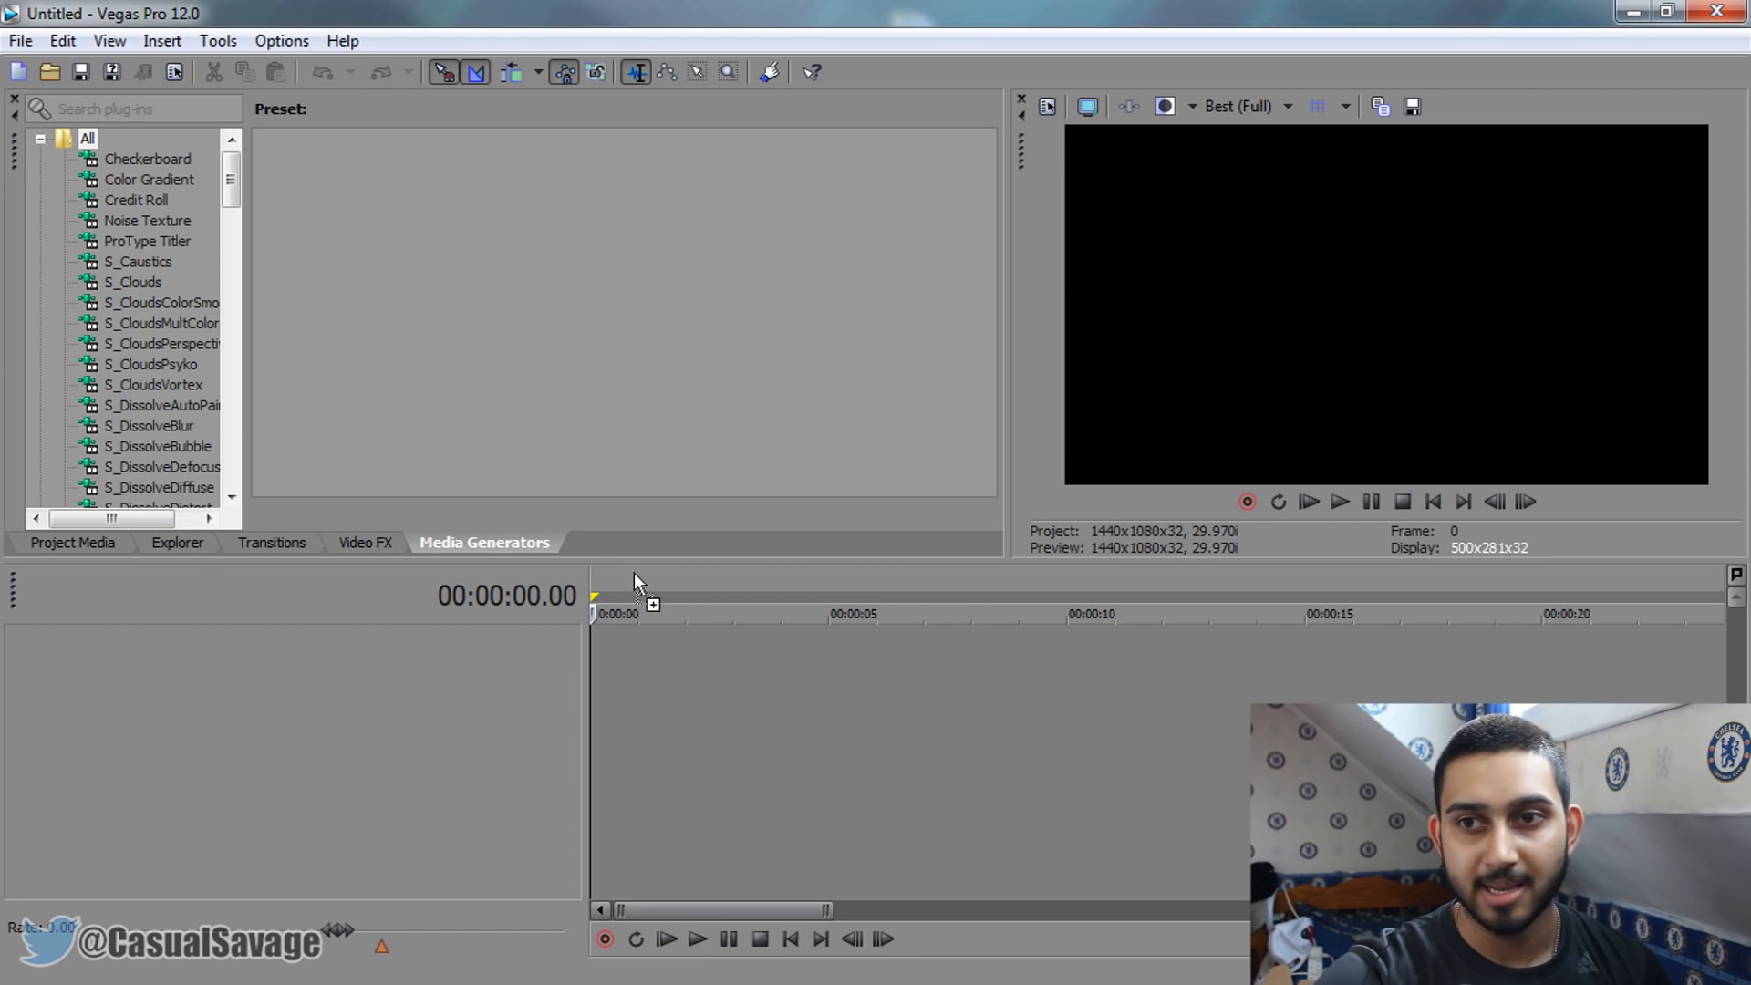
# Add the capture-2 recording at the timeline start, turn off its Maintain aspect ratio switch and disable resampling
pyautogui.moveTo(546, 704); pyautogui.dragTo(639, 694)
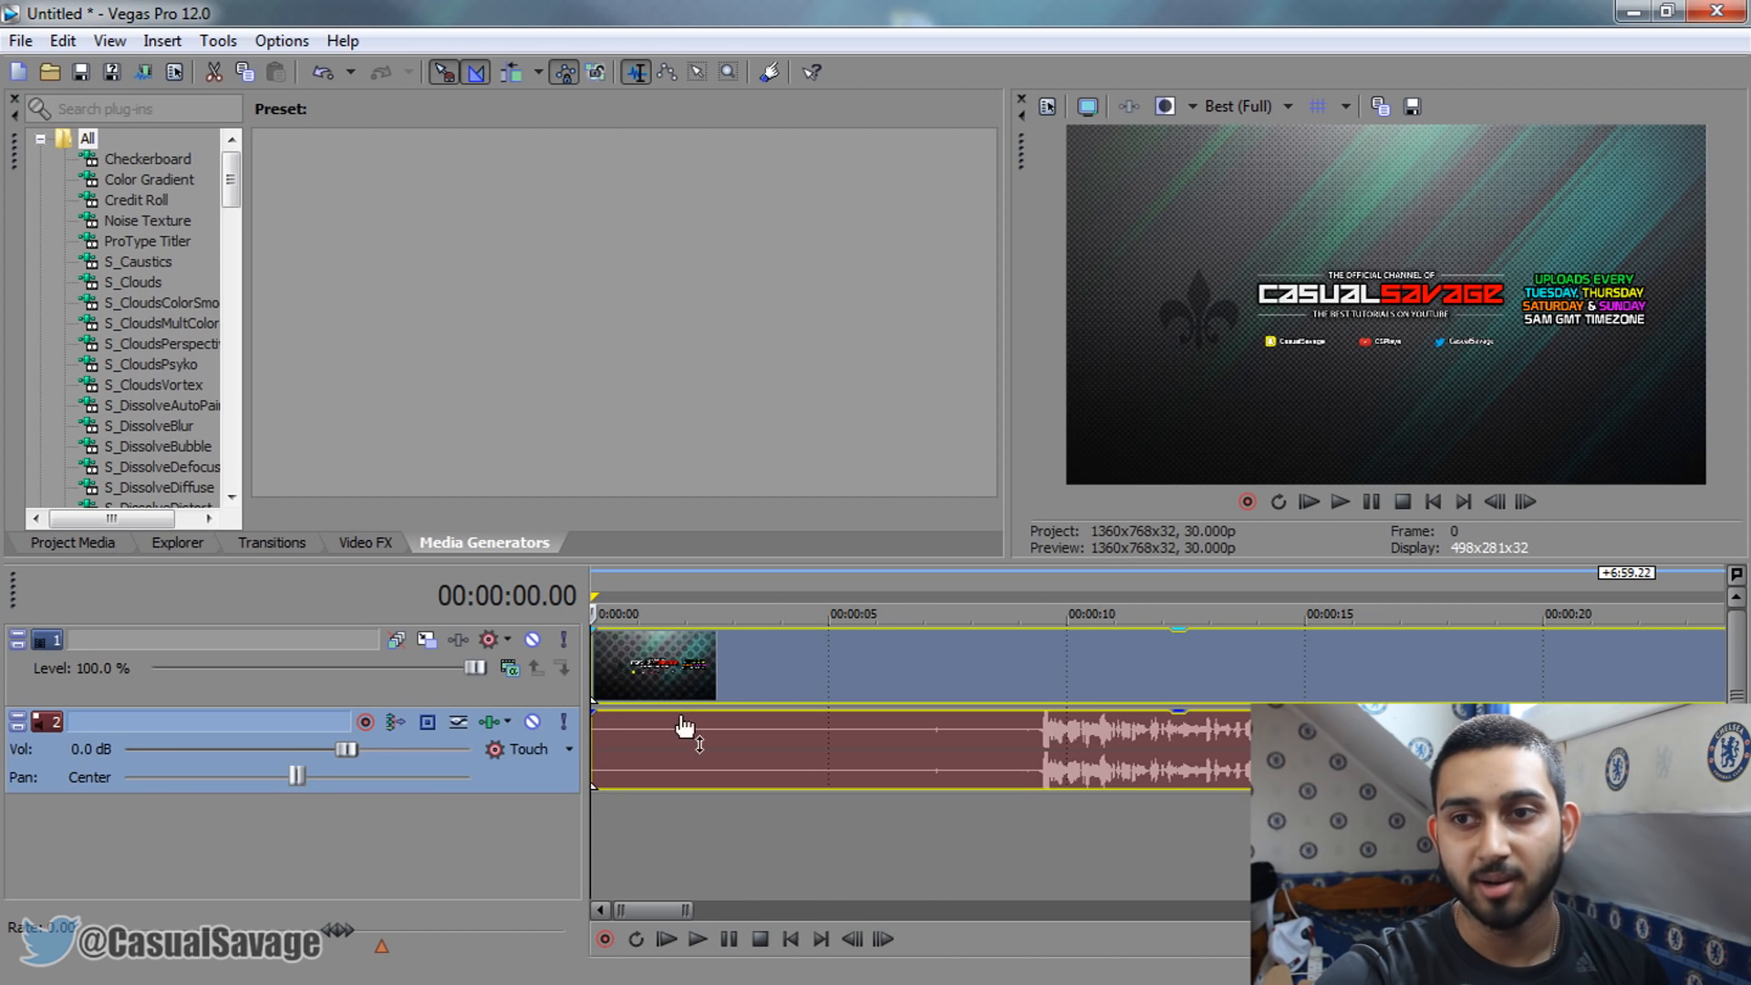
pyautogui.rightClick(640, 681)
pyautogui.click(721, 964)
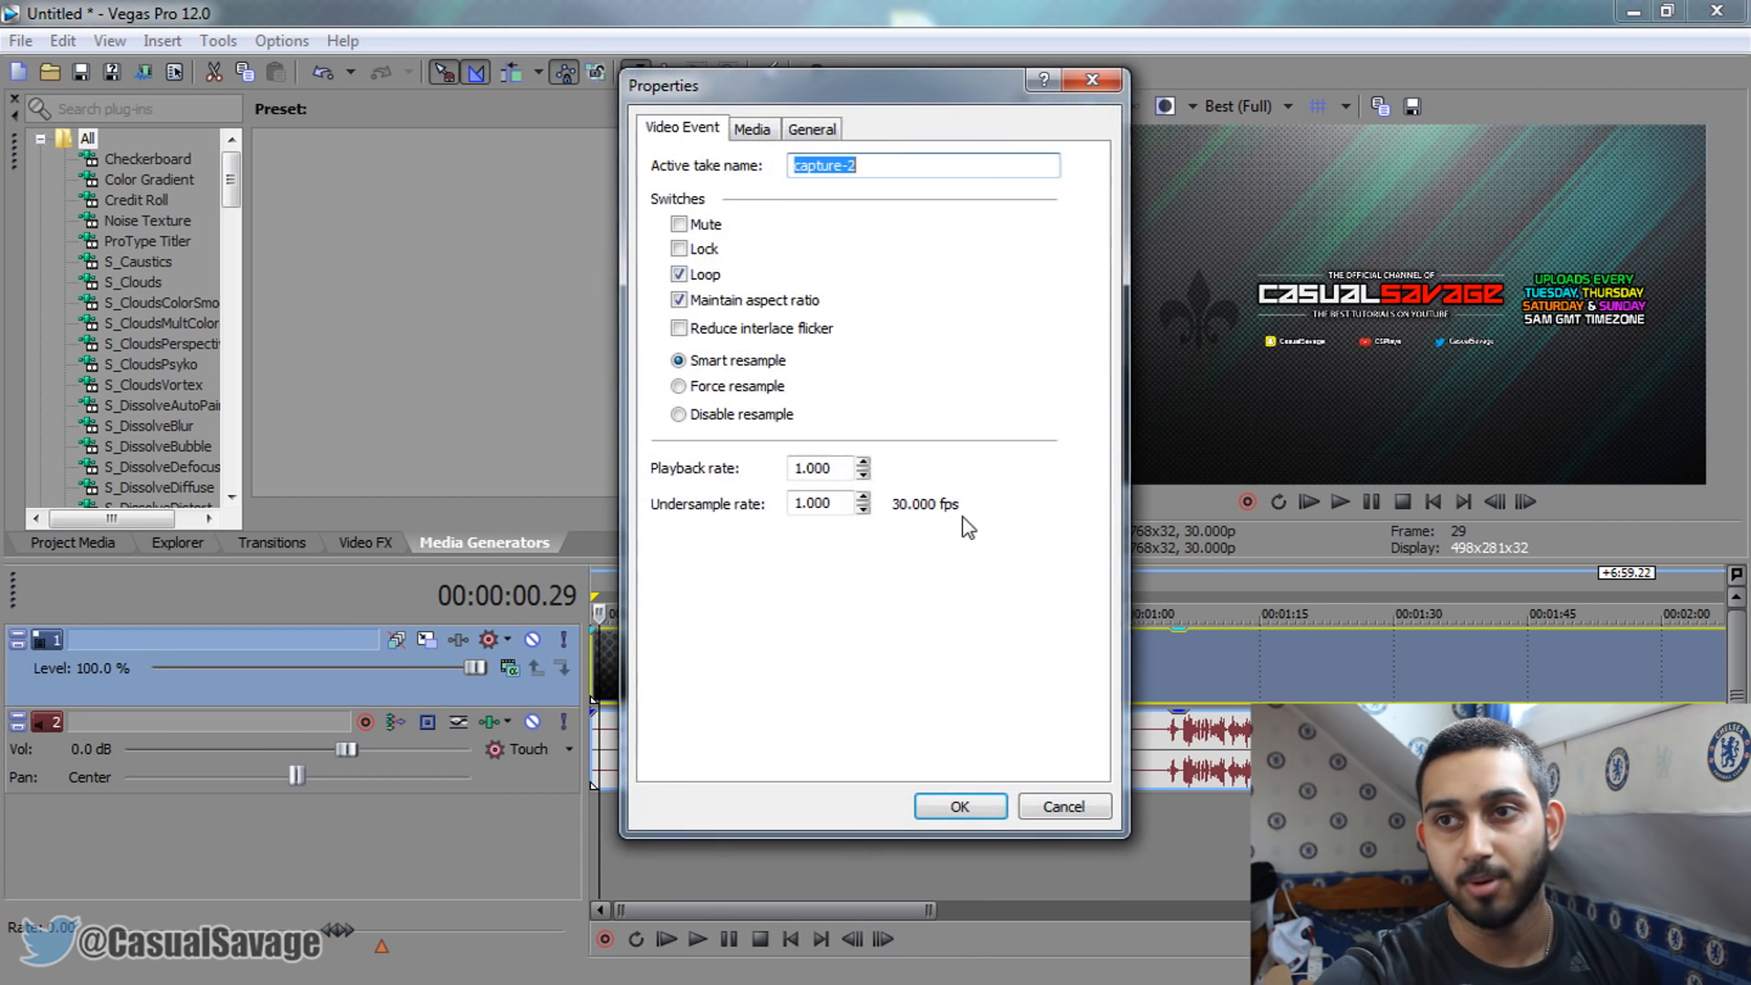
pyautogui.click(712, 416)
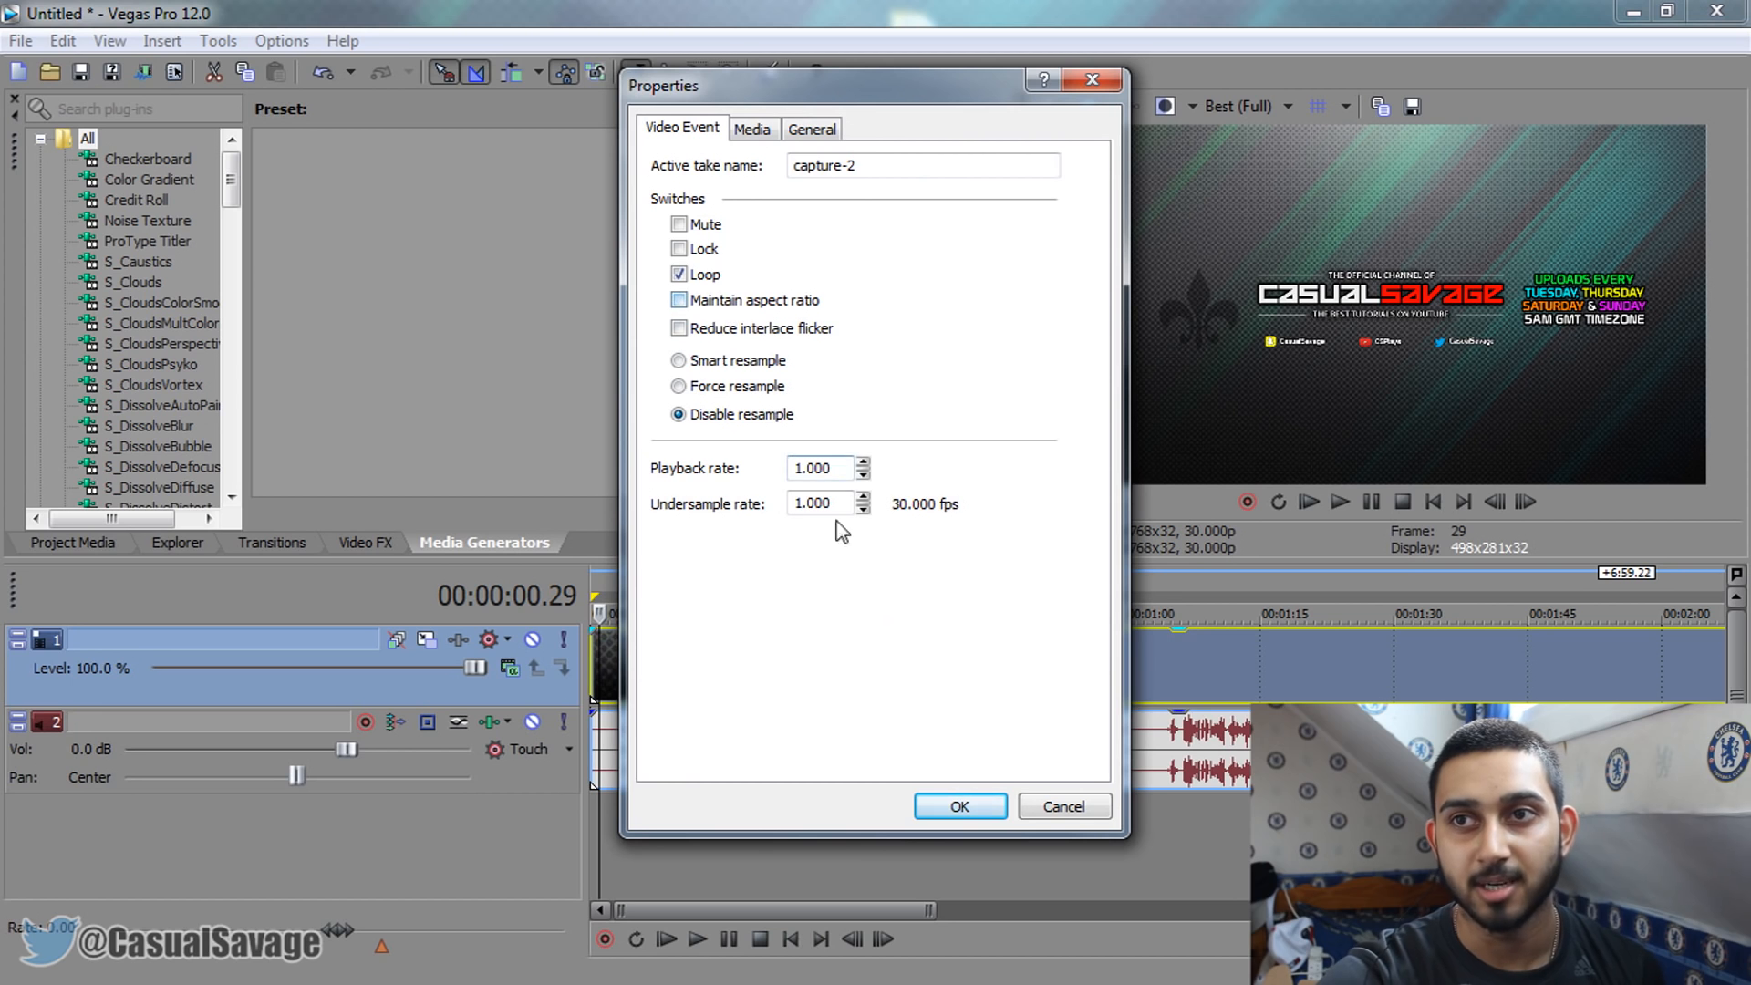
pyautogui.click(959, 807)
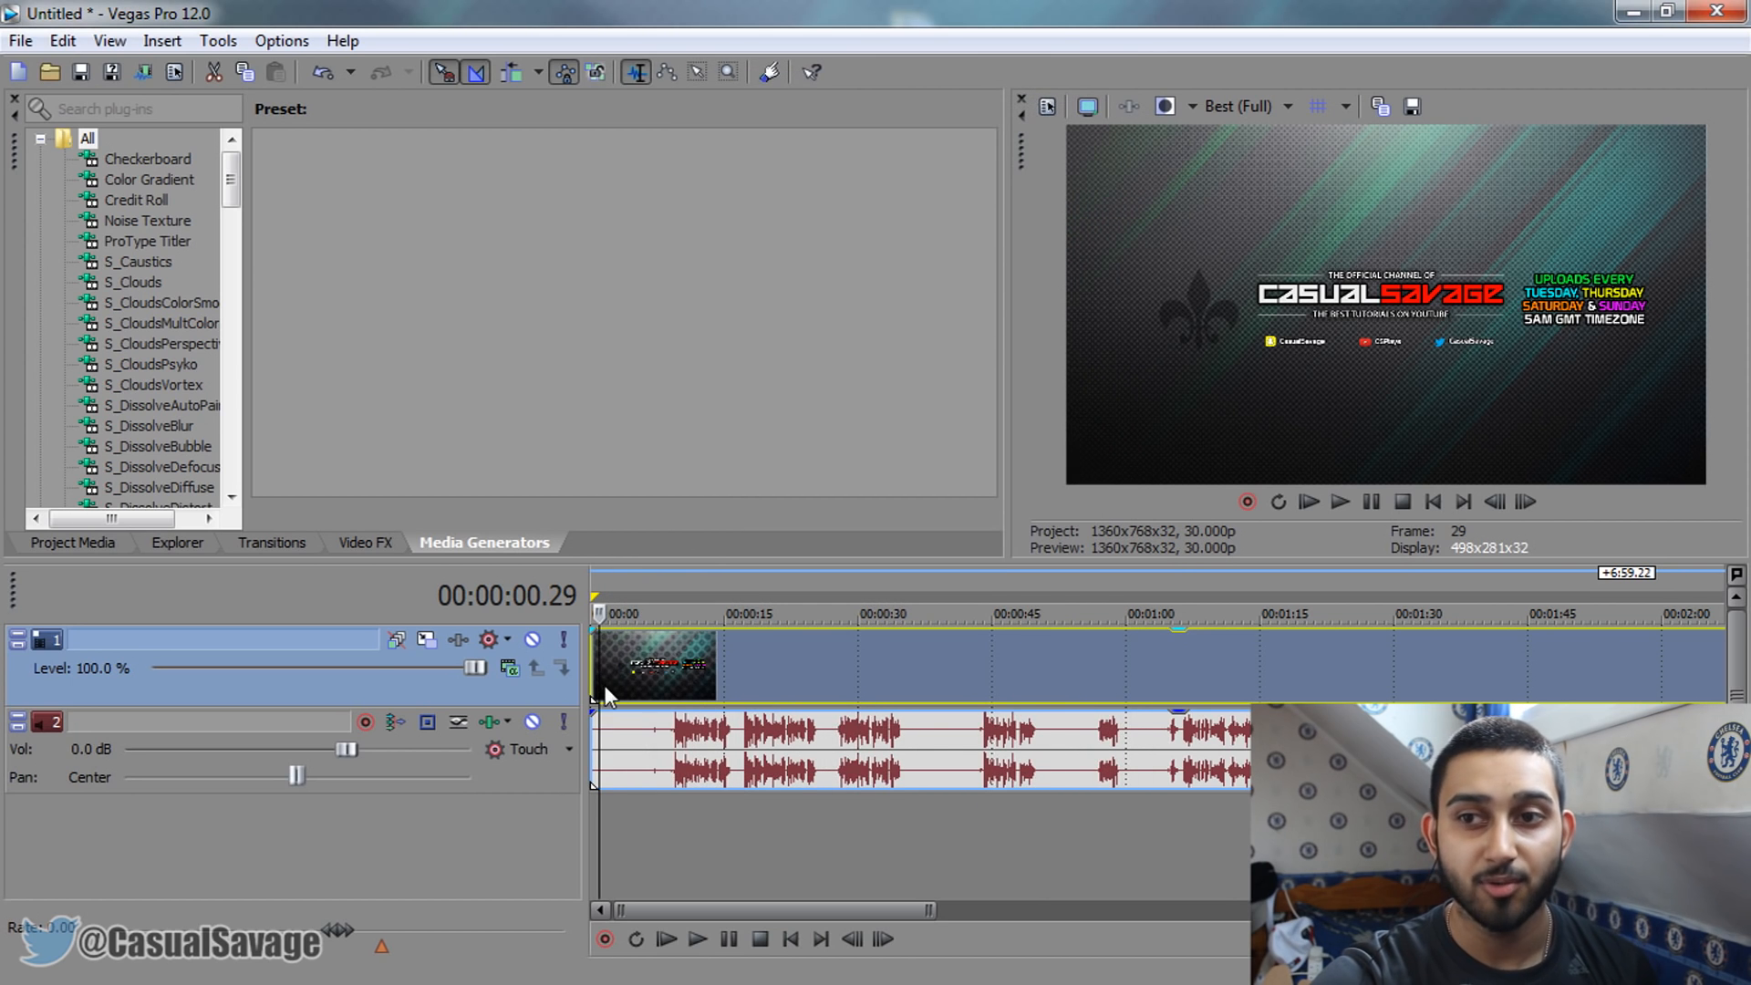
pyautogui.hotkey('ctrl', 'Home')
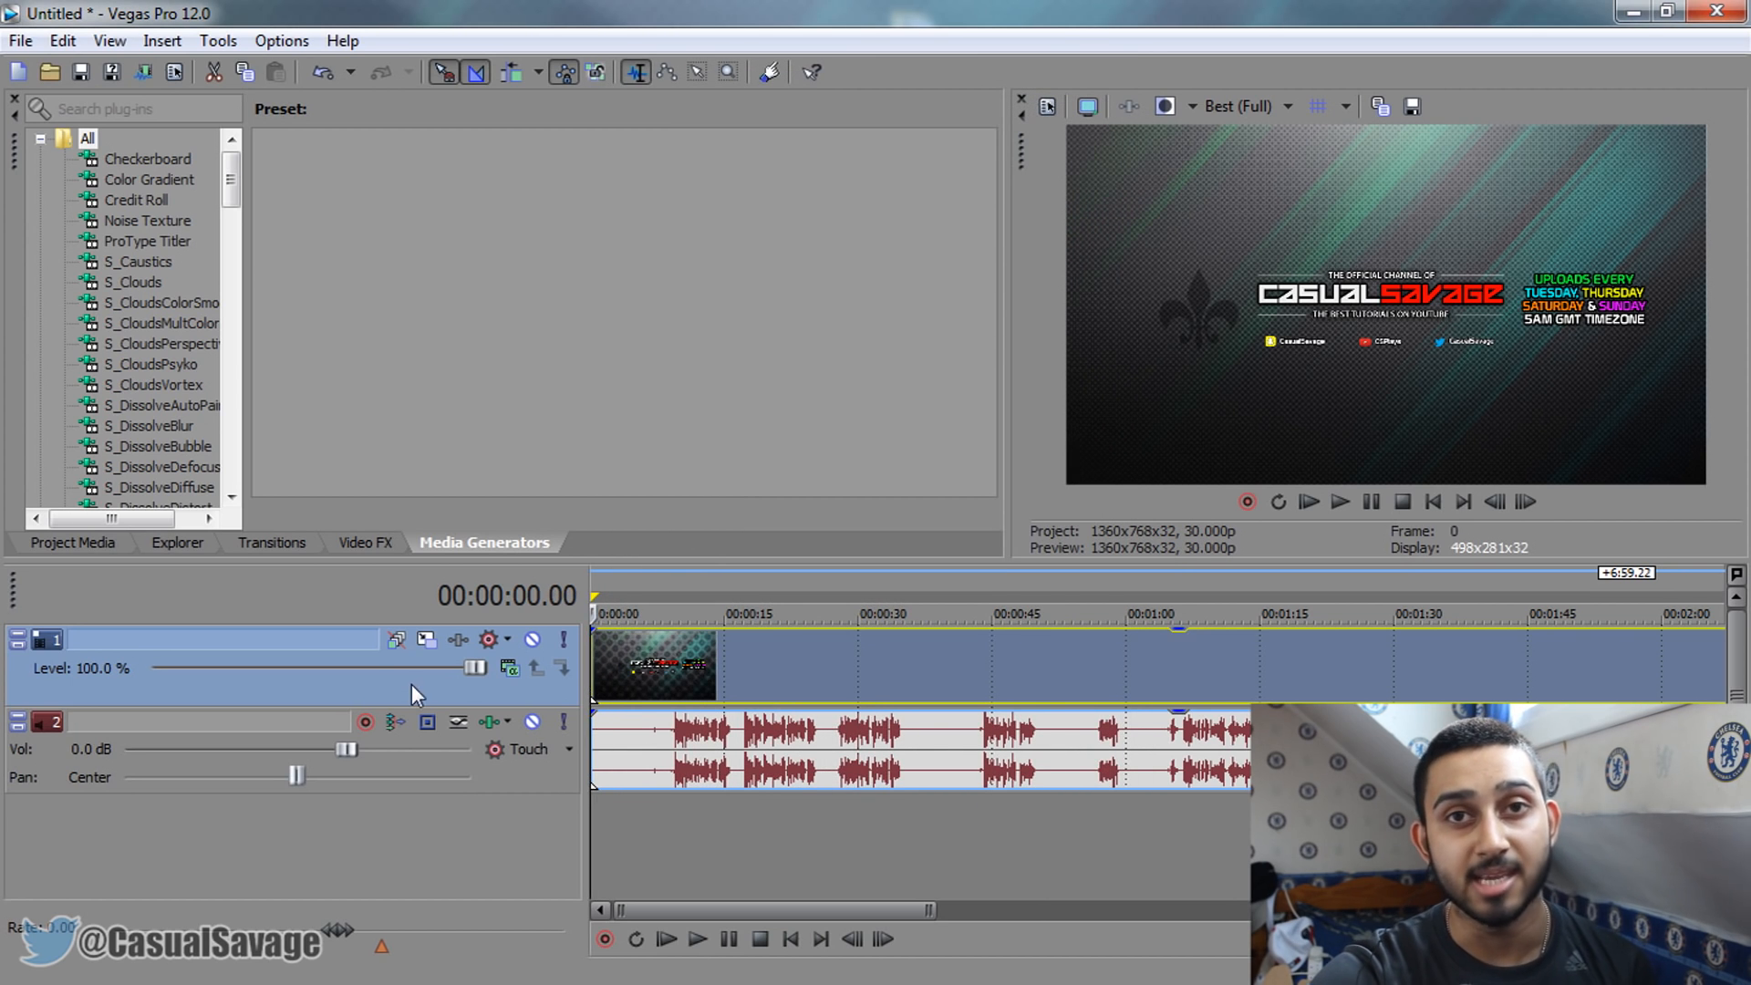
# Apply the saved YT Videos template to the project's video properties
pyautogui.click(1046, 107)
pyautogui.click(1009, 163)
pyautogui.scroll(-1, 852, 593)
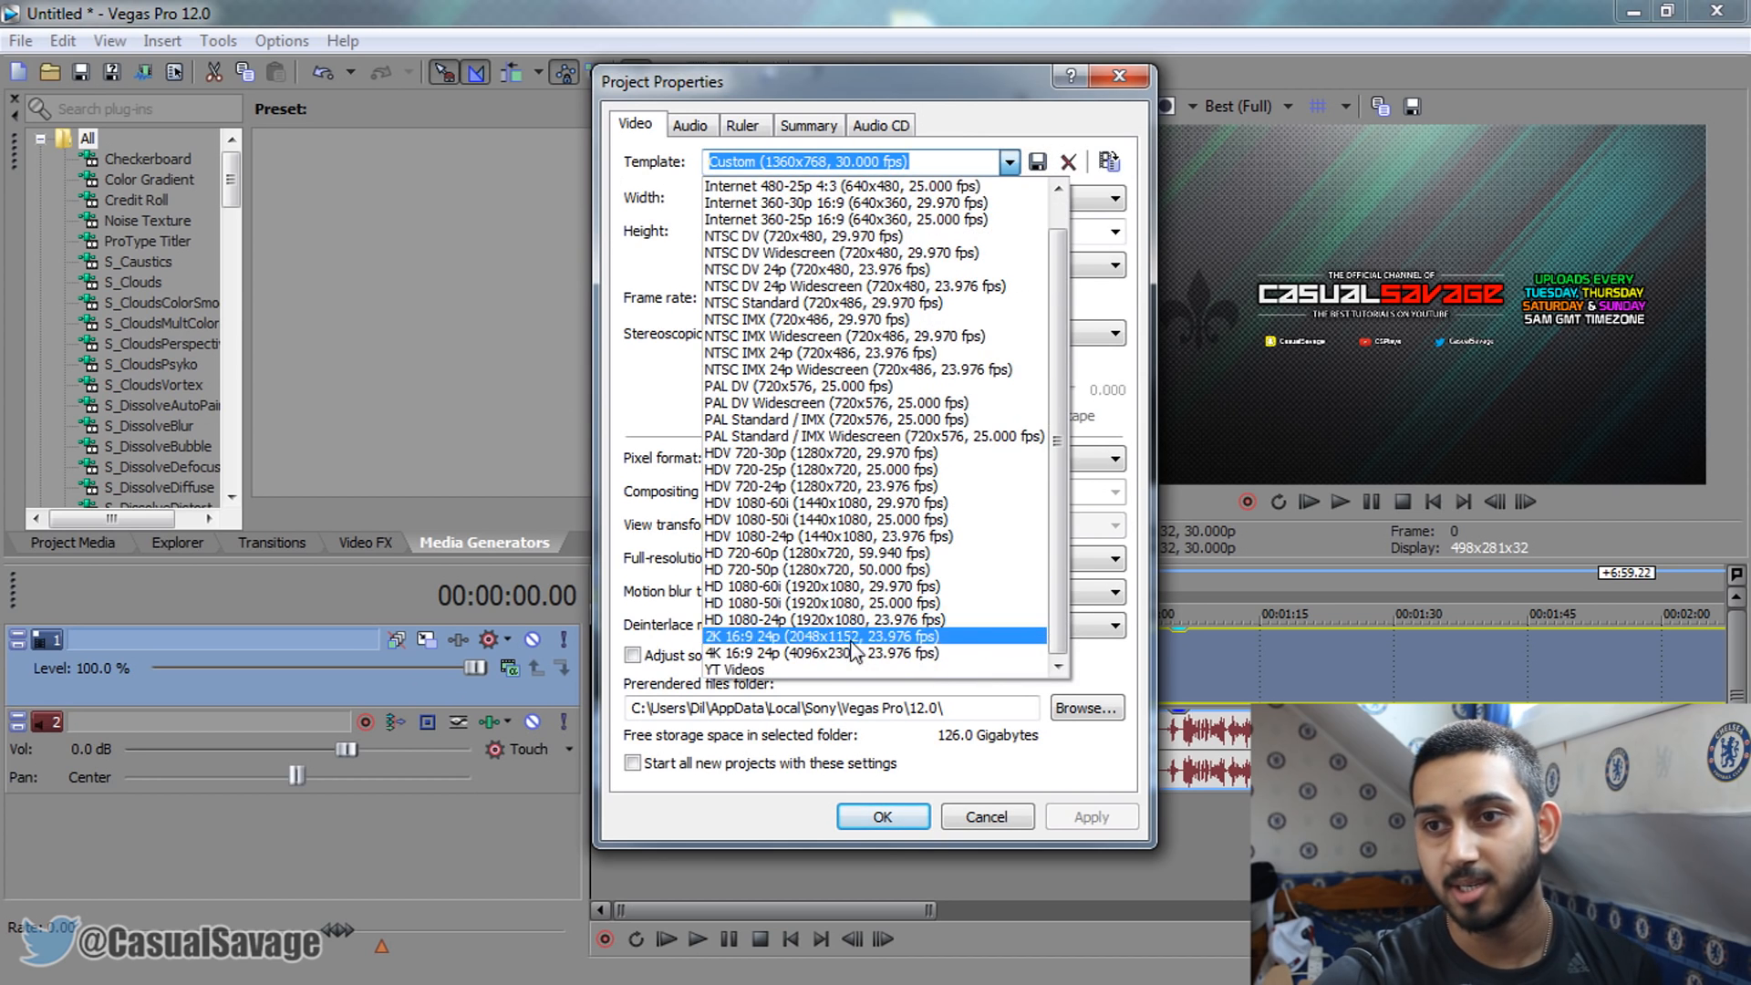
pyautogui.click(848, 670)
pyautogui.click(1095, 817)
pyautogui.click(883, 816)
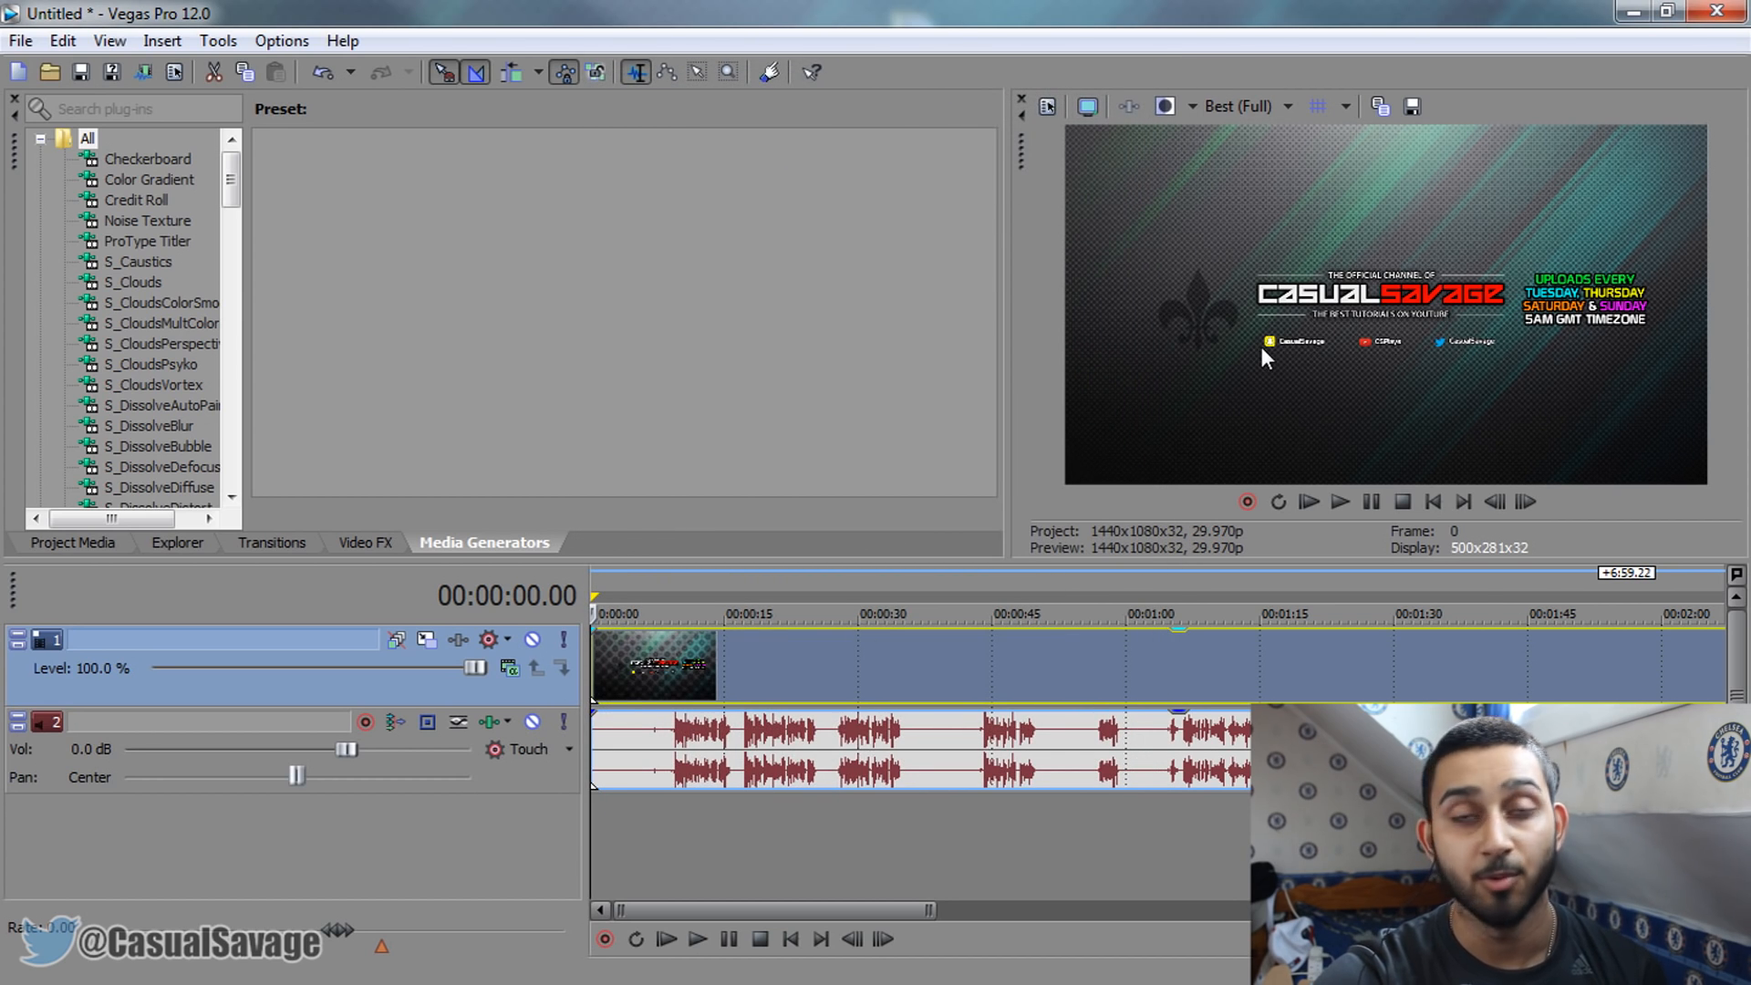
# Add the separately recorded voice audio to a new track below the clip's own audio, starting at the timeline's beginning
pyautogui.click(910, 692)
pyautogui.scroll(-3, 910, 691)
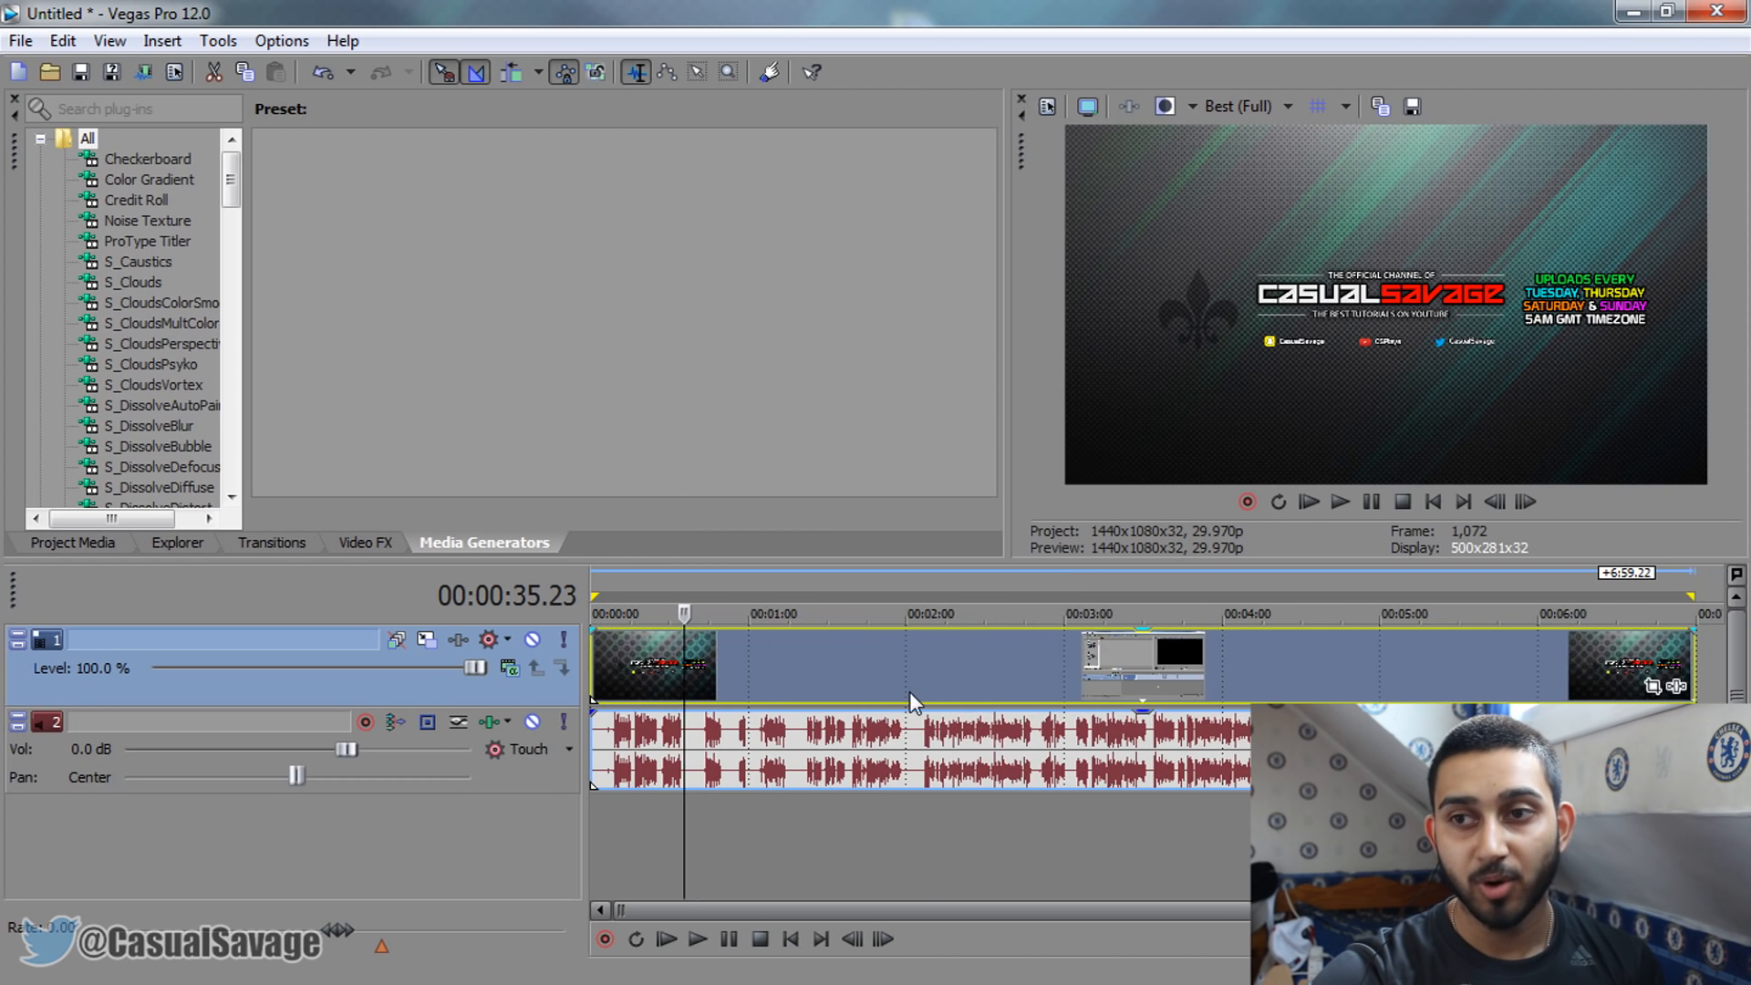
pyautogui.doubleClick(898, 688)
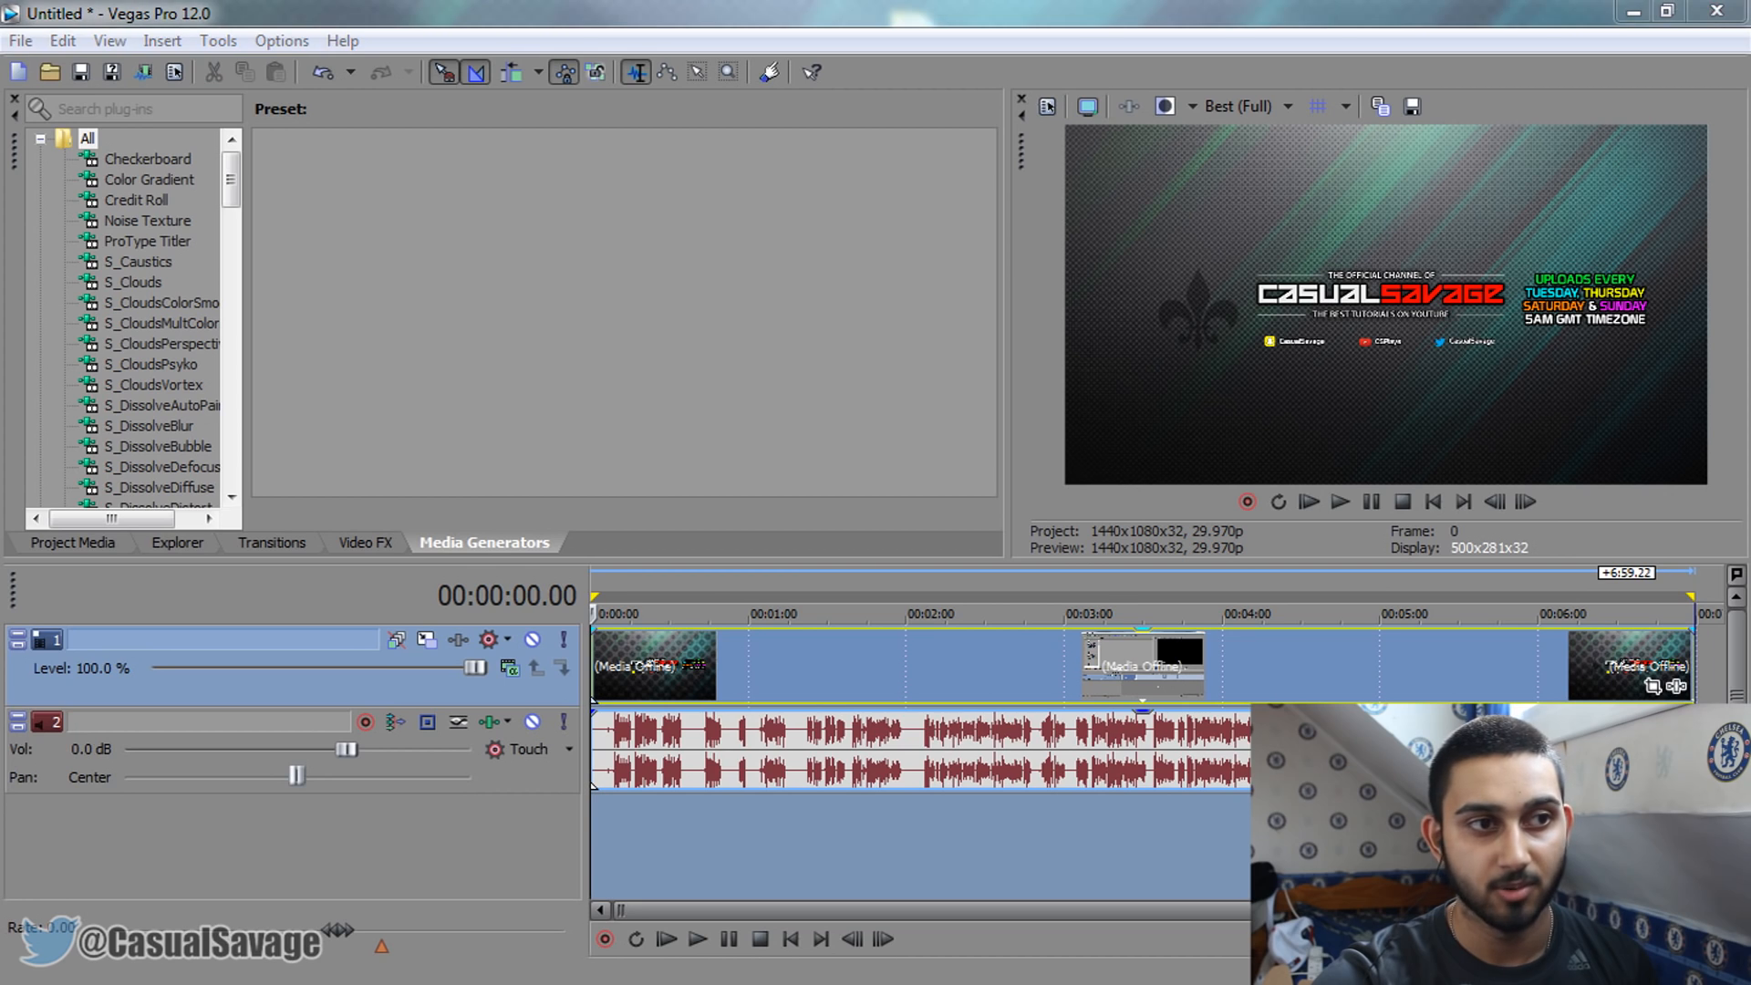
pyautogui.moveTo(514, 512); pyautogui.dragTo(540, 799)
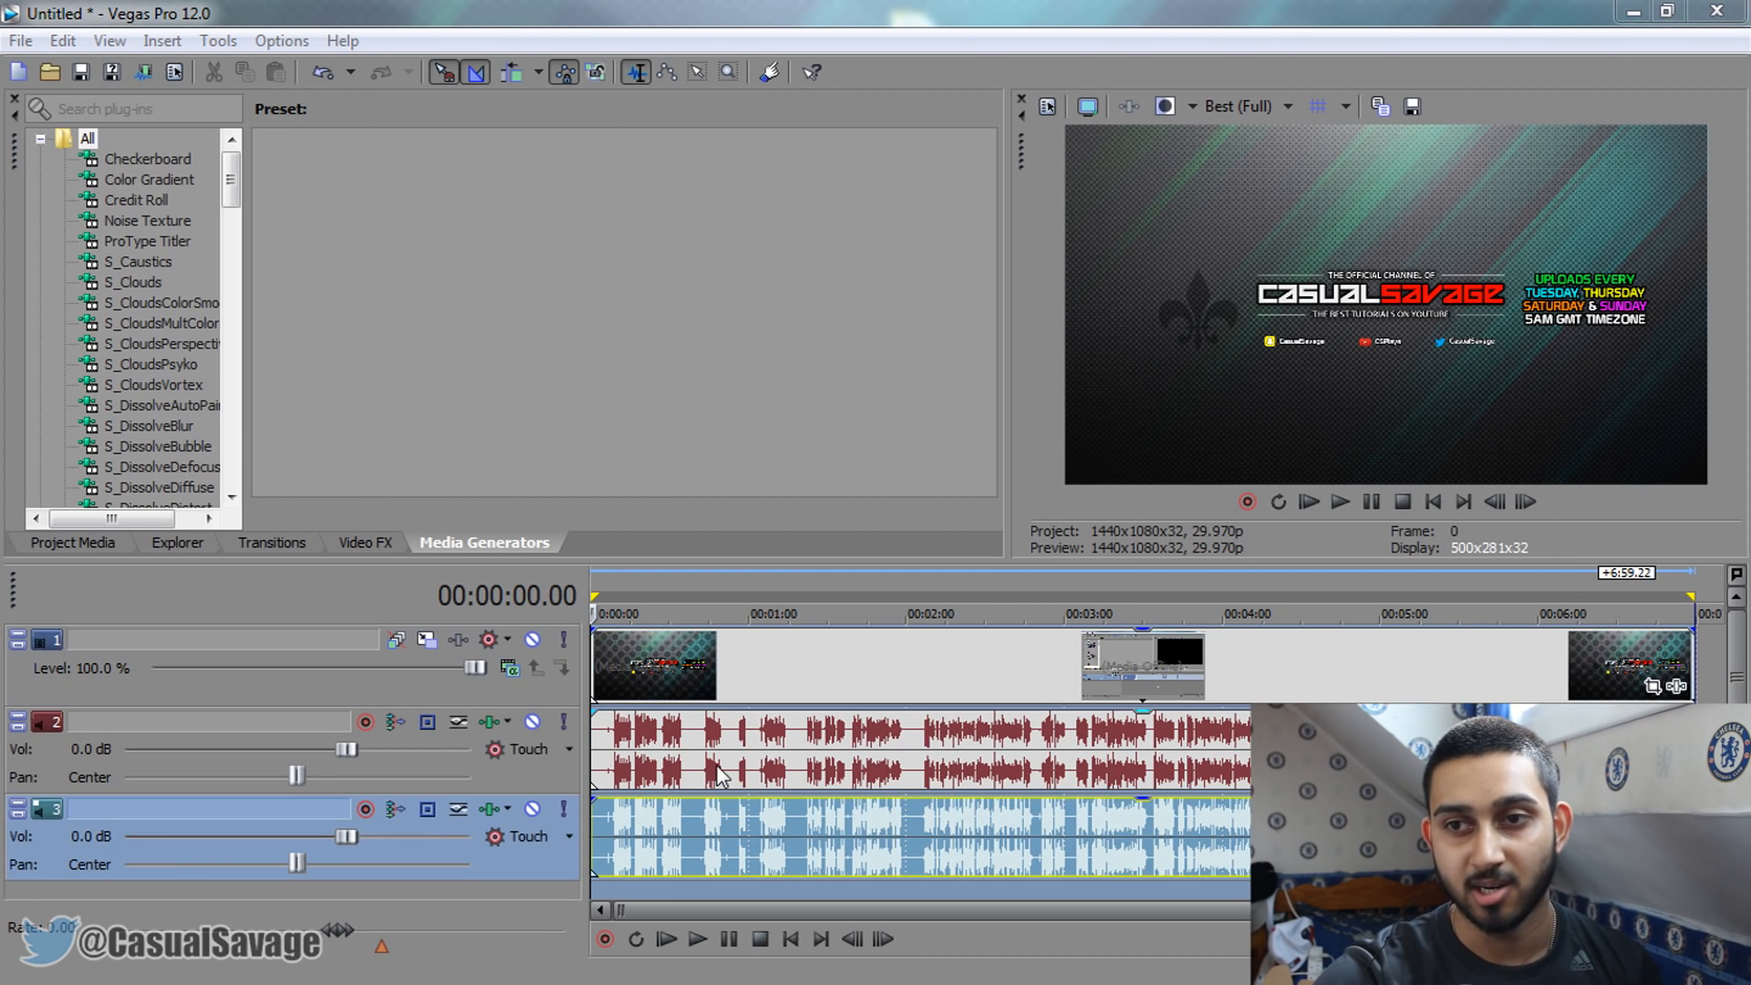
# Delete the recording's original audio track, keeping the separately recorded voice track
pyautogui.click(663, 768)
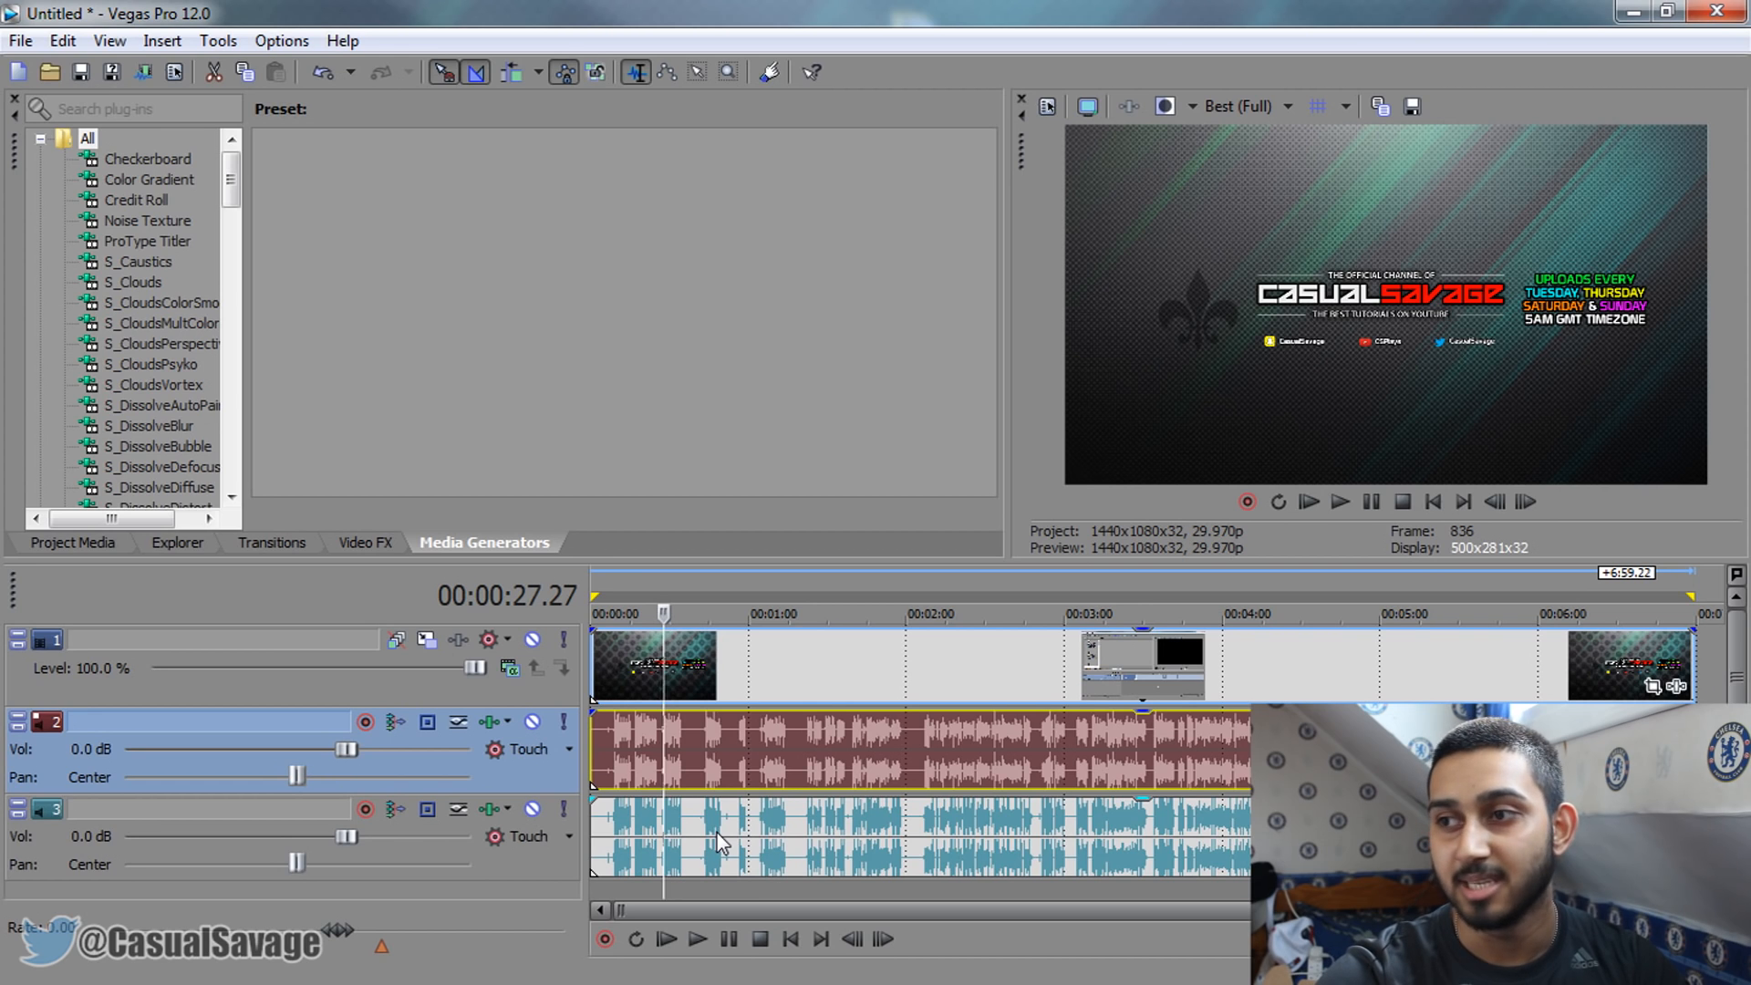
pyautogui.rightClick(540, 786)
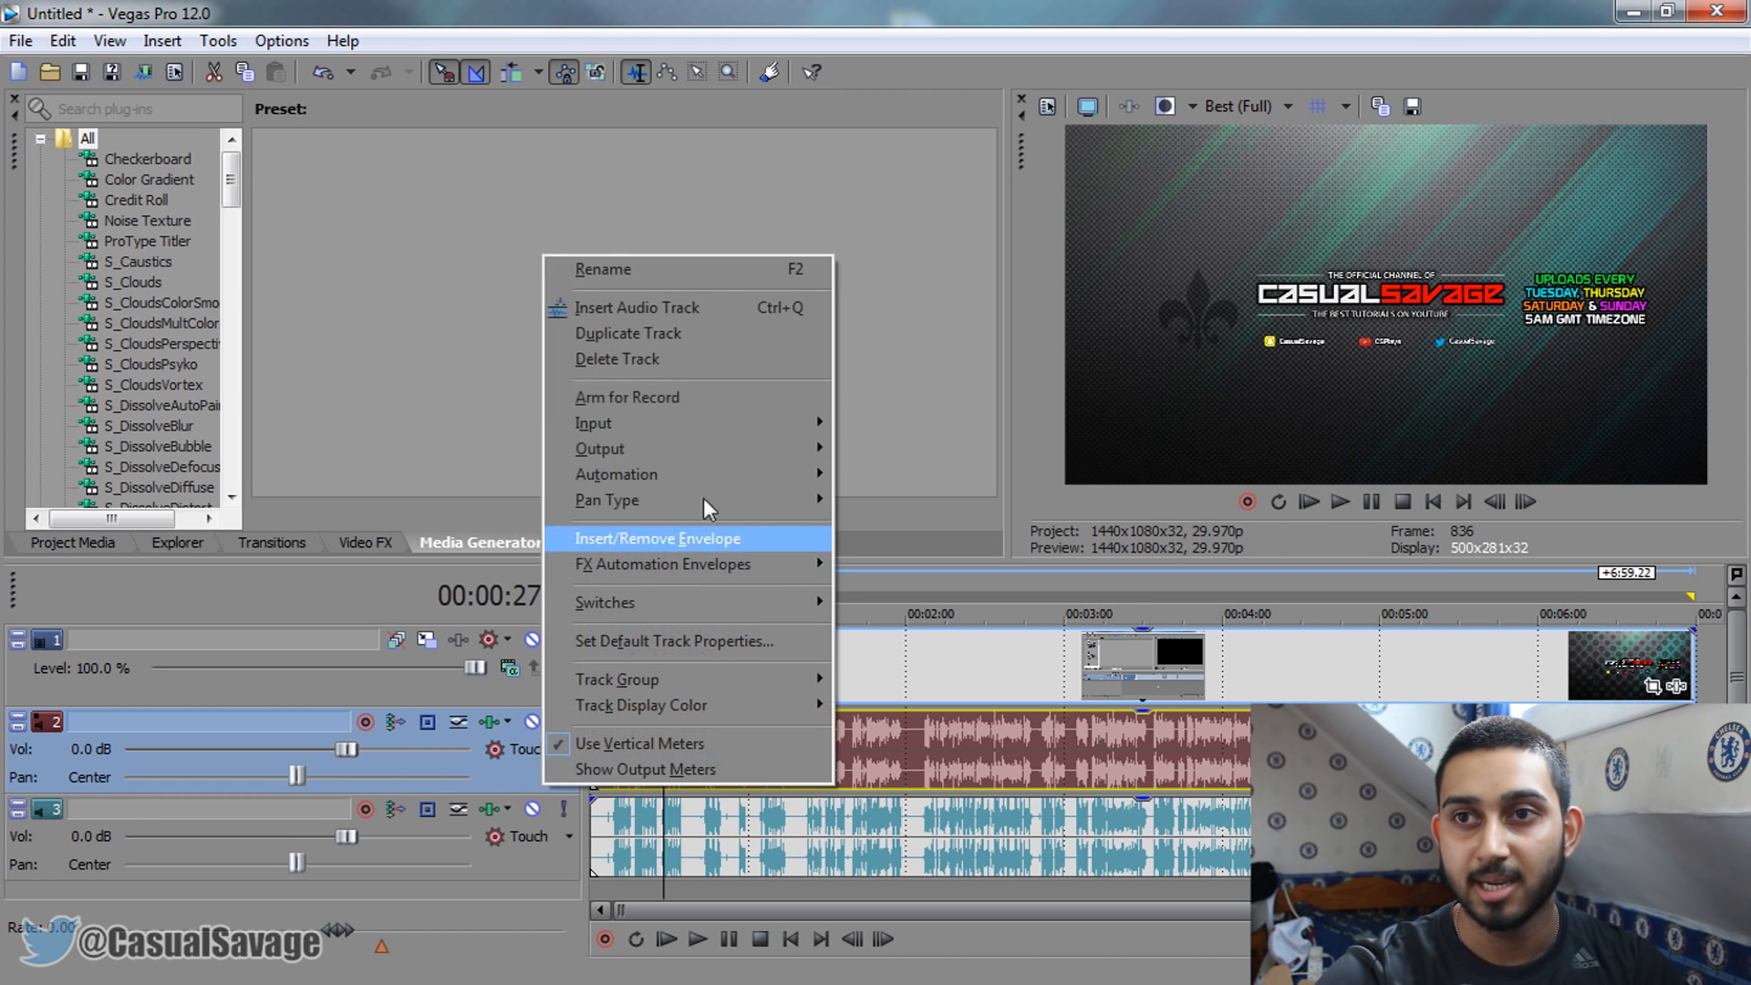
pyautogui.click(670, 358)
# Group the video clip with the voice audio so they move together
pyautogui.click(612, 691)
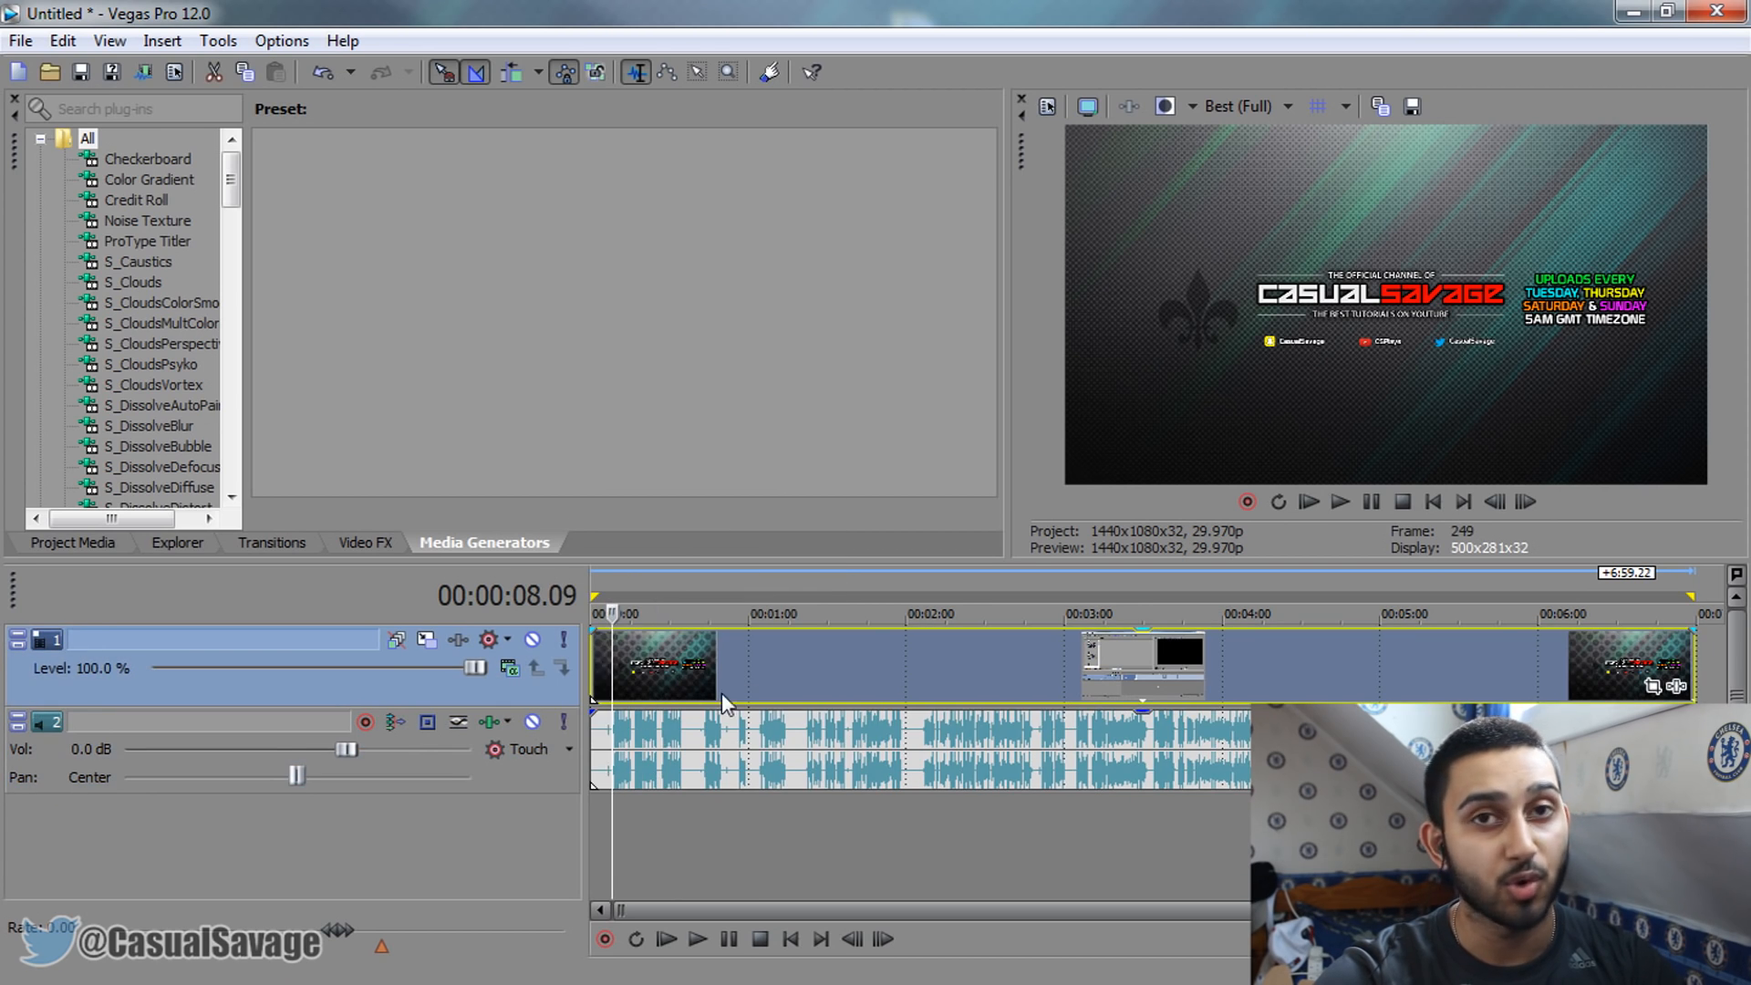
pyautogui.keyDown('ctrl'); pyautogui.click(757, 717); pyautogui.keyUp('ctrl')
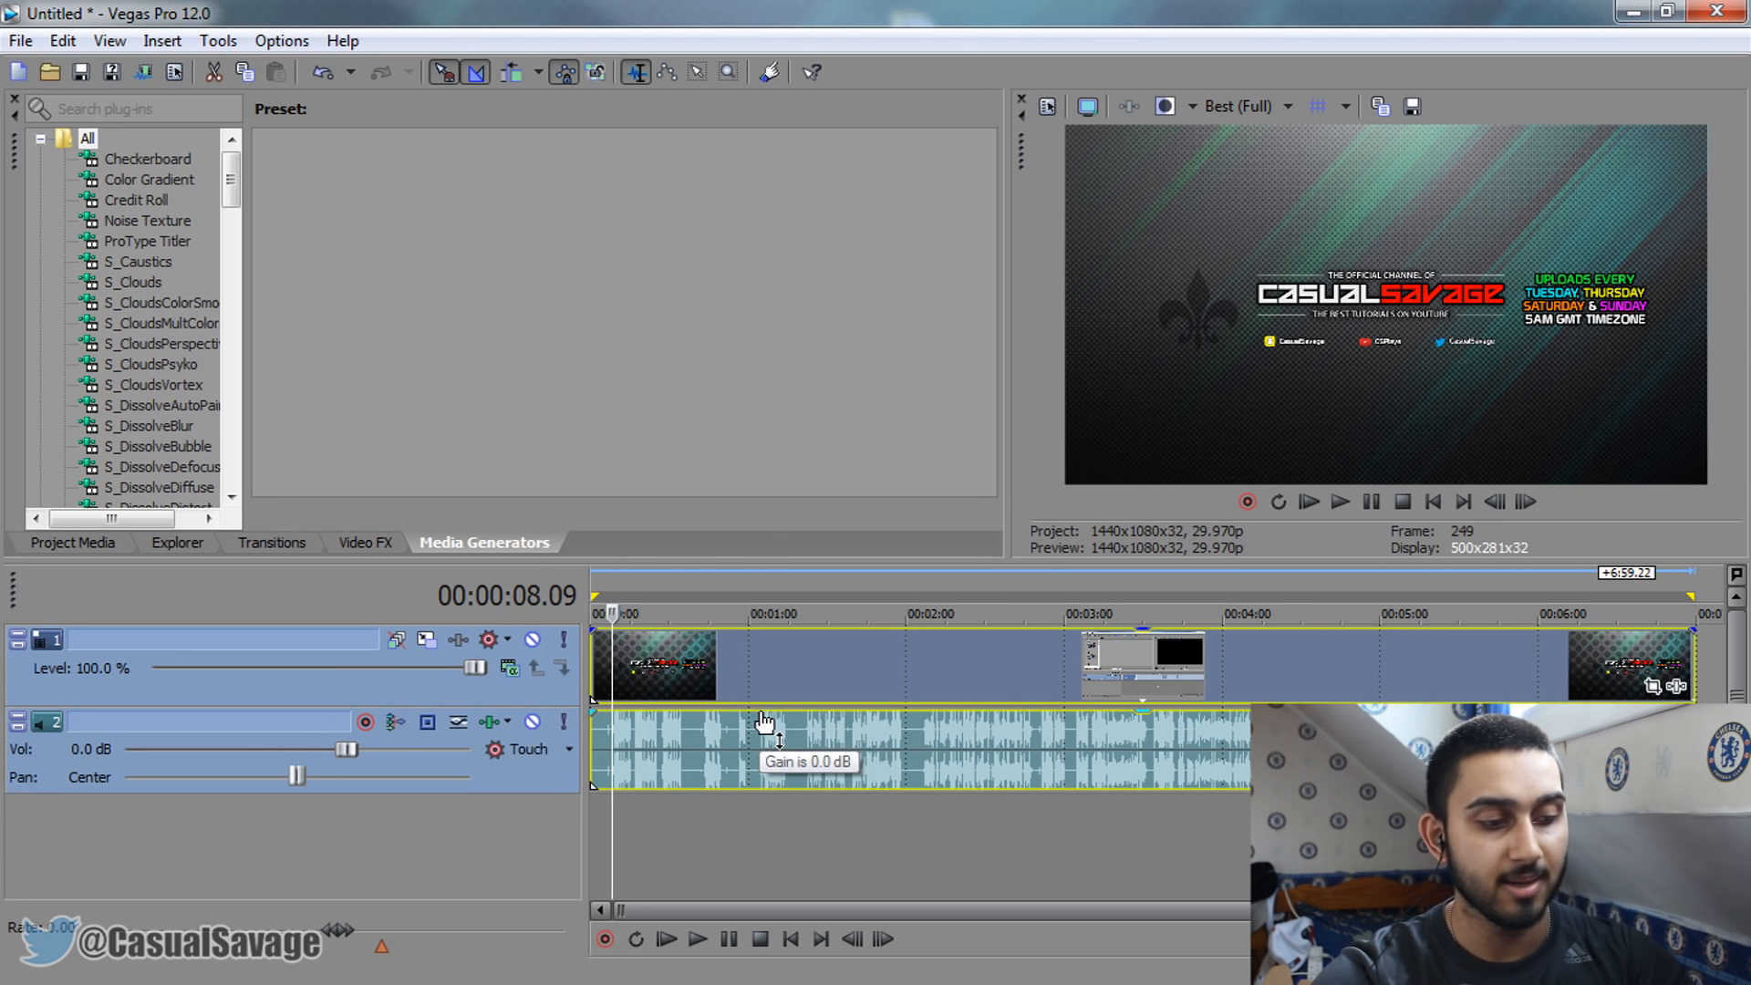
pyautogui.click(731, 680)
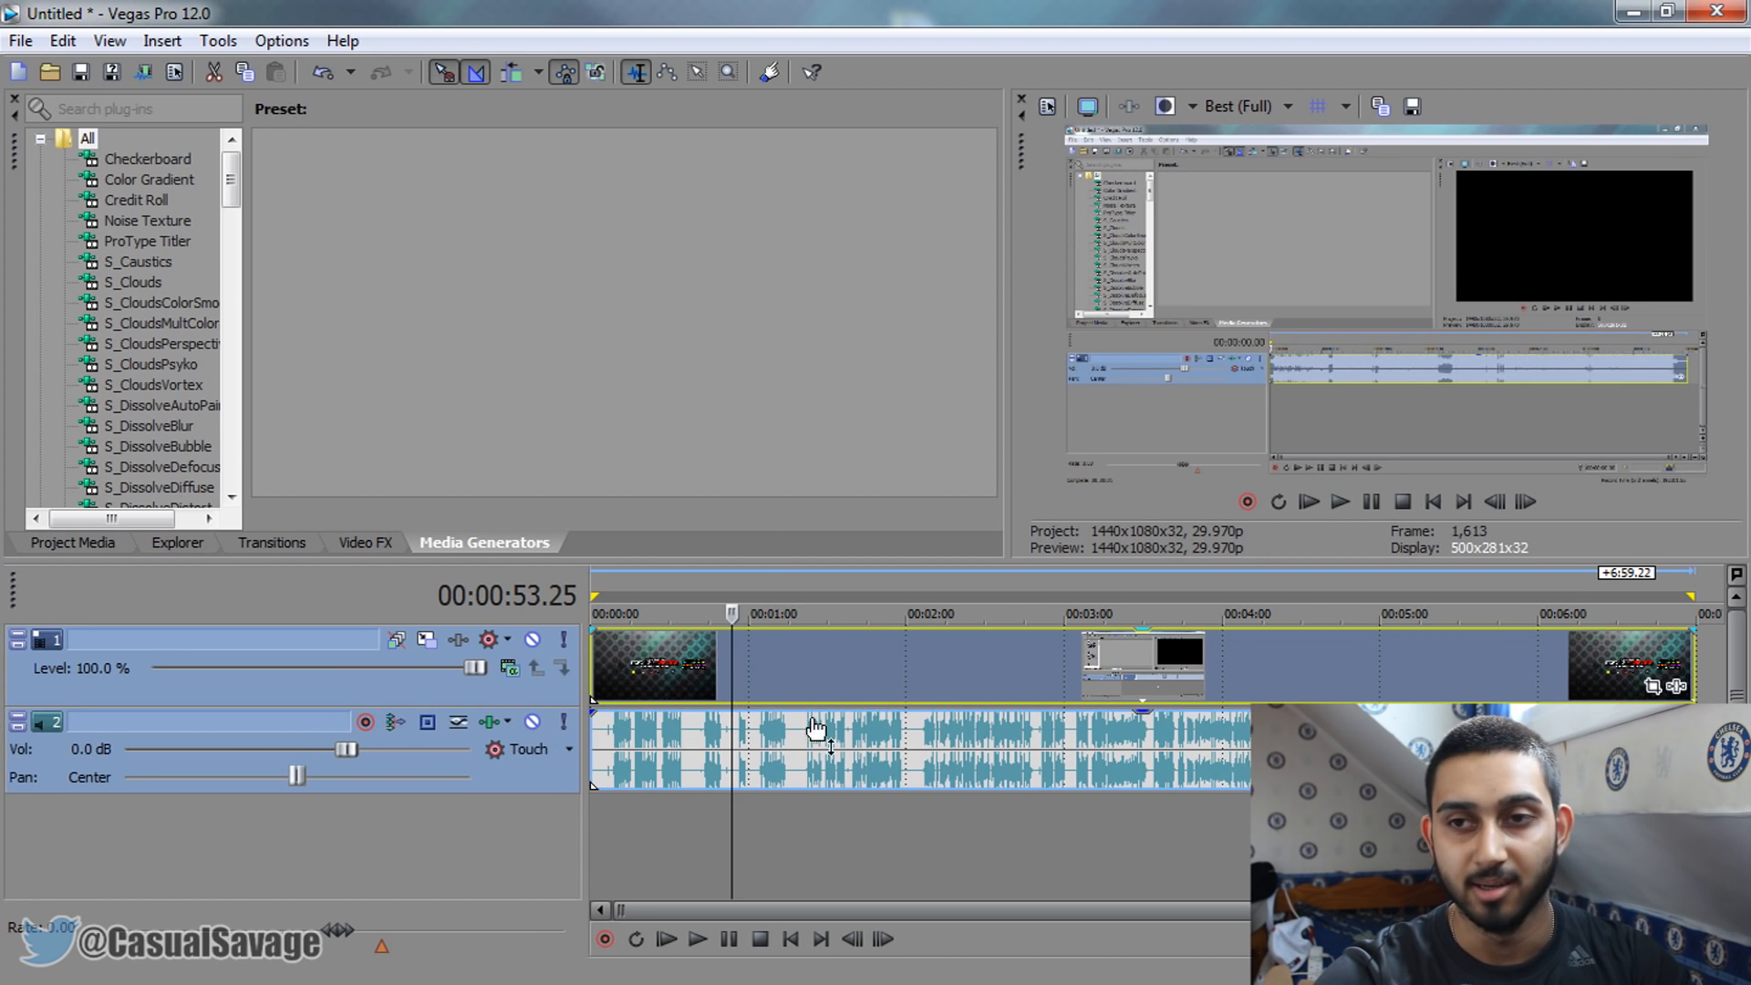
# Examine the quiet opening of the voice waveform closely around the small spike near 7 seconds
pyautogui.click(595, 753)
pyautogui.scroll(5, 687, 795)
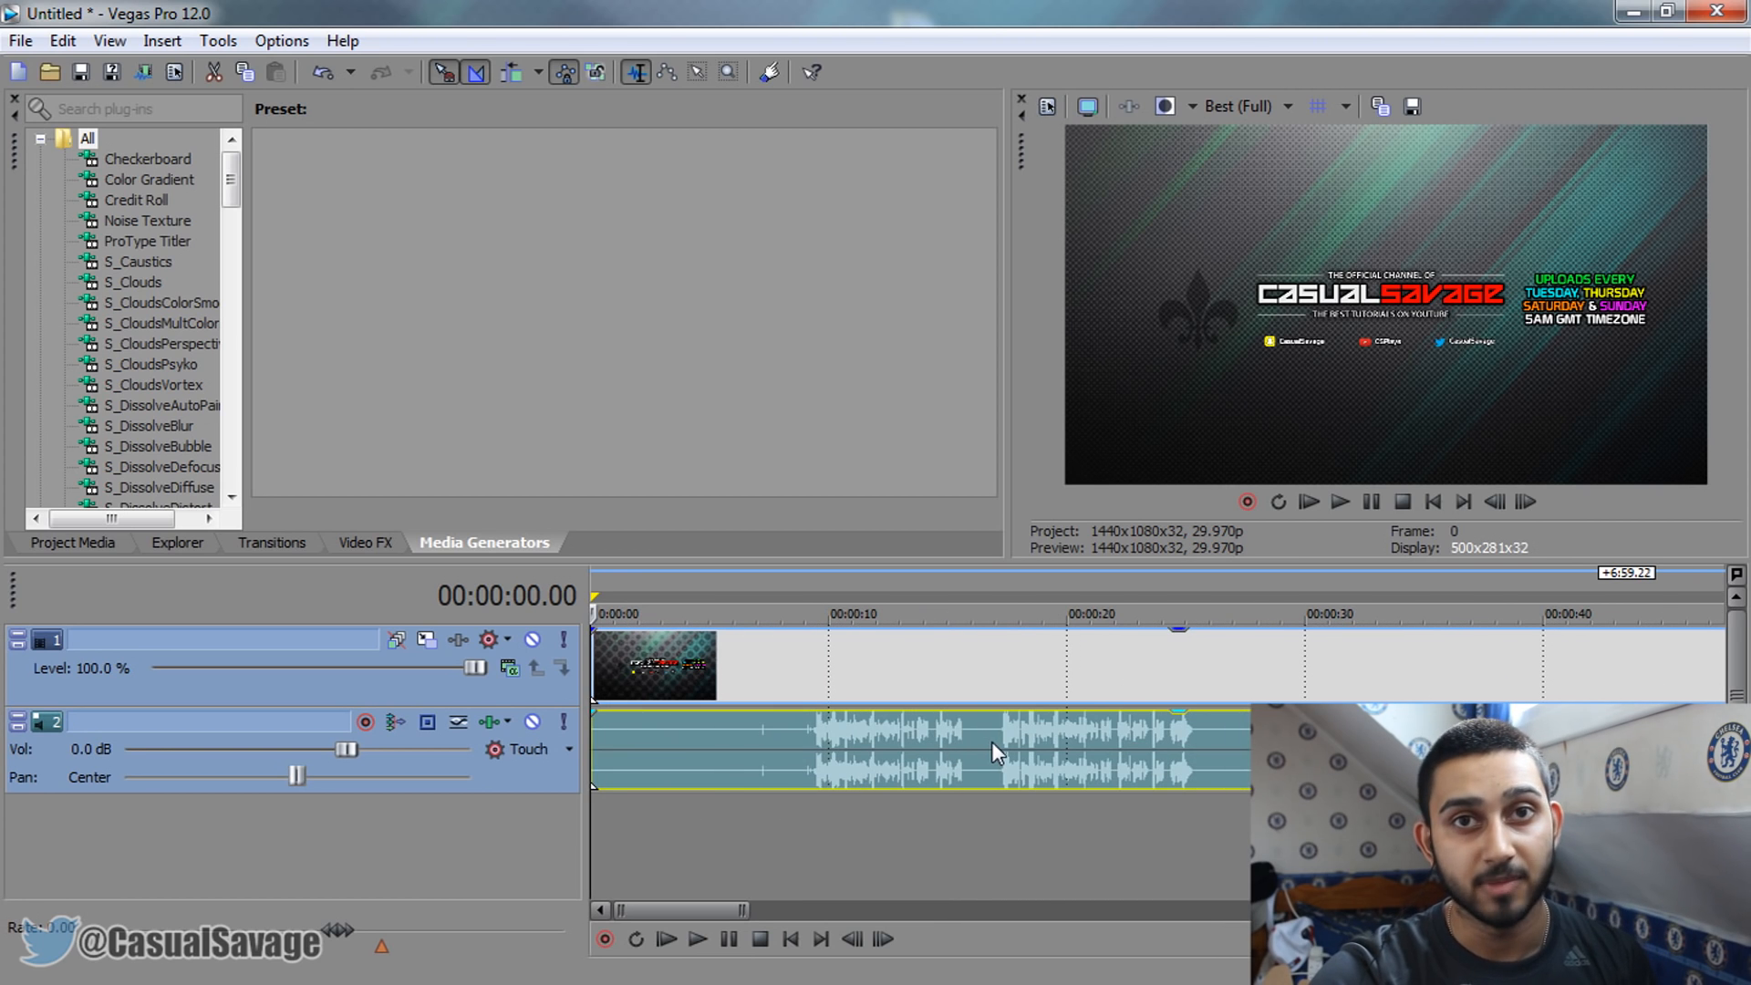
pyautogui.scroll(1, 974, 744)
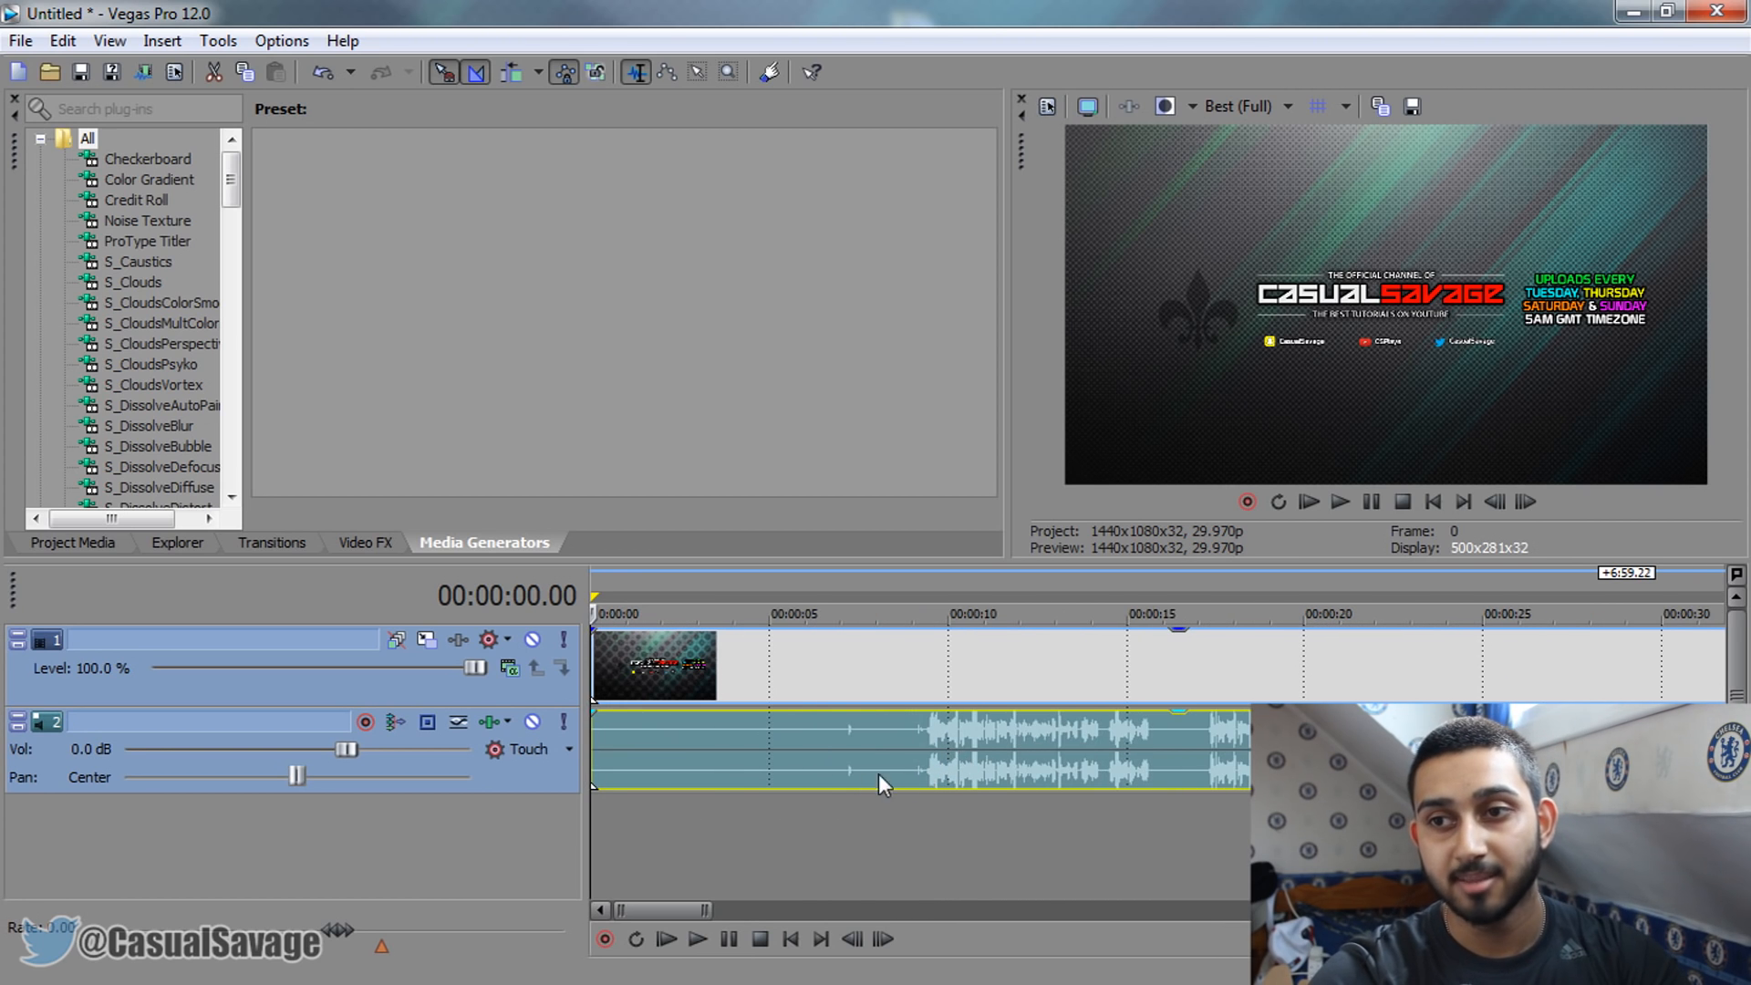
pyautogui.click(845, 773)
pyautogui.scroll(7, 1195, 769)
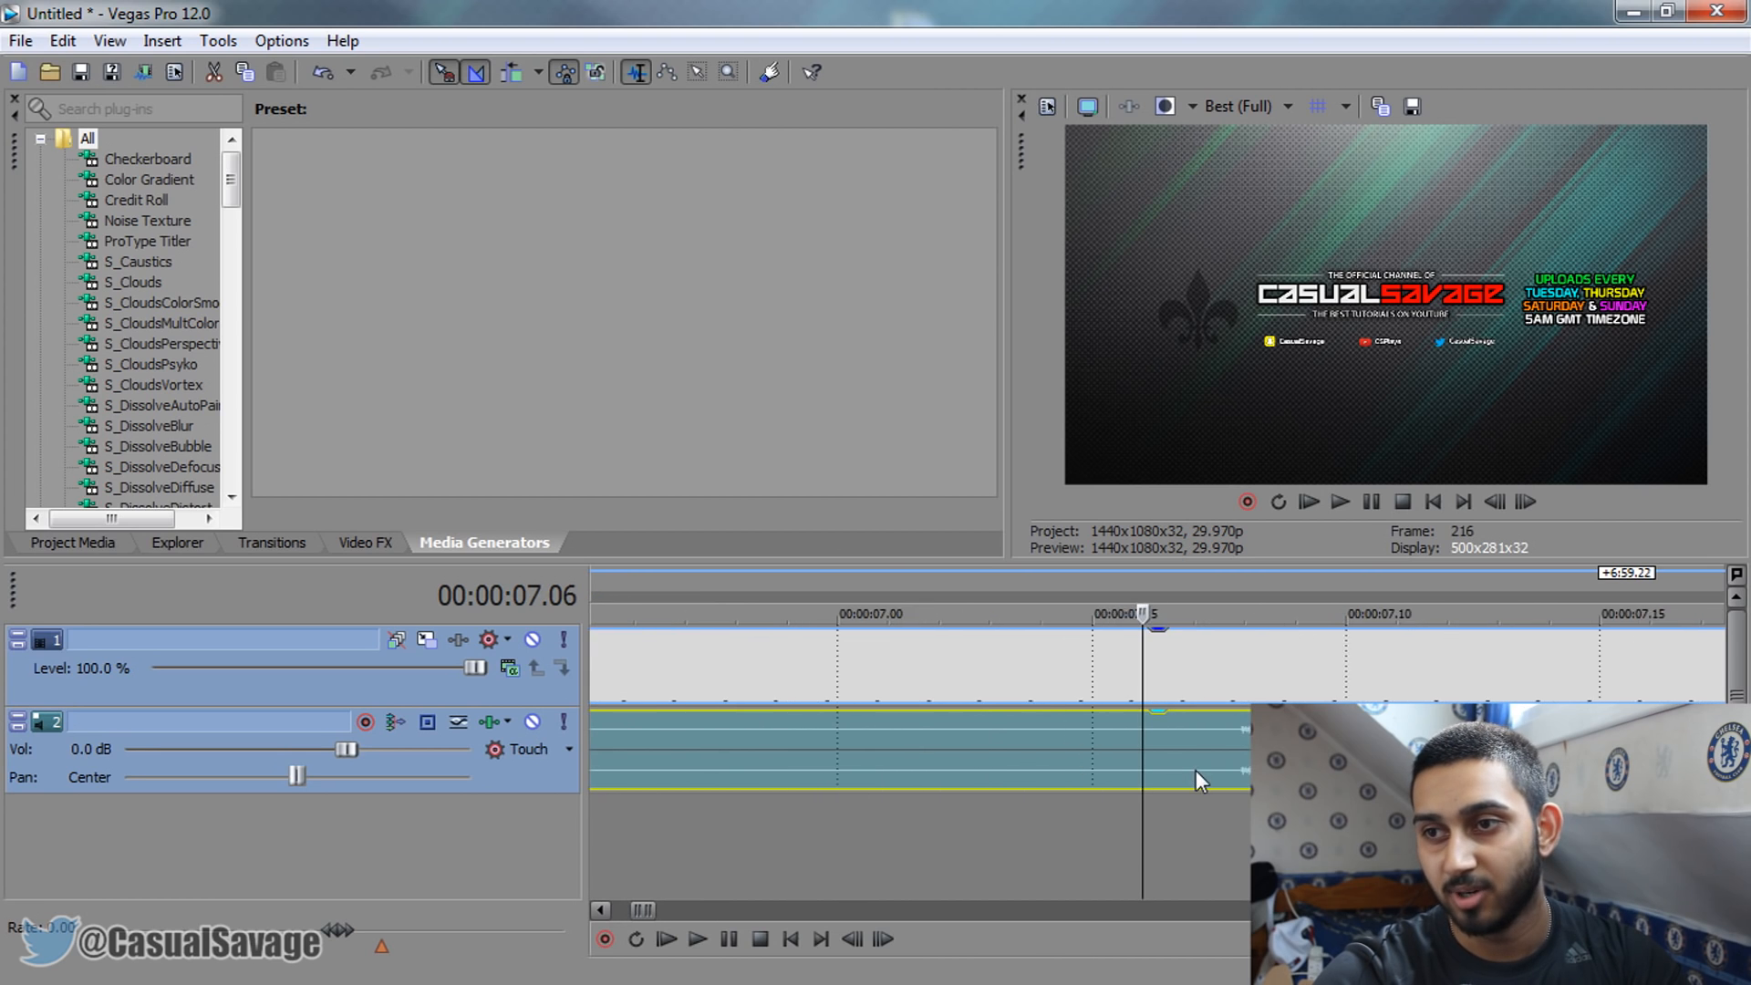
pyautogui.scroll(2, 1204, 780)
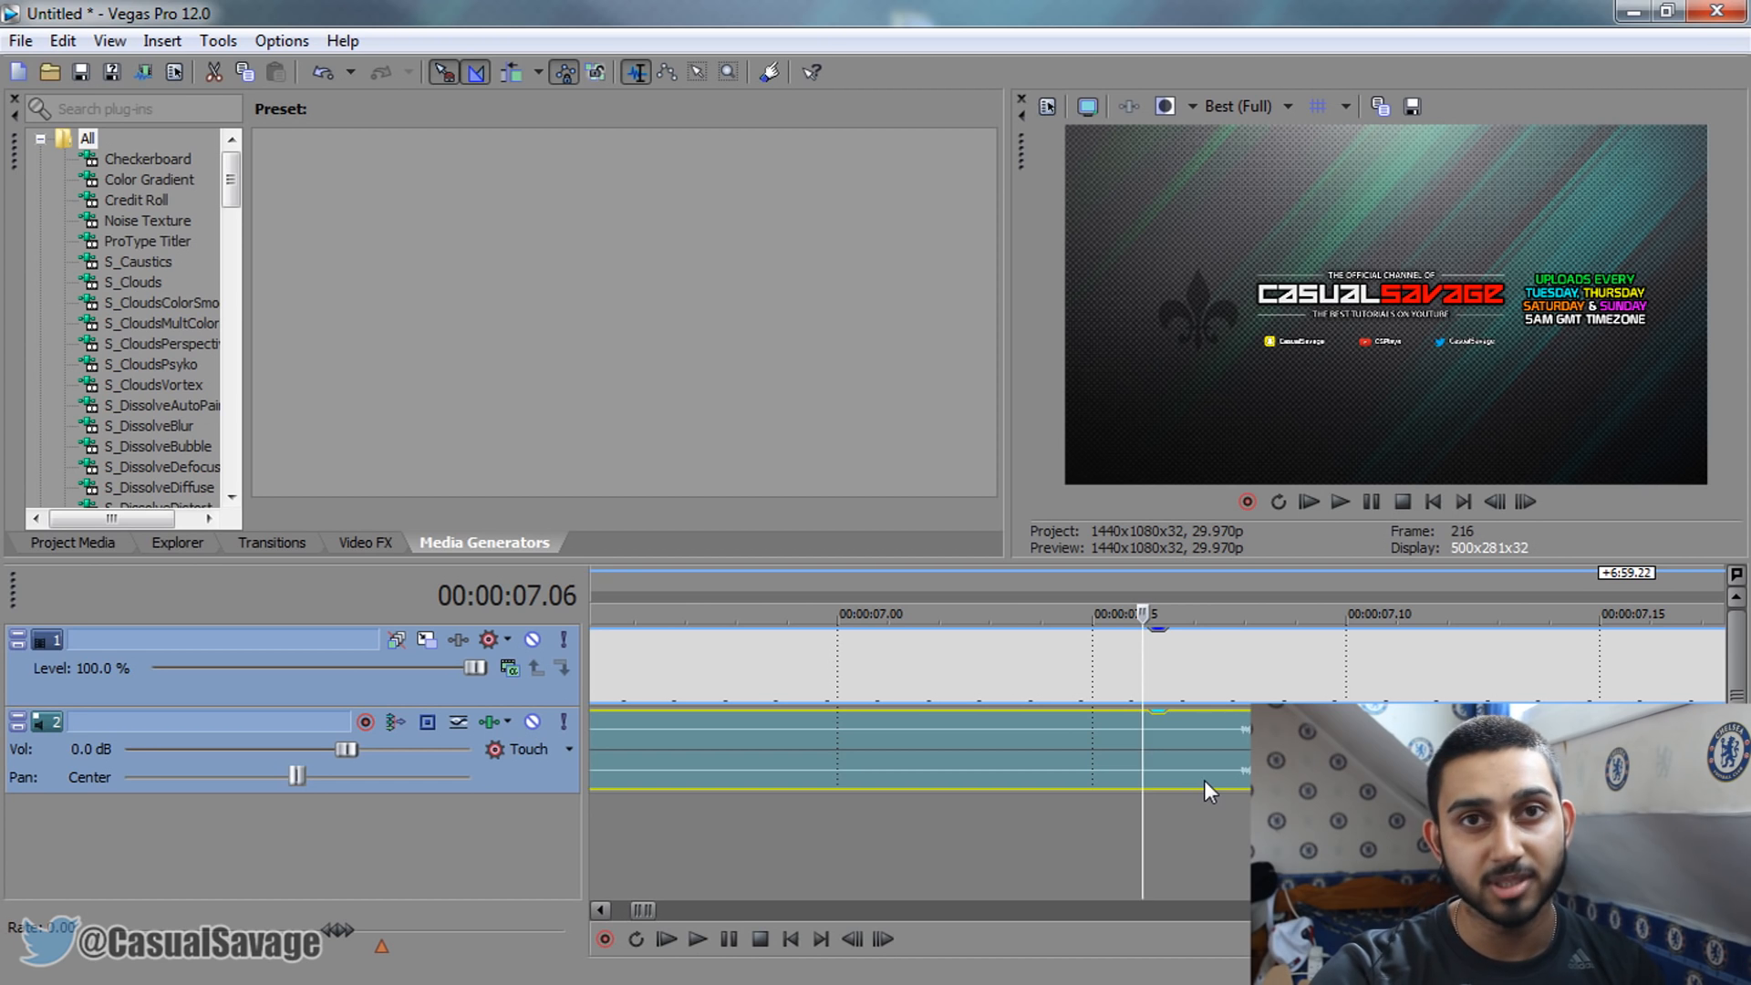
pyautogui.scroll(-10, 1213, 778)
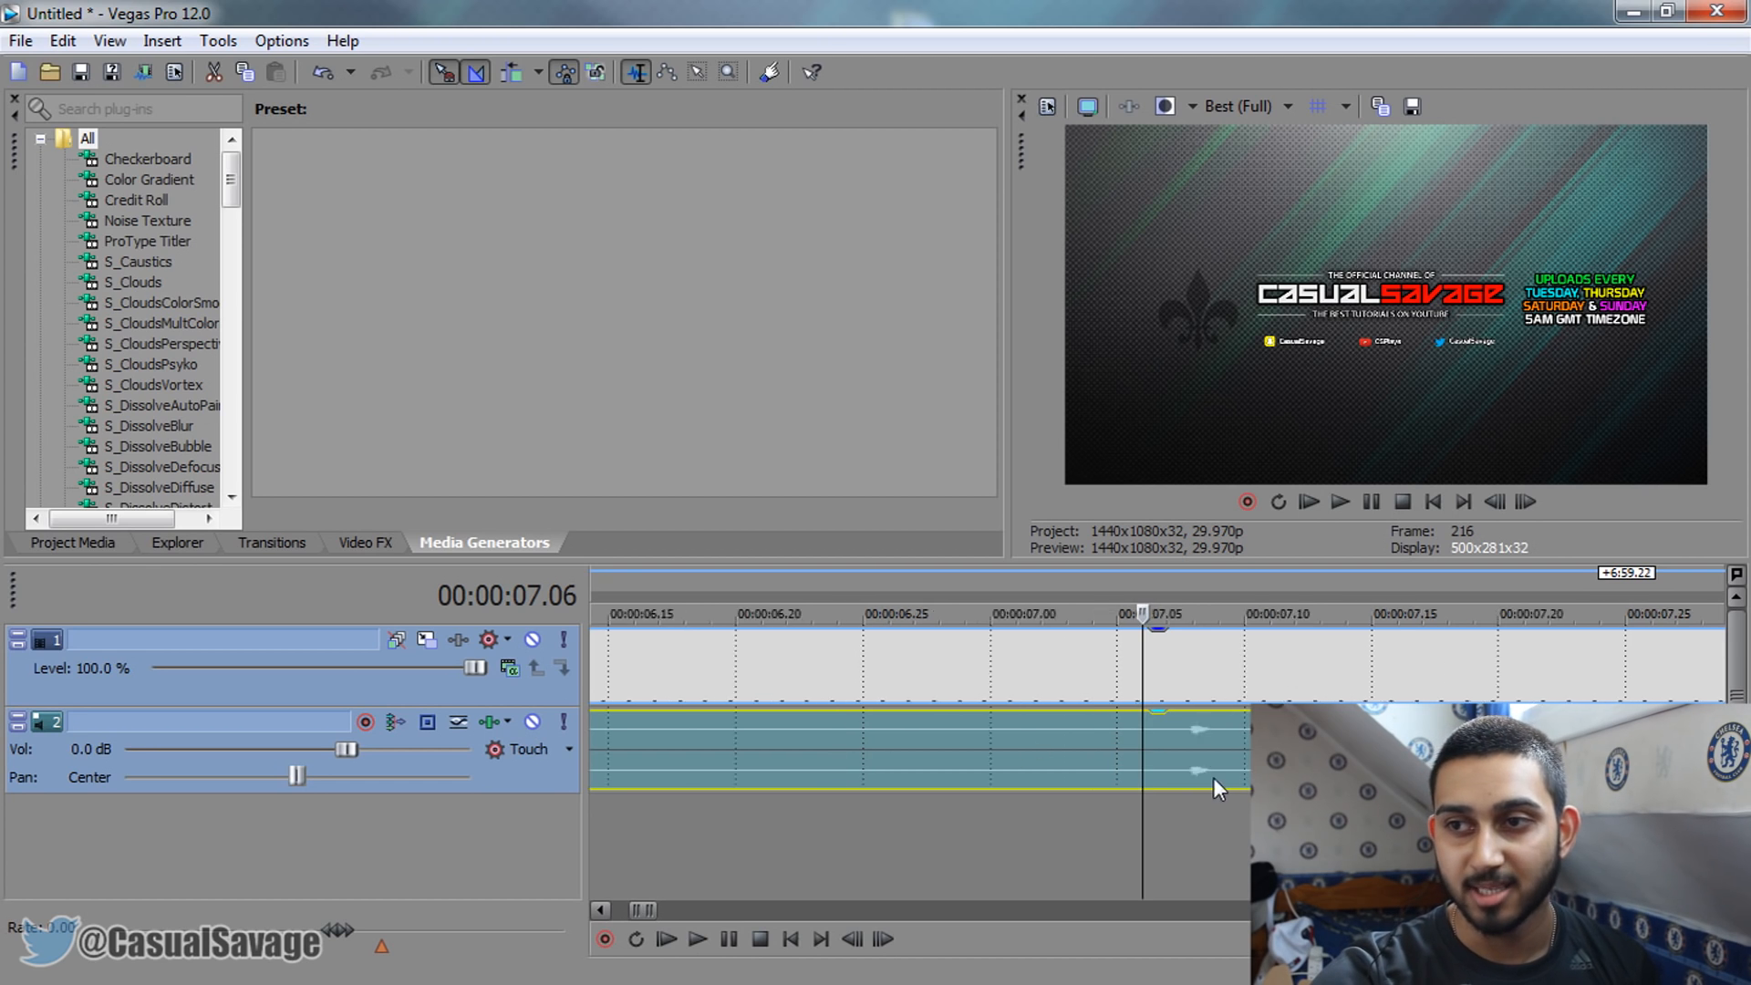
pyautogui.click(1384, 505)
pyautogui.click(1381, 505)
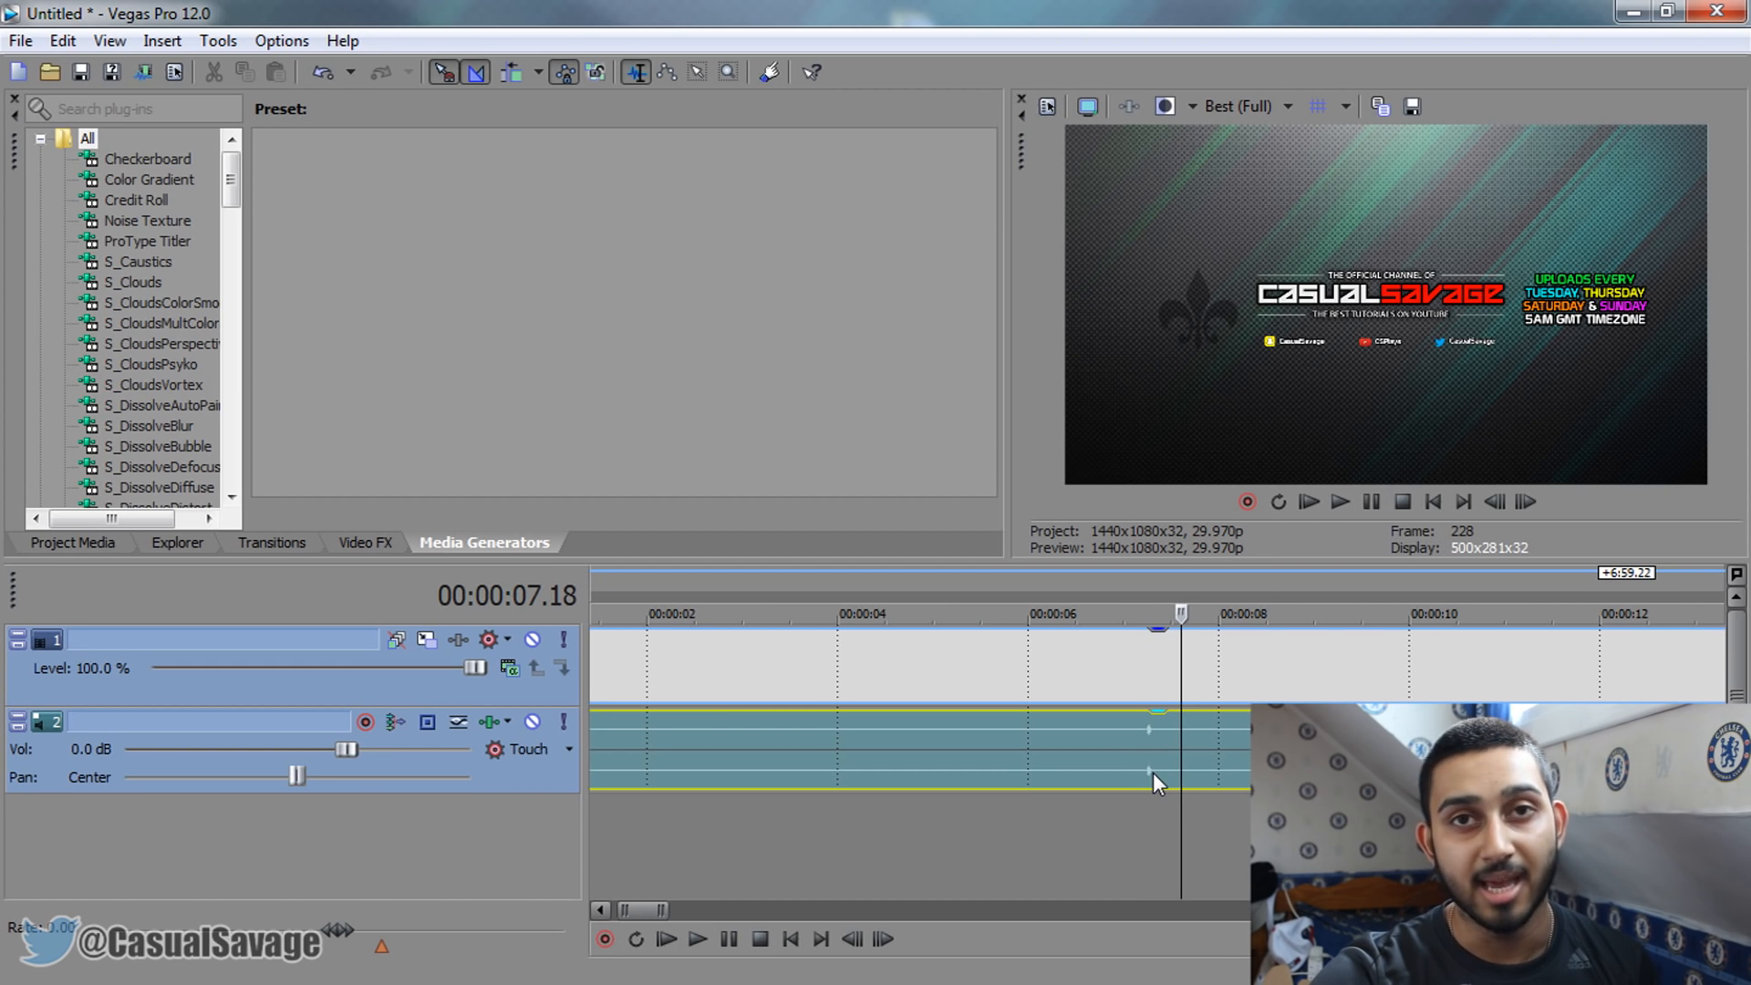
# Move frame by frame across the small voice-track spike to check where it begins and ends
pyautogui.click(1144, 775)
pyautogui.scroll(6, 1176, 776)
pyautogui.press('Right')
pyautogui.press('Right')
pyautogui.press('Right')
pyautogui.press('Right')
pyautogui.press('Right')
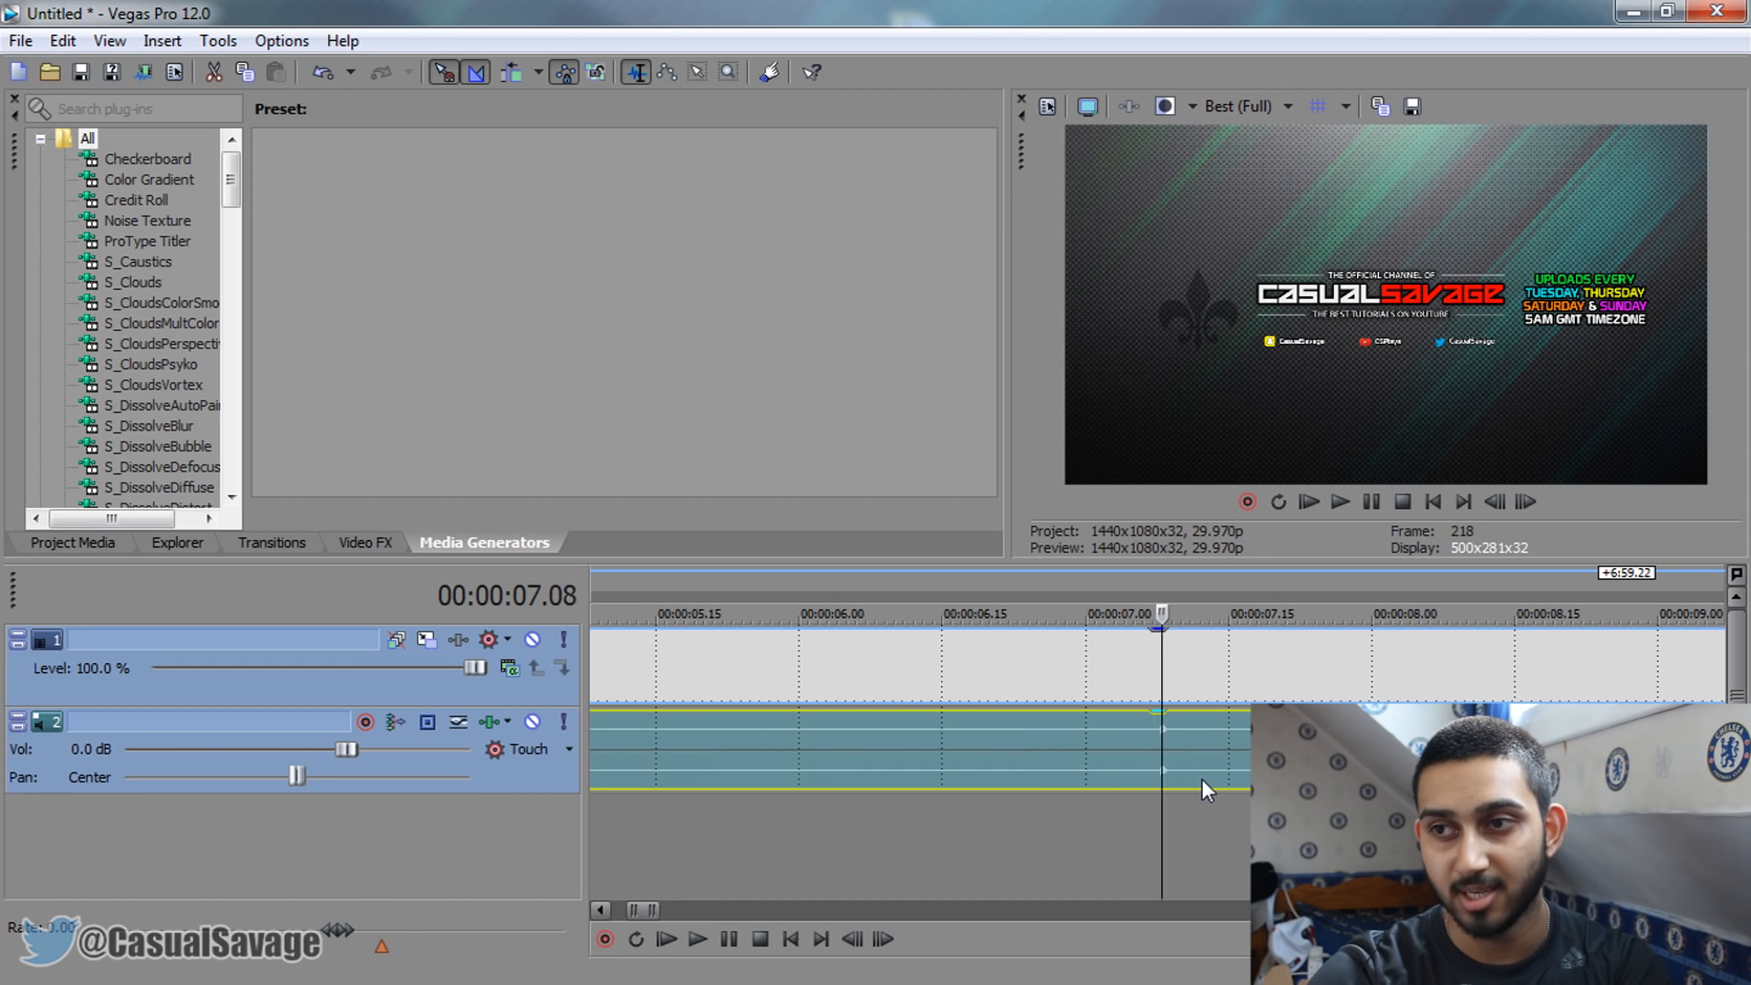
pyautogui.press('Left')
pyautogui.press('Left')
pyautogui.press('Left')
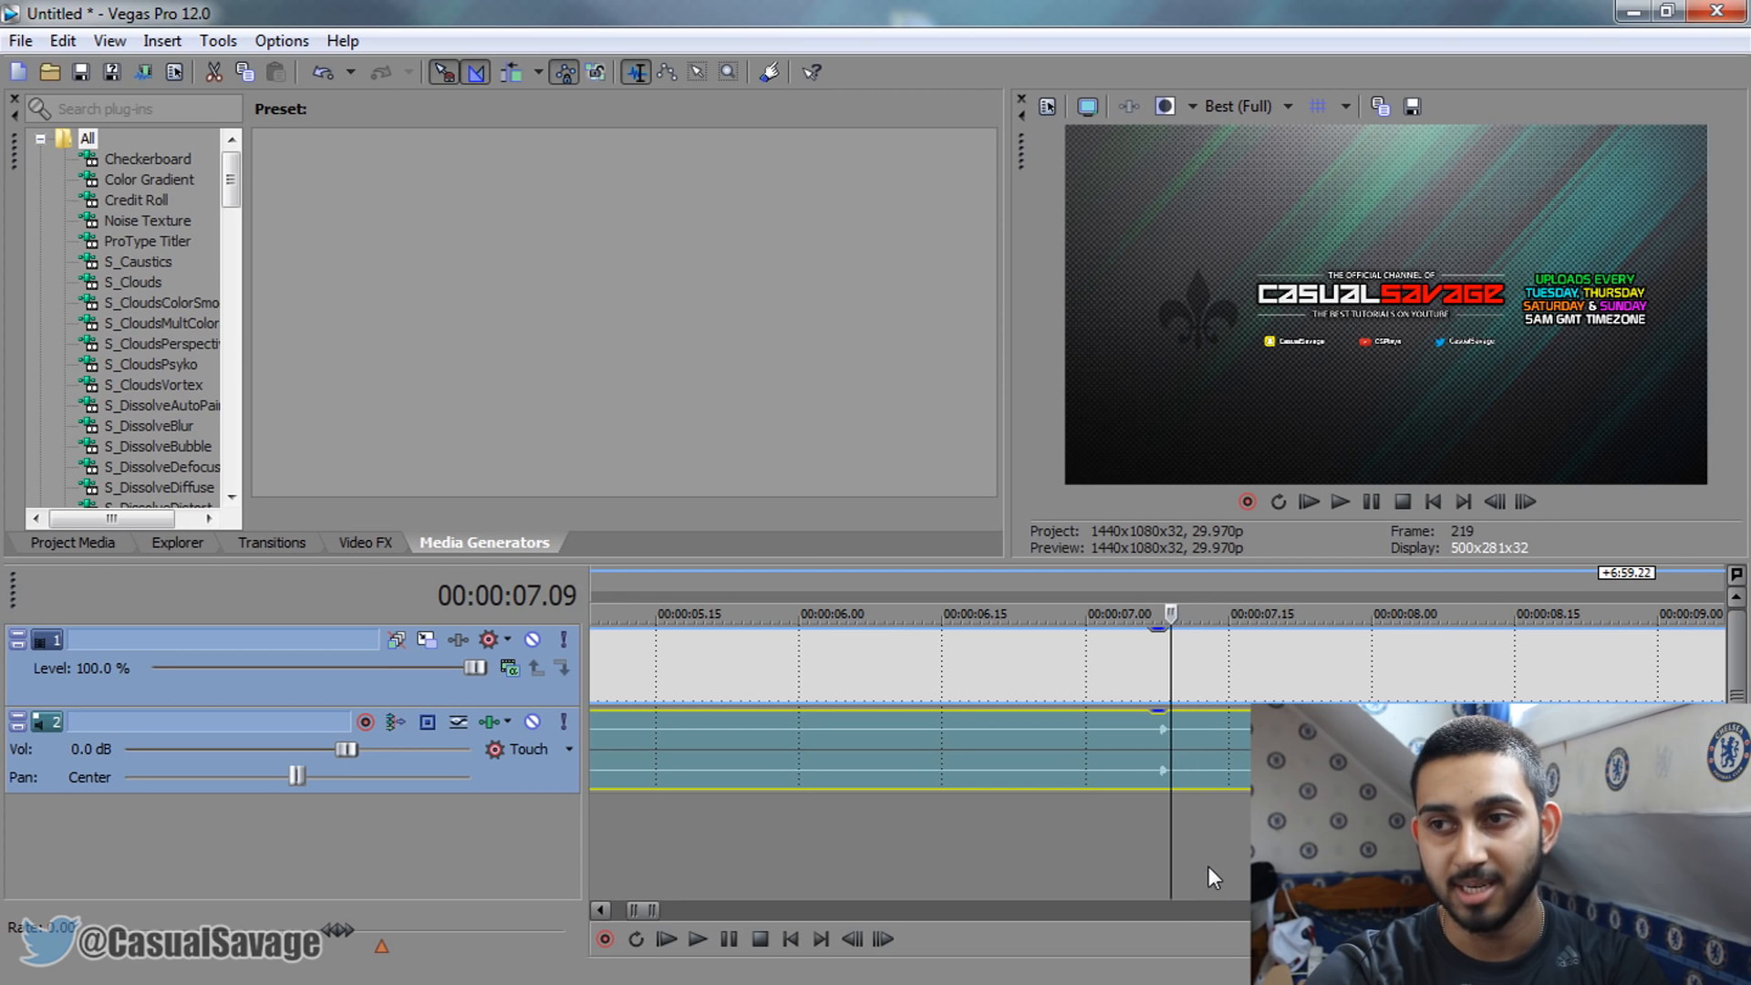
pyautogui.press('Right')
# Add the second audio recording to a new track below the voice audio, starting at 00:00:07.12 just after the spike
pyautogui.click(1134, 760)
pyautogui.scroll(-3, 1077, 764)
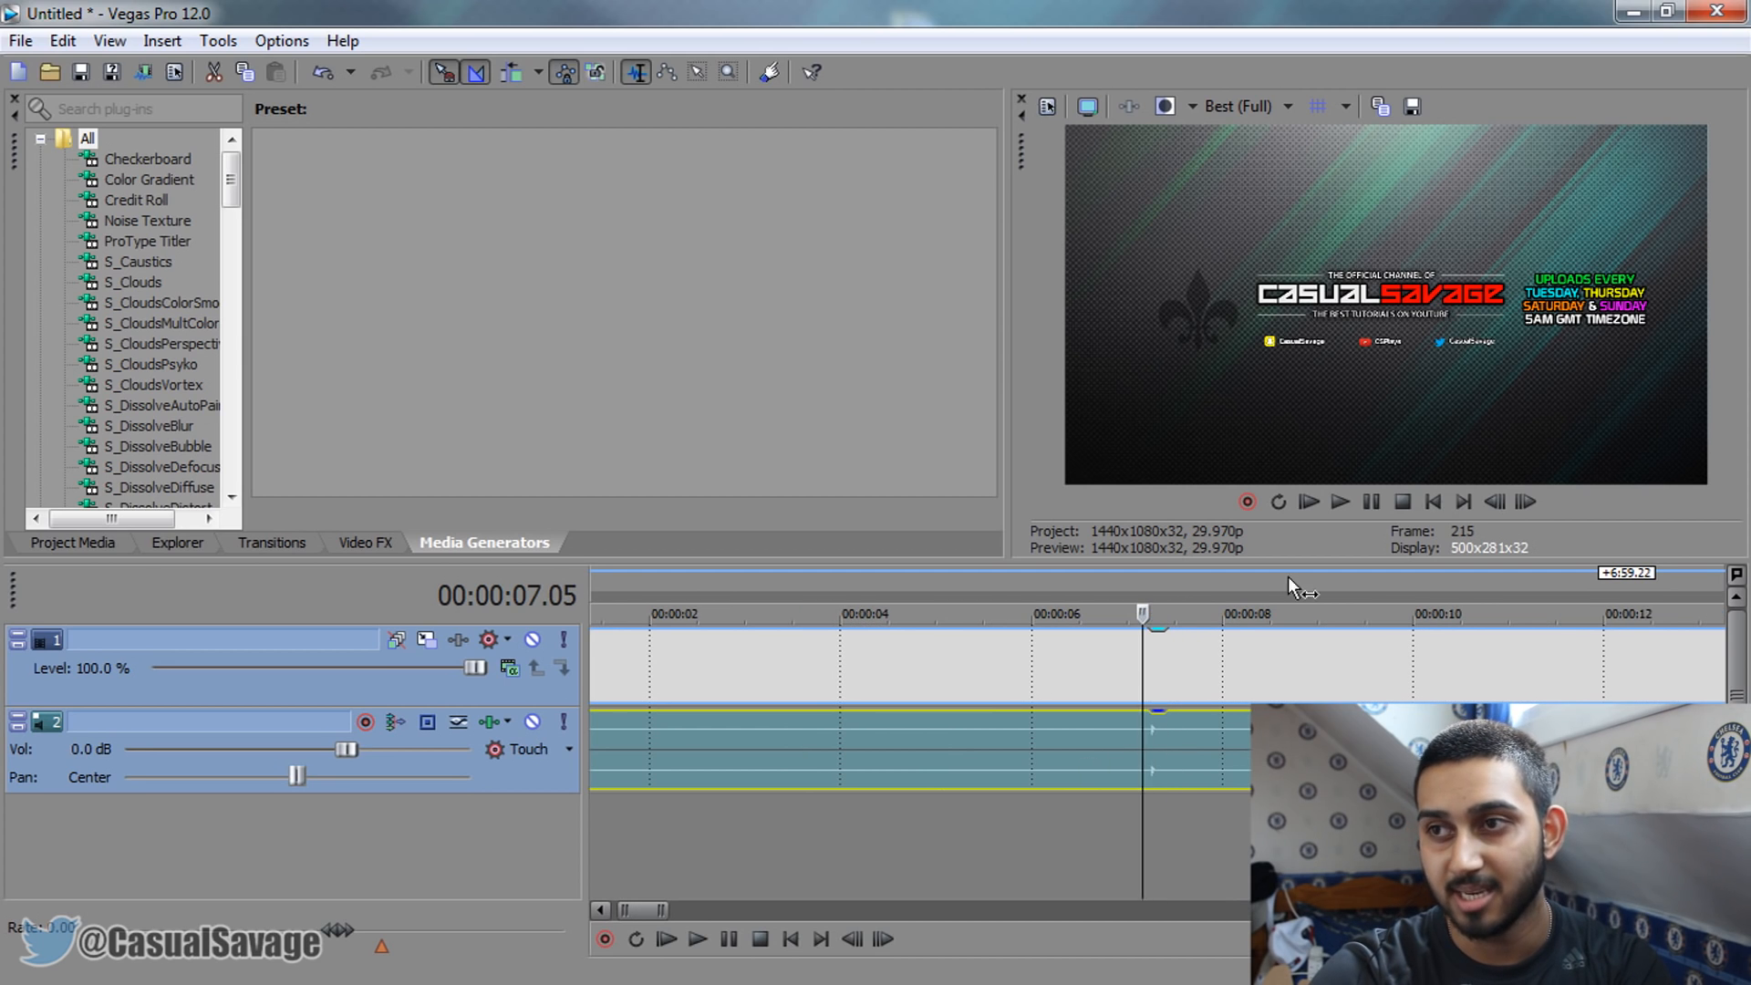
pyautogui.click(1370, 502)
pyautogui.press('Right')
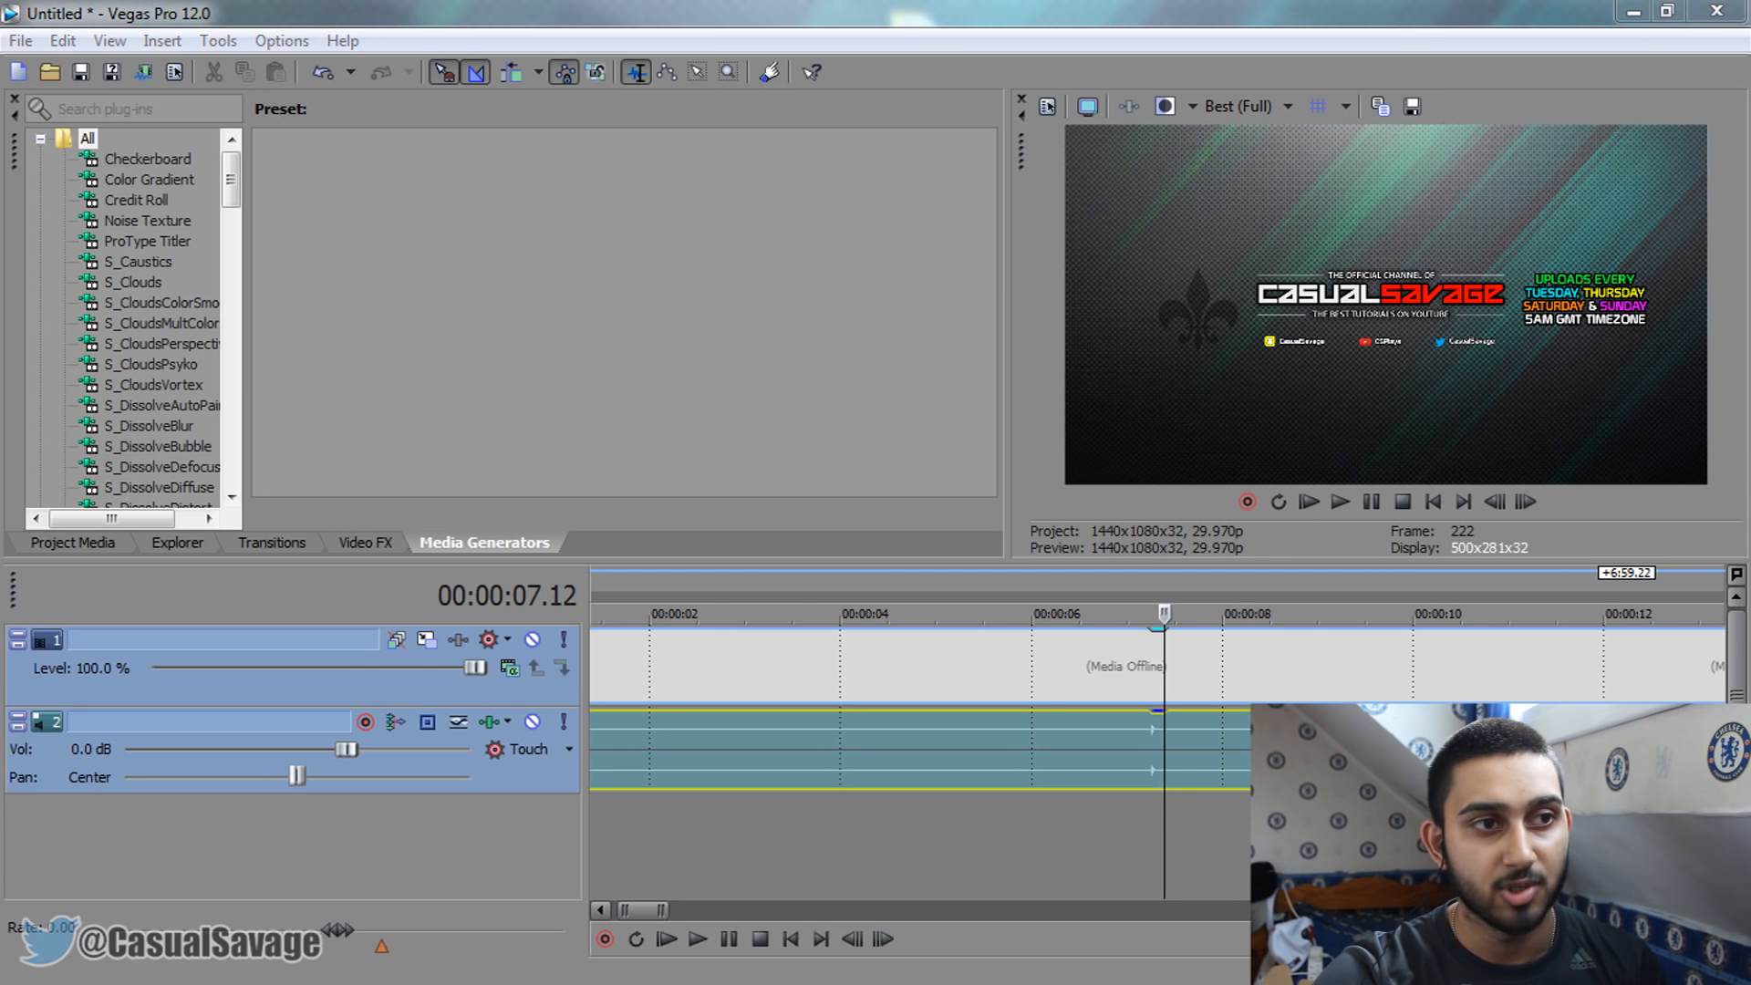
pyautogui.moveTo(928, 624); pyautogui.dragTo(1168, 814)
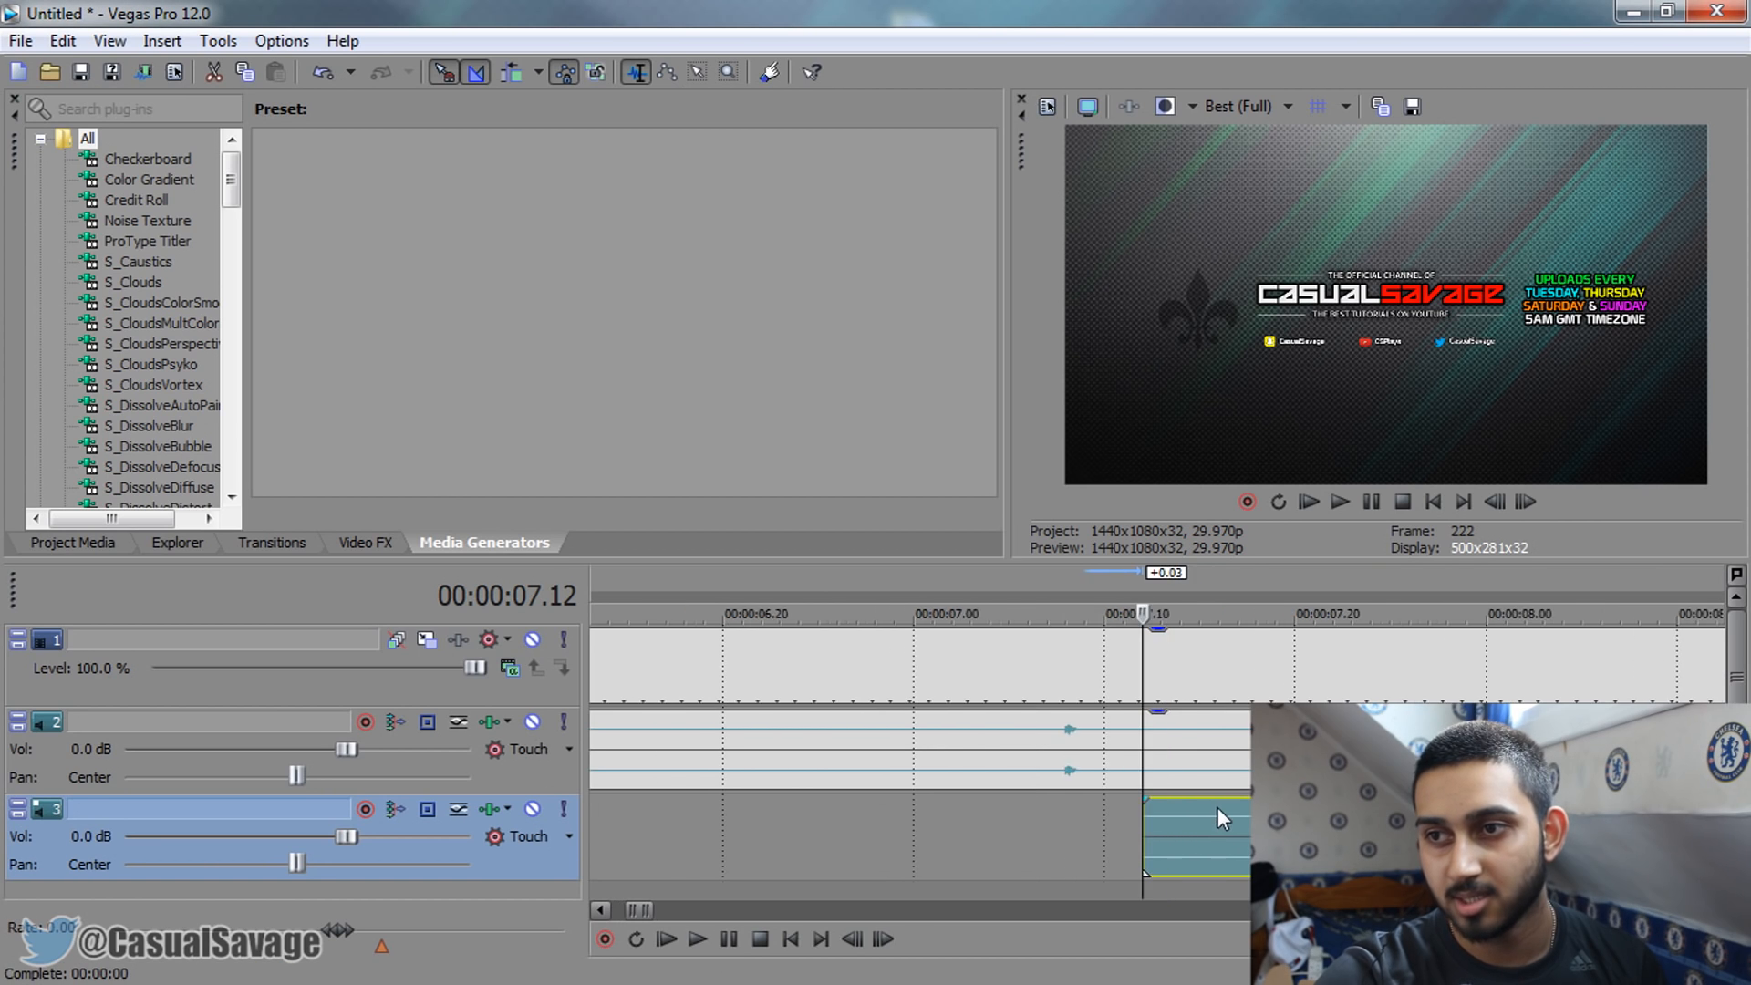
pyautogui.scroll(-10, 1218, 807)
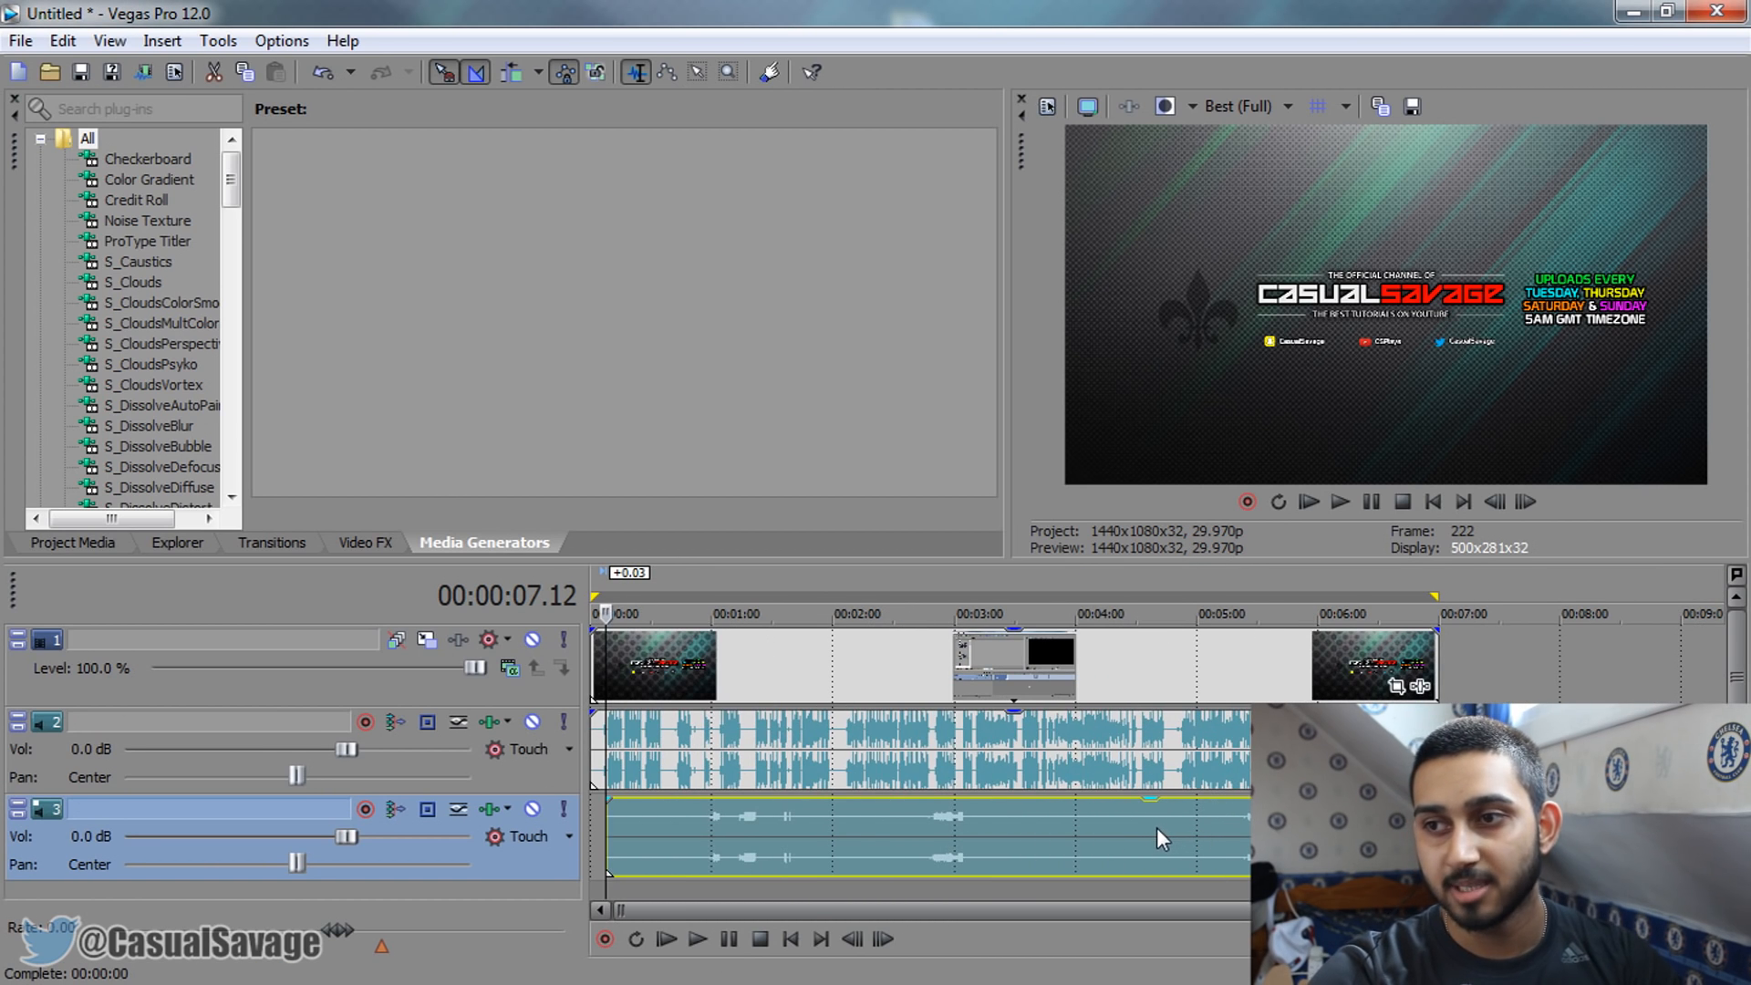
# Group all the timeline events and trim the second audio recording's end to the video's end at 00:06:59.22
pyautogui.hotkey('ctrl', 'a')
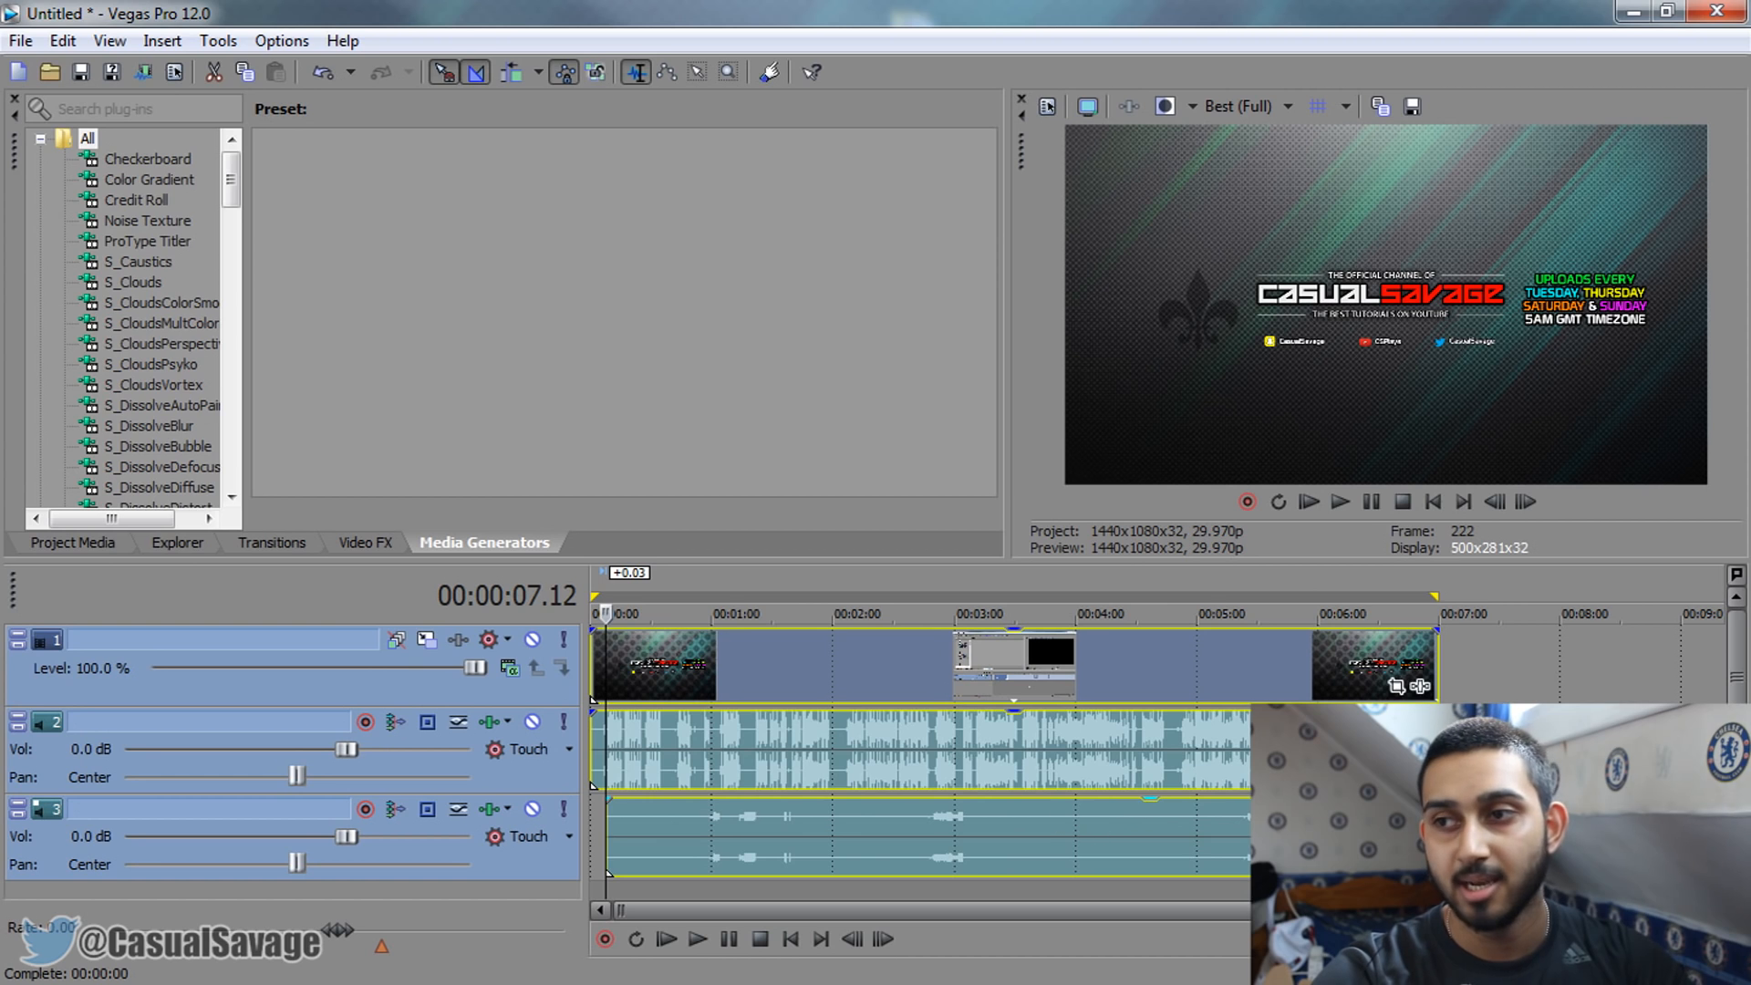
pyautogui.click(1437, 749)
pyautogui.moveTo(1694, 834); pyautogui.dragTo(1438, 834)
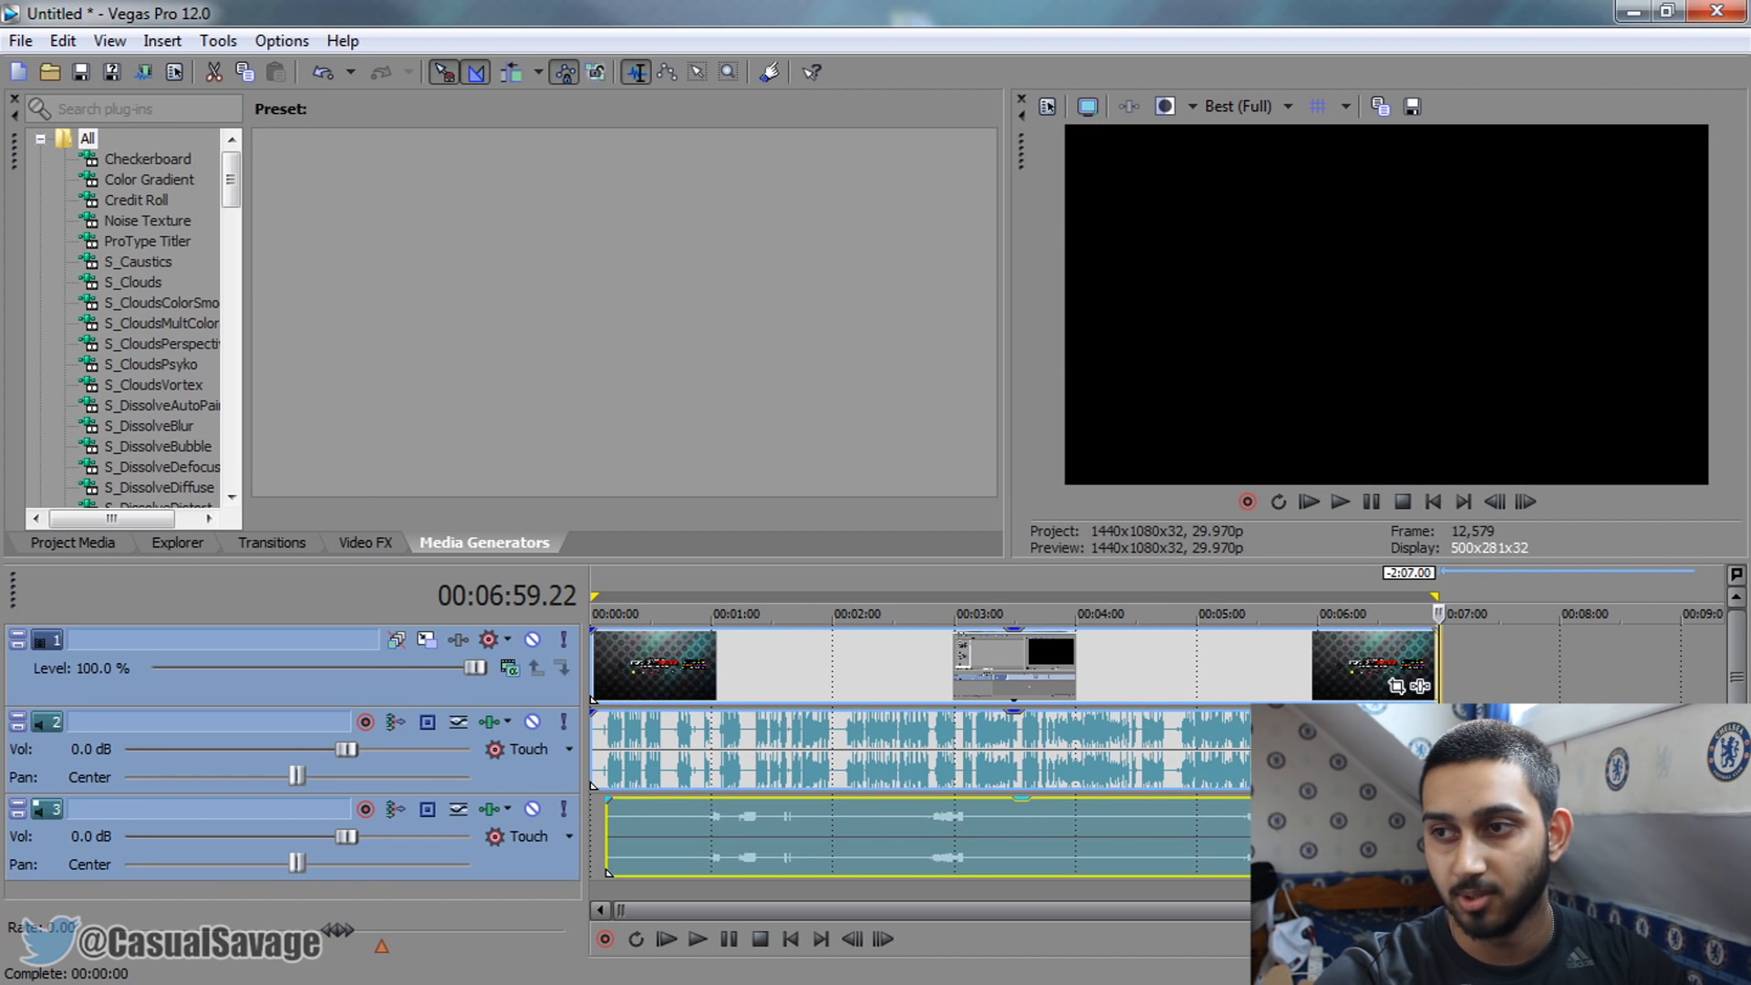
# Trim about 9 seconds of silence from the start of the grouped clips and shift them back to the timeline start
pyautogui.click(600, 746)
pyautogui.scroll(5, 600, 746)
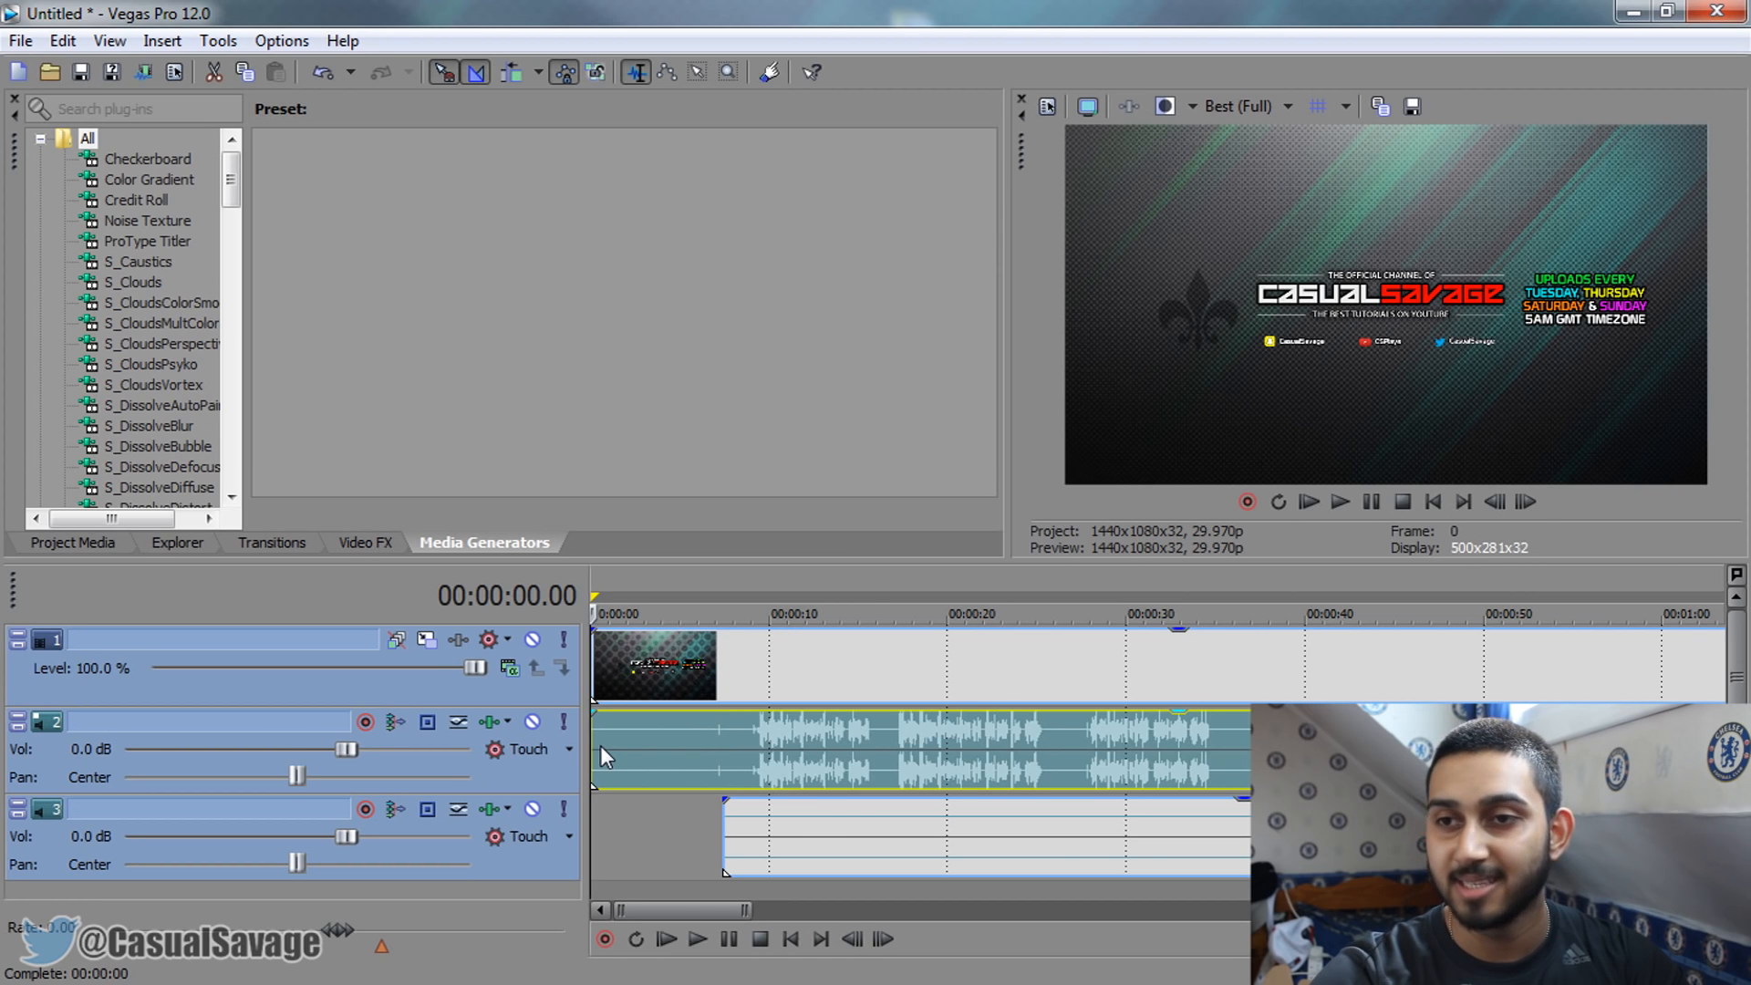
pyautogui.scroll(2, 600, 746)
pyautogui.moveTo(593, 750)
pyautogui.mouseDown()
pyautogui.moveTo(922, 765)
pyautogui.moveTo(582, 754)
pyautogui.mouseUp()
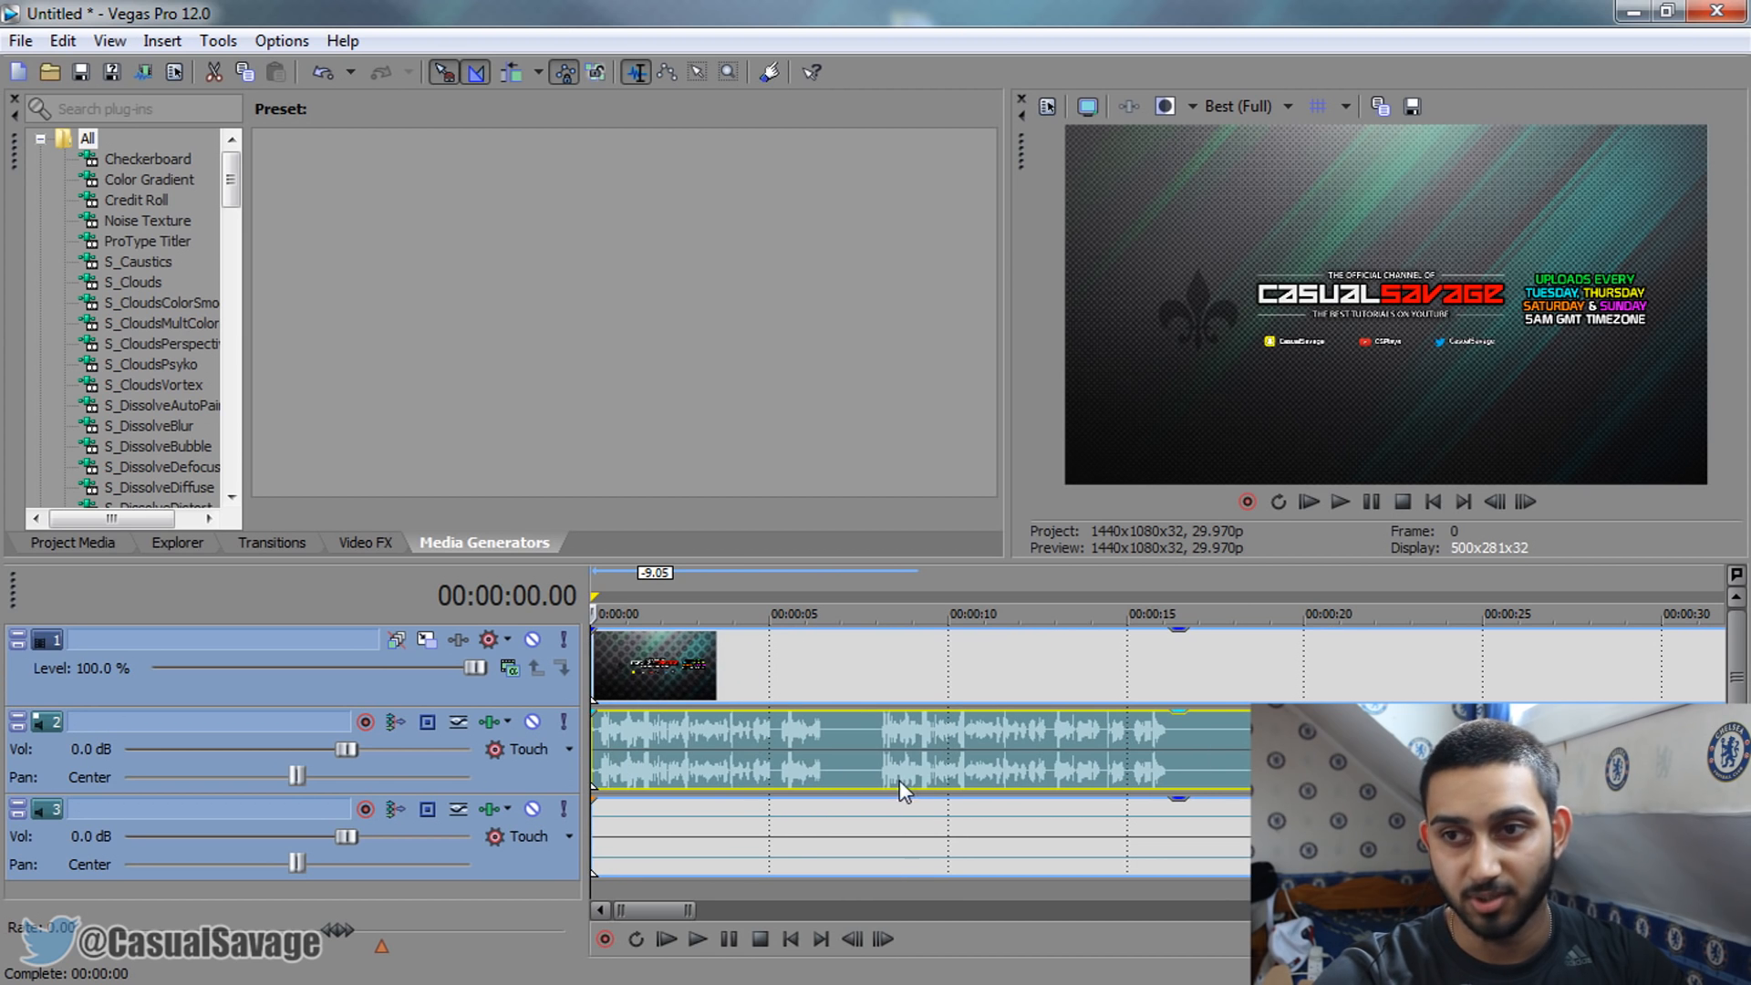
# Split the grouped clips at 00:00:06.15, where the speech pauses, and cut the pause so the next section joins directly
pyautogui.click(608, 745)
pyautogui.click(769, 754)
pyautogui.click(836, 768)
pyautogui.scroll(5, 1064, 776)
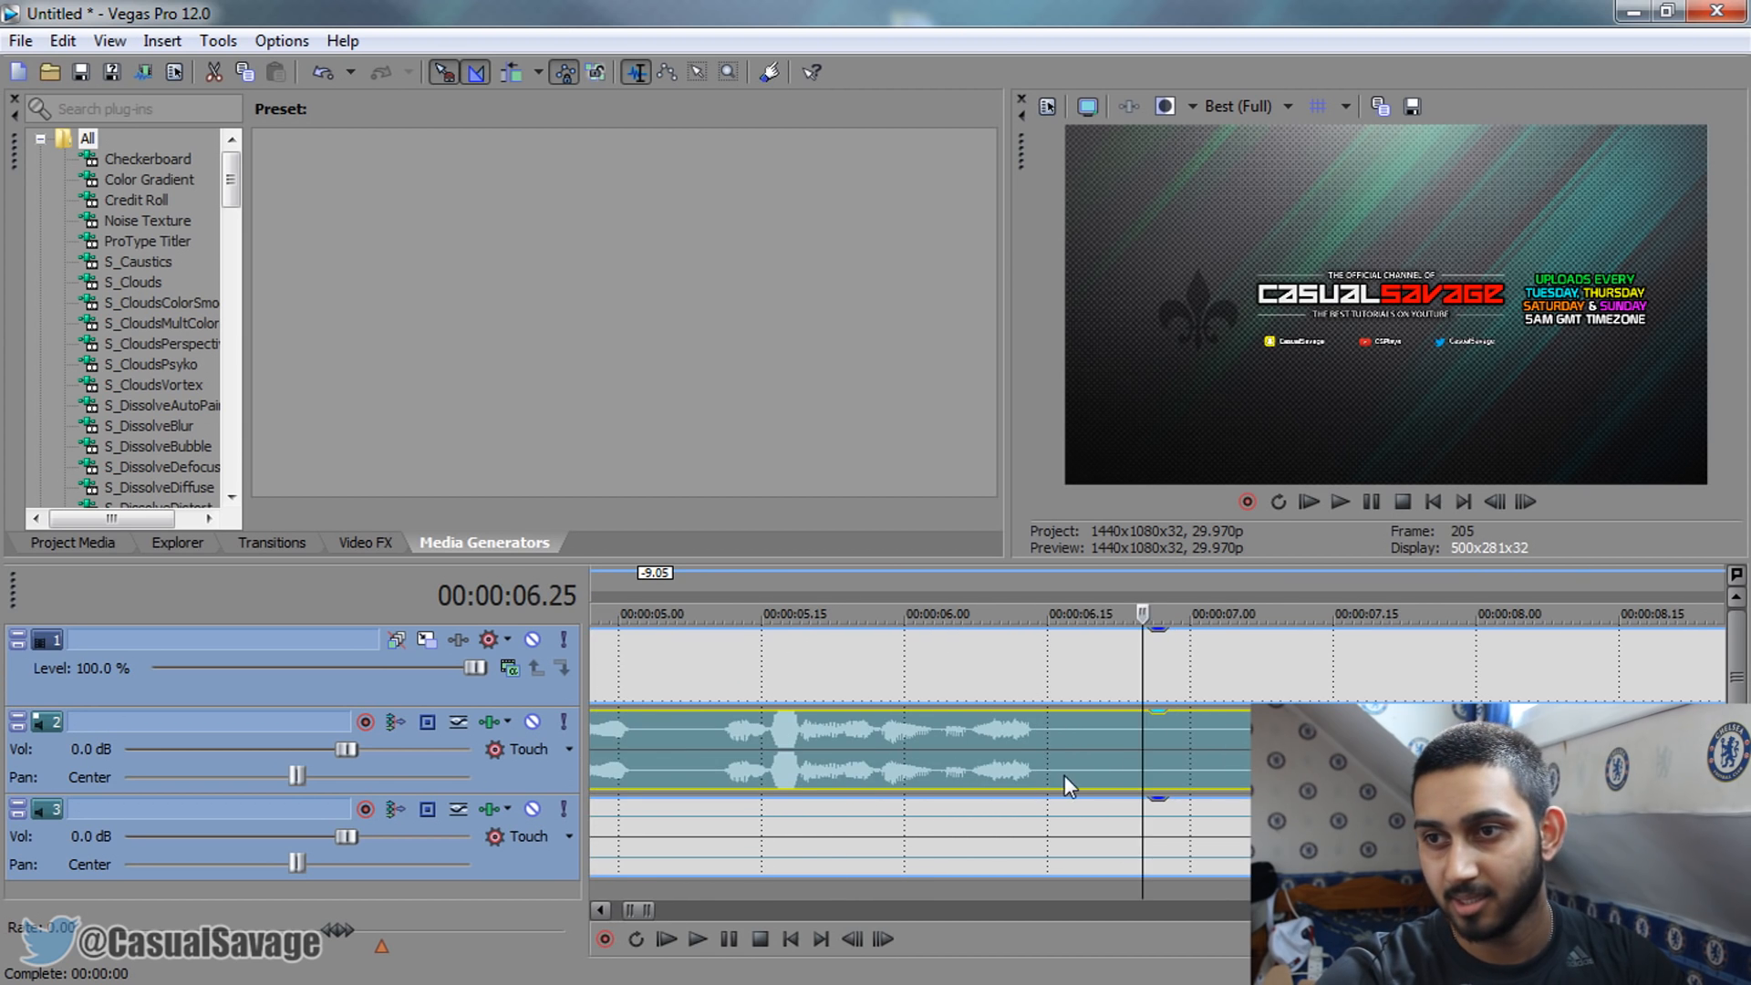
pyautogui.click(1049, 771)
pyautogui.press('s')
pyautogui.moveTo(1127, 754)
pyautogui.mouseDown()
pyautogui.moveTo(1585, 752)
pyautogui.moveTo(1152, 765)
pyautogui.mouseUp()
pyautogui.scroll(-5, 856, 773)
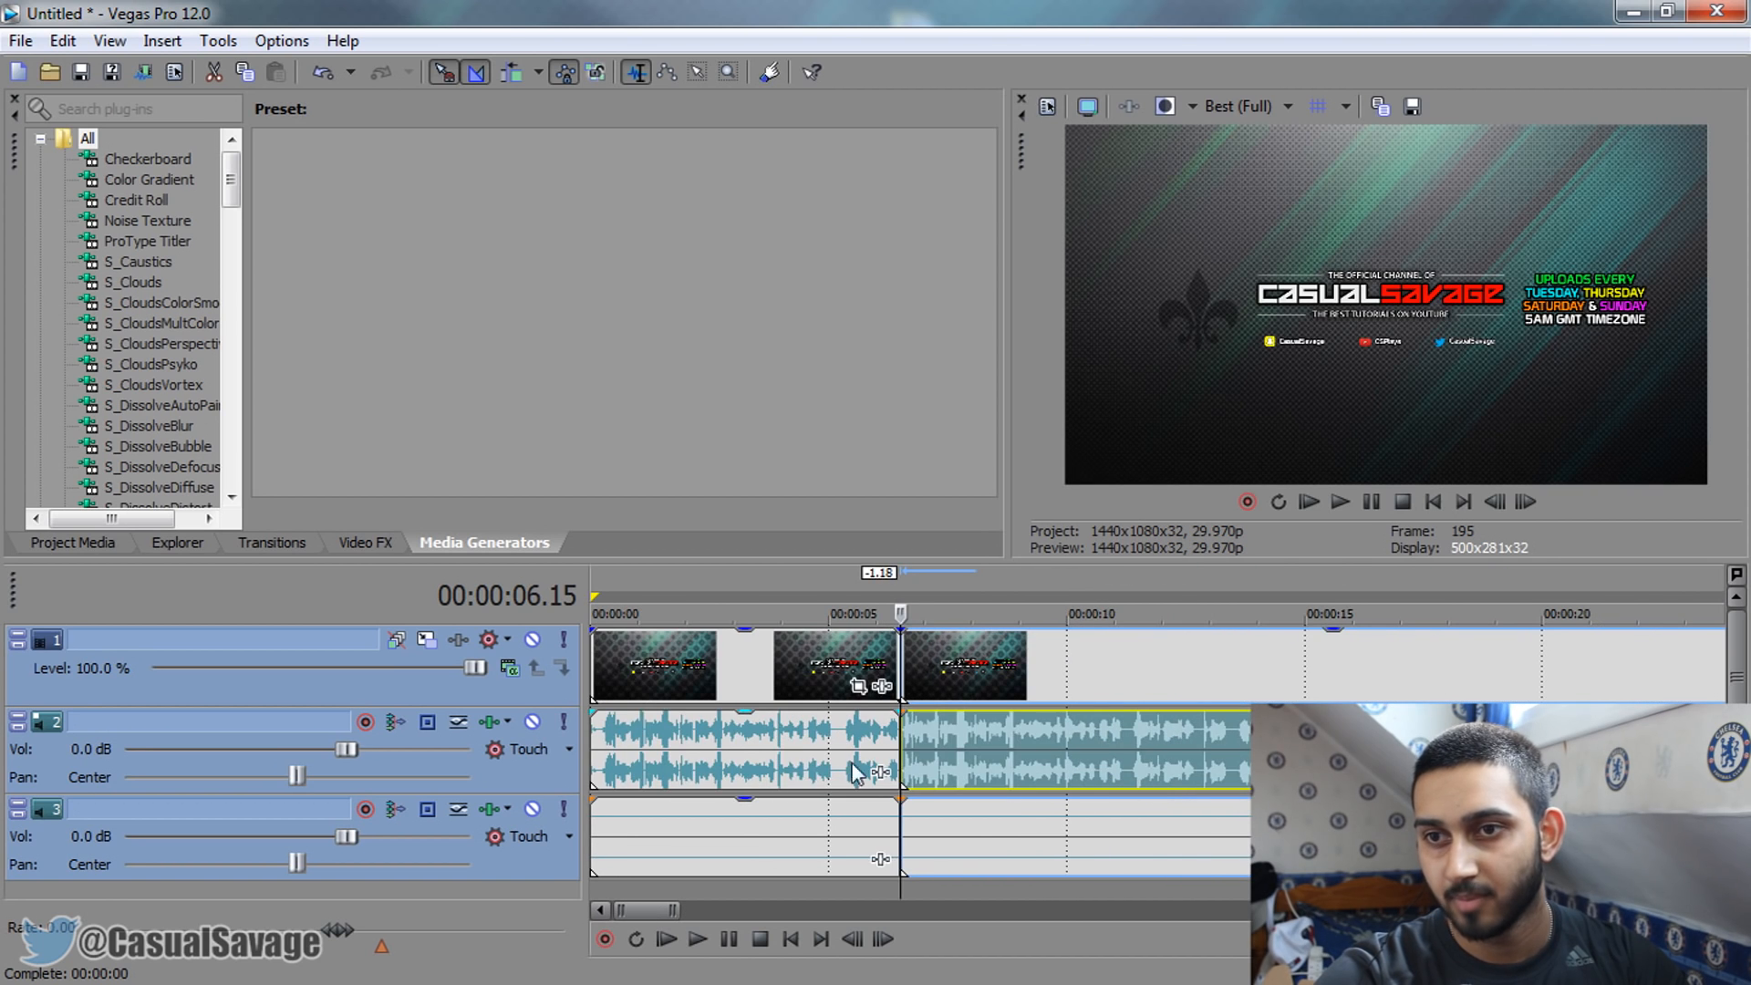
# Trim 6 frames from the first segment's start and shift both segments back to close the gaps
pyautogui.click(598, 740)
pyautogui.scroll(4, 599, 740)
pyautogui.moveTo(593, 742); pyautogui.dragTo(631, 749)
pyautogui.hotkey('ctrl', 'z')
pyautogui.scroll(-4, 814, 716)
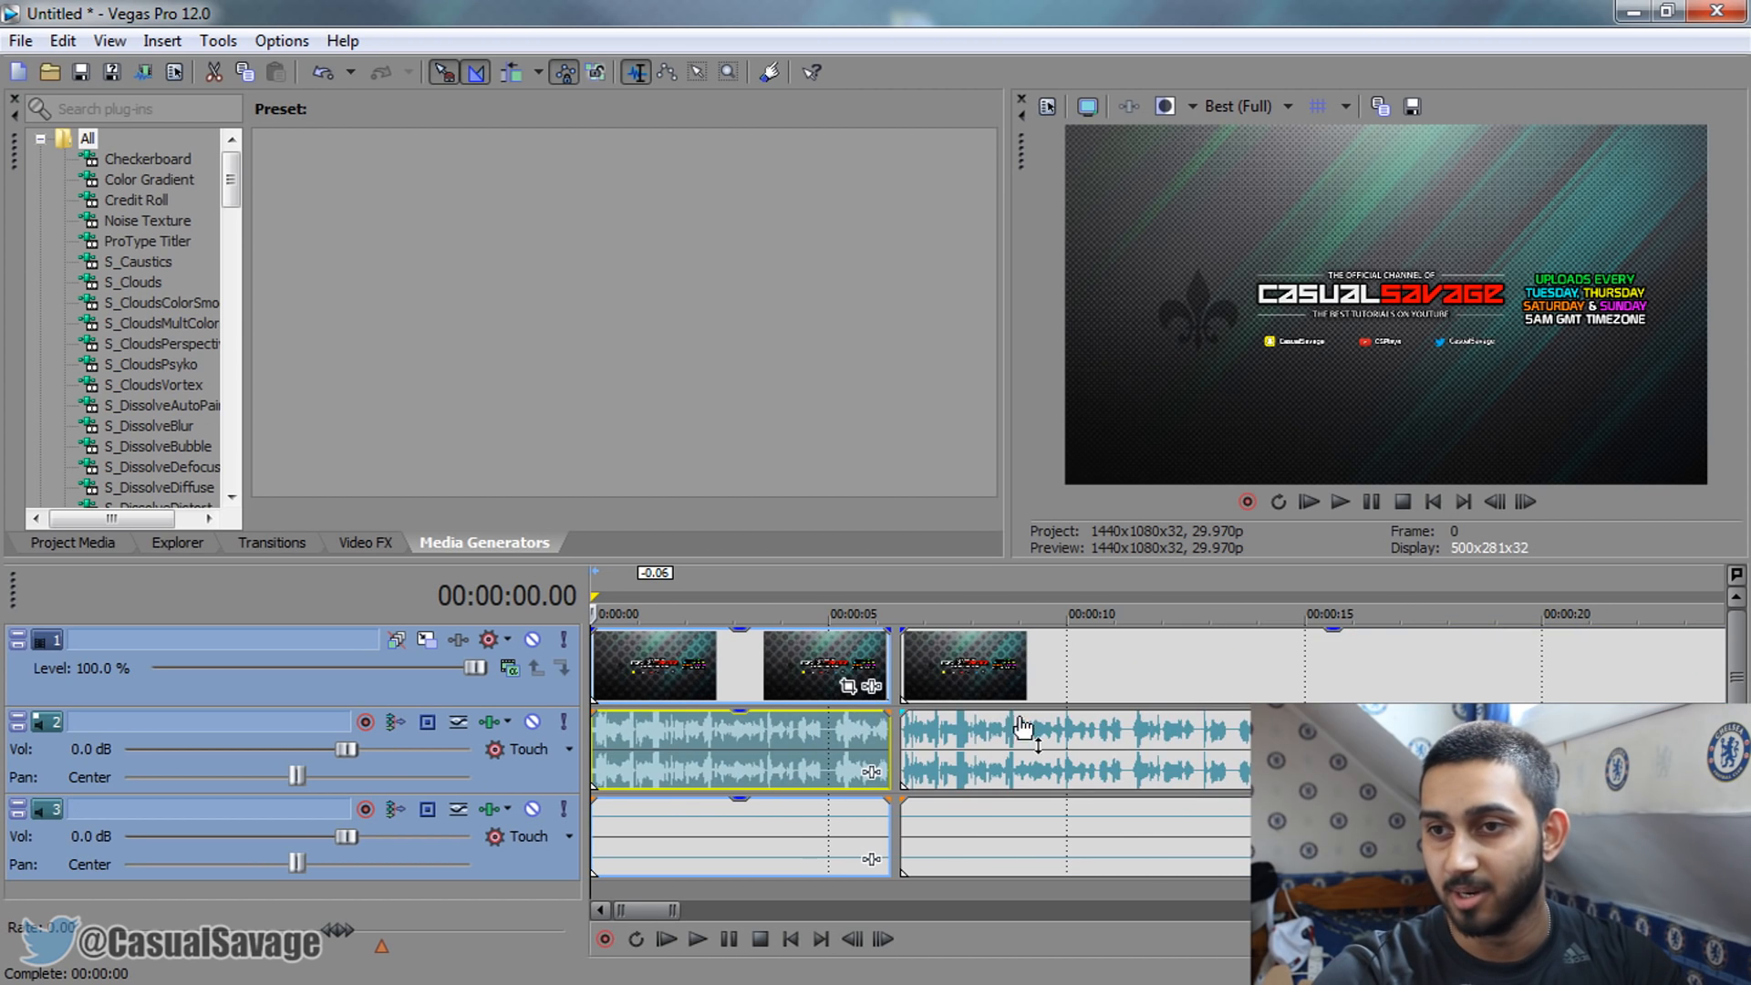
pyautogui.click(991, 742)
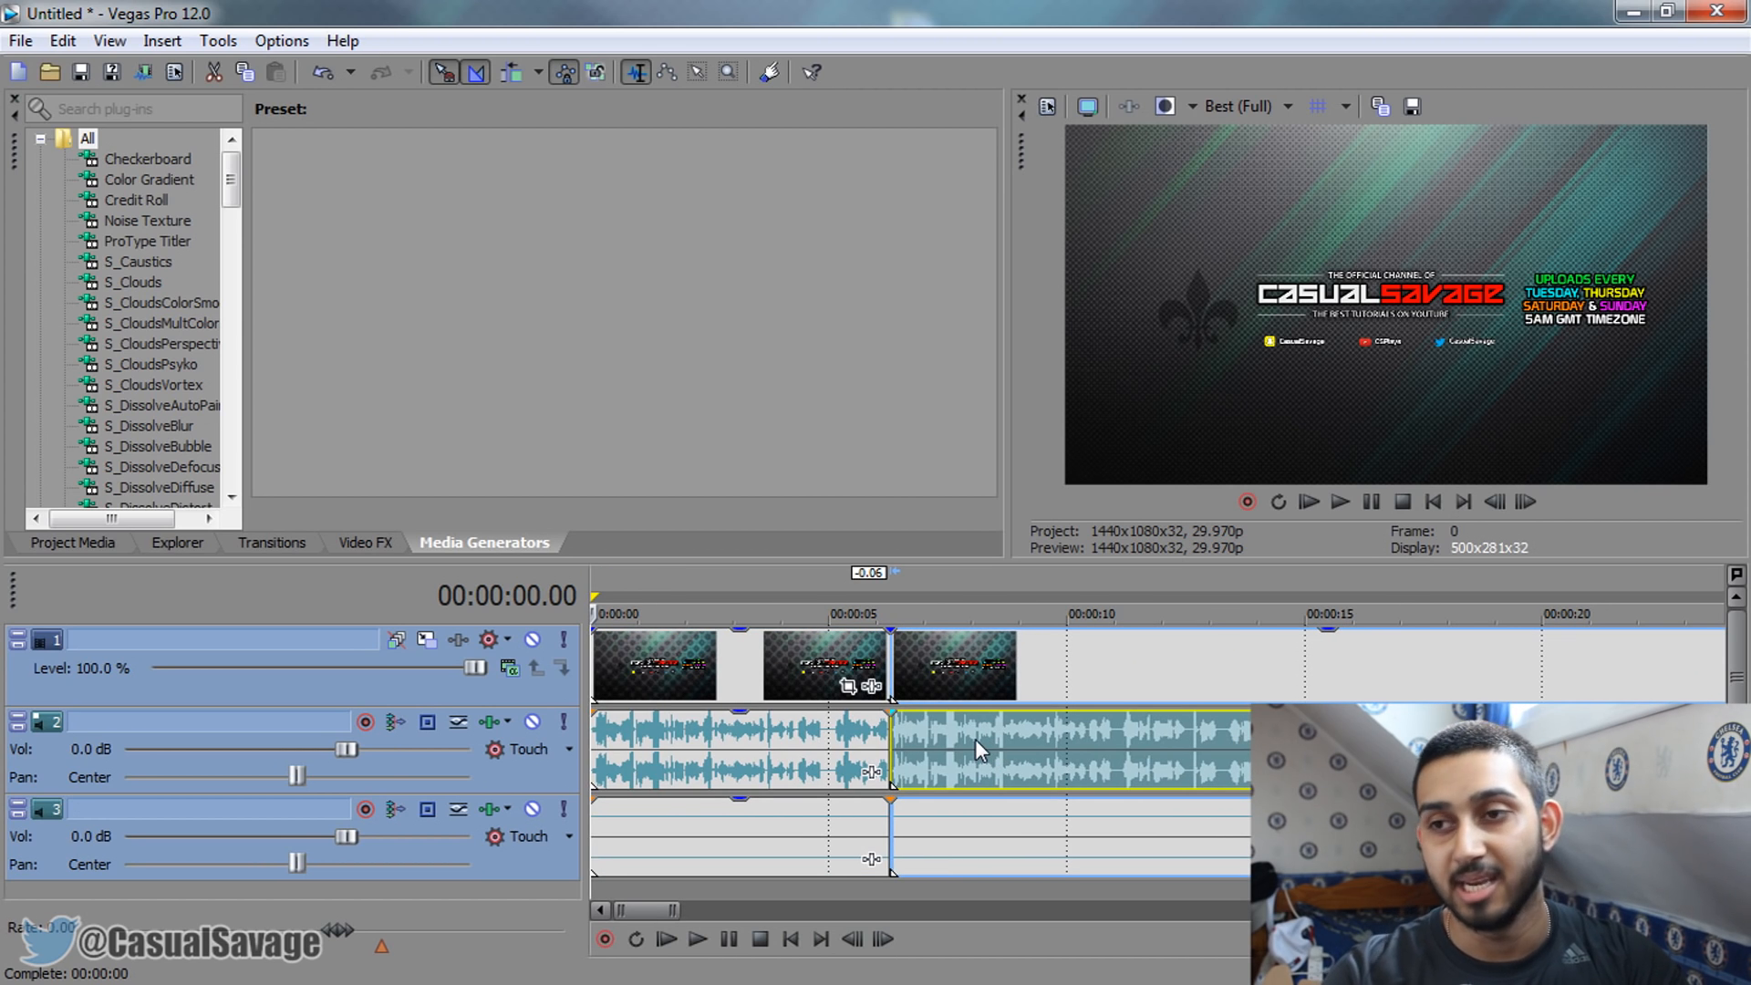
# Split the grouped clips at about 00:00:14.14, where the speech pauses, and cut the pause so the next section joins directly
pyautogui.press('space')
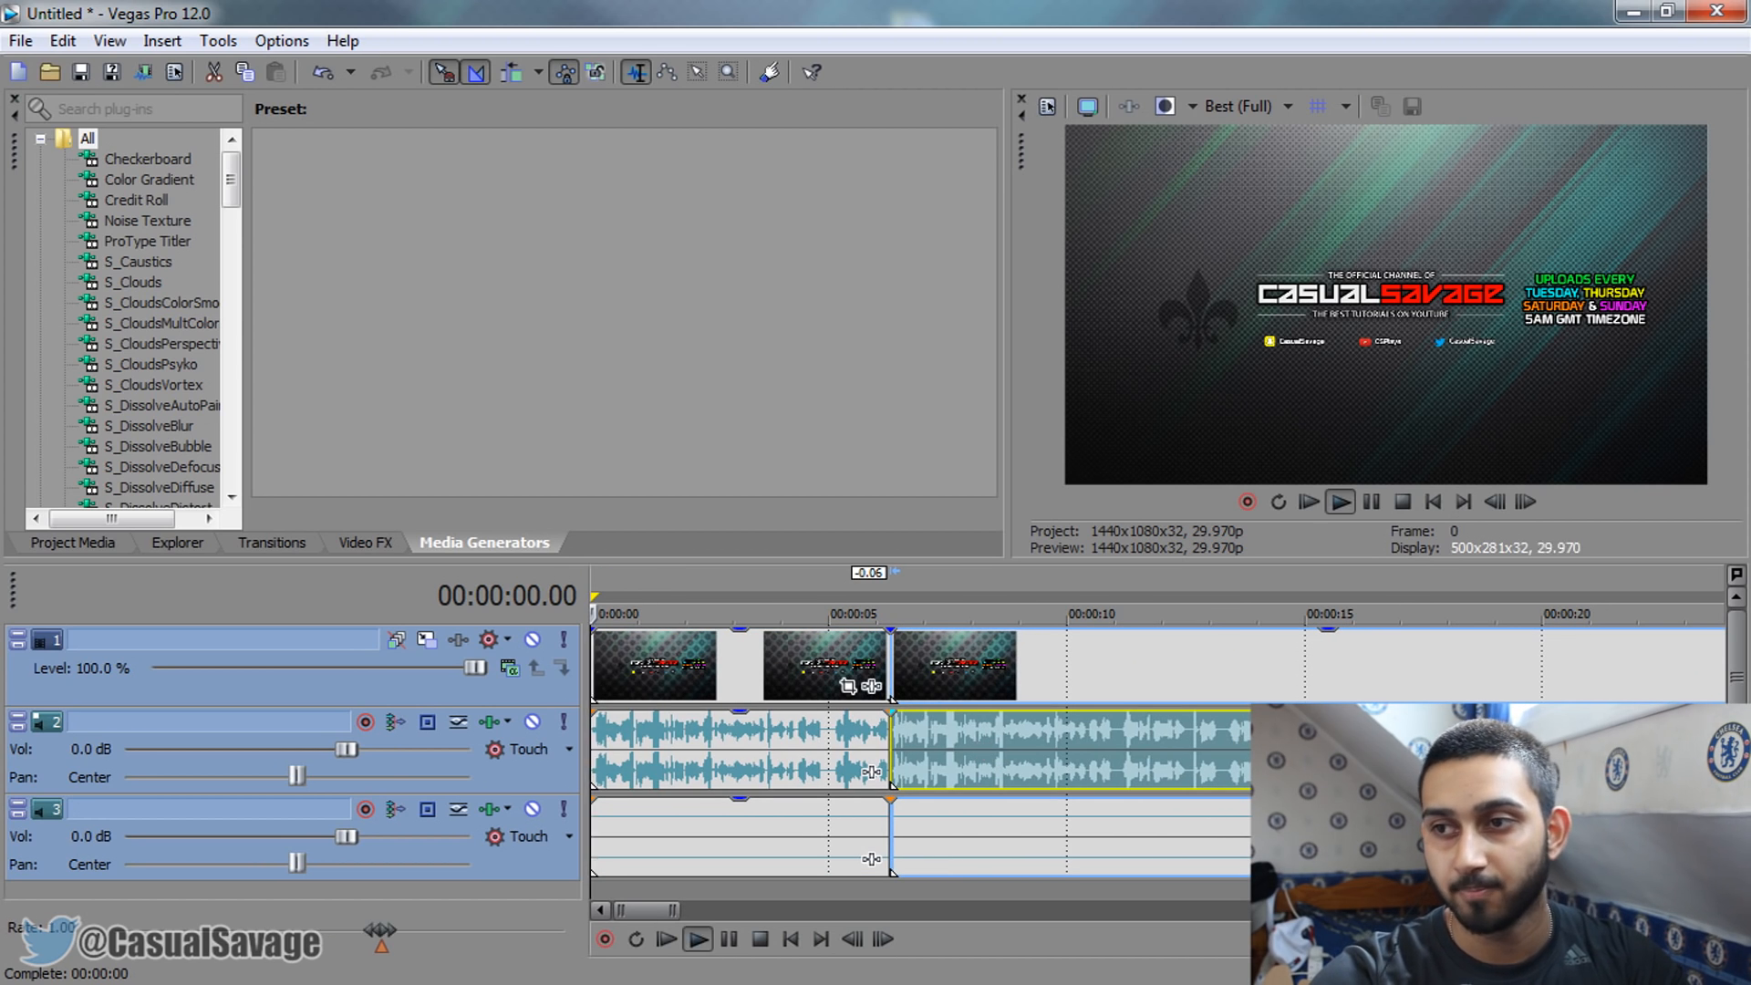
pyautogui.click(1281, 776)
pyautogui.scroll(4, 1281, 775)
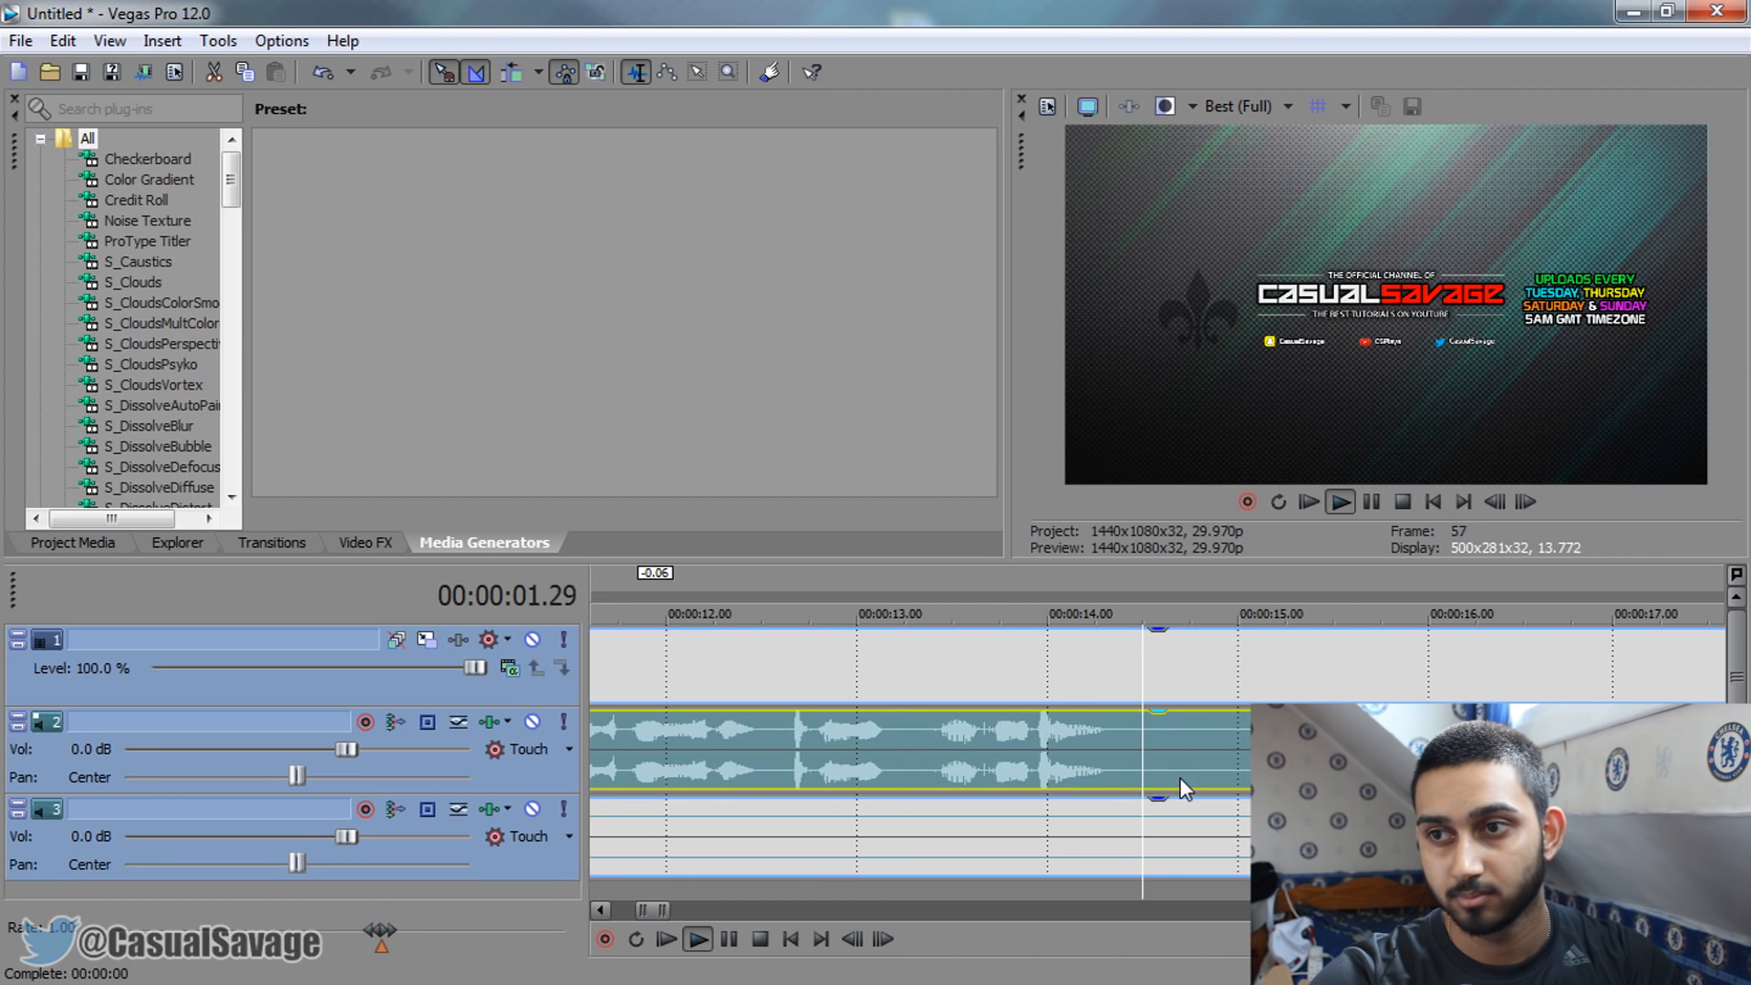
pyautogui.click(1138, 765)
pyautogui.press('s')
pyautogui.moveTo(1142, 765); pyautogui.dragTo(1617, 755)
pyautogui.moveTo(1661, 757); pyautogui.dragTo(1187, 751)
pyautogui.scroll(-4, 1235, 751)
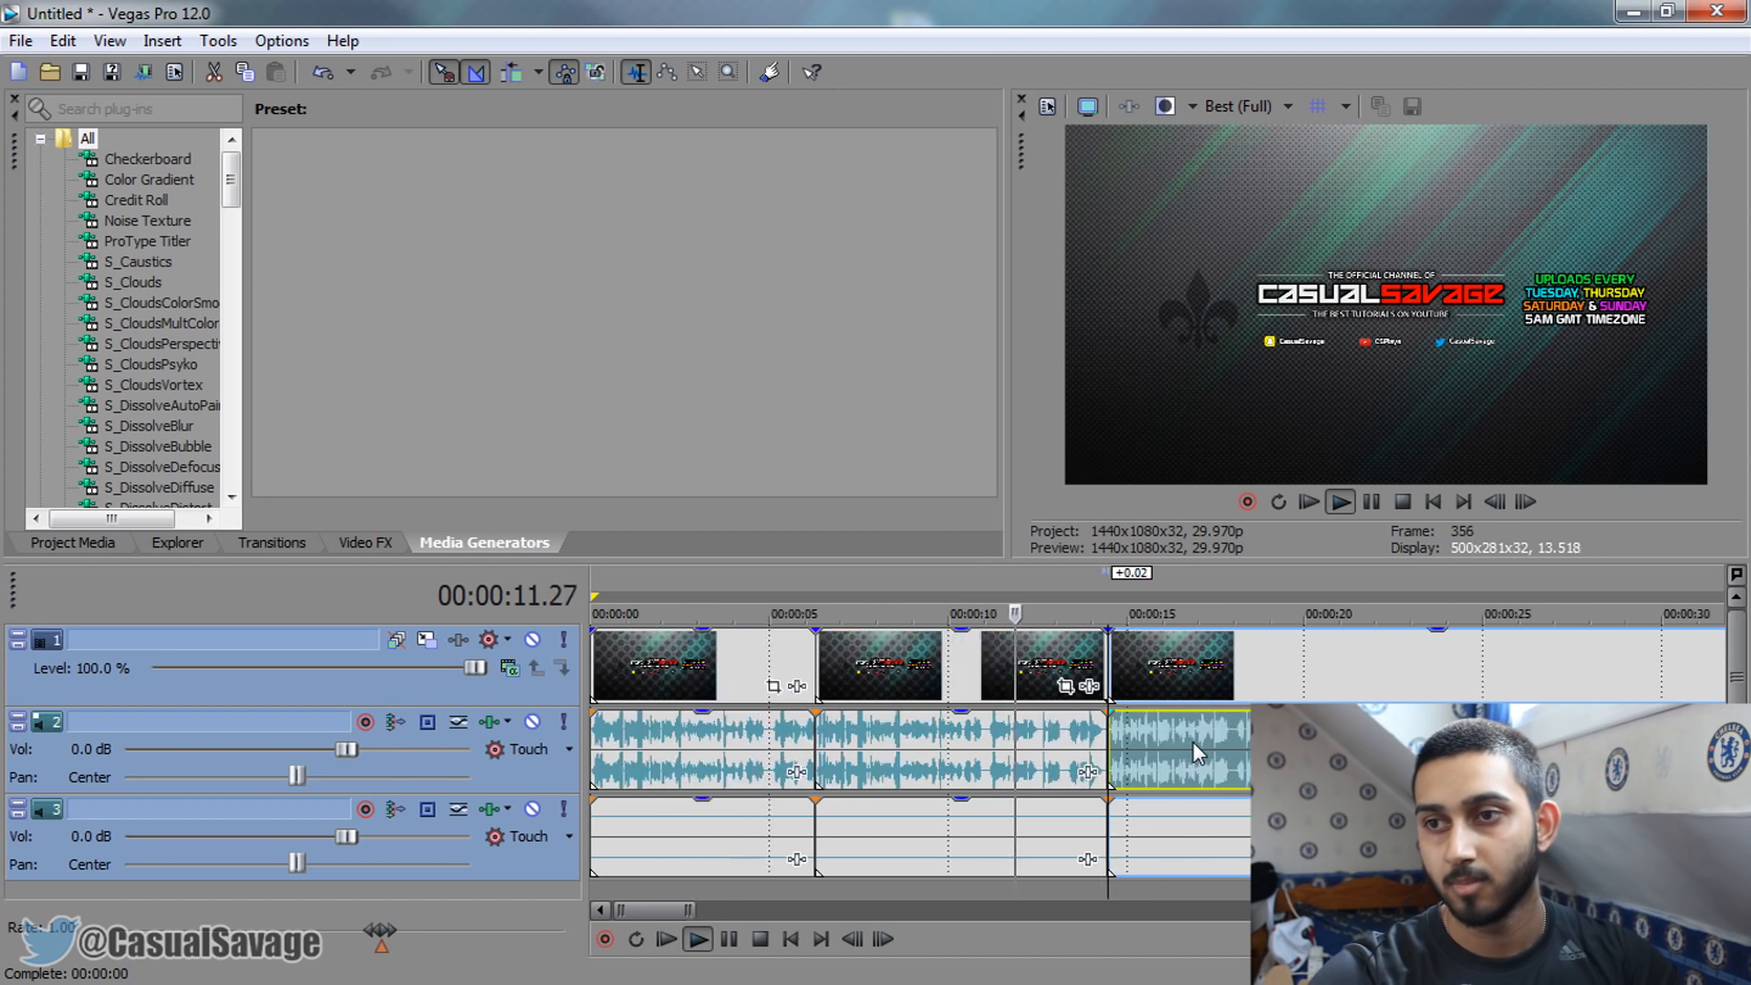
pyautogui.click(1372, 501)
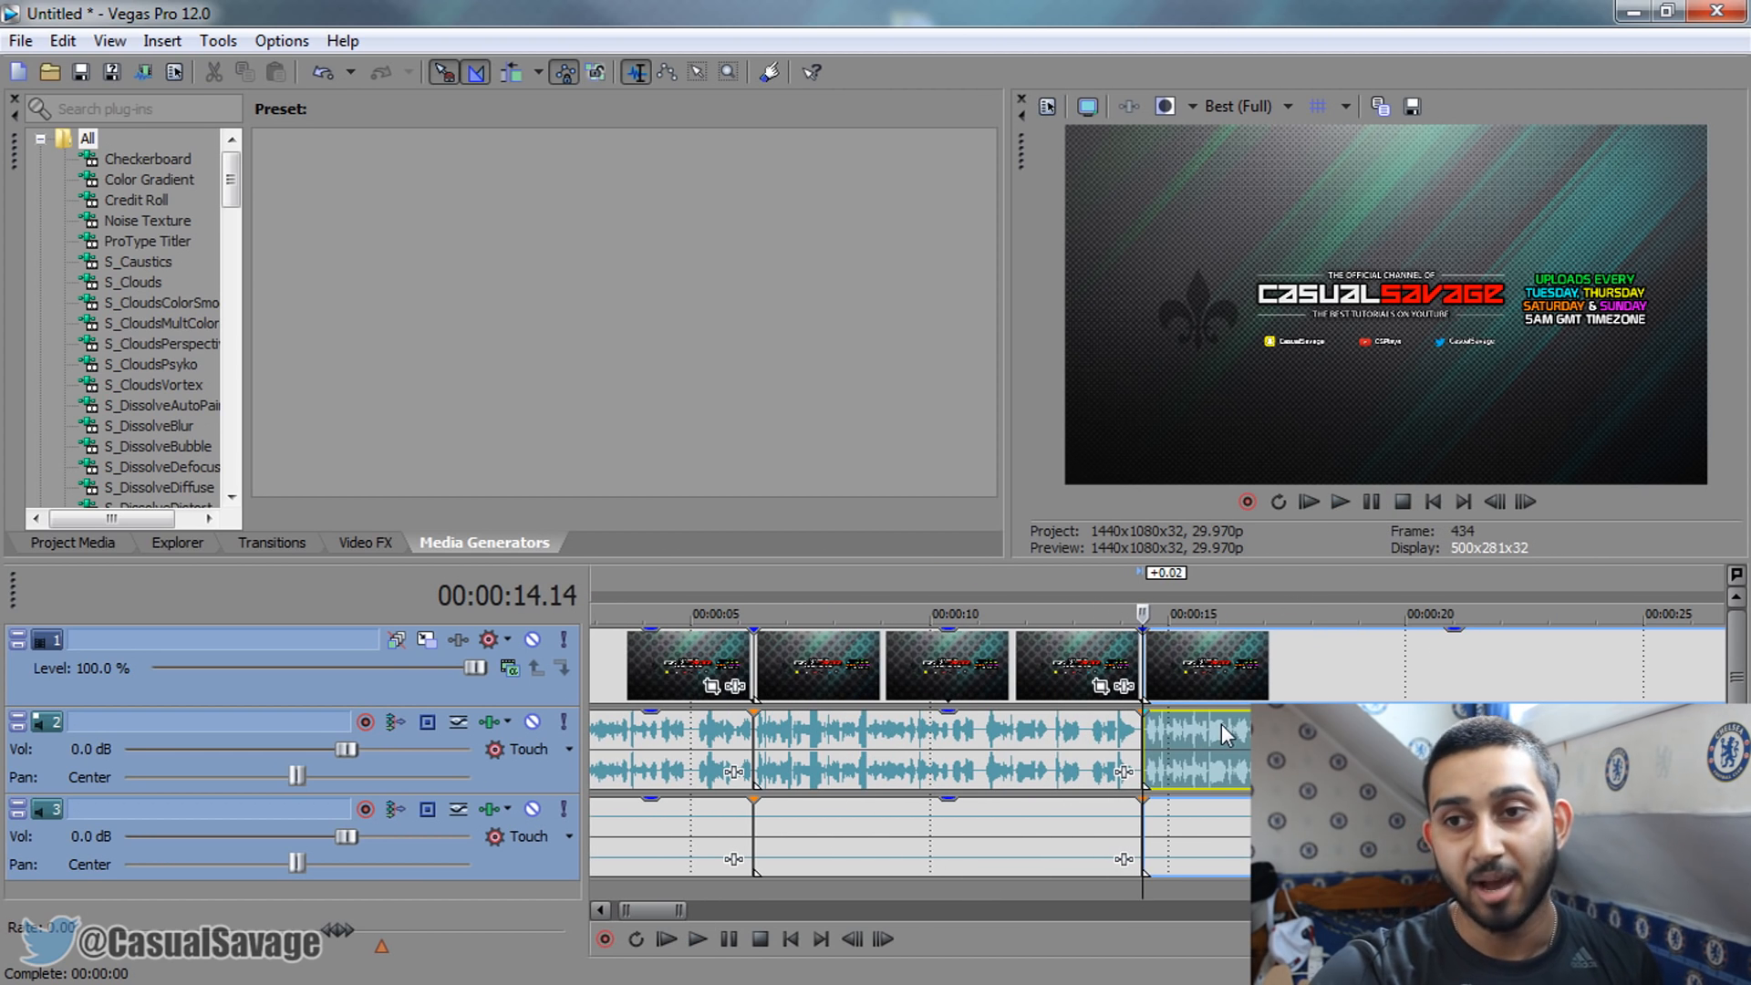
pyautogui.scroll(-5, 1222, 724)
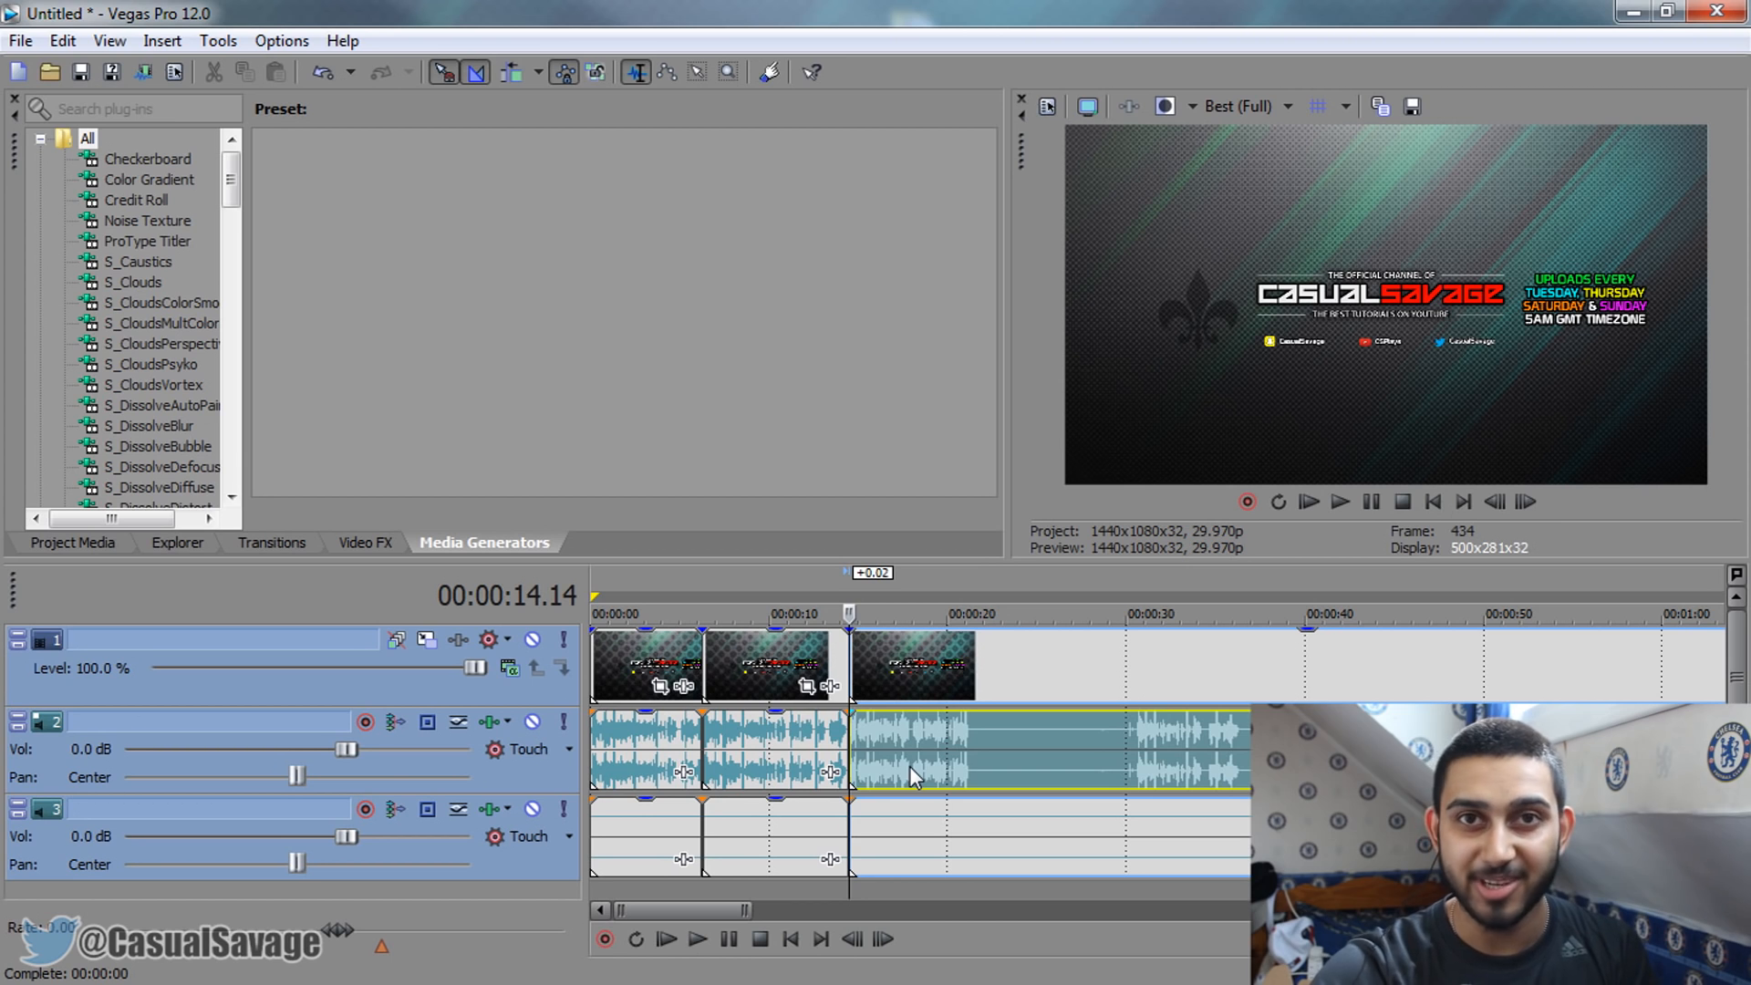
# Delete the first segment and move the second segment to the timeline start
pyautogui.click(618, 750)
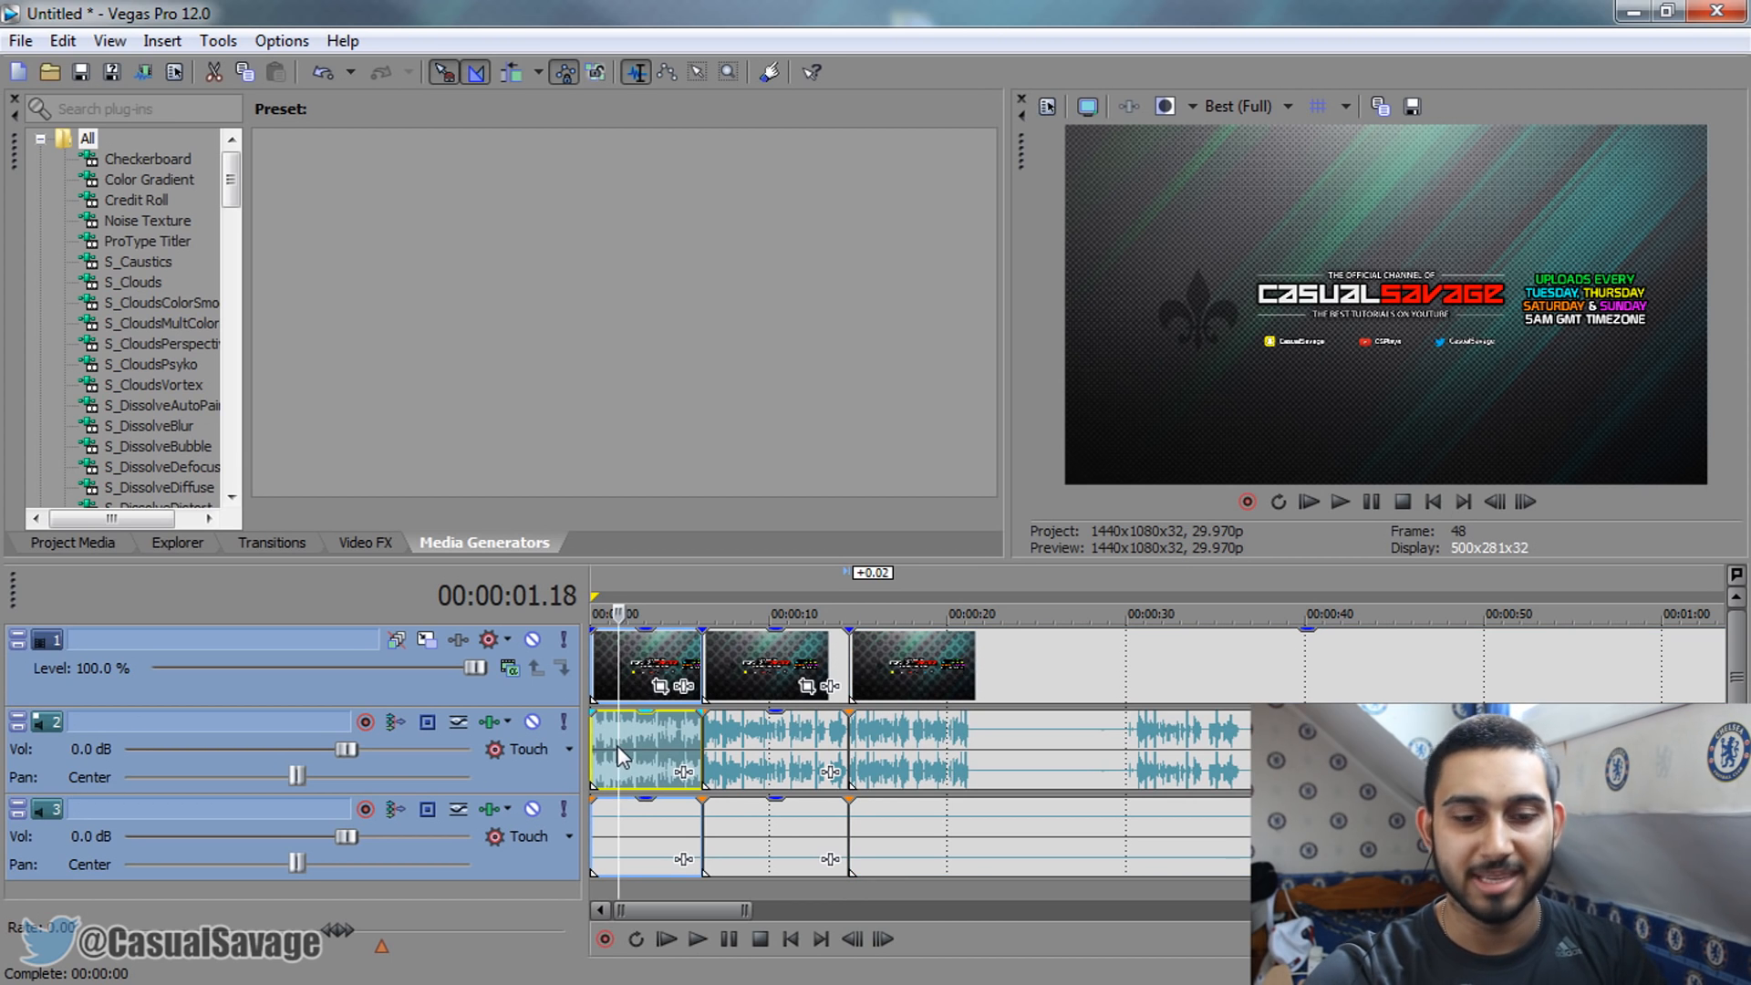
pyautogui.press('Delete')
pyautogui.moveTo(758, 759); pyautogui.dragTo(650, 757)
pyautogui.click(594, 757)
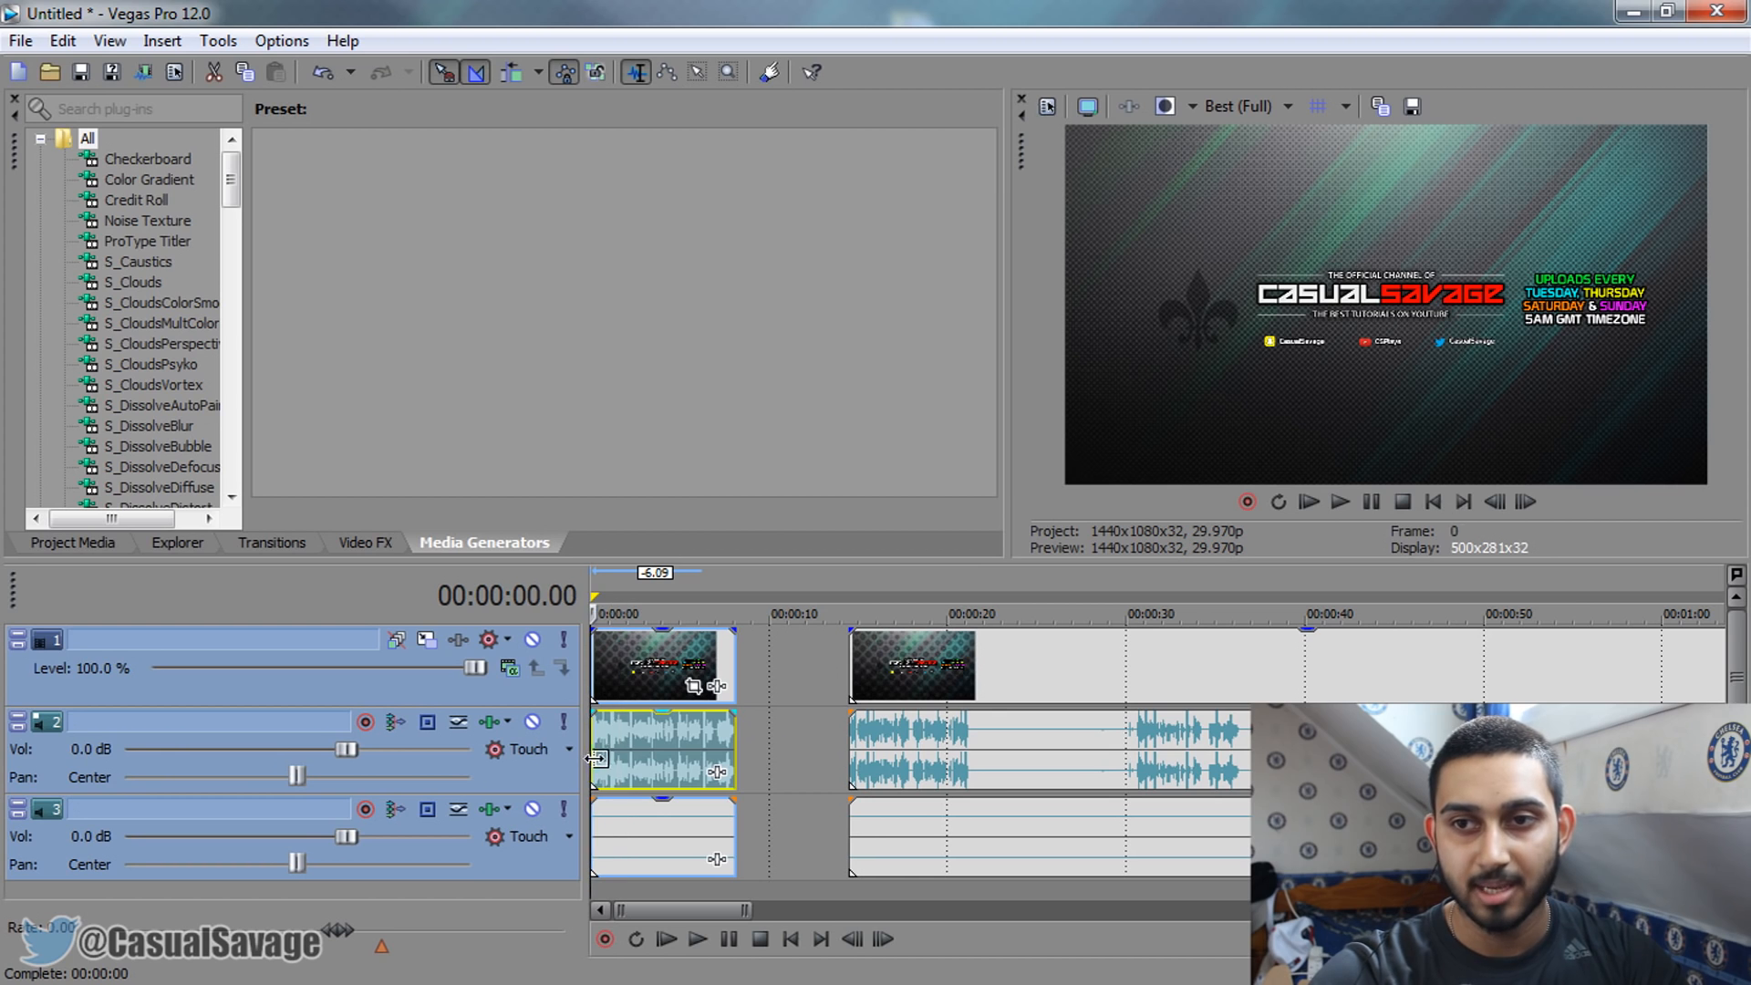
pyautogui.scroll(4, 638, 735)
pyautogui.scroll(-4, 638, 735)
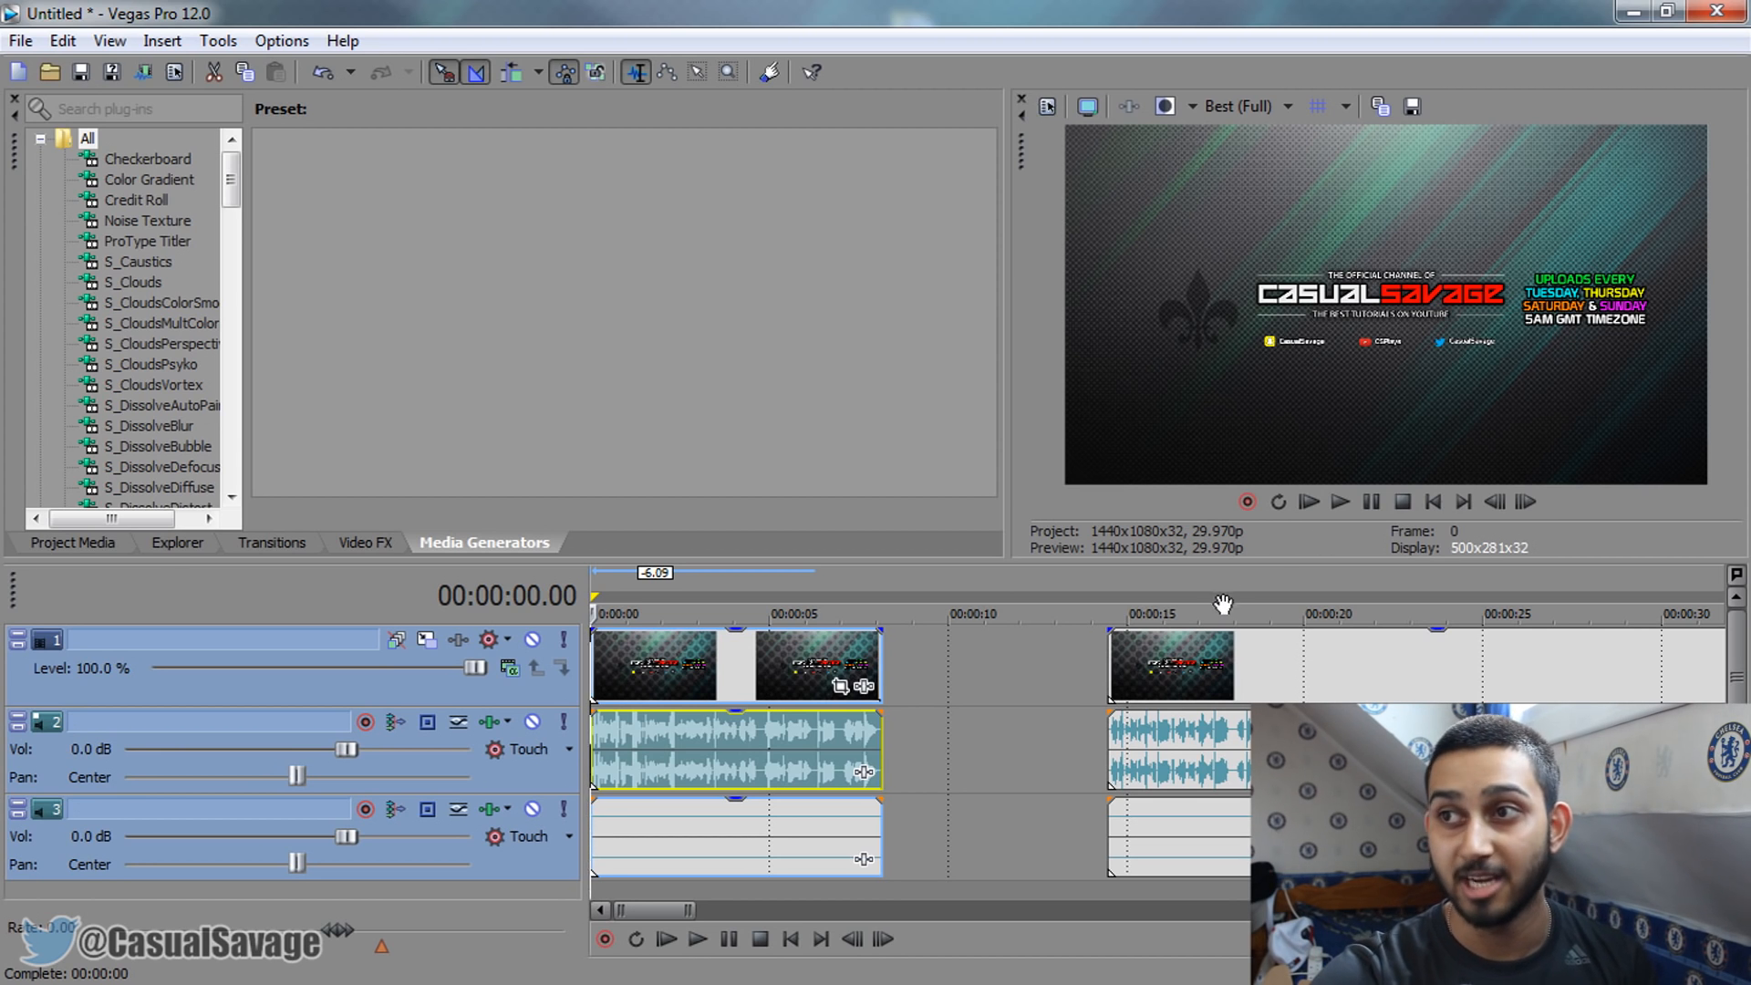
# Animate the first video event's pan/crop from the CS OUTRO preset at its start to the restored full frame at its end
pyautogui.click(840, 685)
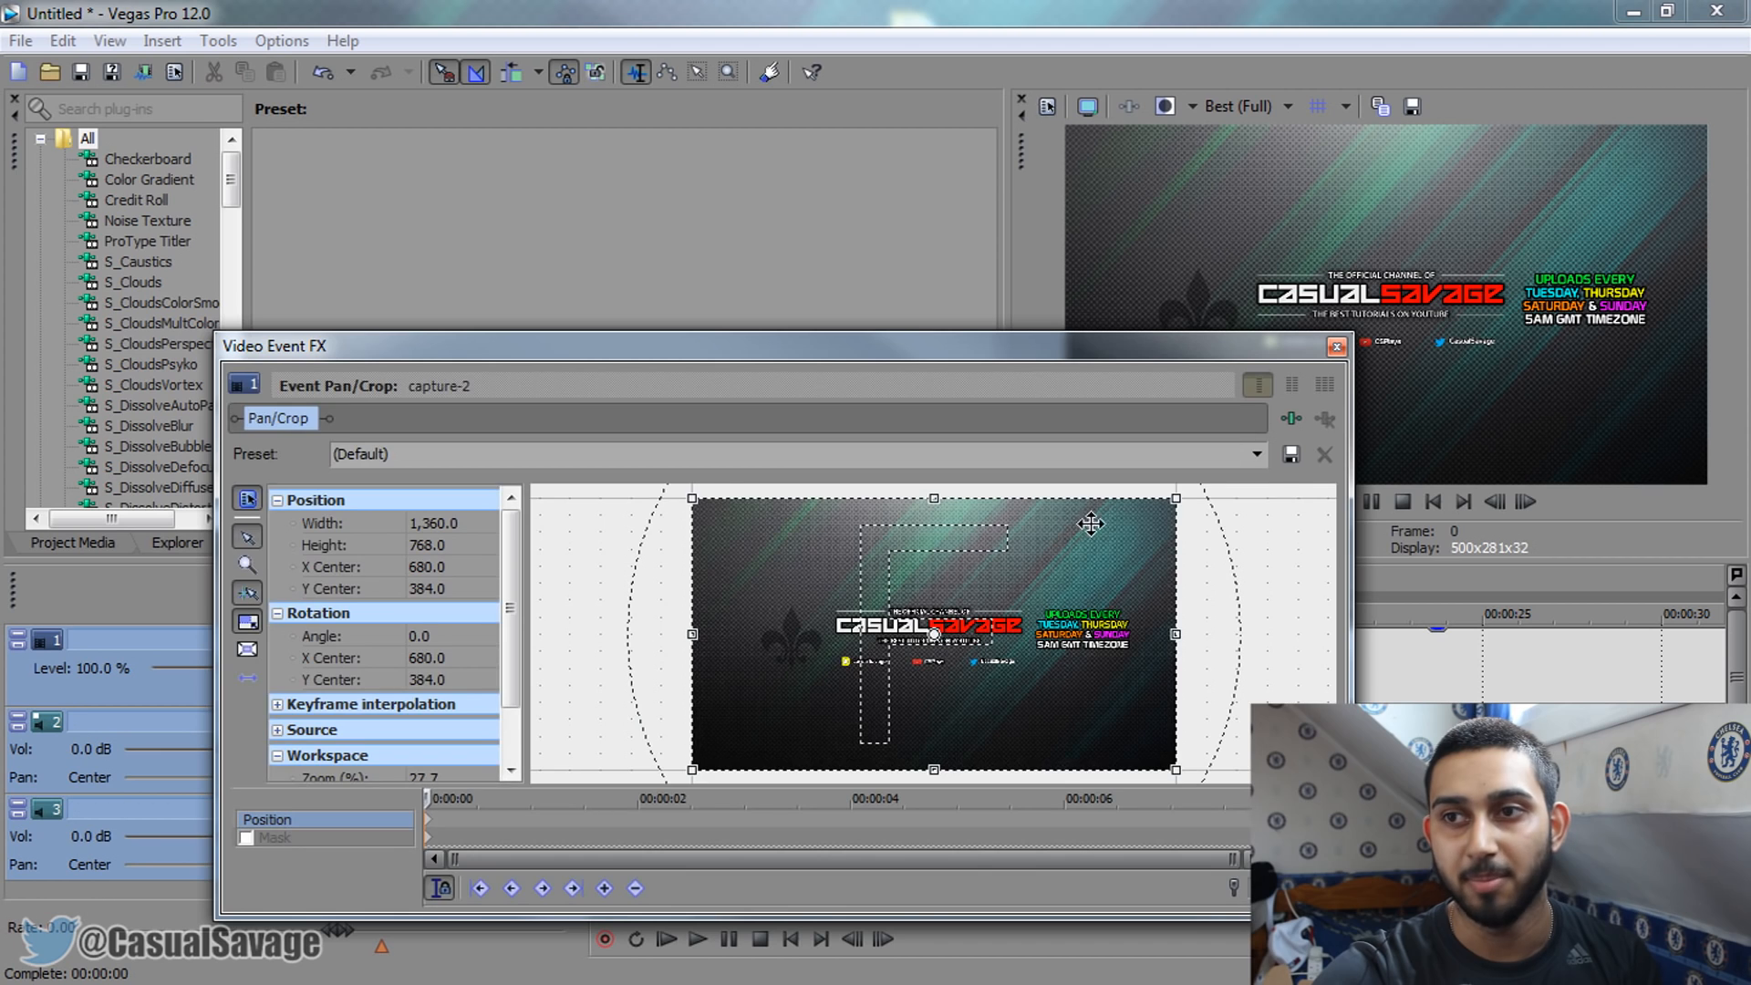
pyautogui.click(1259, 455)
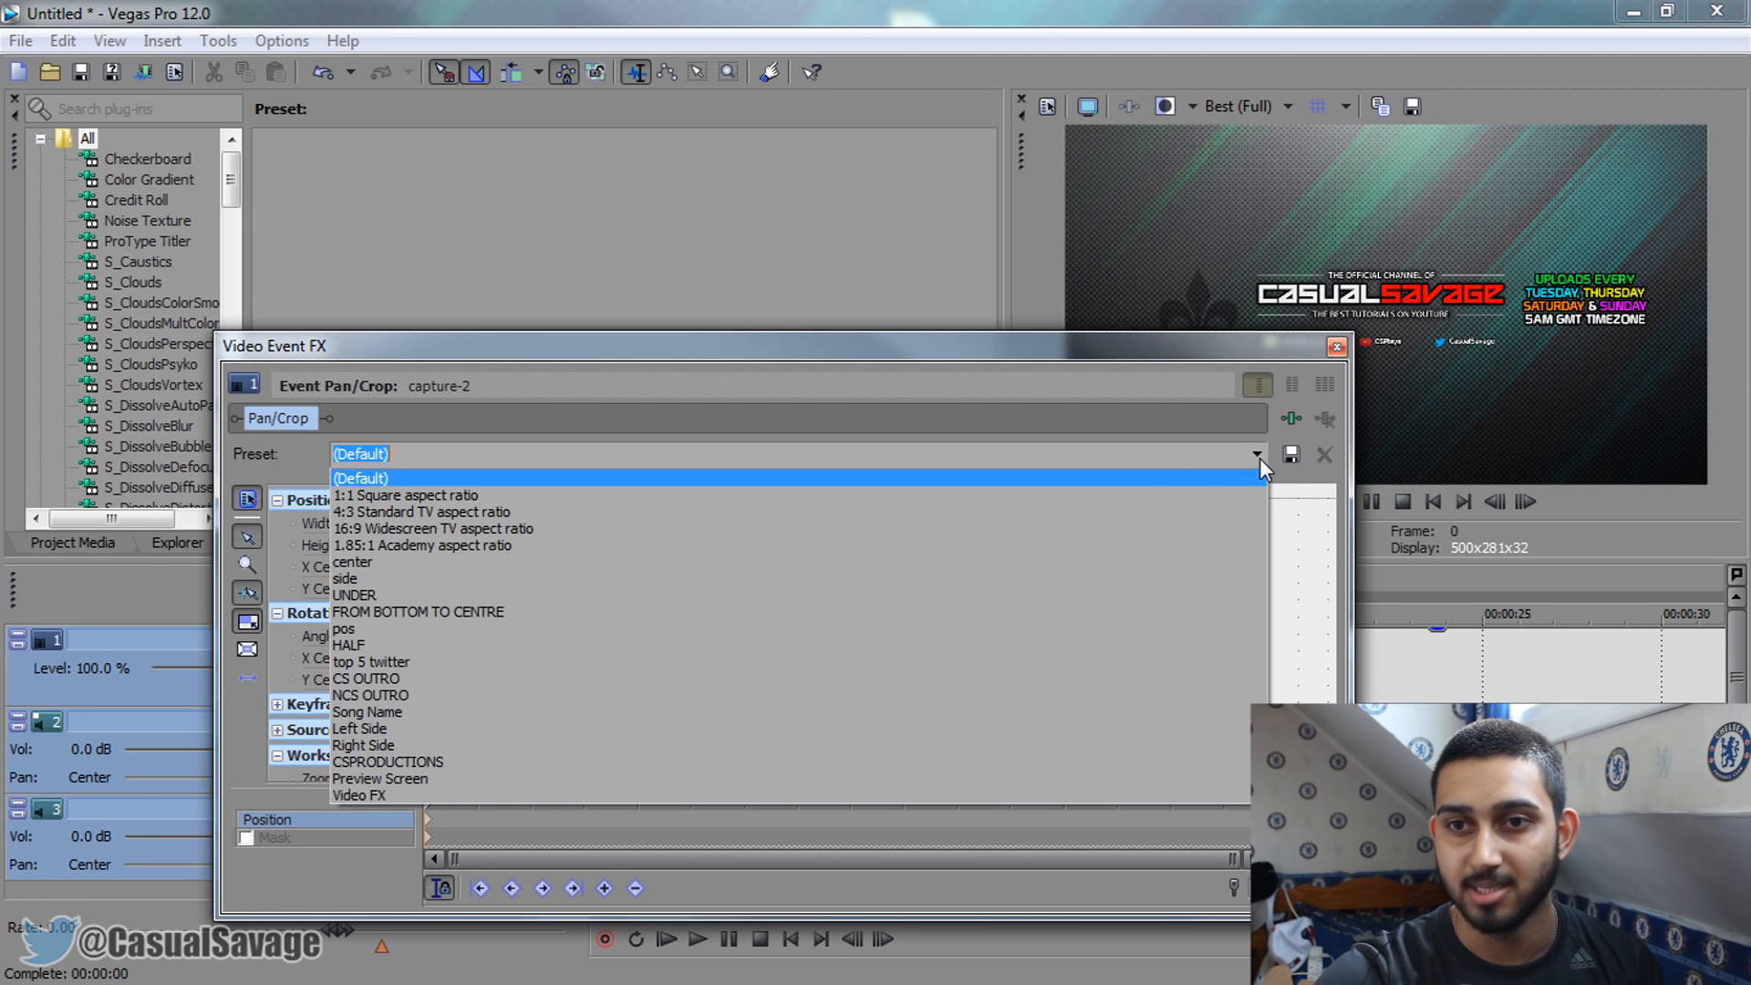
pyautogui.click(874, 678)
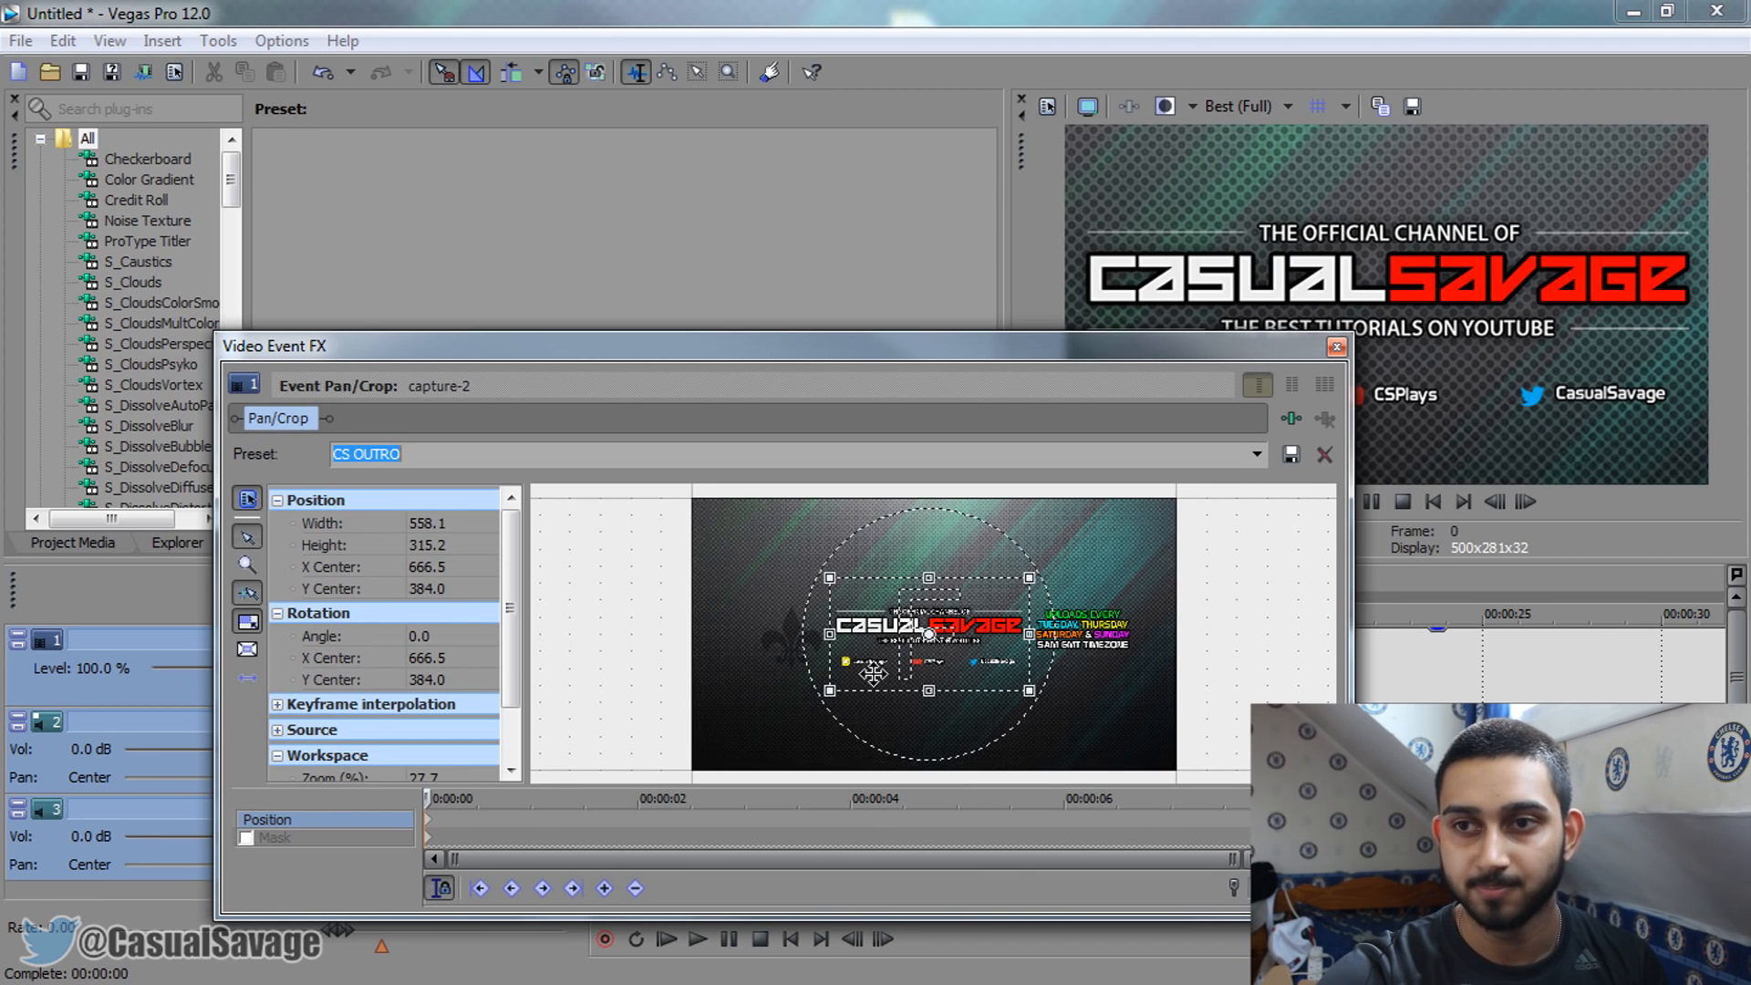
pyautogui.click(1294, 821)
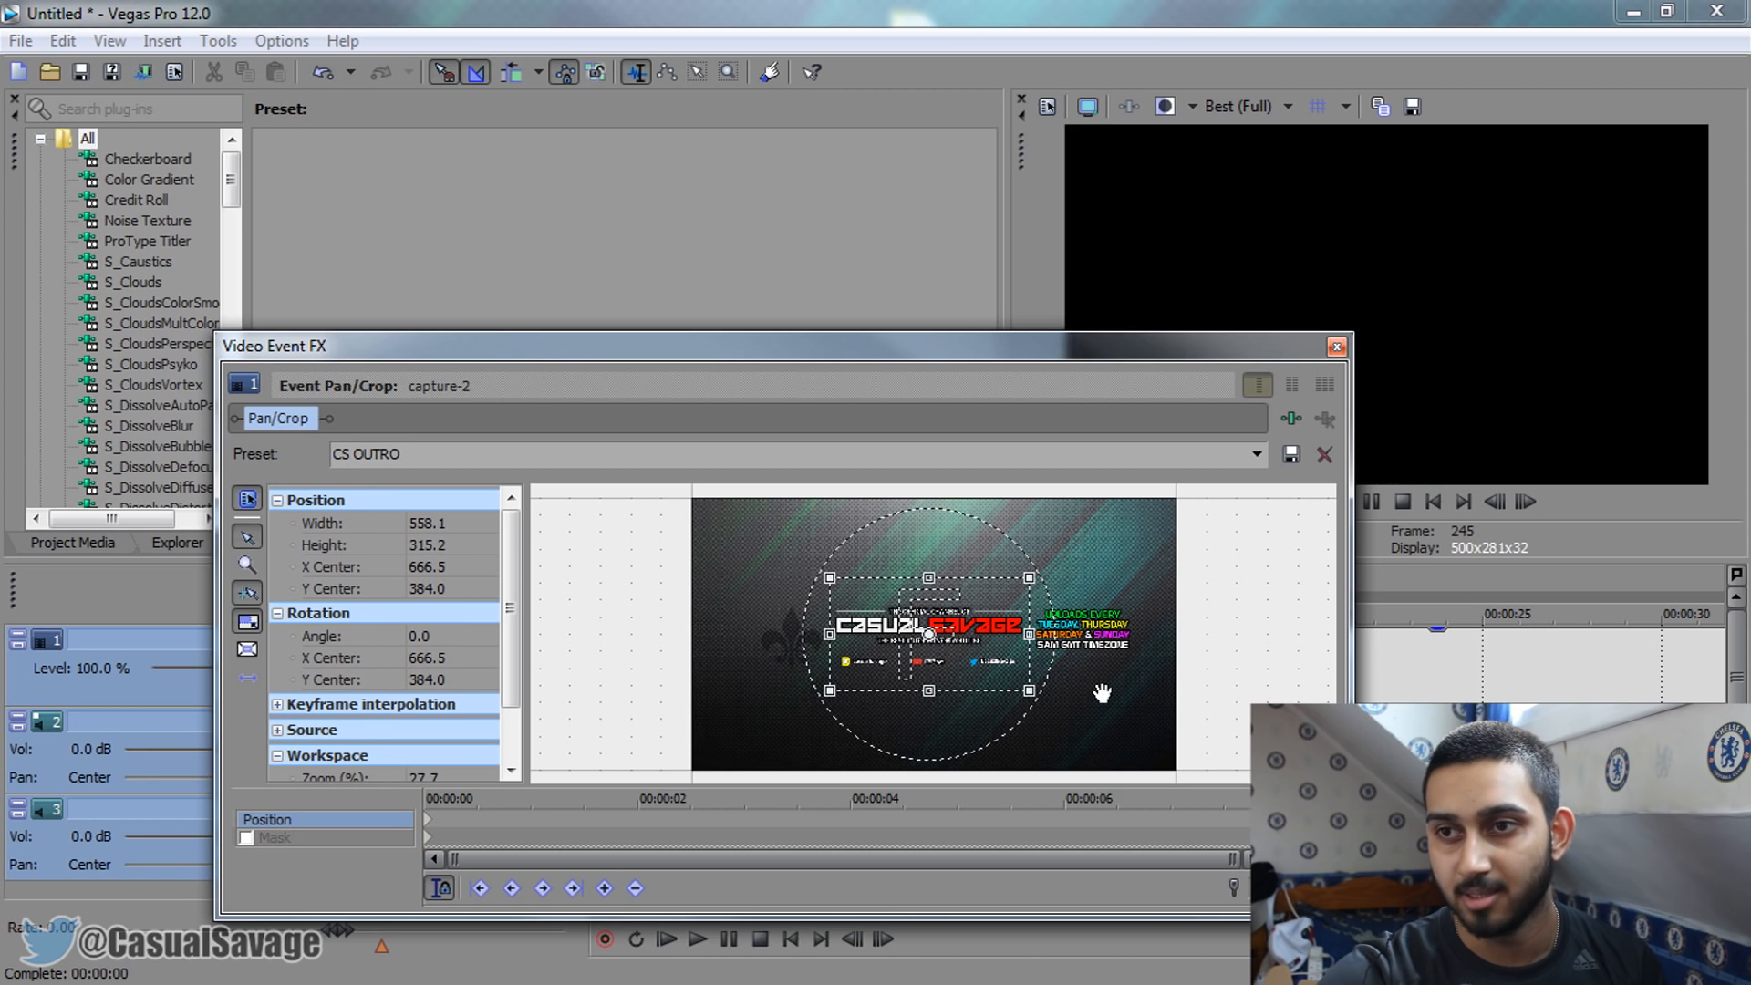
pyautogui.rightClick(995, 657)
pyautogui.click(1065, 690)
pyautogui.click(1337, 347)
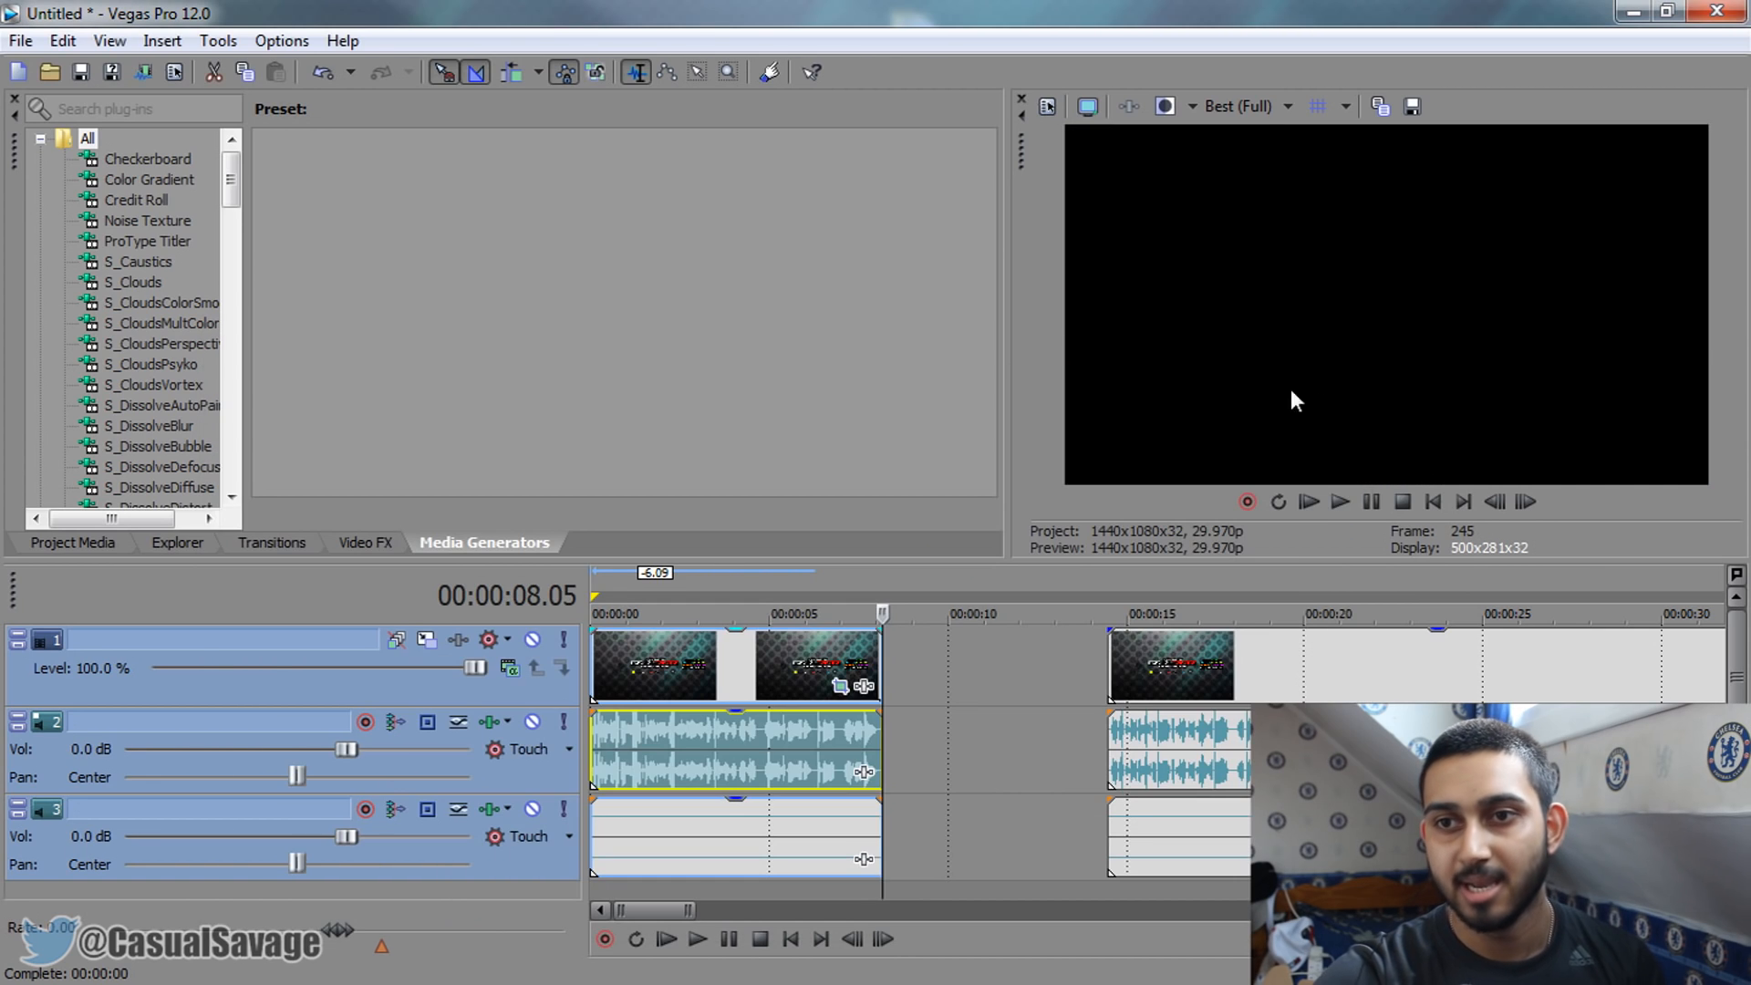
# Add a fade-in of about 2.5 seconds to the video event at the timeline start
pyautogui.press('space')
pyautogui.press('space')
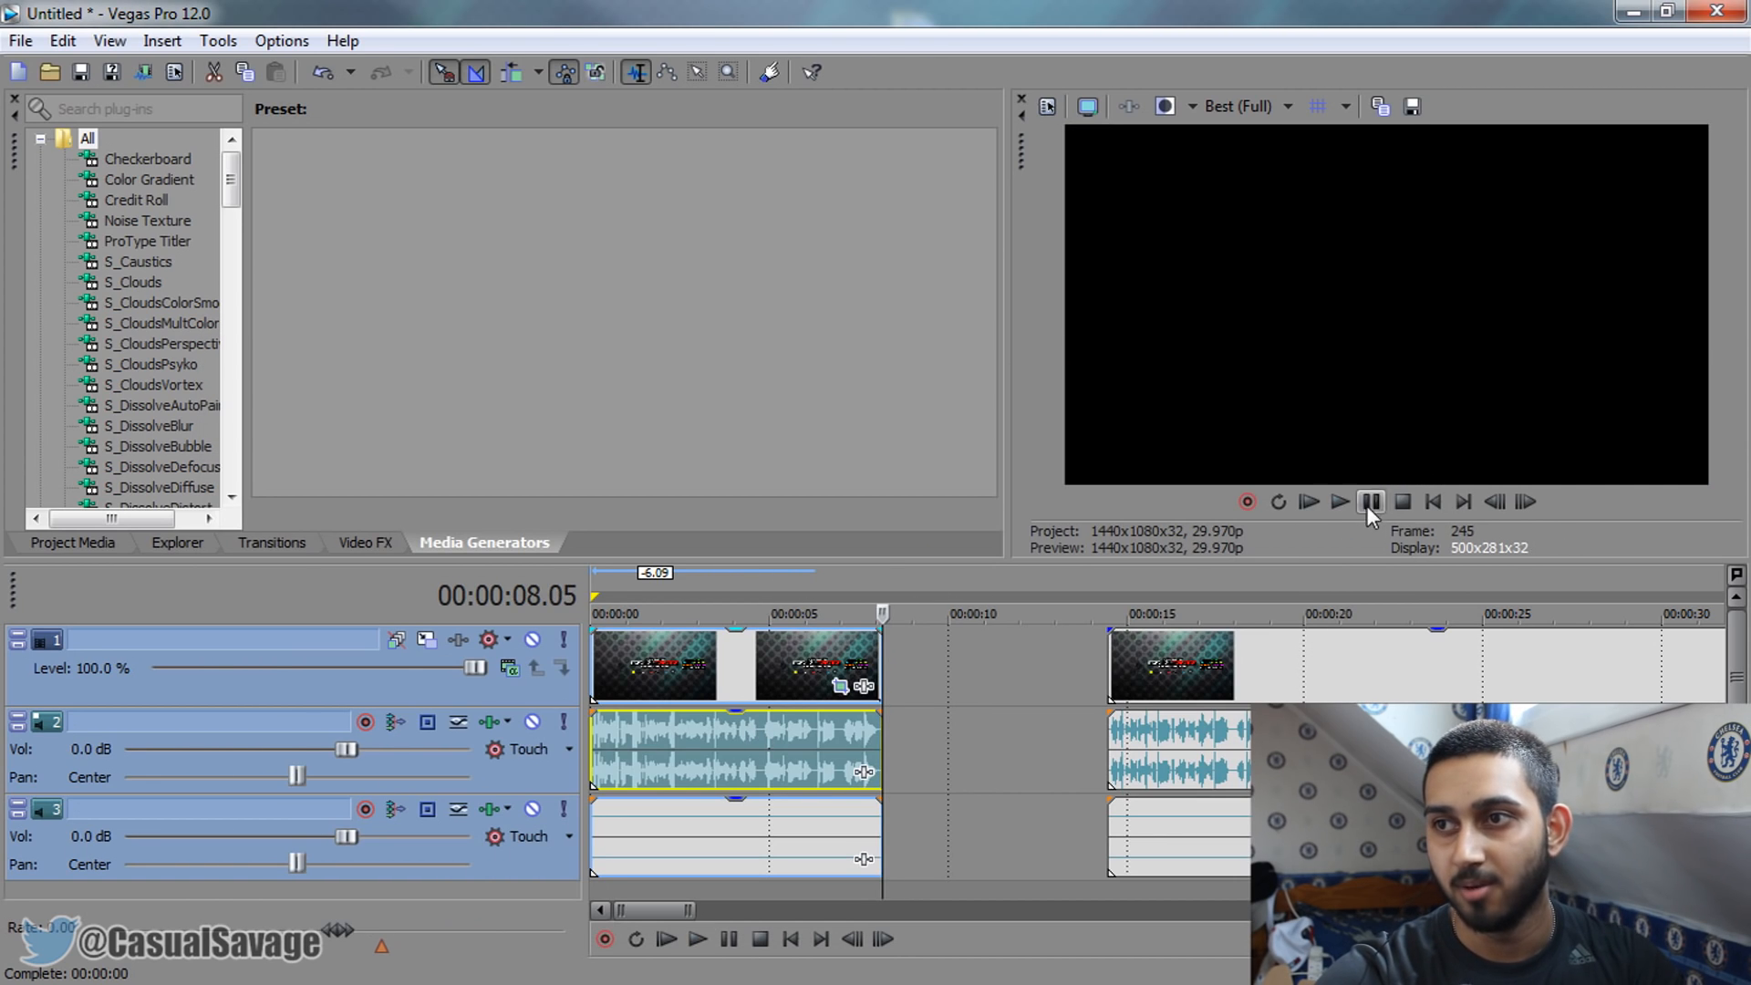
pyautogui.click(588, 605)
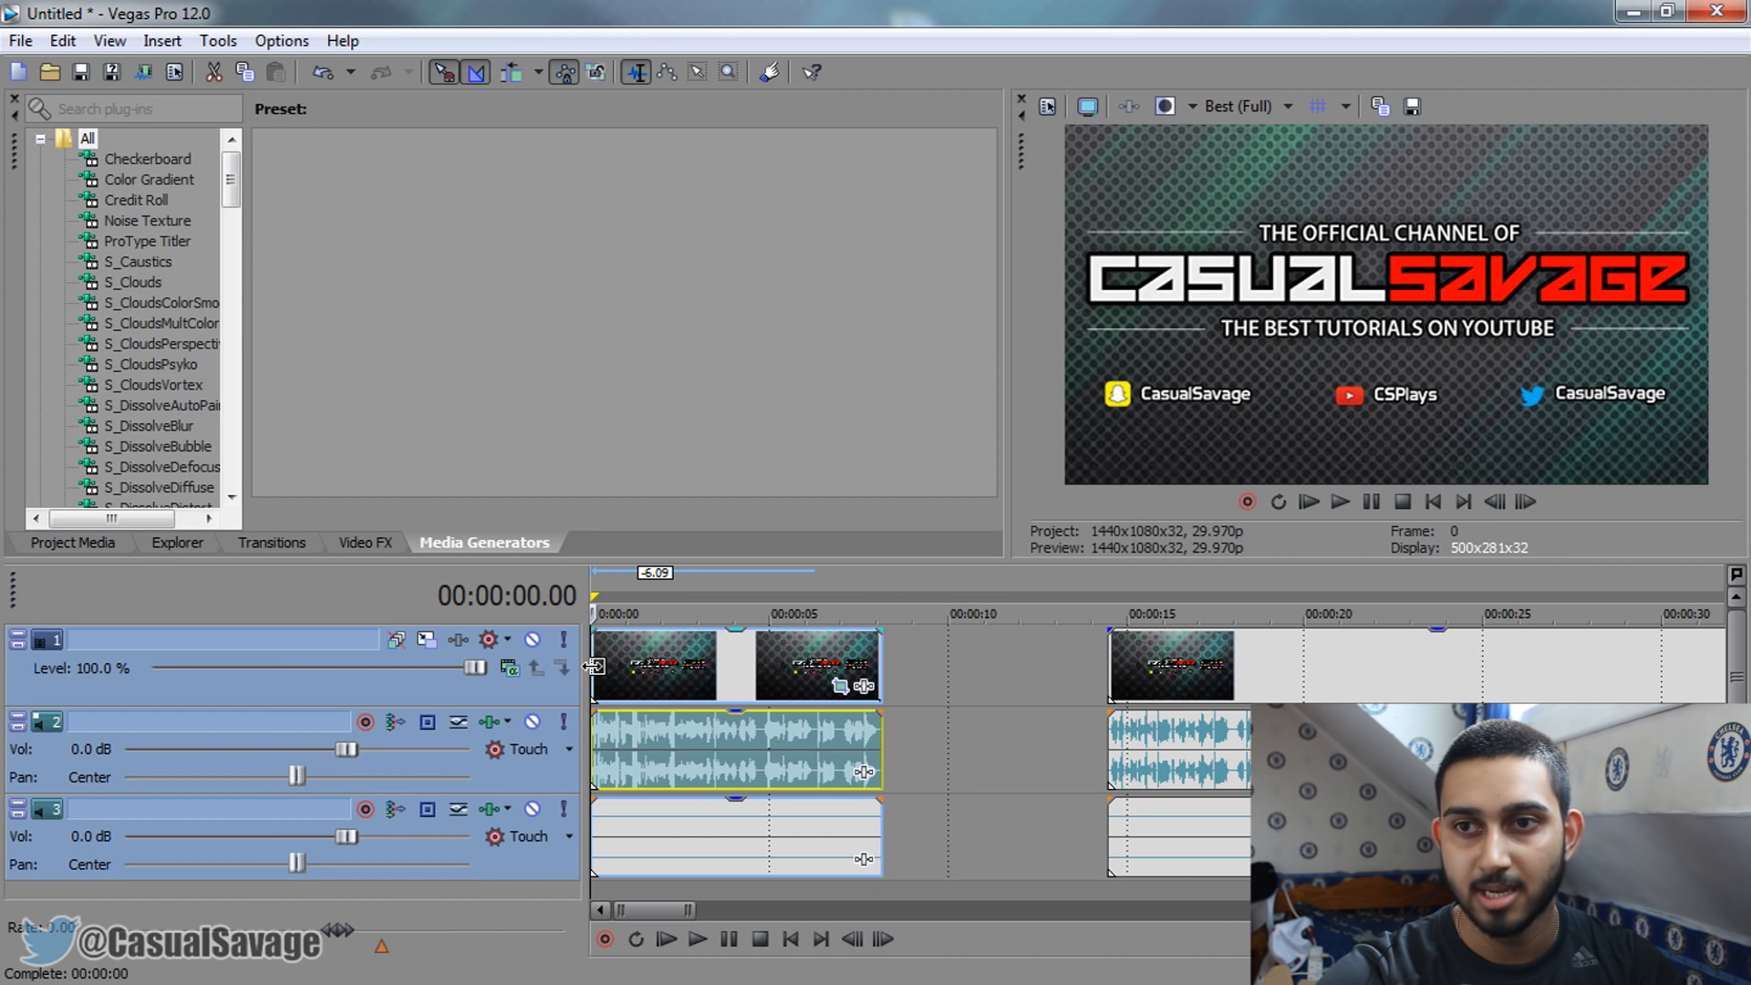
pyautogui.click(624, 684)
pyautogui.moveTo(624, 676); pyautogui.dragTo(860, 682)
pyautogui.click(593, 749)
pyautogui.scroll(5, 593, 750)
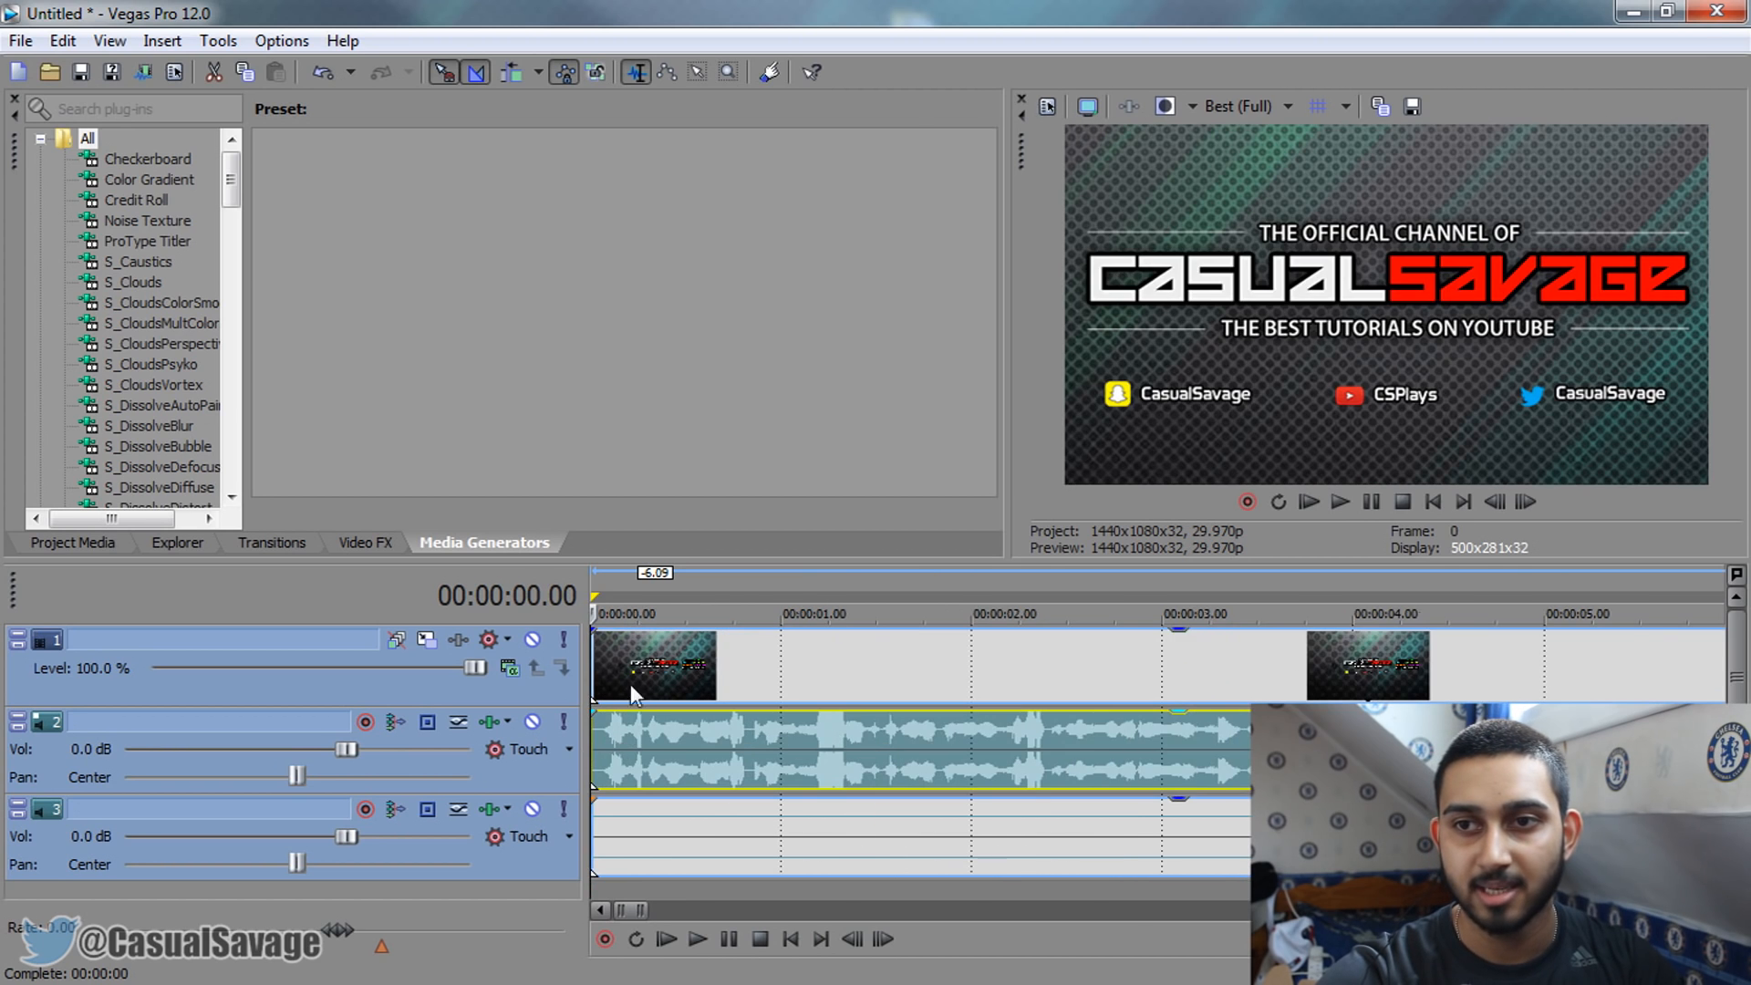
pyautogui.moveTo(595, 629); pyautogui.dragTo(1081, 630)
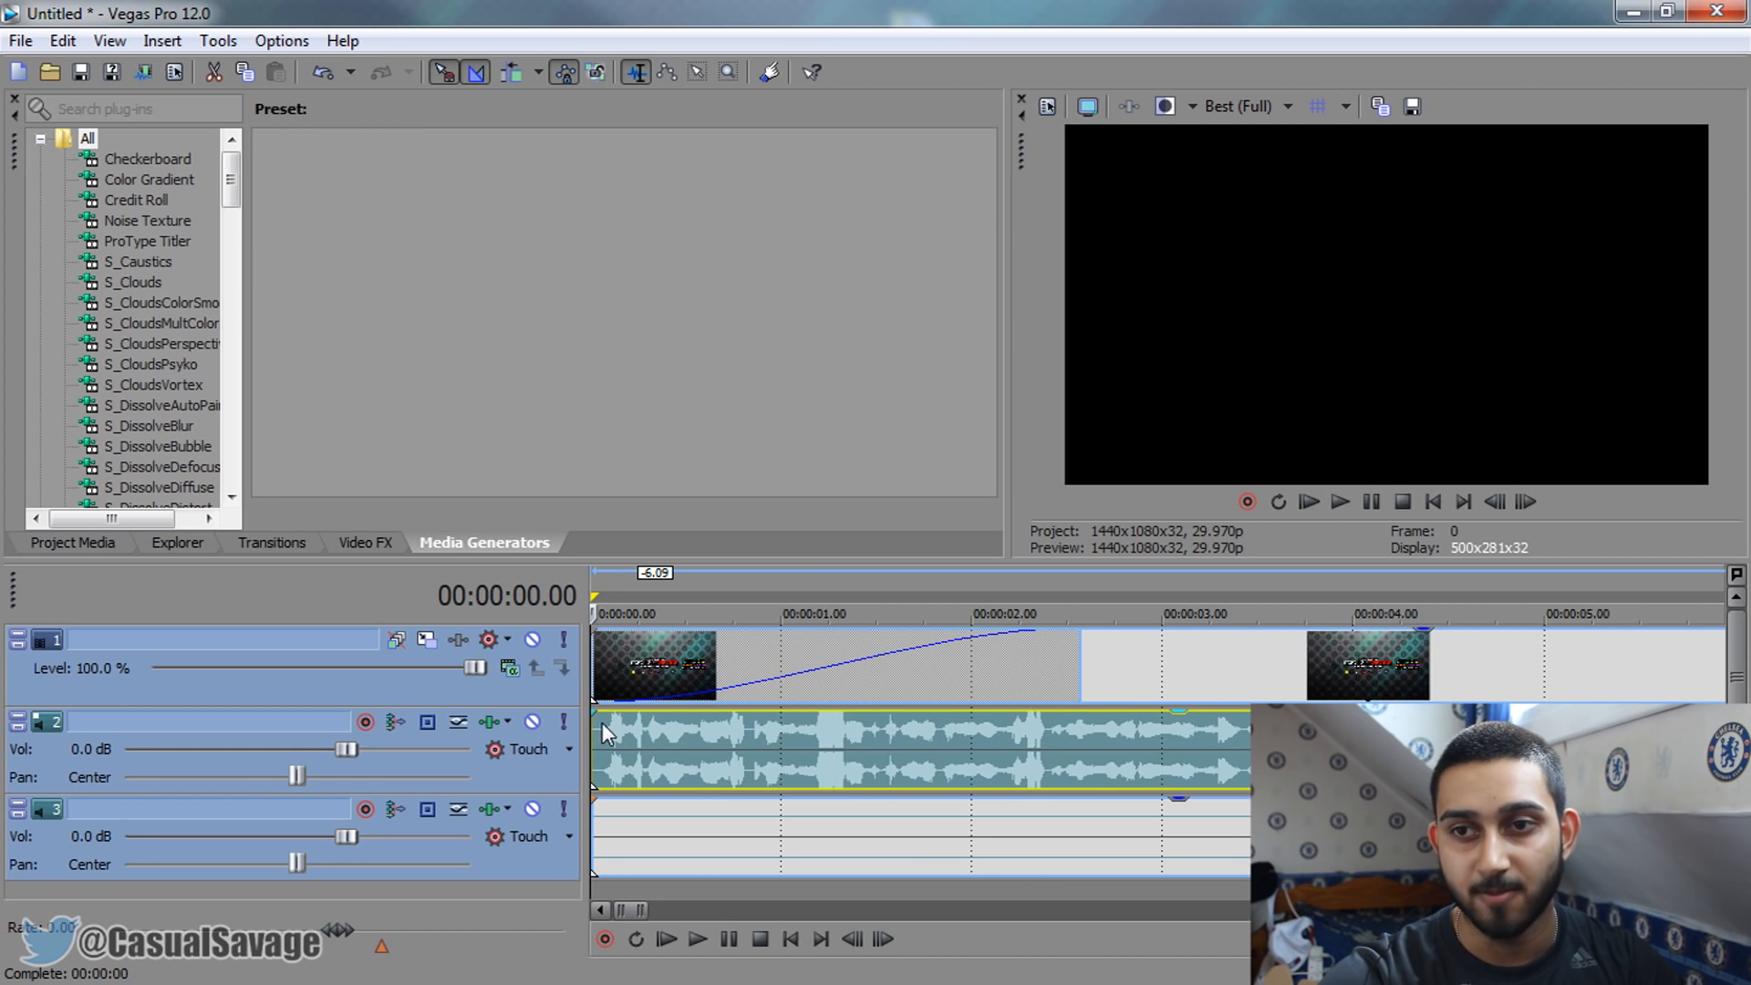
# Fade in the first segment's audio over 00:00:01.07 and play the opening to check it
pyautogui.moveTo(800, 713); pyautogui.dragTo(829, 717)
pyautogui.scroll(-8, 834, 720)
pyautogui.press('space')
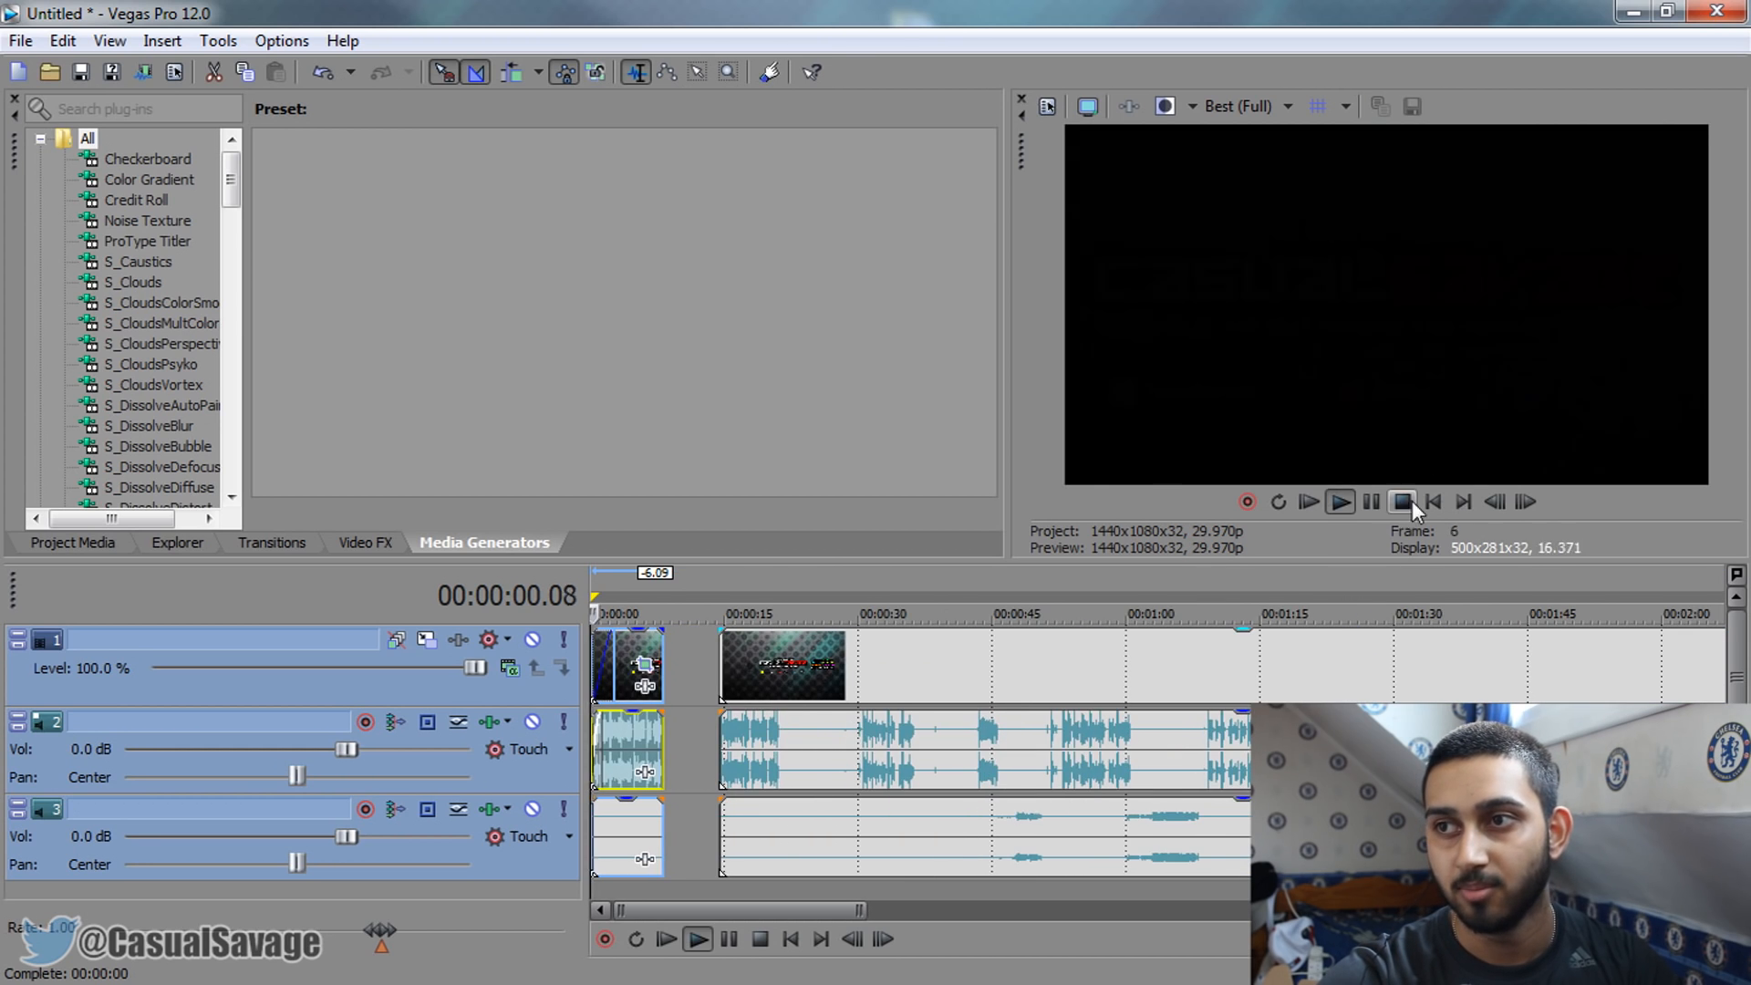
pyautogui.click(1372, 501)
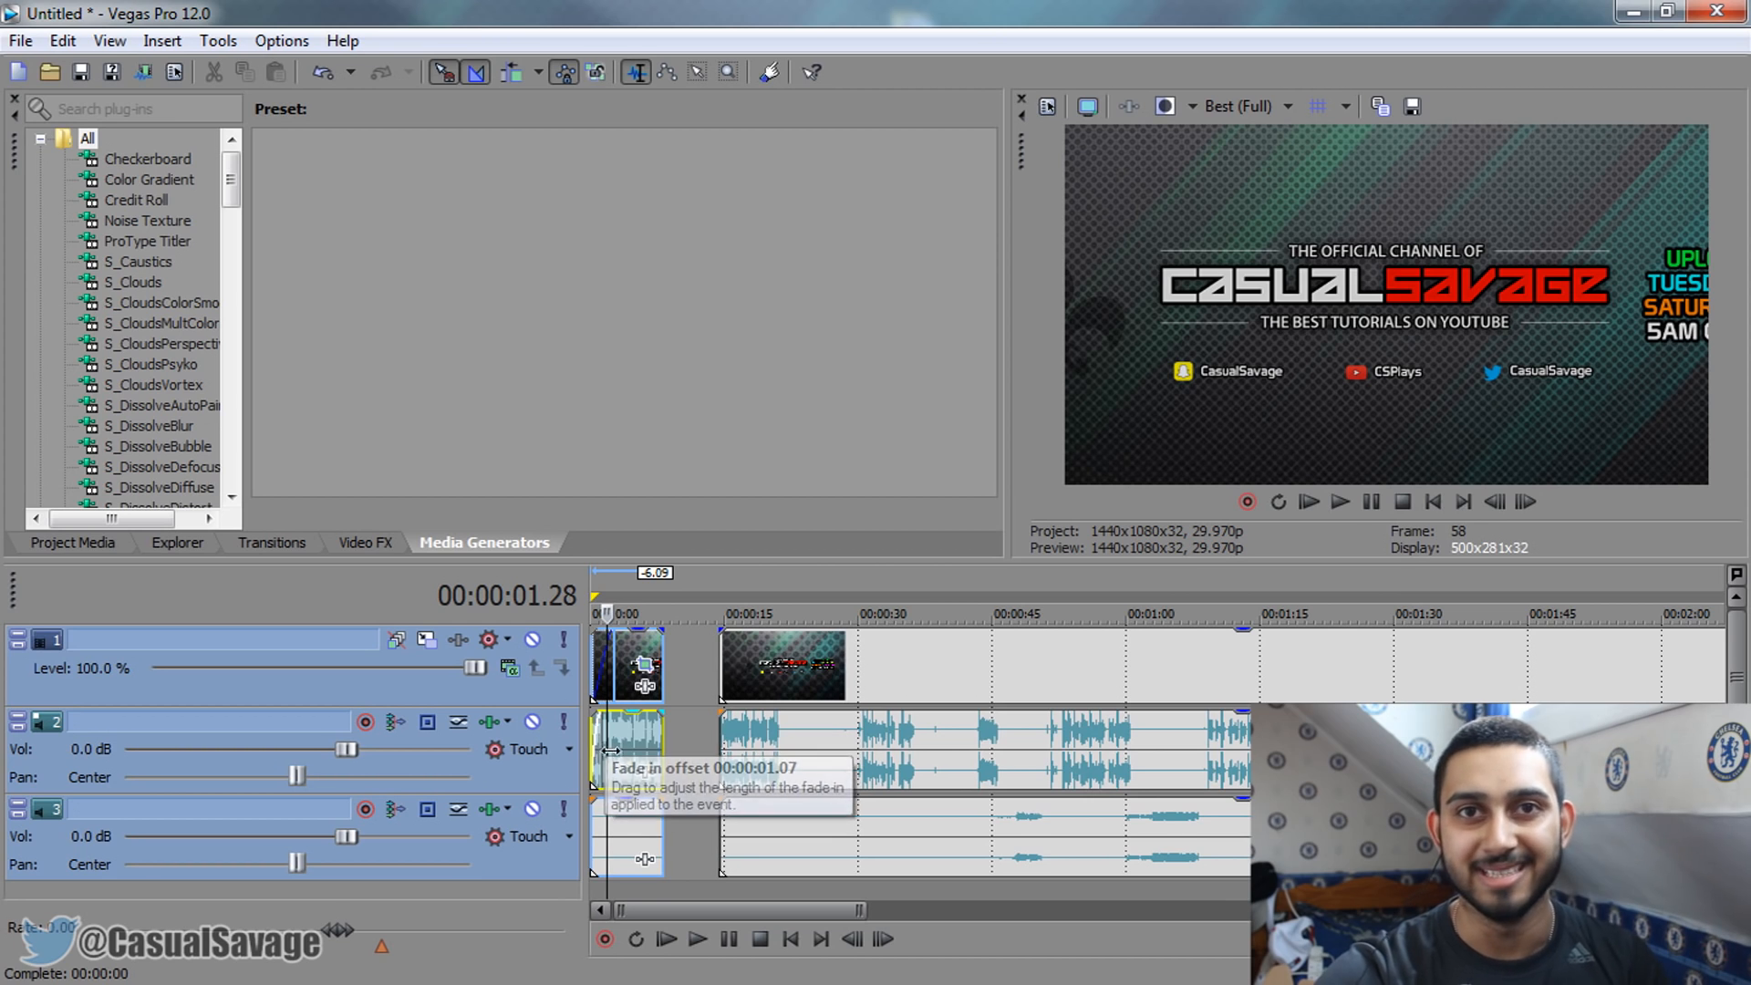
# Move the remaining footage about 11 seconds later and insert the intro clip directly after the first segment at 00:00:08.05
pyautogui.moveTo(746, 773); pyautogui.dragTo(846, 762)
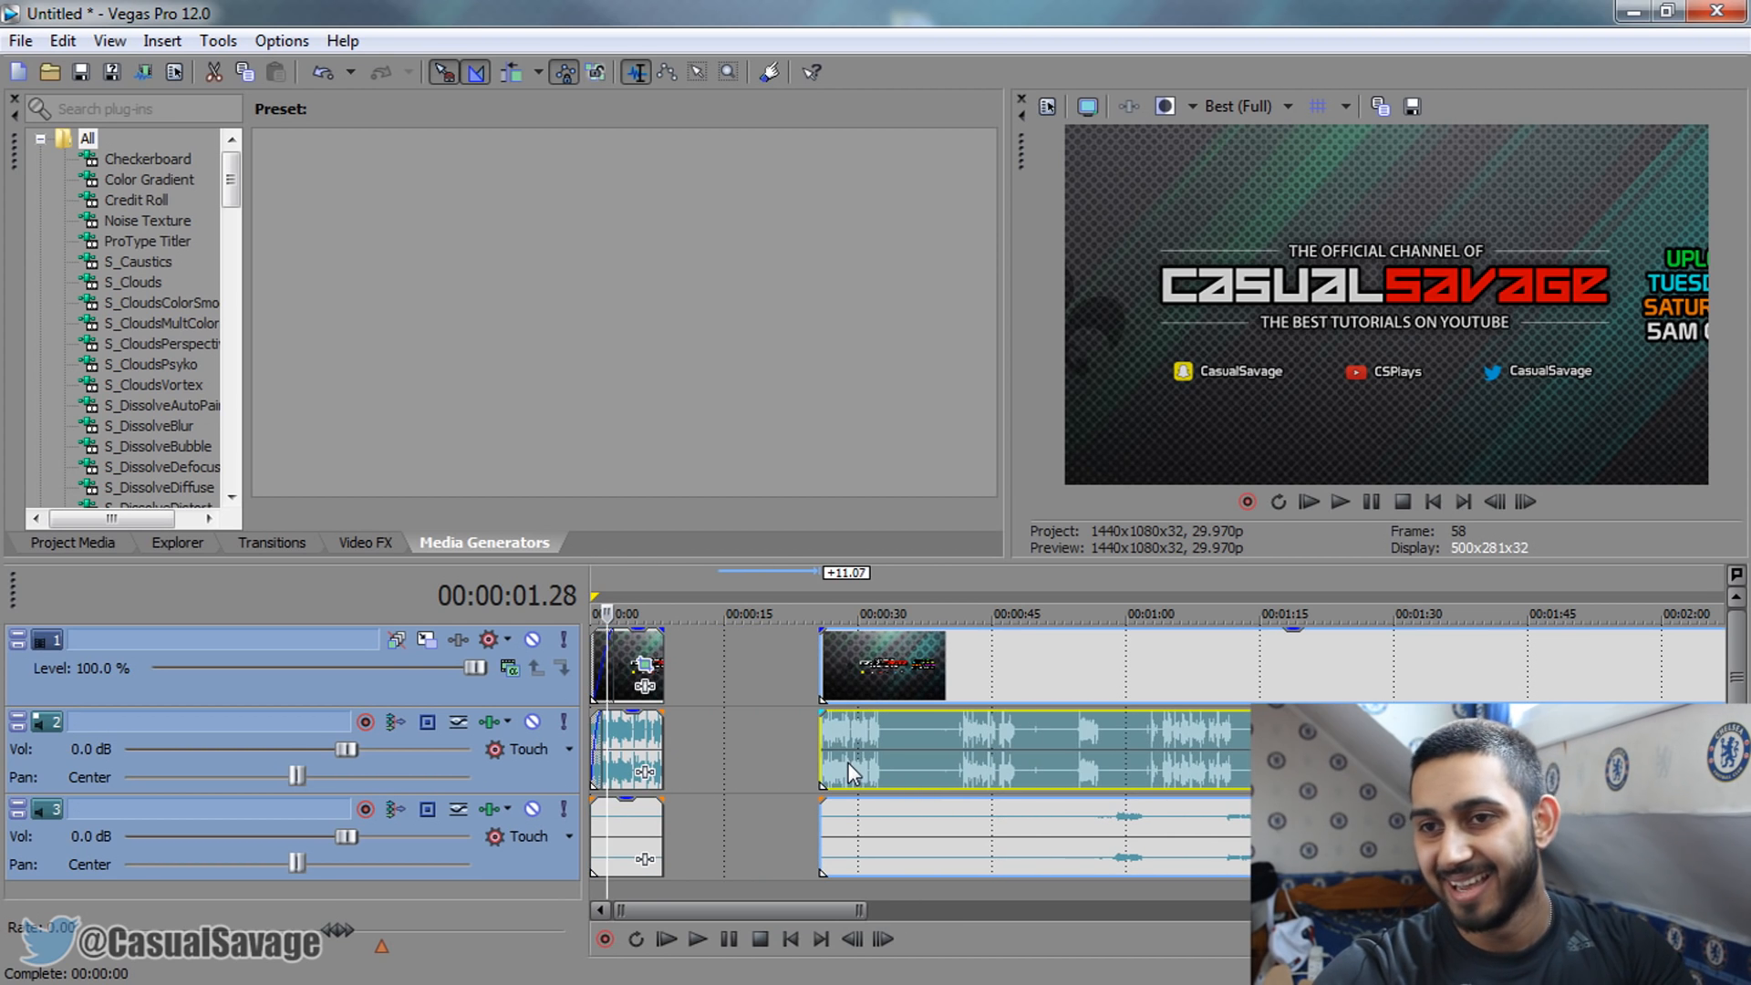
pyautogui.click(671, 768)
pyautogui.scroll(3, 672, 768)
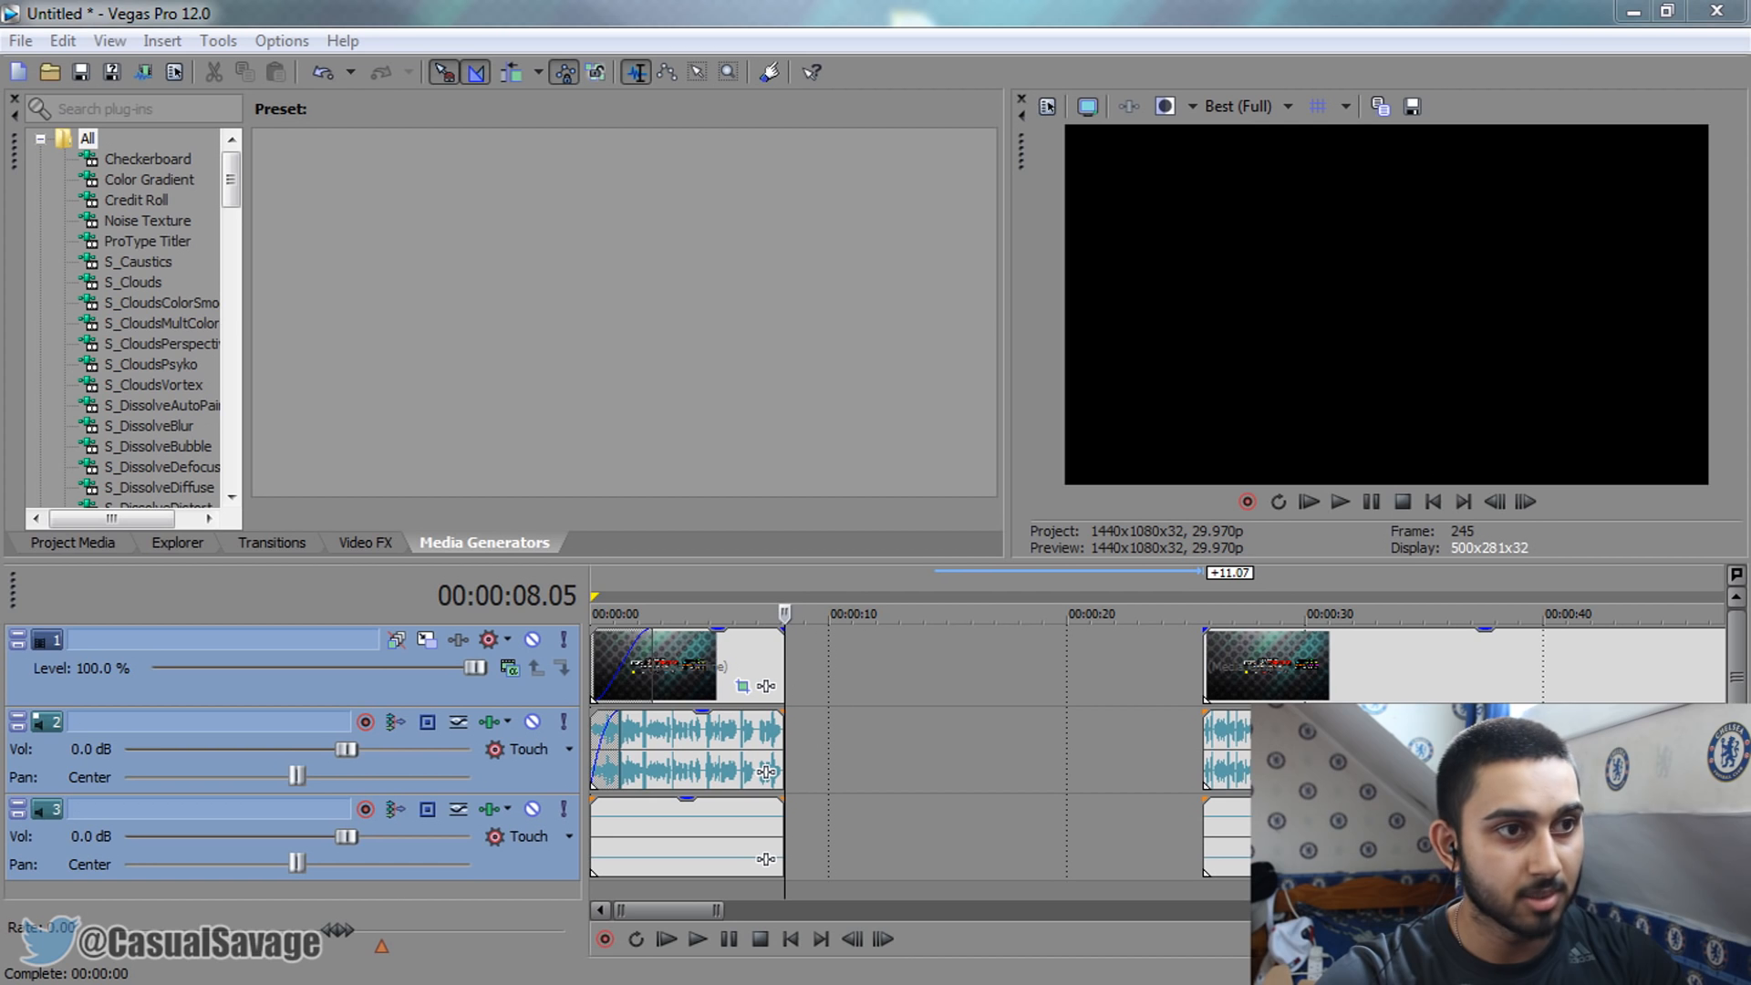
pyautogui.moveTo(1000, 612); pyautogui.dragTo(796, 748)
pyautogui.scroll(8, 799, 734)
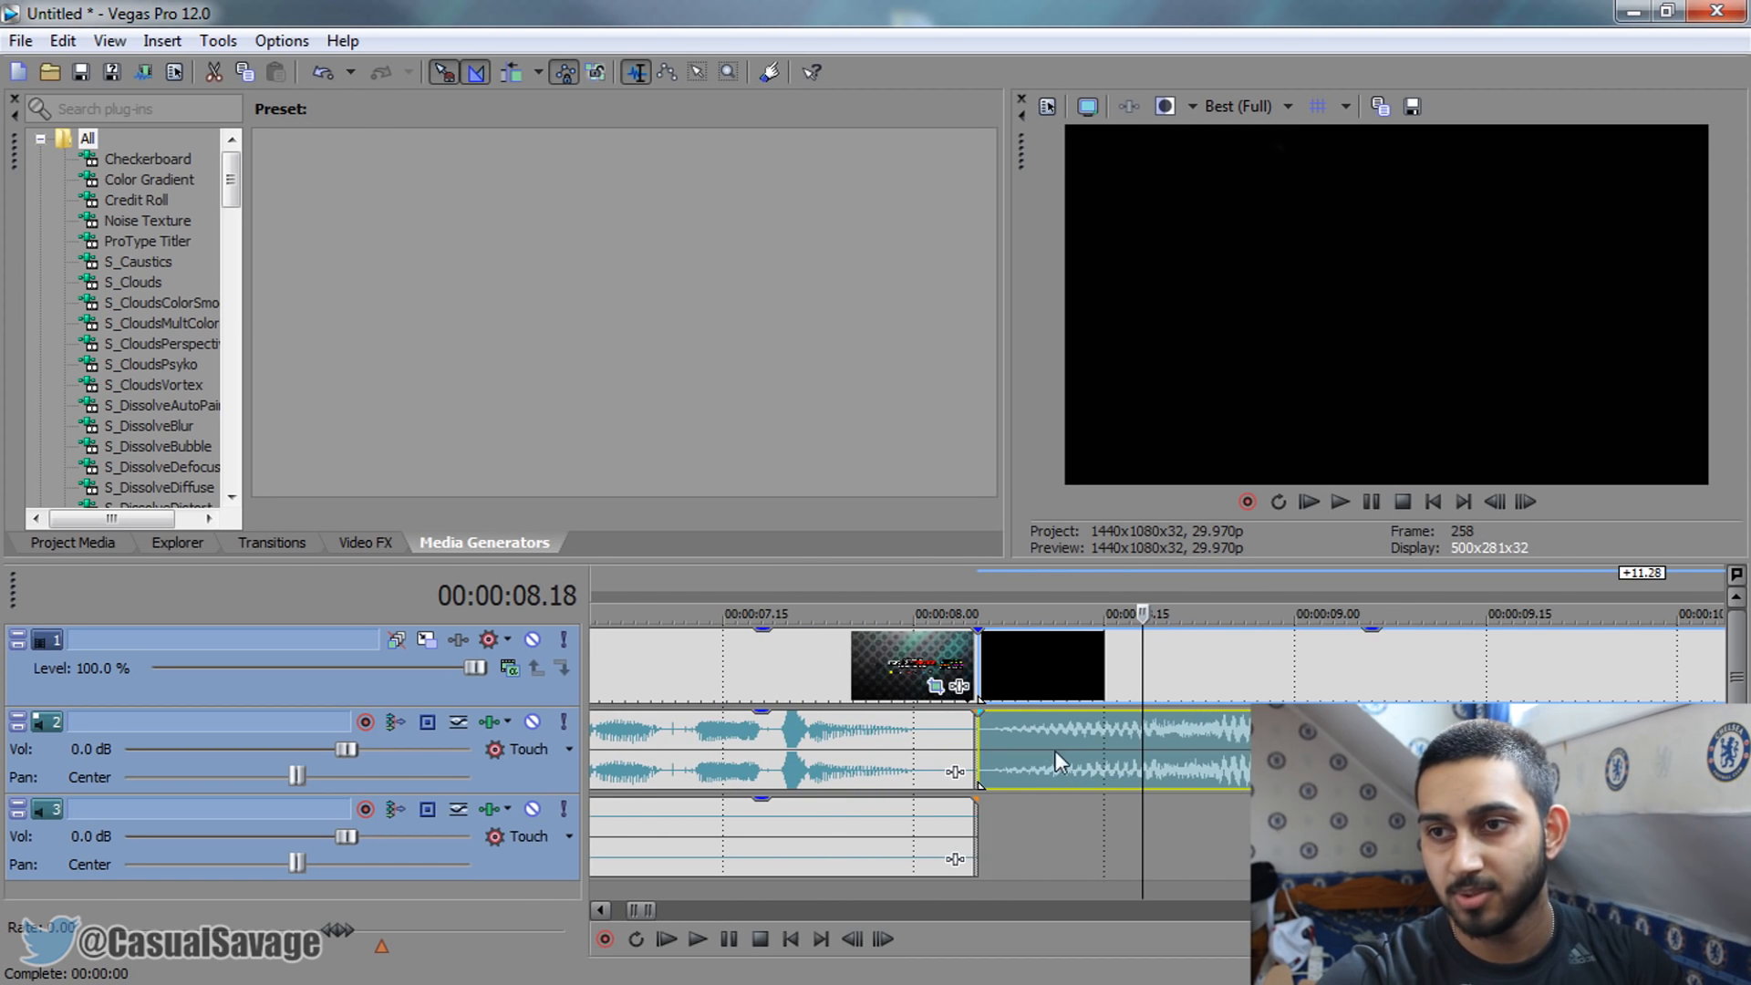
# Overlap the intro clip with the first segment and extend that segment to form a one-second crossfade
pyautogui.moveTo(1227, 754); pyautogui.dragTo(971, 762)
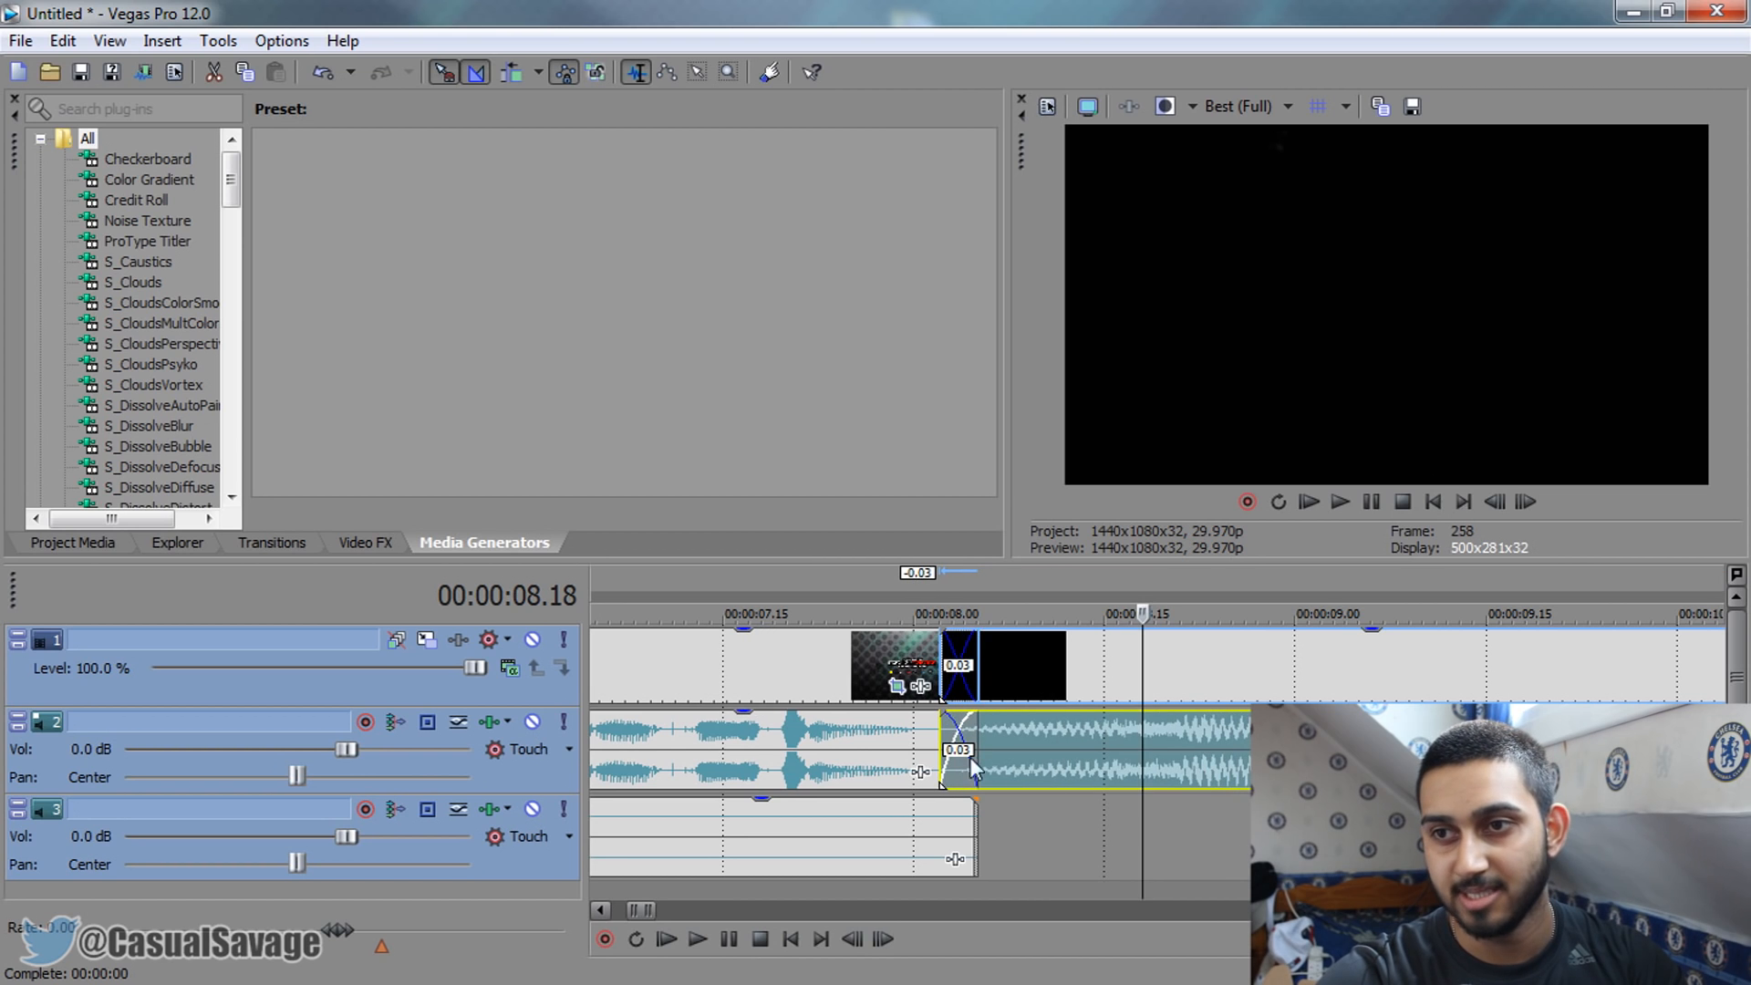
pyautogui.moveTo(976, 673); pyautogui.dragTo(1320, 682)
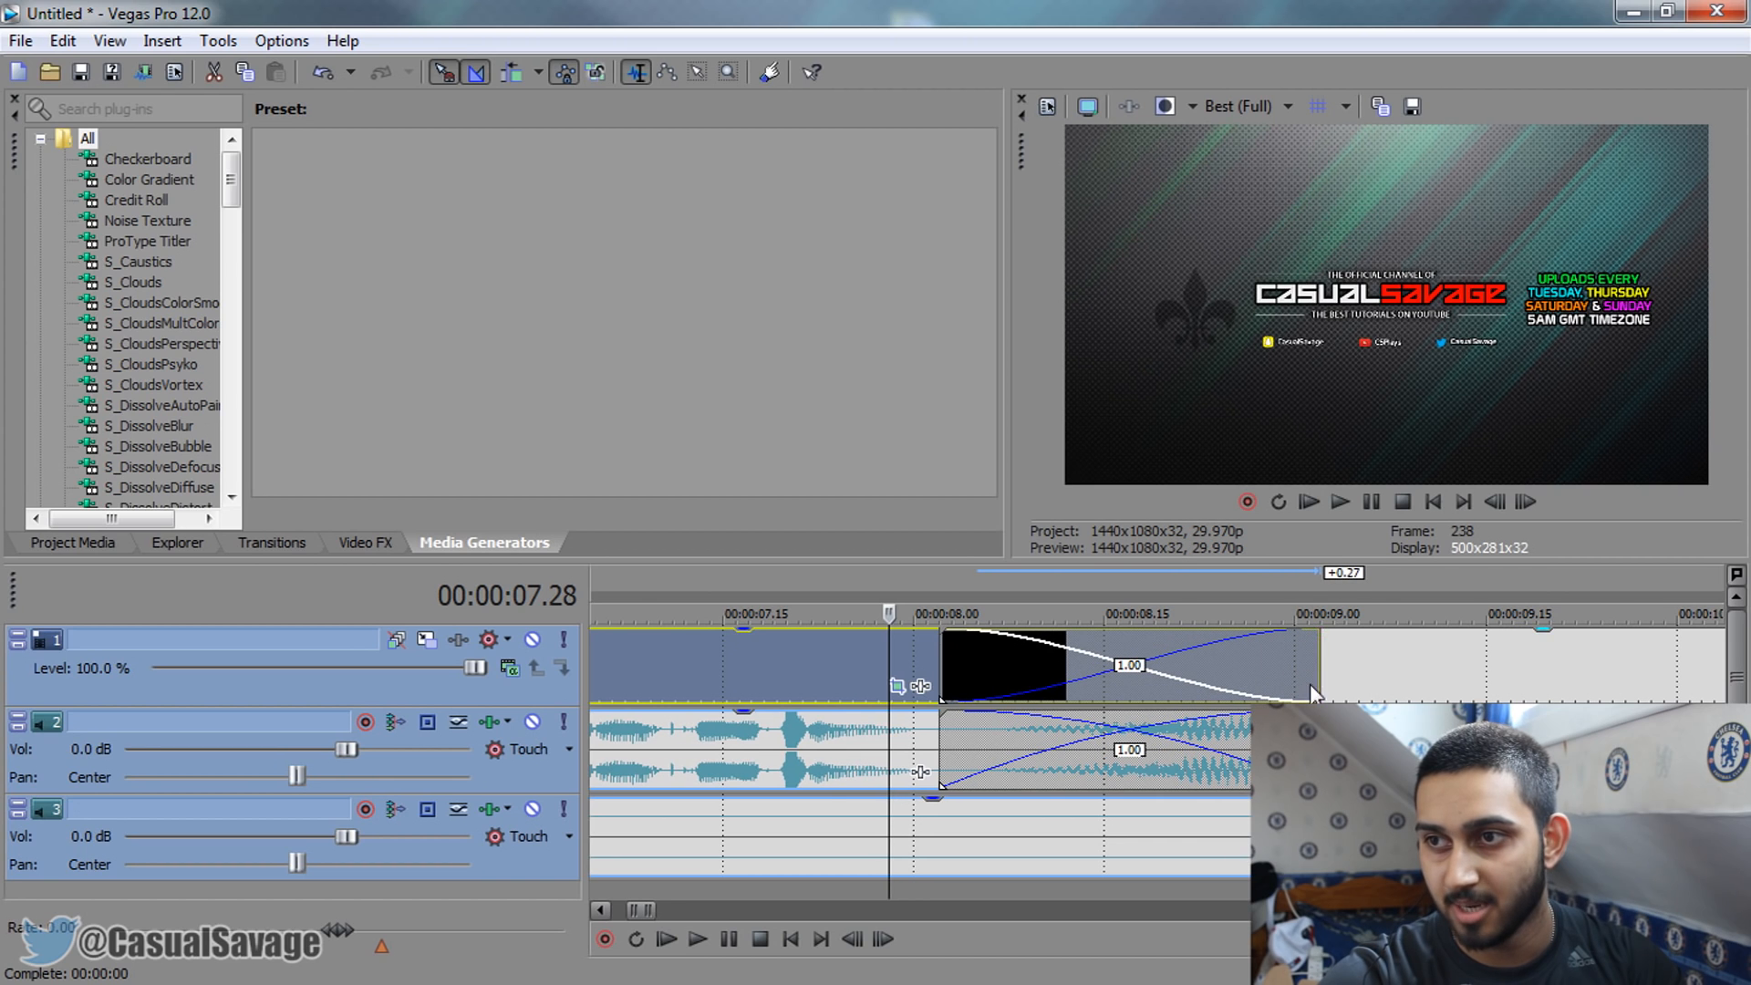
pyautogui.click(1344, 645)
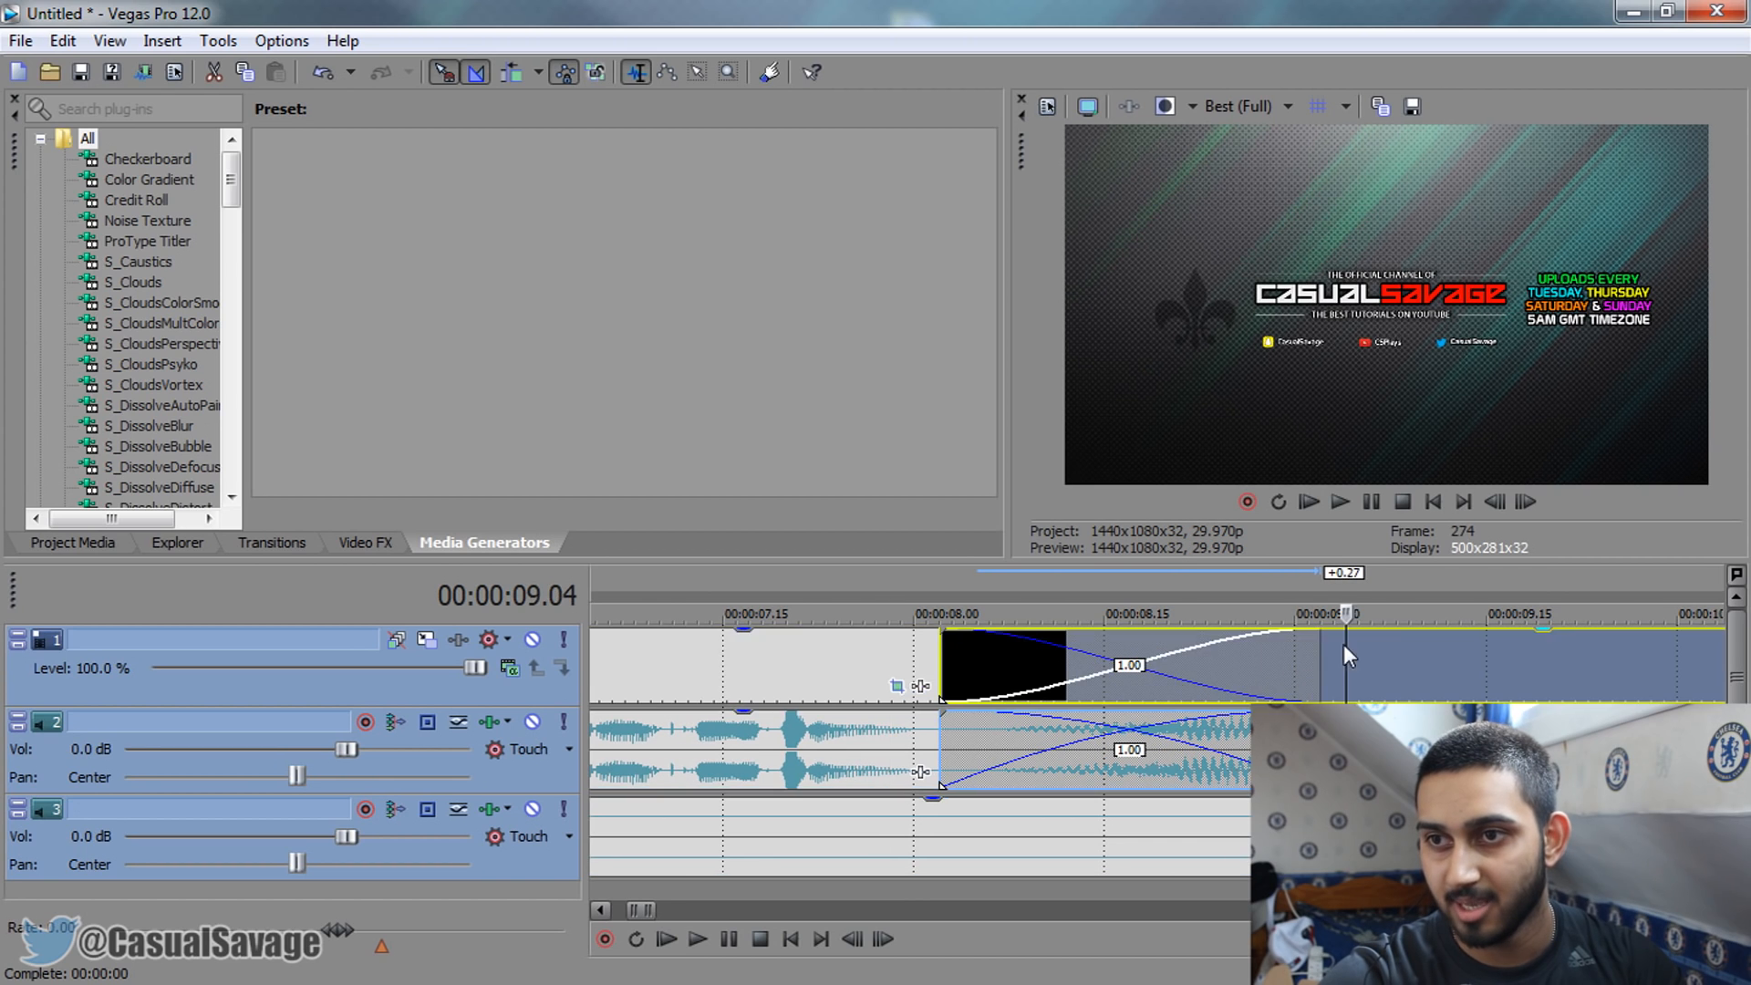
pyautogui.scroll(-8, 1003, 681)
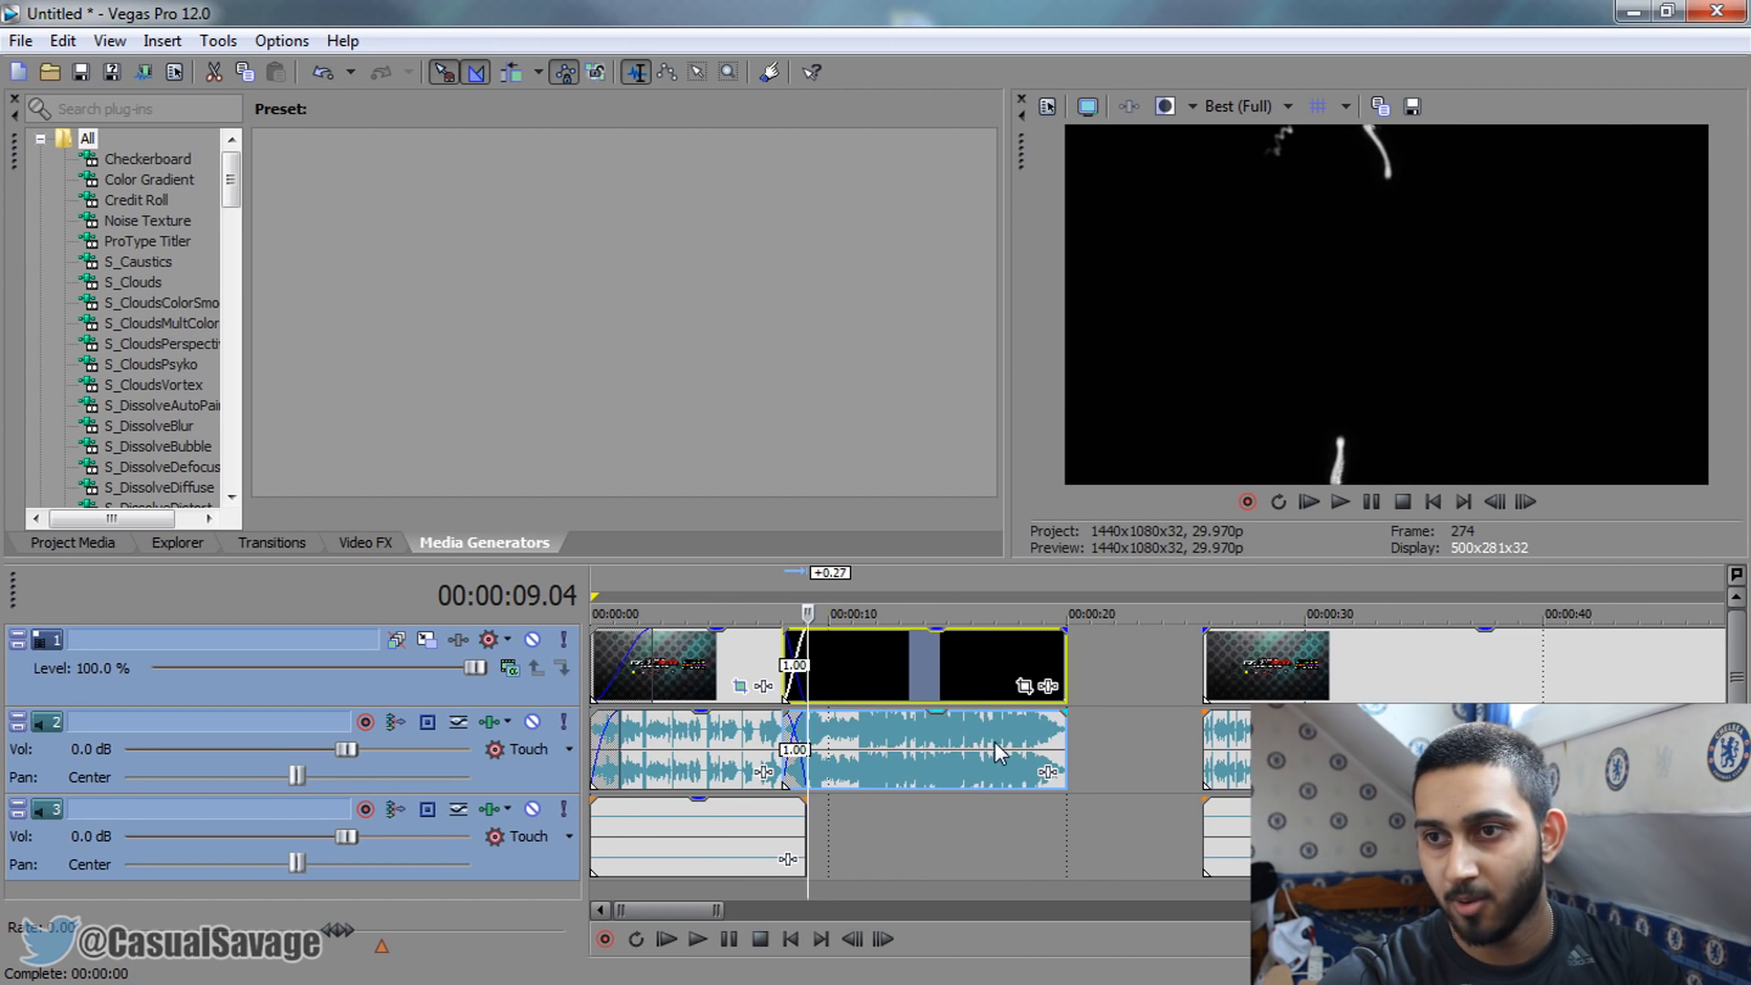
# Lower the intro clip's audio gain on the timeline
pyautogui.click(988, 732)
pyautogui.scroll(1, 988, 731)
pyautogui.moveTo(1035, 717); pyautogui.dragTo(1081, 762)
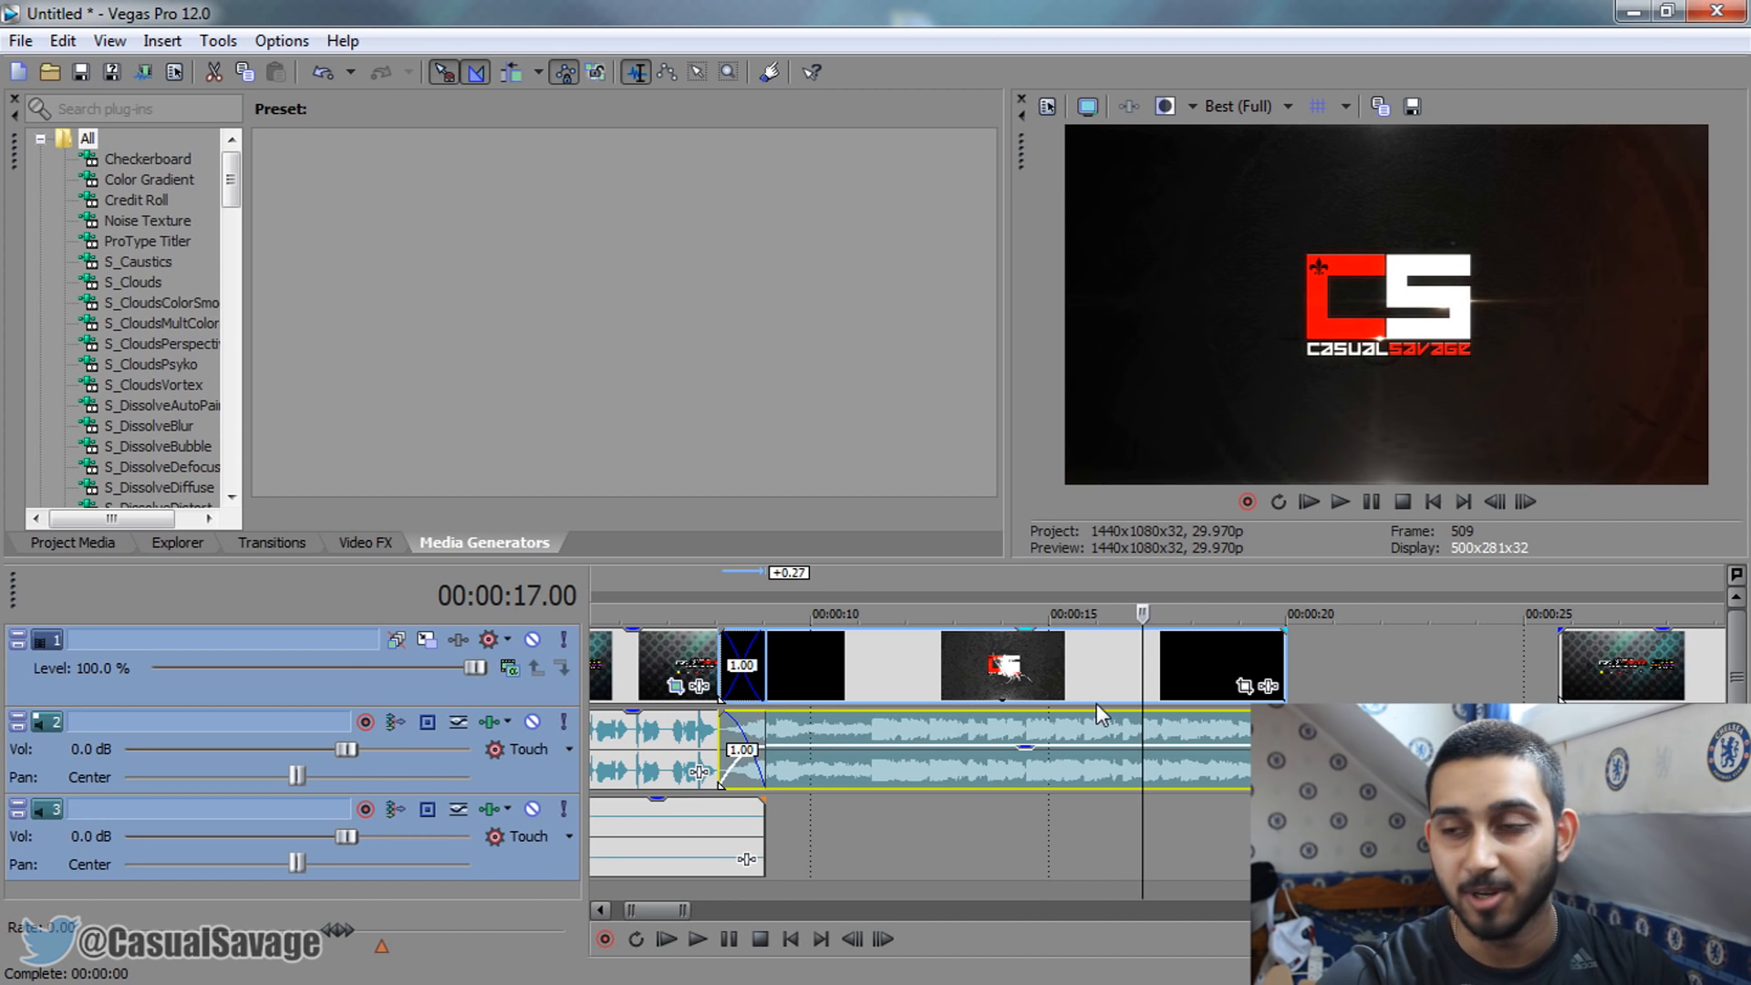
# Shift the remaining footage back so that it starts right at the intro clip's end
pyautogui.scroll(-3, 1081, 761)
pyautogui.moveTo(1145, 757); pyautogui.dragTo(1009, 762)
pyautogui.scroll(3, 1009, 763)
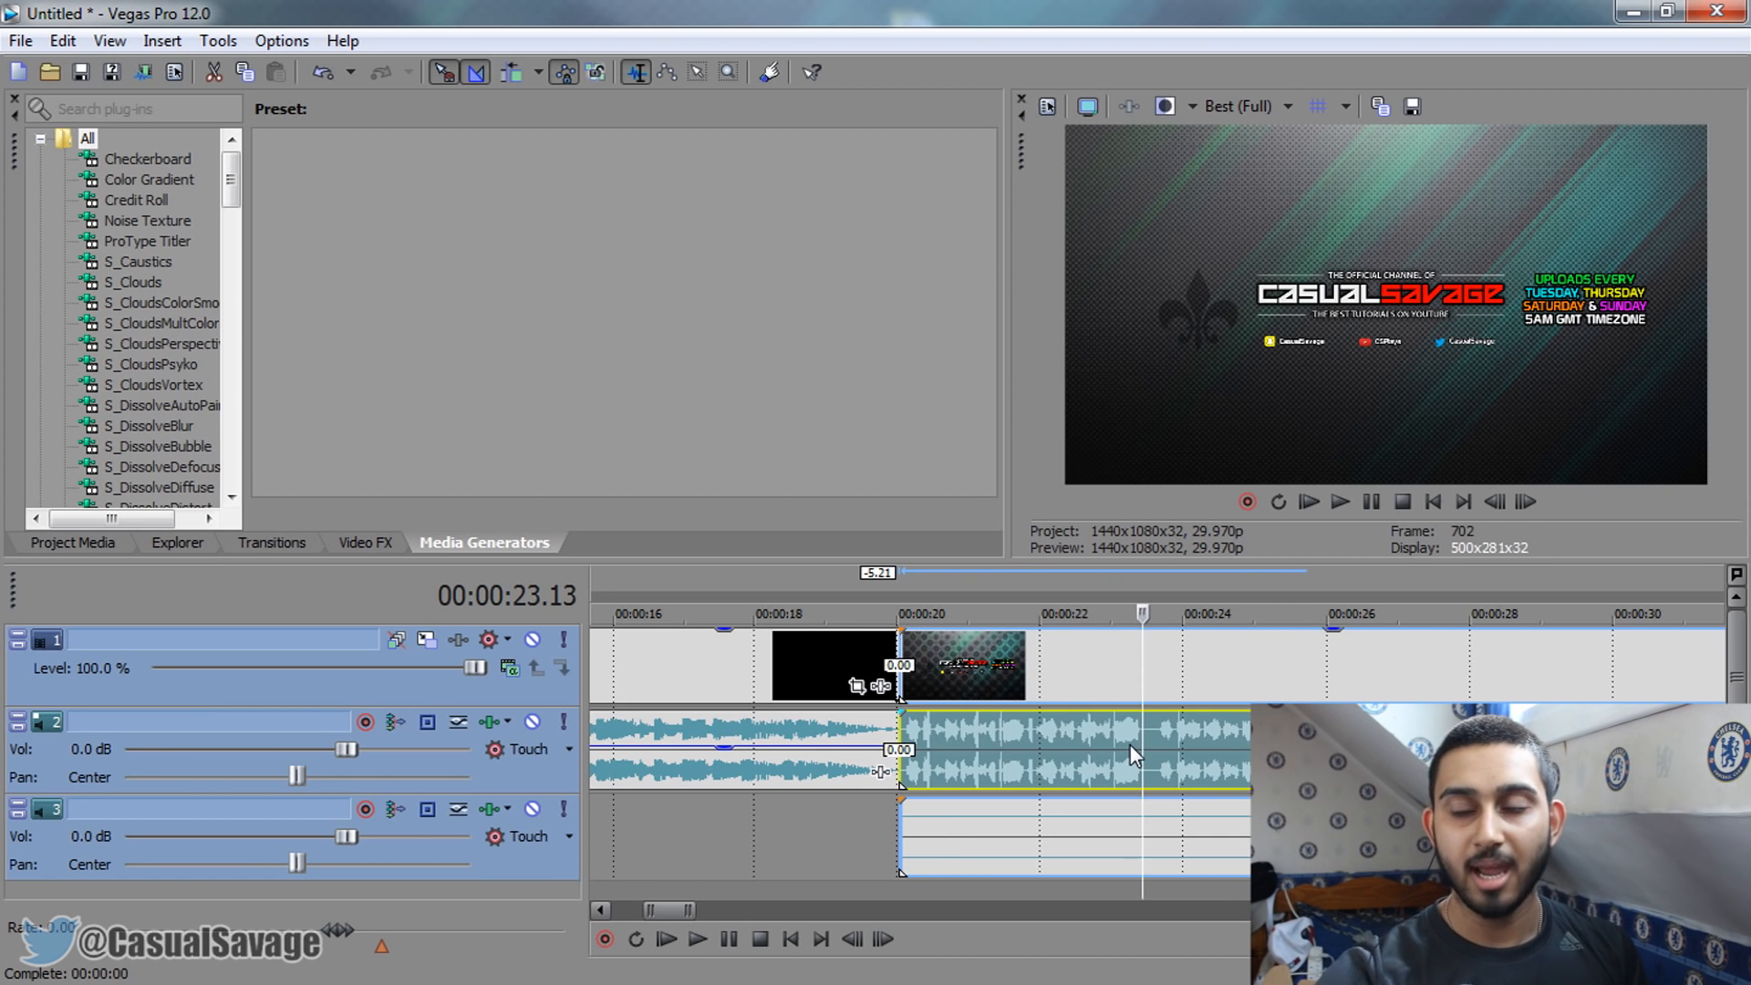
pyautogui.scroll(-3, 1130, 744)
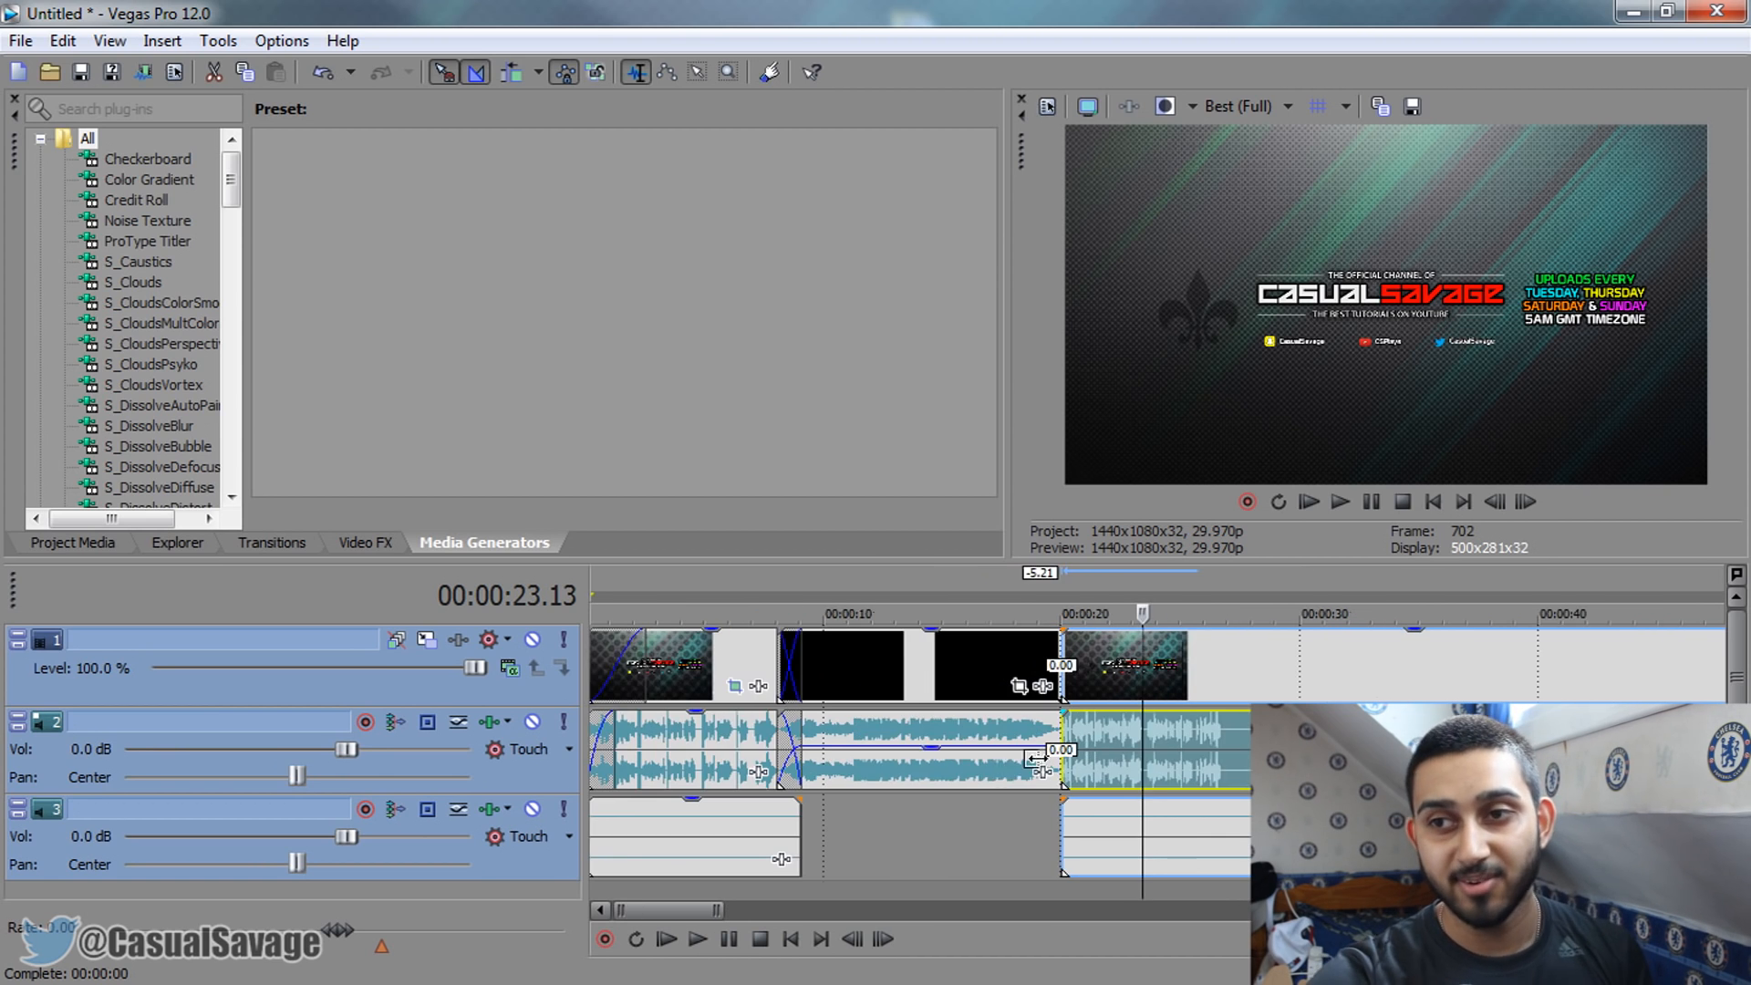
pyautogui.scroll(-3, 743, 799)
pyautogui.scroll(-3, 883, 801)
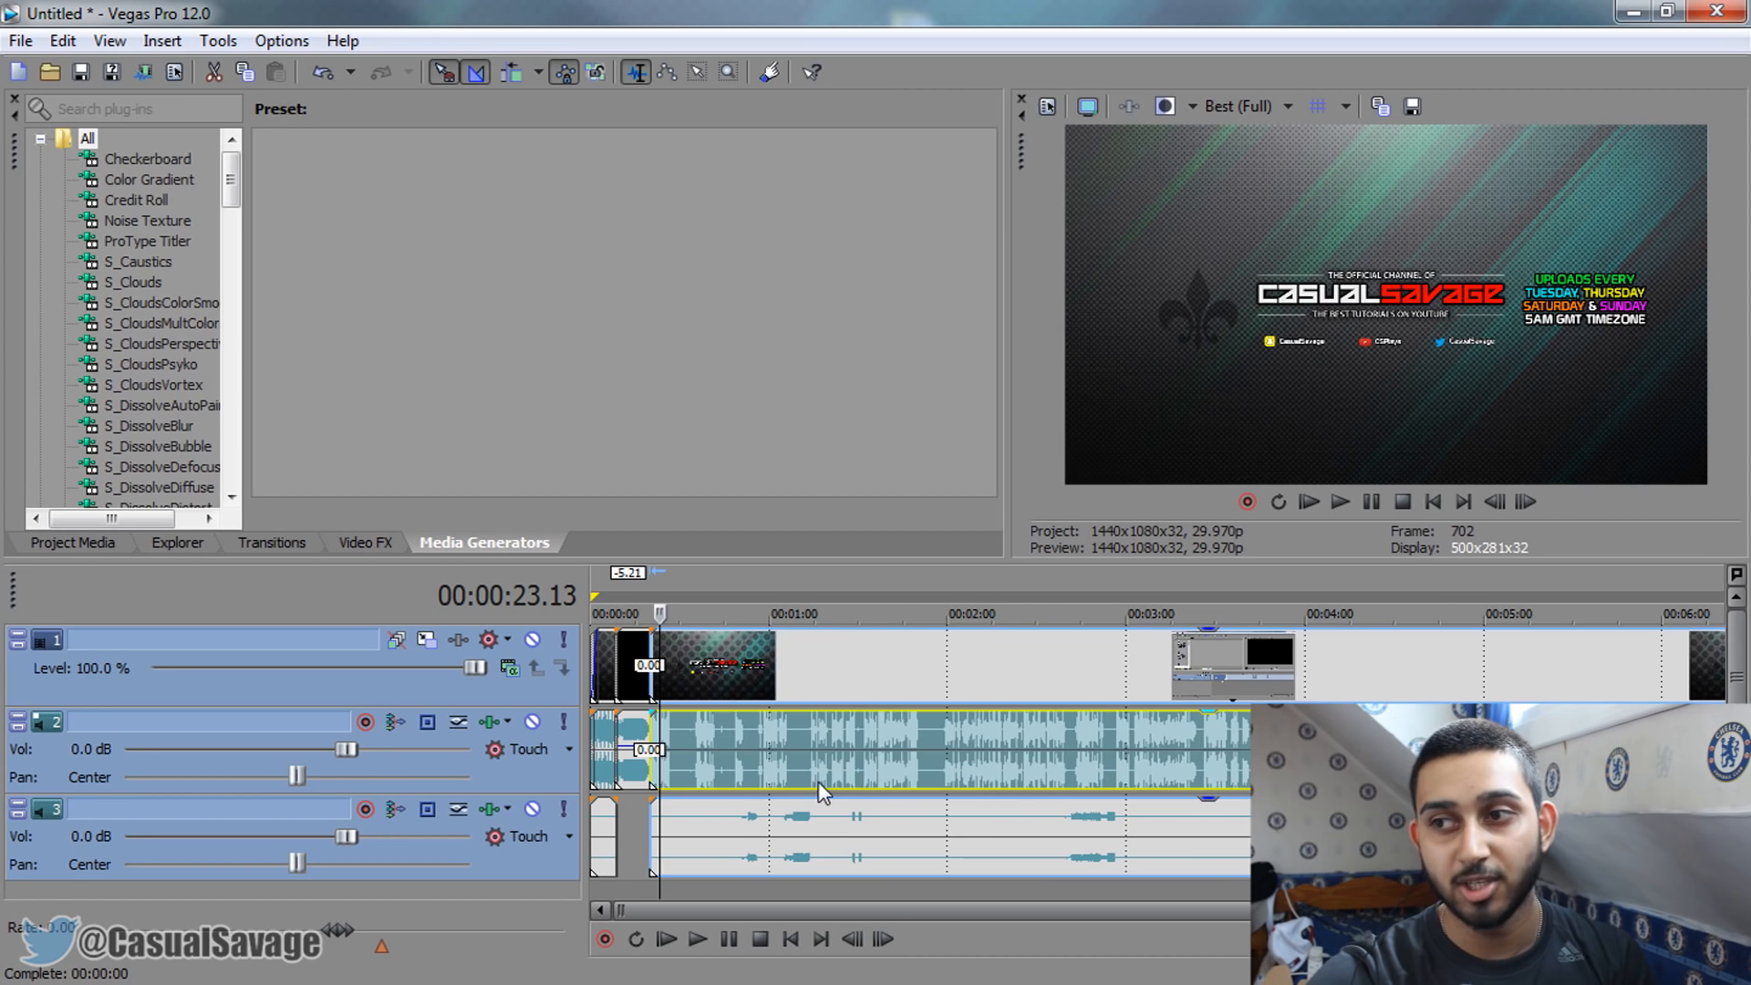
pyautogui.scroll(-3, 926, 786)
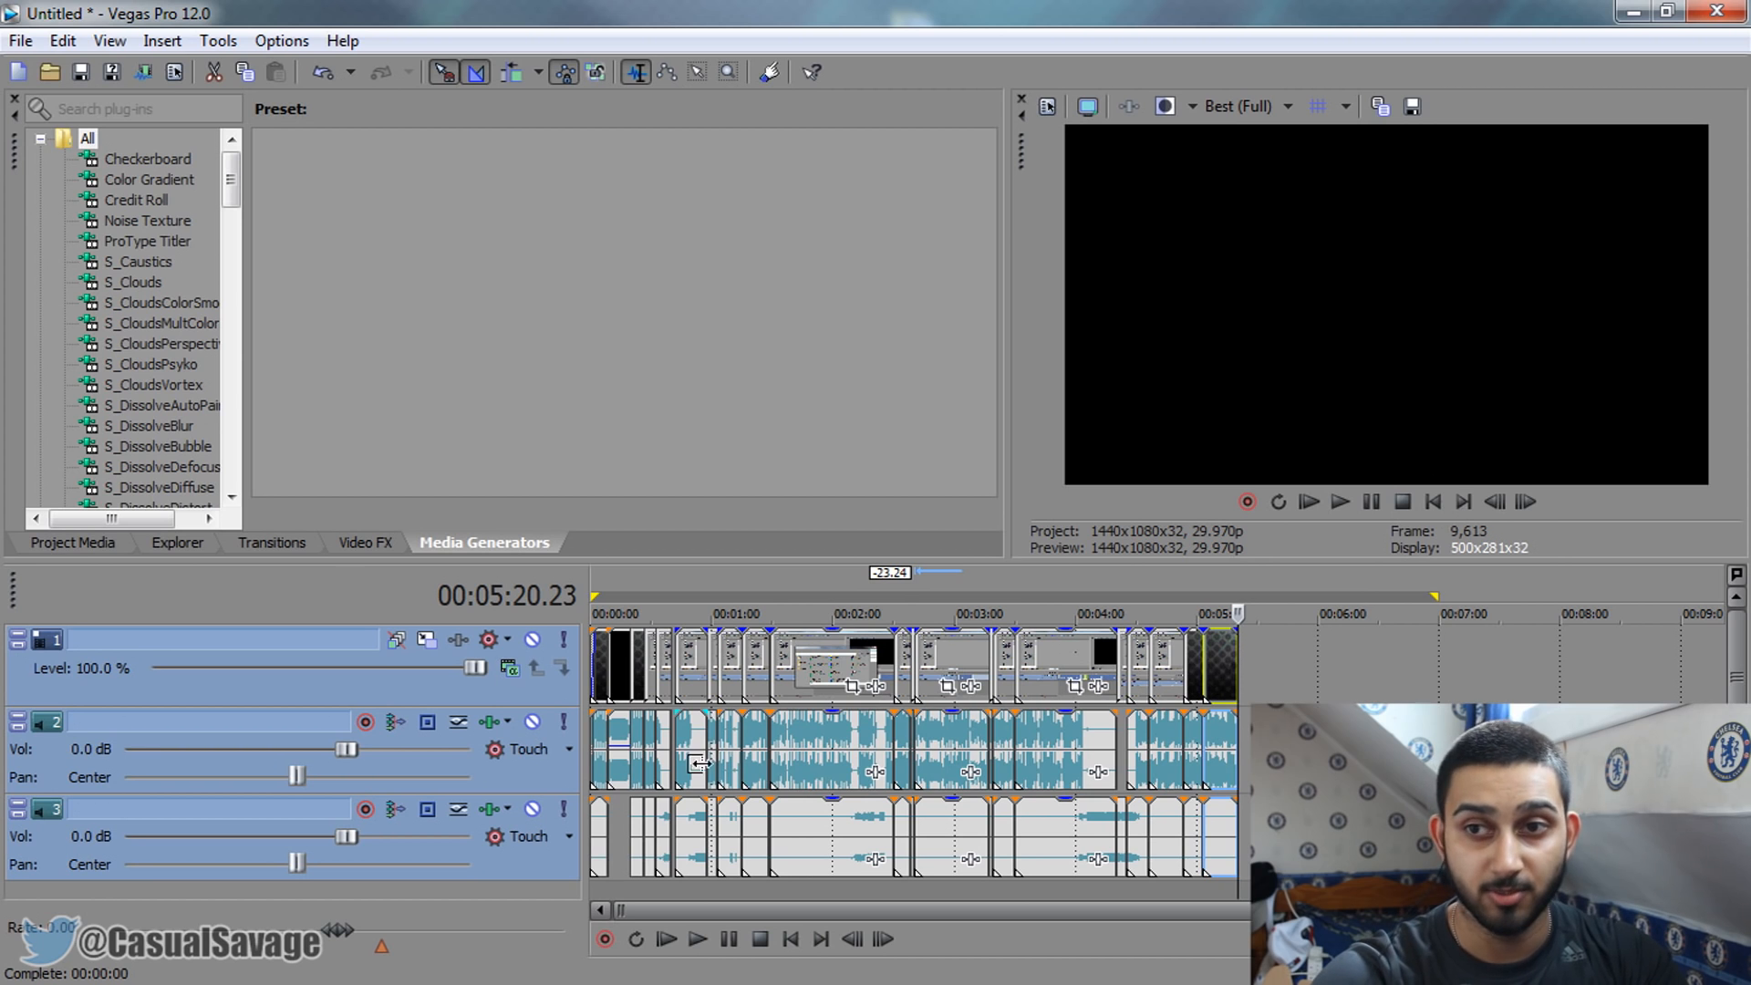
# Close the gap at about 00:00:40 by shifting the following segments back against the preceding one
pyautogui.click(644, 764)
pyautogui.scroll(8, 644, 765)
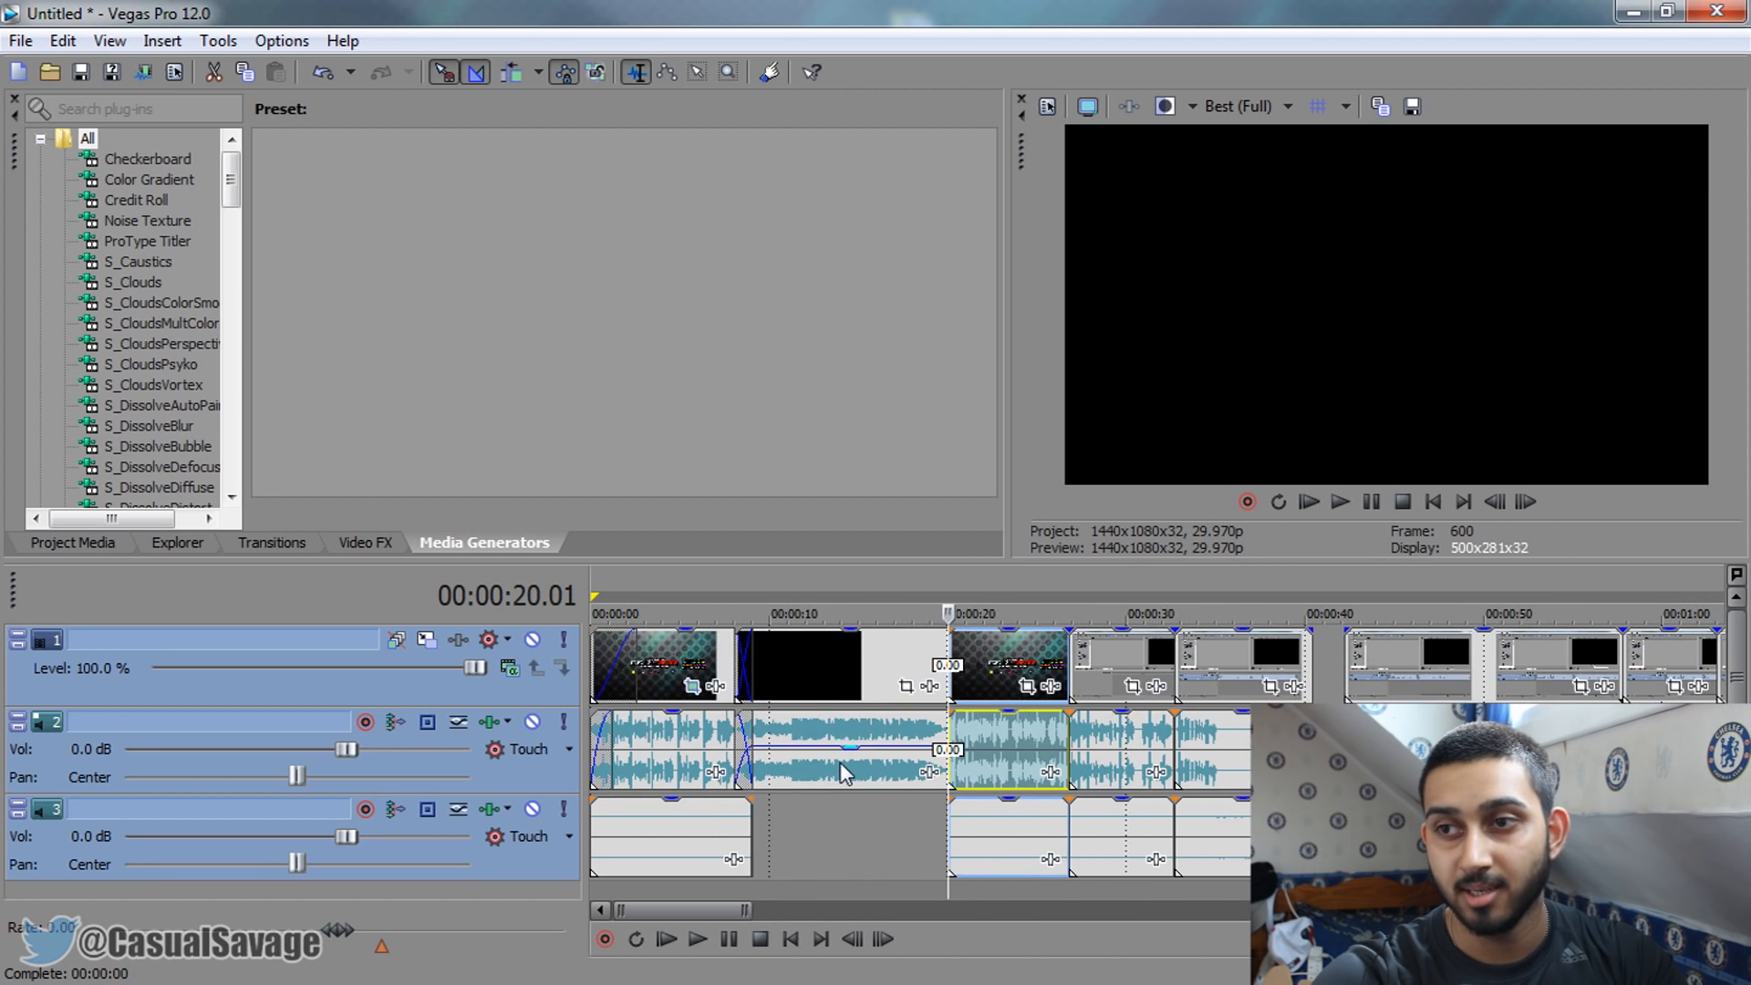
pyautogui.scroll(-3, 920, 757)
pyautogui.click(1235, 759)
pyautogui.click(1142, 752)
pyautogui.scroll(-5, 1211, 755)
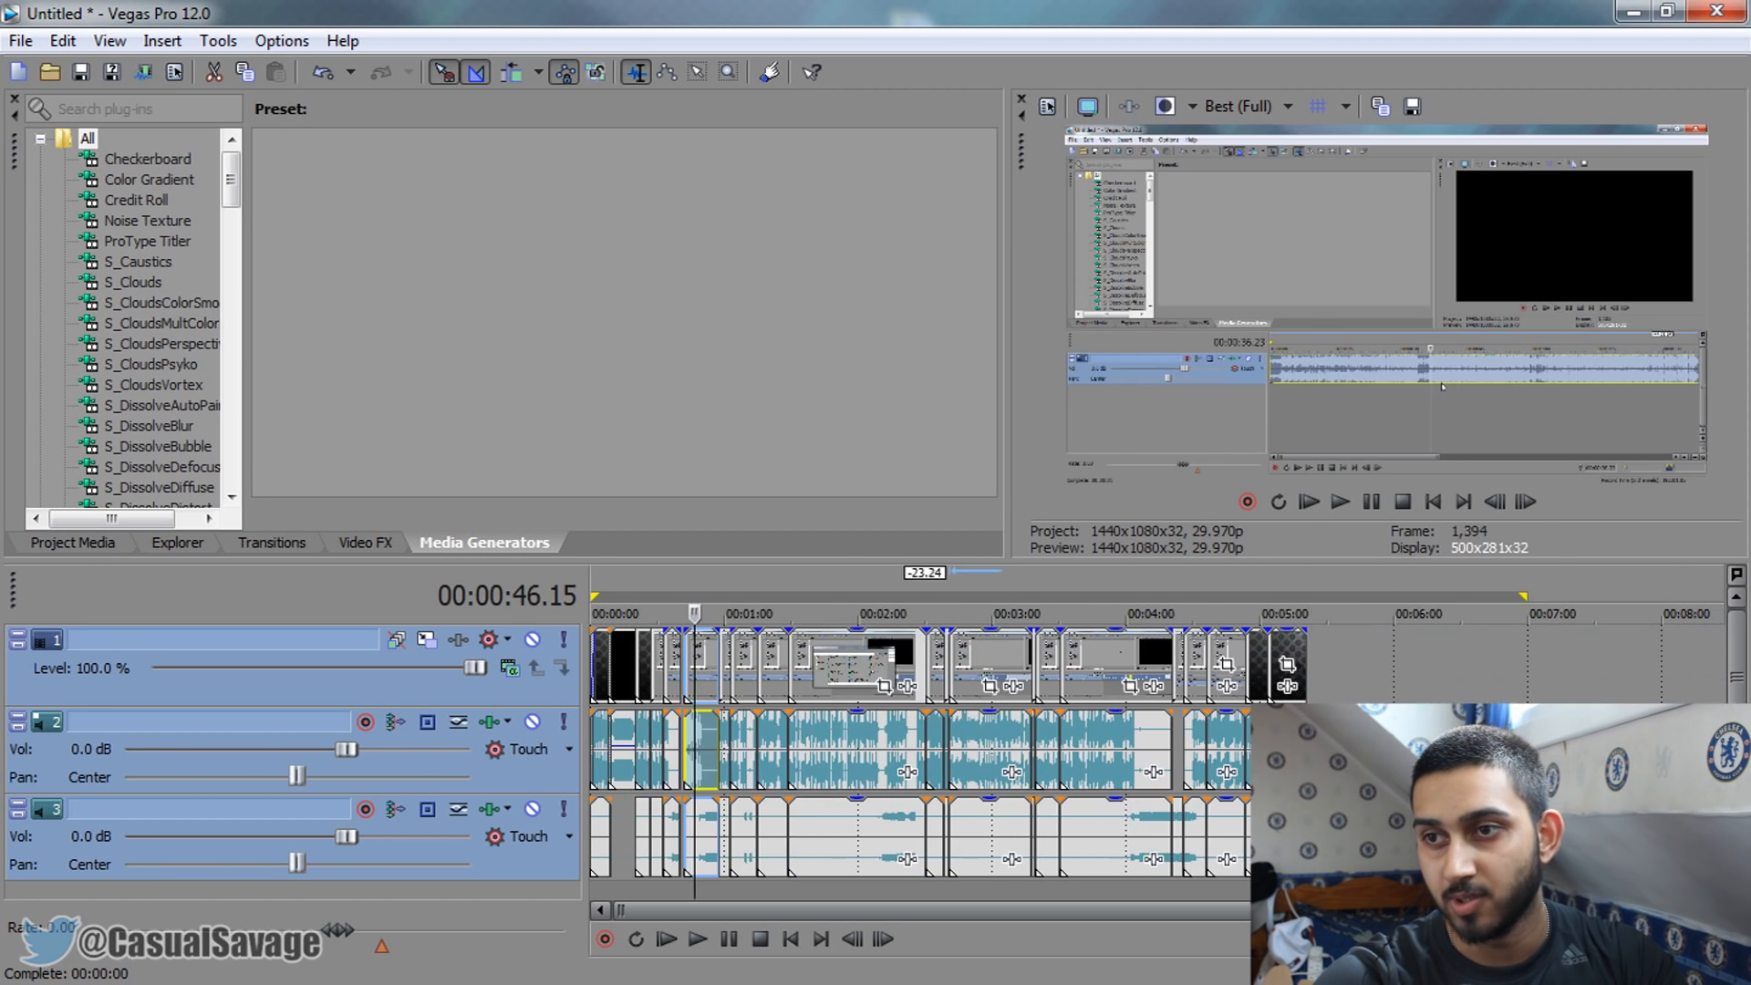
pyautogui.scroll(8, 1076, 761)
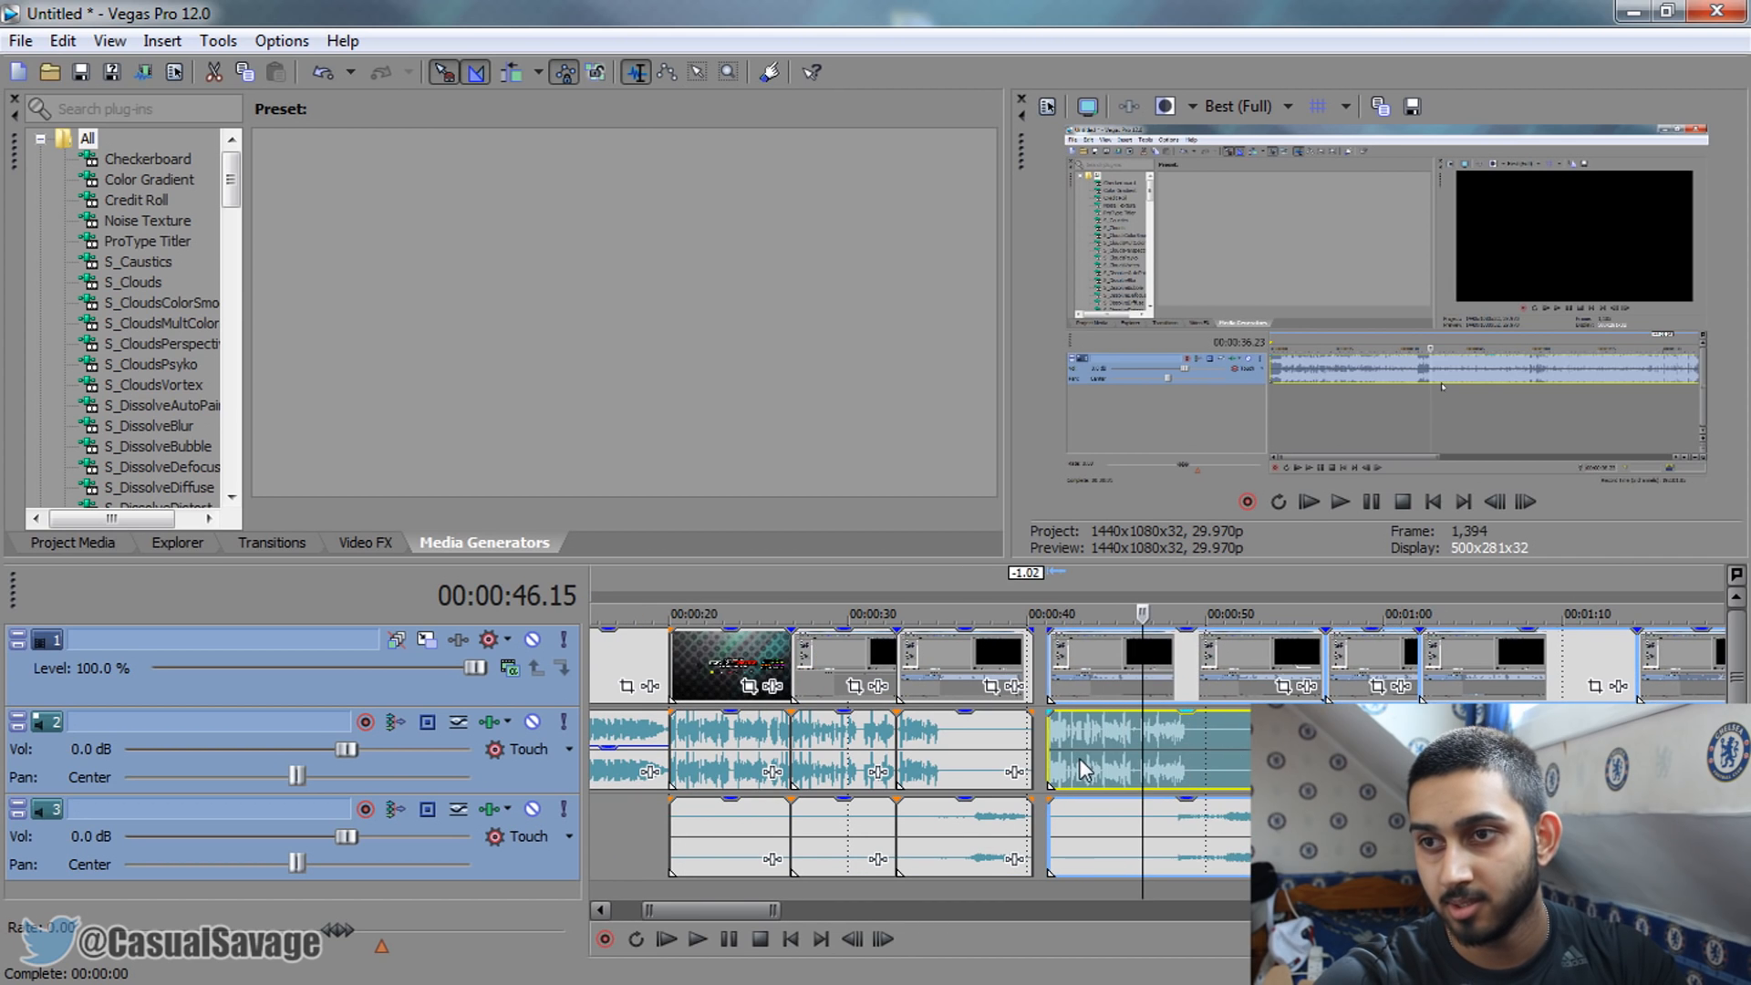
pyautogui.click(1038, 764)
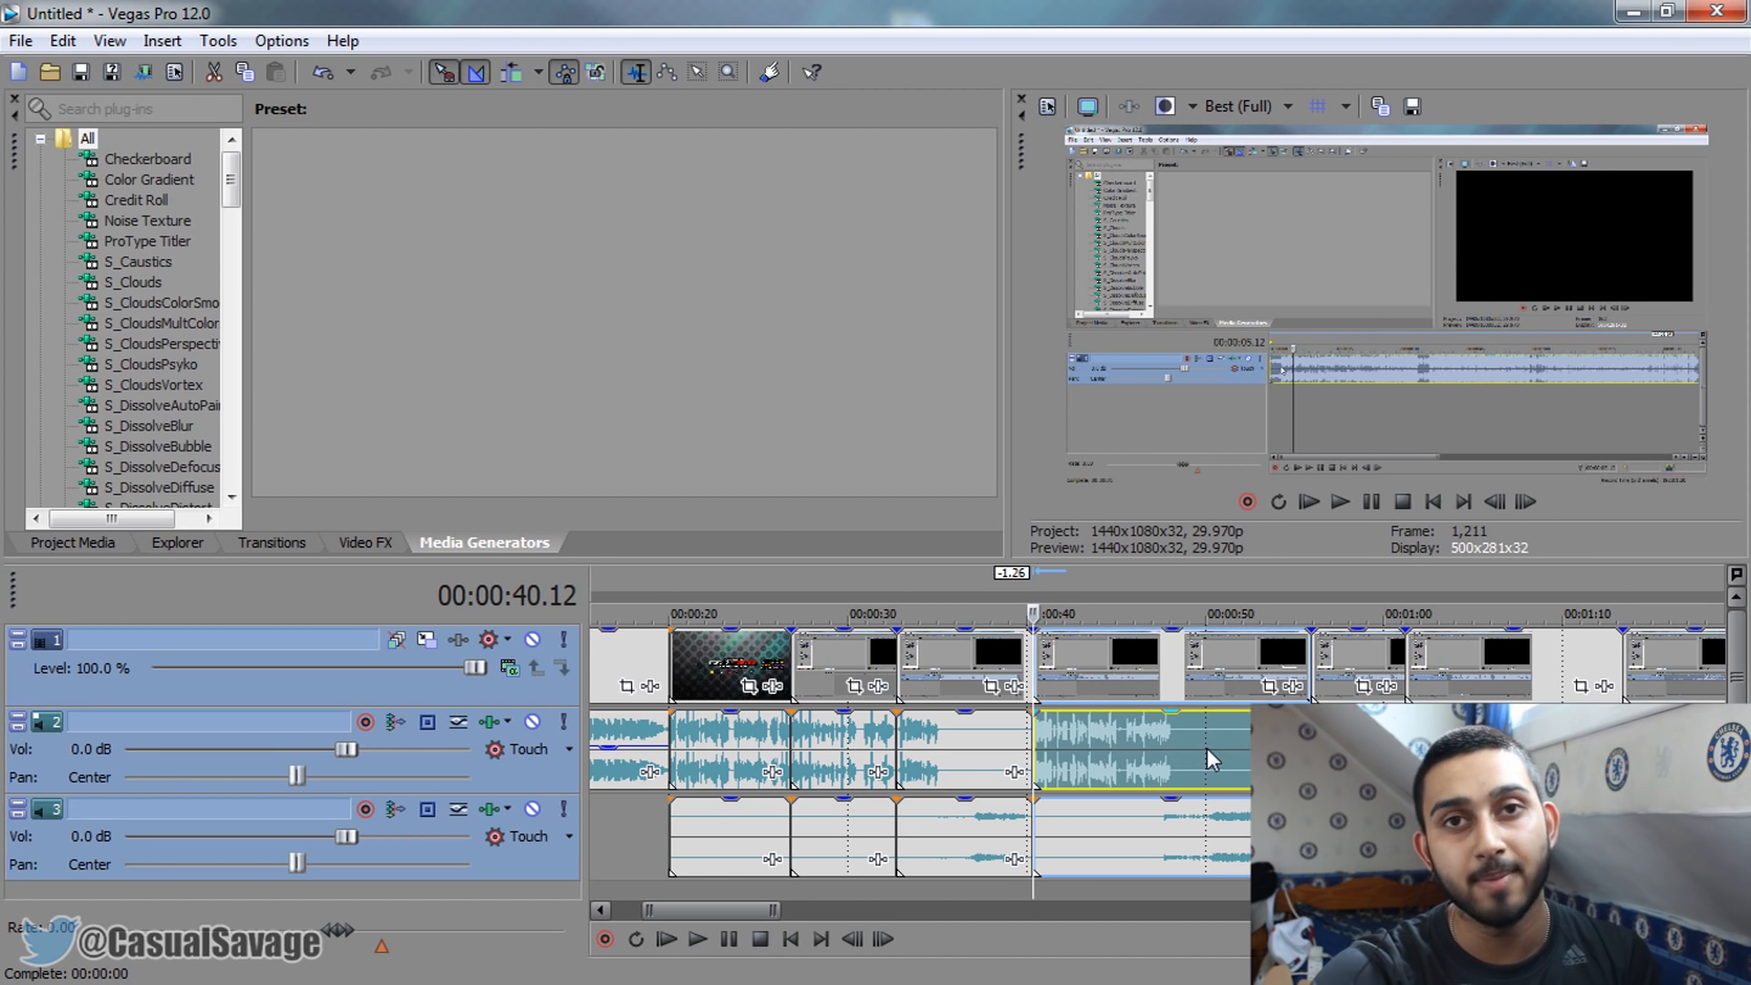
# Review the footage from 00:00:40 and close the gap at about 00:01:27 by shifting the following segments back against the preceding one
pyautogui.press('space')
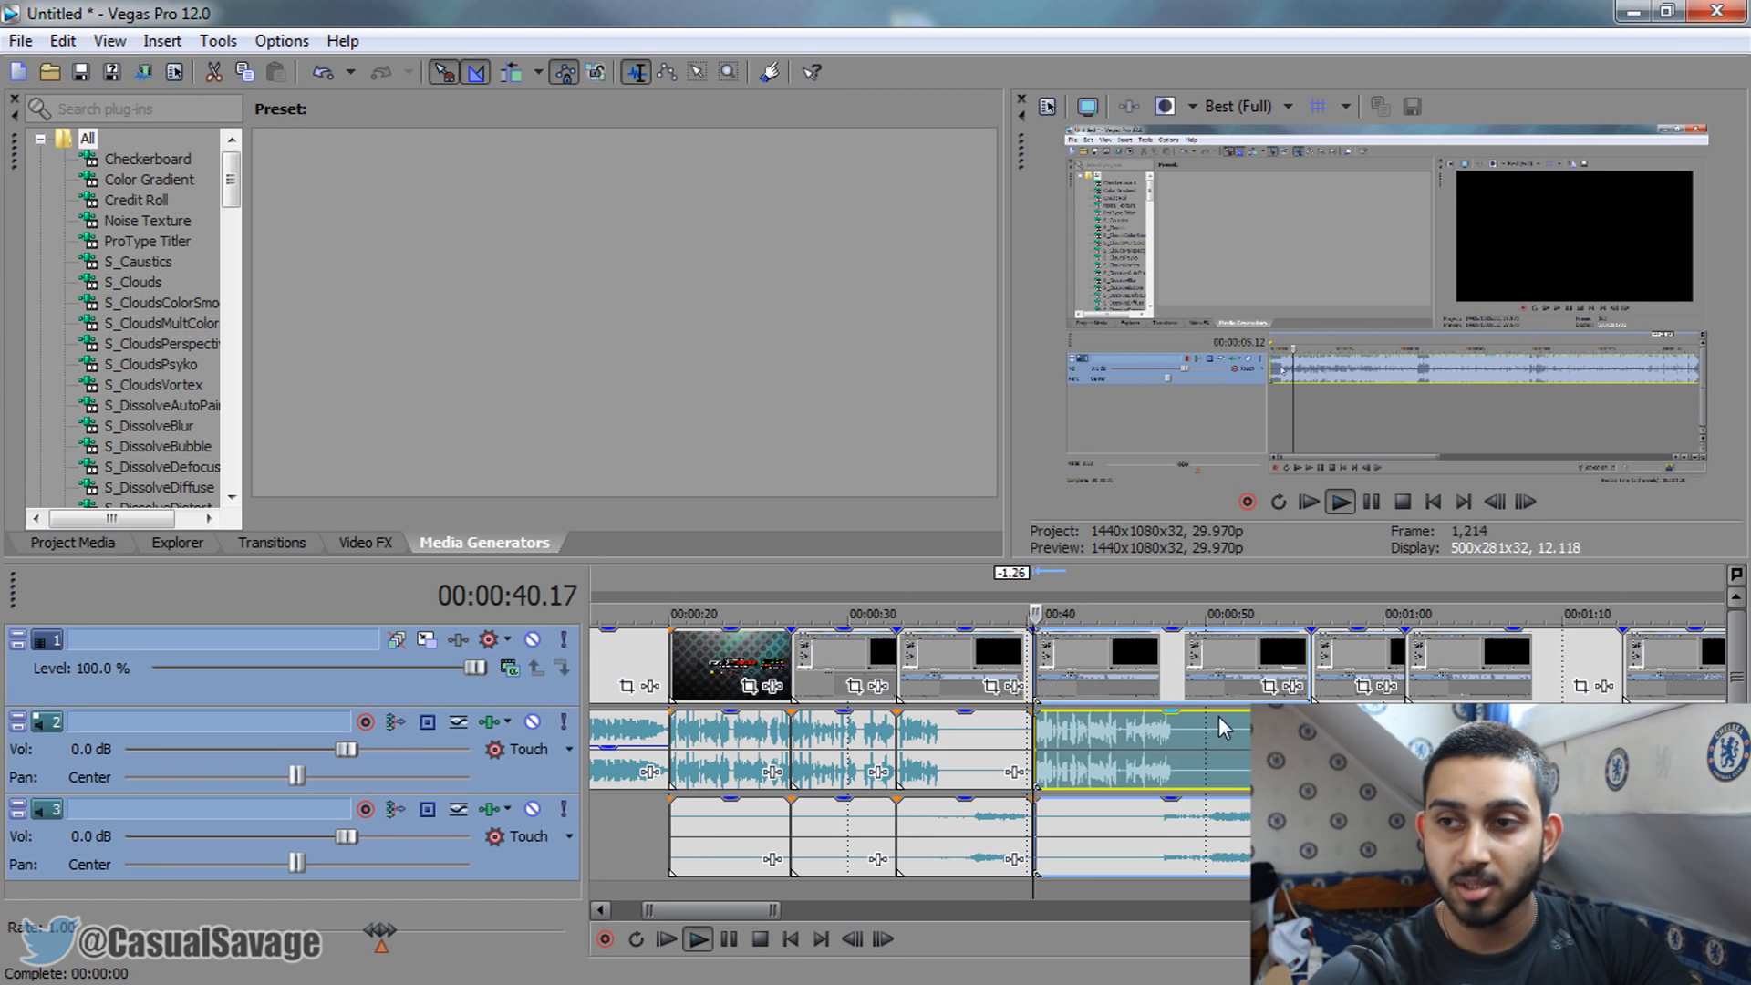
pyautogui.click(1289, 587)
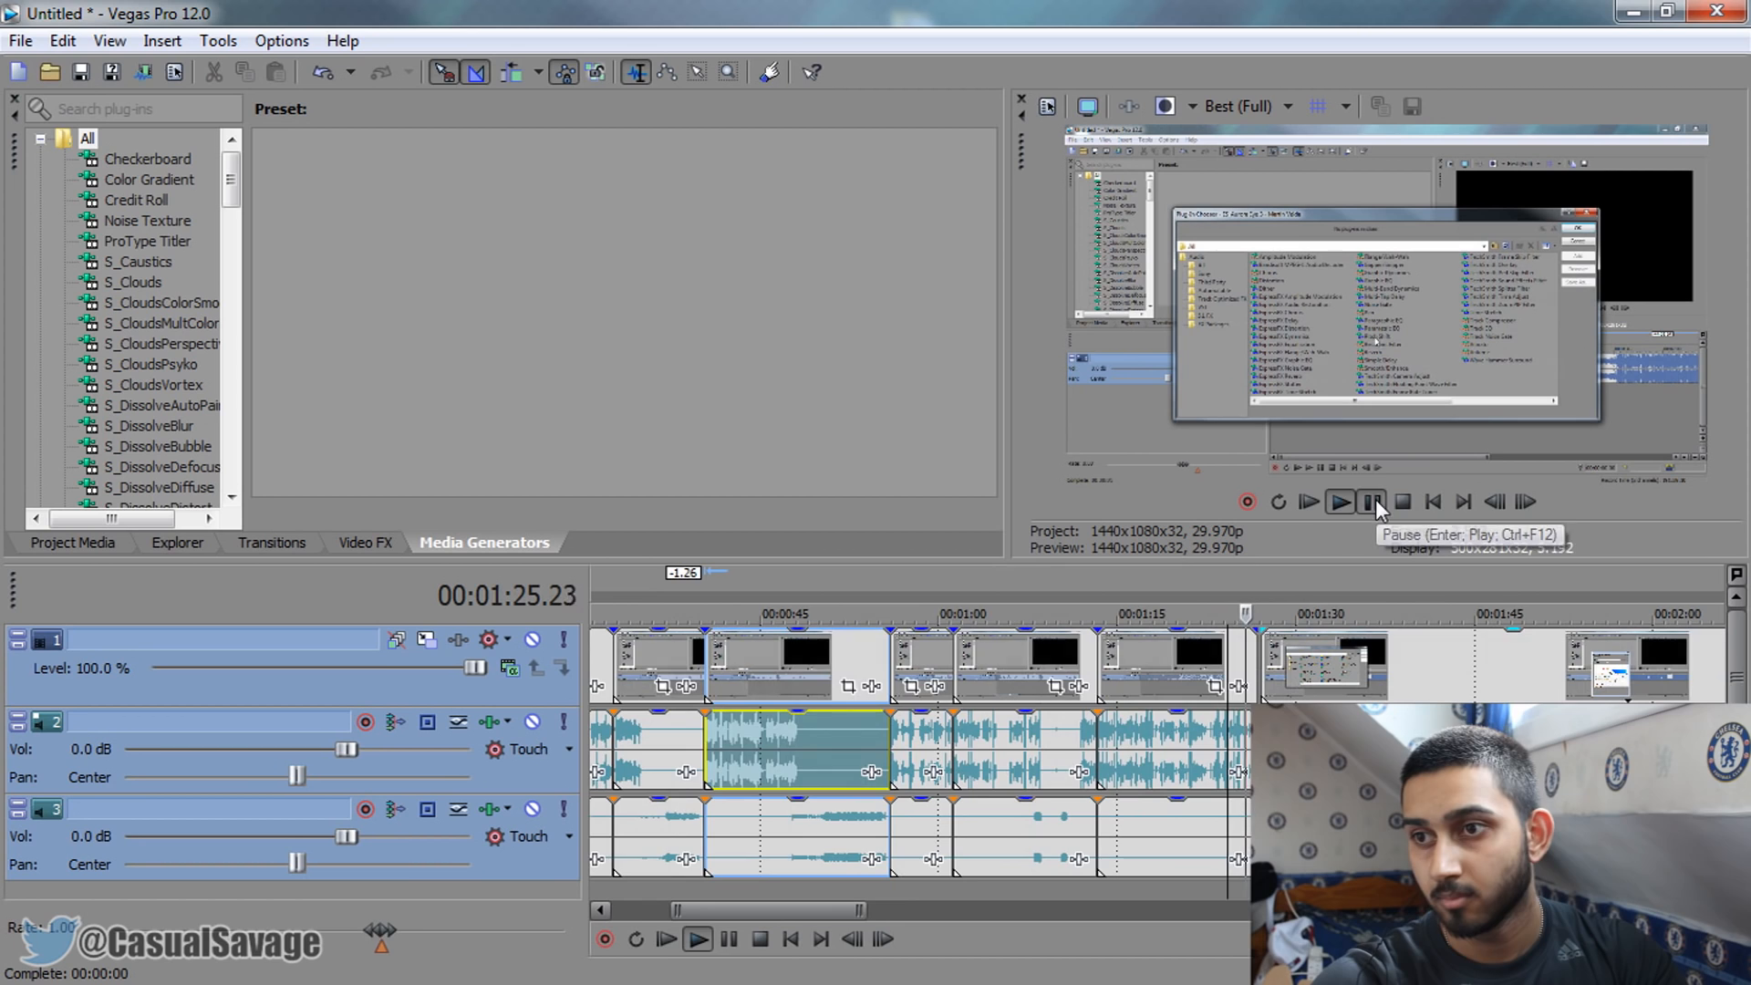
pyautogui.click(1372, 501)
pyautogui.scroll(5, 1278, 638)
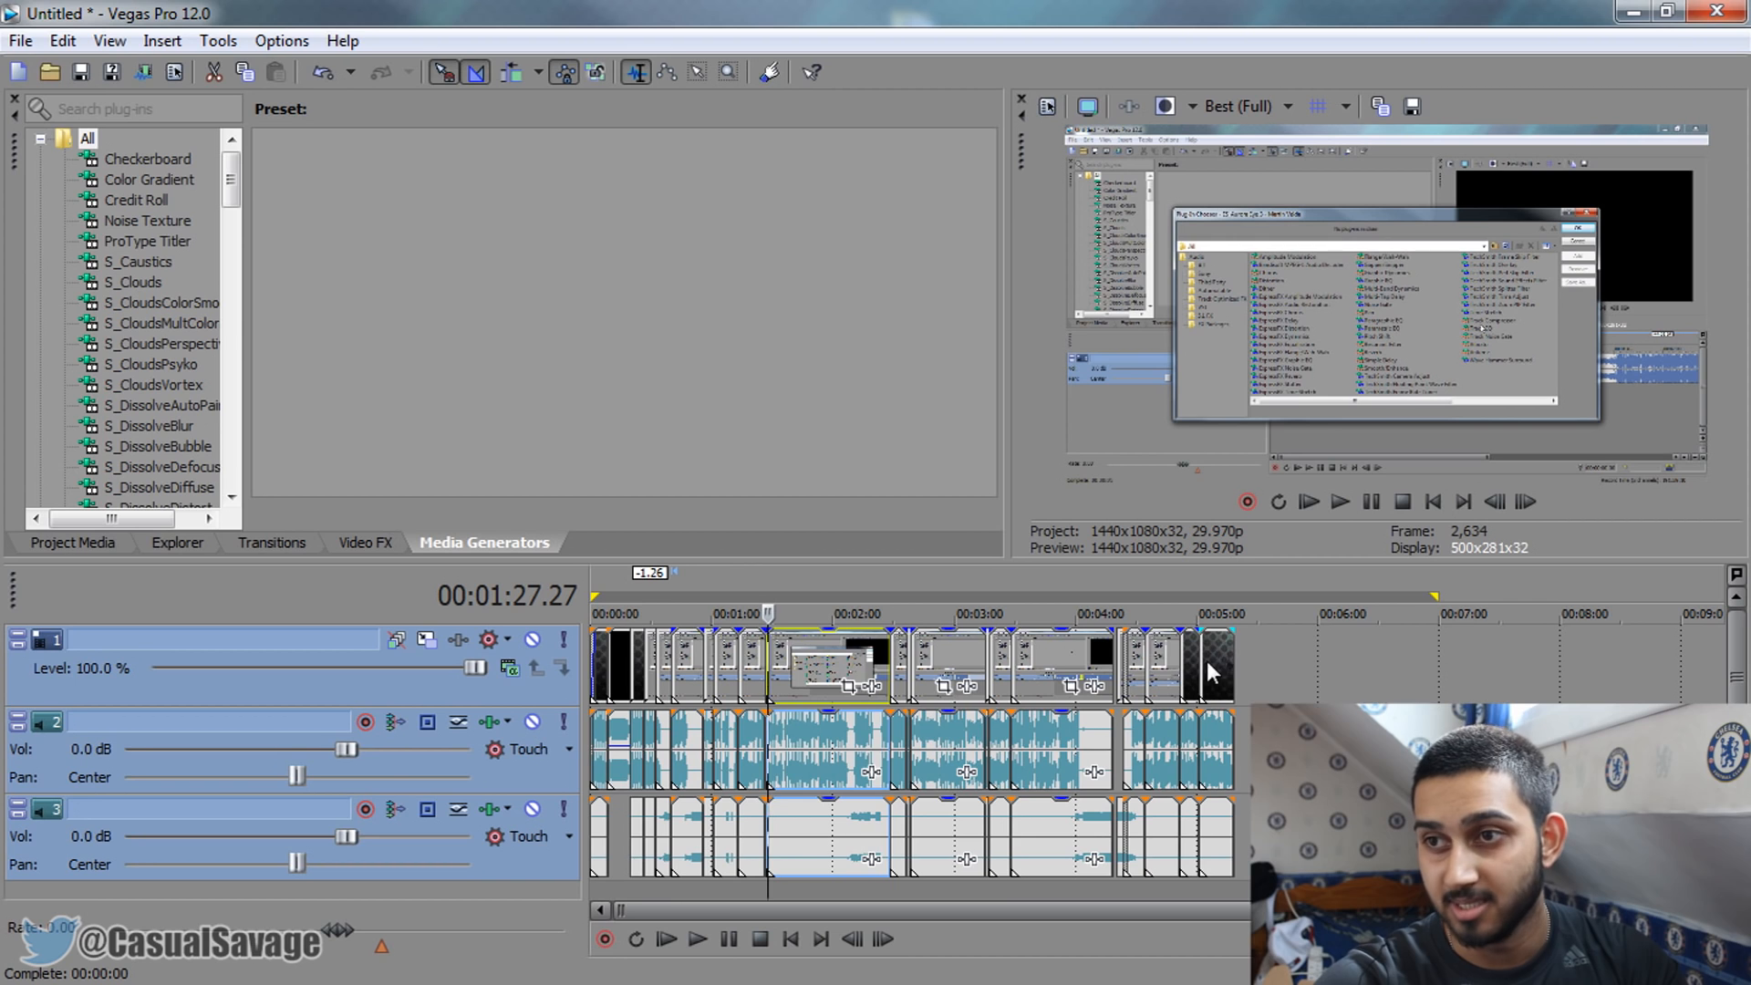
pyautogui.scroll(2, 1044, 686)
pyautogui.scroll(10, 1067, 679)
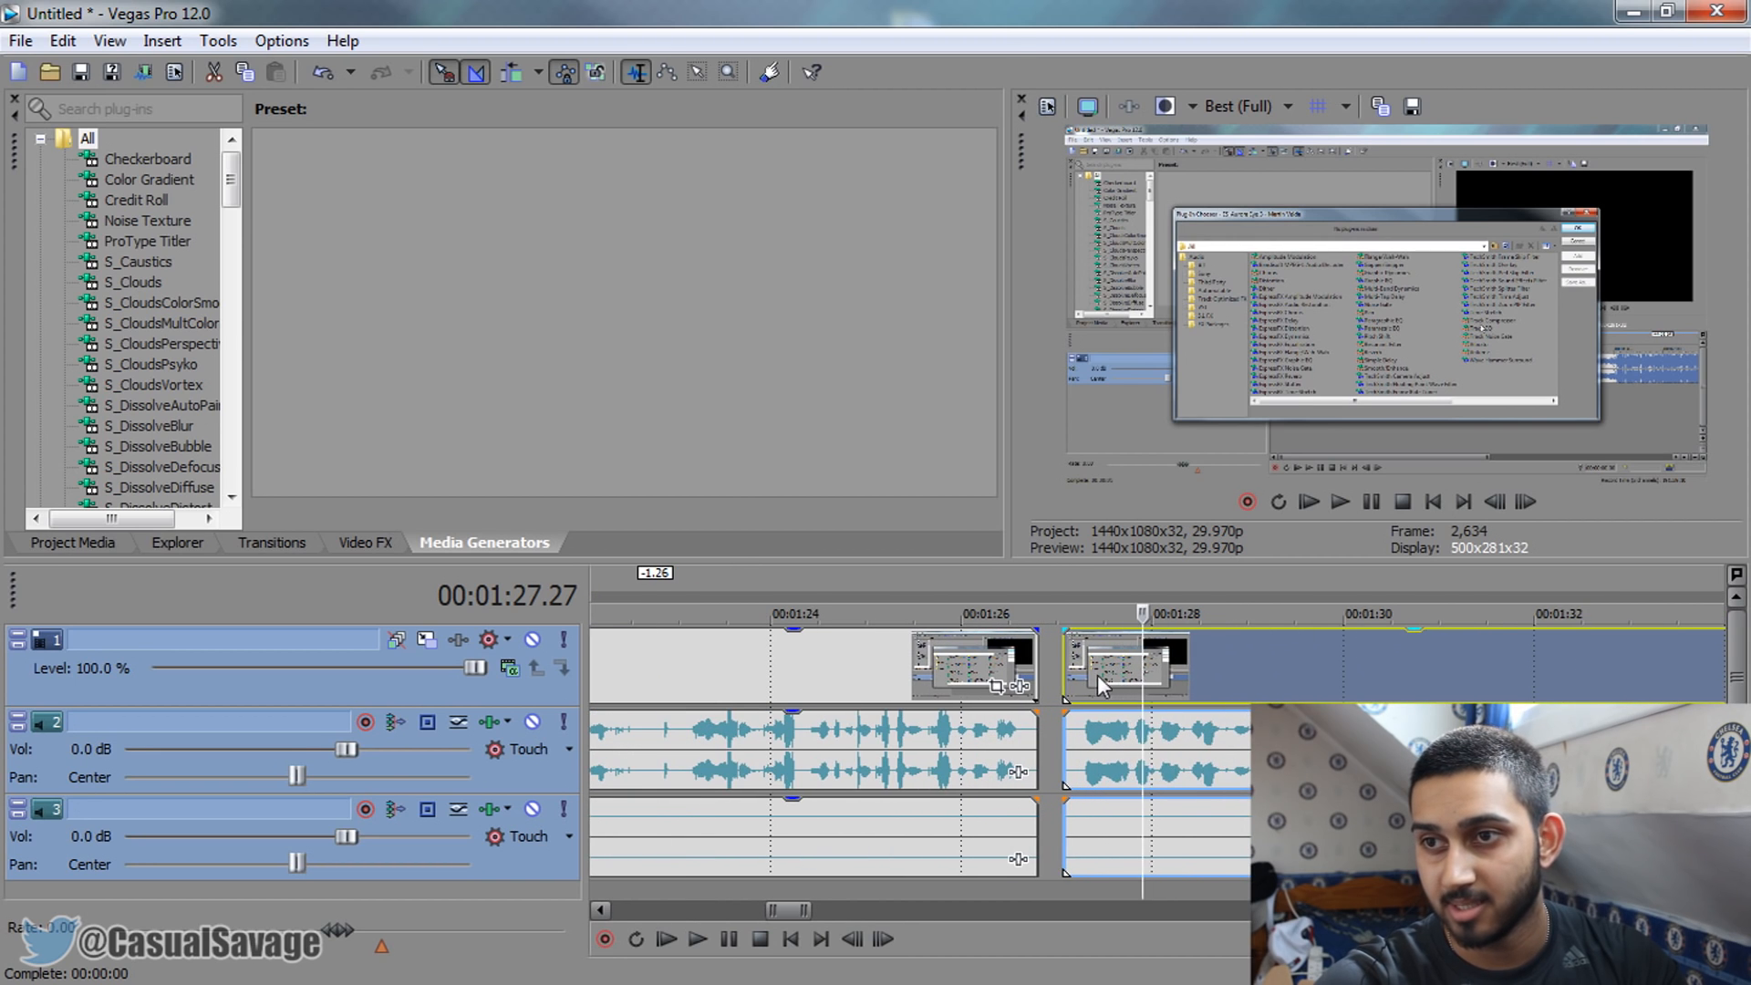
pyautogui.click(824, 672)
pyautogui.scroll(-4, 912, 665)
# Find the spot where the zoom should begin and split the segment on all tracks at 00:01:20.25
pyautogui.click(1049, 665)
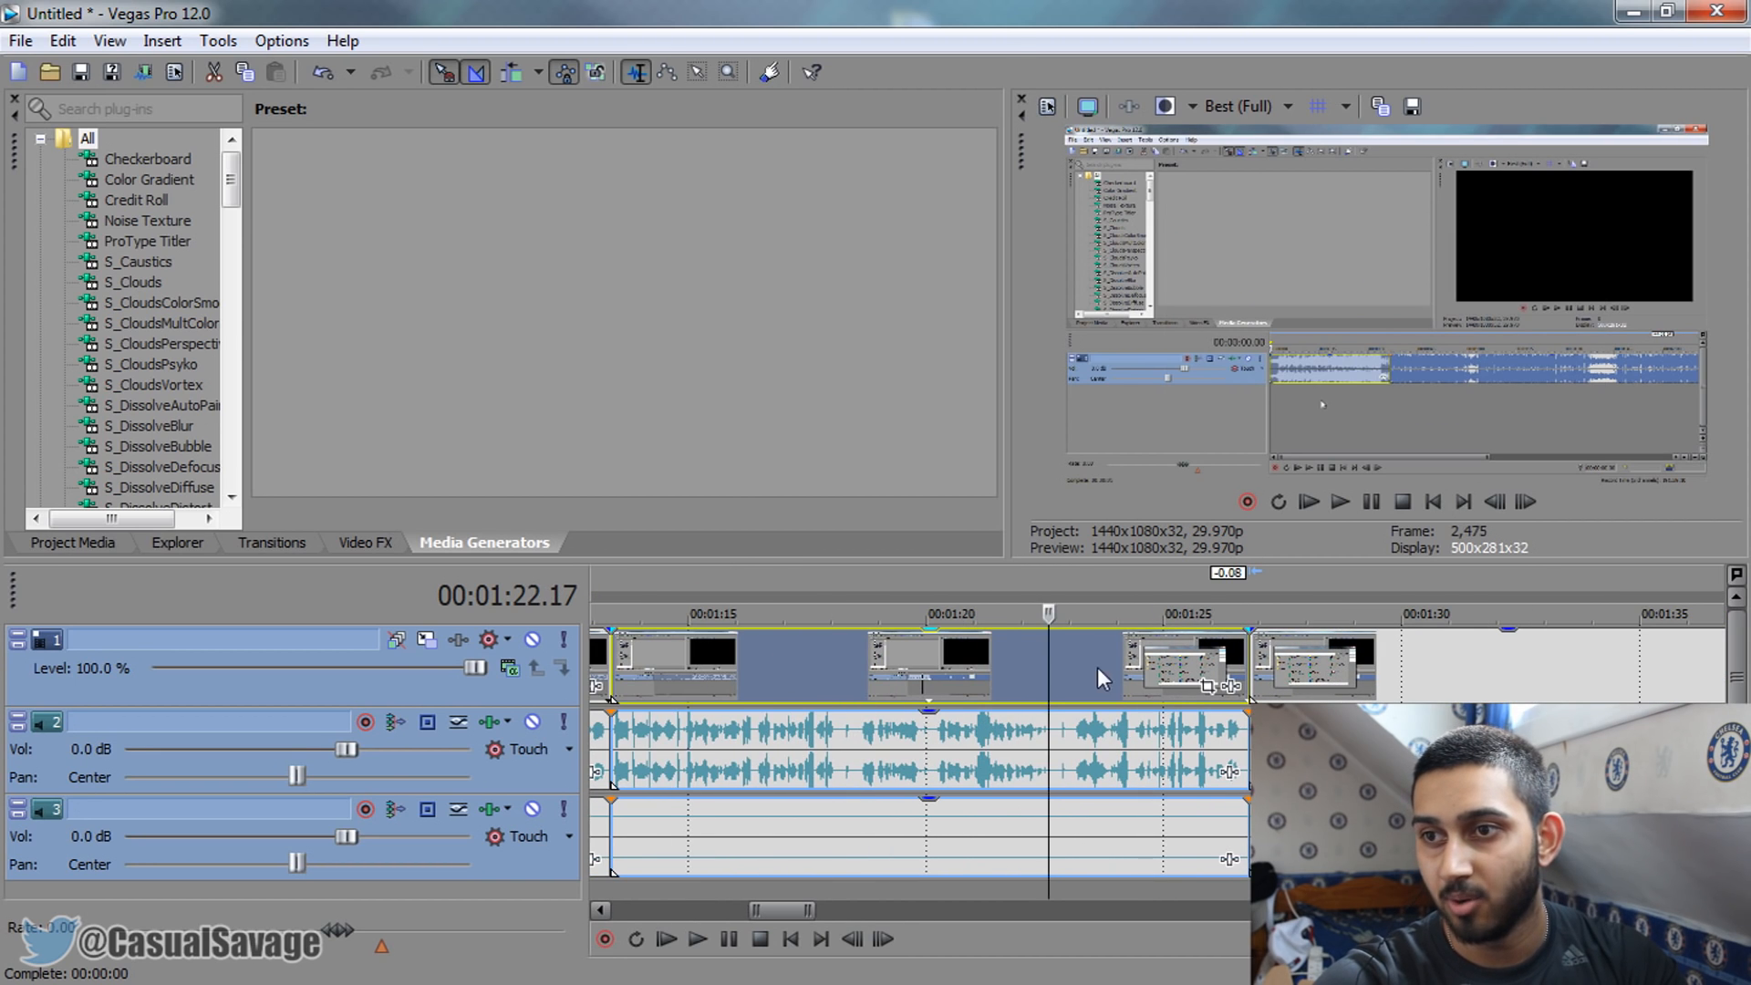
pyautogui.click(1340, 502)
pyautogui.click(1400, 502)
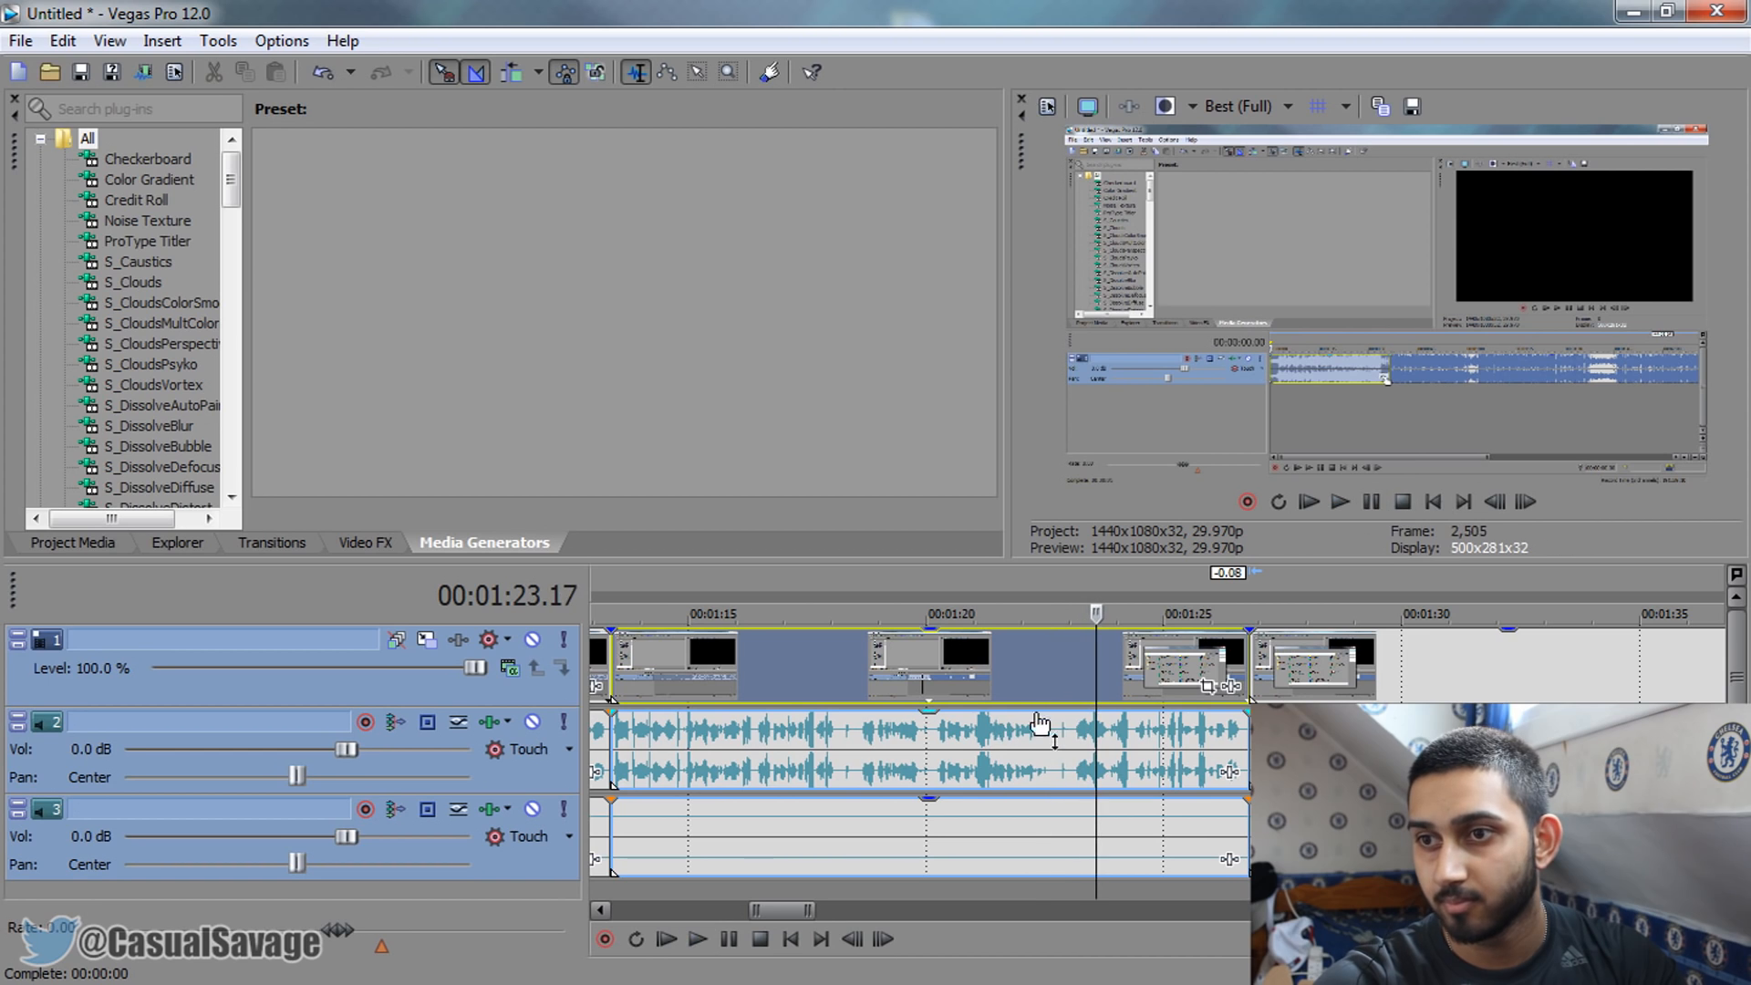
pyautogui.click(983, 681)
pyautogui.click(966, 684)
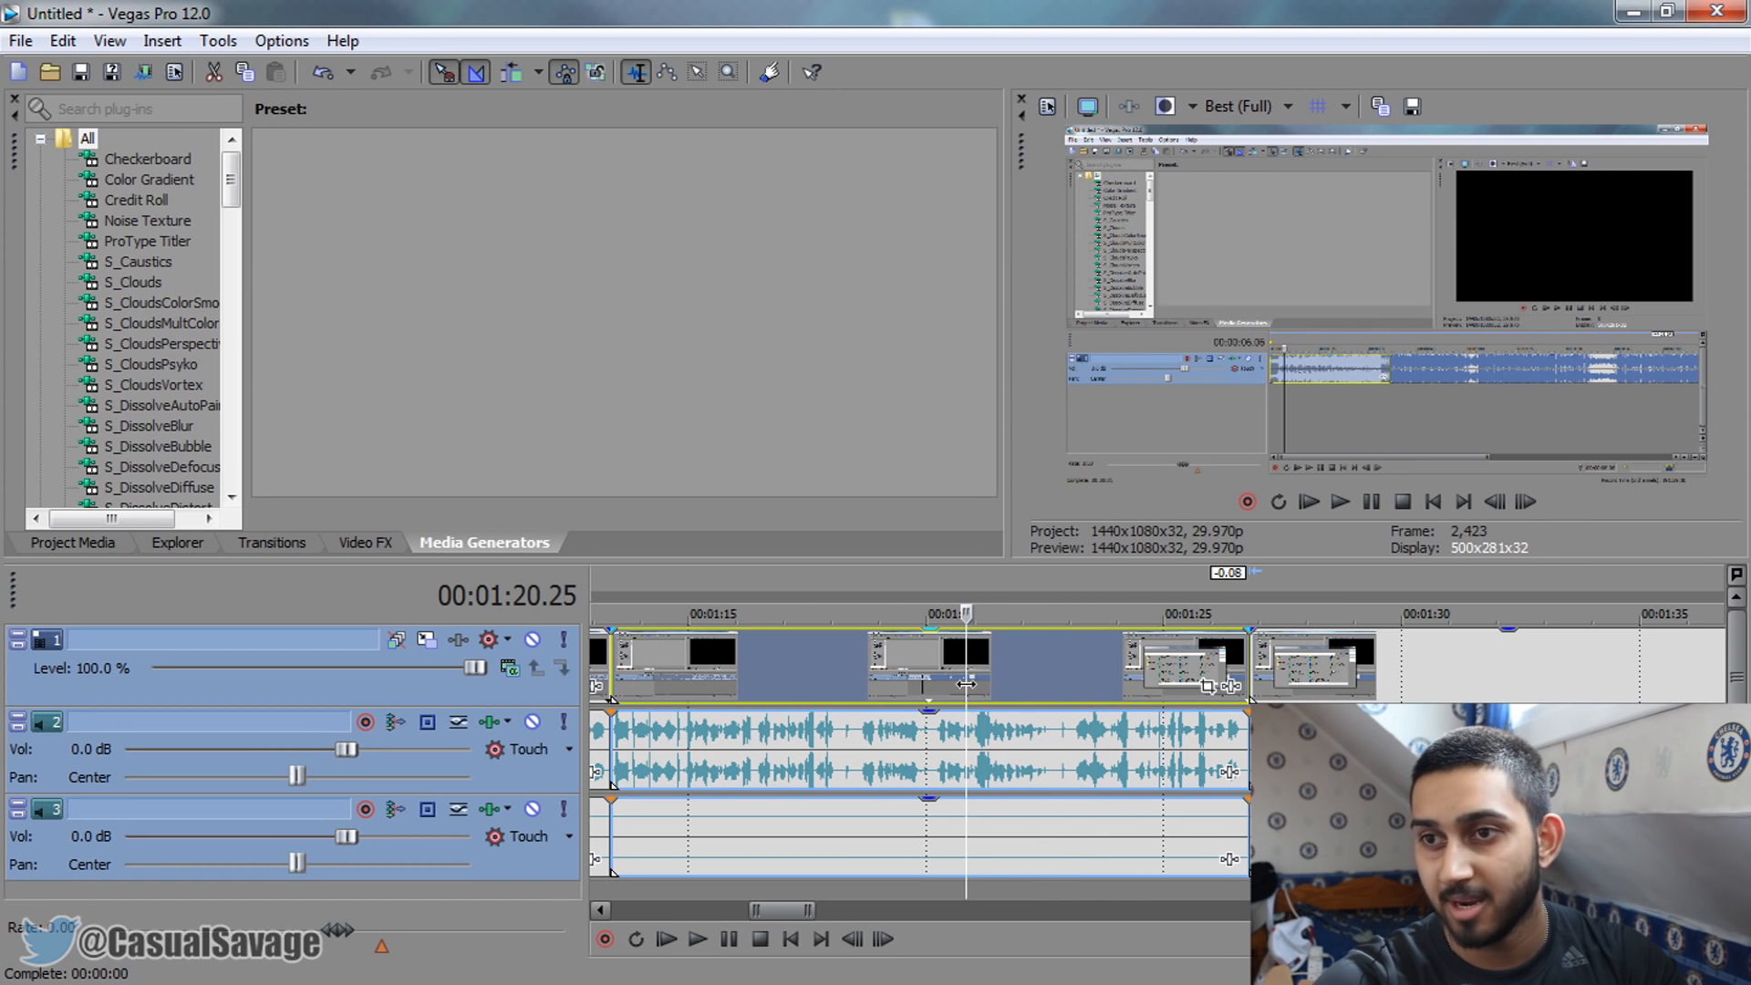
pyautogui.press('s')
pyautogui.click(966, 682)
# At 00:01:22.23, add a Pan/Crop keyframe to the new segment zooming onto the recorded timeline, 618 × 349, centred at 606.3, 510.5
pyautogui.click(1043, 679)
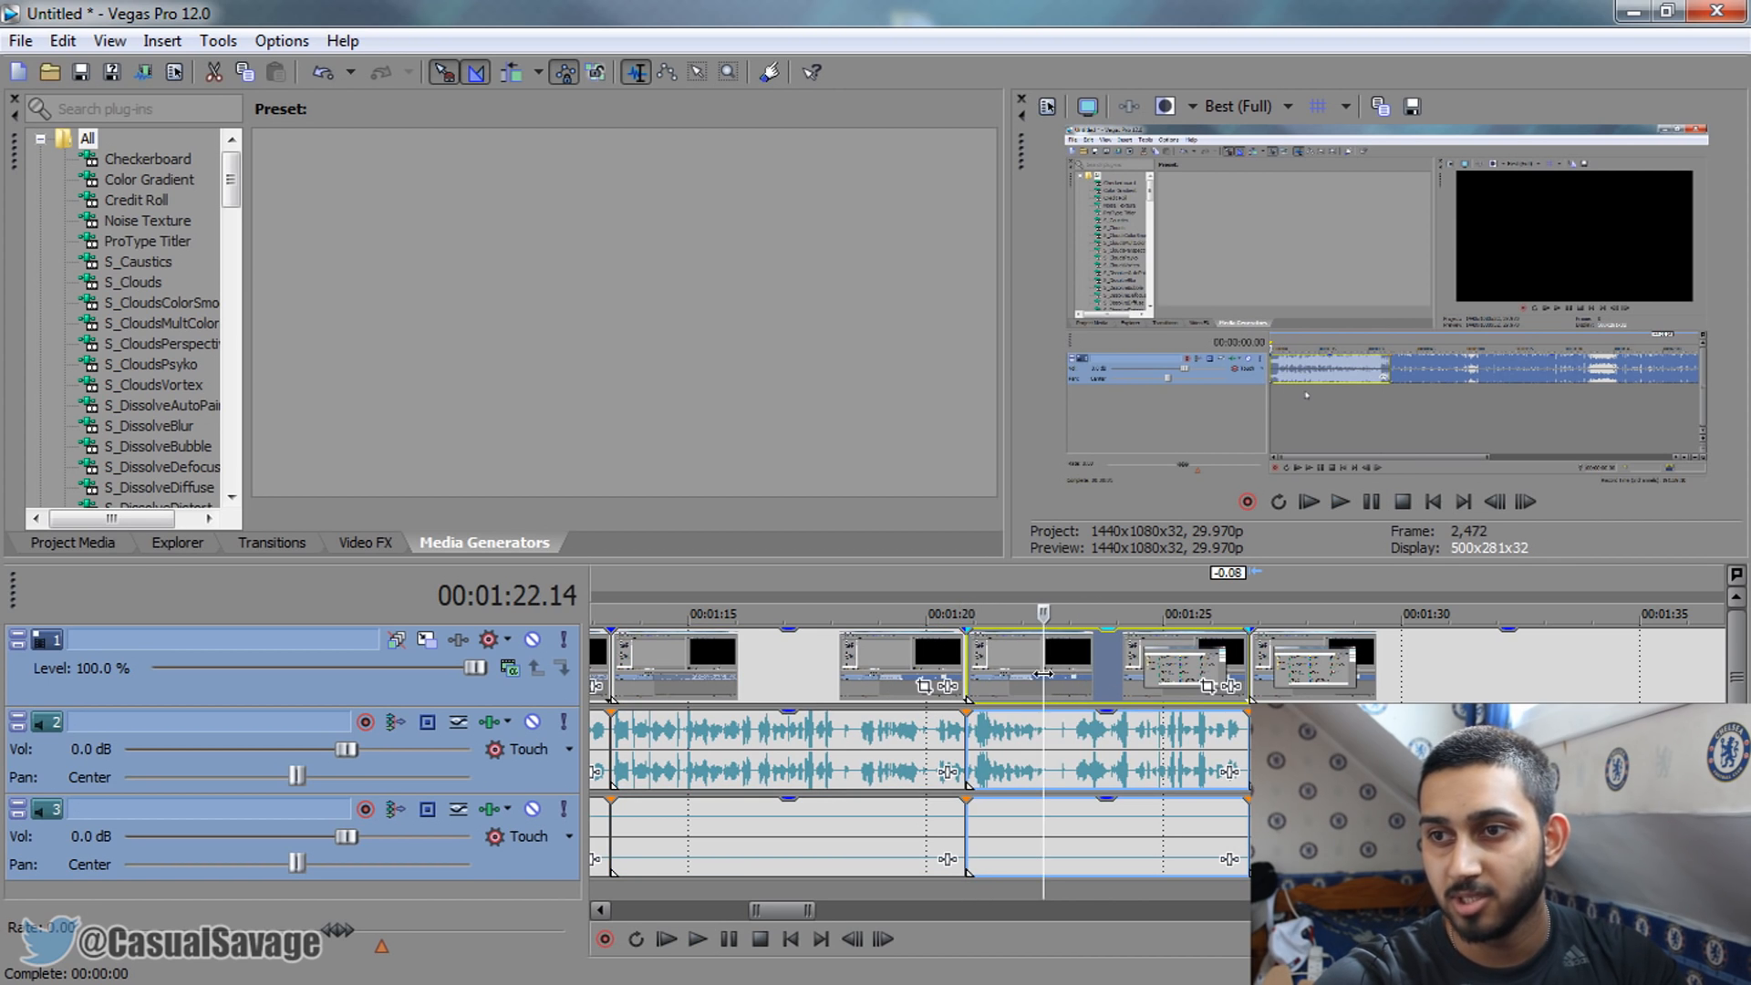
pyautogui.click(1065, 685)
pyautogui.click(1059, 684)
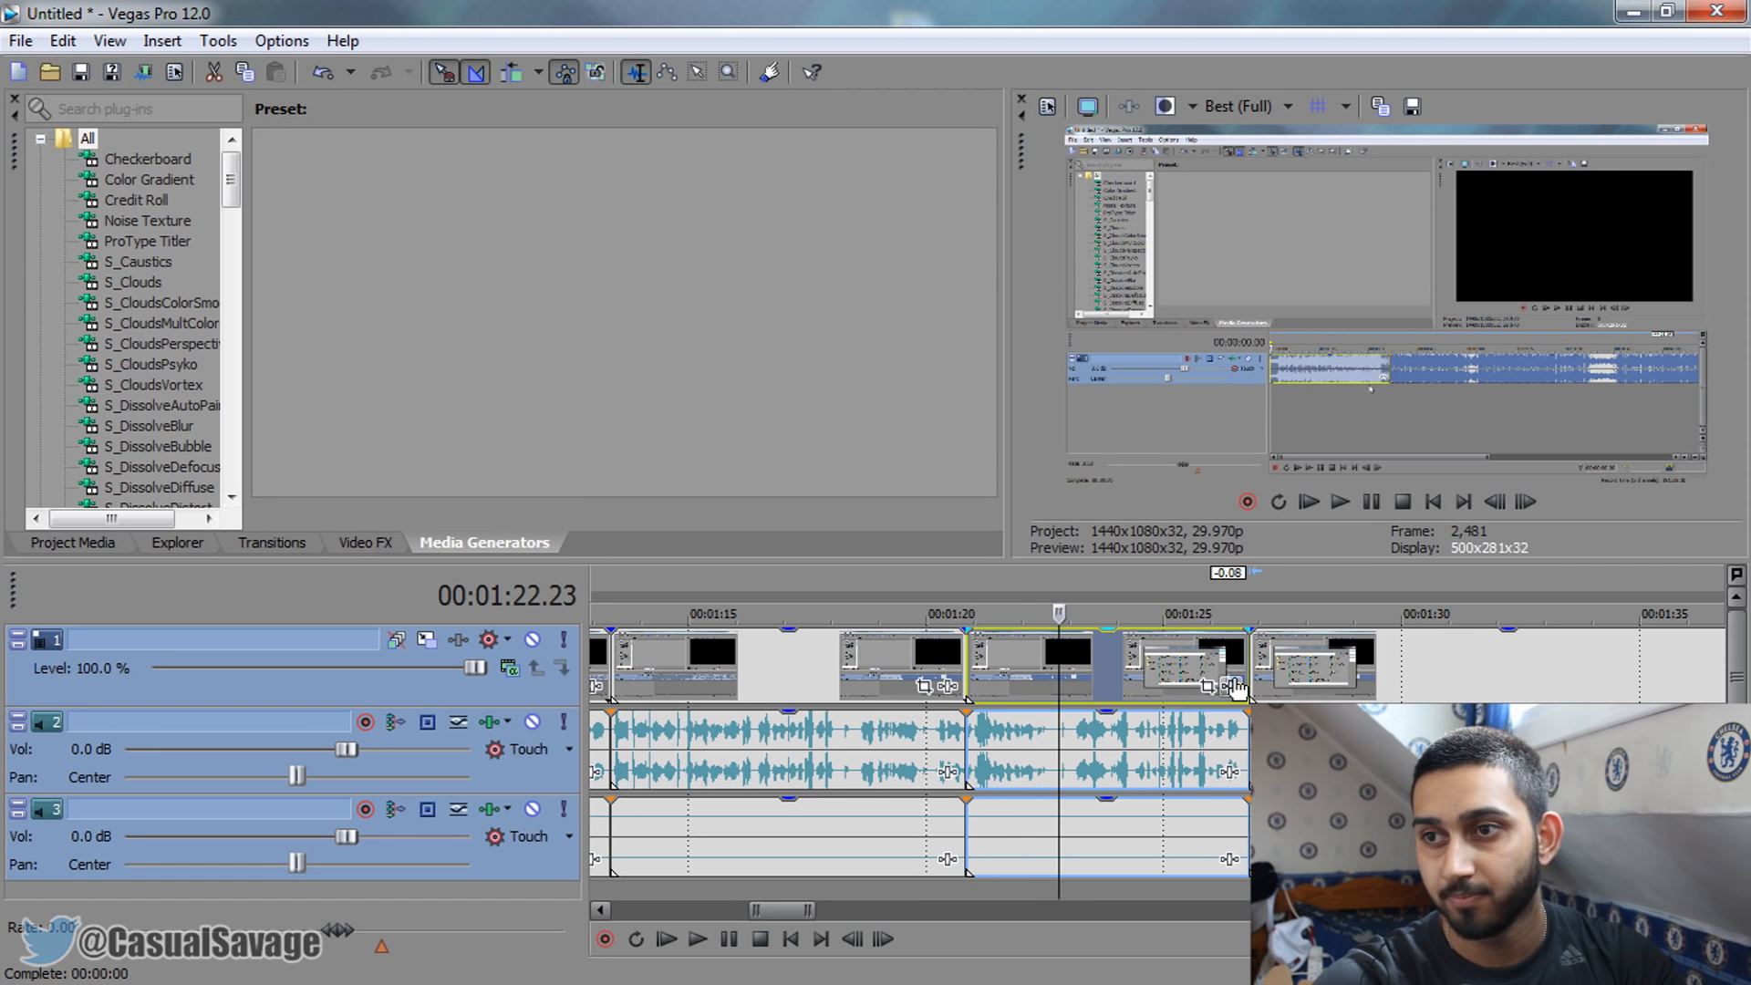
pyautogui.click(1208, 686)
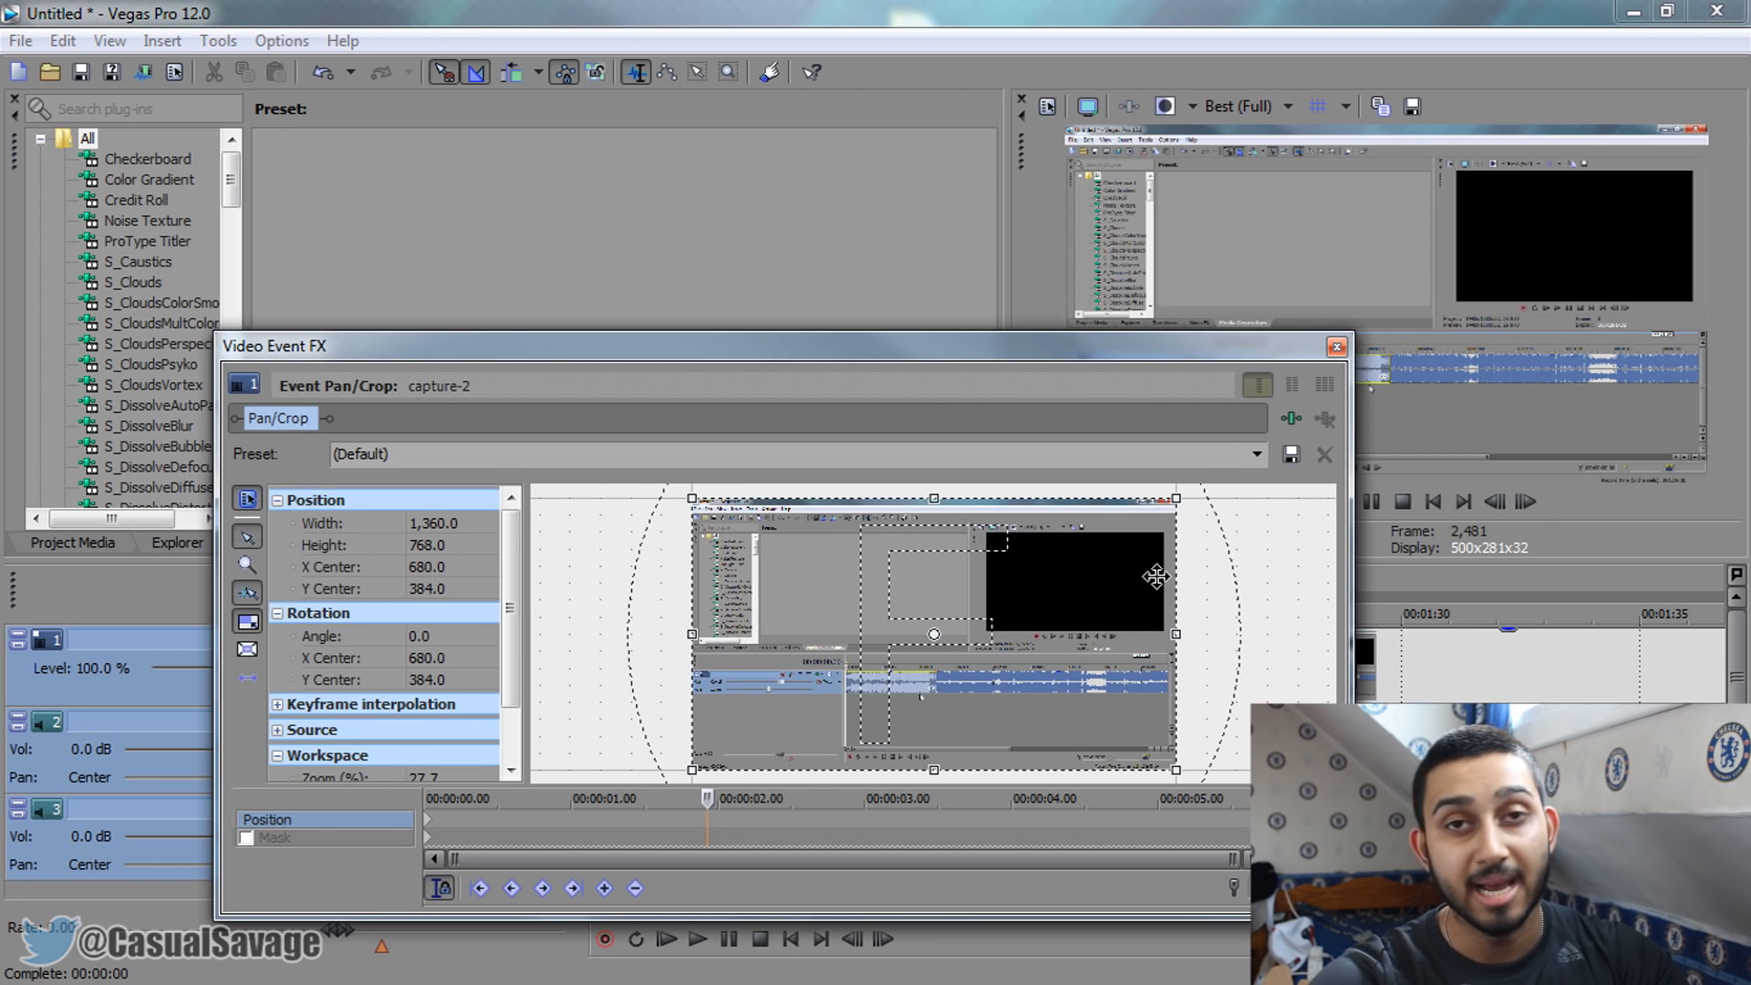
pyautogui.click(440, 889)
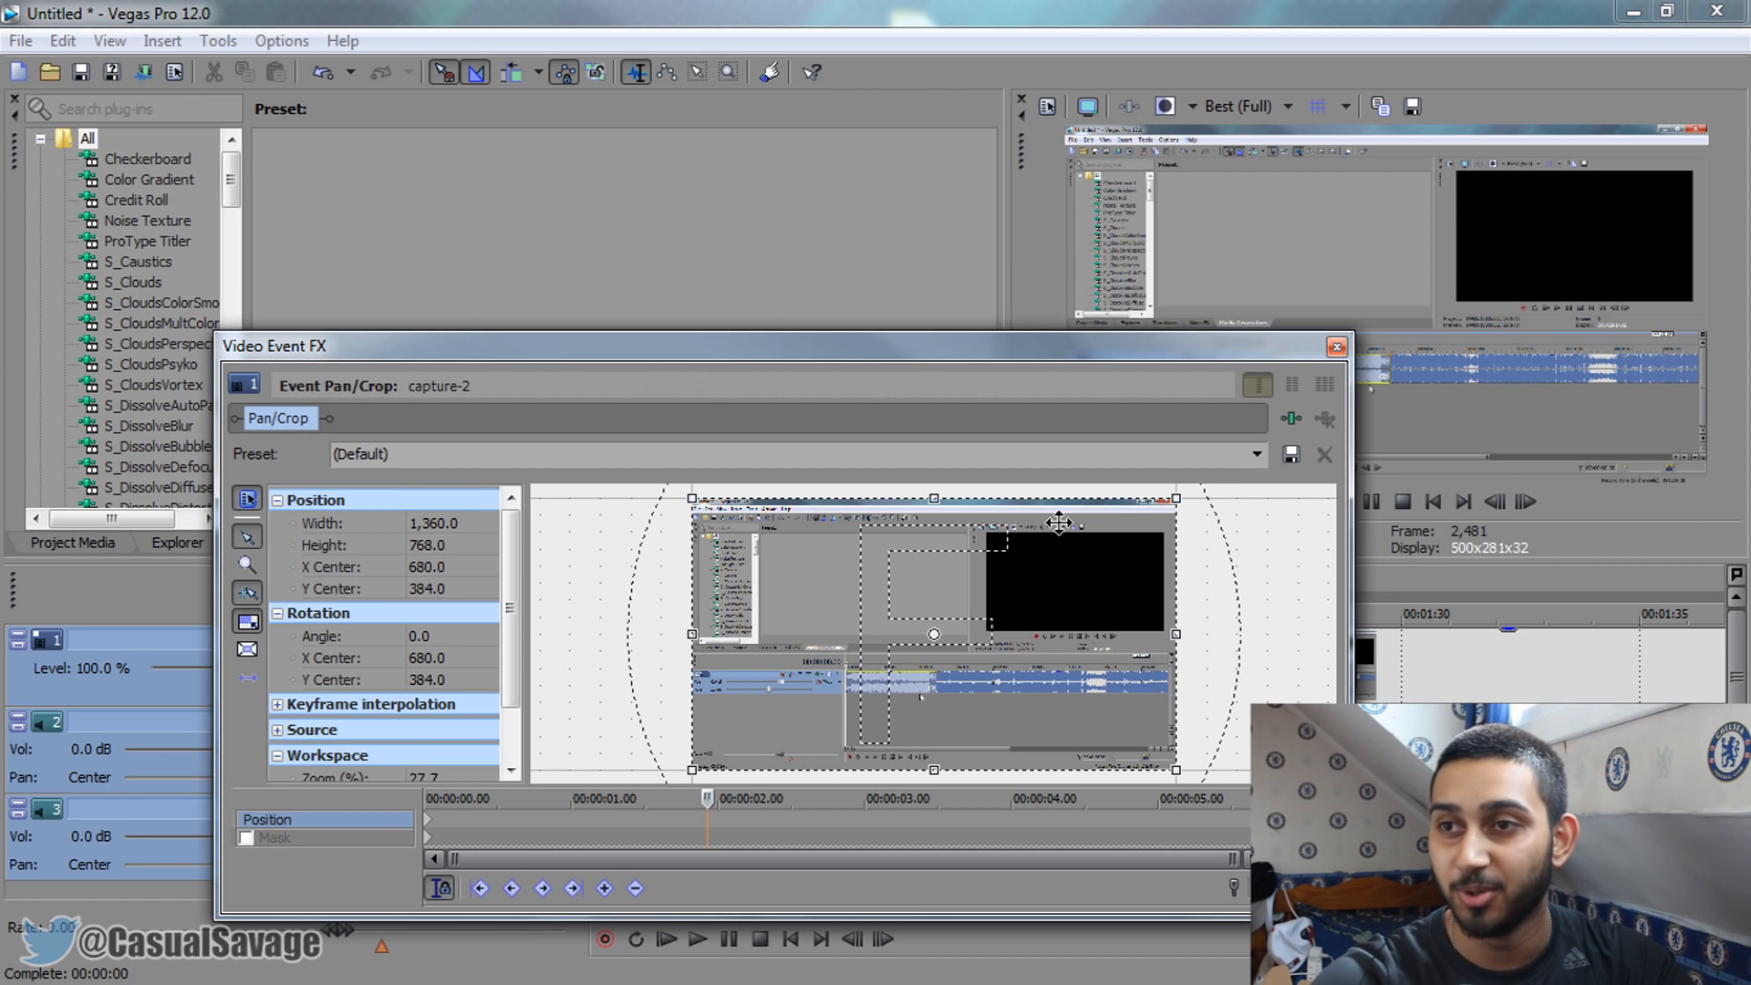
pyautogui.moveTo(1152, 520); pyautogui.dragTo(1023, 620)
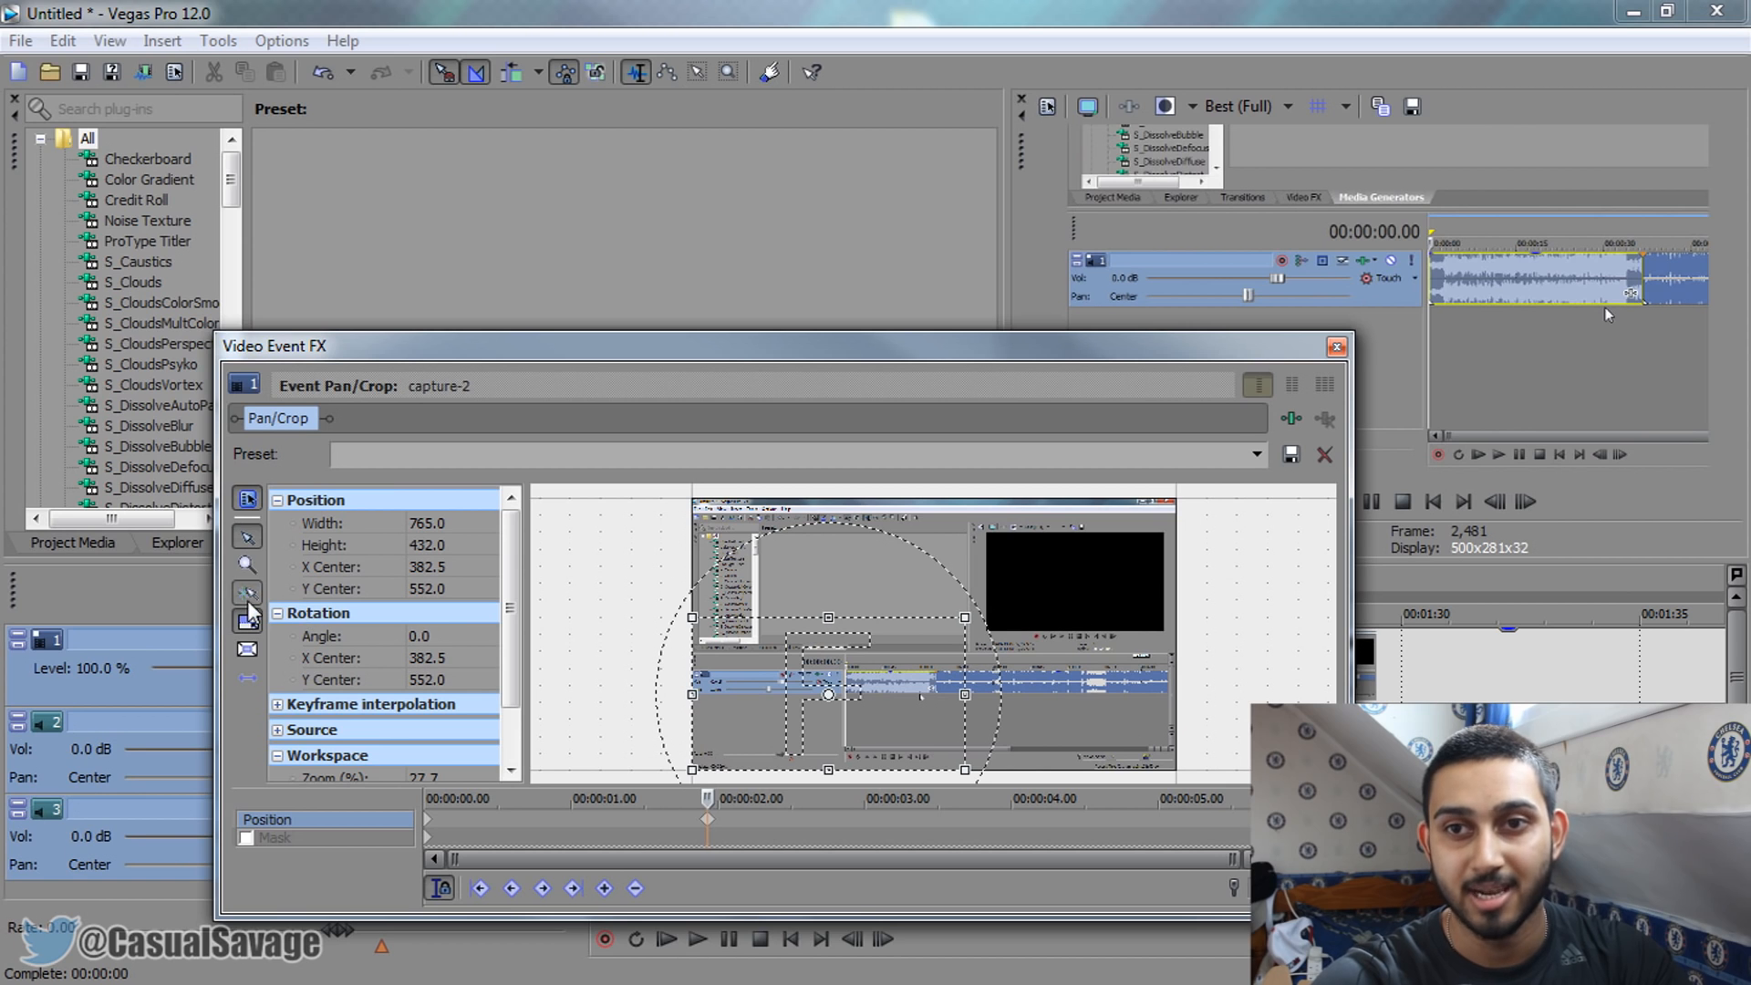
pyautogui.moveTo(881, 722); pyautogui.dragTo(965, 701)
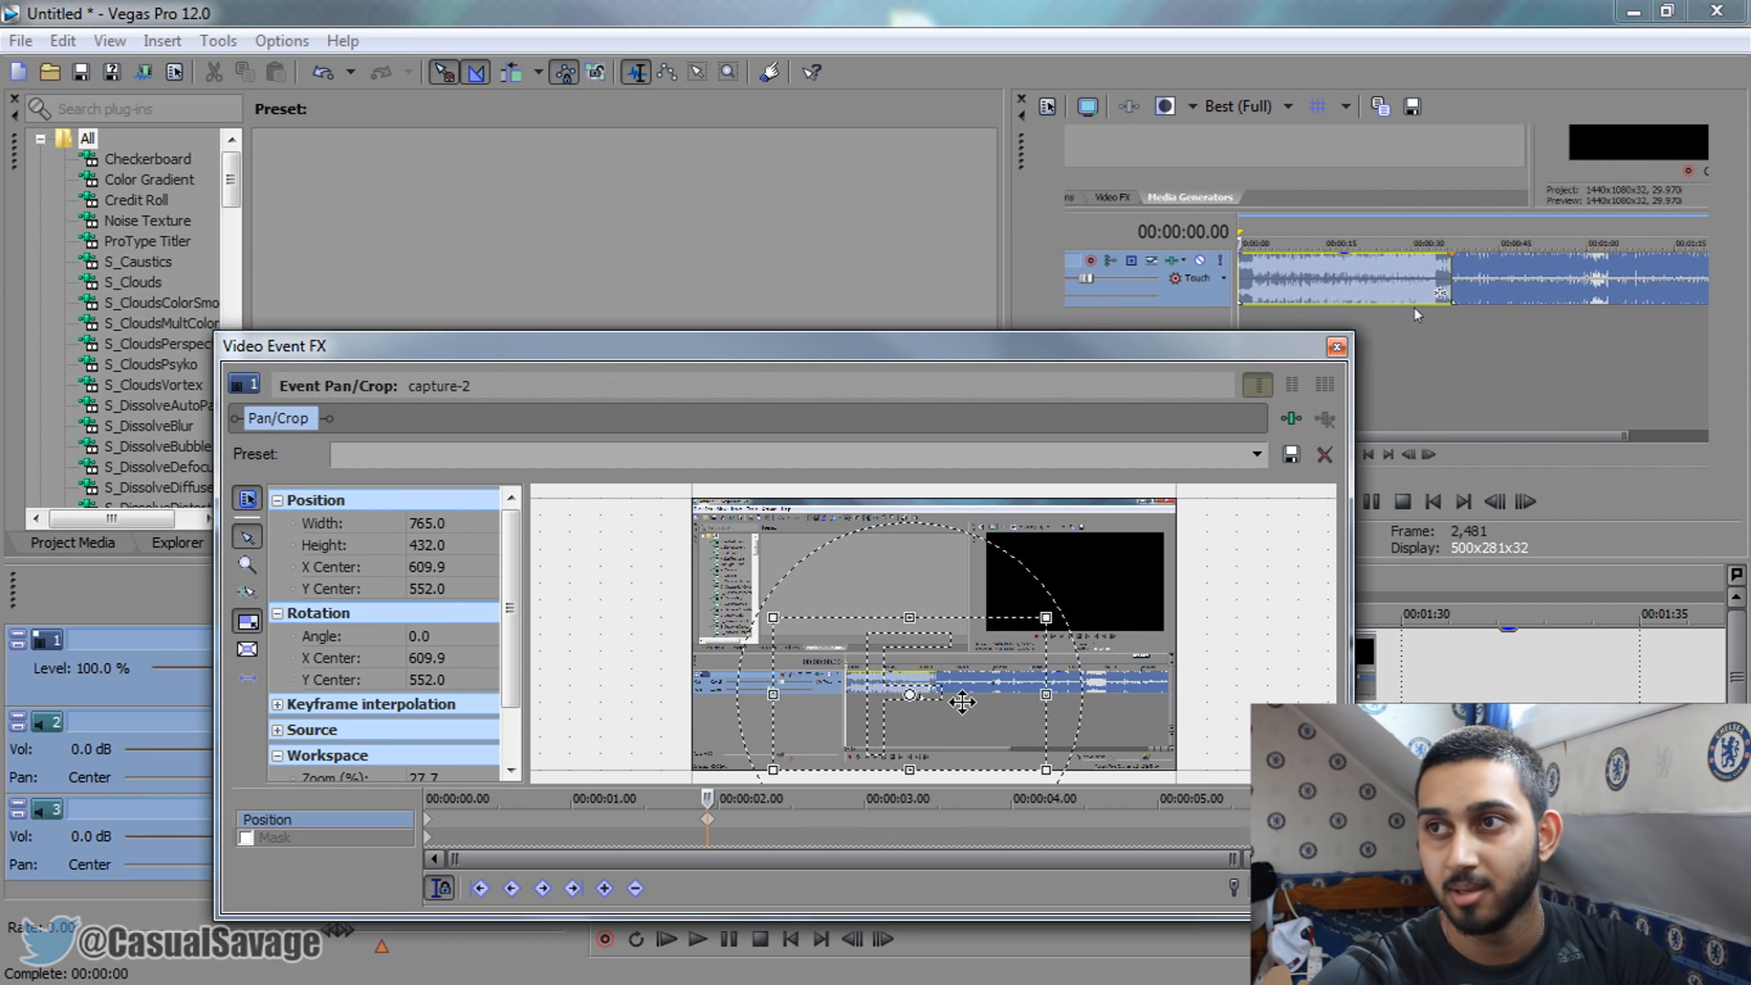
pyautogui.moveTo(912, 764); pyautogui.dragTo(914, 736)
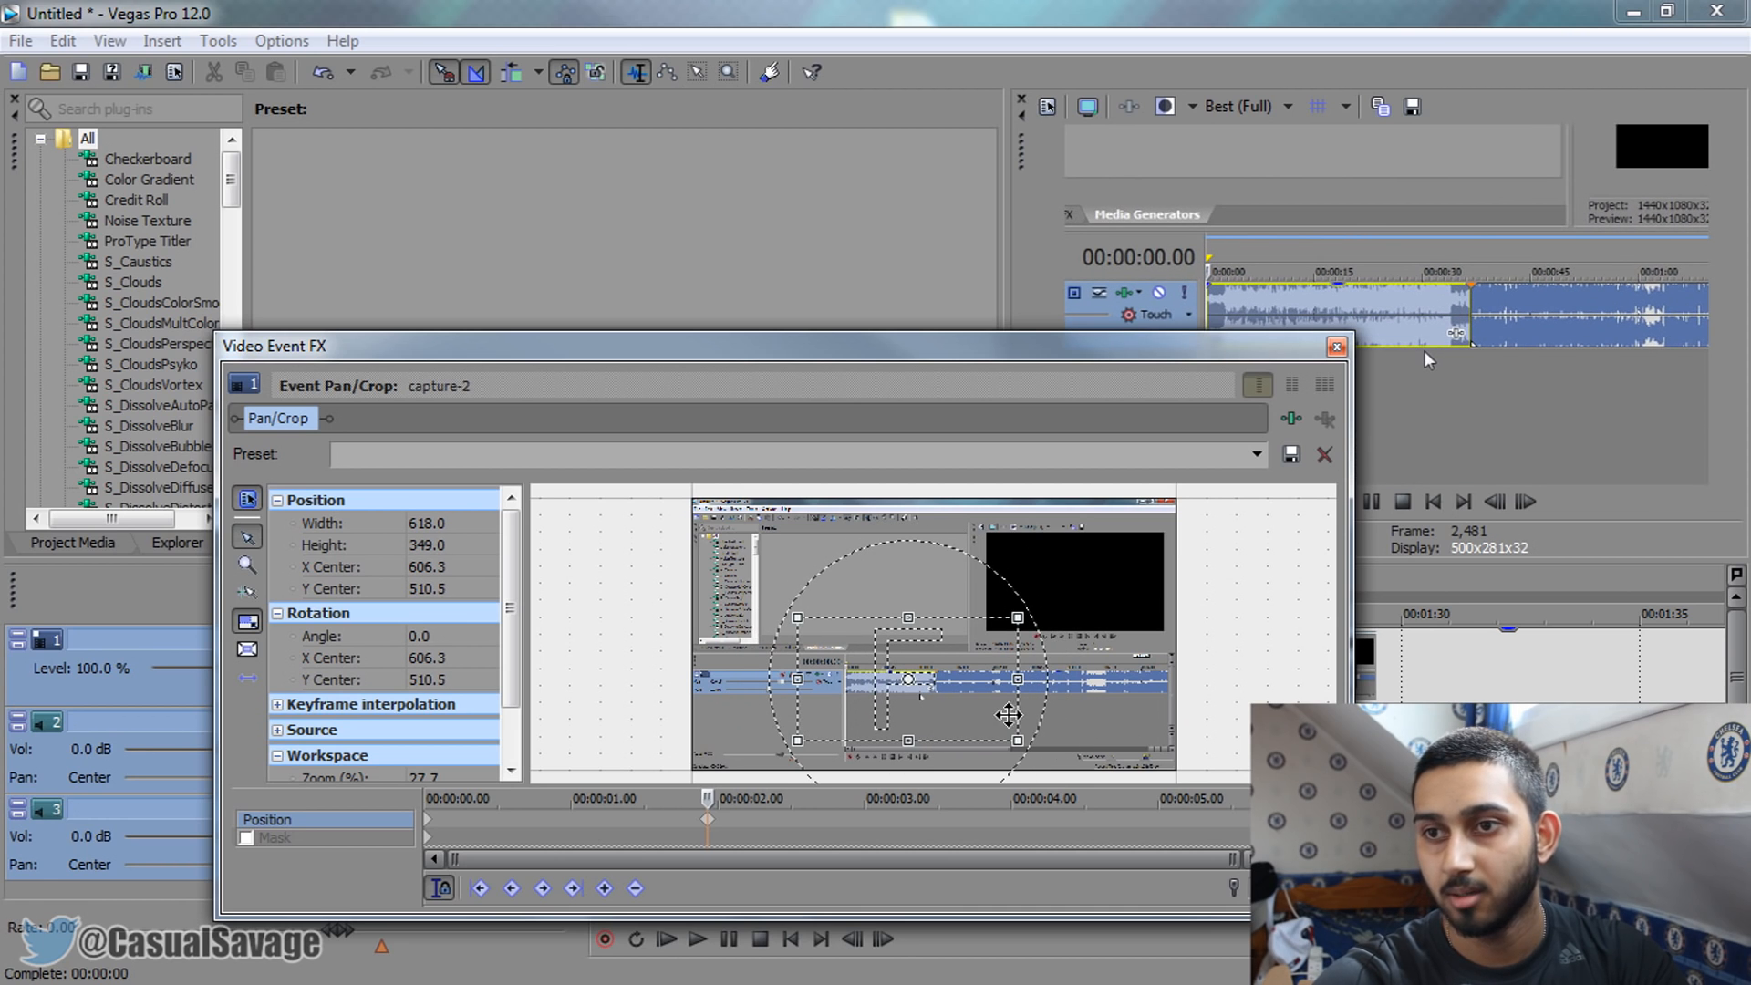
pyautogui.click(1337, 346)
# Preview the zoom and add a Pan/Crop keyframe at 00:00:03.28 within the segment that holds the zoomed framing
pyautogui.click(976, 773)
pyautogui.click(1341, 502)
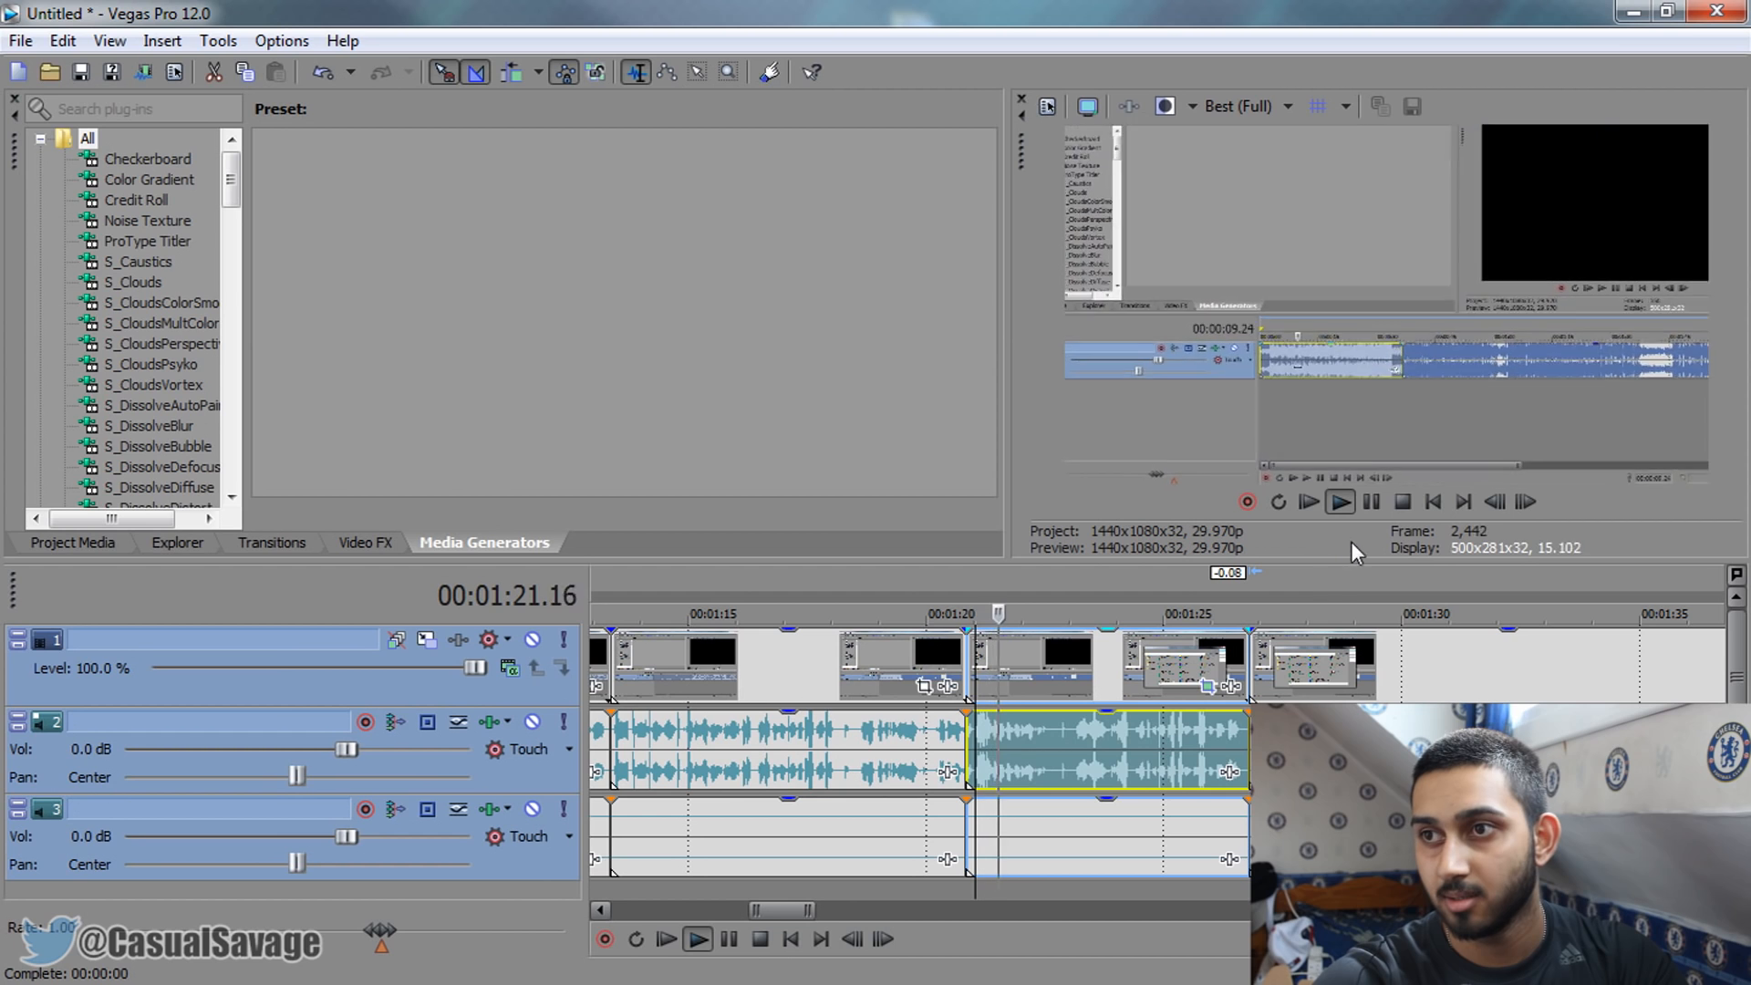
pyautogui.click(1372, 500)
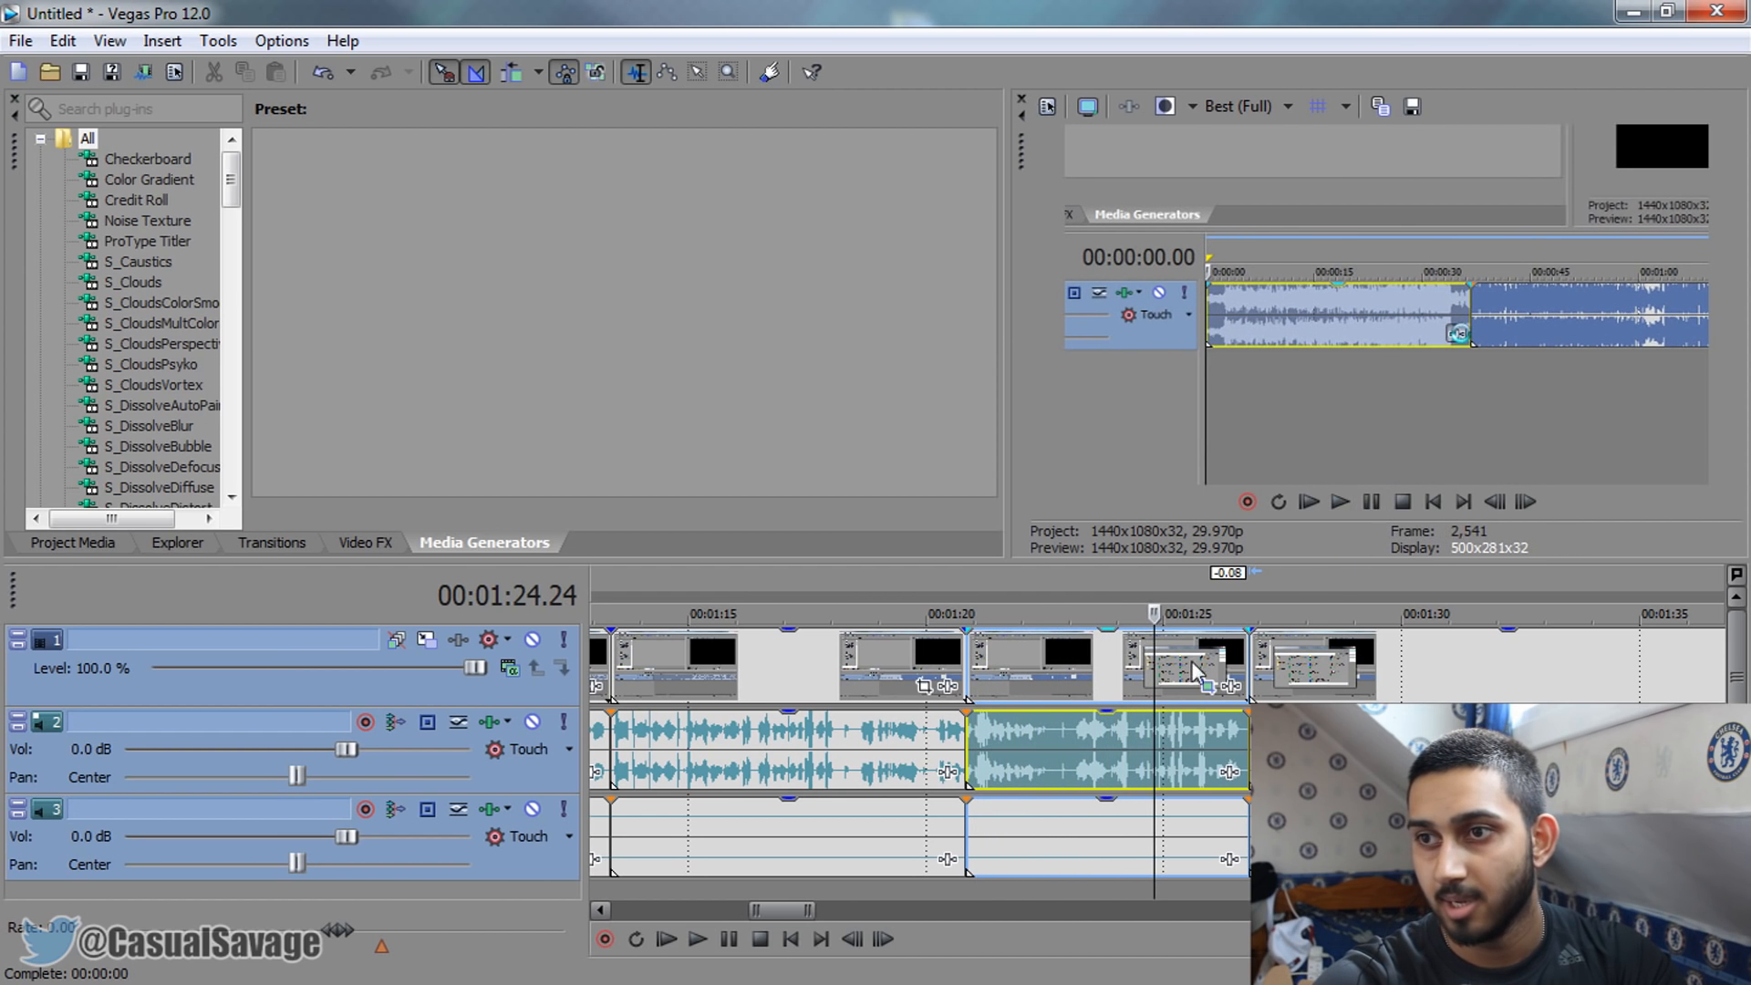
pyautogui.click(1217, 687)
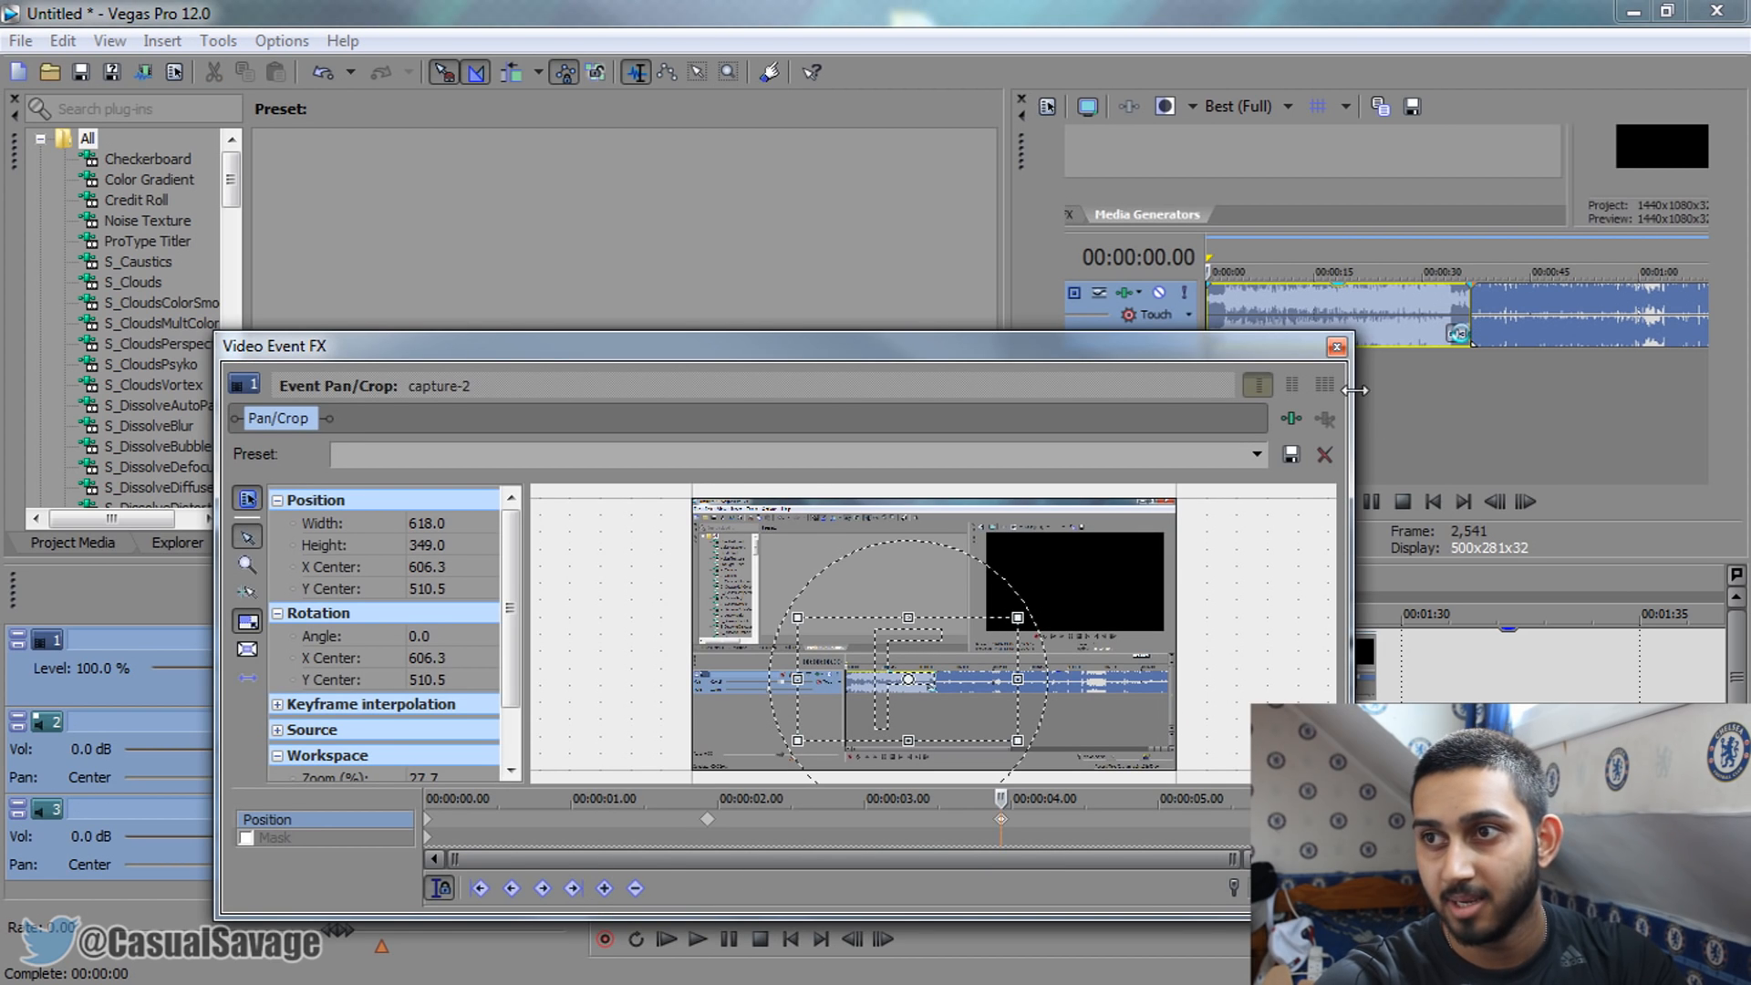
pyautogui.moveTo(1078, 352); pyautogui.dragTo(950, 360)
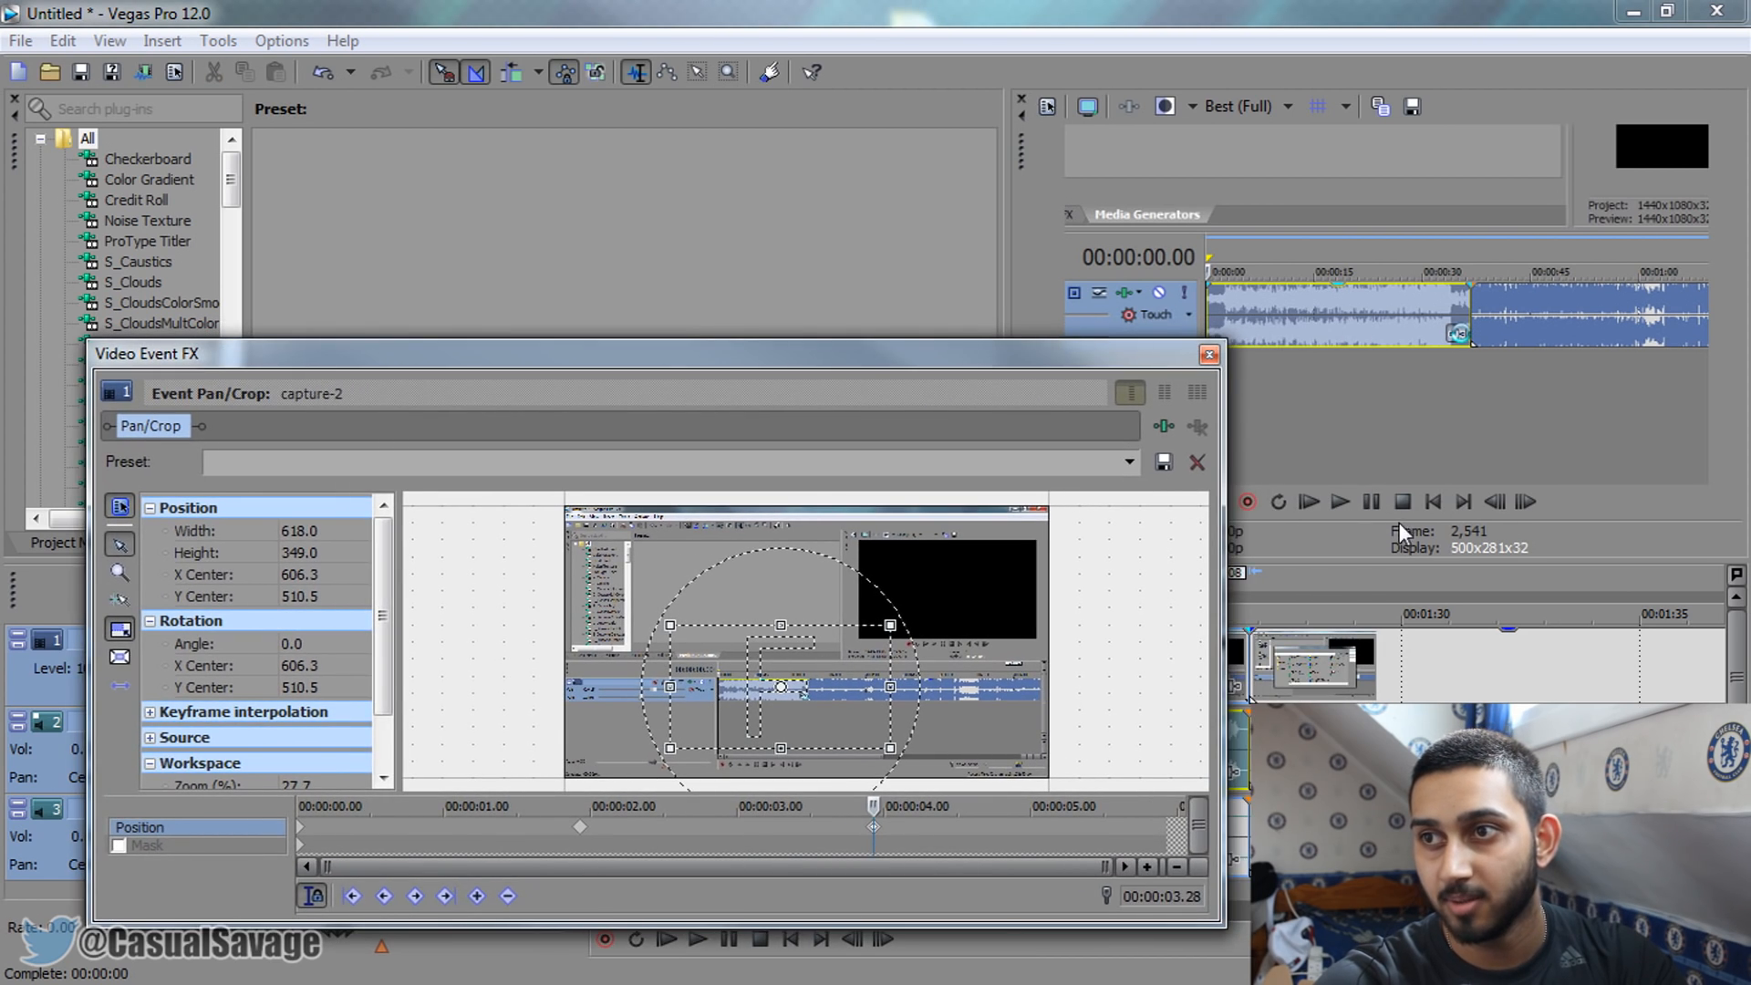
# Add a Pan/Crop keyframe at 00:00:04.29 framing the Plug-In Chooser window, about 899.3 × 507.8, centred at 679.6, 412.9
pyautogui.click(1385, 505)
pyautogui.click(1385, 505)
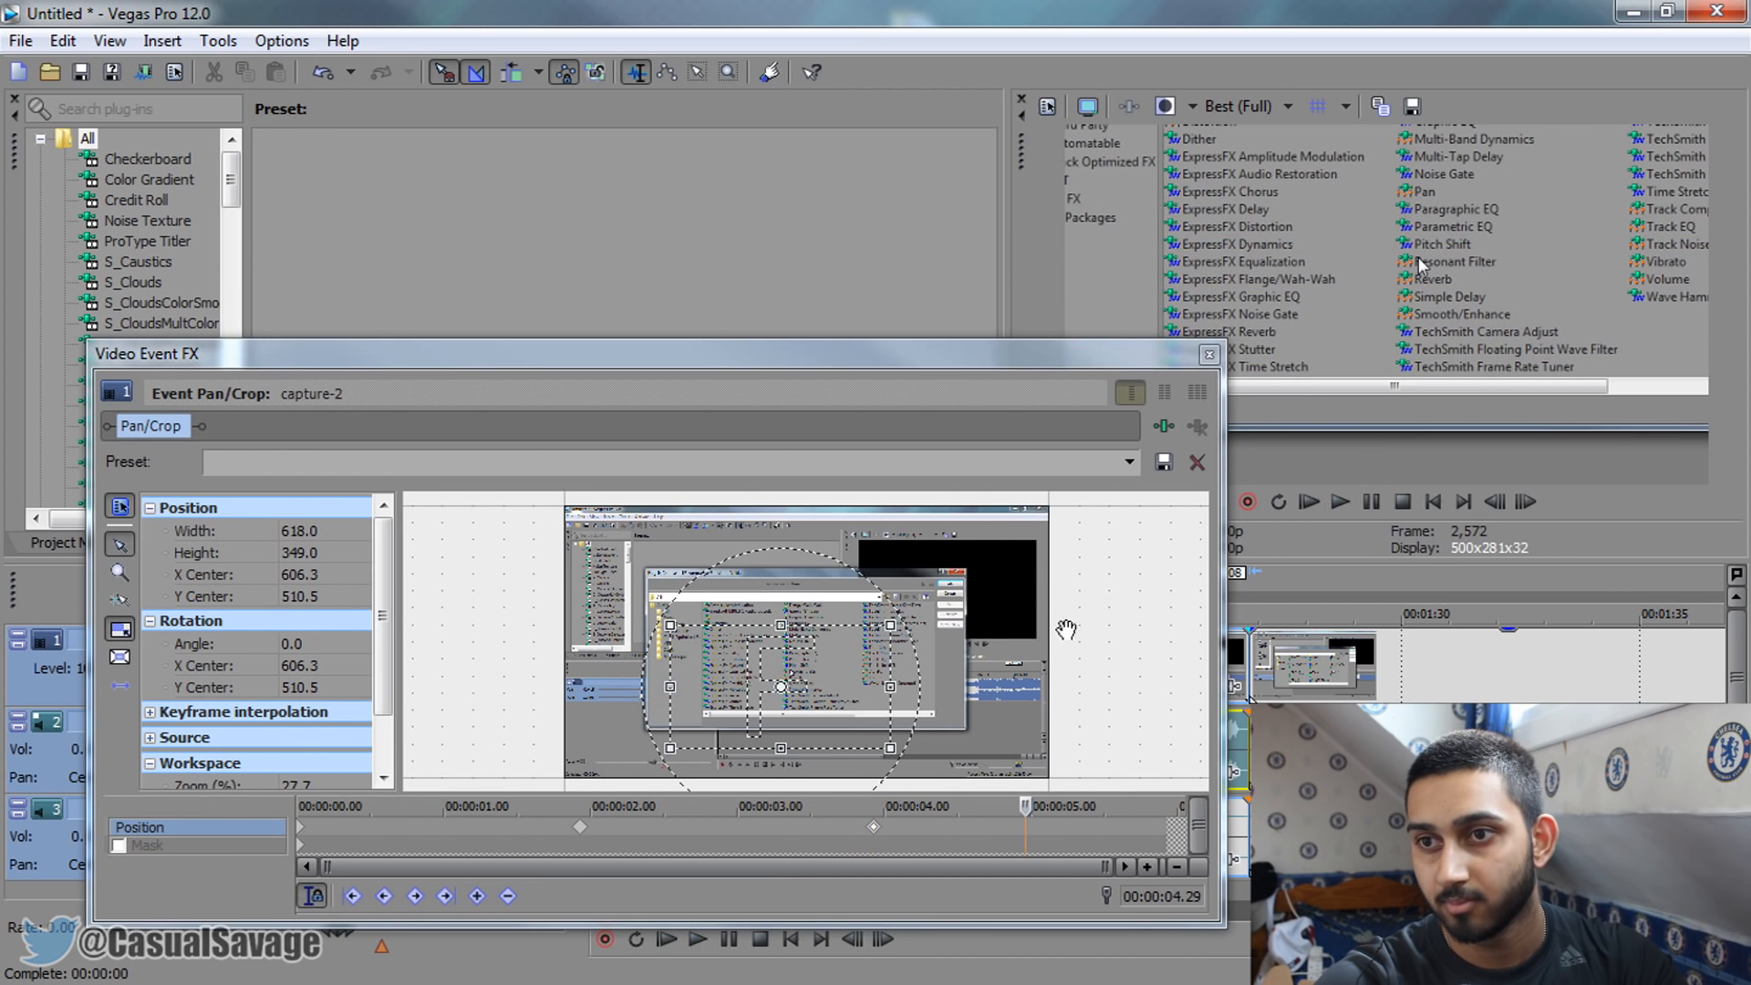
pyautogui.moveTo(864, 680); pyautogui.dragTo(839, 680)
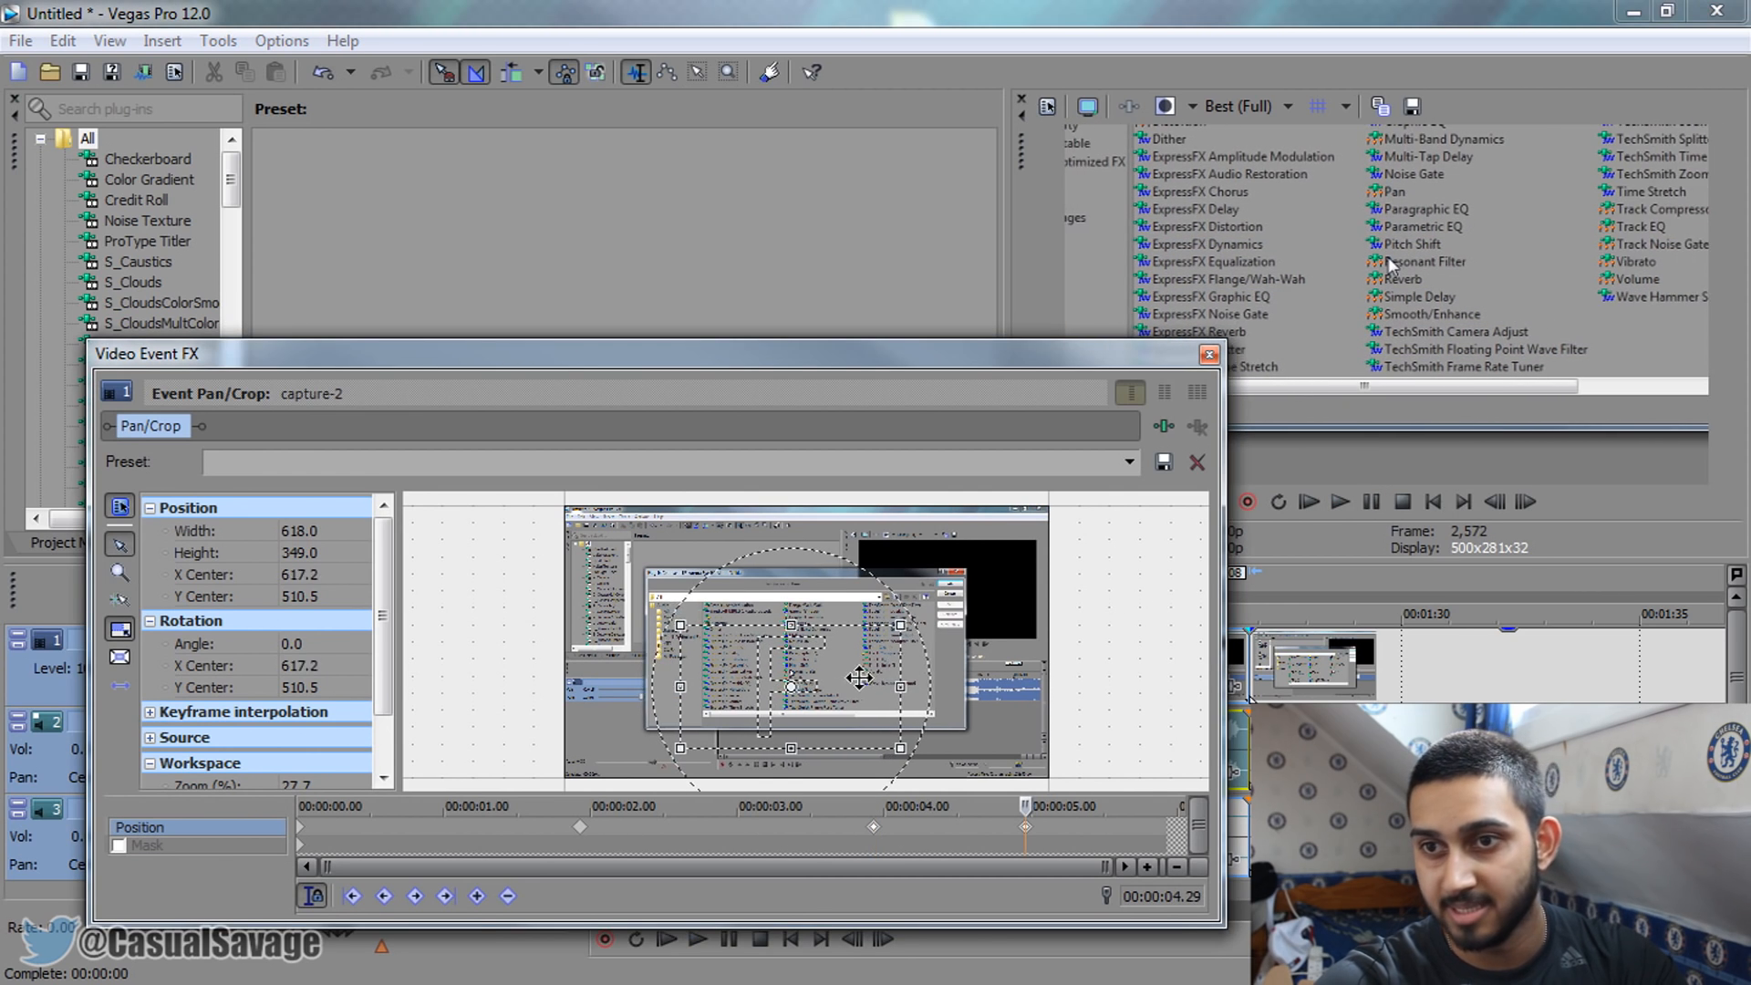
pyautogui.moveTo(869, 620); pyautogui.dragTo(993, 563)
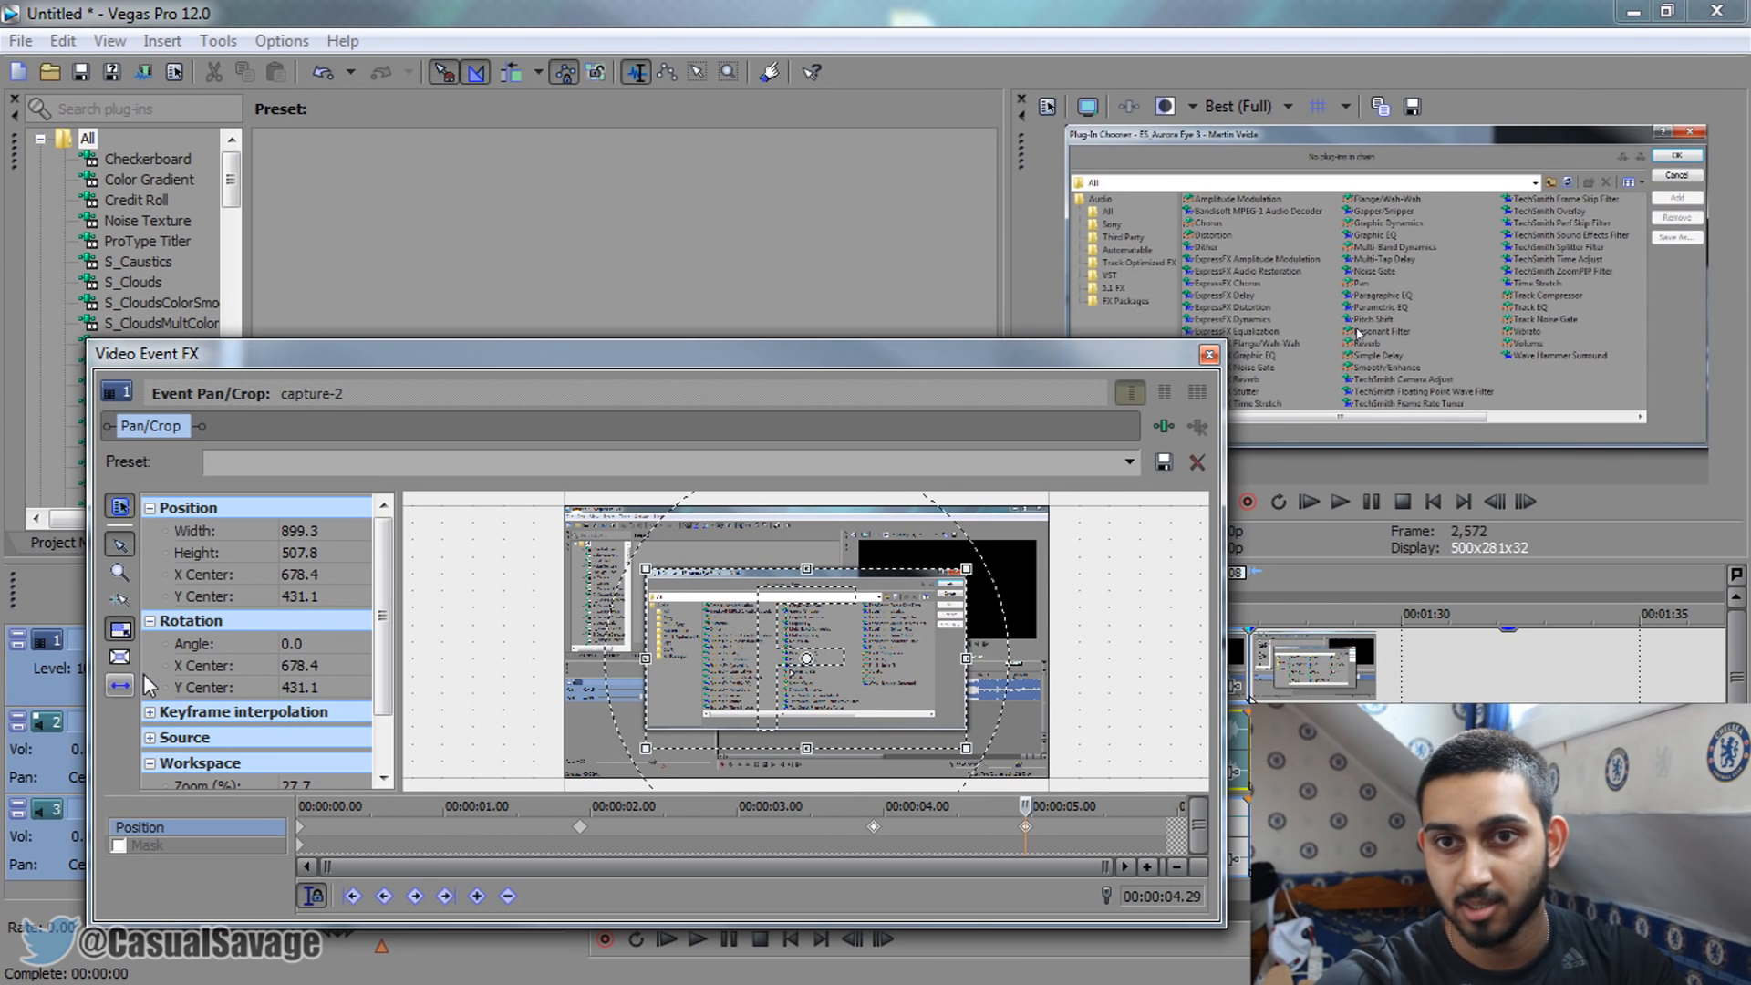
pyautogui.moveTo(868, 689); pyautogui.dragTo(804, 723)
pyautogui.scroll(3, 806, 725)
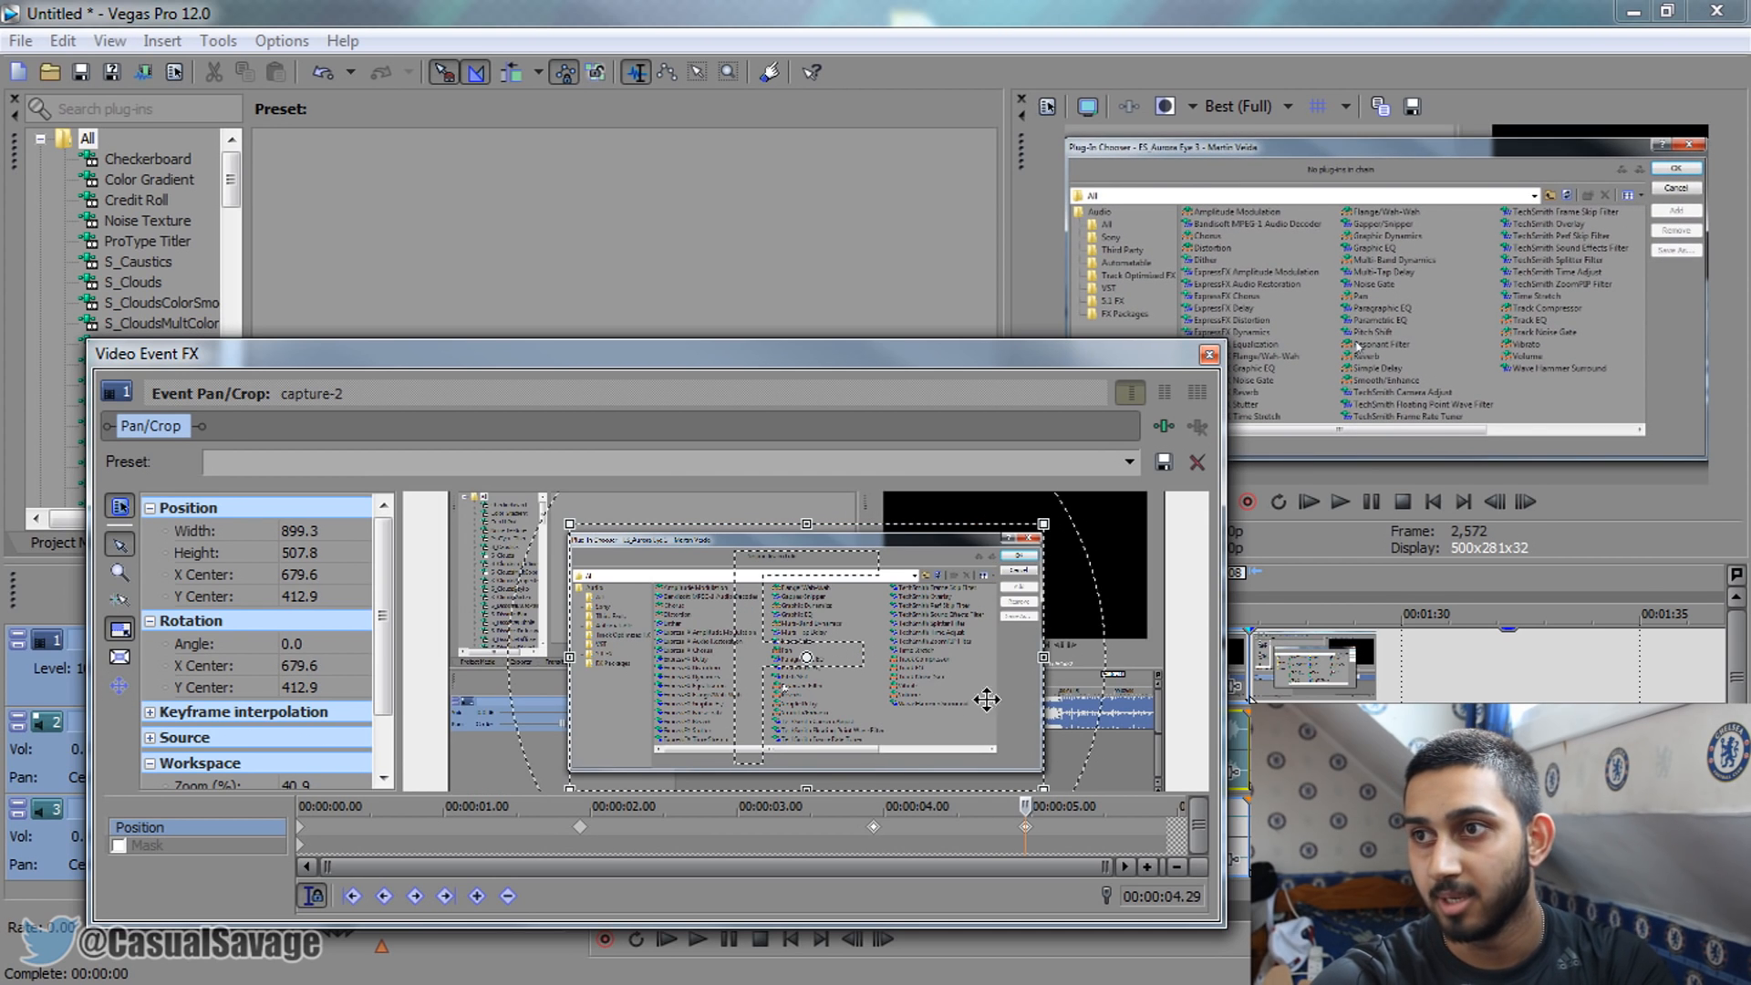
pyautogui.click(1210, 354)
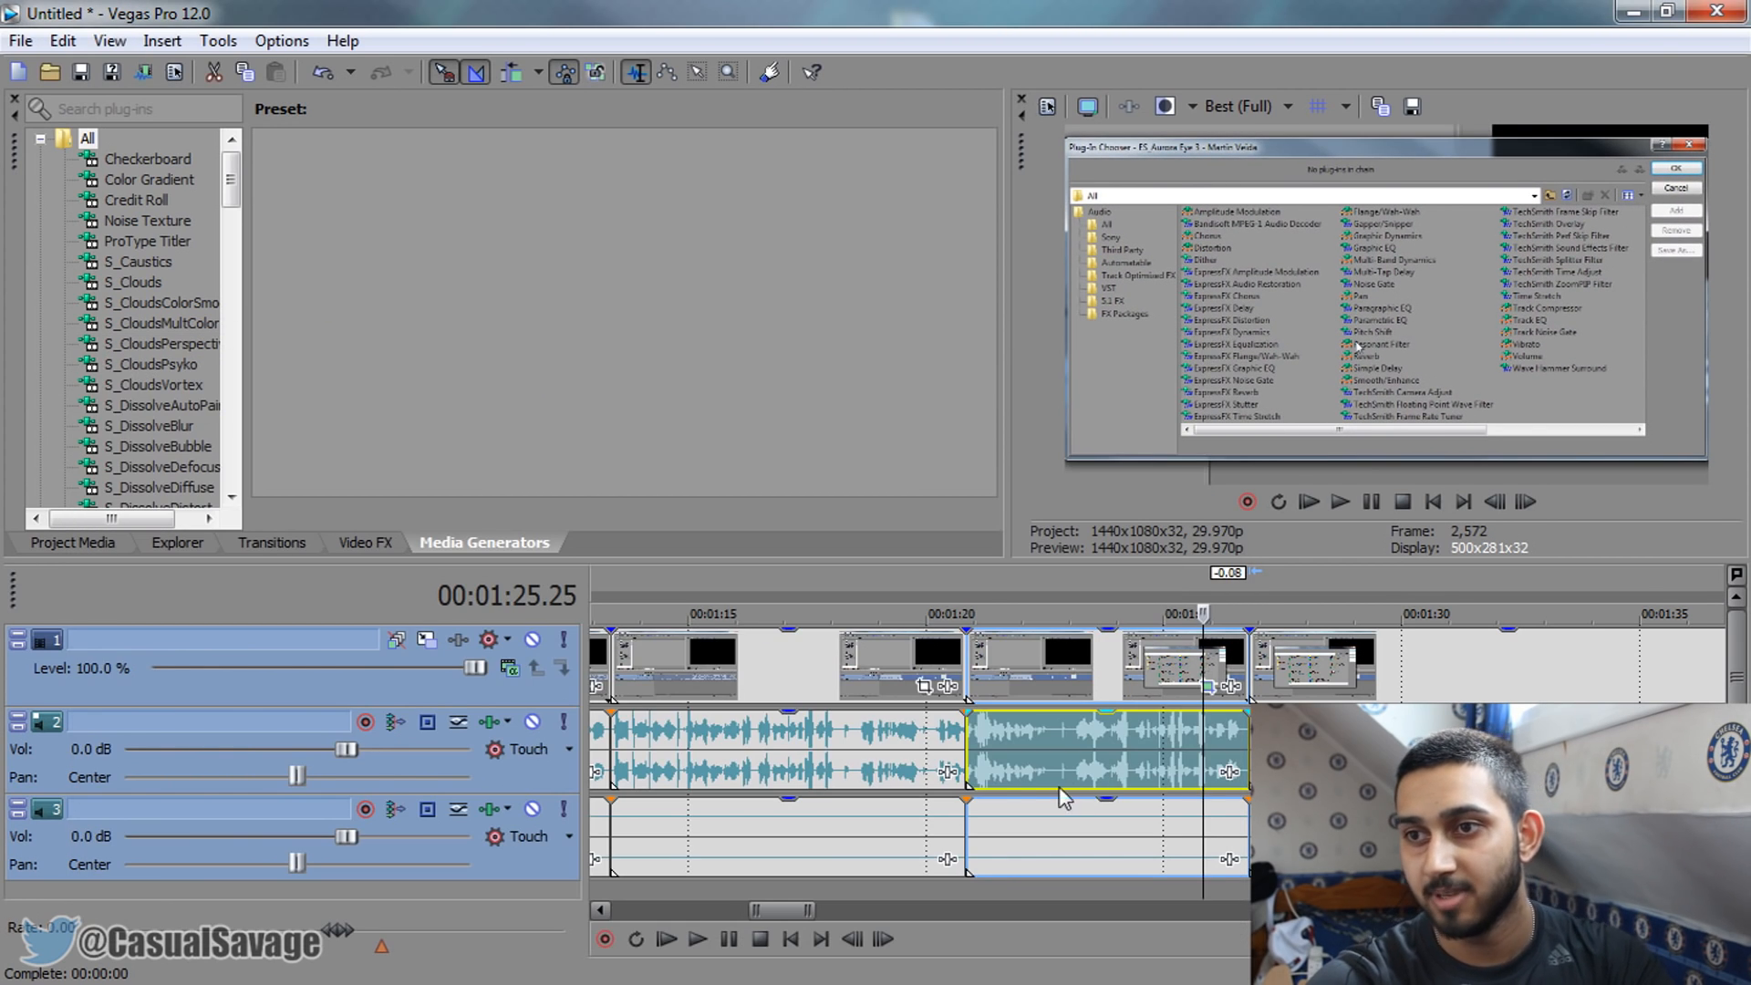
# Play back the zoom animation from about 00:01:21 through to the start of the next segment
pyautogui.click(986, 785)
pyautogui.press('space')
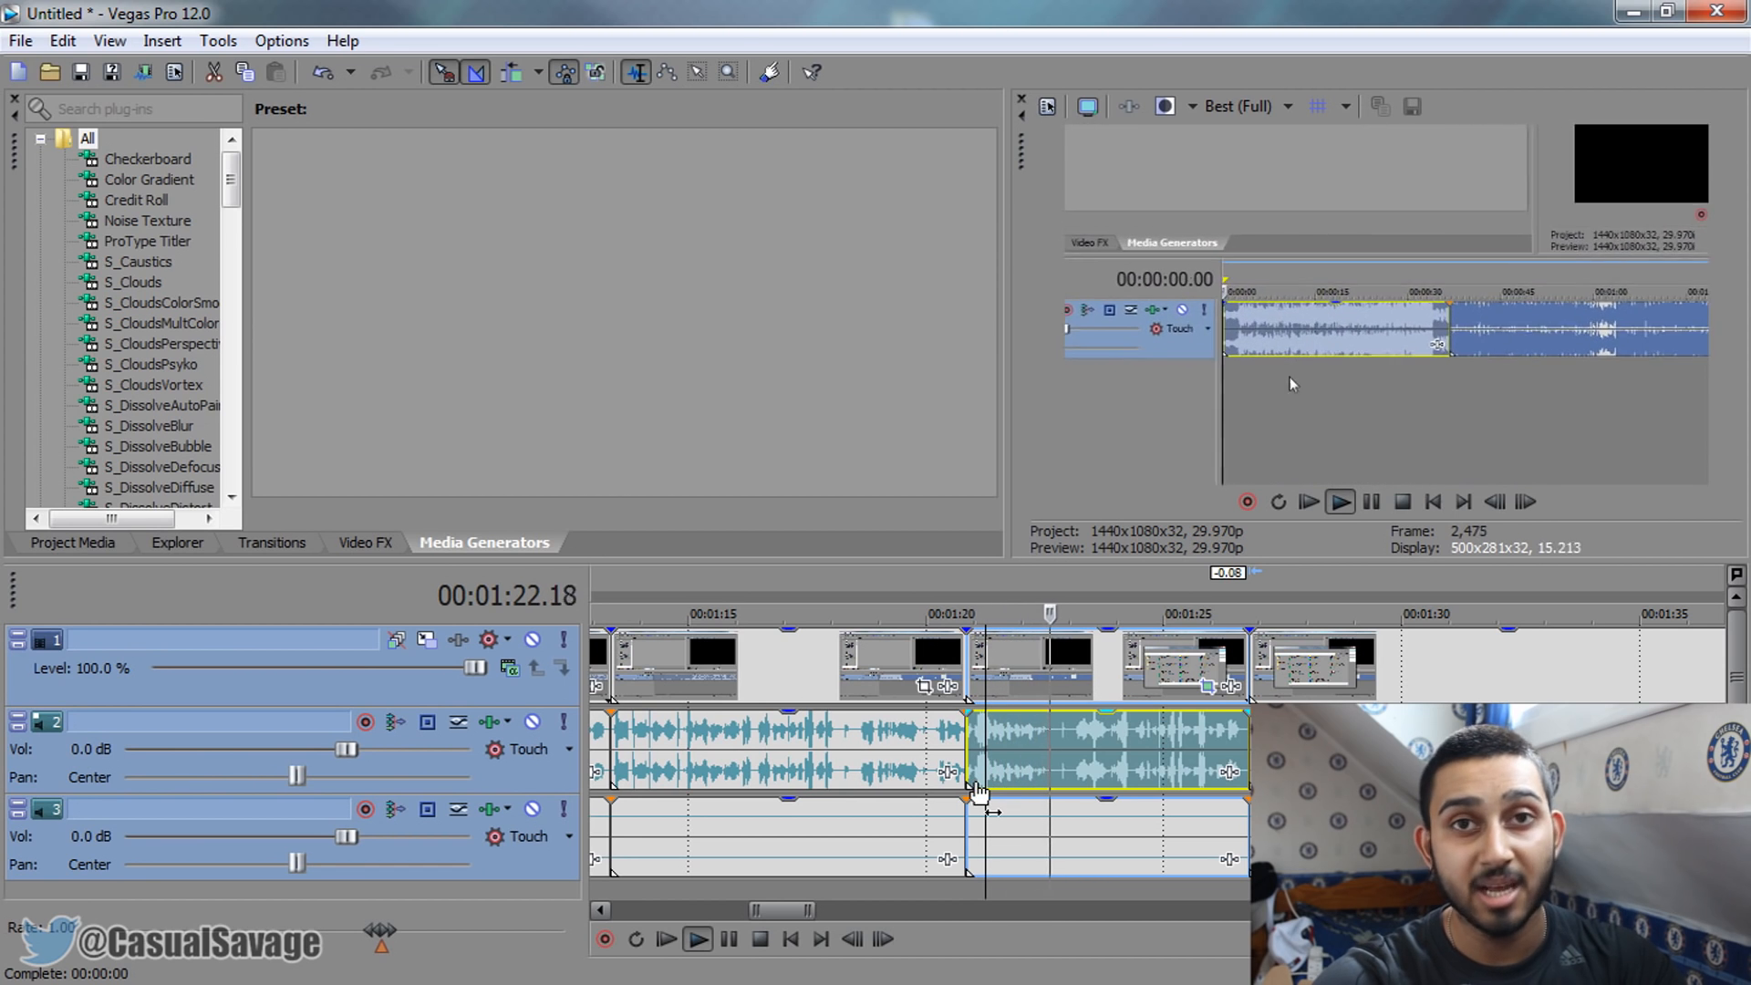
pyautogui.click(1378, 503)
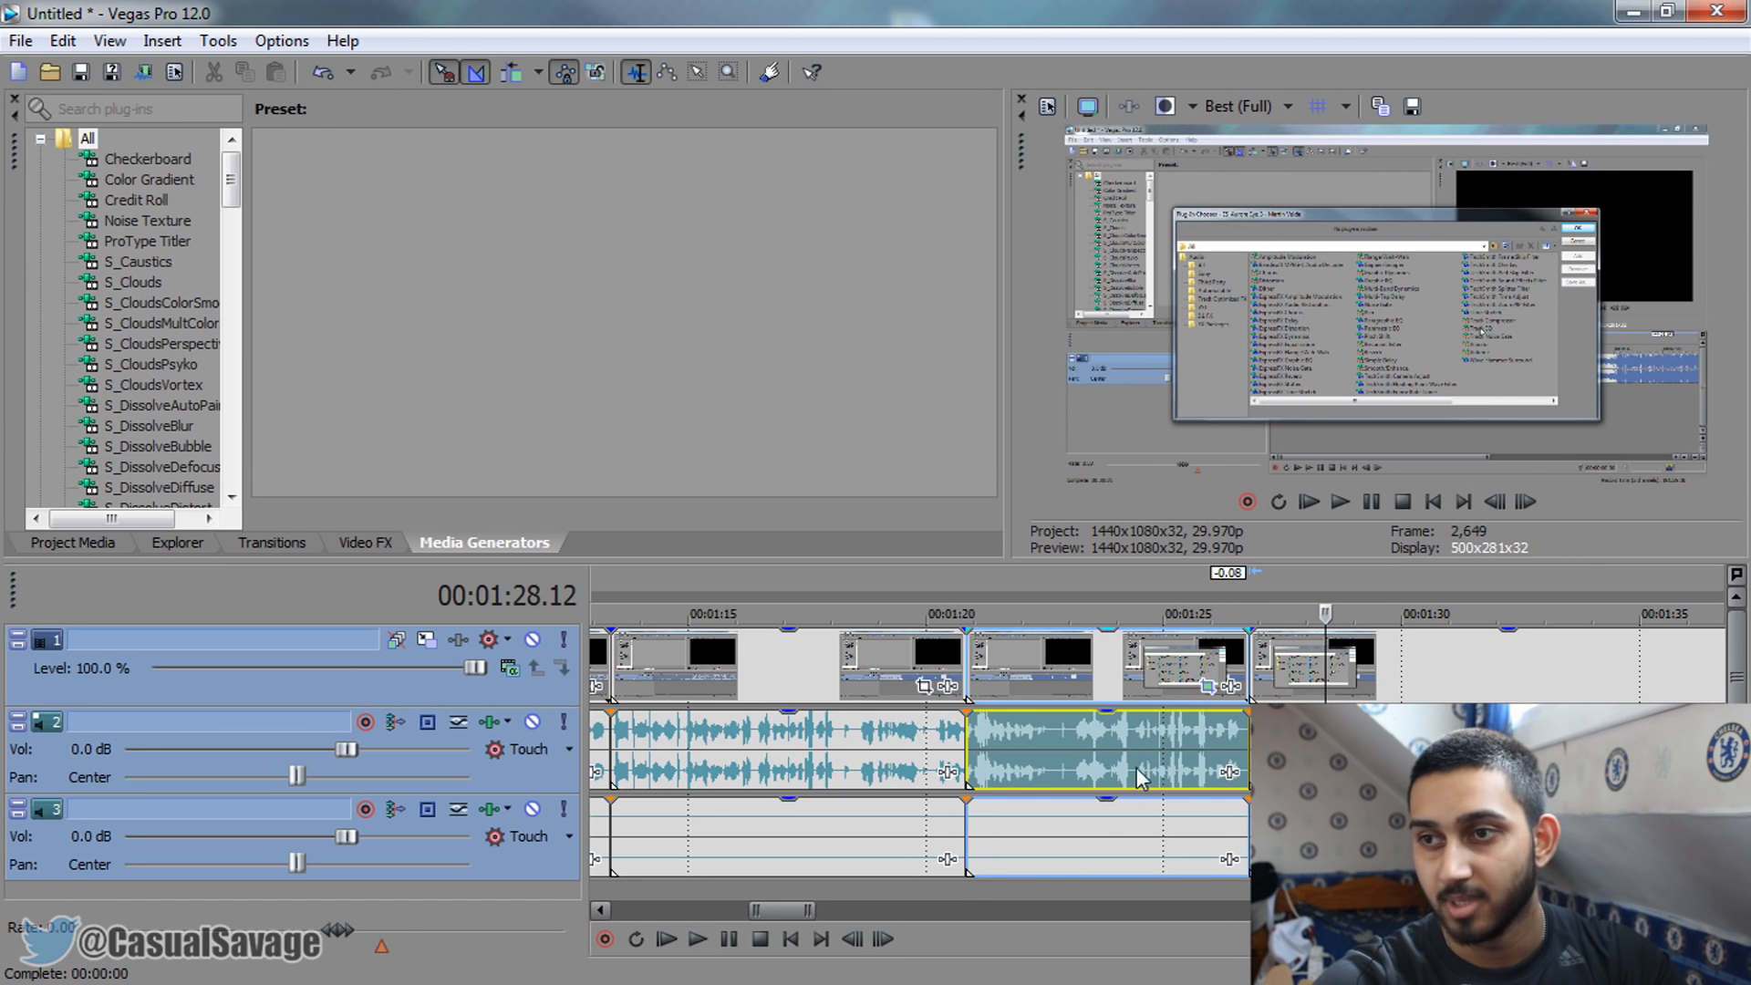
# Split the segment after the zoomed one at 00:01:30.07, while the Plug-In Chooser window is fading out
pyautogui.scroll(-3, 1314, 680)
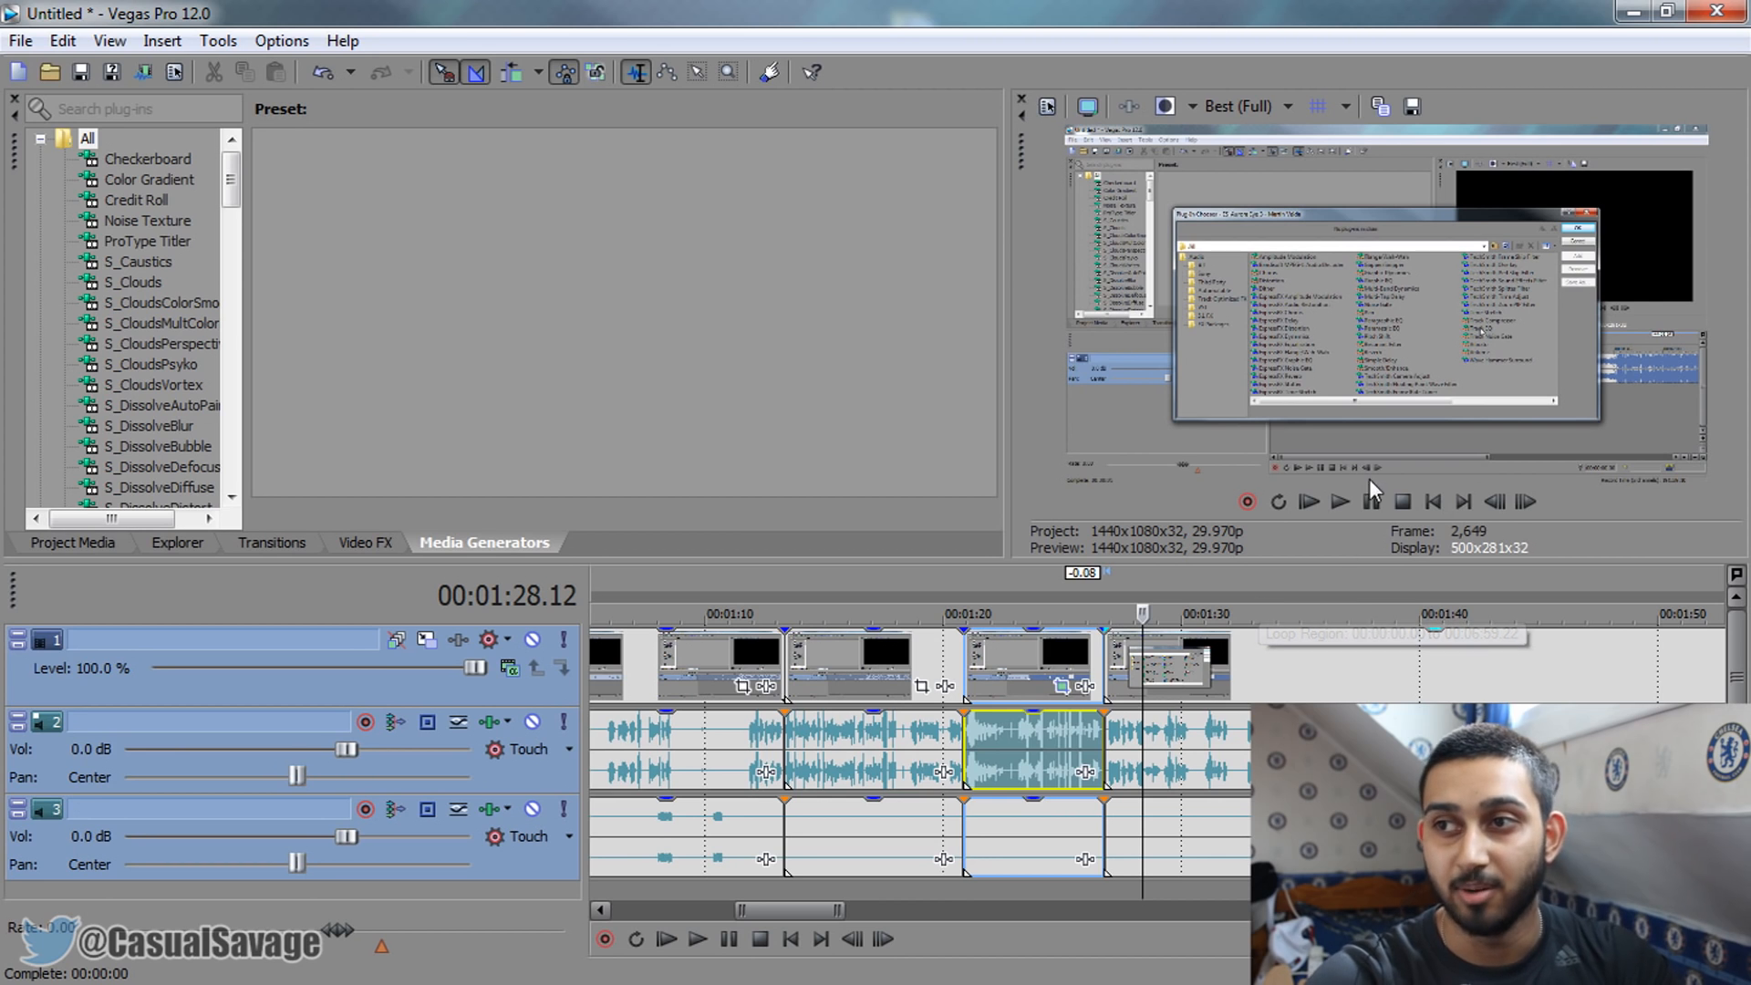
pyautogui.click(1377, 504)
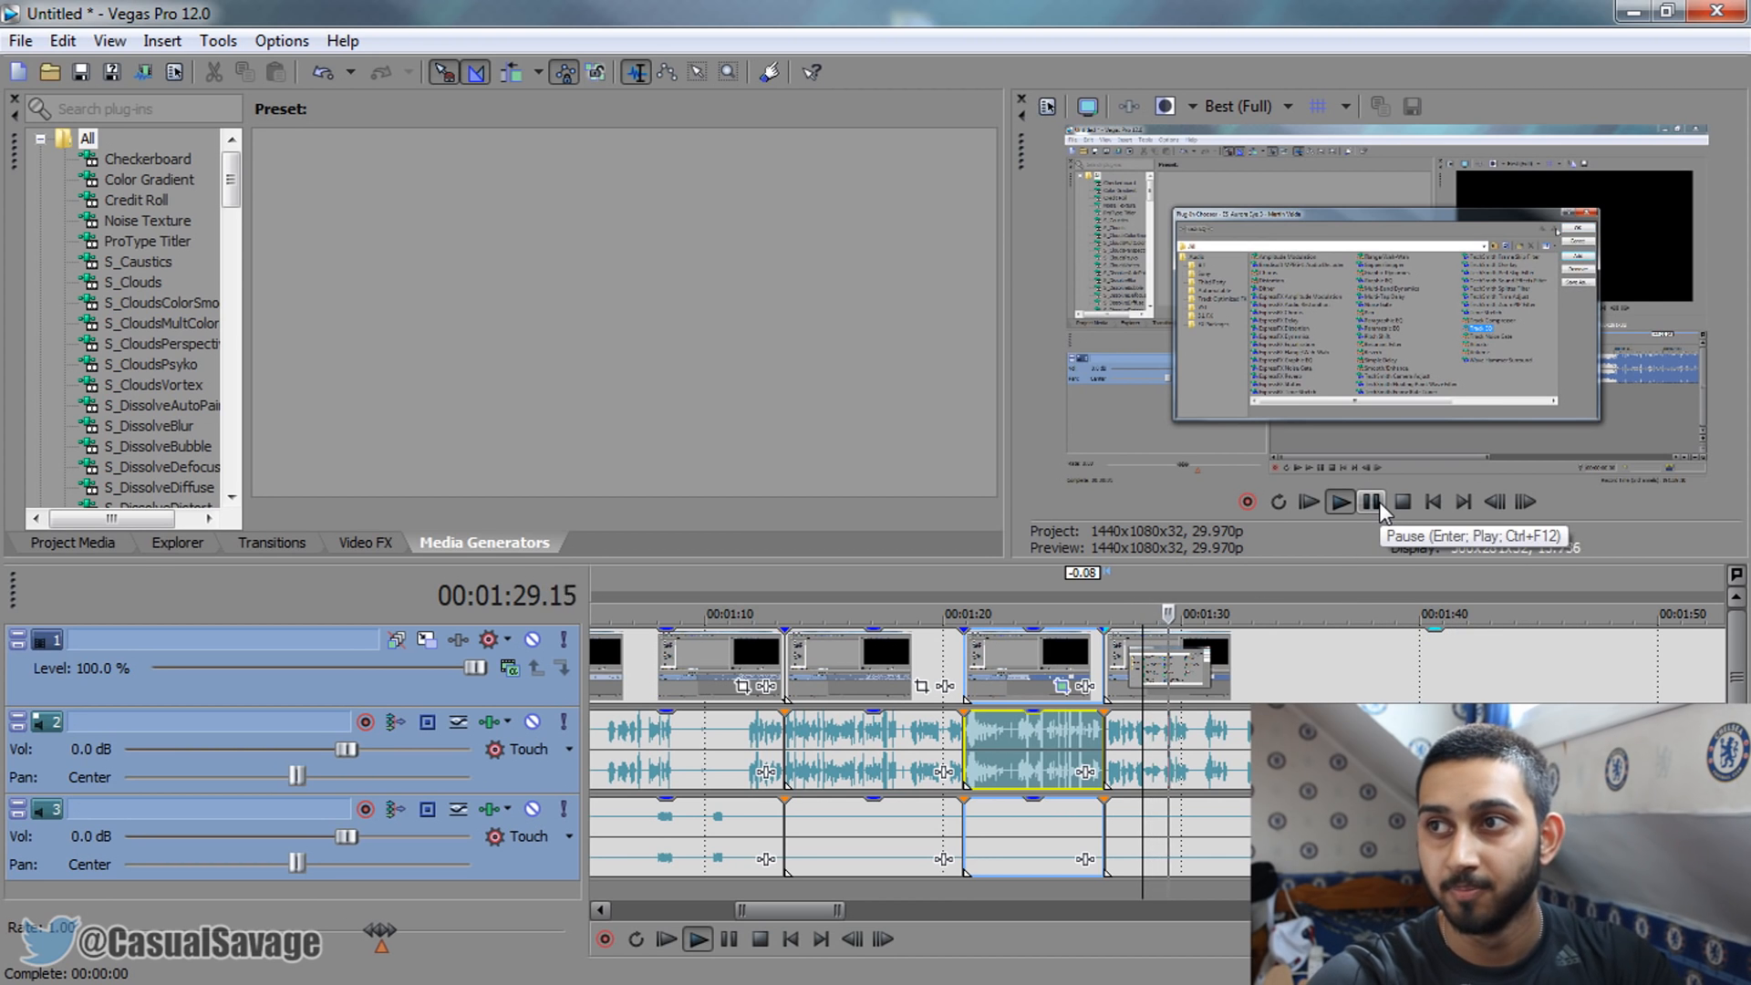
pyautogui.click(1372, 502)
pyautogui.scroll(8, 1222, 658)
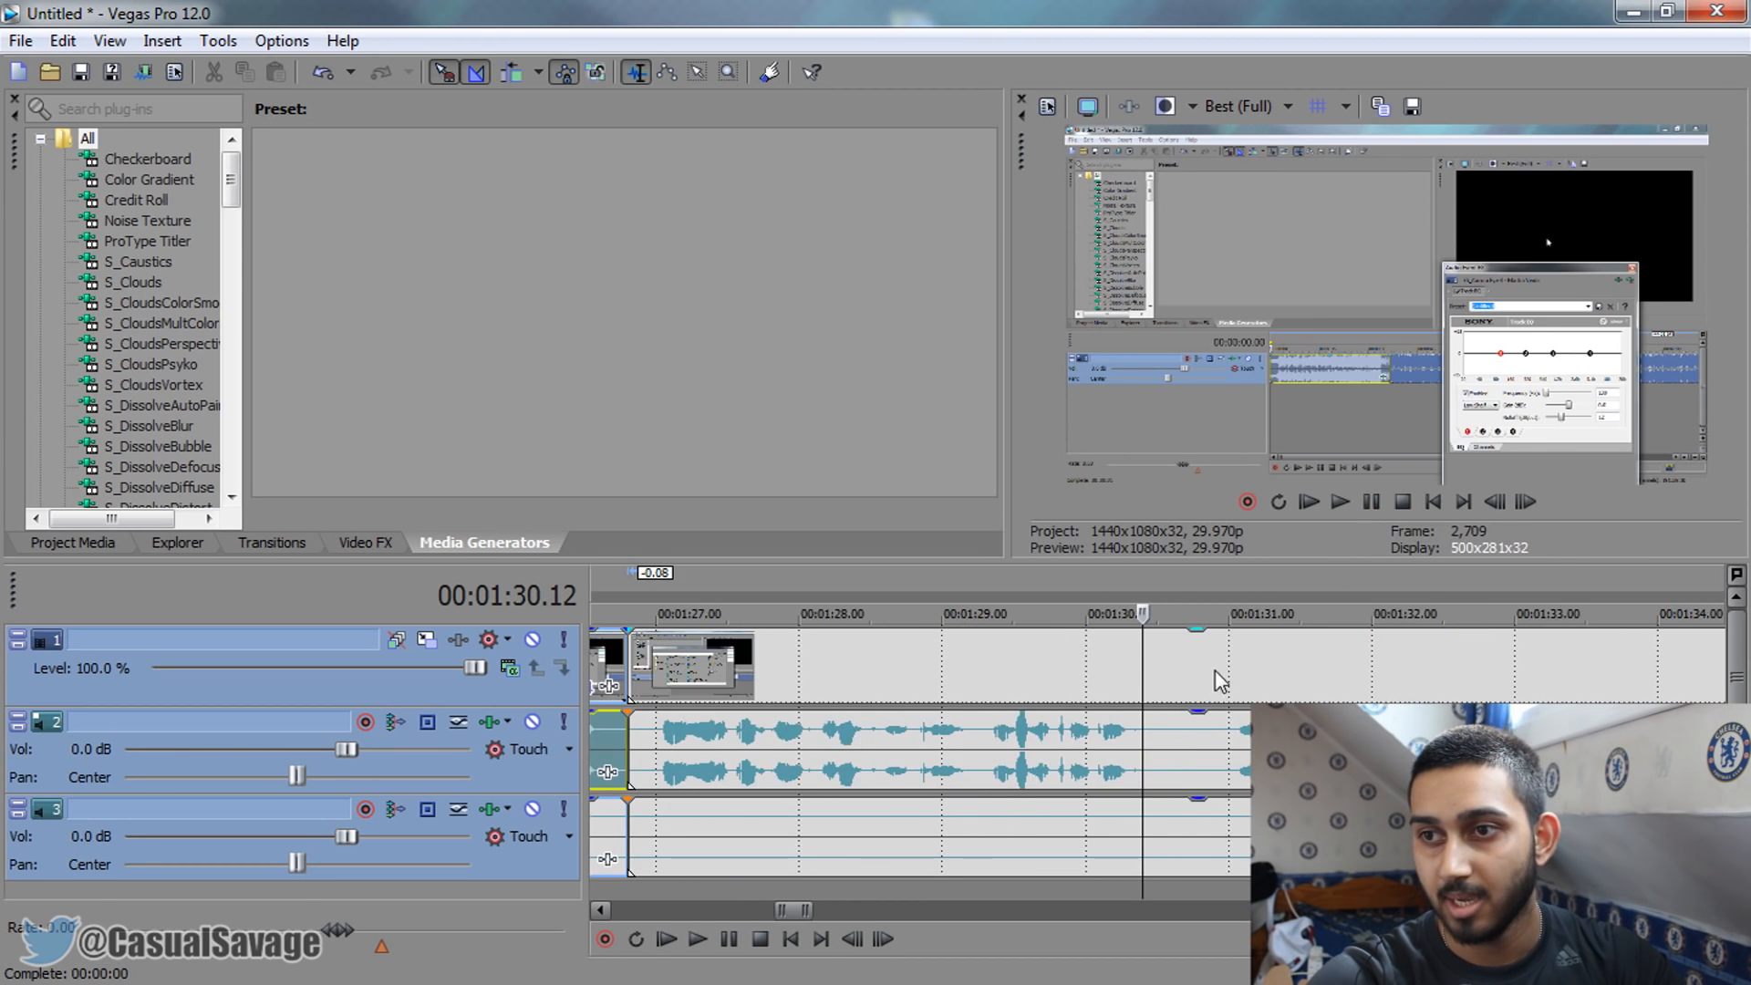
pyautogui.click(1113, 698)
pyautogui.click(1067, 693)
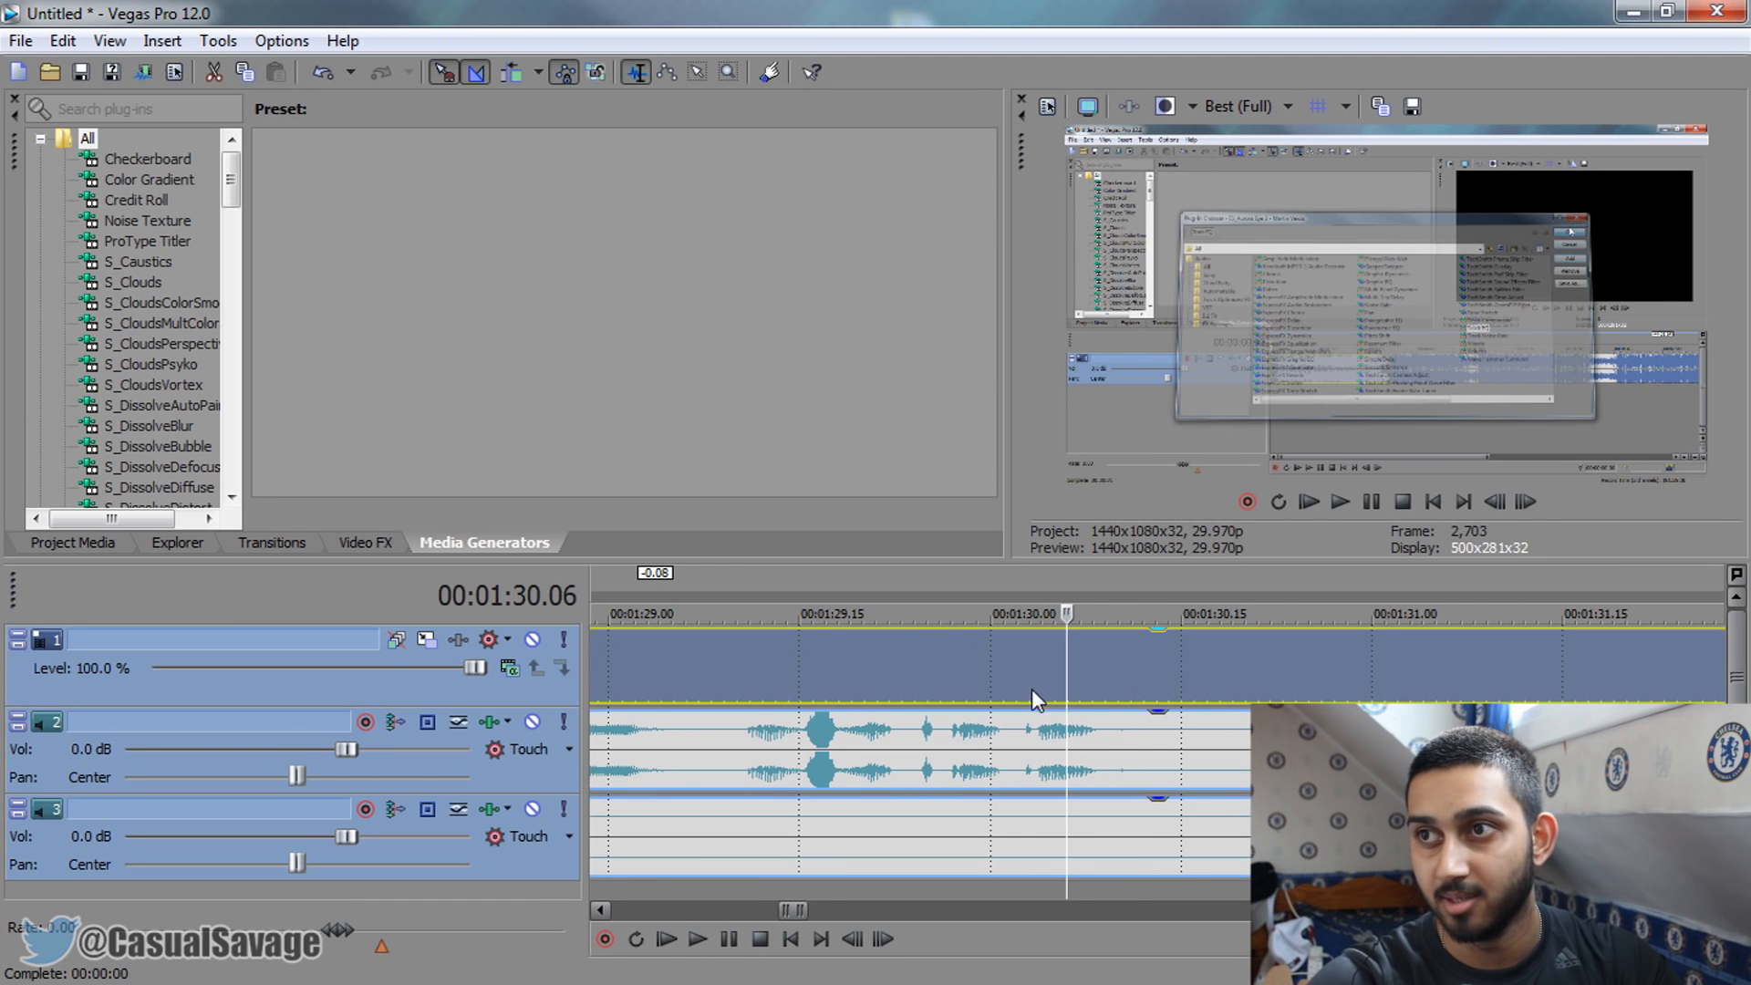
pyautogui.click(1085, 677)
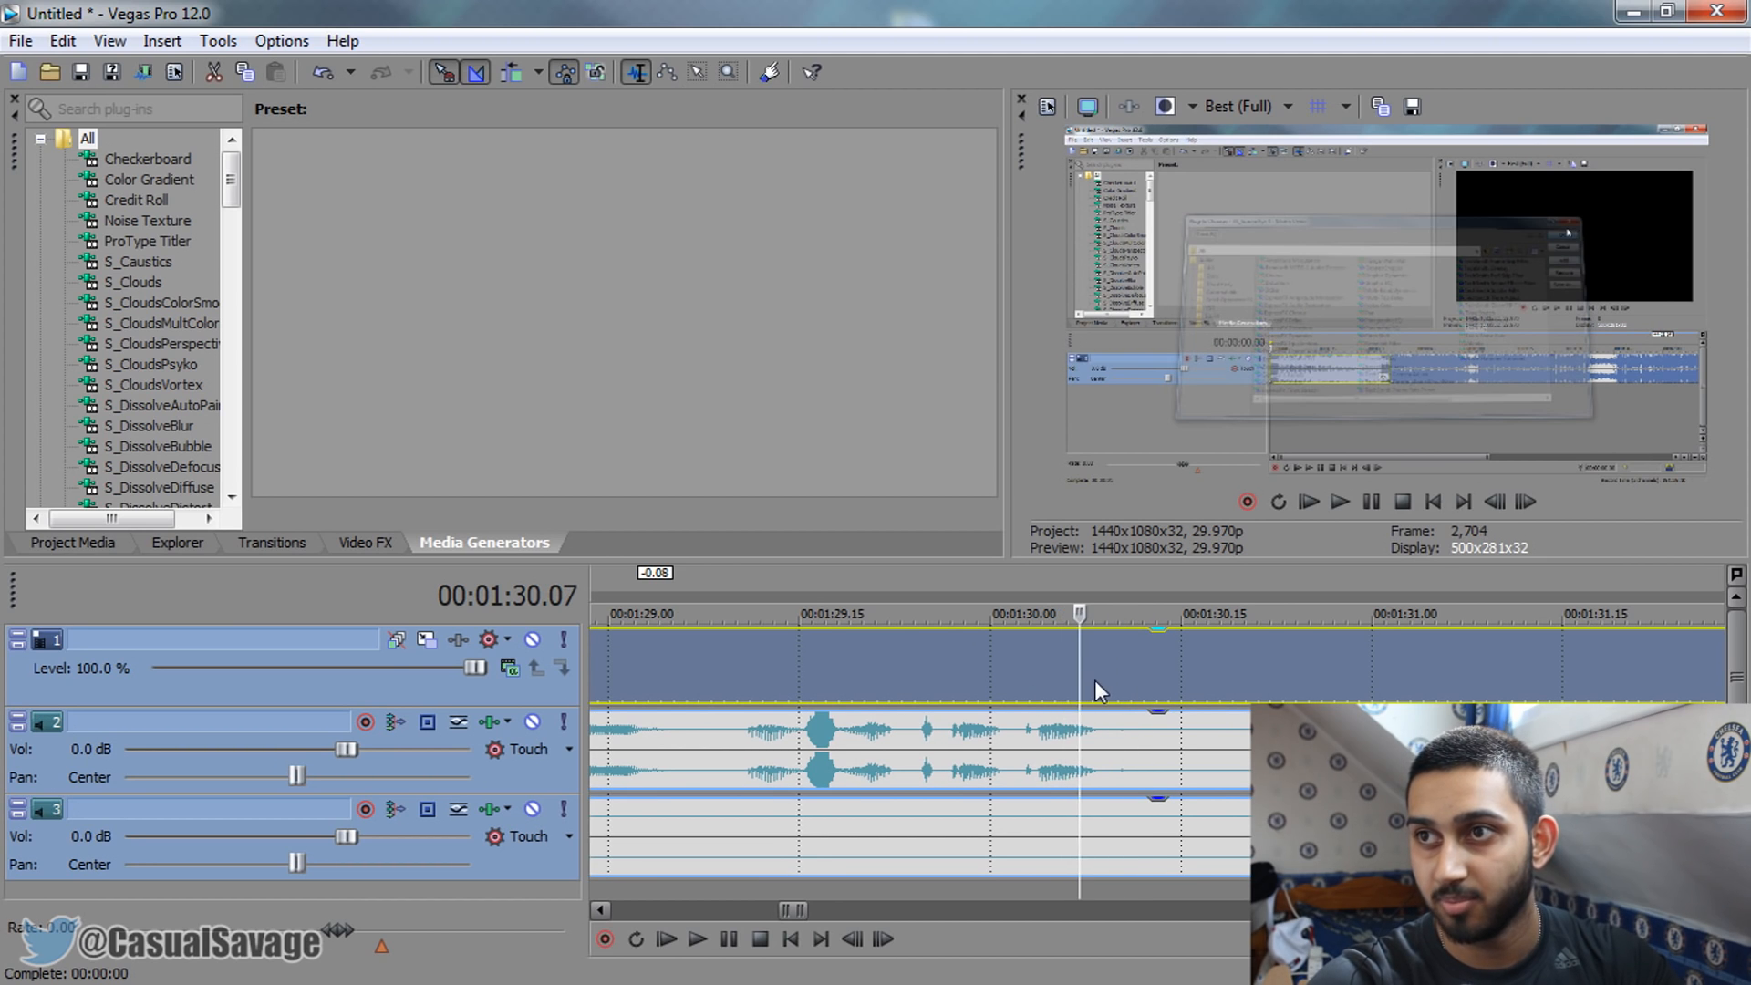
pyautogui.scroll(-8, 1088, 680)
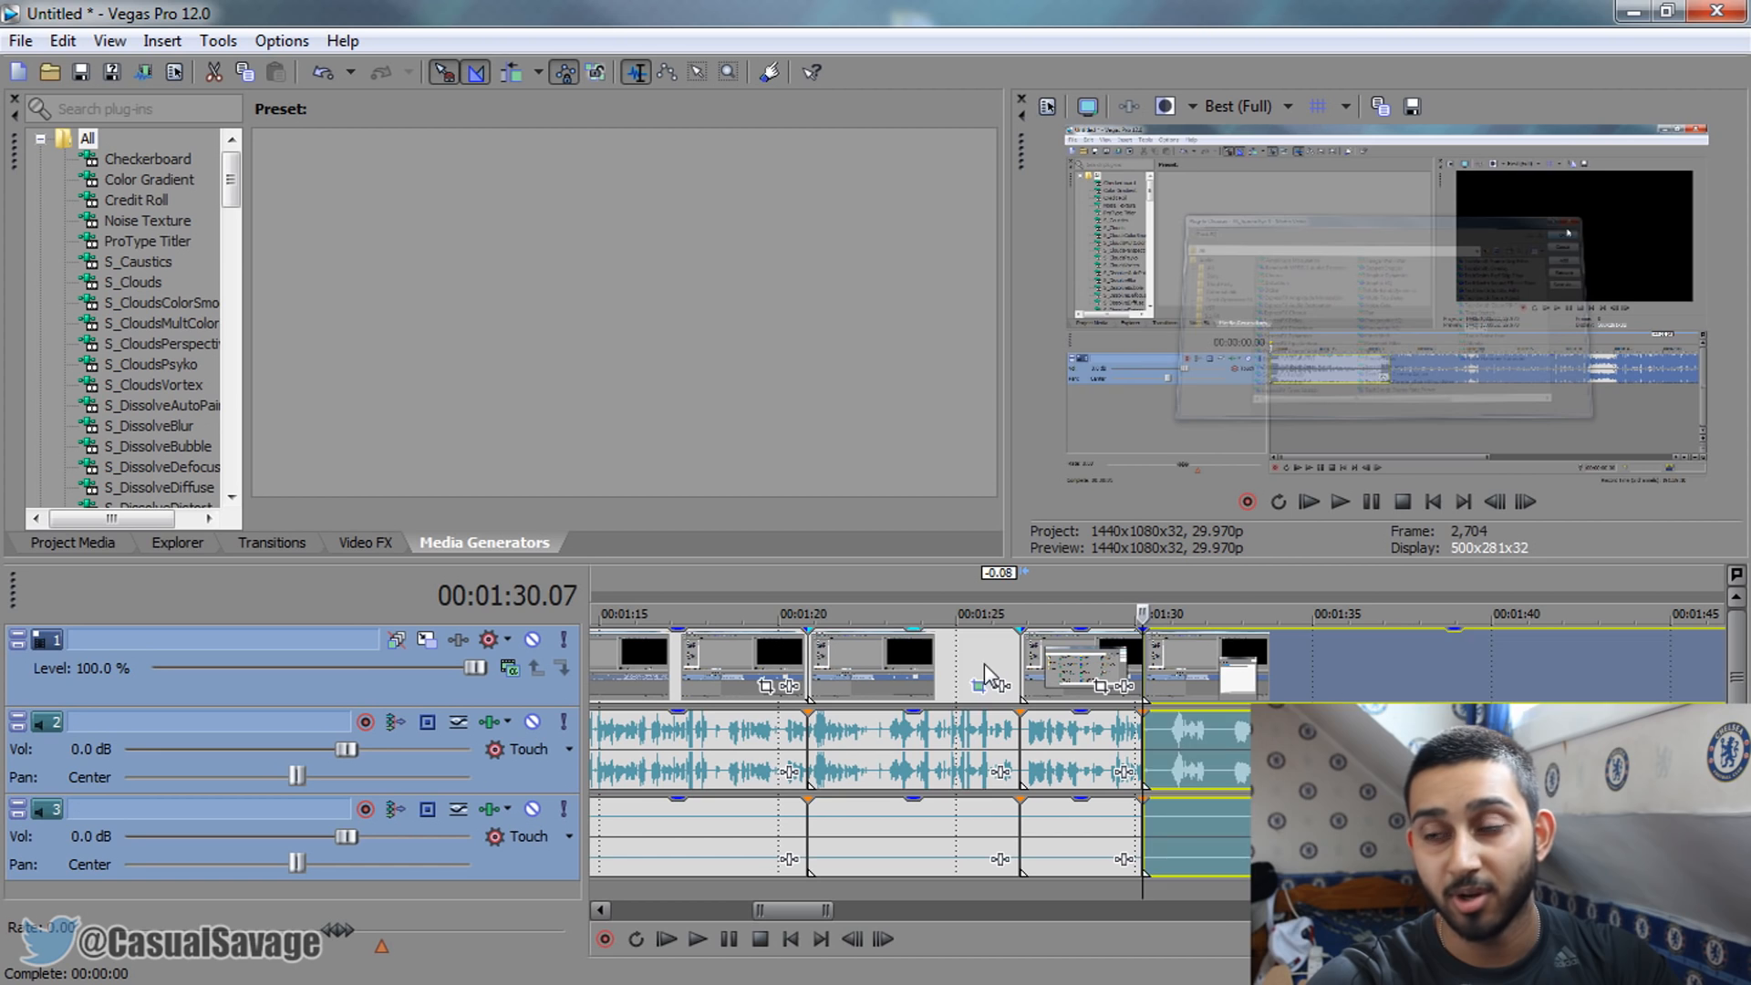
# Copy the Pan/Crop keyframe at 00:00:04.29 of the segment that zooms in on the Plug-In Chooser window
pyautogui.click(984, 686)
pyautogui.click(980, 686)
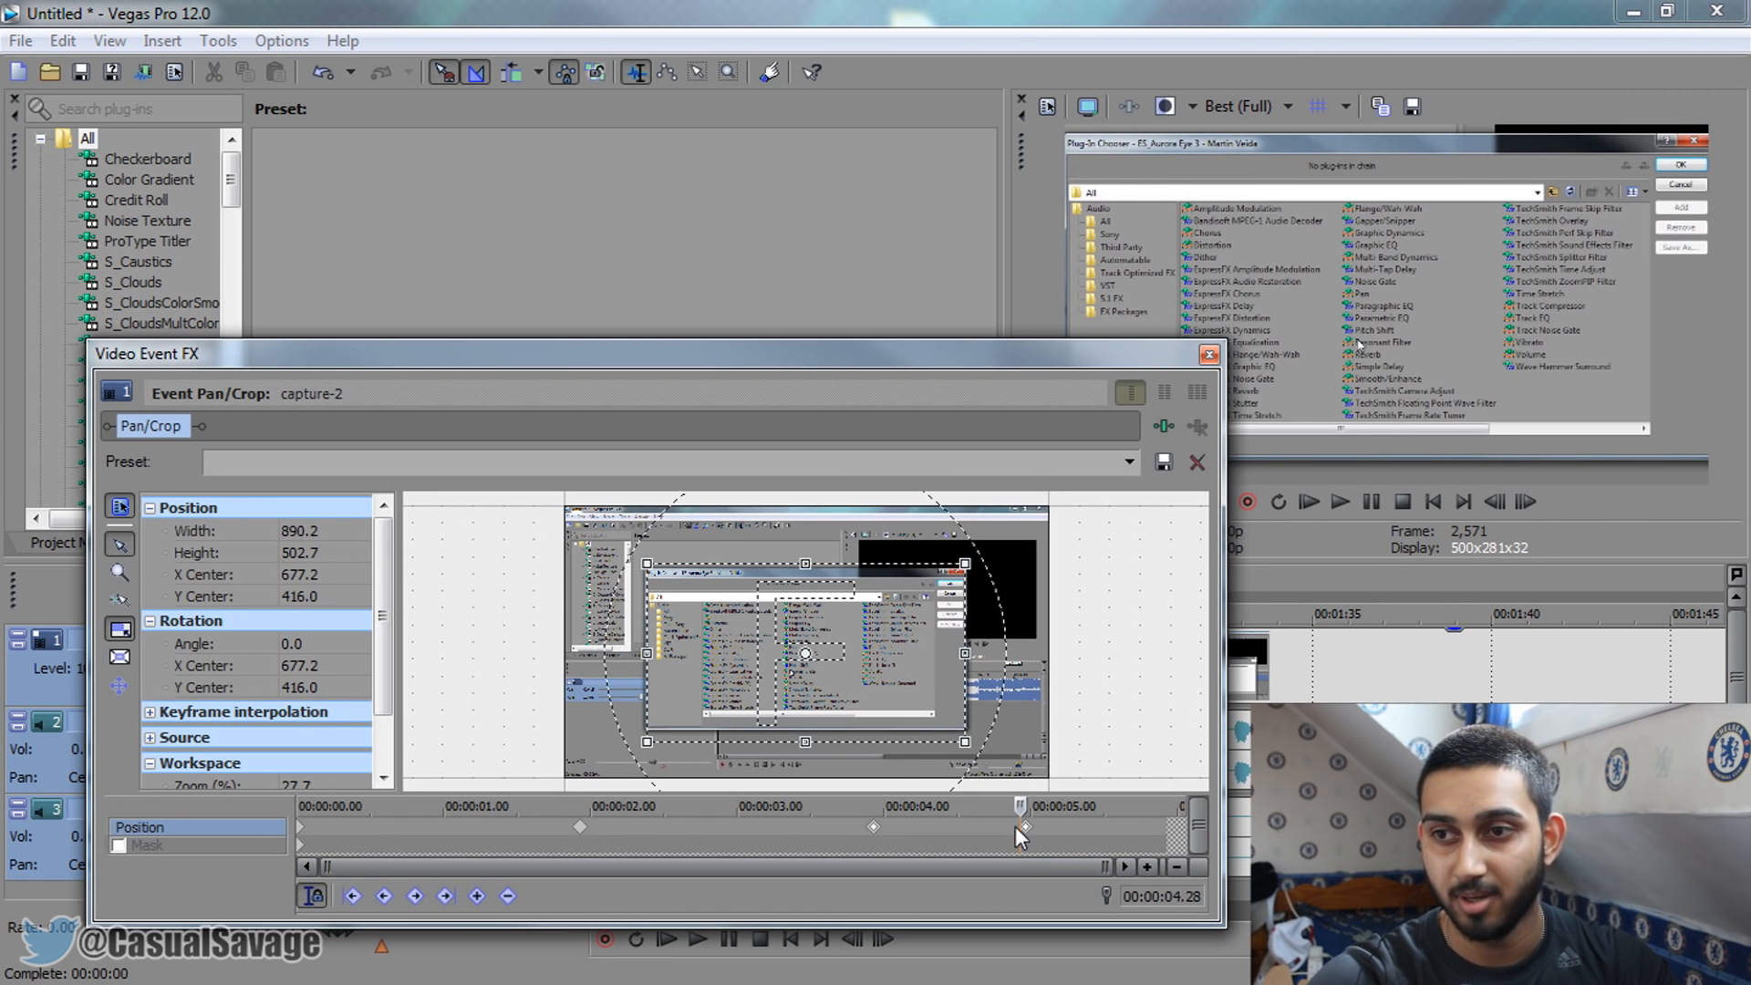
pyautogui.click(1026, 826)
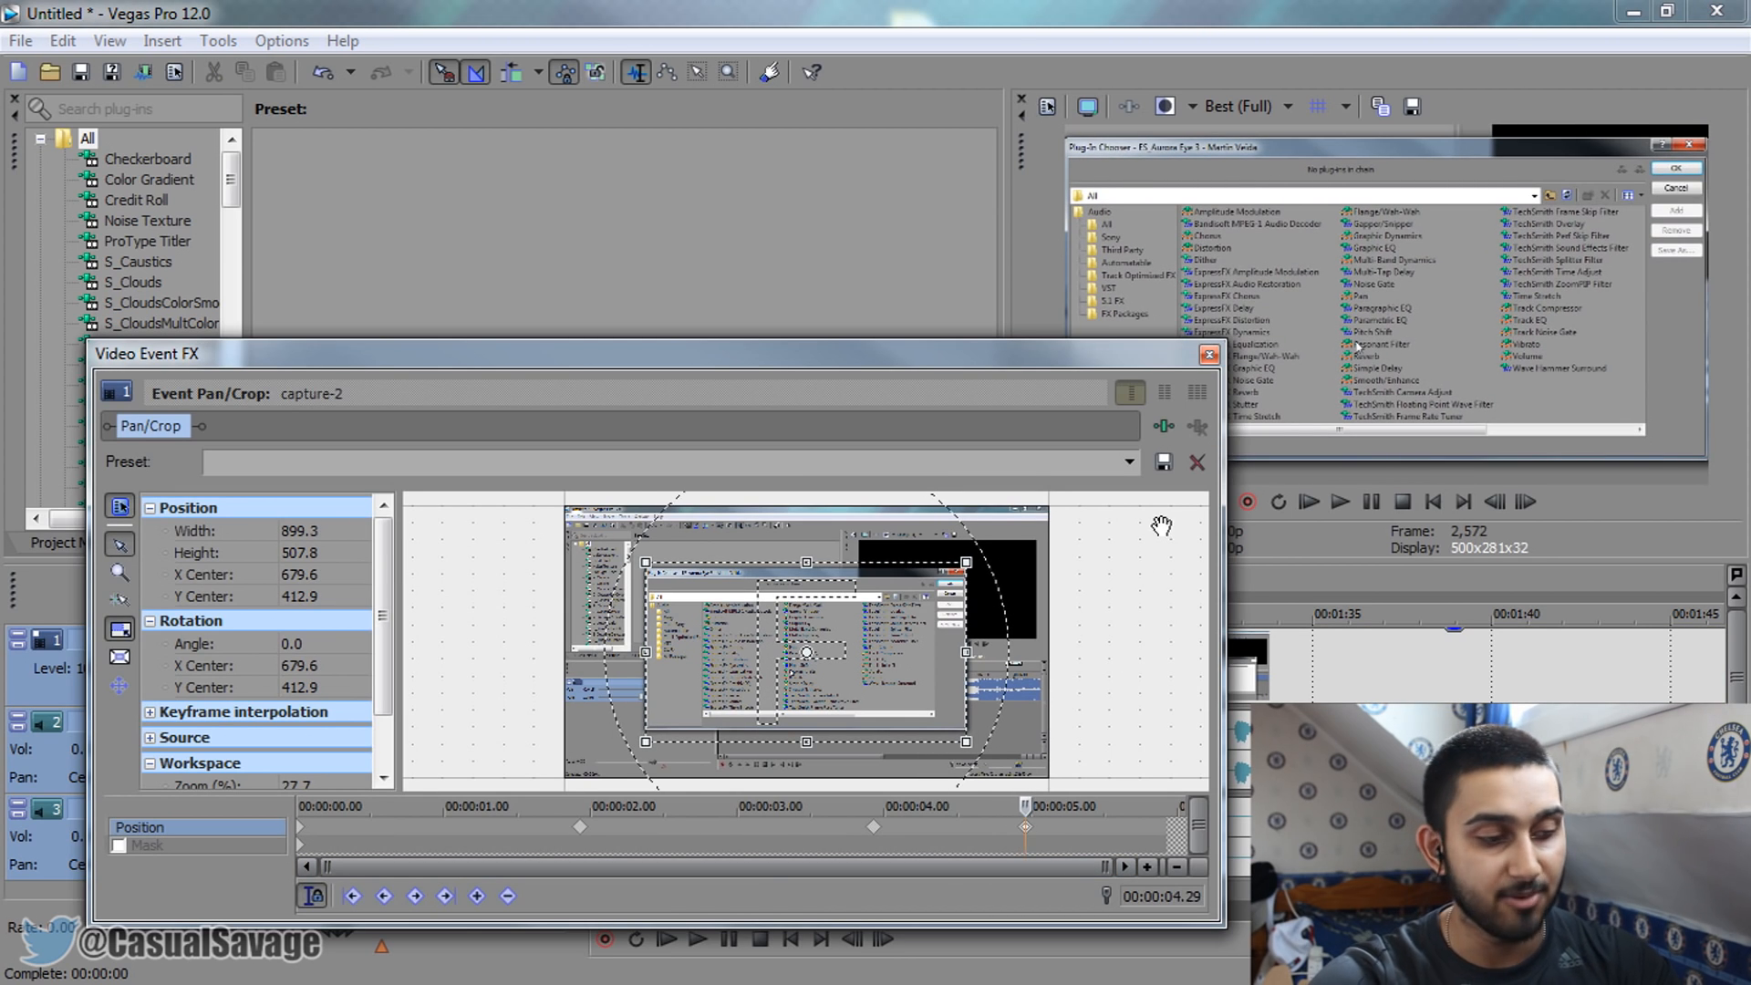
pyautogui.click(1208, 355)
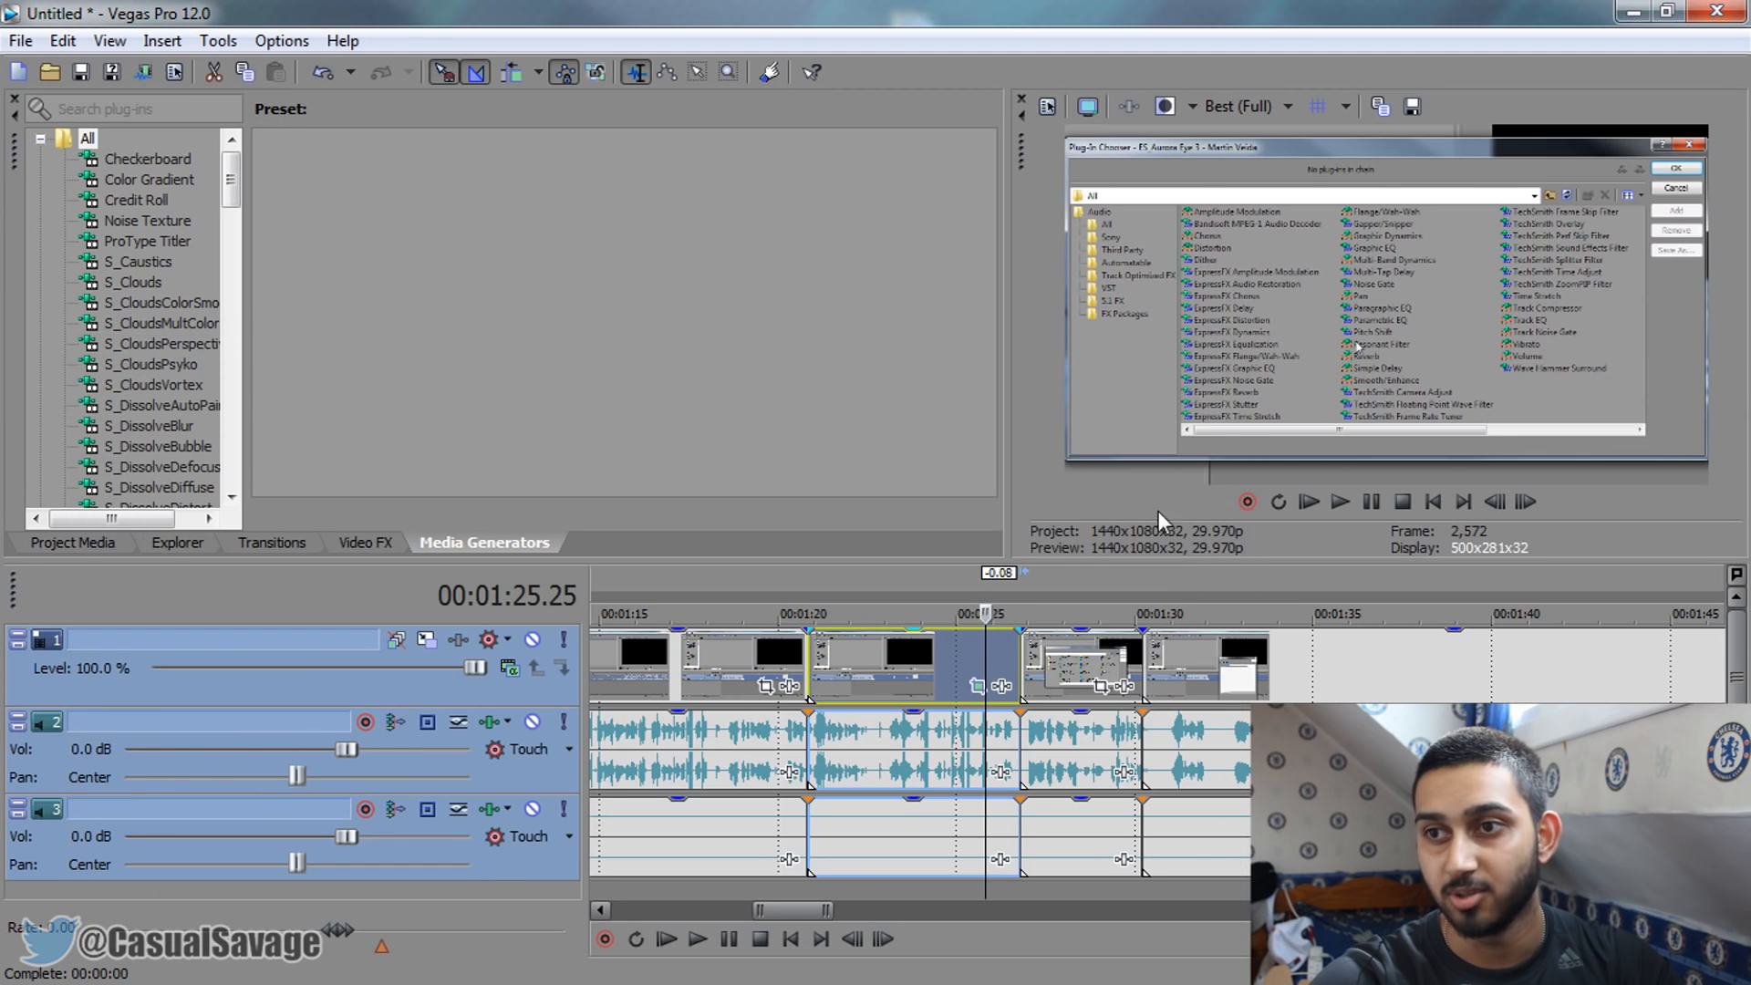
# Paste the copied framing, 899.3 × 507.8 centred at 679.6, 412.9, onto the first Pan/Crop keyframe of the next segment
pyautogui.click(1039, 675)
pyautogui.click(1103, 688)
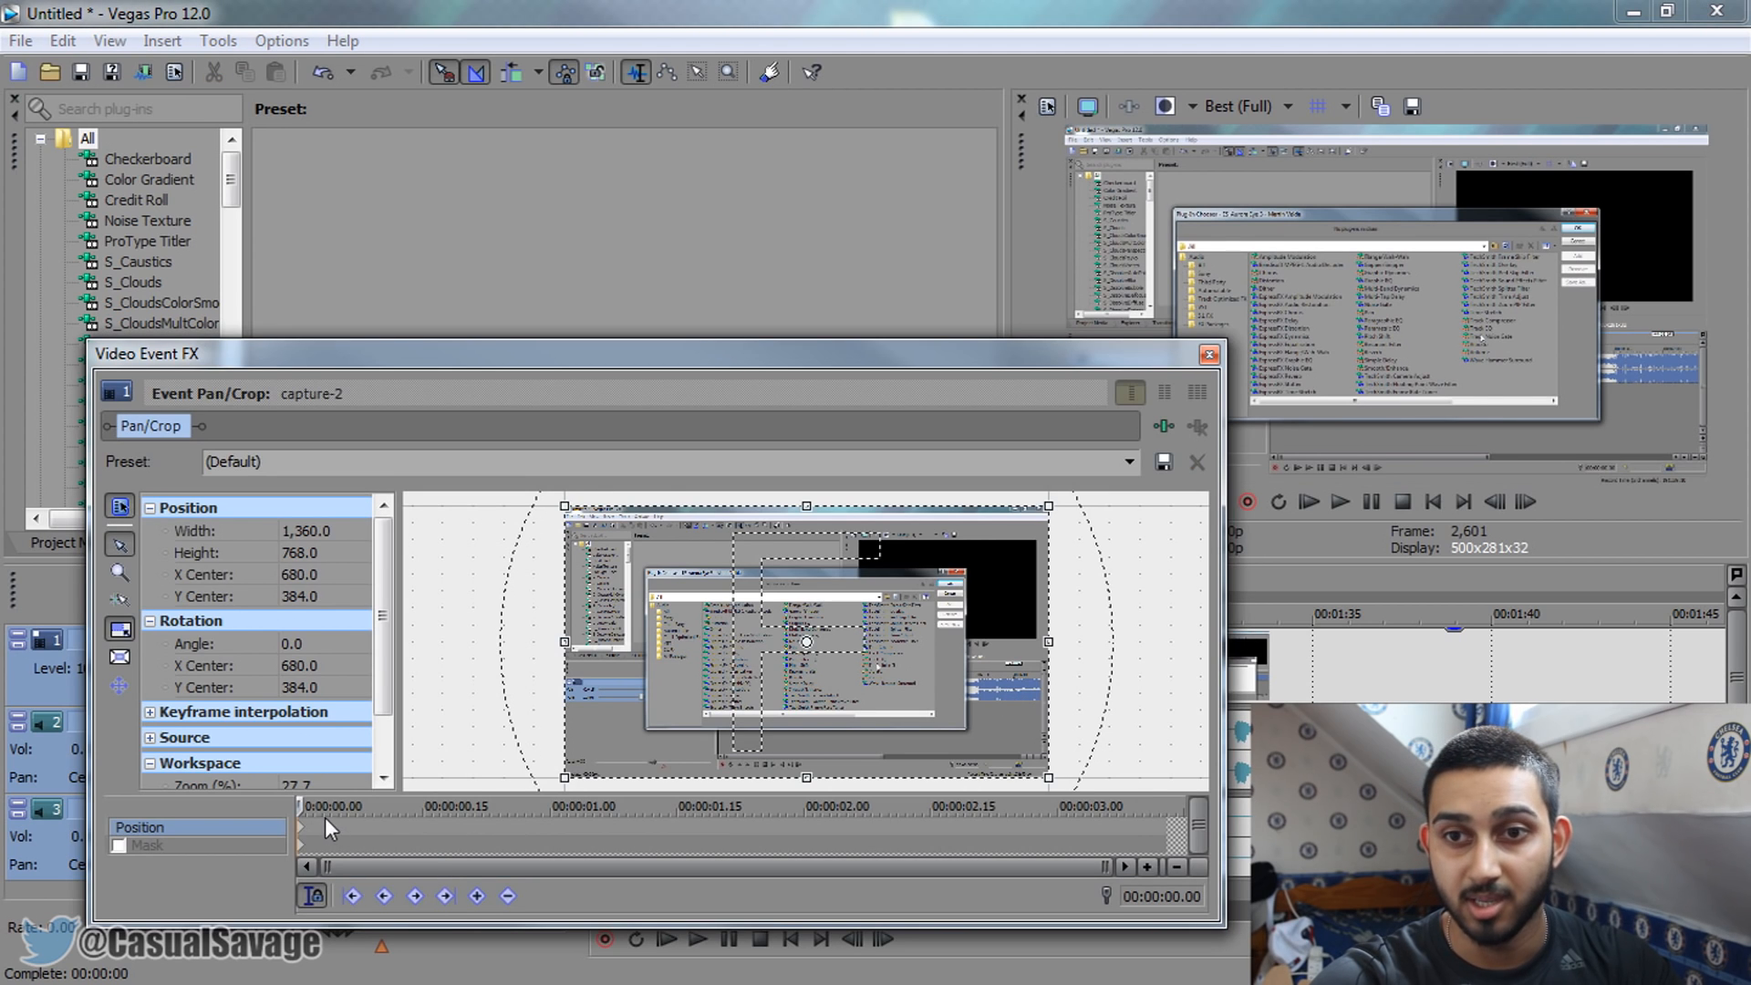
pyautogui.moveTo(1049, 507); pyautogui.dragTo(966, 563)
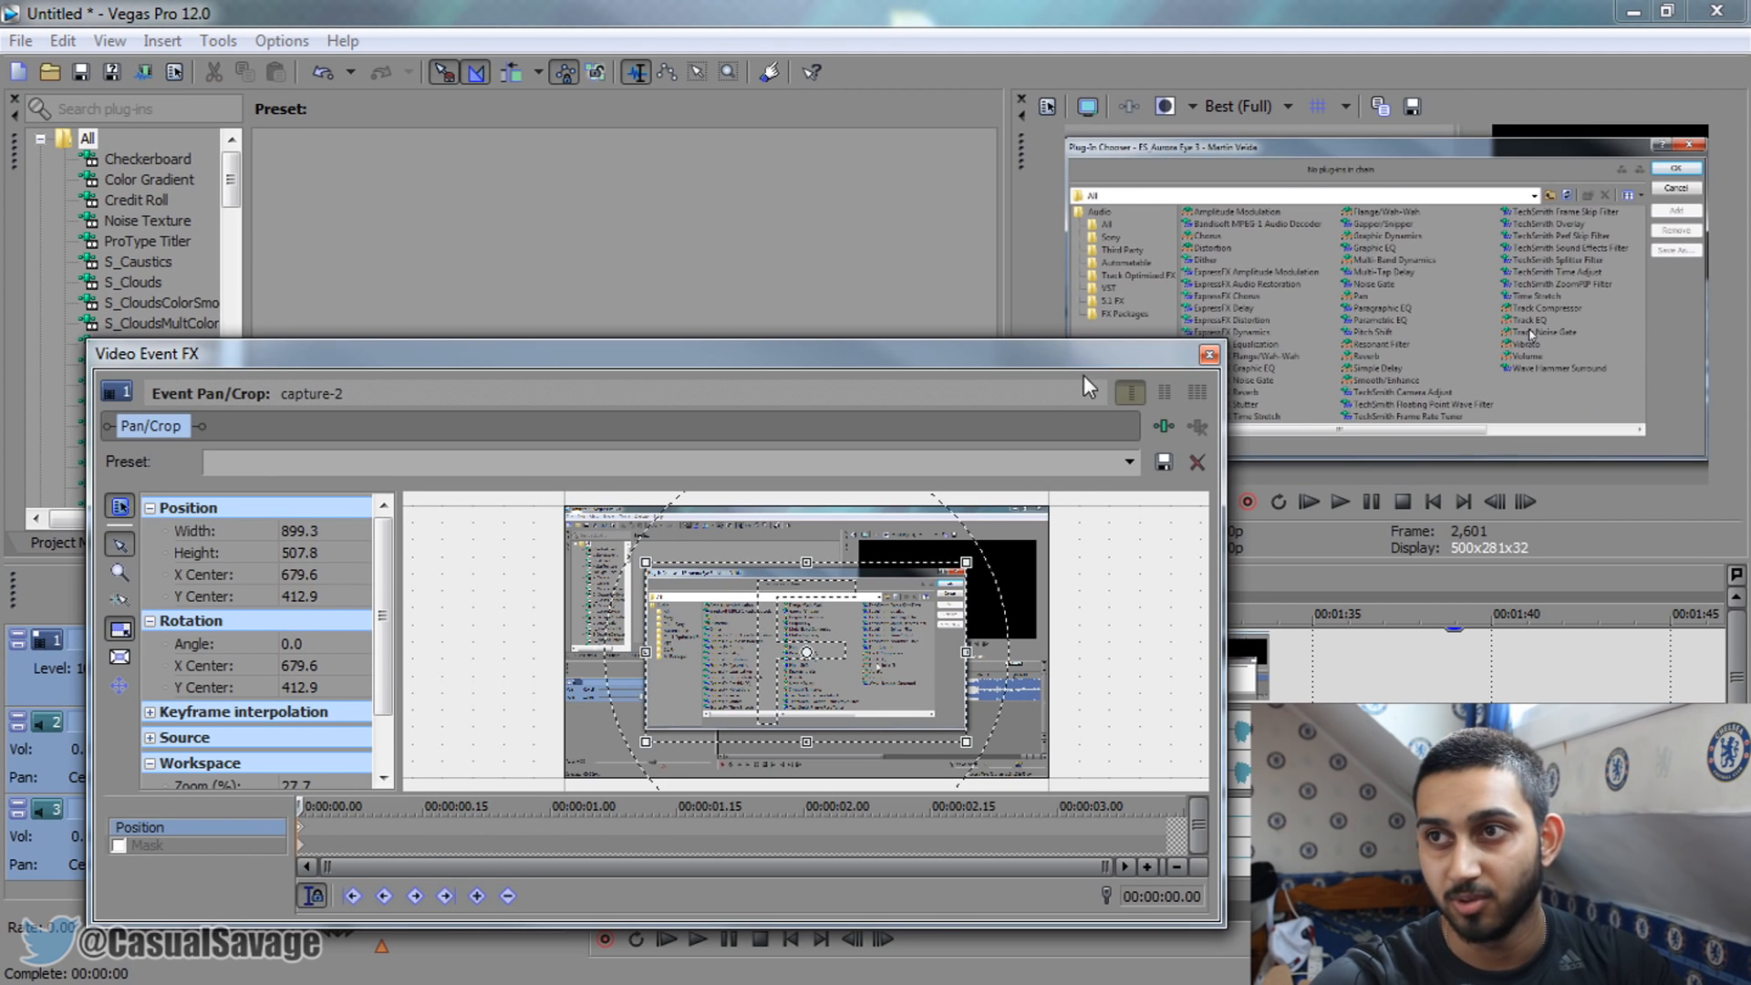
pyautogui.click(1210, 357)
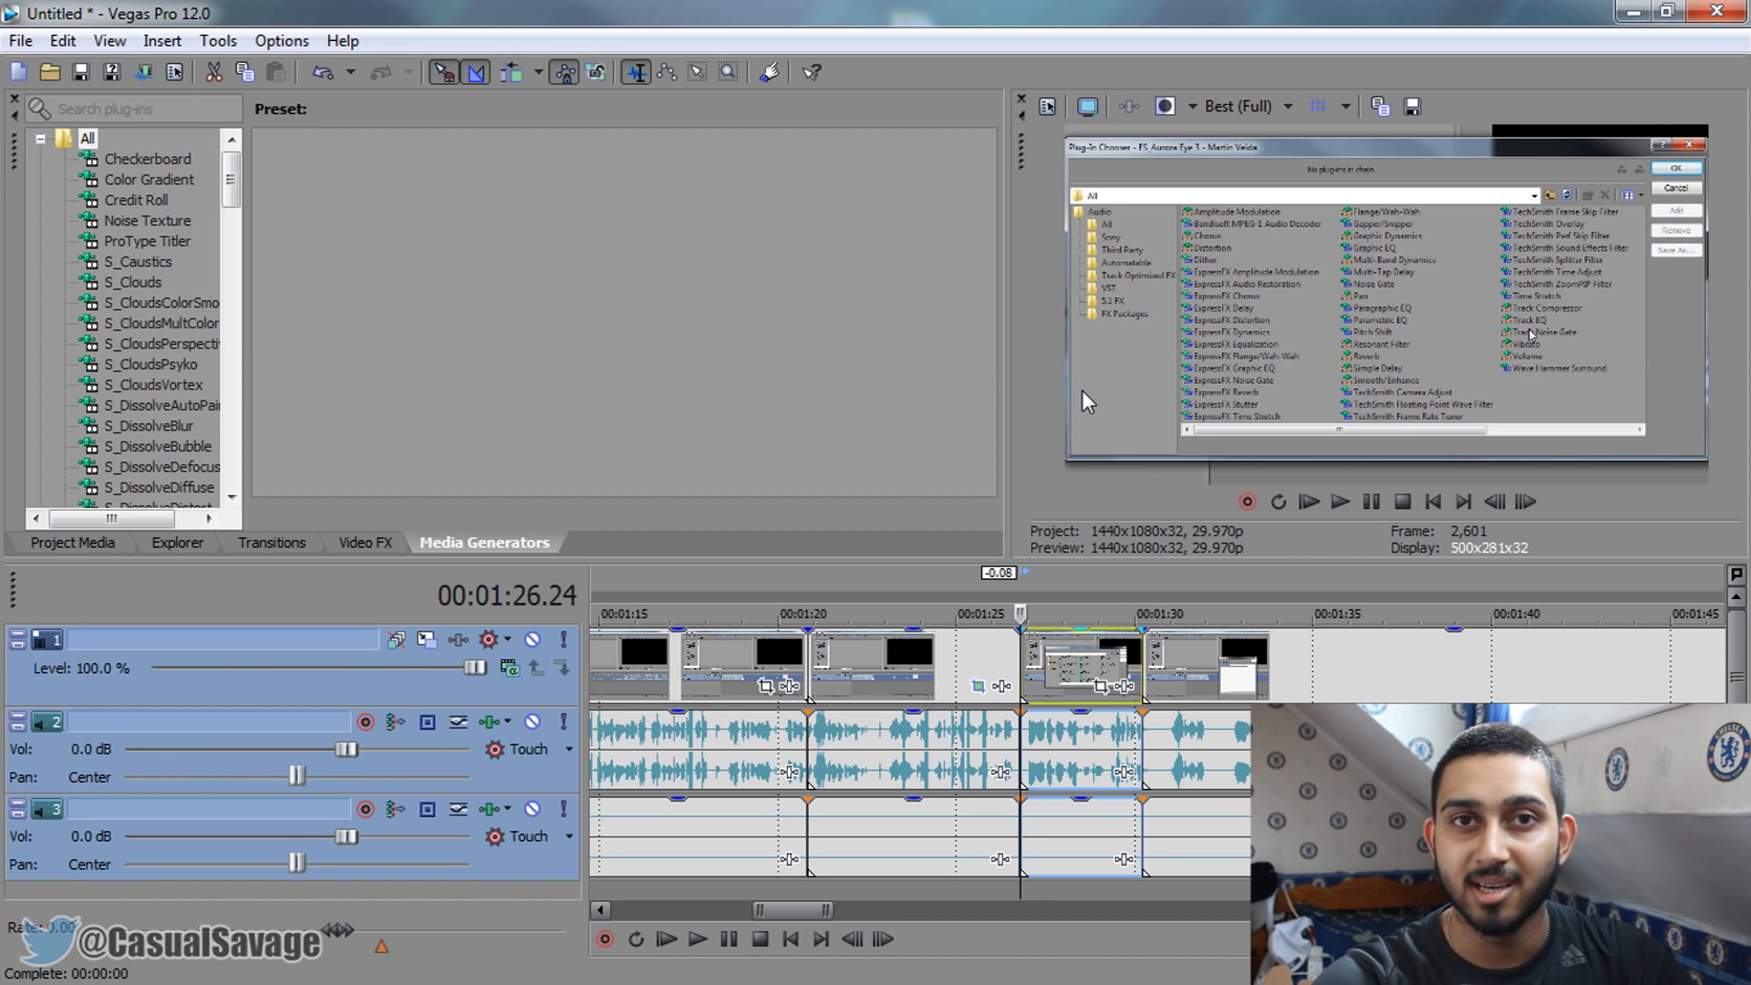
# Play back the zoomed segments from about 00:01:25 across both cuts to about 00:01:33
pyautogui.press('space')
pyautogui.click(1000, 583)
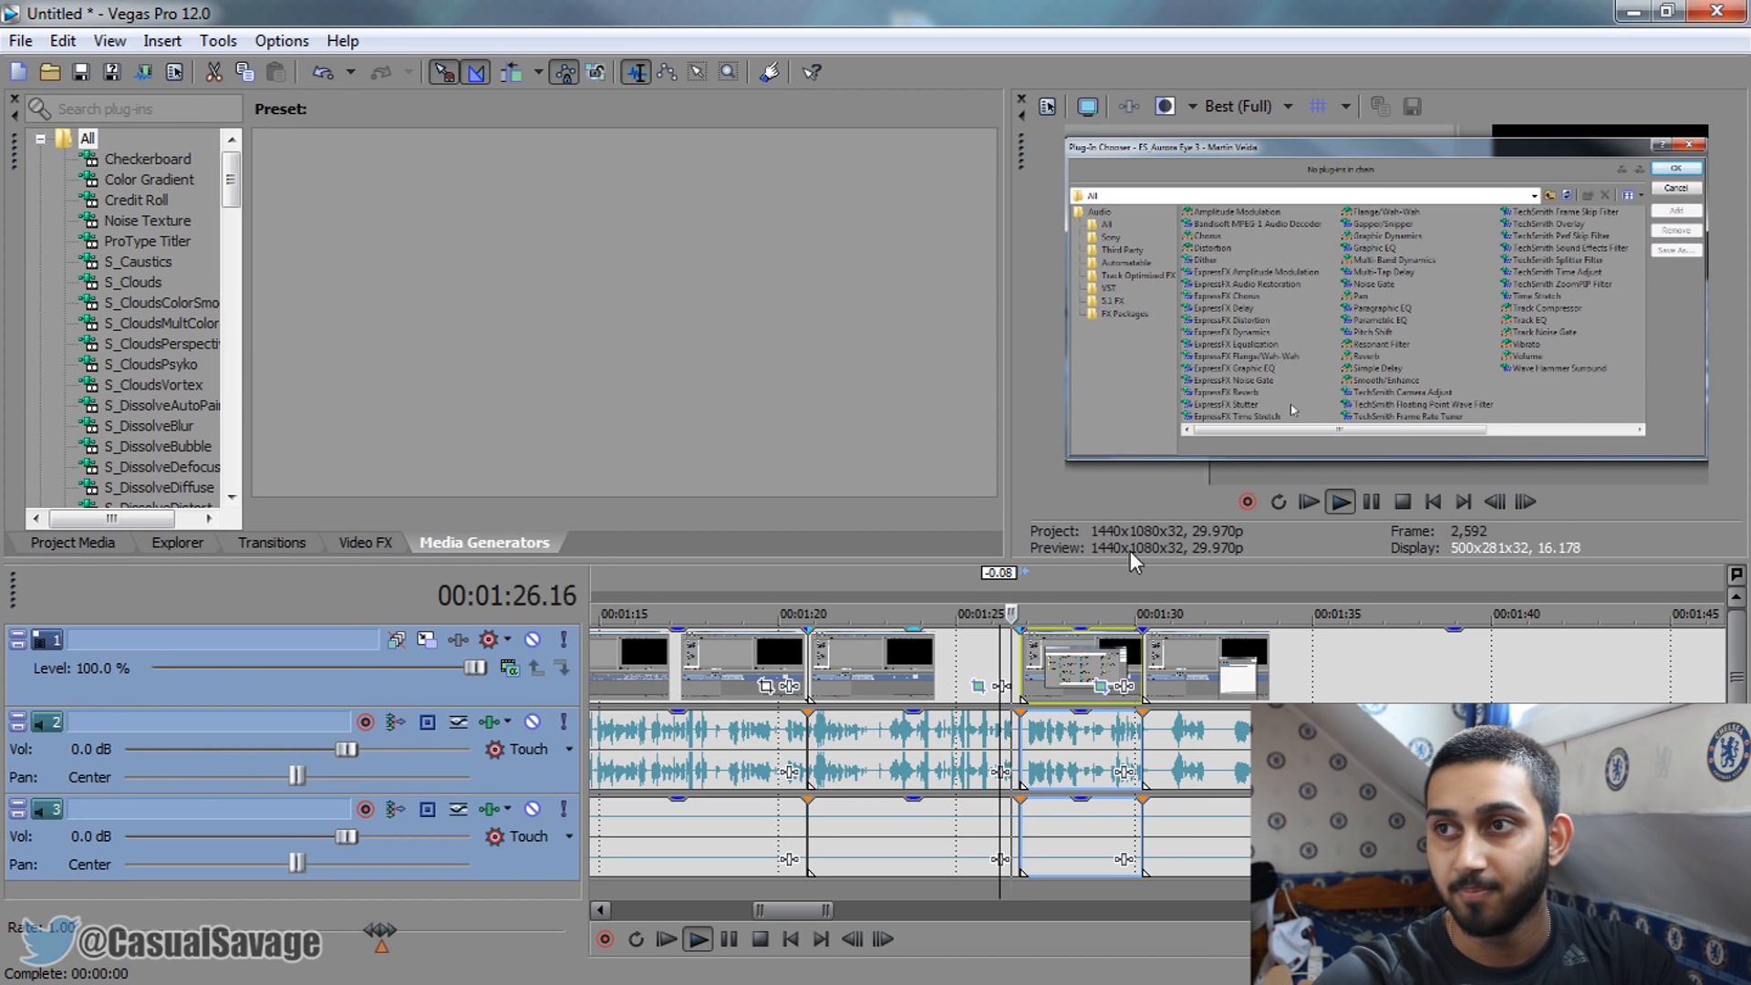
pyautogui.click(1366, 503)
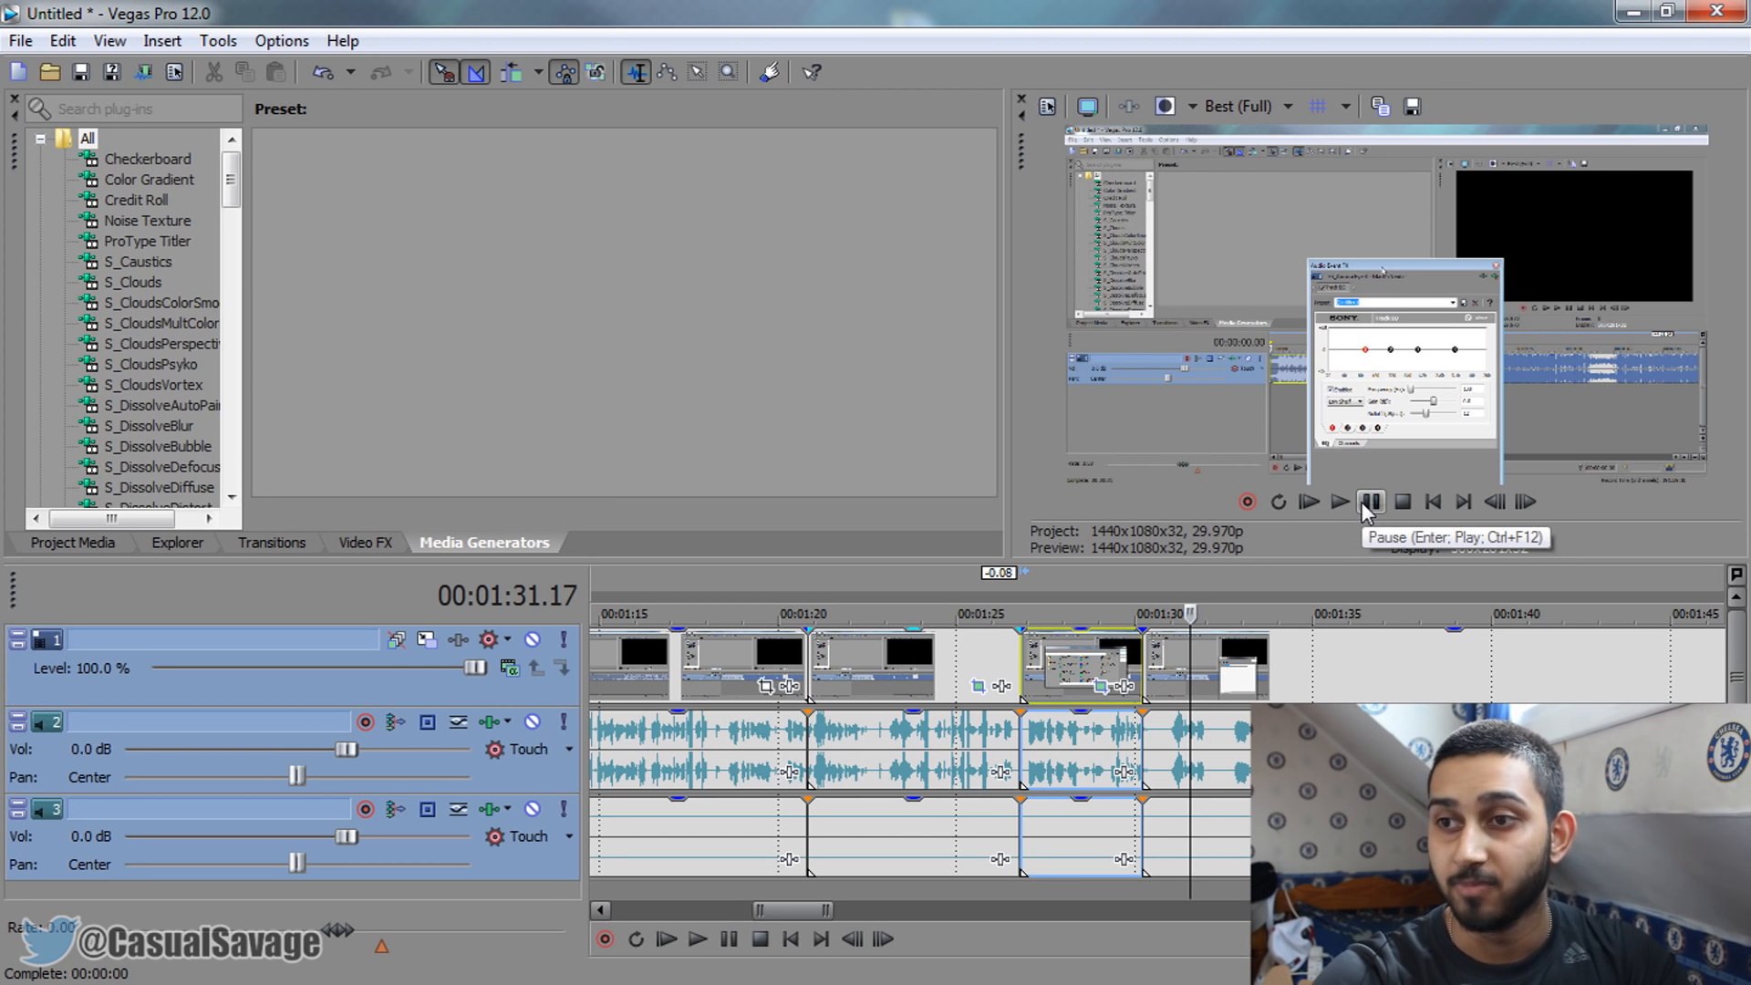
pyautogui.click(1363, 503)
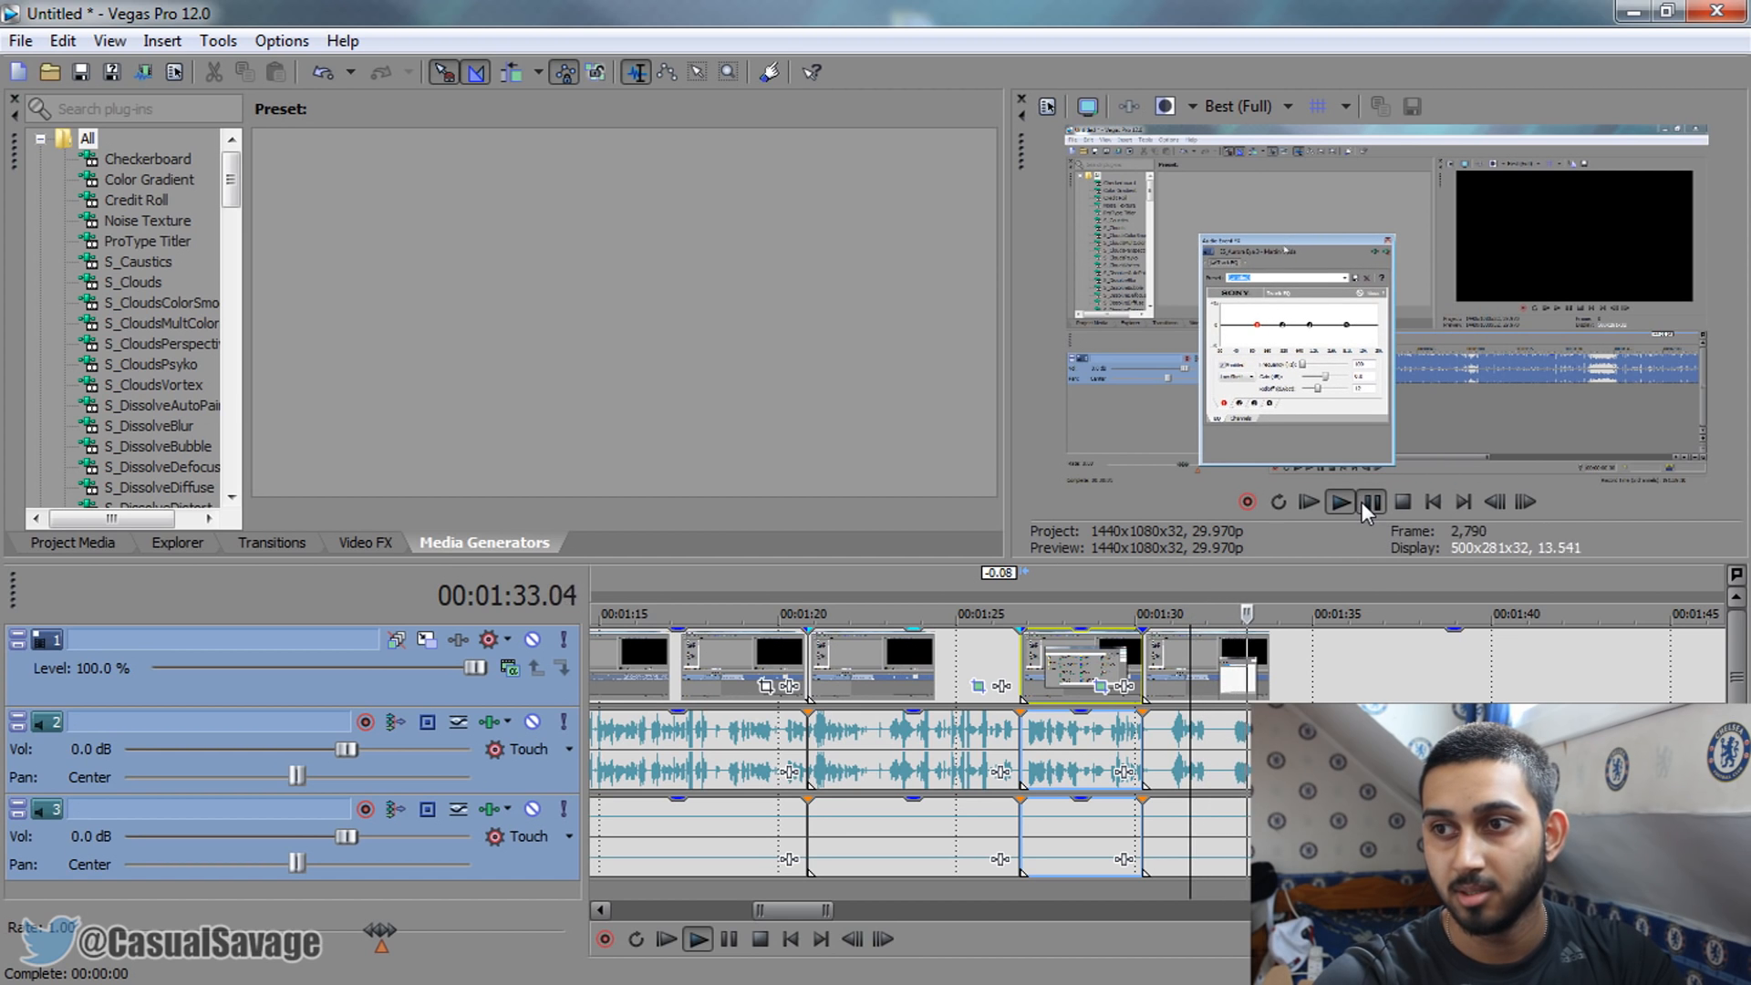
pyautogui.click(1362, 504)
# Add a marker at 00:01:32.25, where the equalizer window comes to rest in the recording
pyautogui.click(1193, 779)
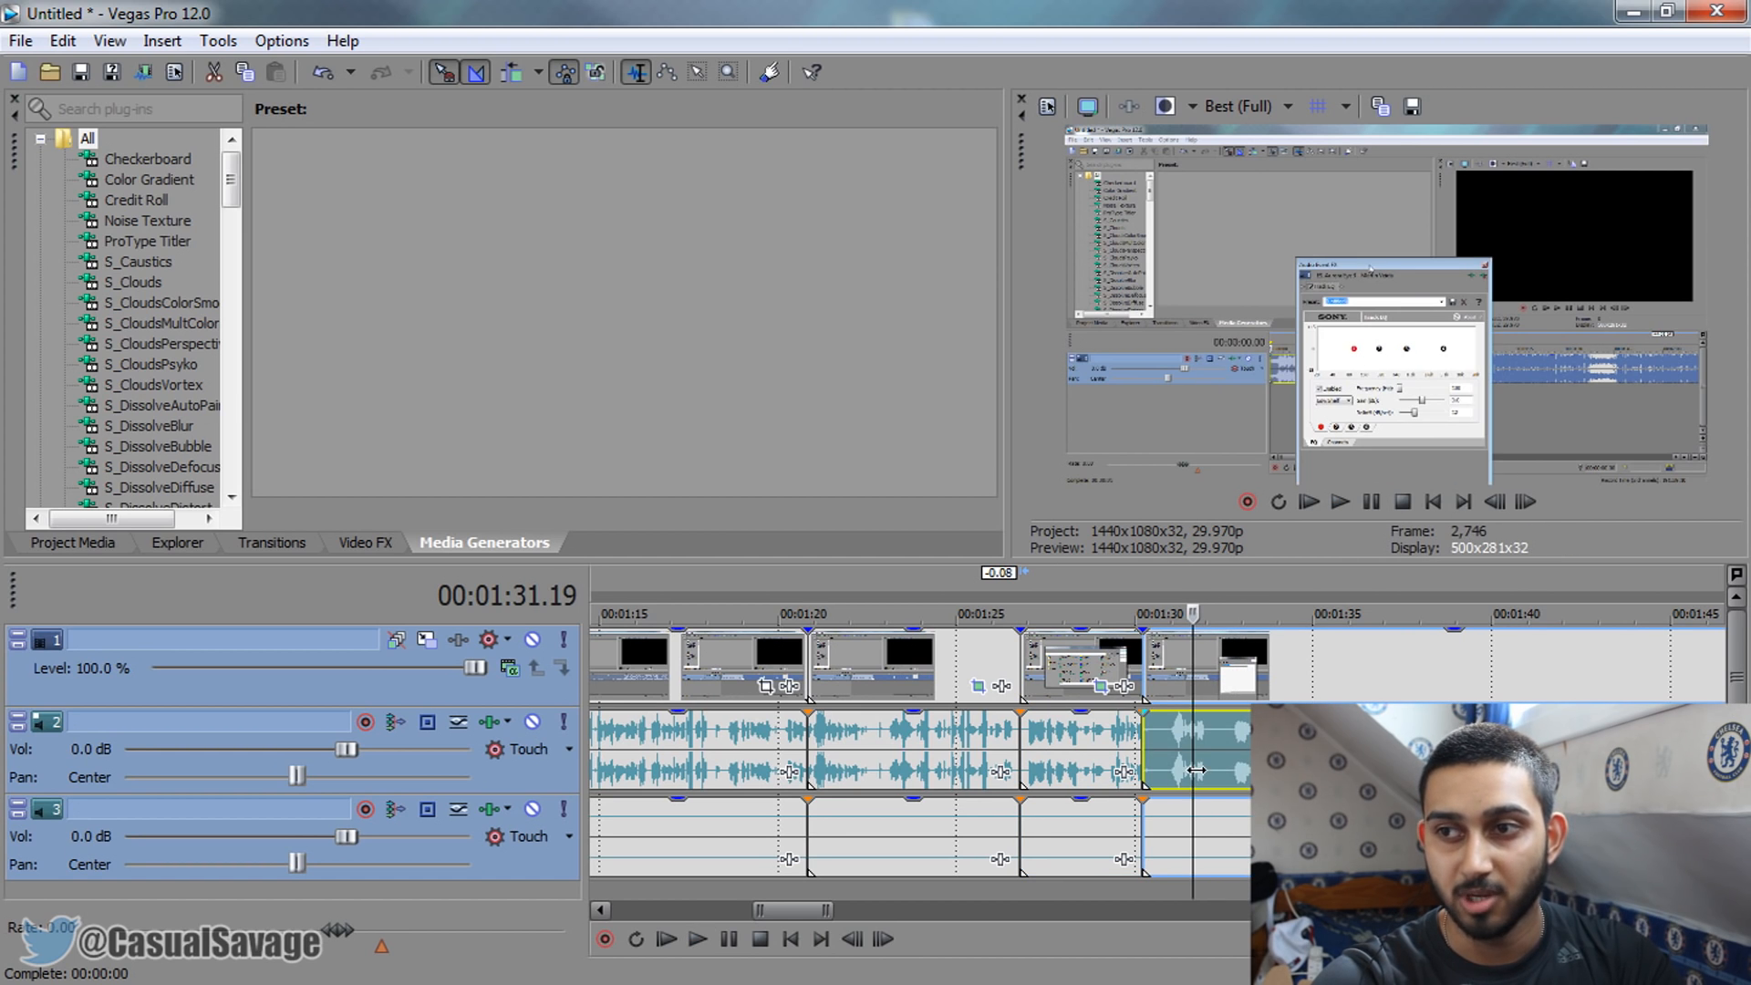
pyautogui.press('space')
pyautogui.moveTo(1259, 768)
pyautogui.mouseDown()
pyautogui.moveTo(1210, 777)
pyautogui.moveTo(1234, 779)
pyautogui.mouseUp()
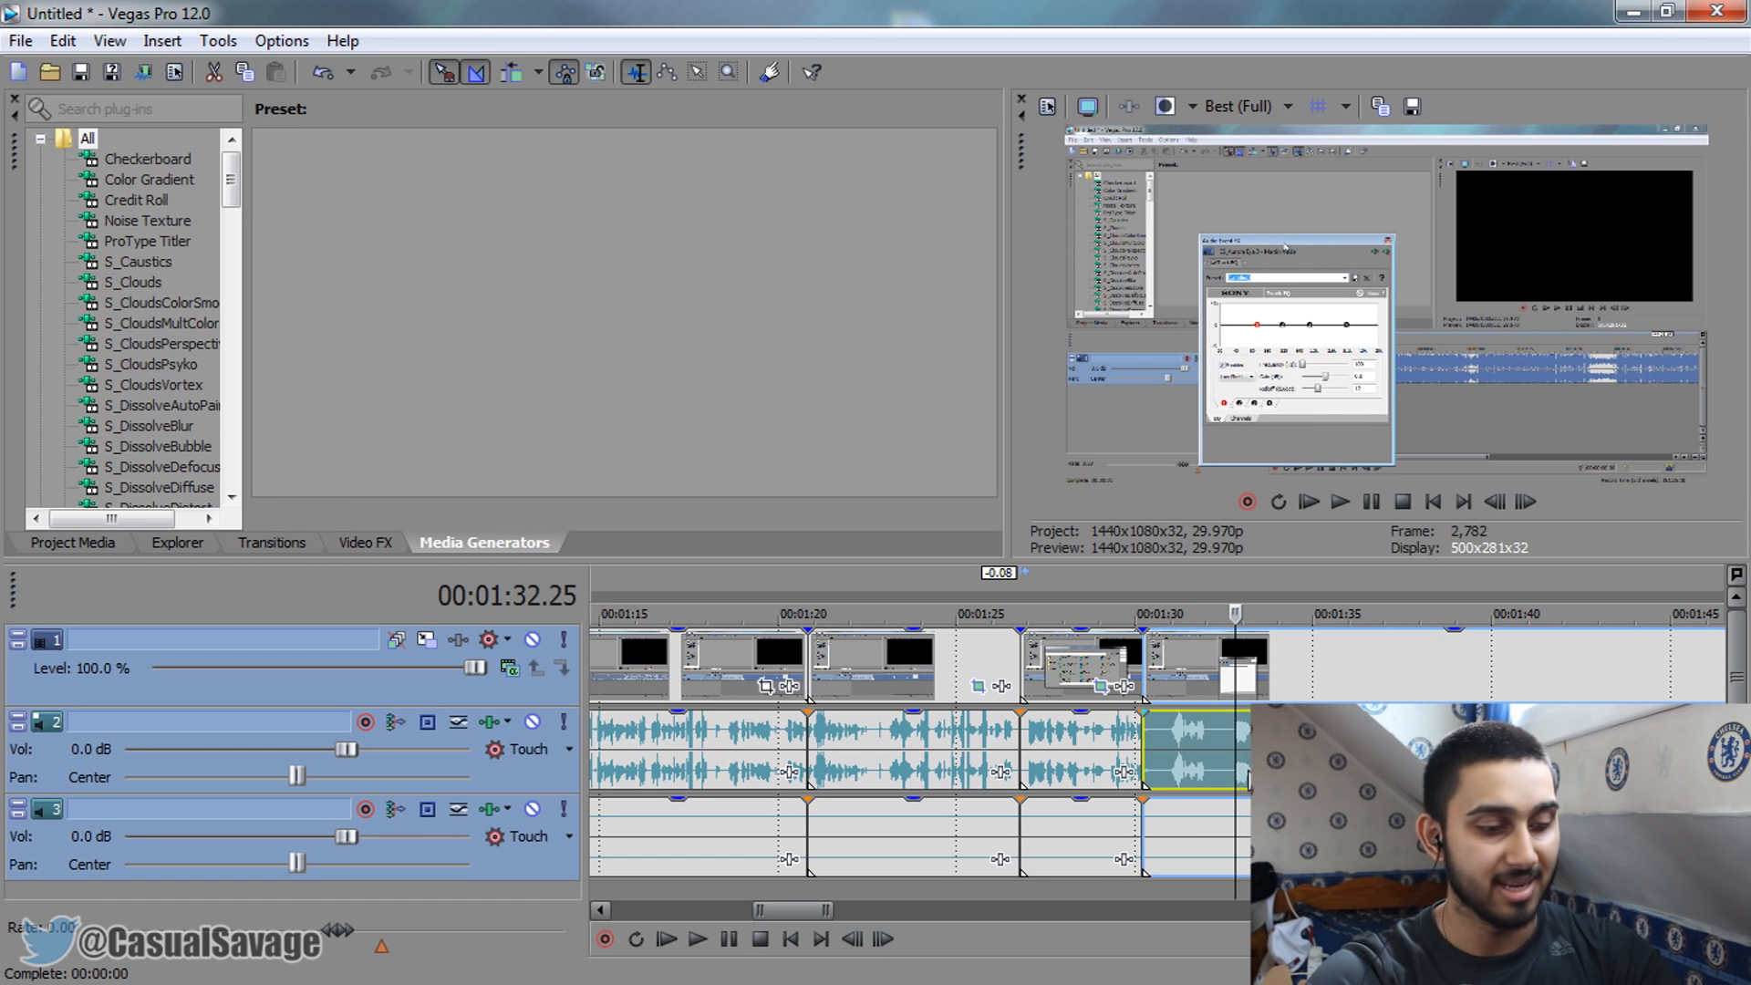
pyautogui.press('m')
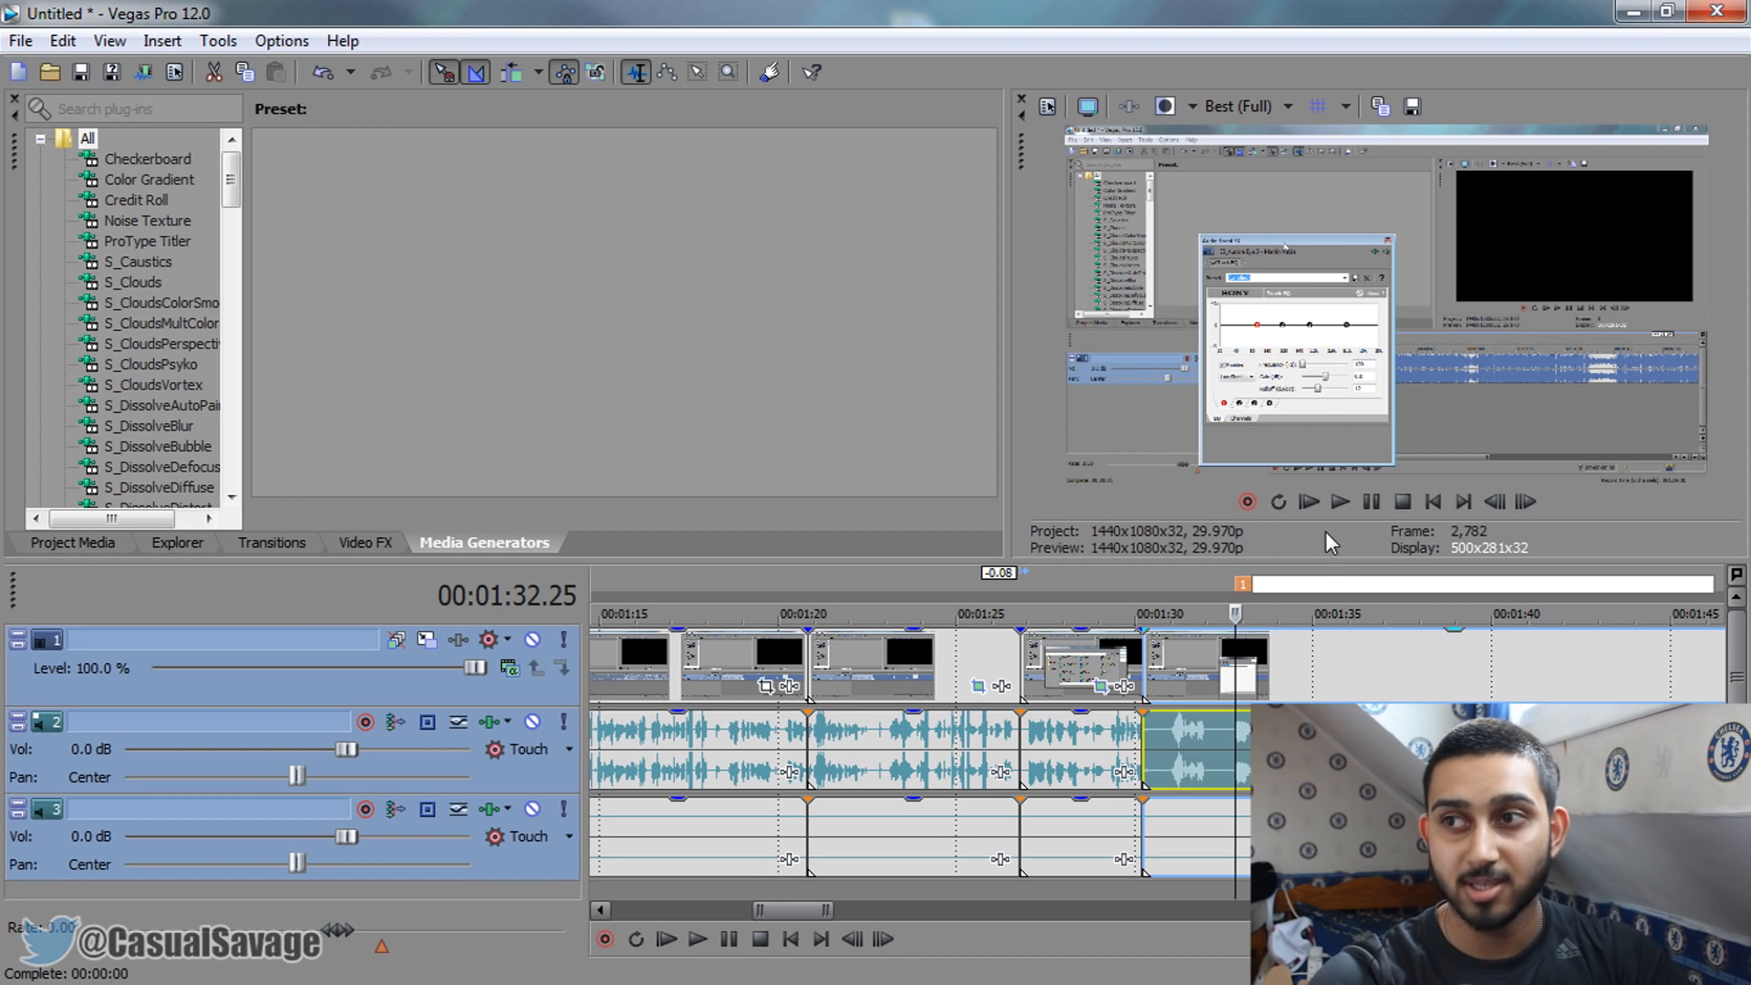
pyautogui.press('Return')
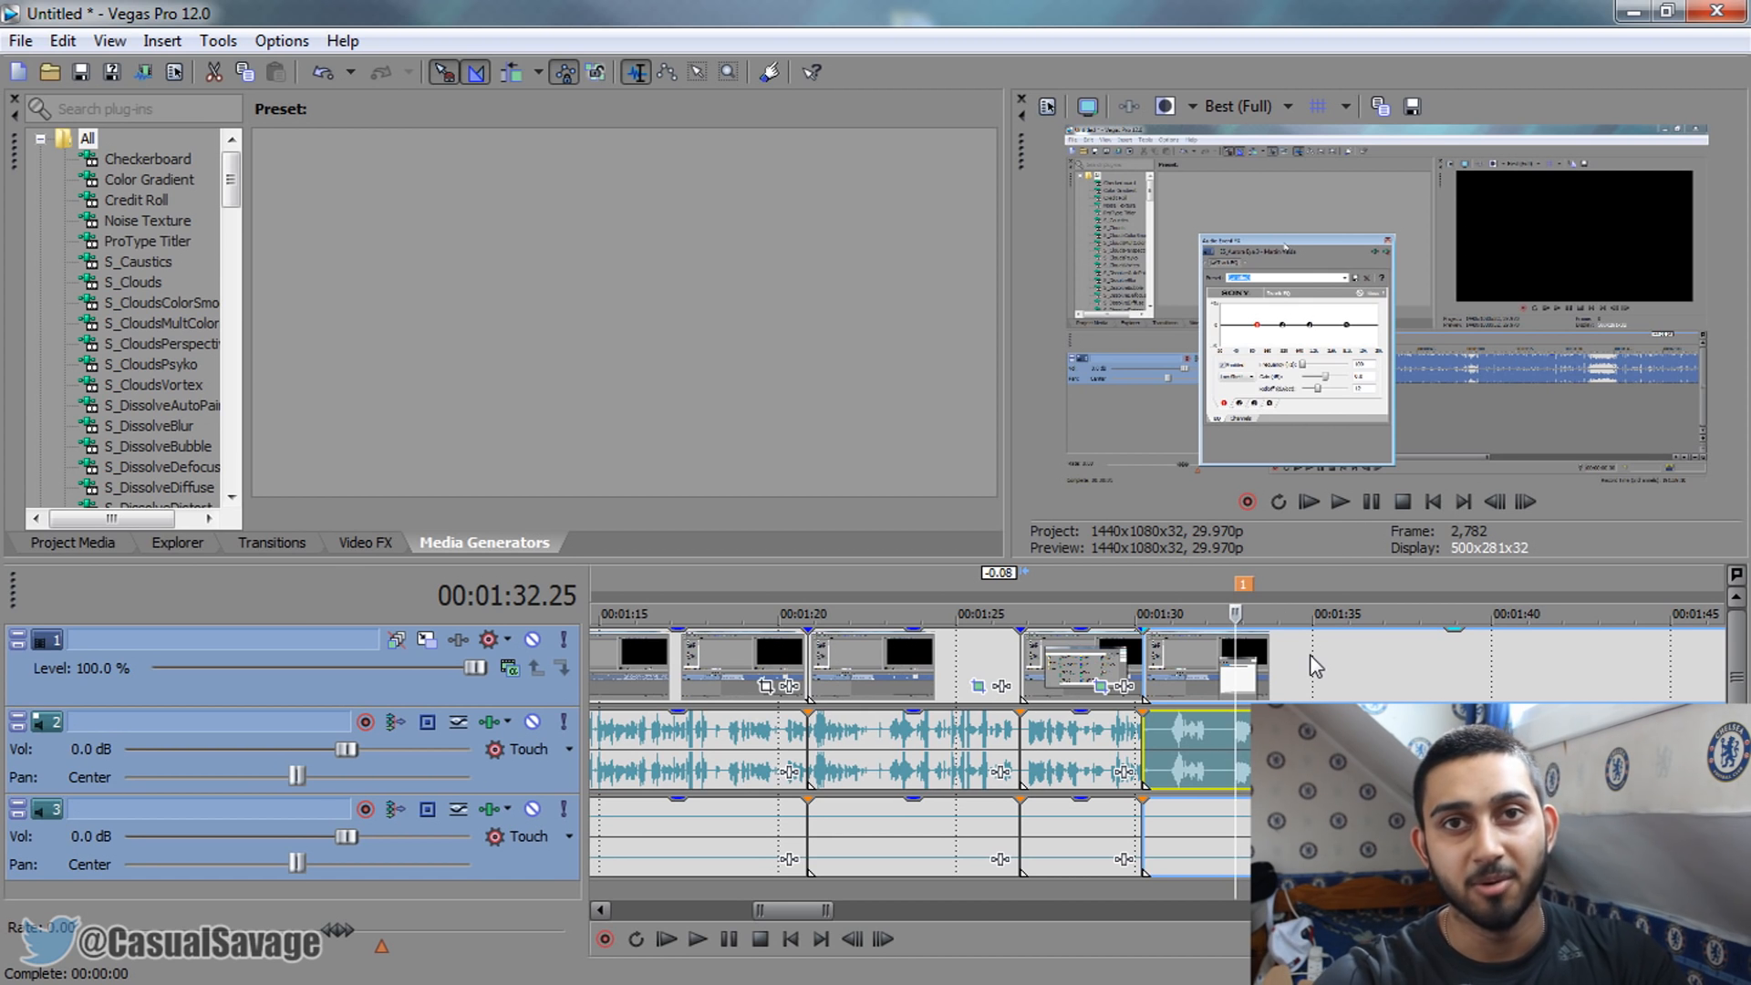
# Play back the equalizer section from the first marker to about 00:01:49
pyautogui.press('space')
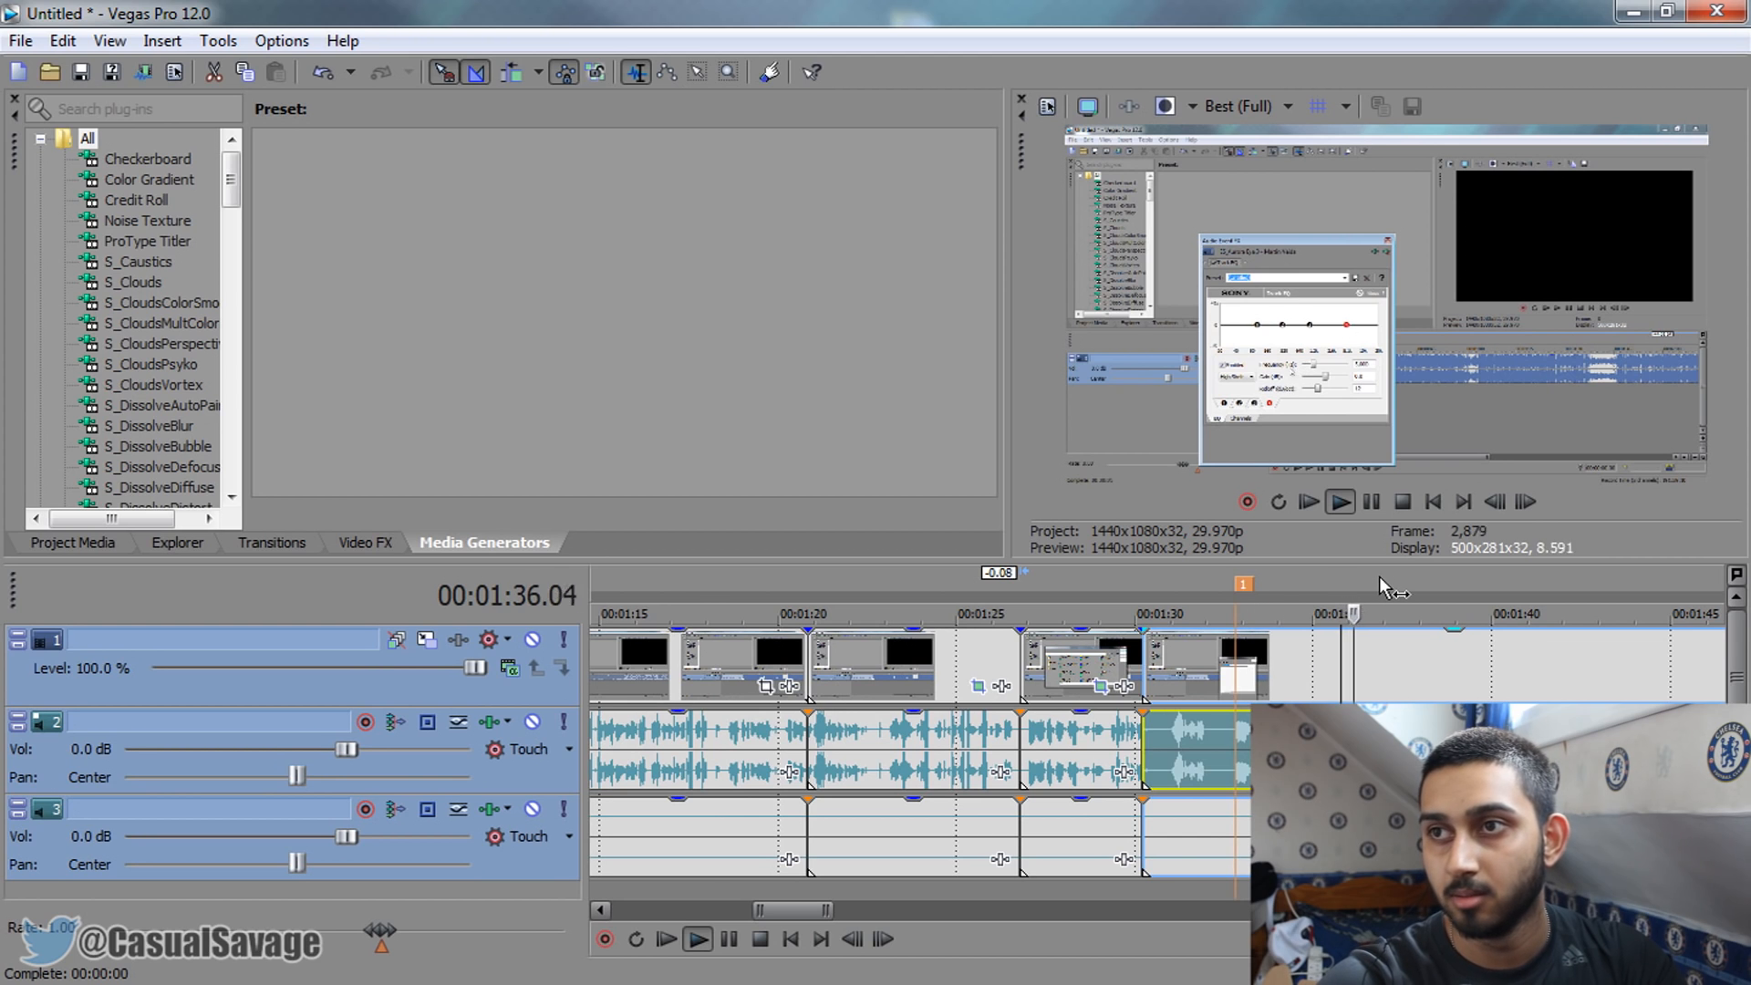
pyautogui.scroll(-2, 1441, 576)
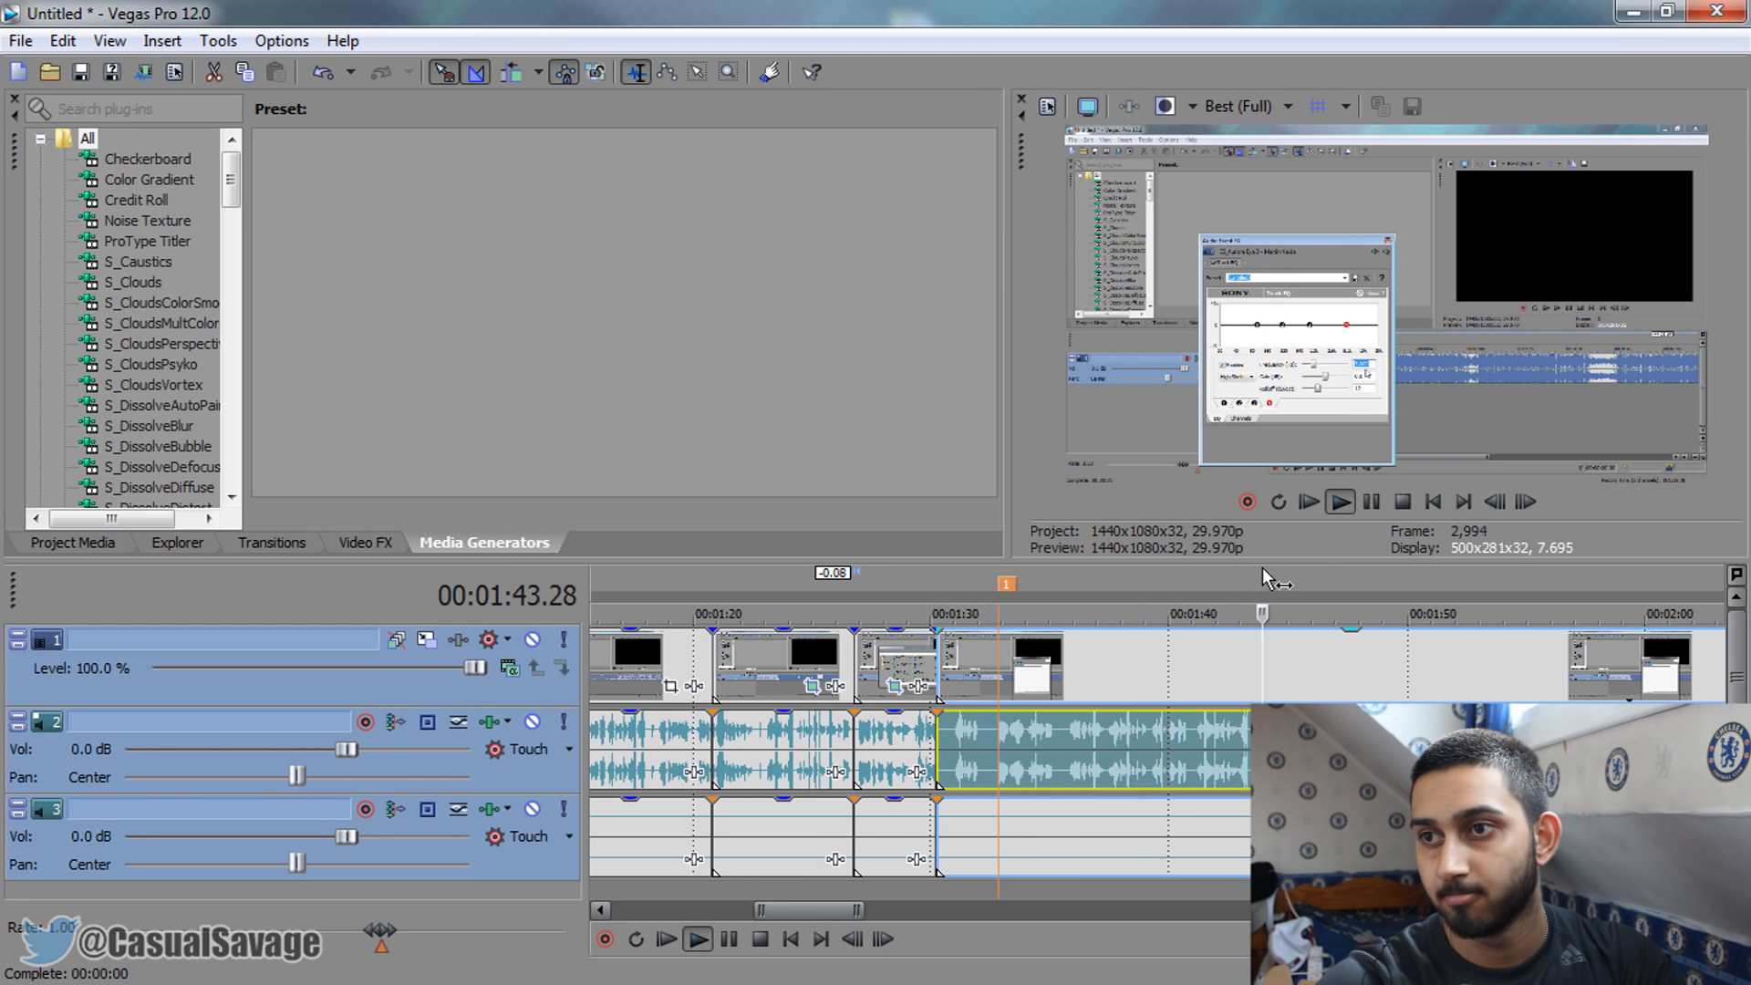
pyautogui.click(1373, 502)
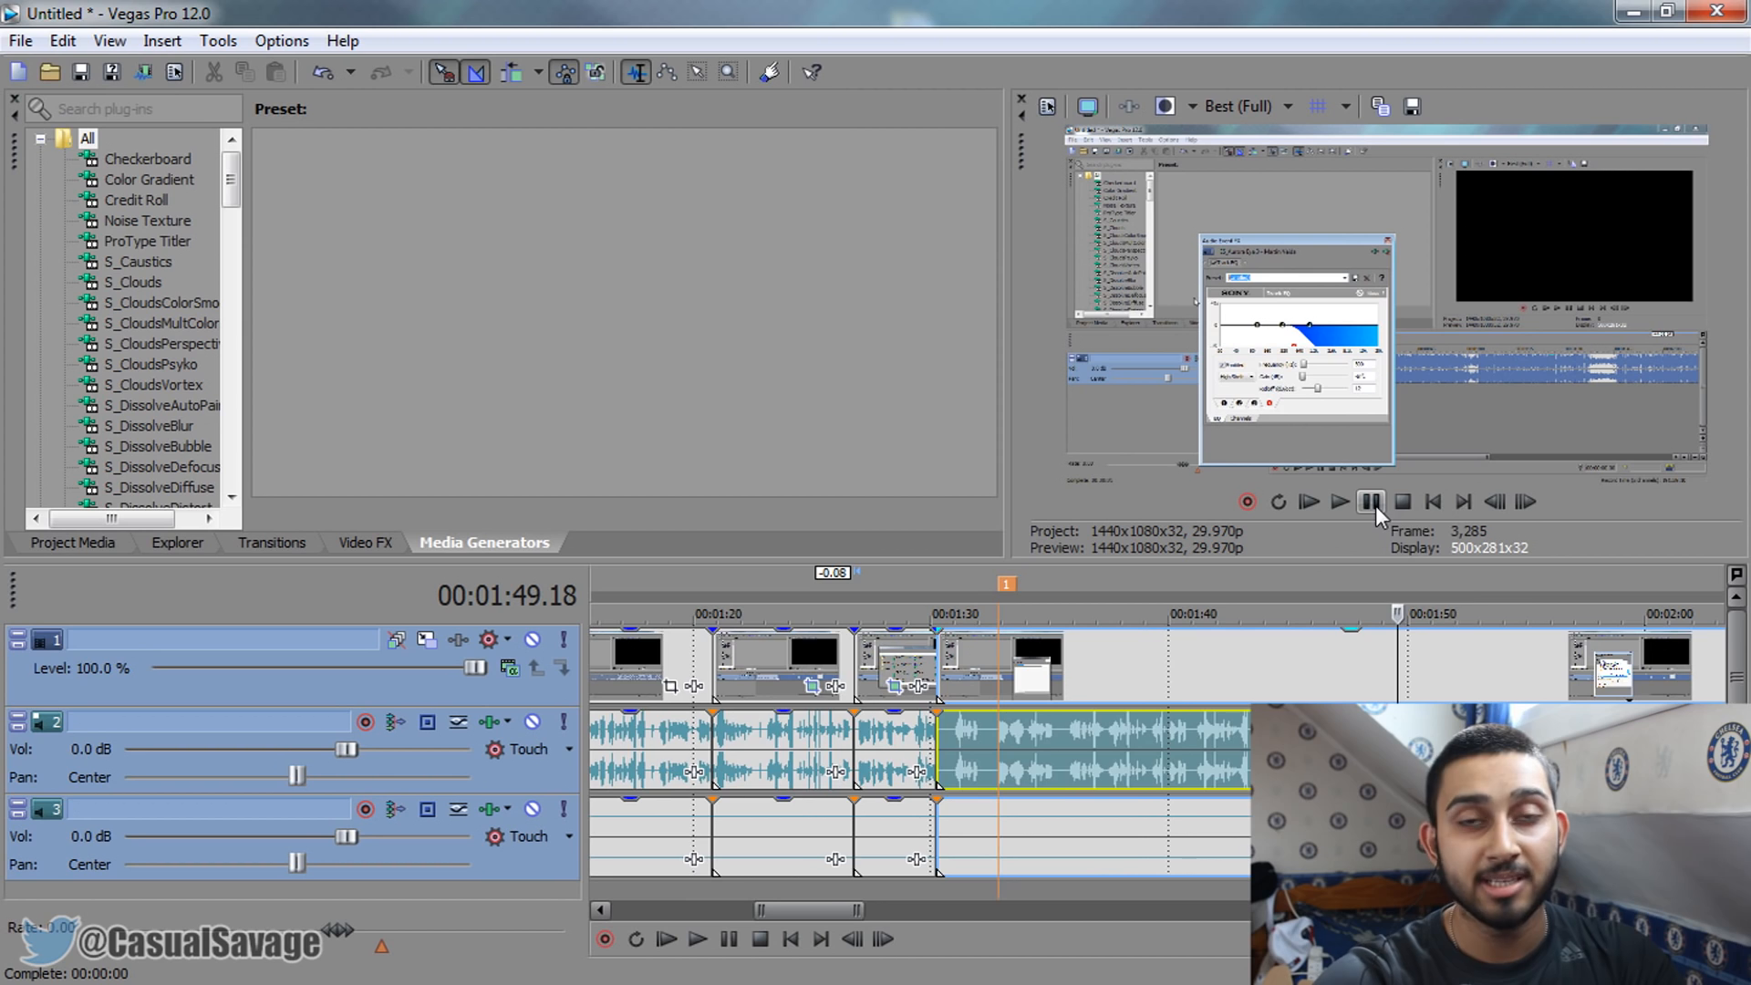
# Find the point just before the equalizer window closes and add a second marker there, at 00:02:02.06
pyautogui.scroll(-2, 1457, 651)
pyautogui.moveTo(1175, 576); pyautogui.dragTo(1390, 573)
pyautogui.press('Left')
pyautogui.press('Left')
pyautogui.press('Left')
pyautogui.press('Left')
pyautogui.press('Left')
pyautogui.press('Left')
pyautogui.press('Left')
pyautogui.press('Left')
pyautogui.press('Left')
pyautogui.press('Left')
pyautogui.press('Left')
pyautogui.press('Left')
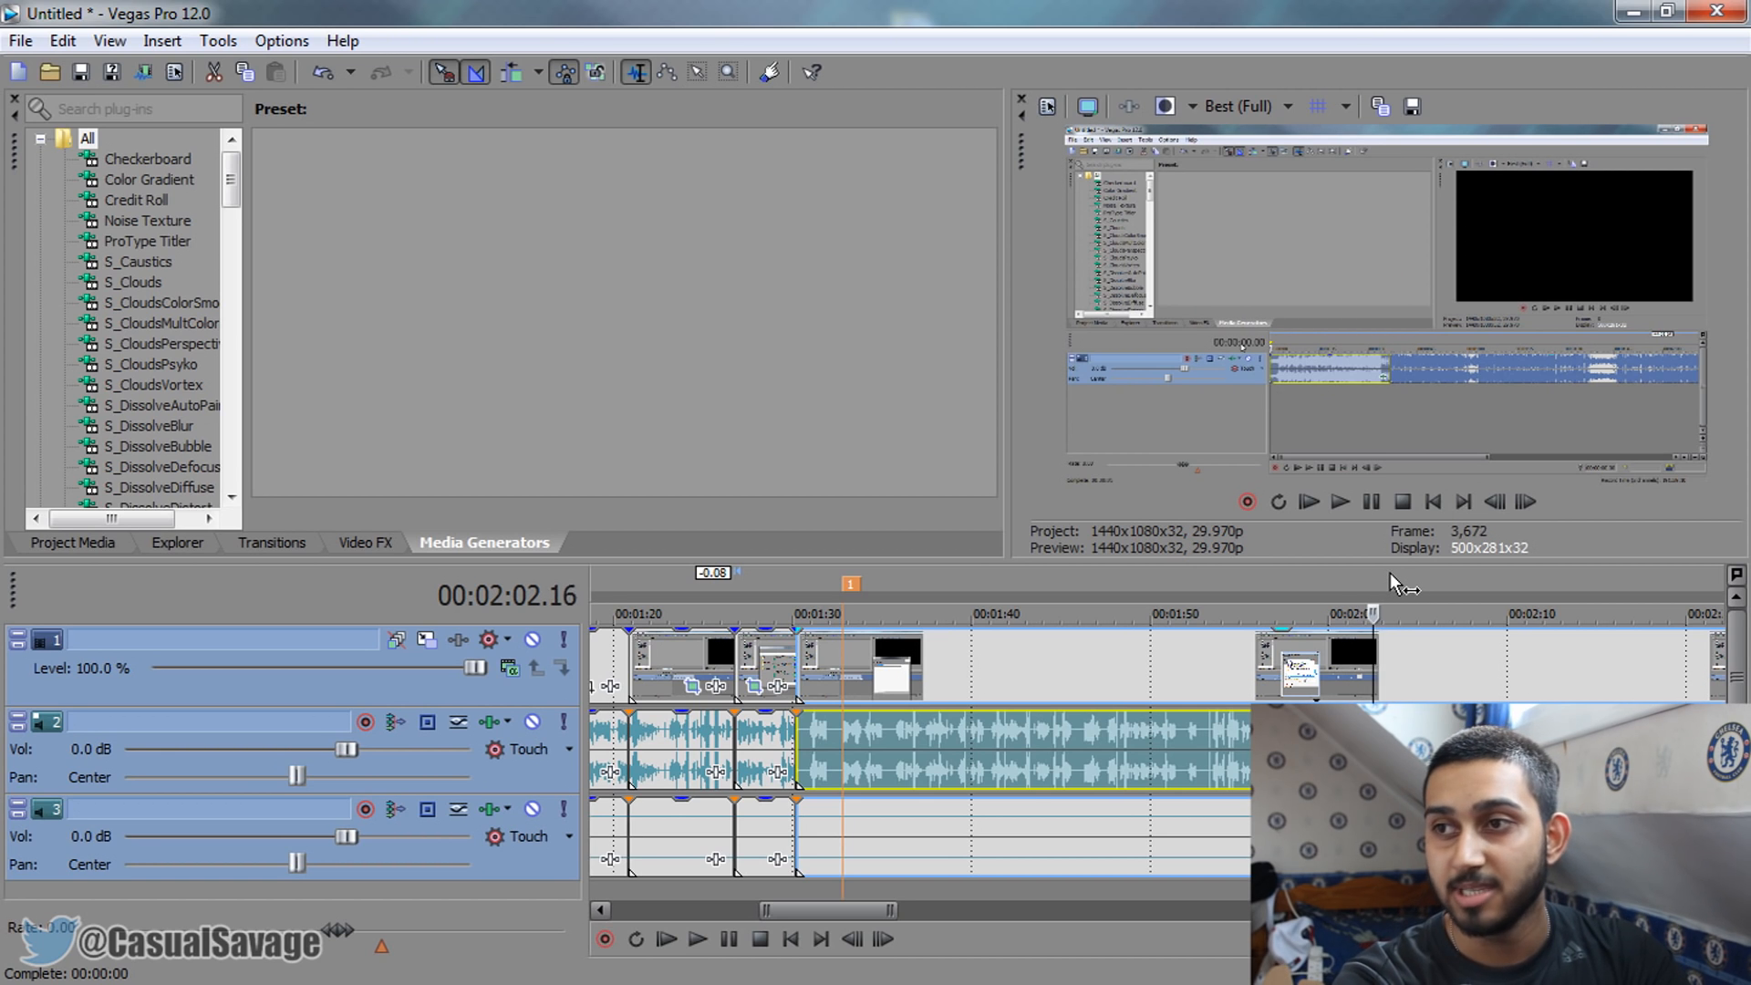
pyautogui.press('Right')
pyautogui.press('Right')
pyautogui.press('Right')
pyautogui.press('Right')
pyautogui.press('Right')
pyautogui.press('Right')
pyautogui.press('Right')
pyautogui.press('Right')
pyautogui.press('Right')
pyautogui.press('Right')
pyautogui.press('Right')
pyautogui.press('Right')
pyautogui.press('Right')
pyautogui.press('Right')
pyautogui.press('Right')
pyautogui.press('Right')
pyautogui.press('Left')
pyautogui.press('Left')
pyautogui.press('Left')
pyautogui.press('Left')
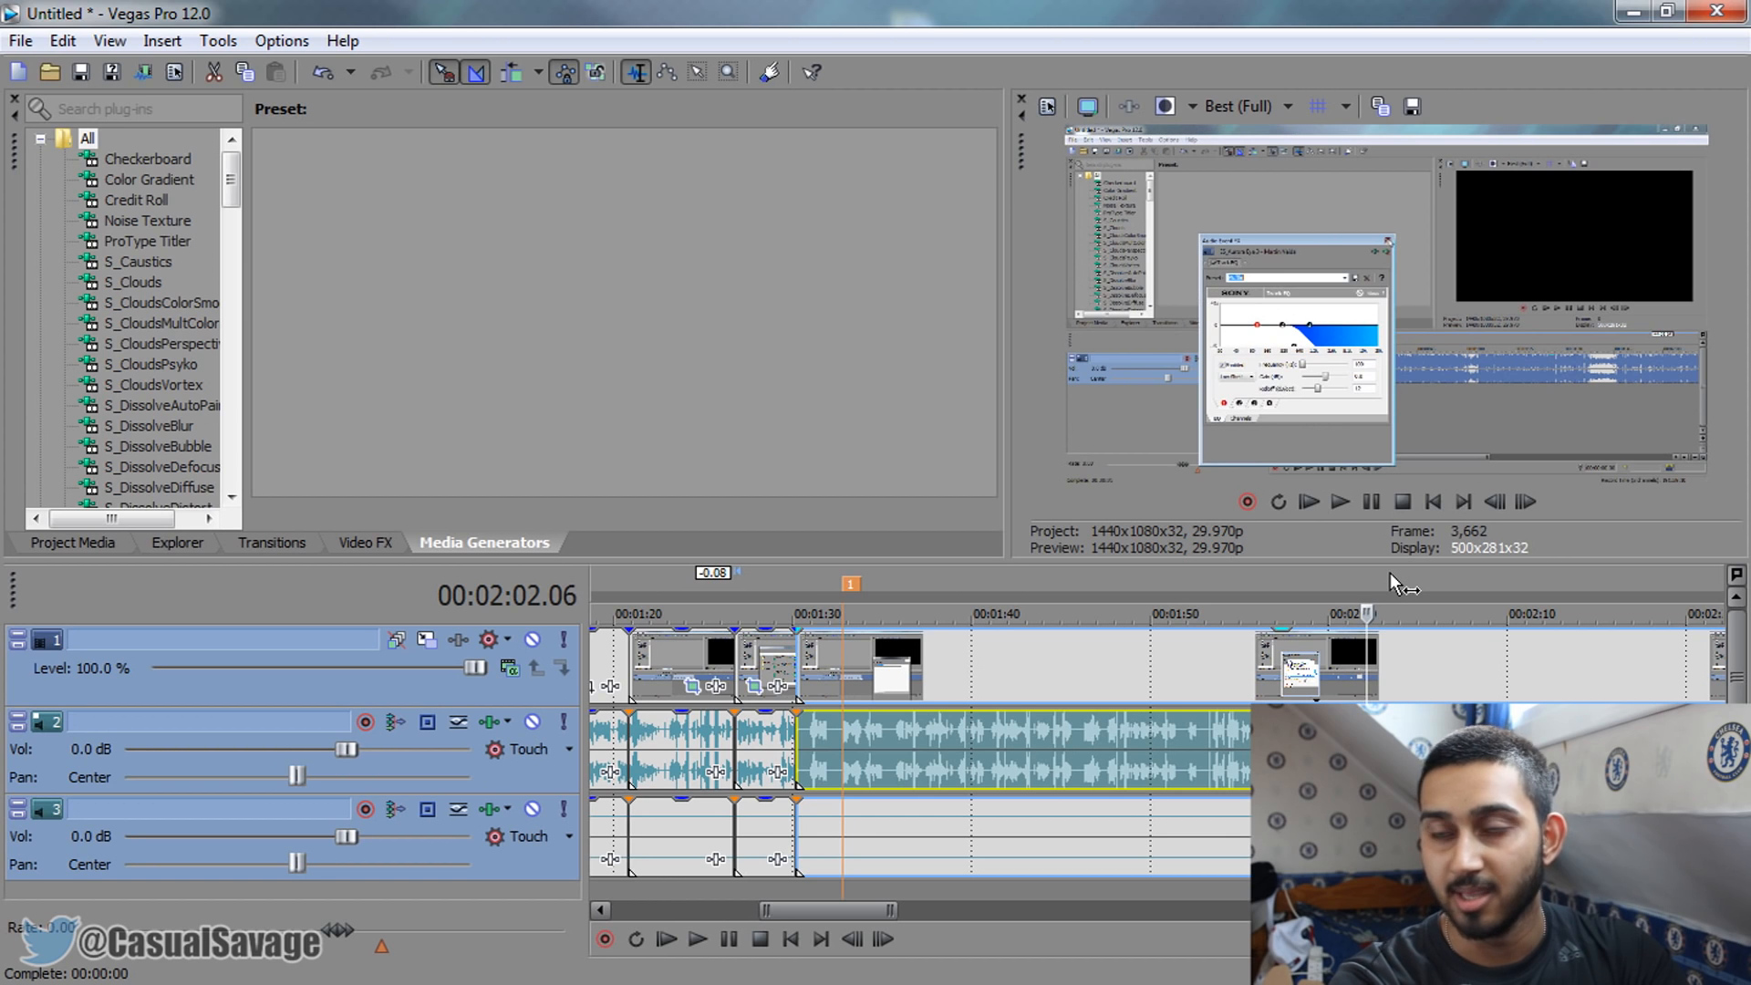
pyautogui.press('m')
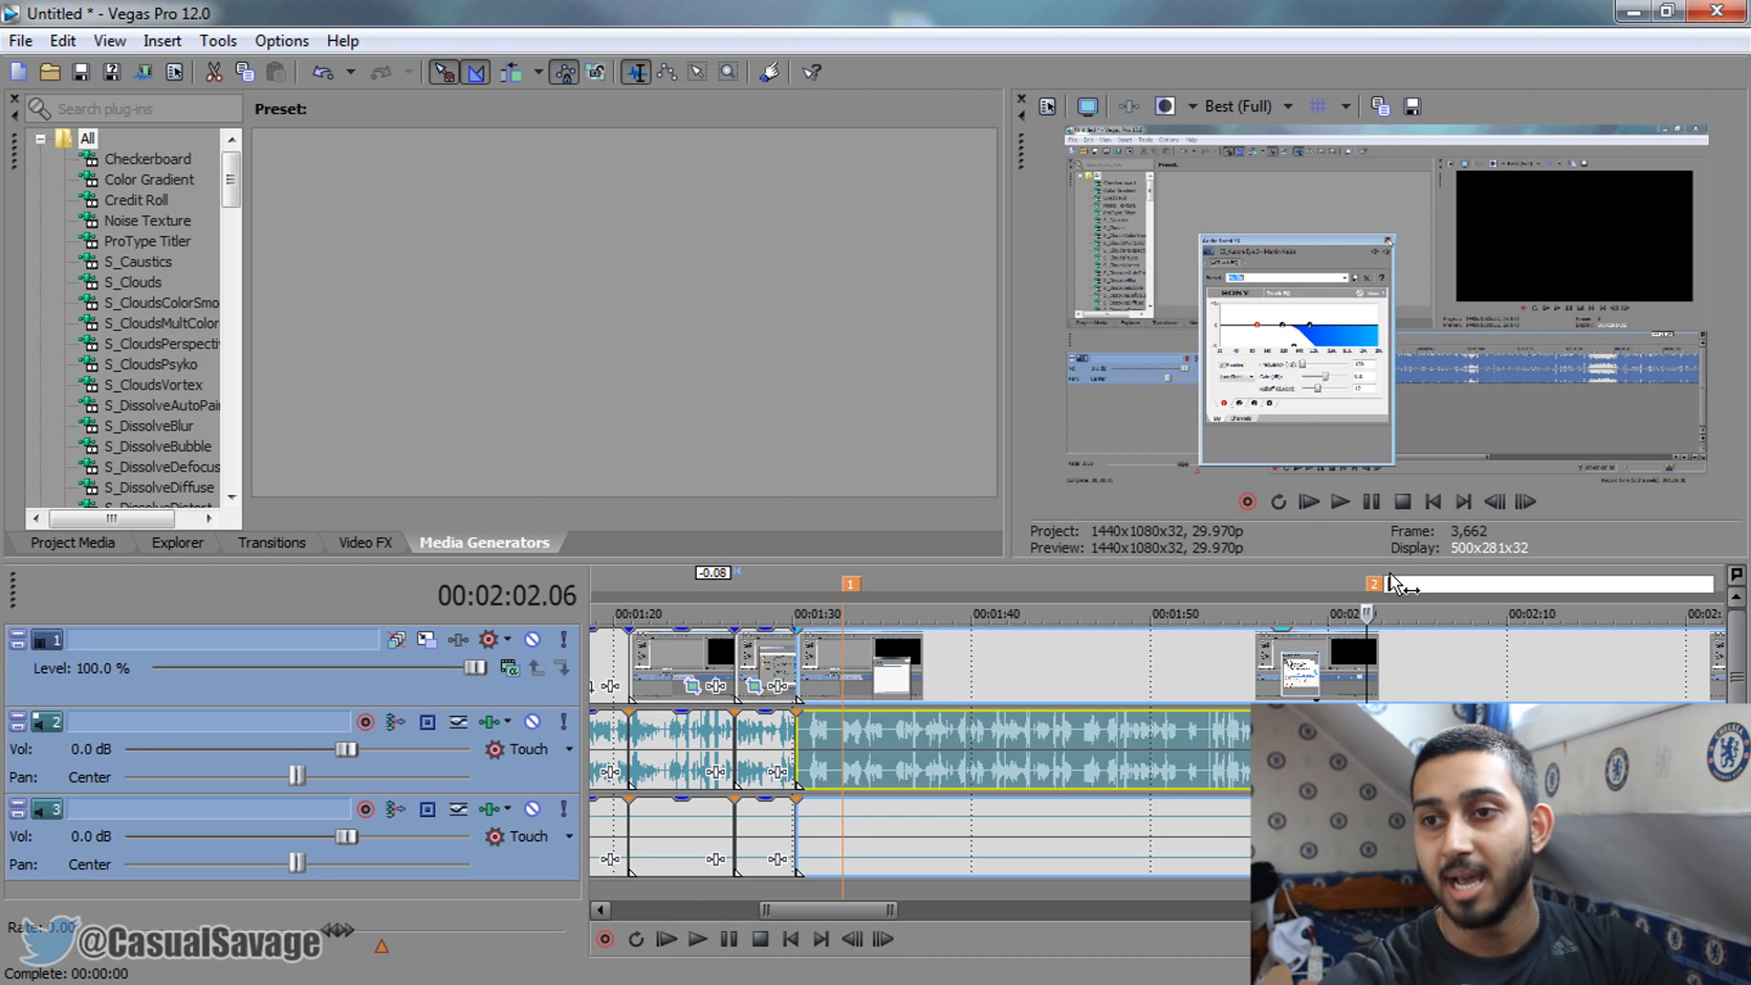
# Split the recording at both markers, 00:02:02.06 and 00:01:32.25, to isolate the equalizer section
pyautogui.click(1364, 680)
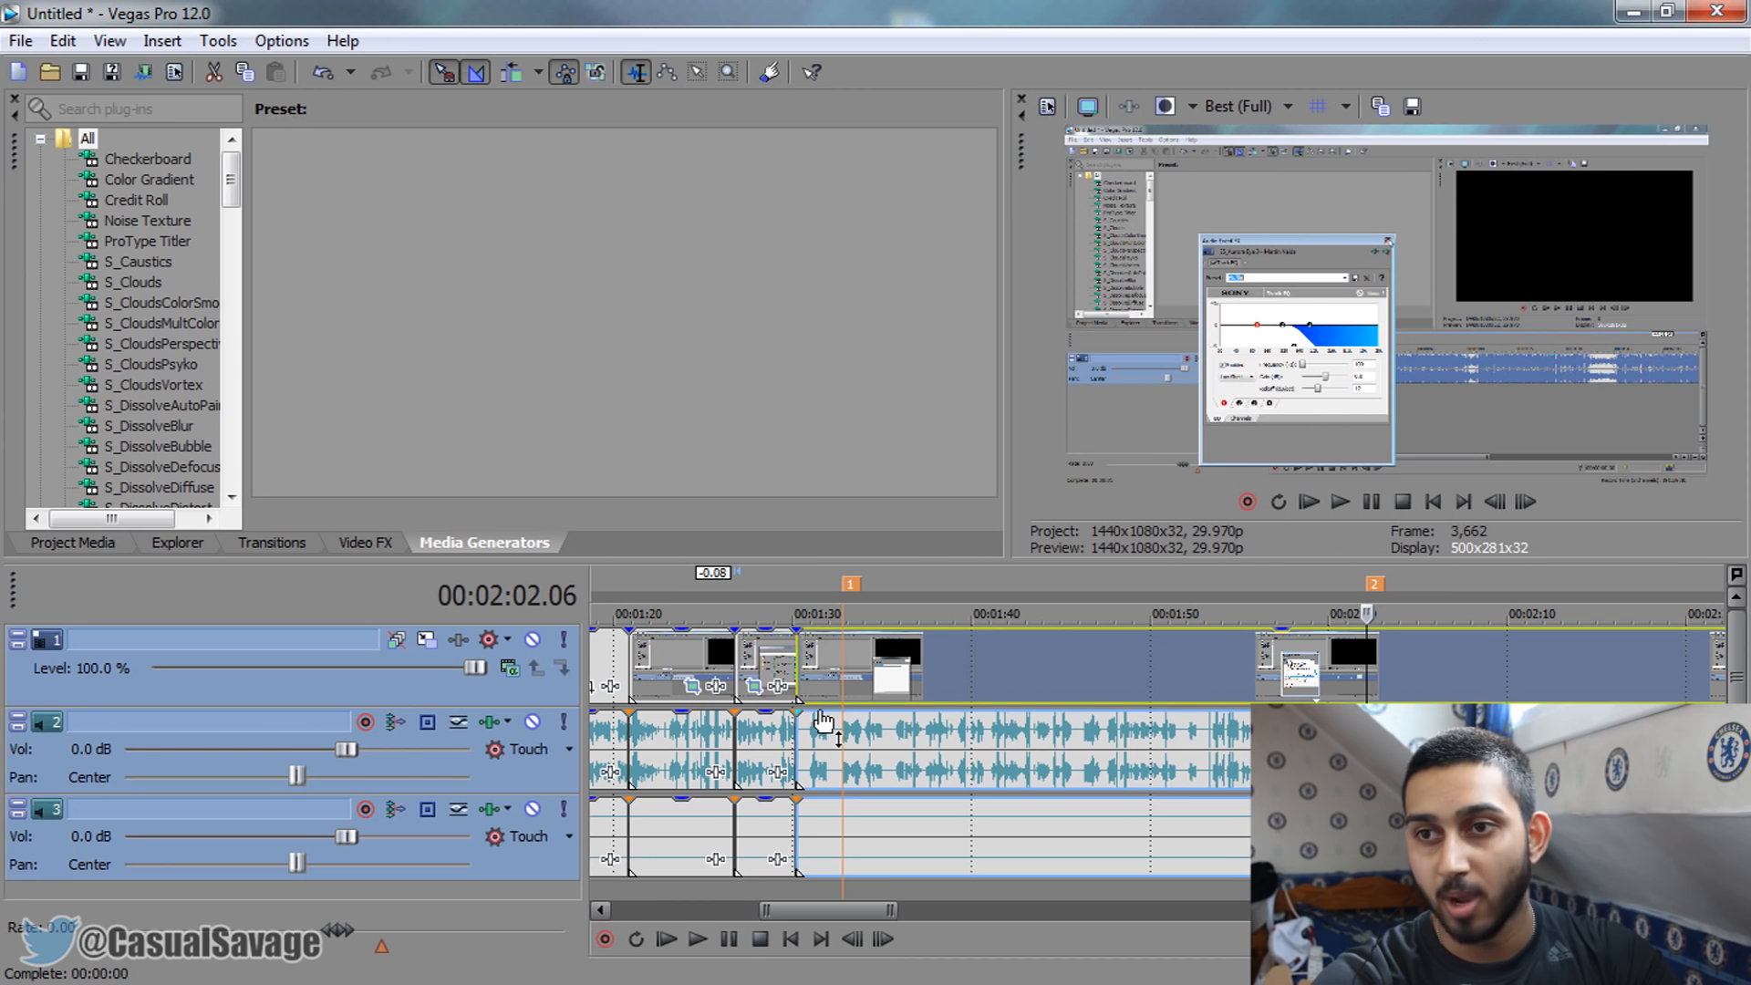
pyautogui.press('s')
pyautogui.click(843, 671)
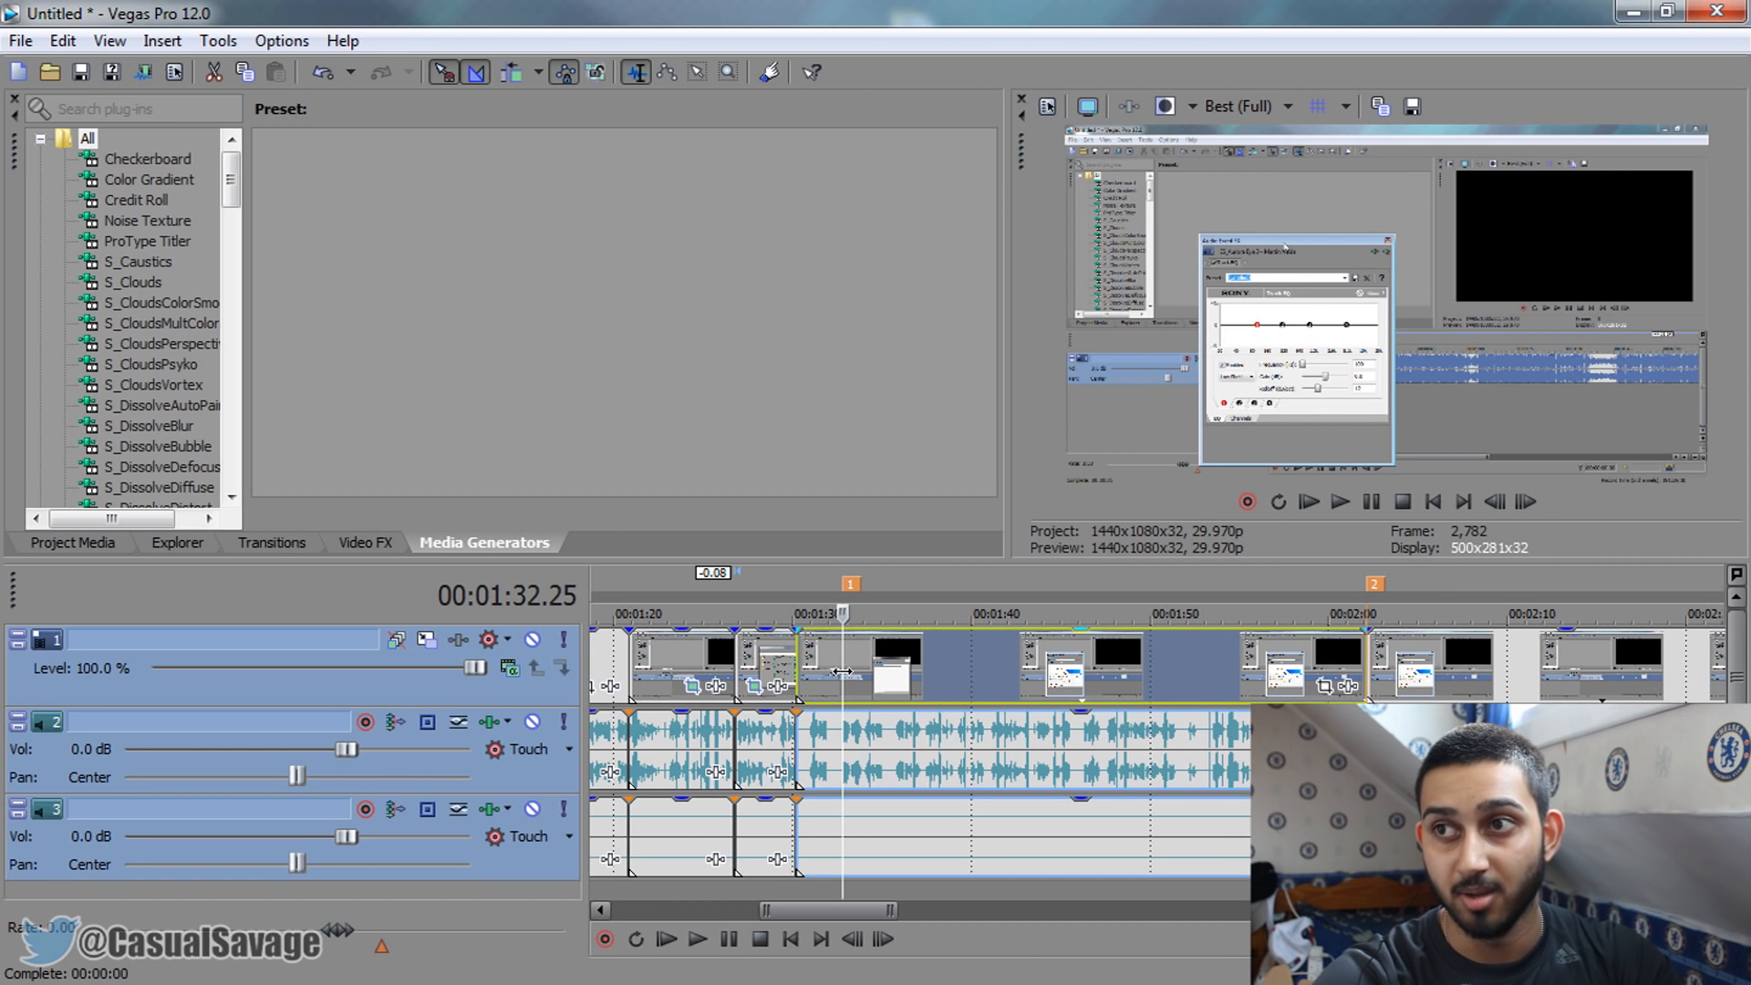
pyautogui.press('s')
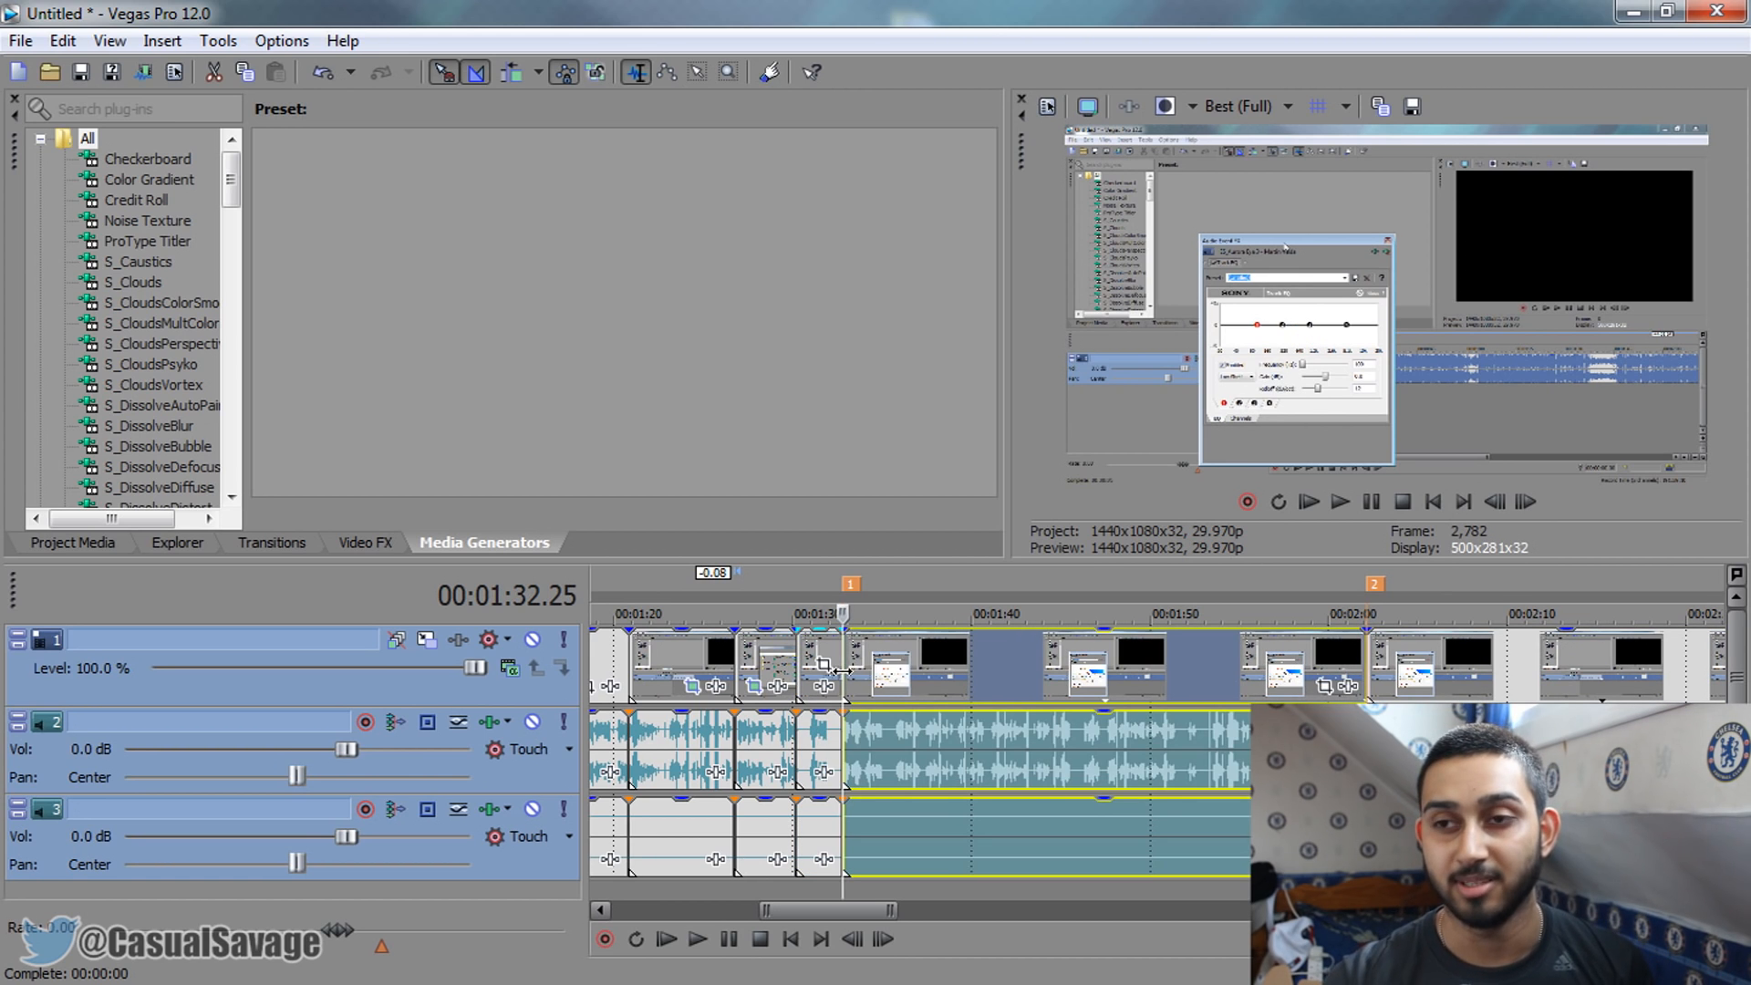
# Add a third marker at 00:01:33.25, one second after the start of the equalizer segment
pyautogui.click(832, 677)
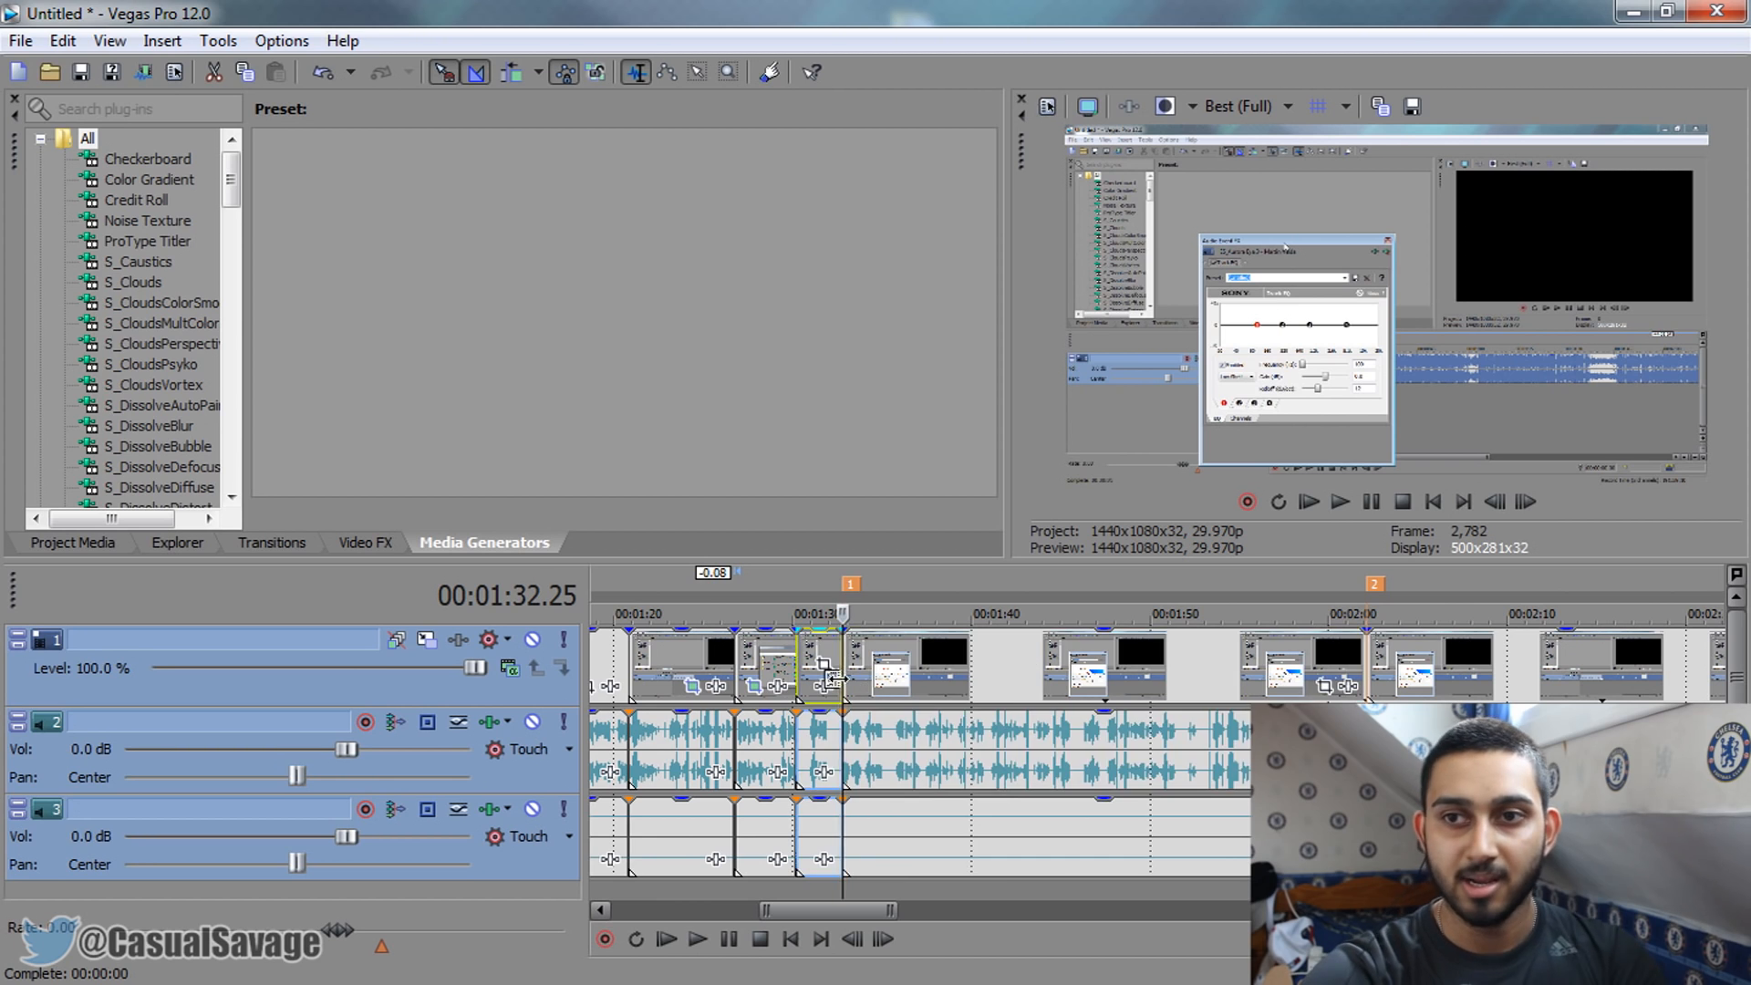
pyautogui.scroll(1, 835, 678)
pyautogui.click(1151, 674)
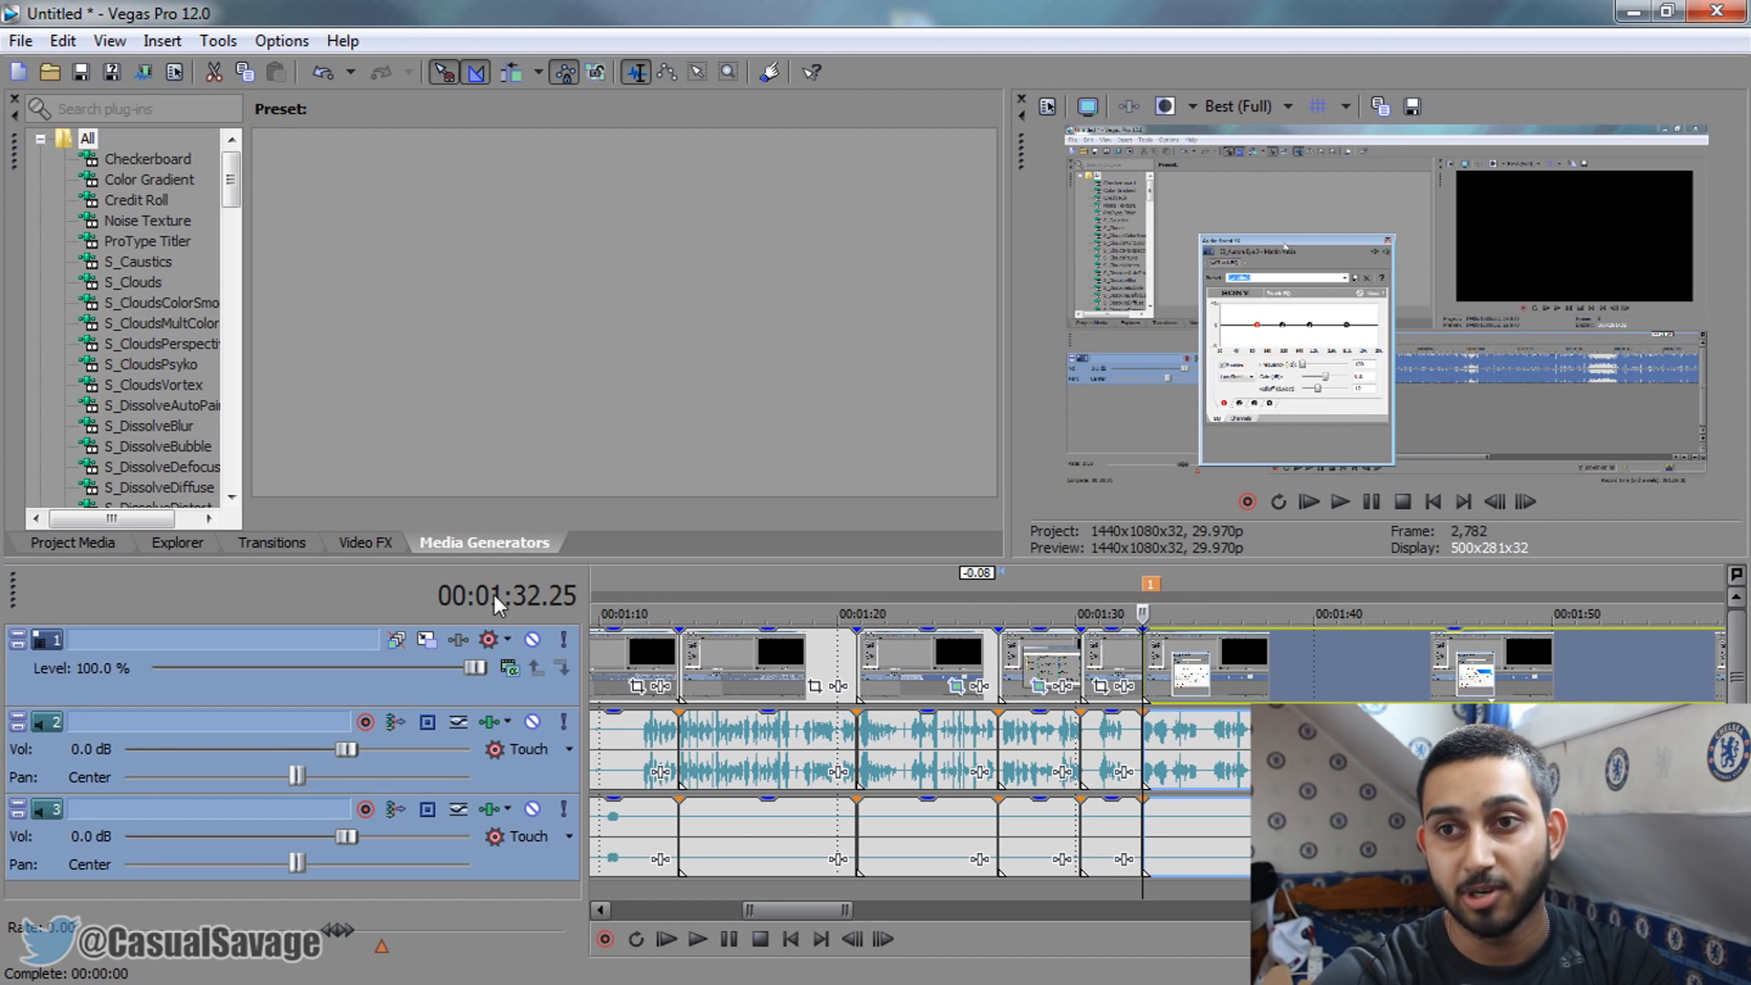
pyautogui.click(1163, 664)
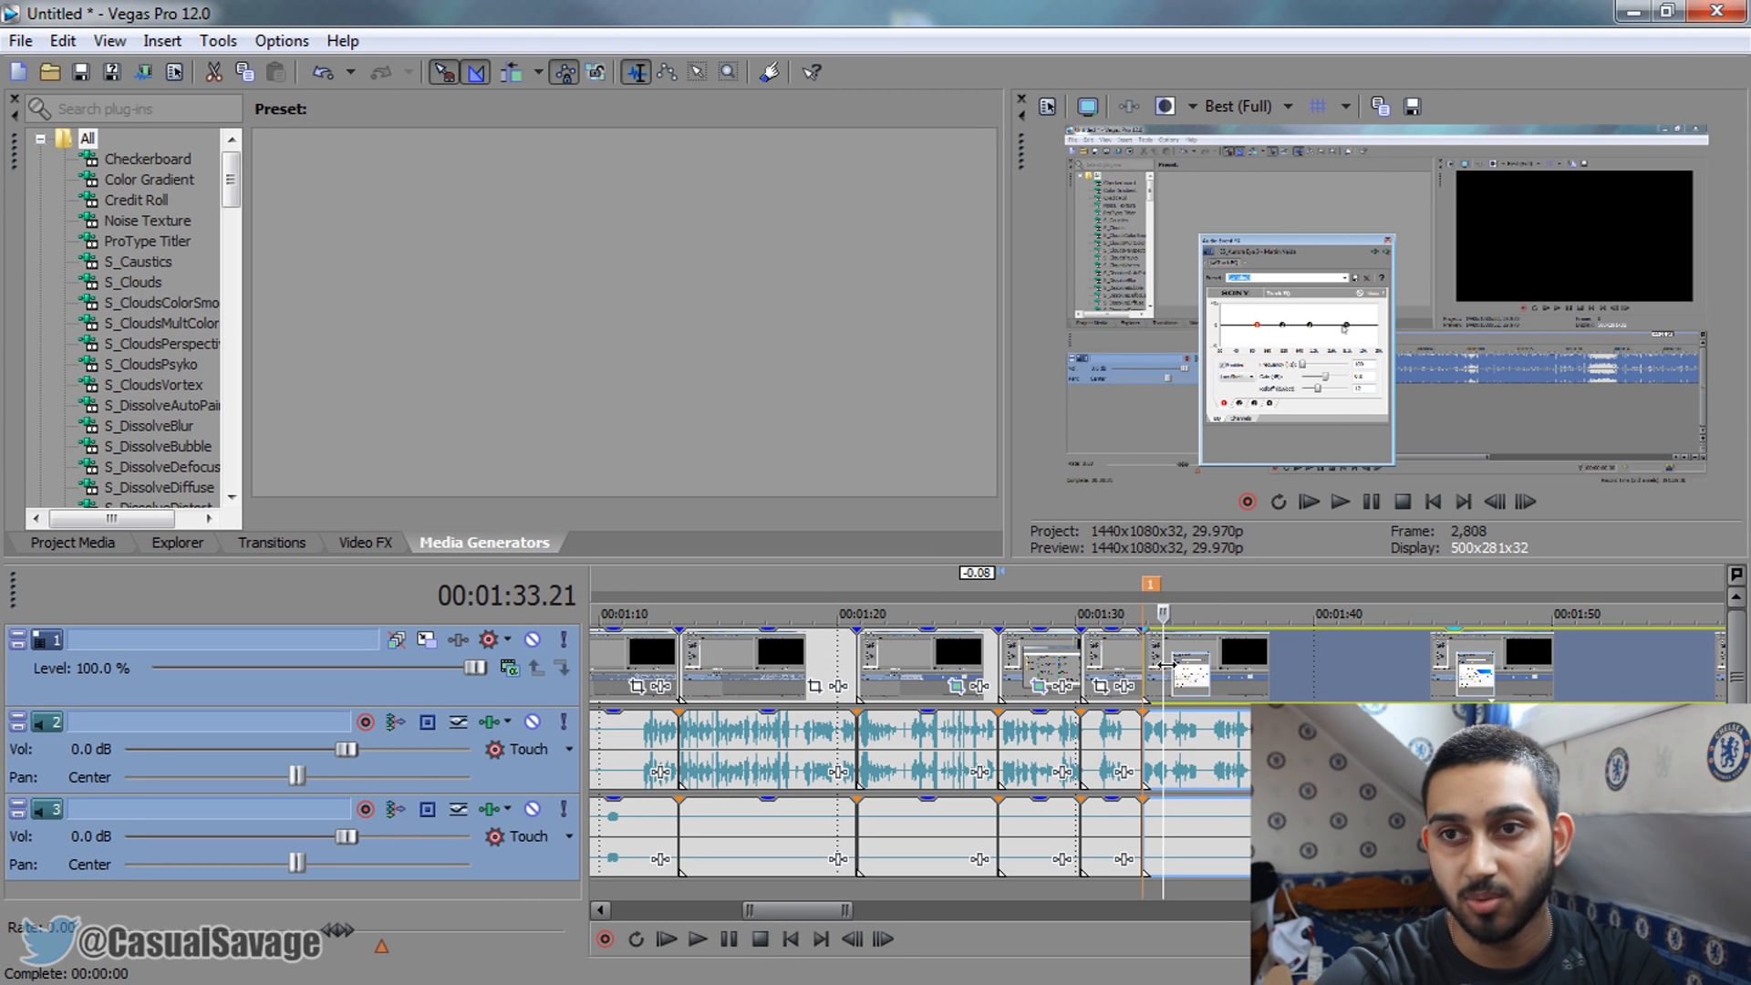
pyautogui.press('Right')
pyautogui.press('Right')
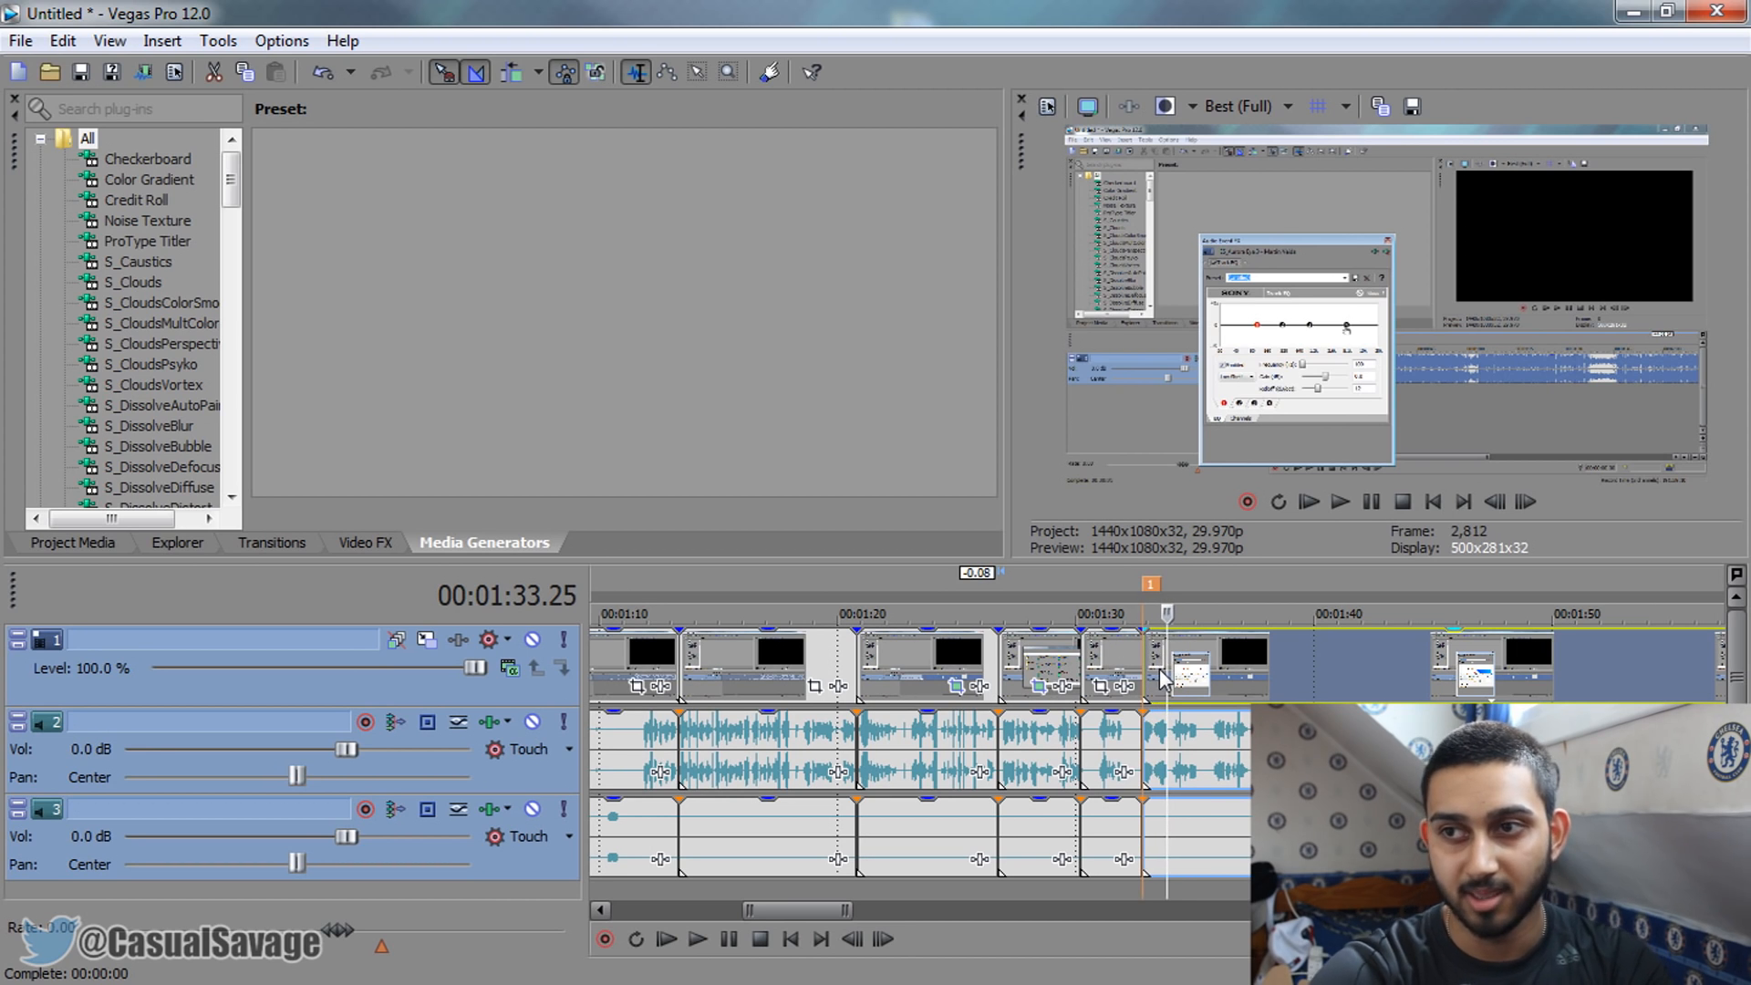
pyautogui.scroll(-2, 1204, 672)
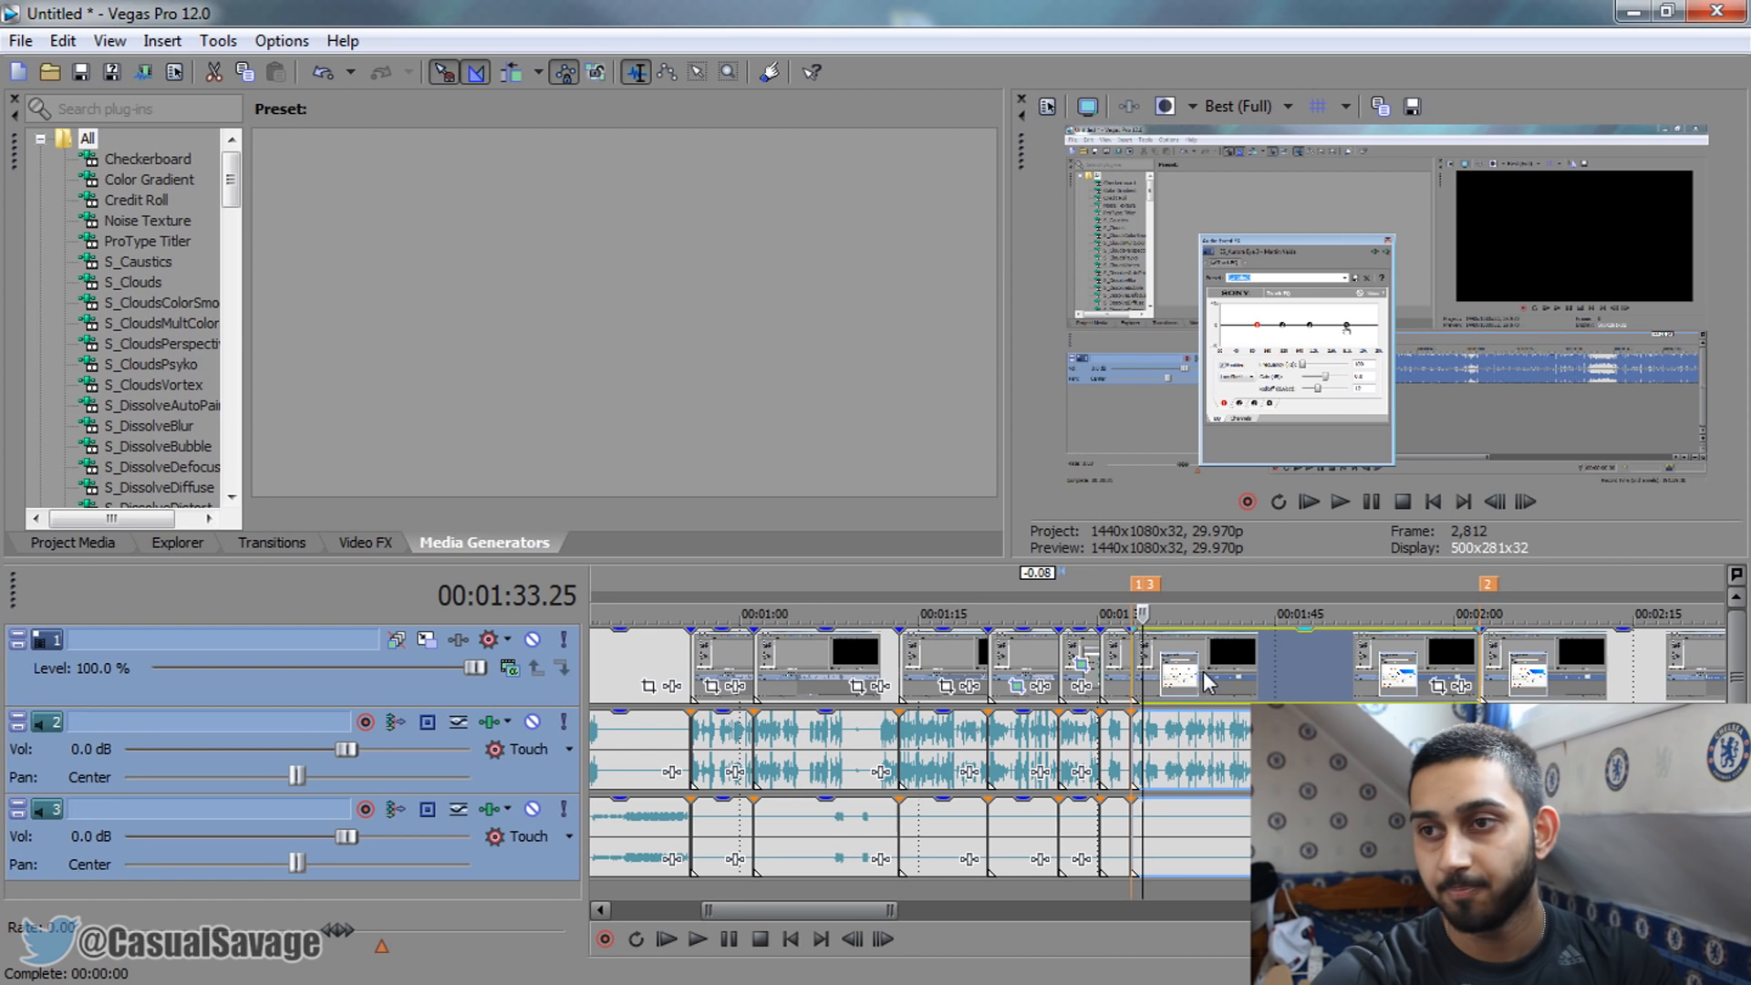
# Add a fourth marker at 00:02:01.06, one second before the end of the equalizer segment
pyautogui.click(1475, 677)
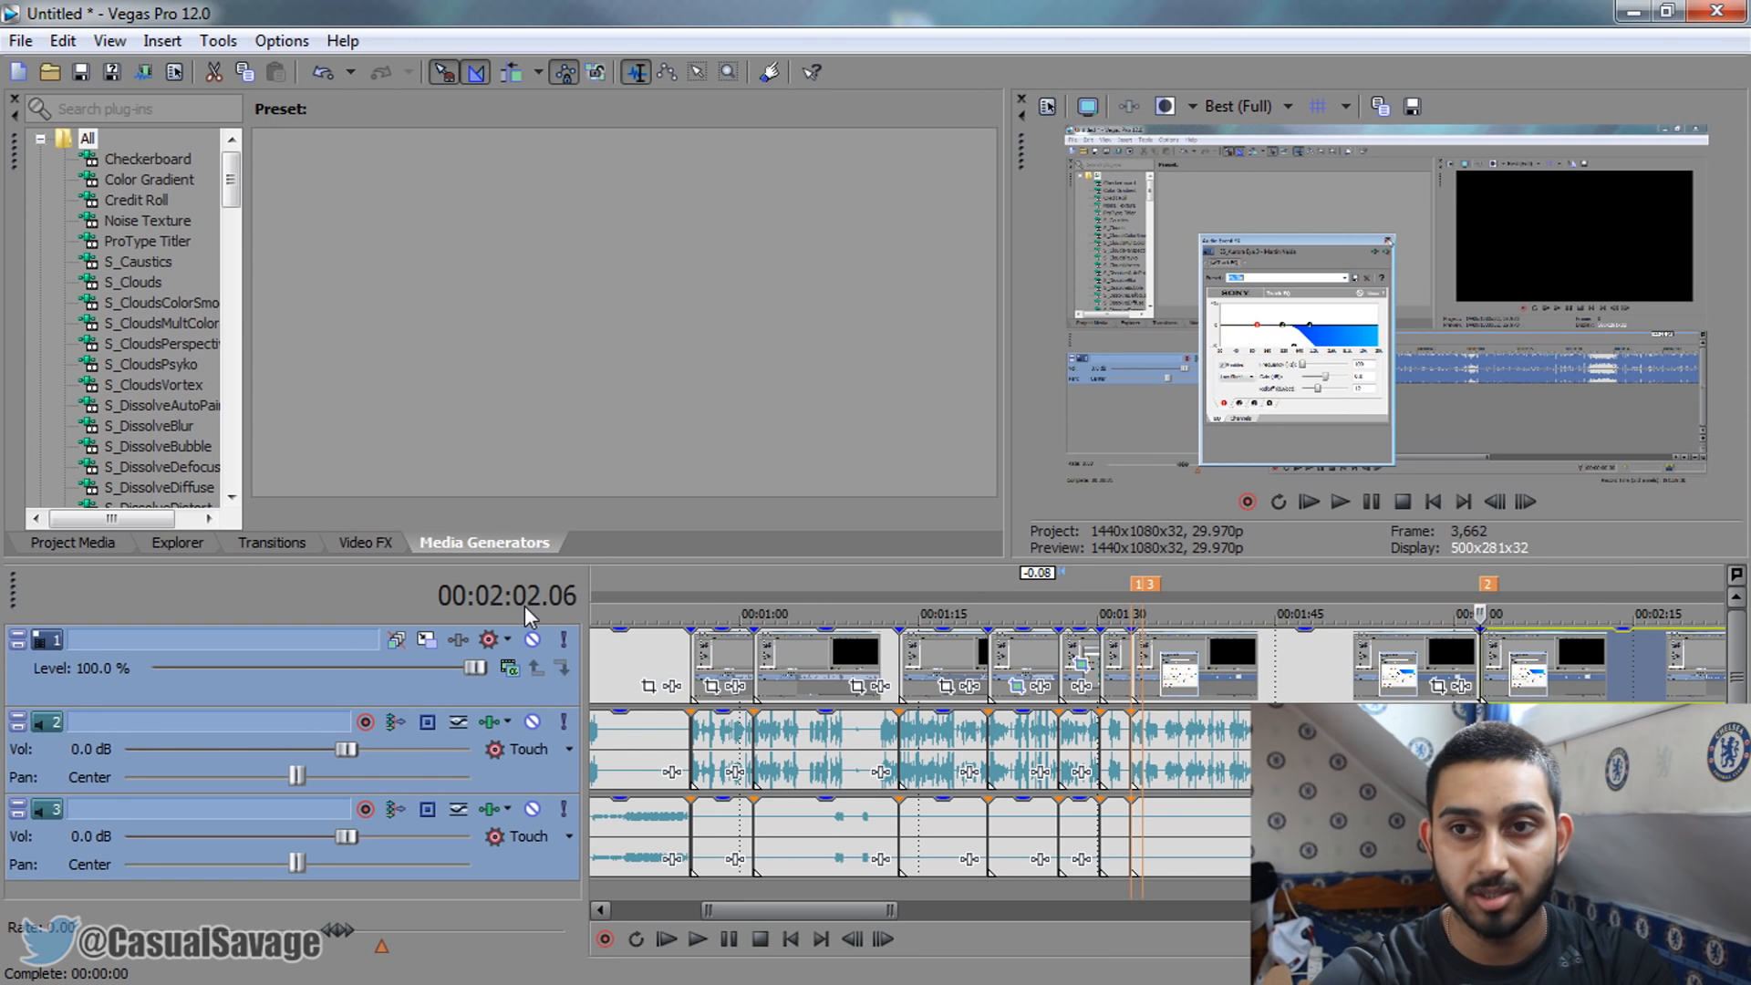
pyautogui.click(1467, 676)
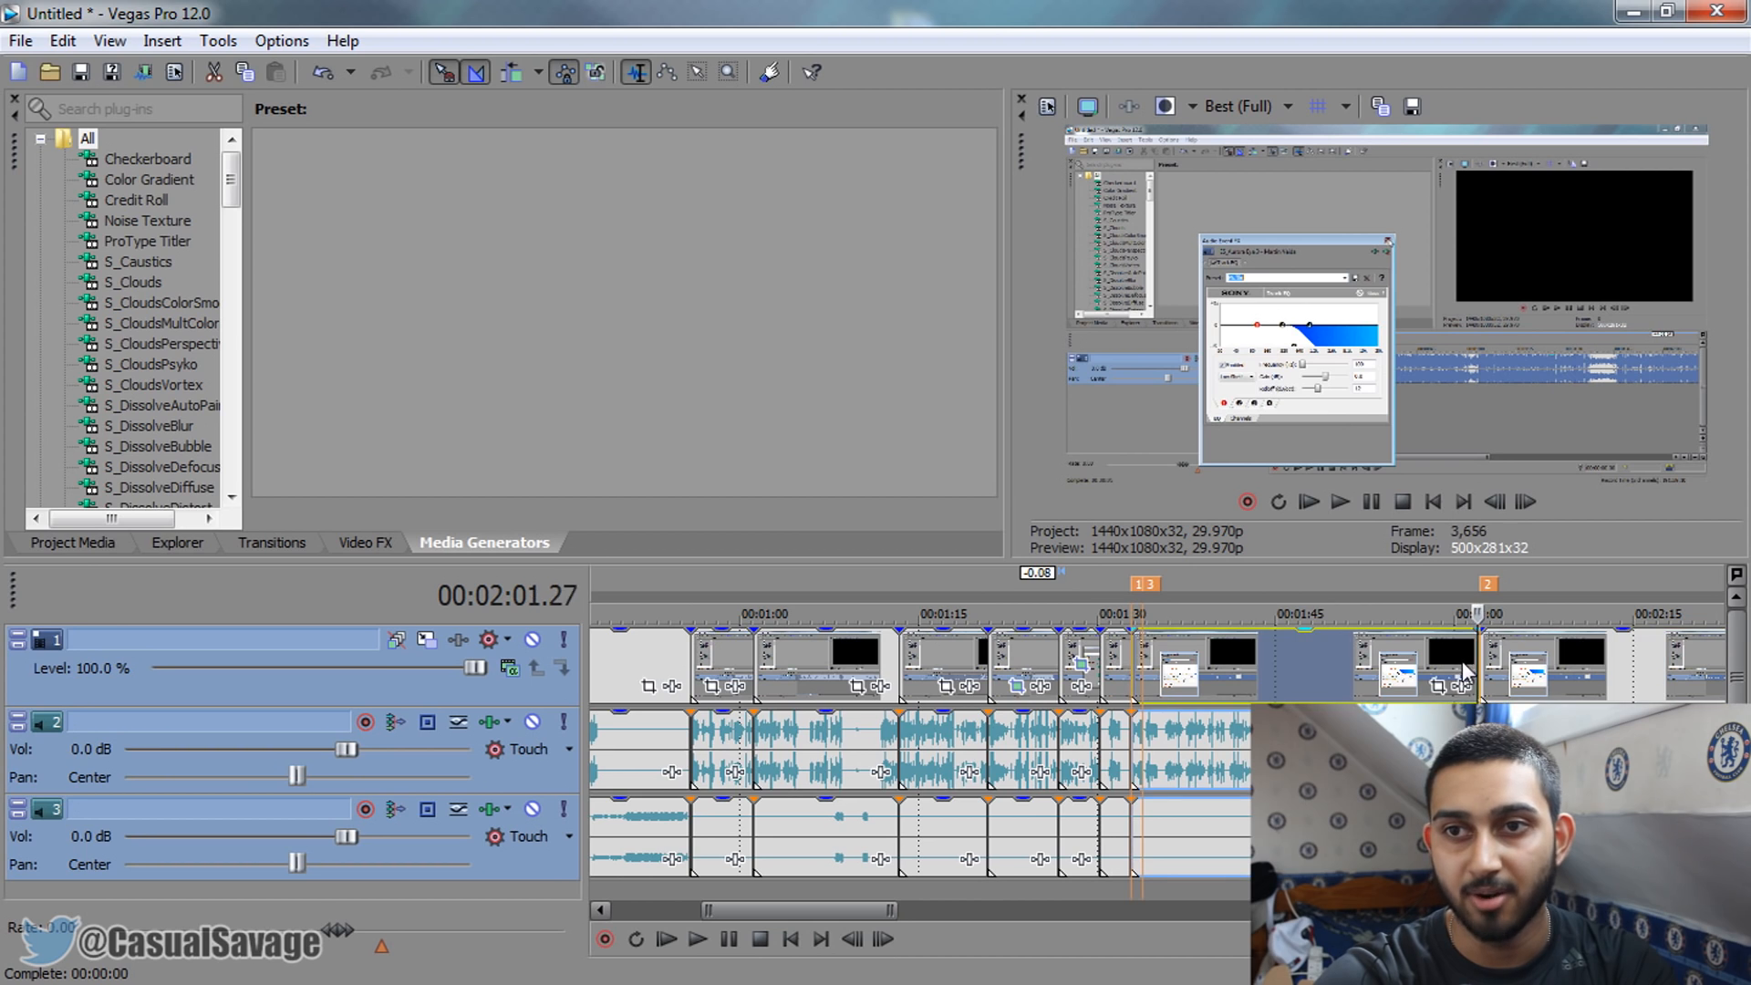
pyautogui.press('Left')
pyautogui.press('Left')
pyautogui.press('Right')
pyautogui.press('Right')
pyautogui.press('Right')
pyautogui.press('m')
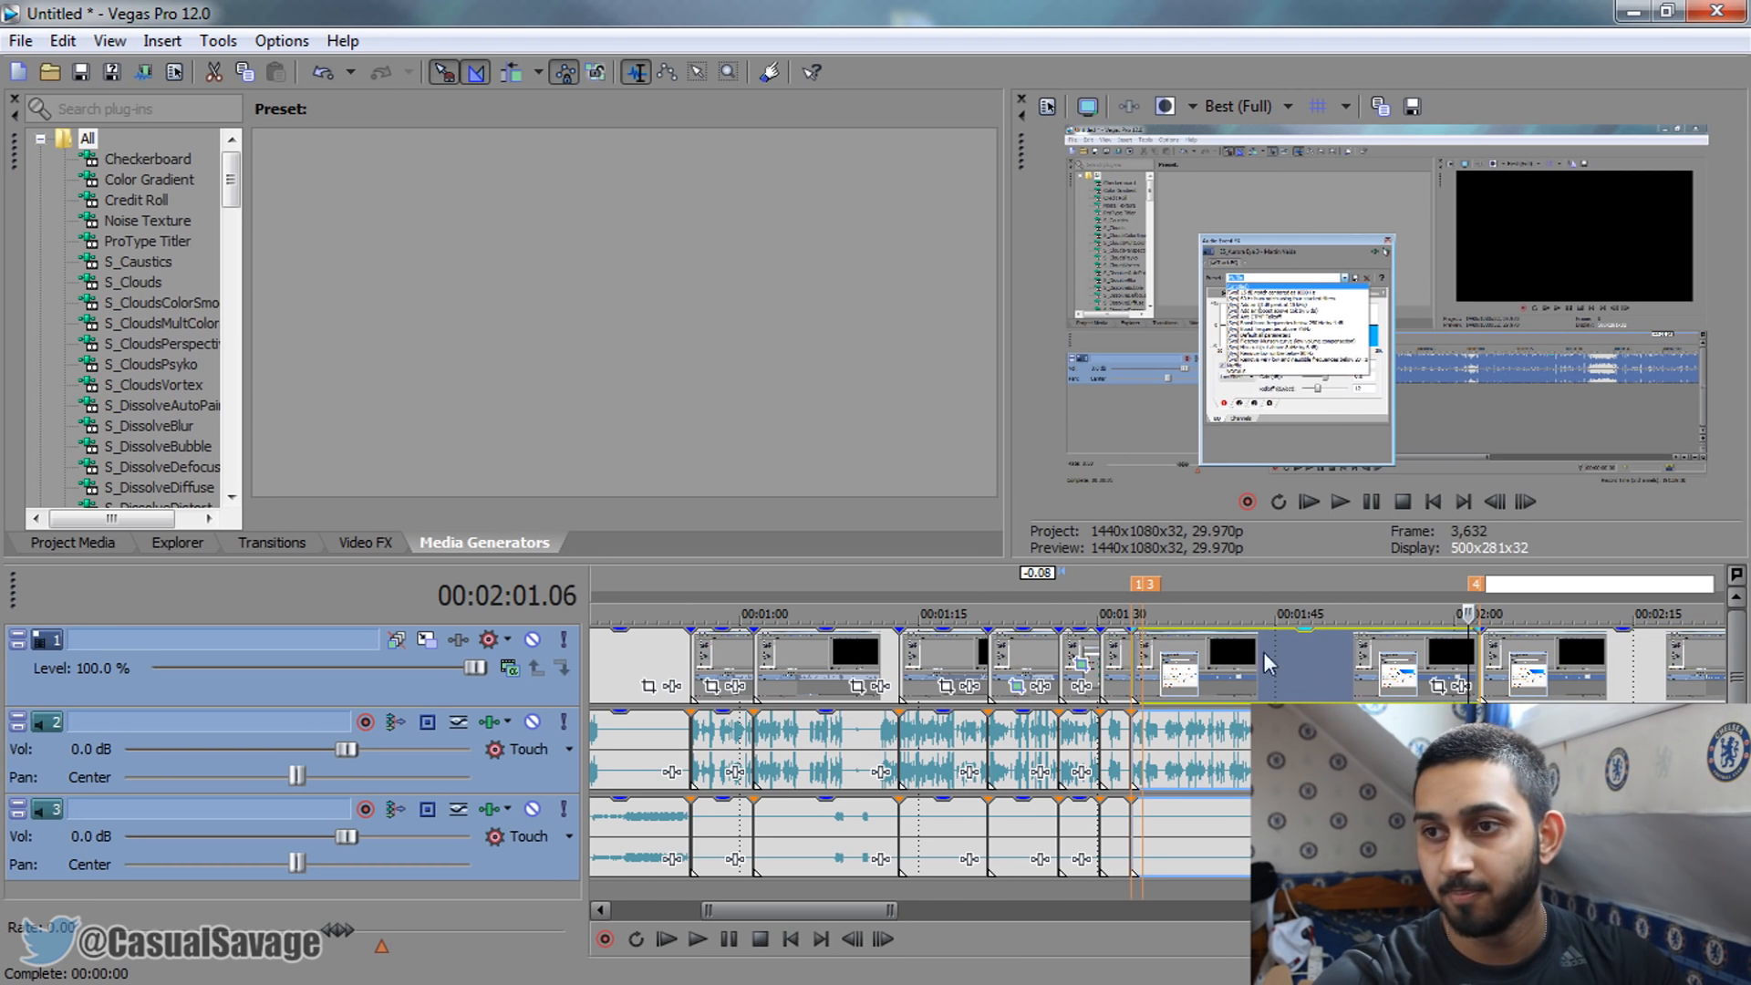
# Insert a new video track above the screen recording's video track
pyautogui.click(1144, 655)
pyautogui.scroll(4, 1145, 655)
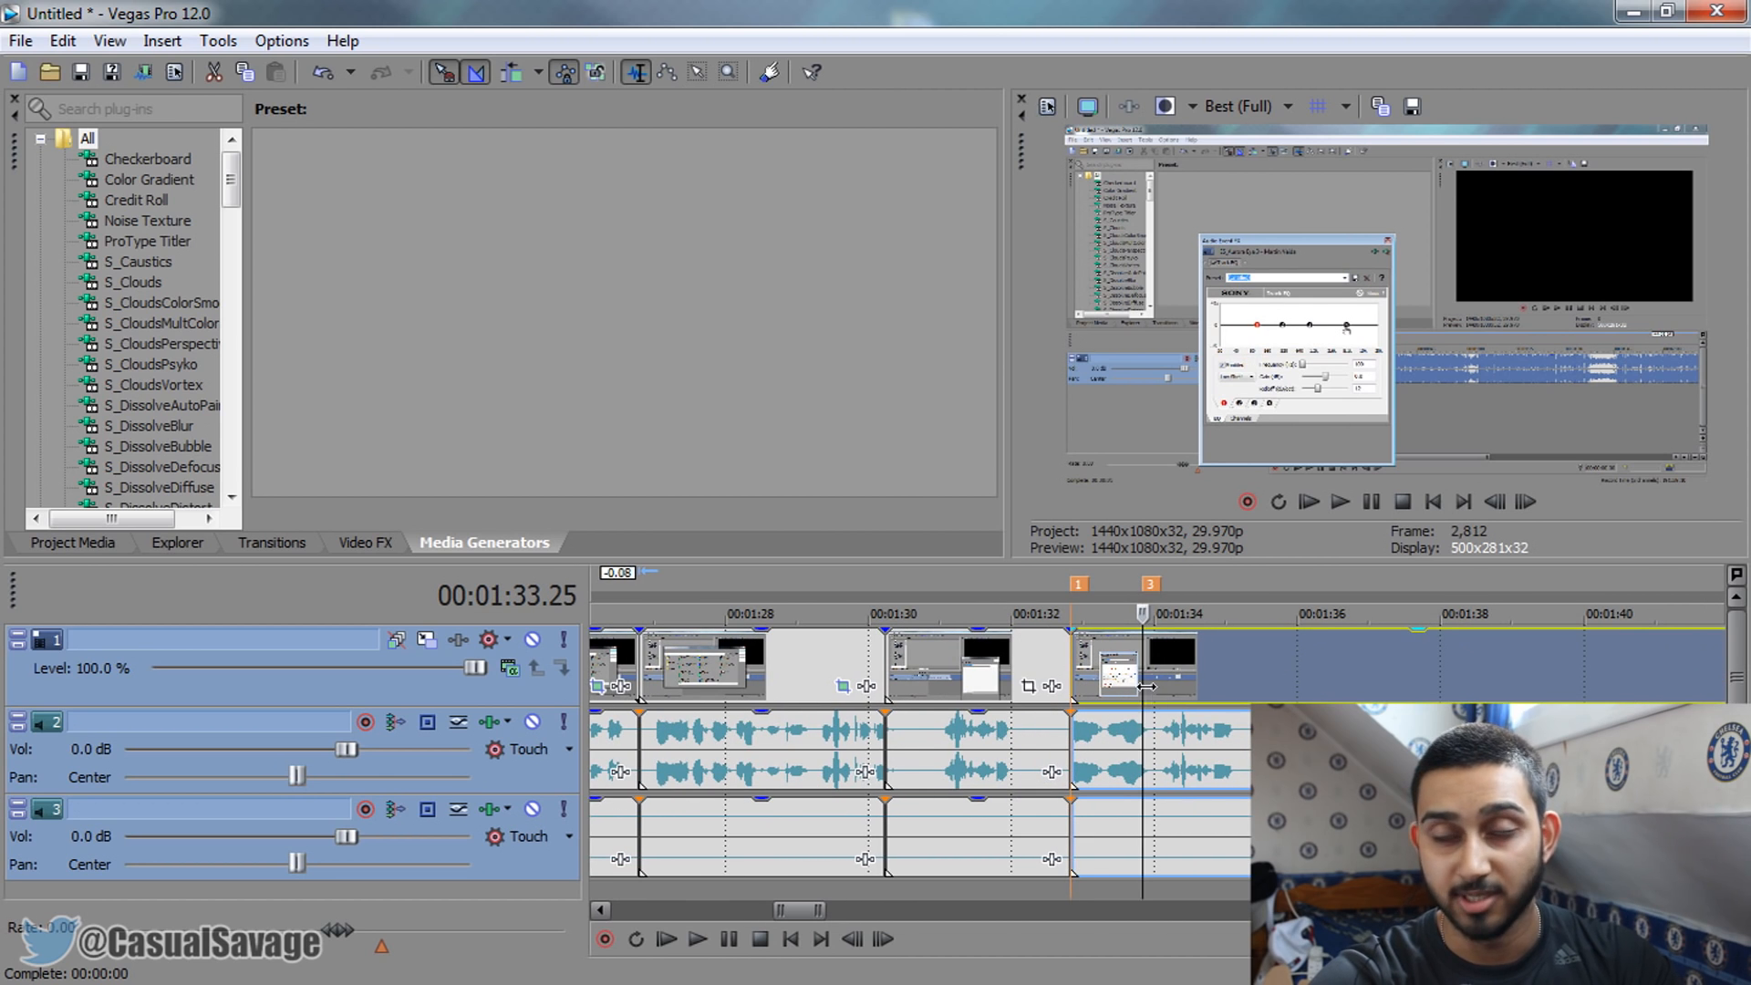
pyautogui.scroll(-5, 1153, 675)
pyautogui.click(511, 673)
pyautogui.click(497, 688)
pyautogui.rightClick(499, 687)
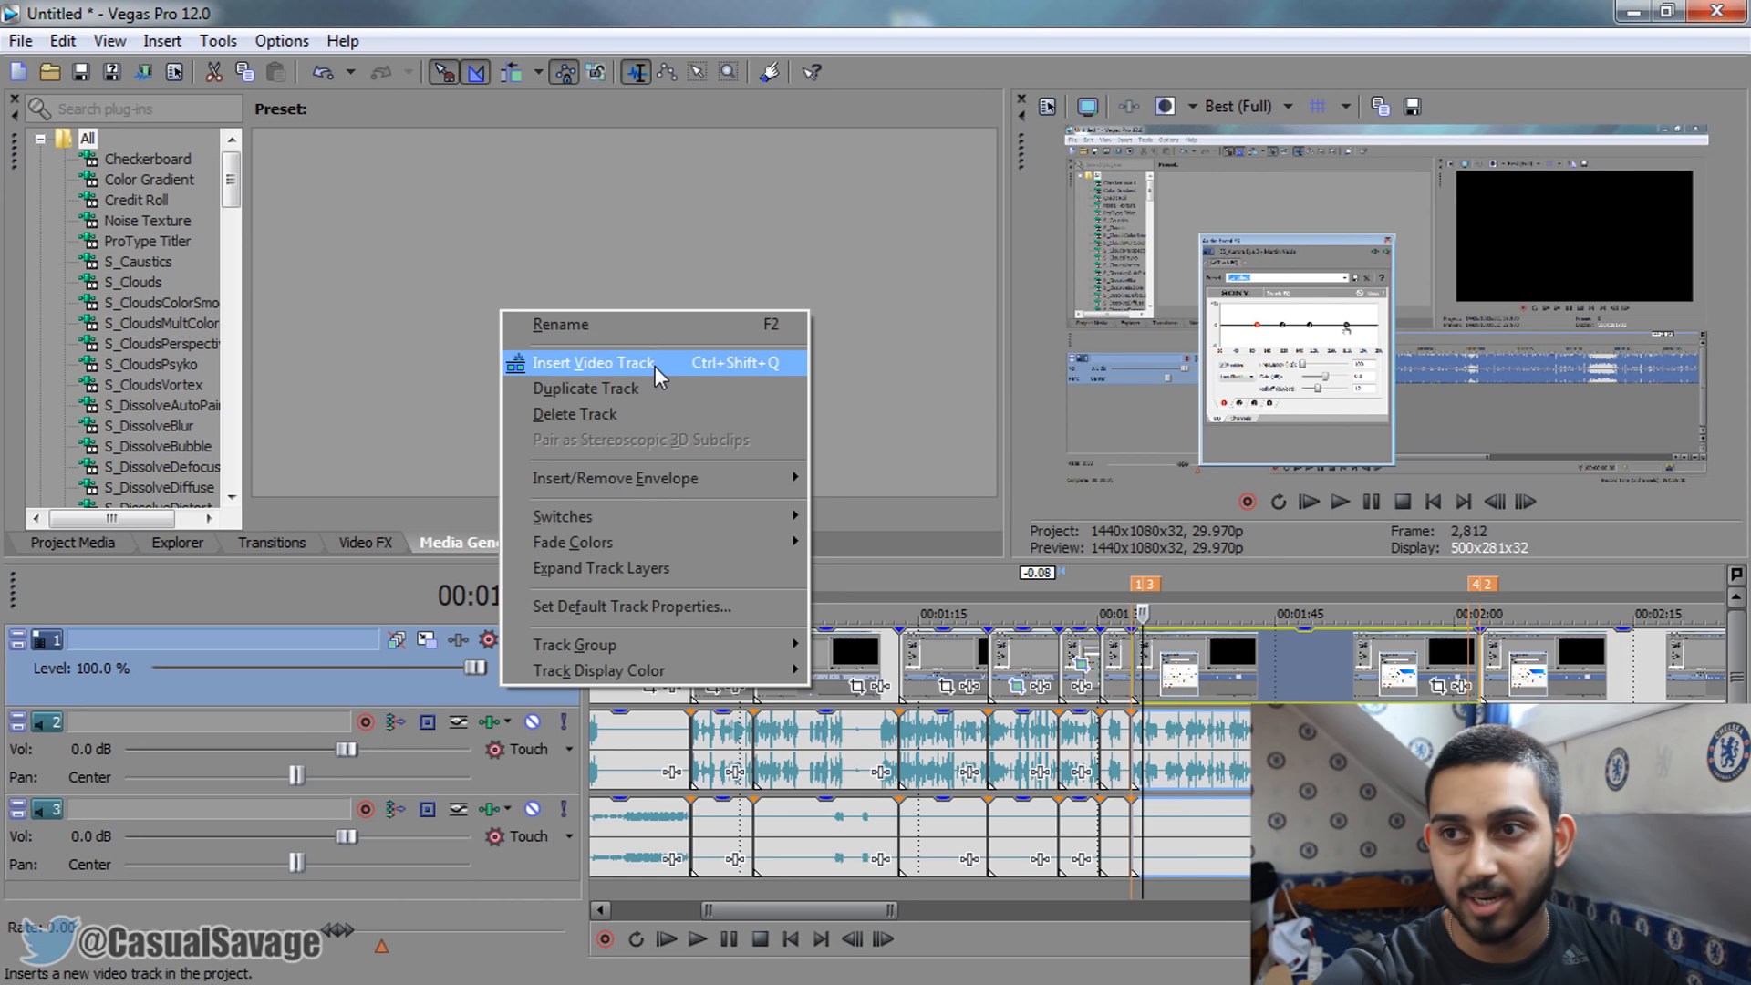
pyautogui.click(657, 372)
# Copy the equalizer video segment, paste it onto the new video track at 00:01:32.25, and return the playhead to its start
pyautogui.click(1188, 759)
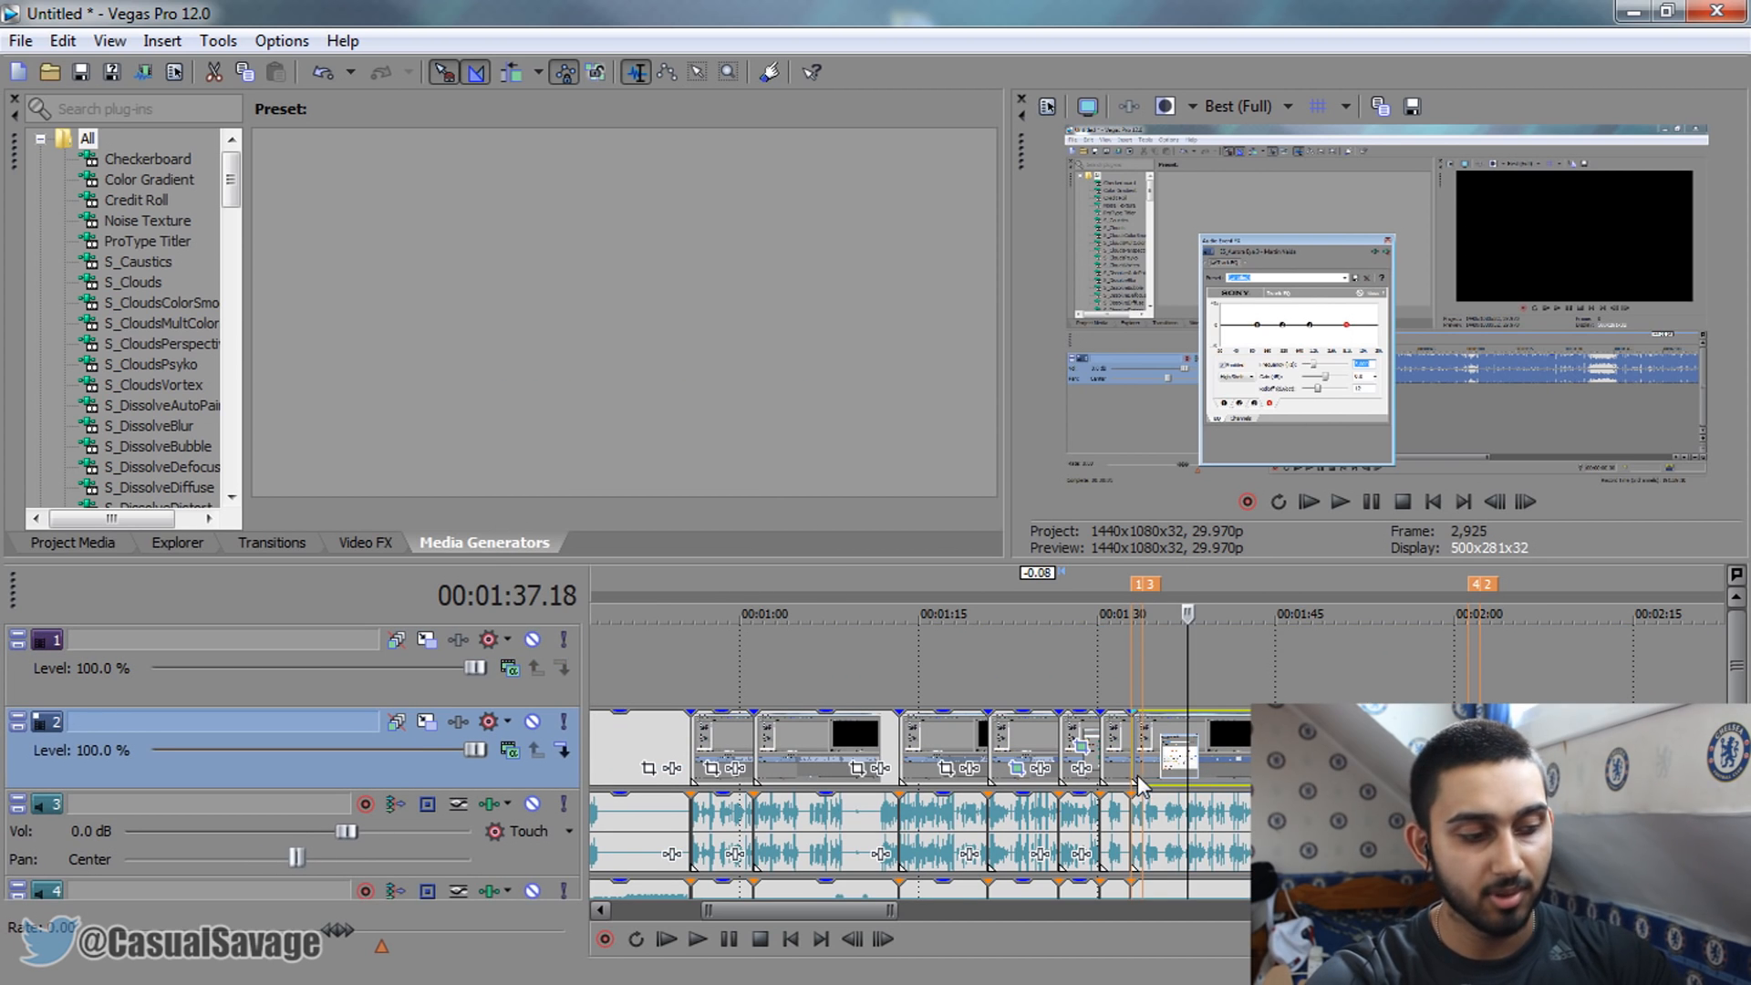
pyautogui.click(1128, 666)
pyautogui.hotkey('ctrl', 'v')
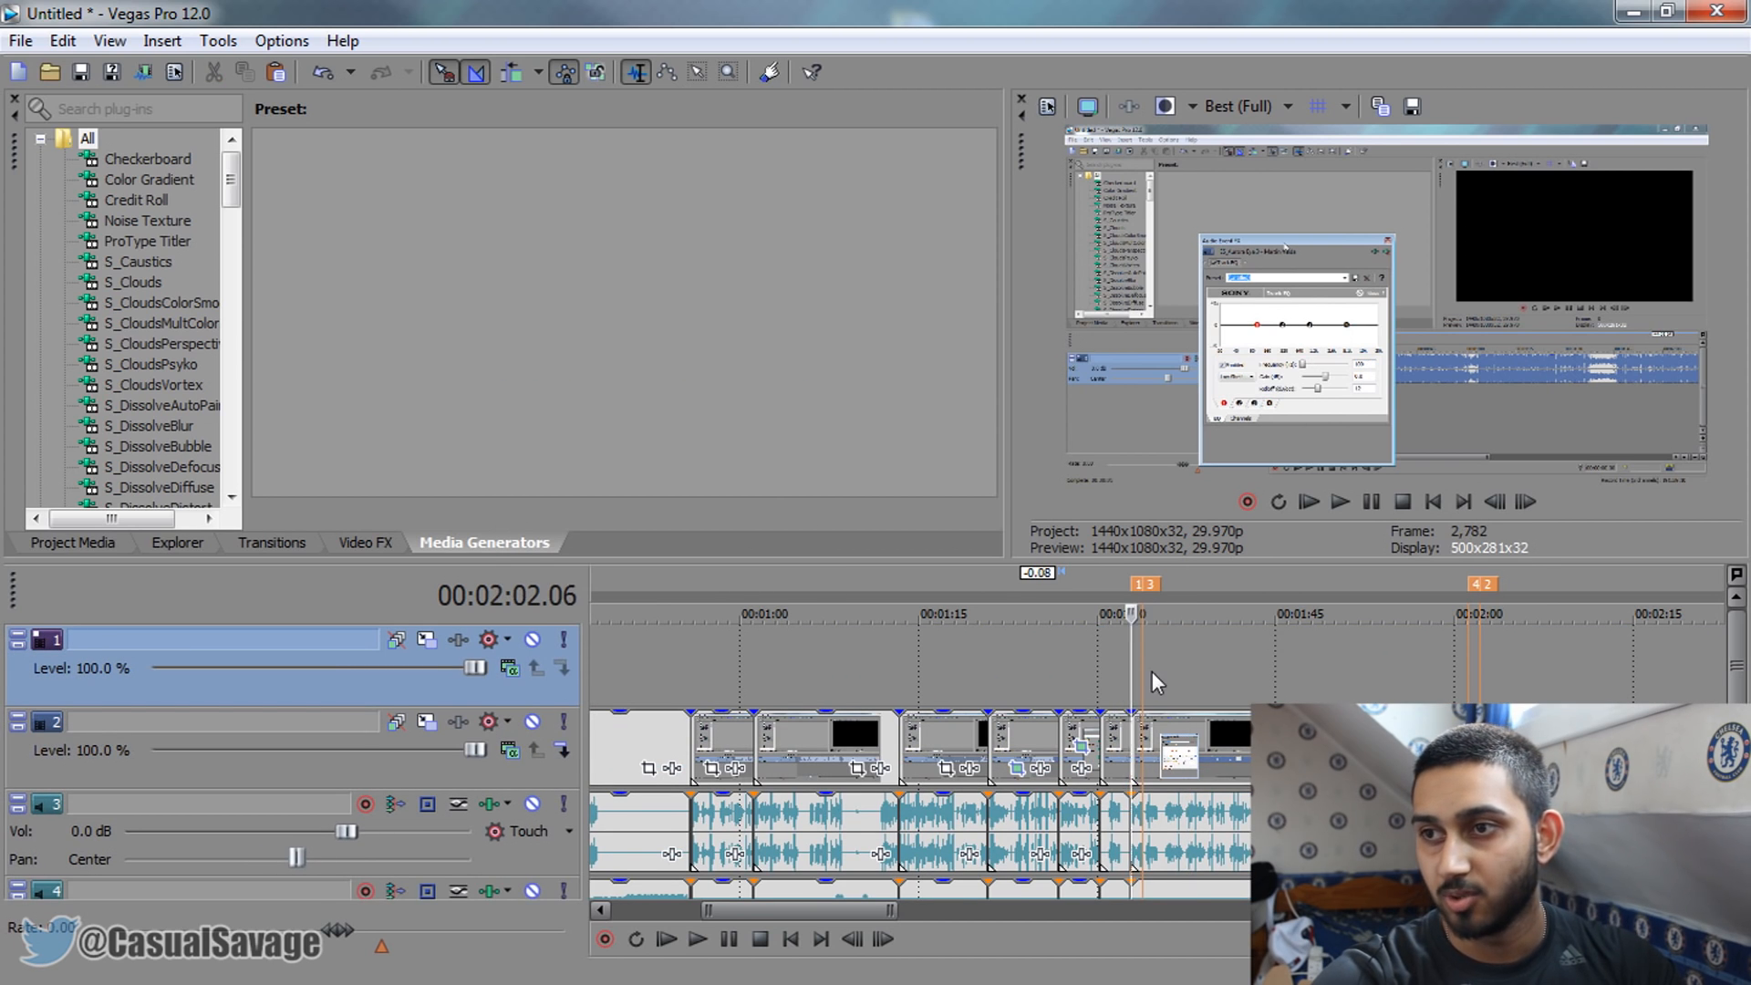
pyautogui.click(1342, 673)
pyautogui.click(1131, 677)
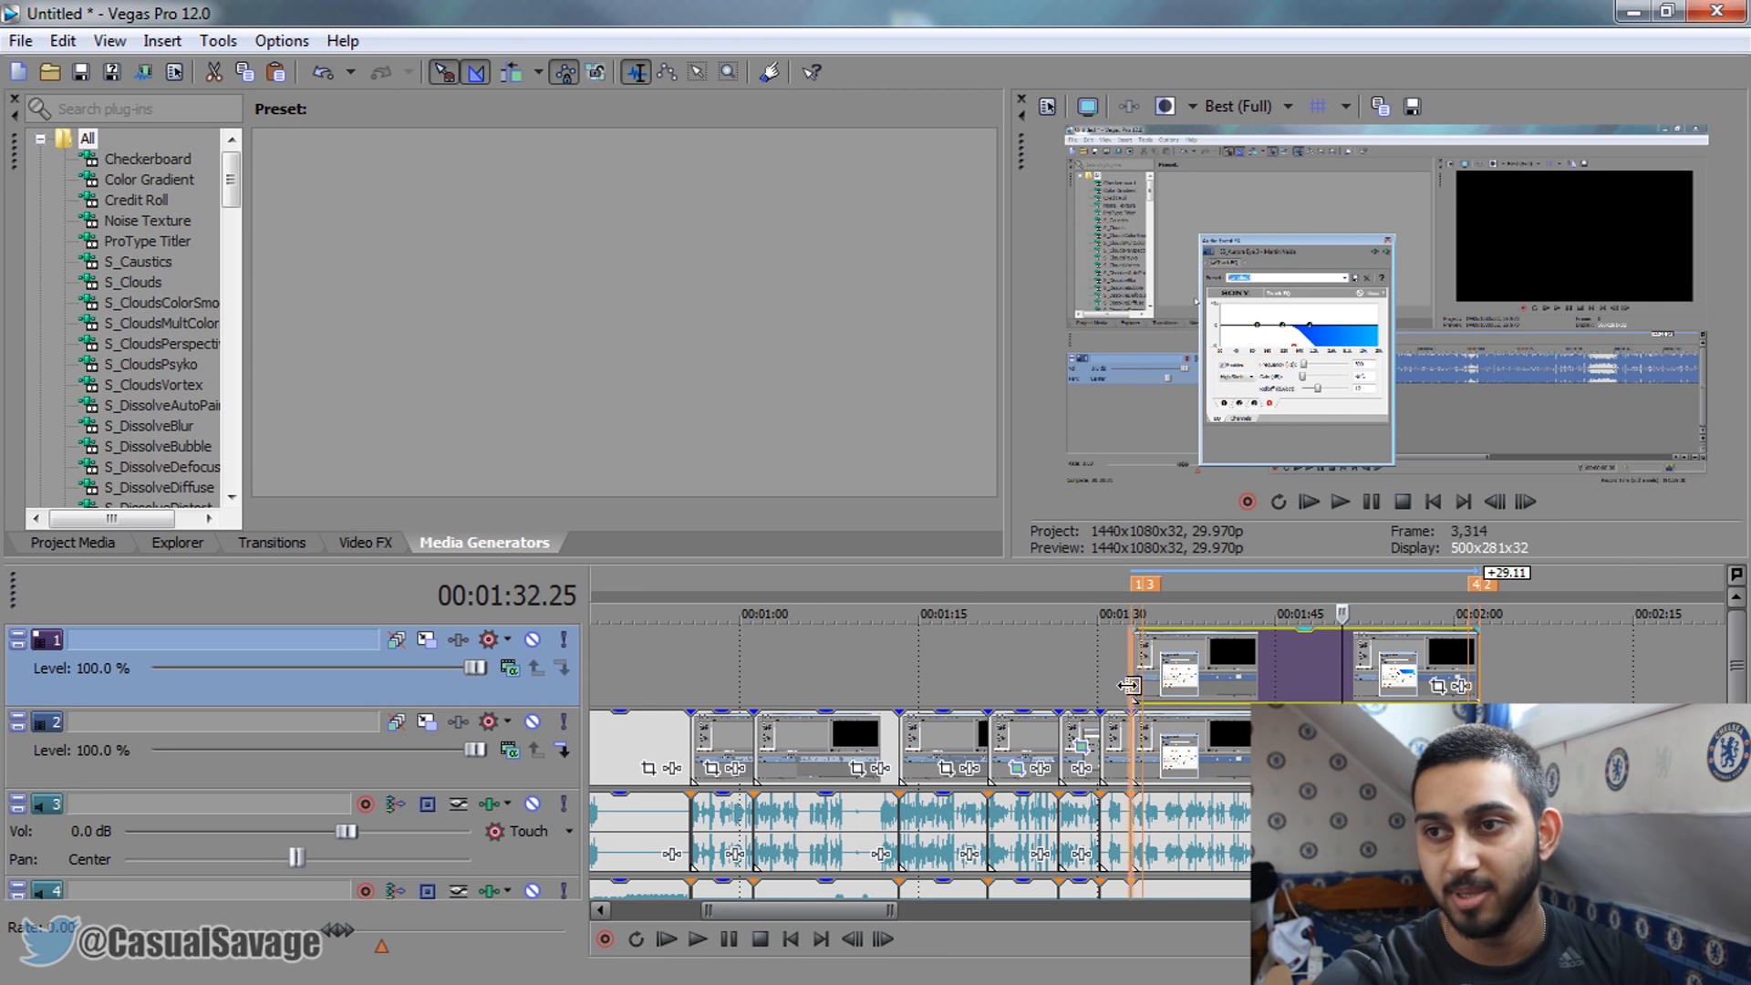
# Open the Pan/Crop settings of the copied equalizer segment on track 1 and enable its mask
pyautogui.scroll(2, 1131, 679)
pyautogui.scroll(-2, 1134, 684)
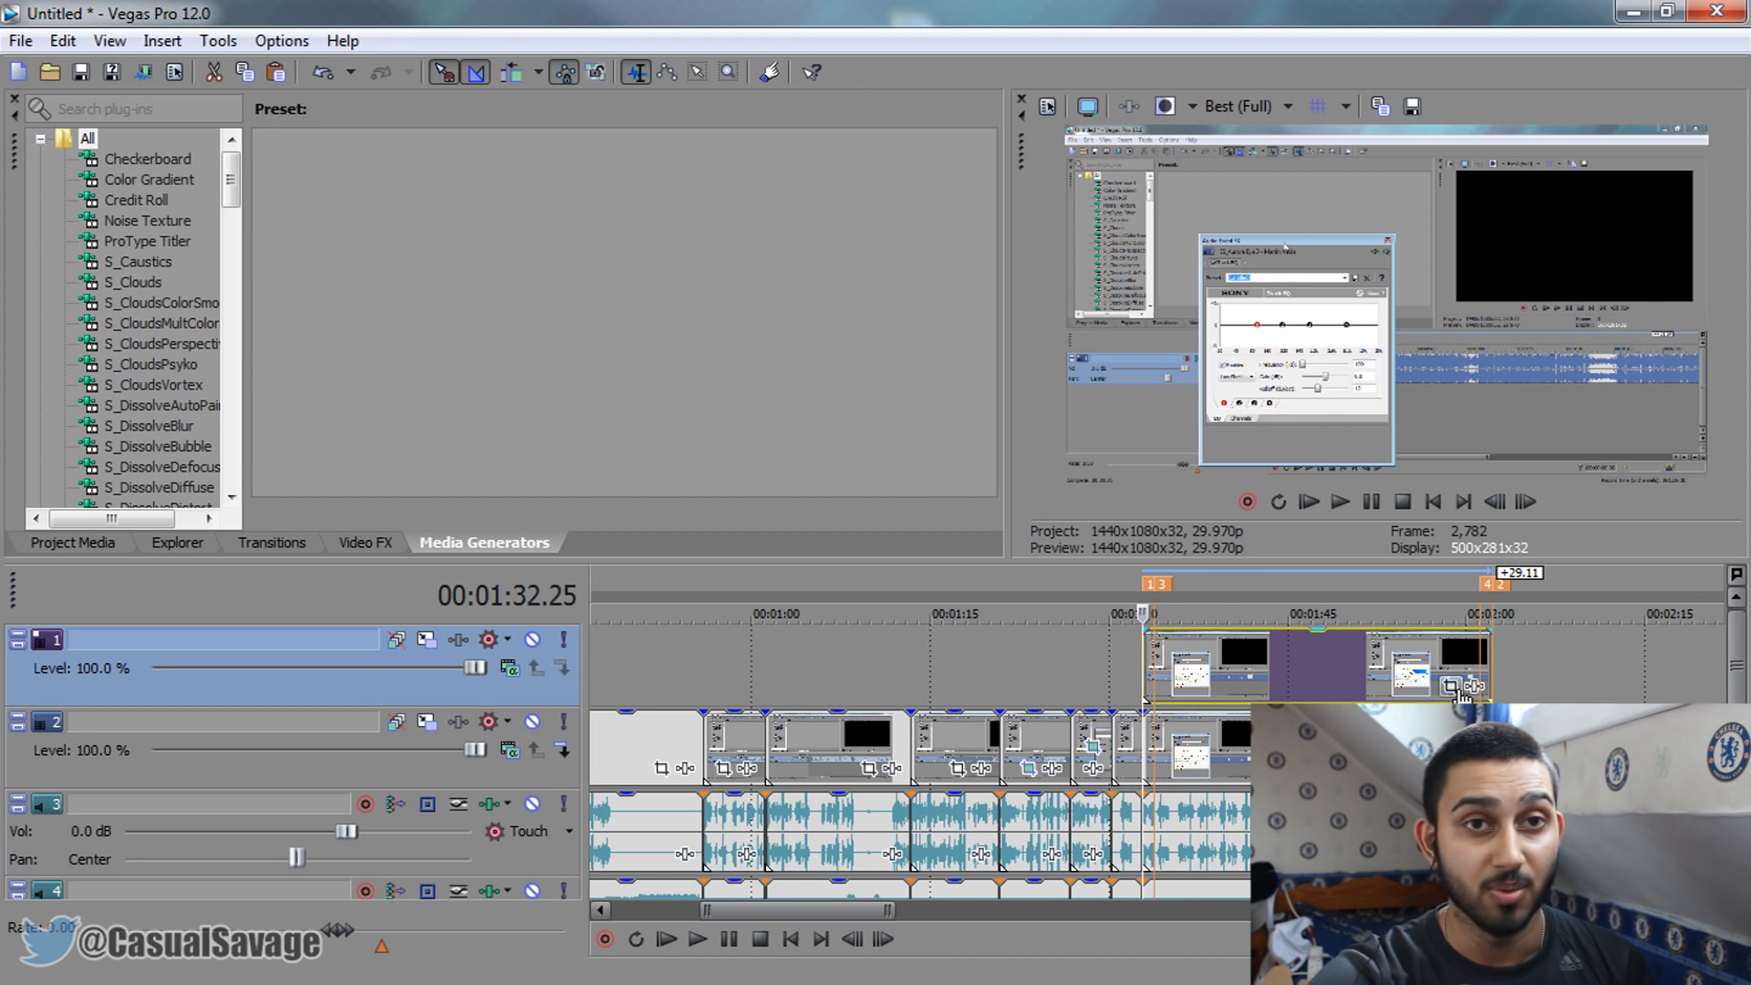
pyautogui.click(1456, 689)
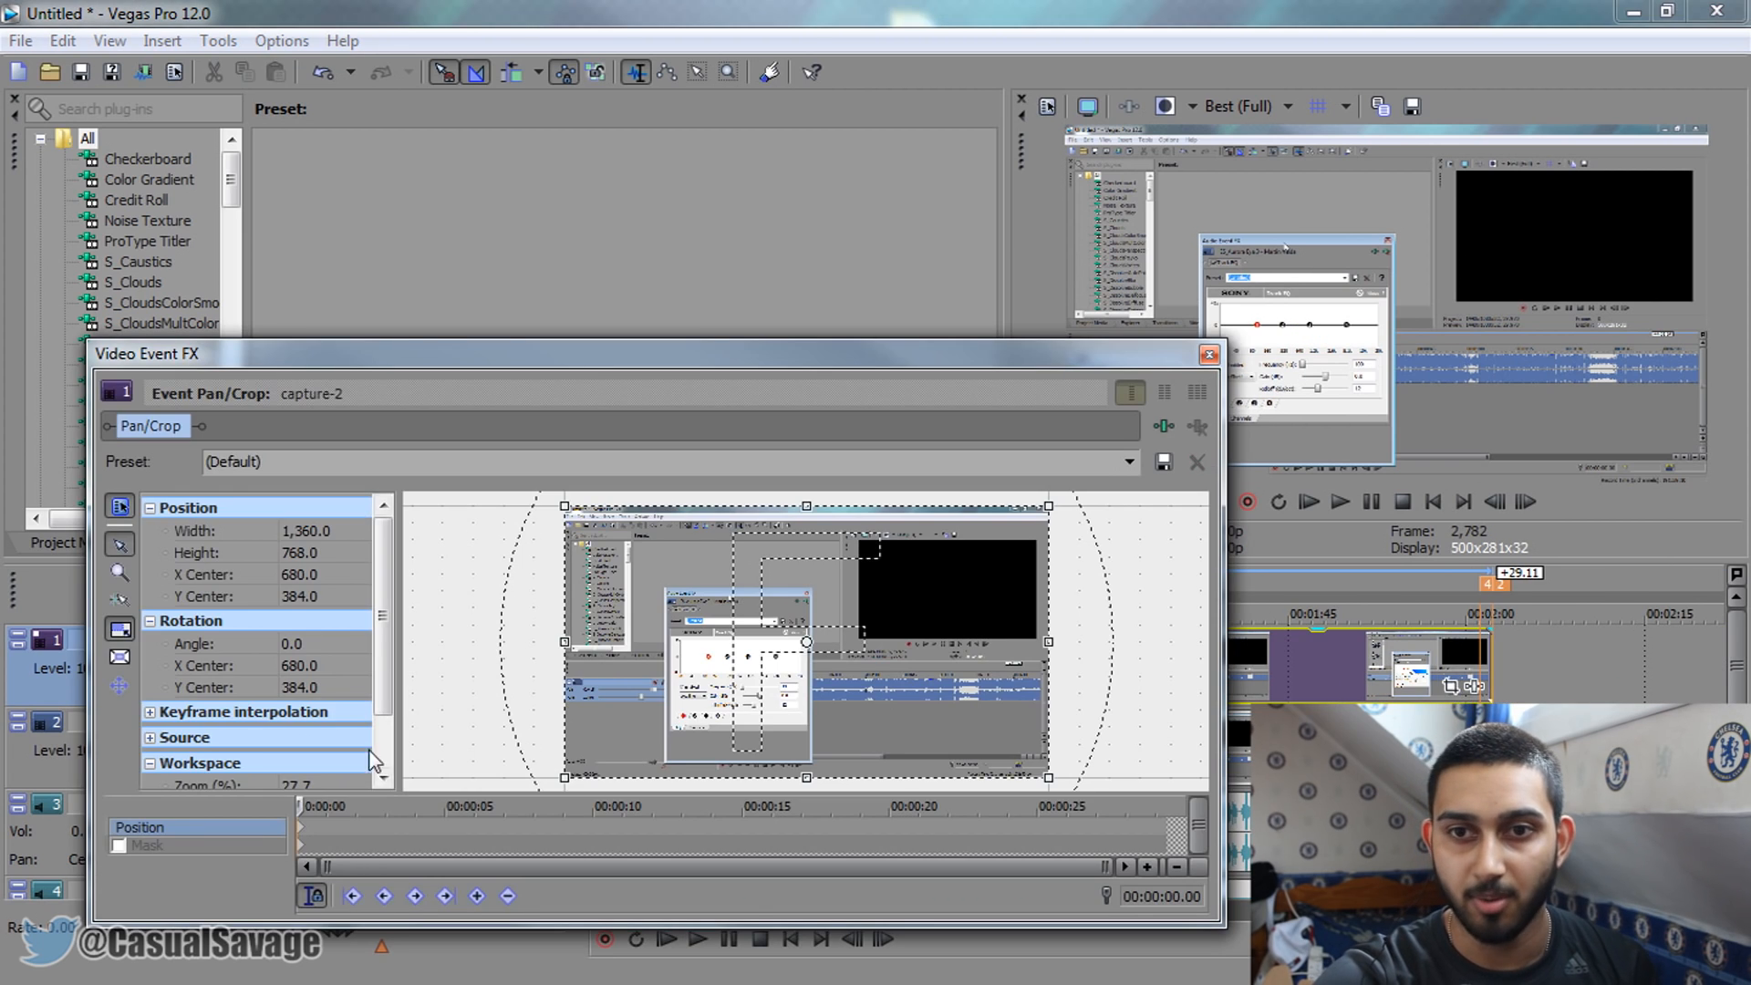
pyautogui.click(119, 845)
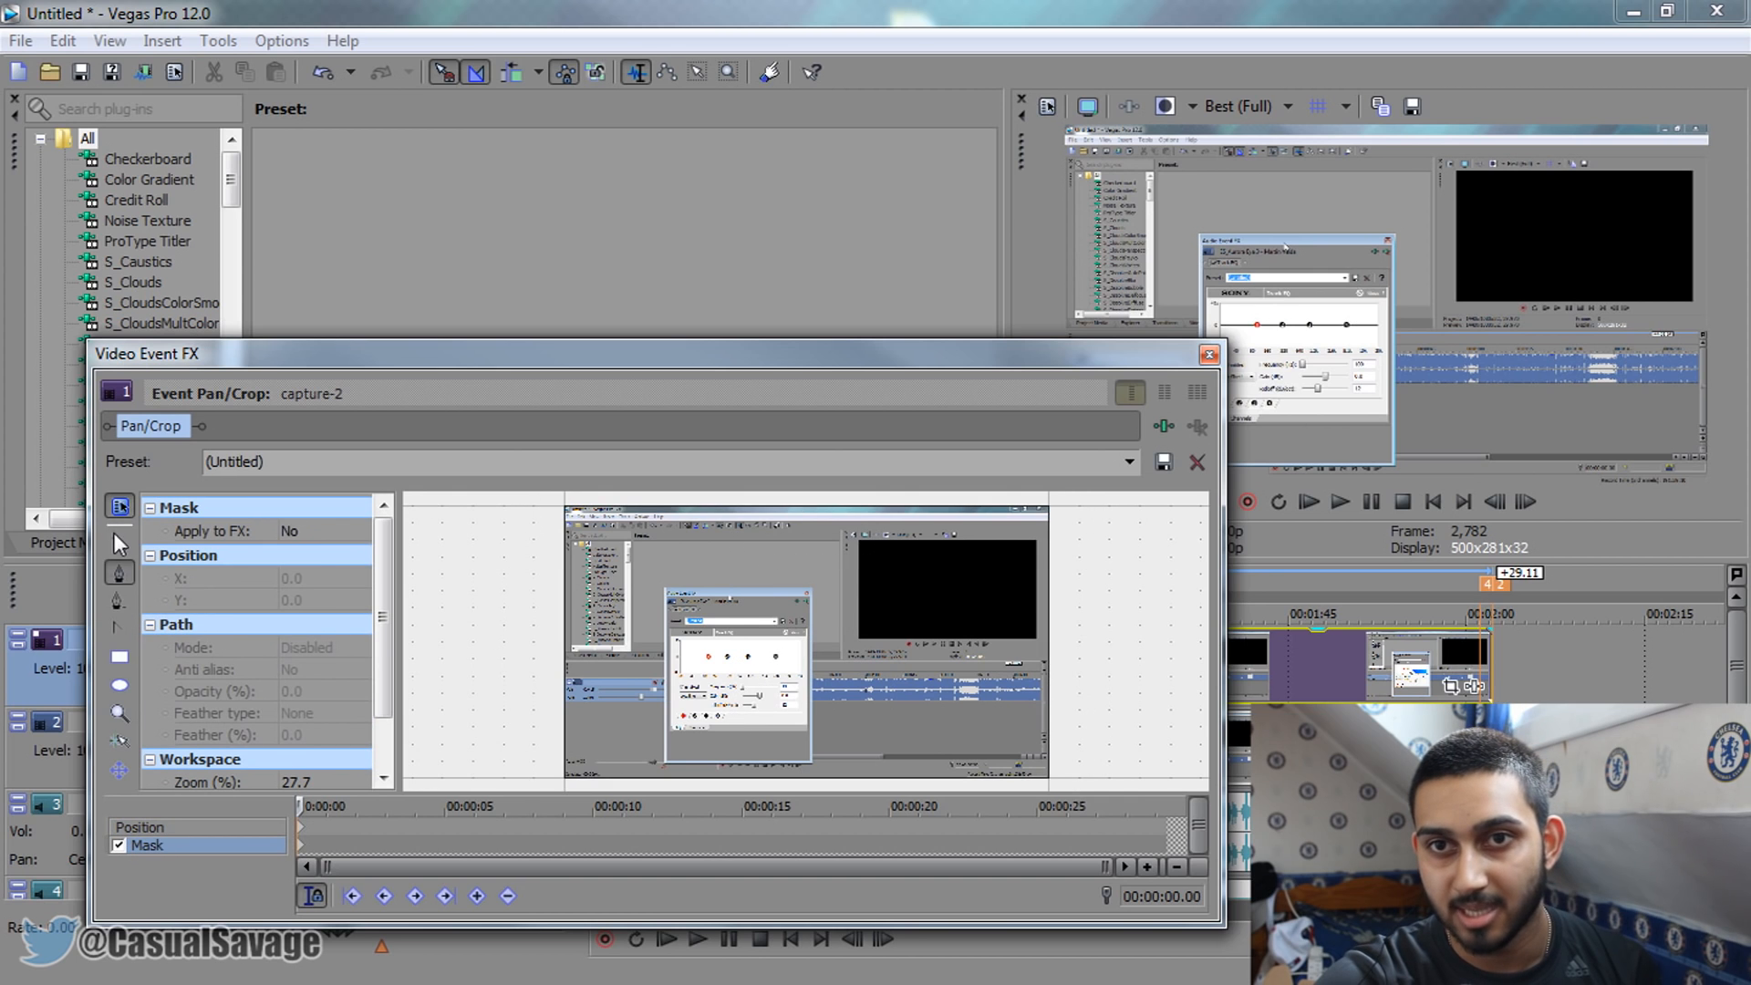
# Enlarge the Video Event FX window, draw a rectangular mask tightly around the Audio Event FX window, and close the settings
pyautogui.scroll(5, 866, 652)
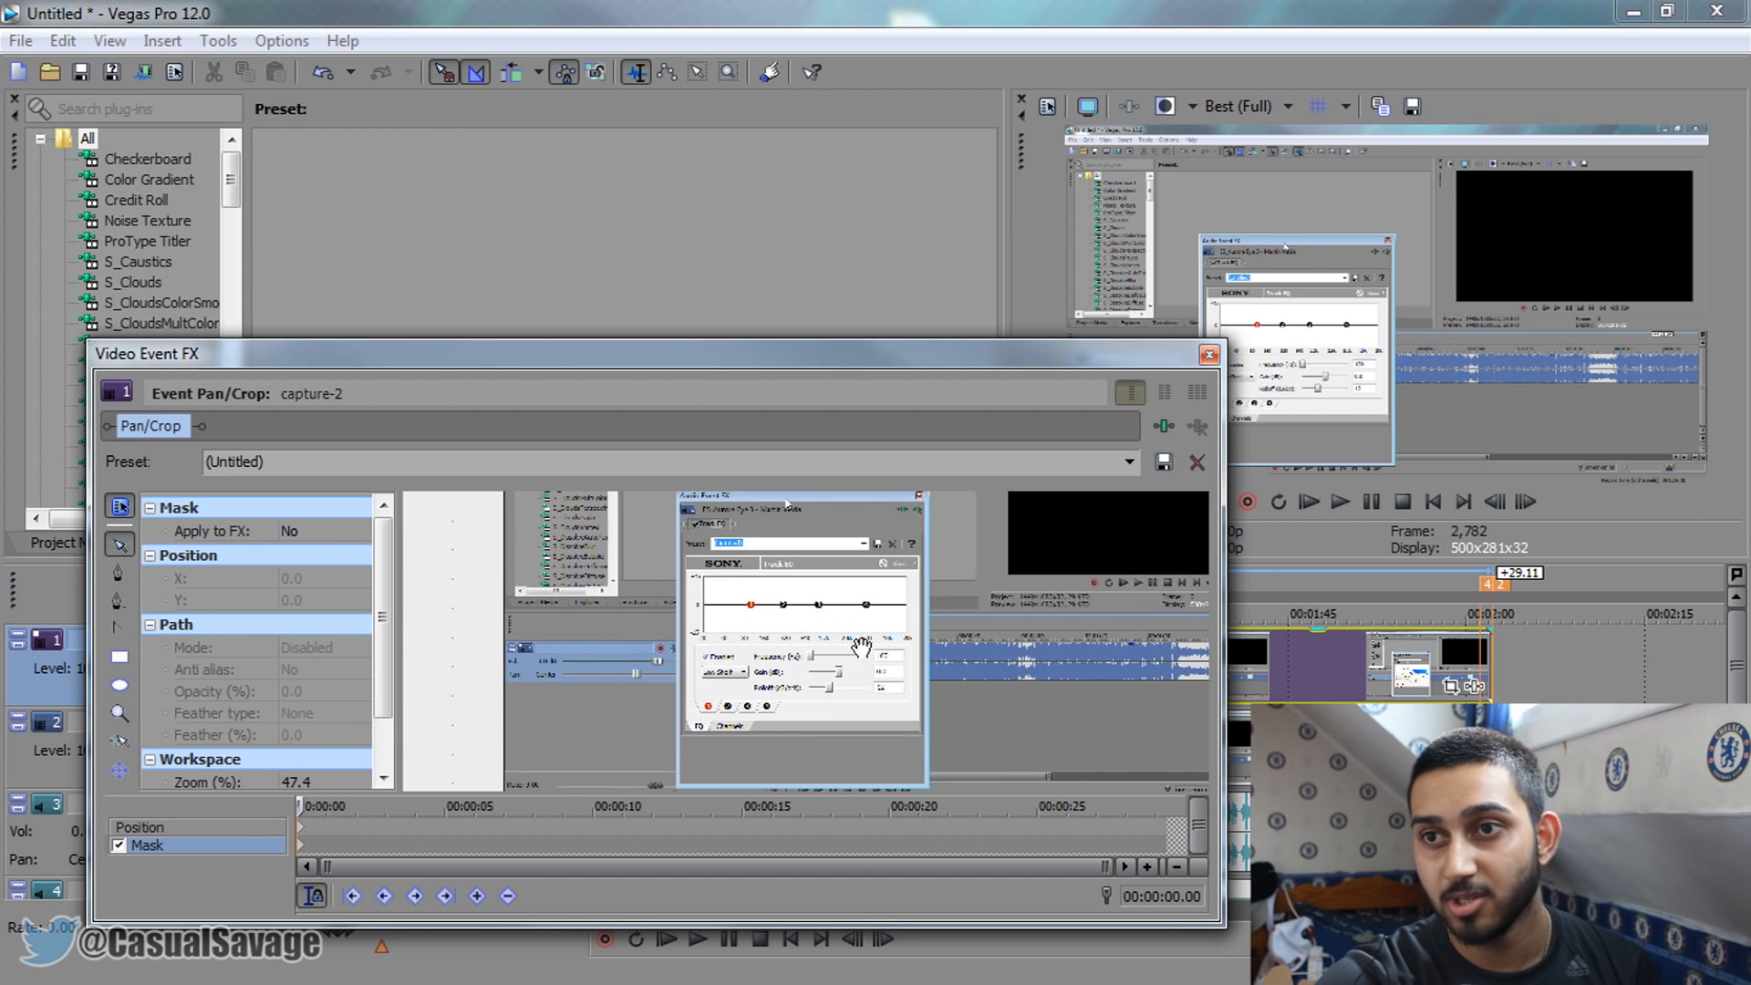
pyautogui.moveTo(818, 349); pyautogui.dragTo(747, 8)
pyautogui.moveTo(1139, 581); pyautogui.dragTo(1747, 980)
pyautogui.scroll(5, 1114, 627)
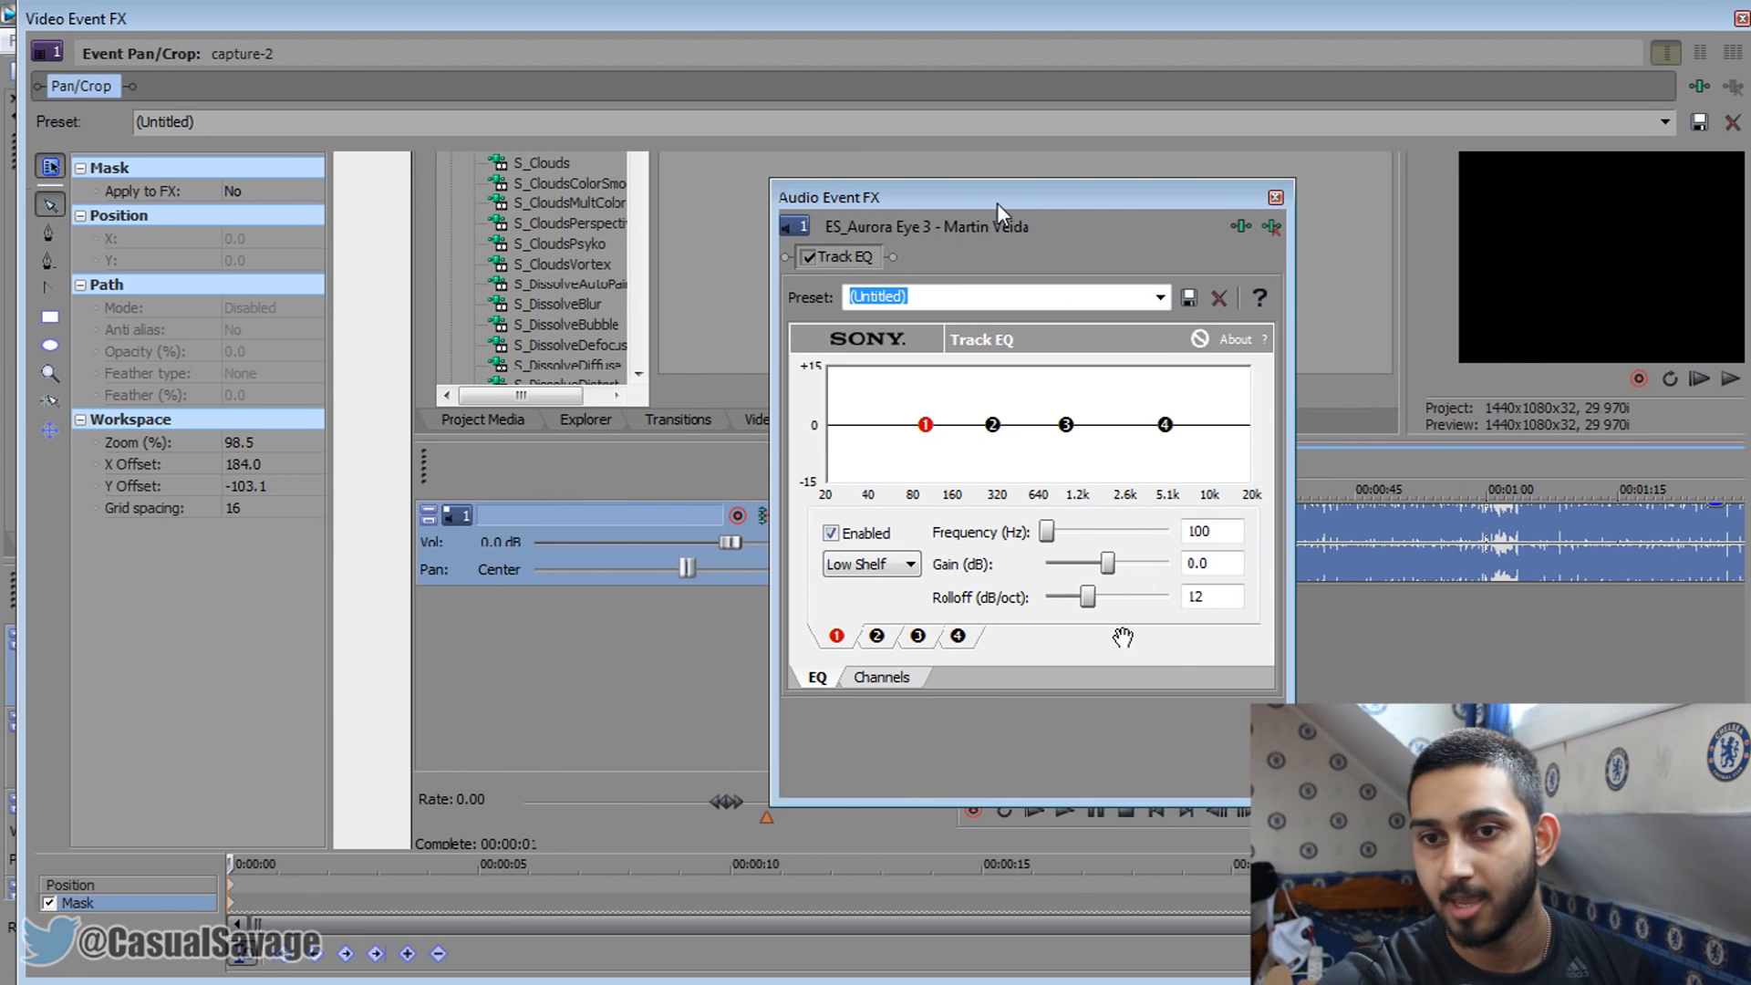
pyautogui.click(51, 319)
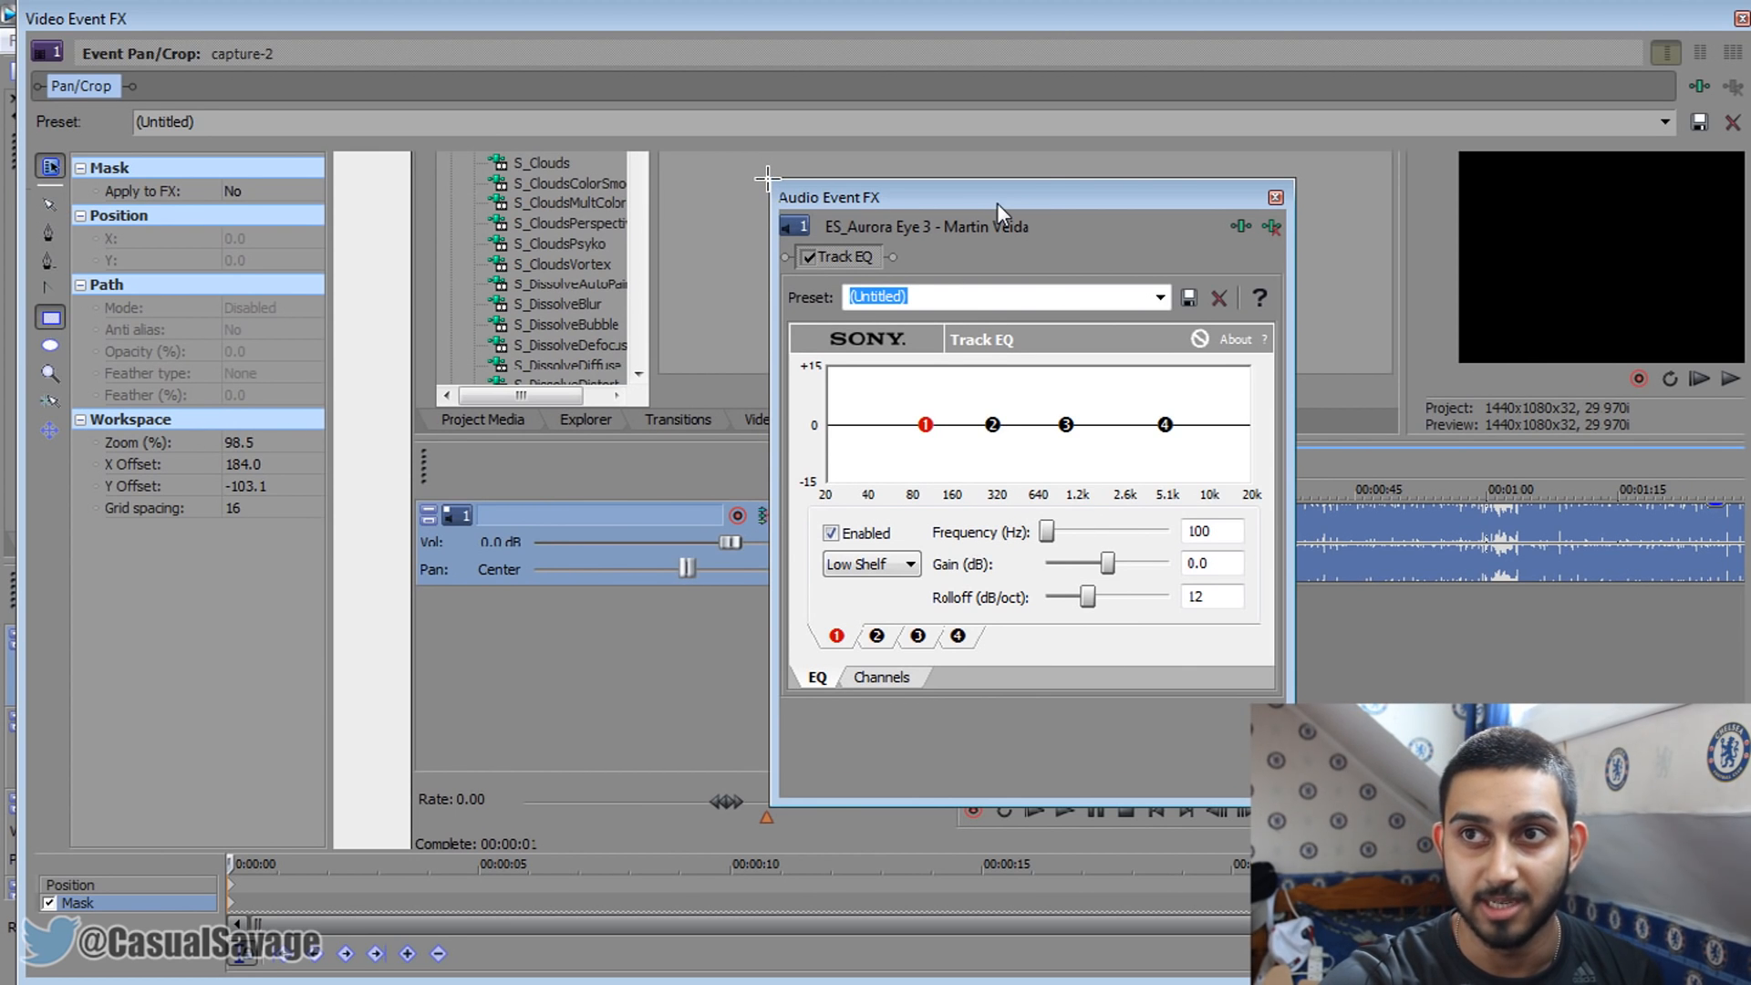
pyautogui.moveTo(767, 178); pyautogui.dragTo(1296, 804)
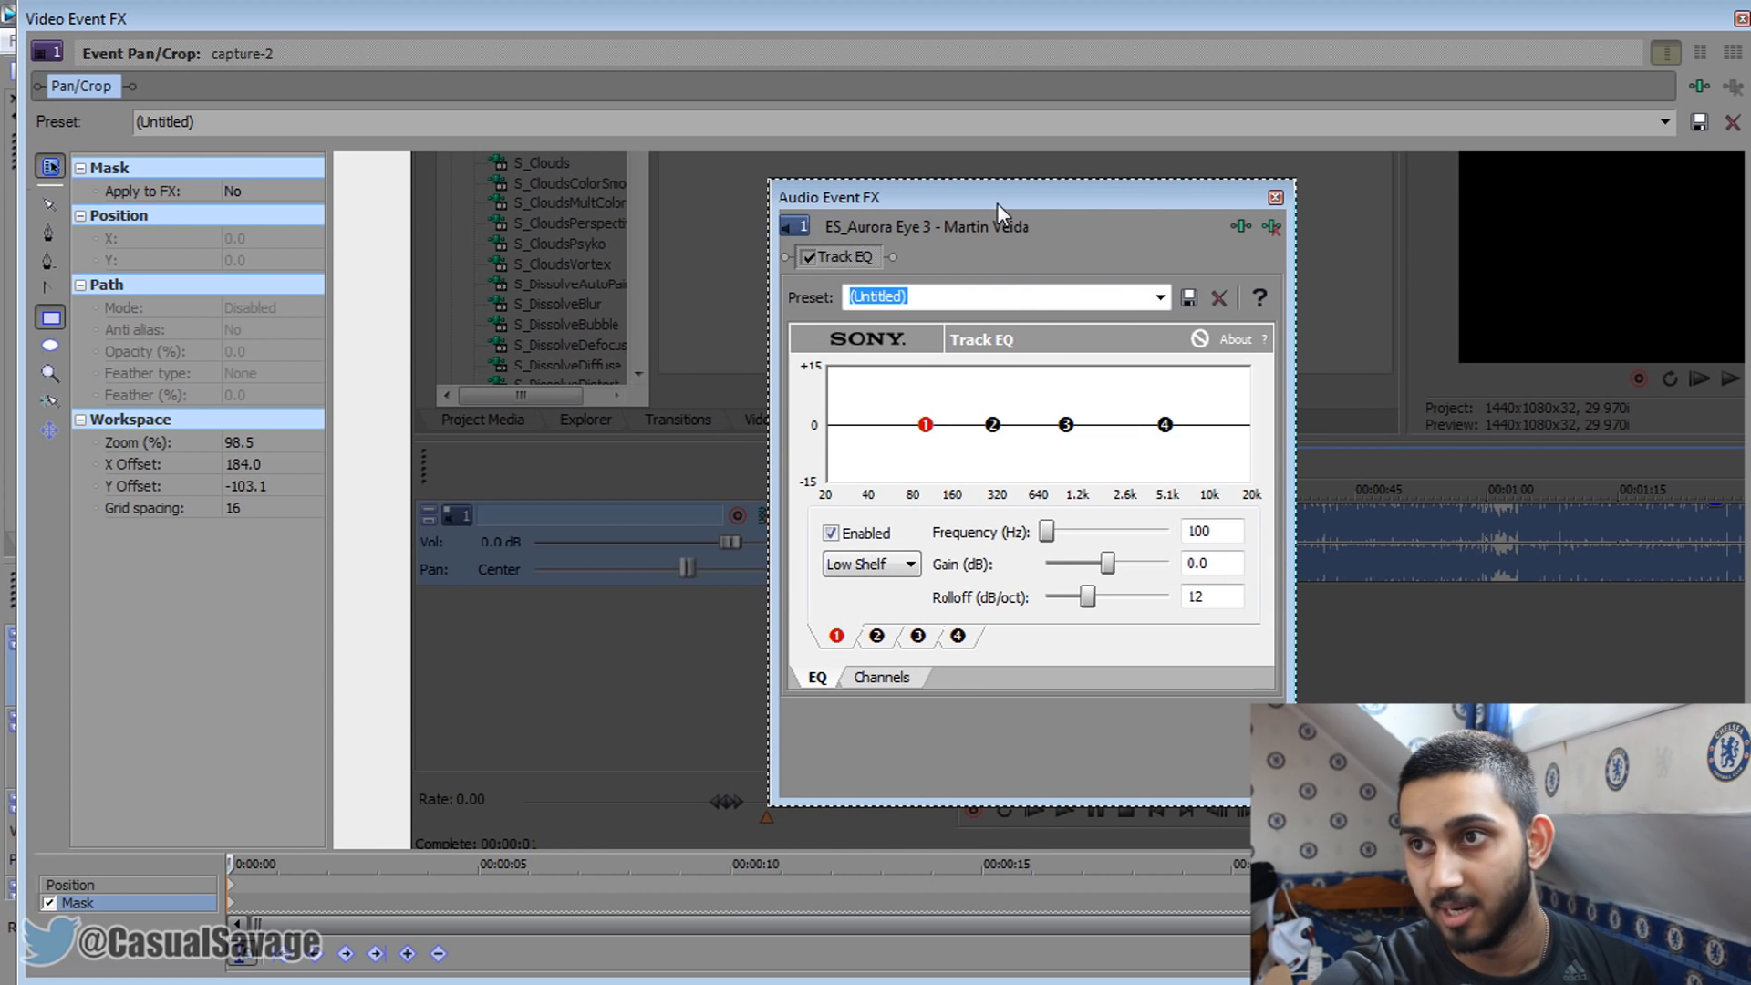
pyautogui.moveTo(1297, 805); pyautogui.dragTo(1296, 806)
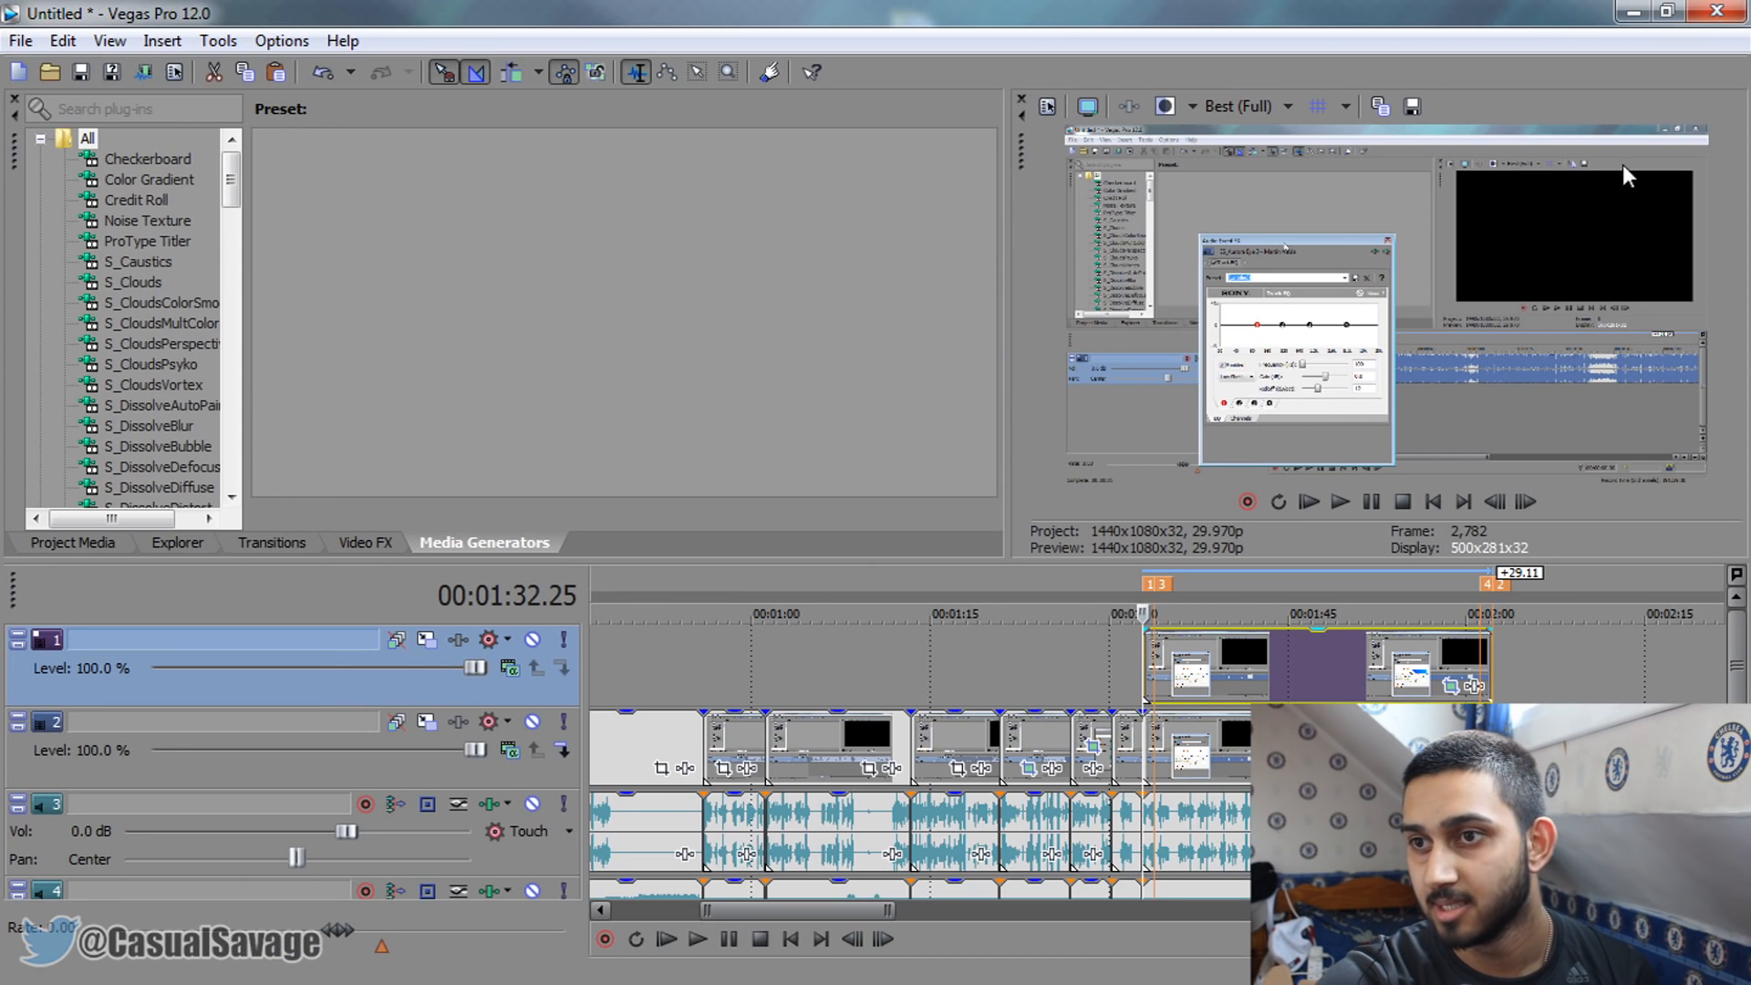
# Open Track Motion for track 1 and add a position keyframe at 00:01:32.25
pyautogui.scroll(4, 1270, 617)
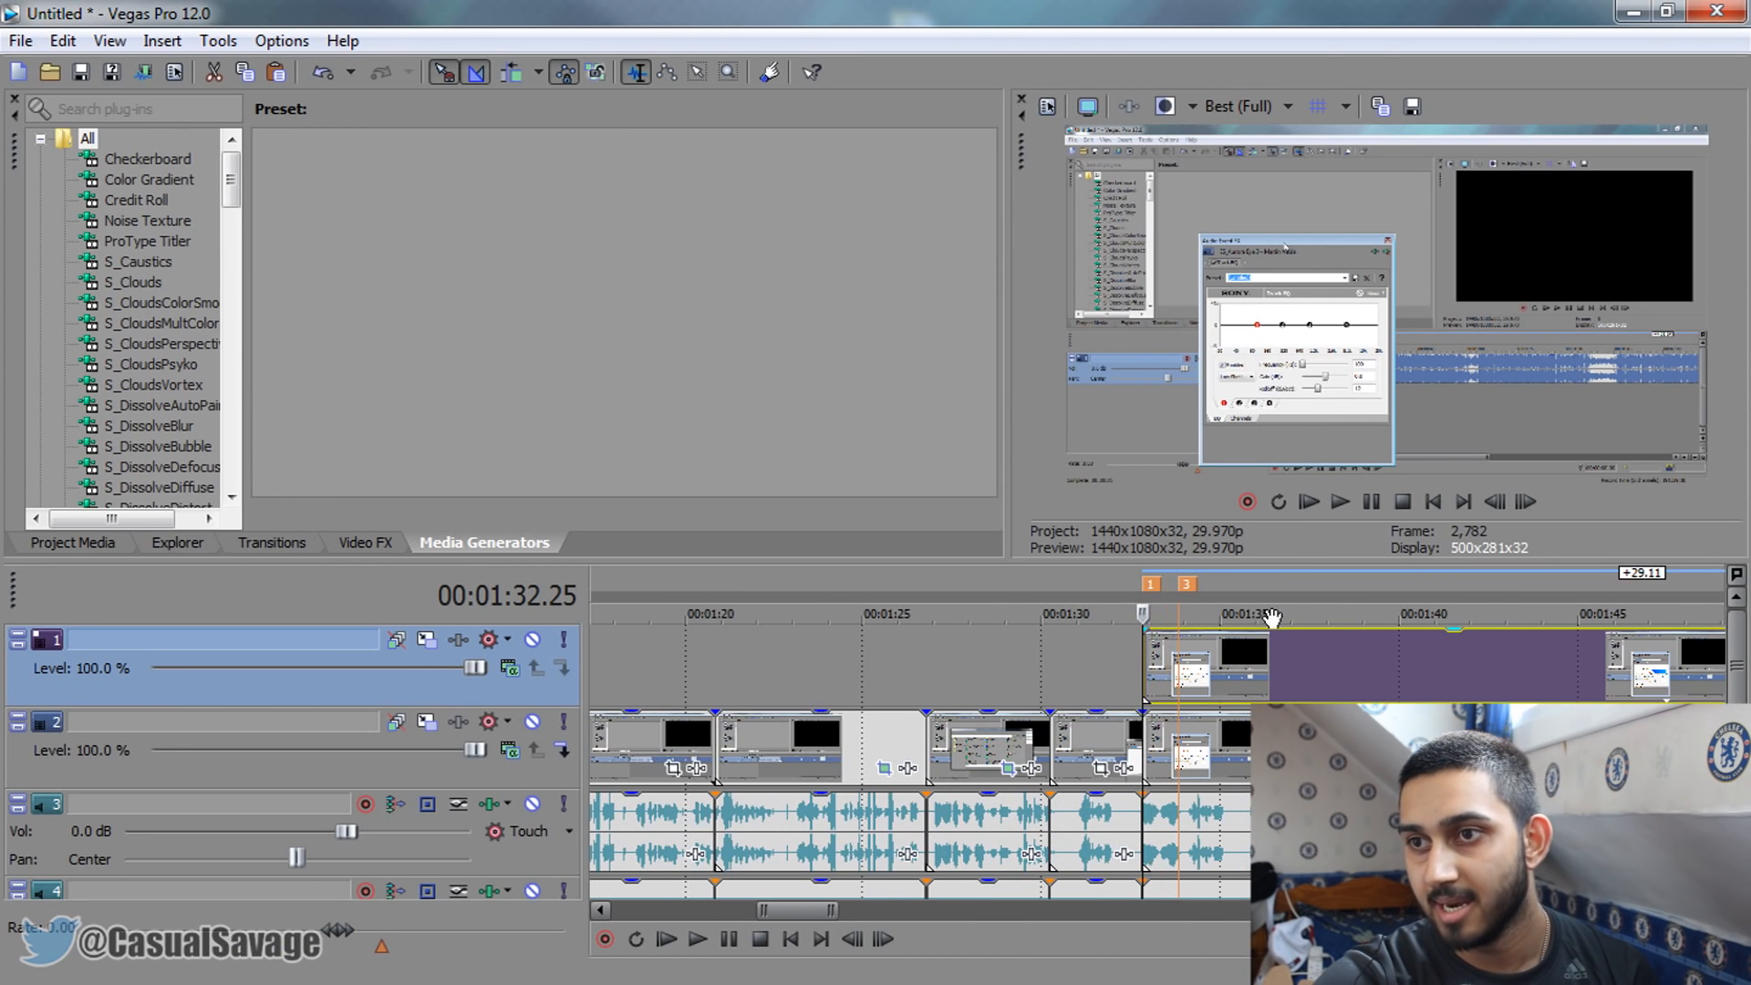
pyautogui.click(428, 640)
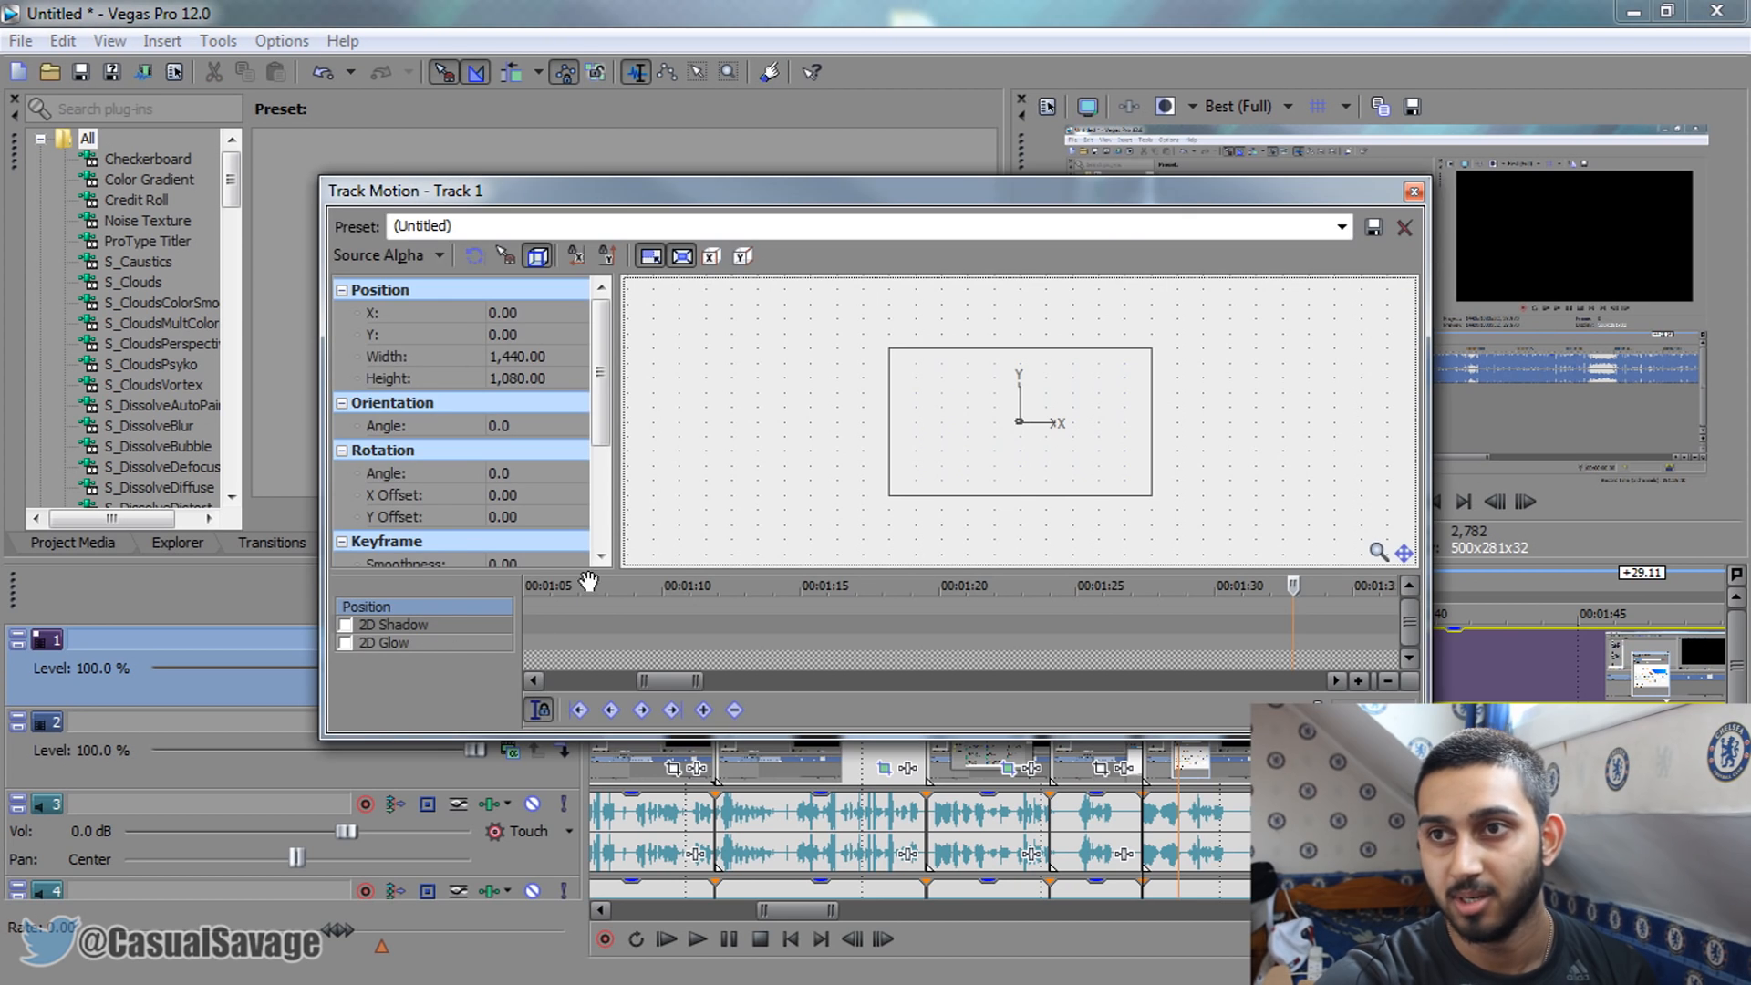
pyautogui.moveTo(814, 193); pyautogui.dragTo(492, 283)
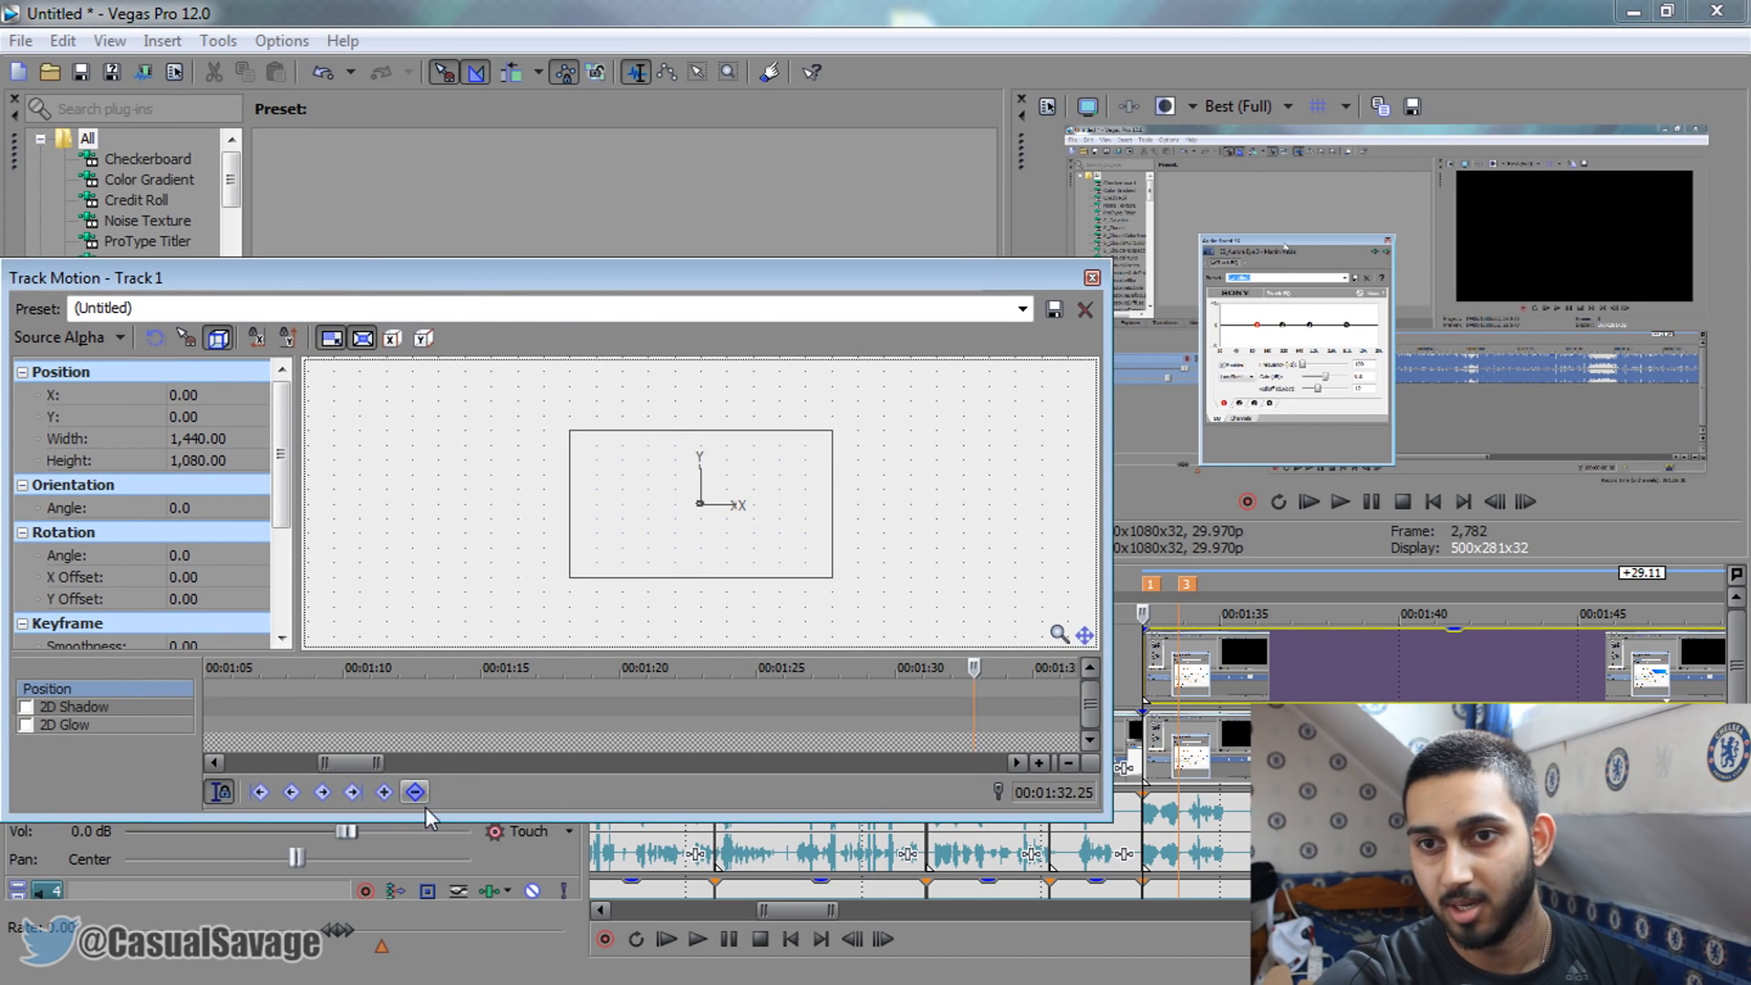
pyautogui.click(385, 792)
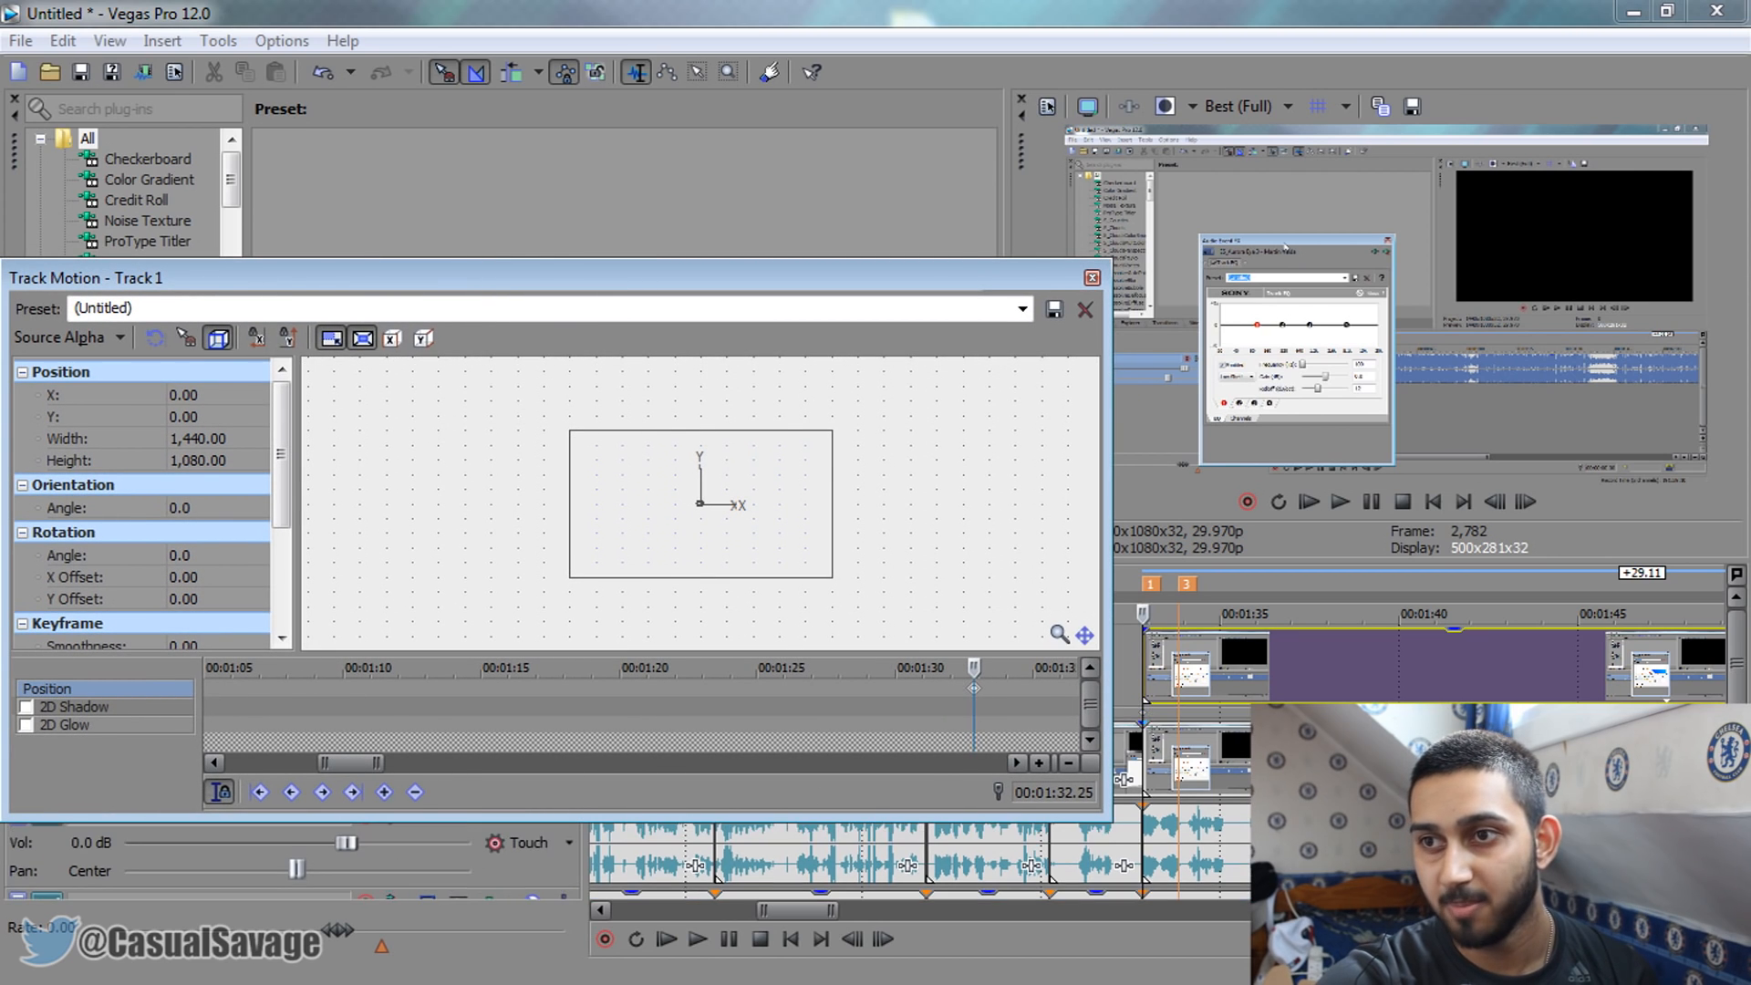
# At 00:01:33.25, enlarge the track motion frame to about 2,611 by 1,959 and position it at about X 369, Y 148
pyautogui.click(1180, 676)
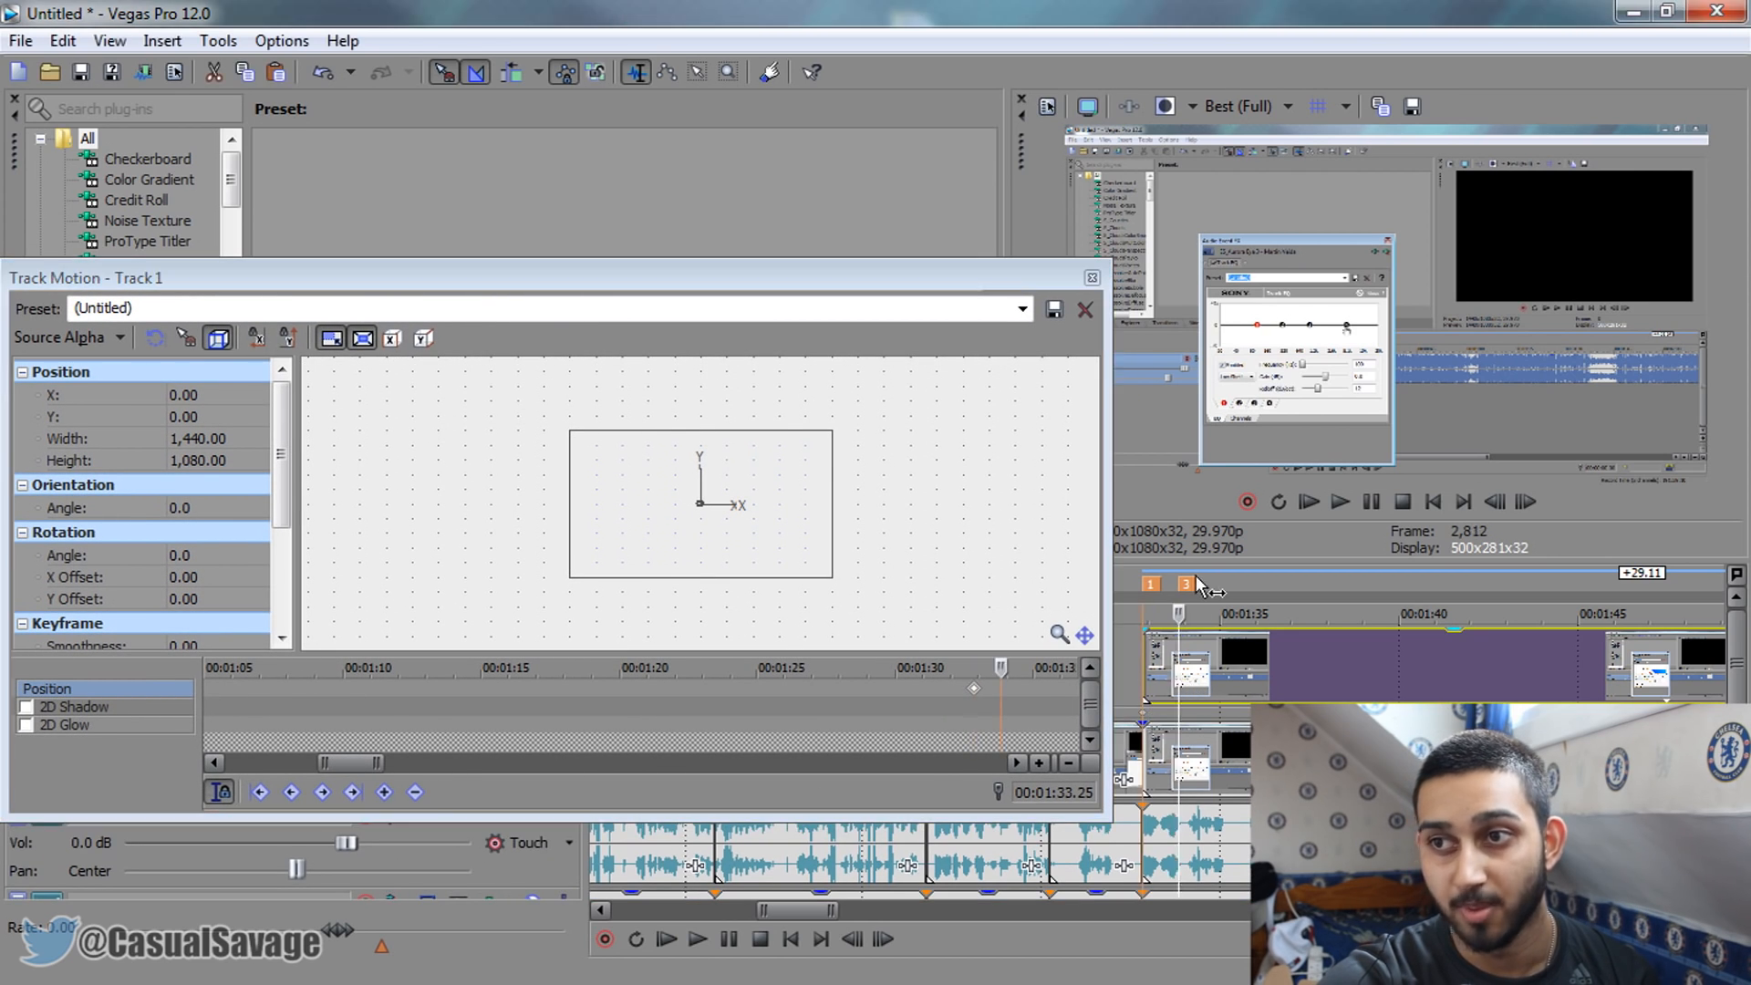
pyautogui.moveTo(832, 577); pyautogui.dragTo(910, 618)
pyautogui.moveTo(790, 546); pyautogui.dragTo(834, 528)
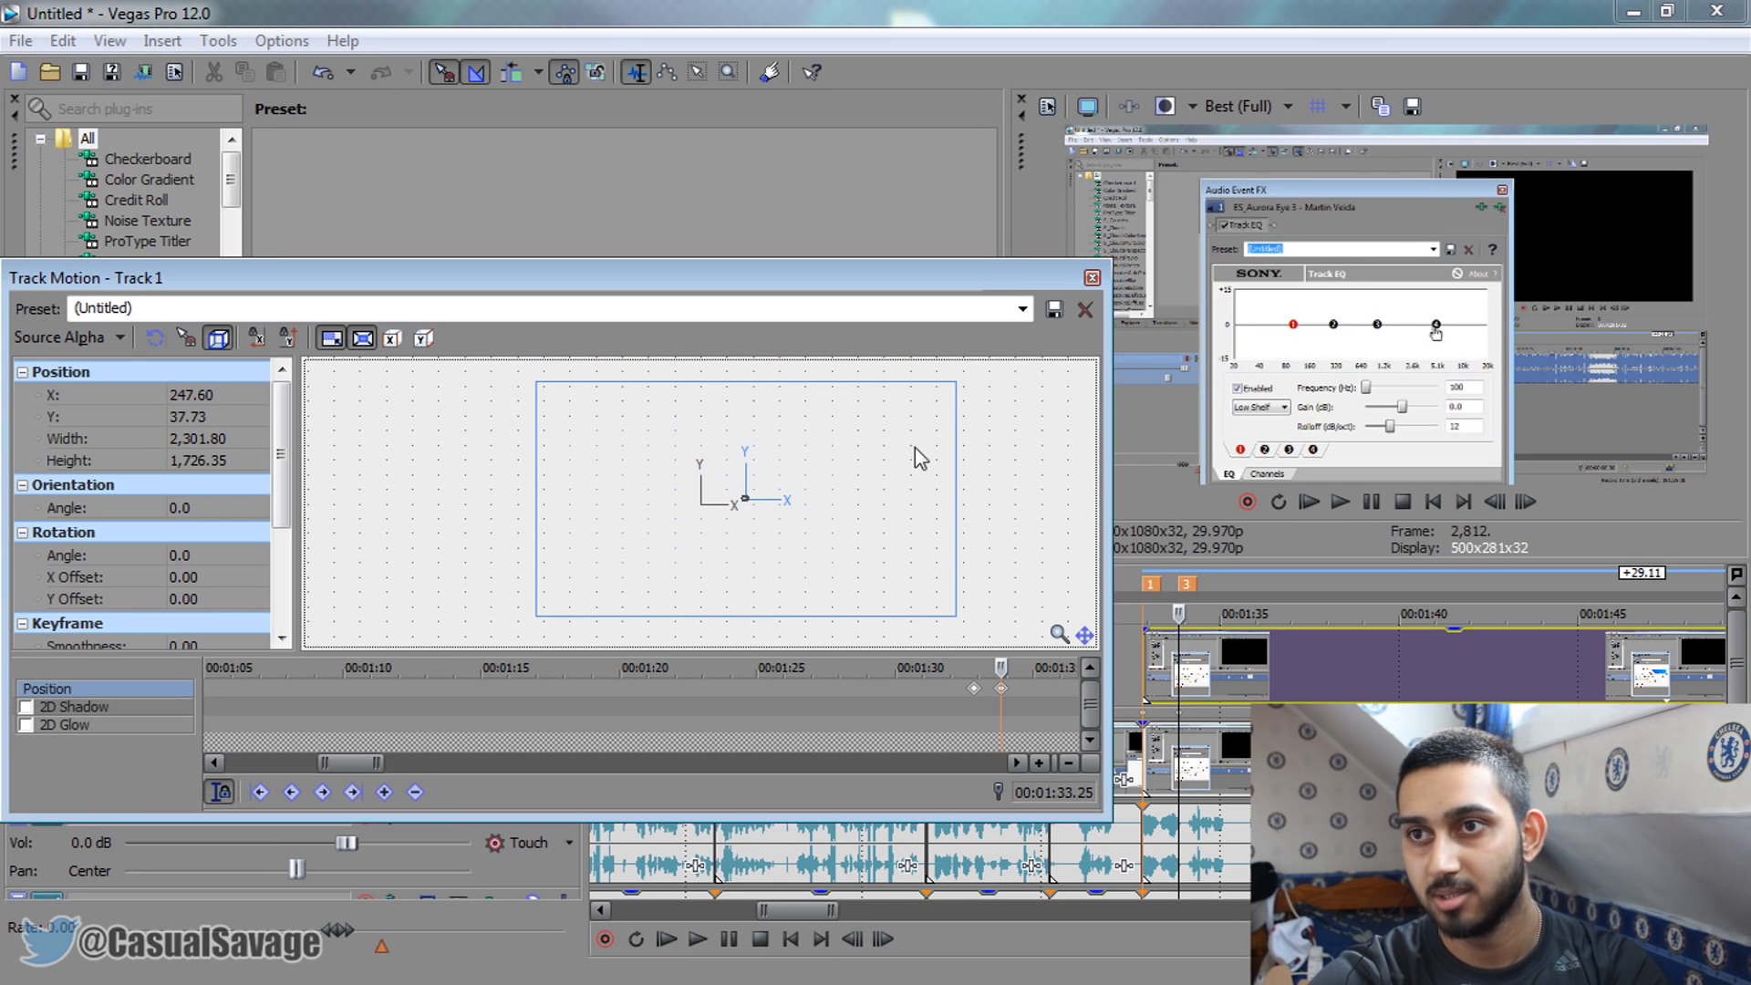
pyautogui.moveTo(947, 393); pyautogui.dragTo(886, 423)
pyautogui.scroll(-2, 980, 507)
pyautogui.click(362, 338)
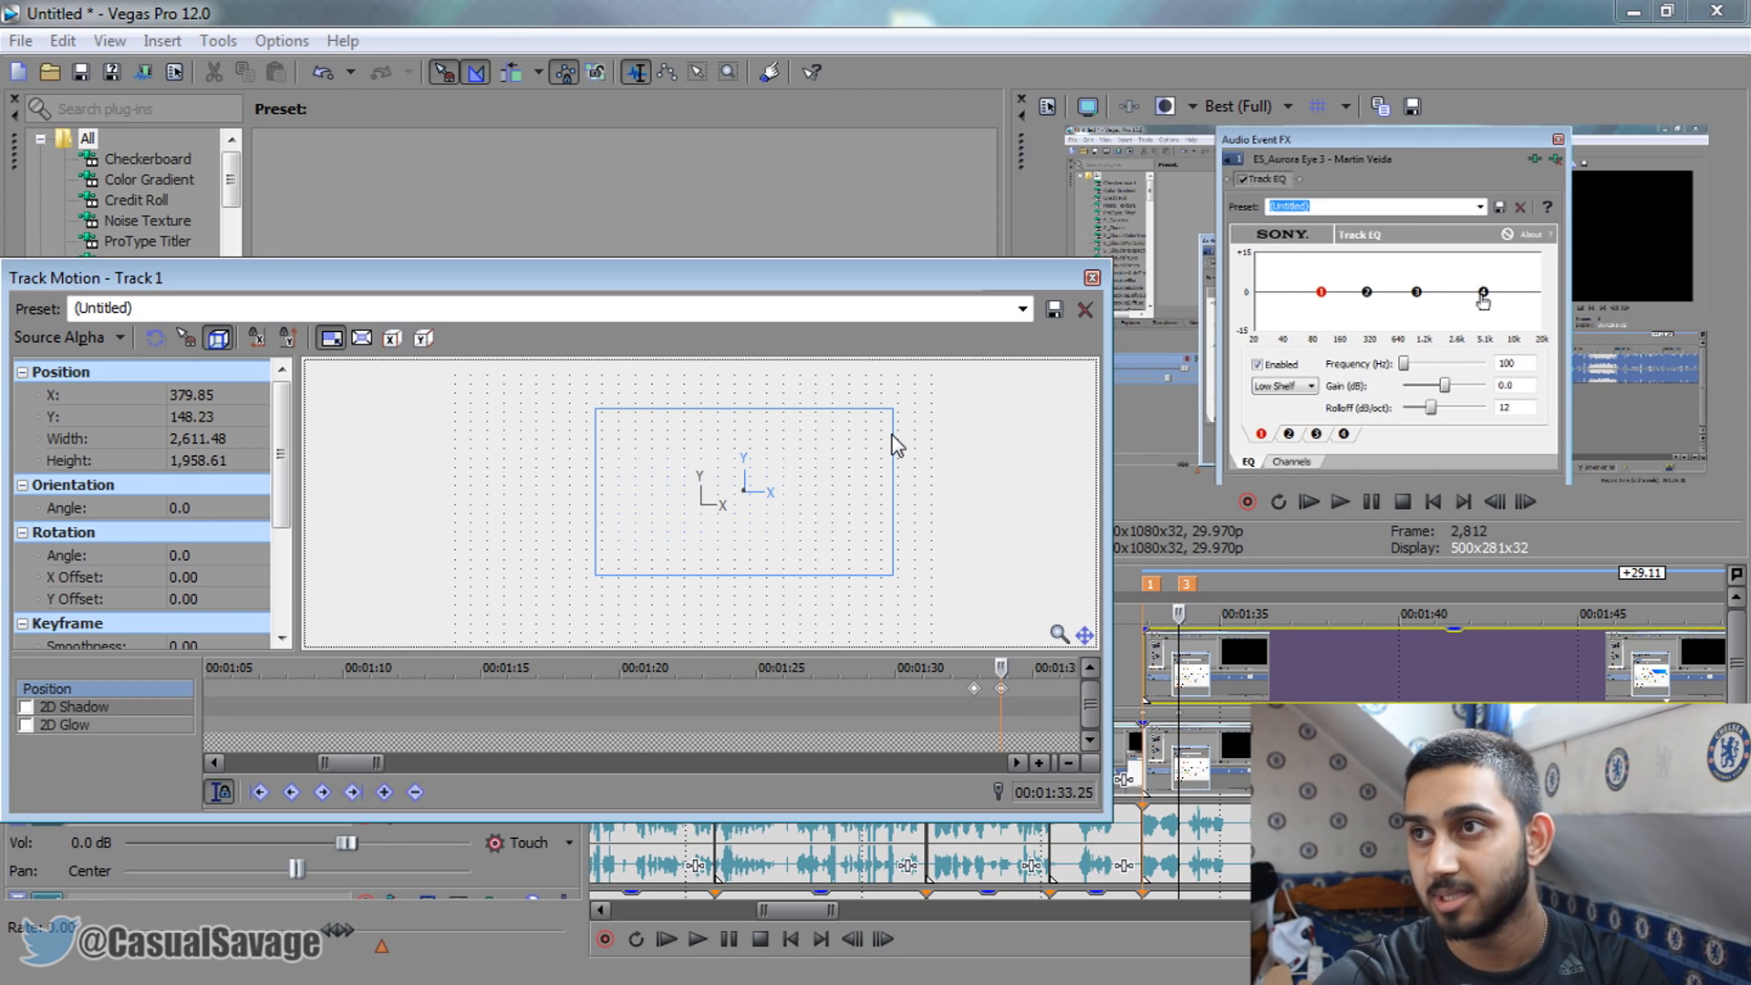
pyautogui.moveTo(893, 441); pyautogui.dragTo(892, 442)
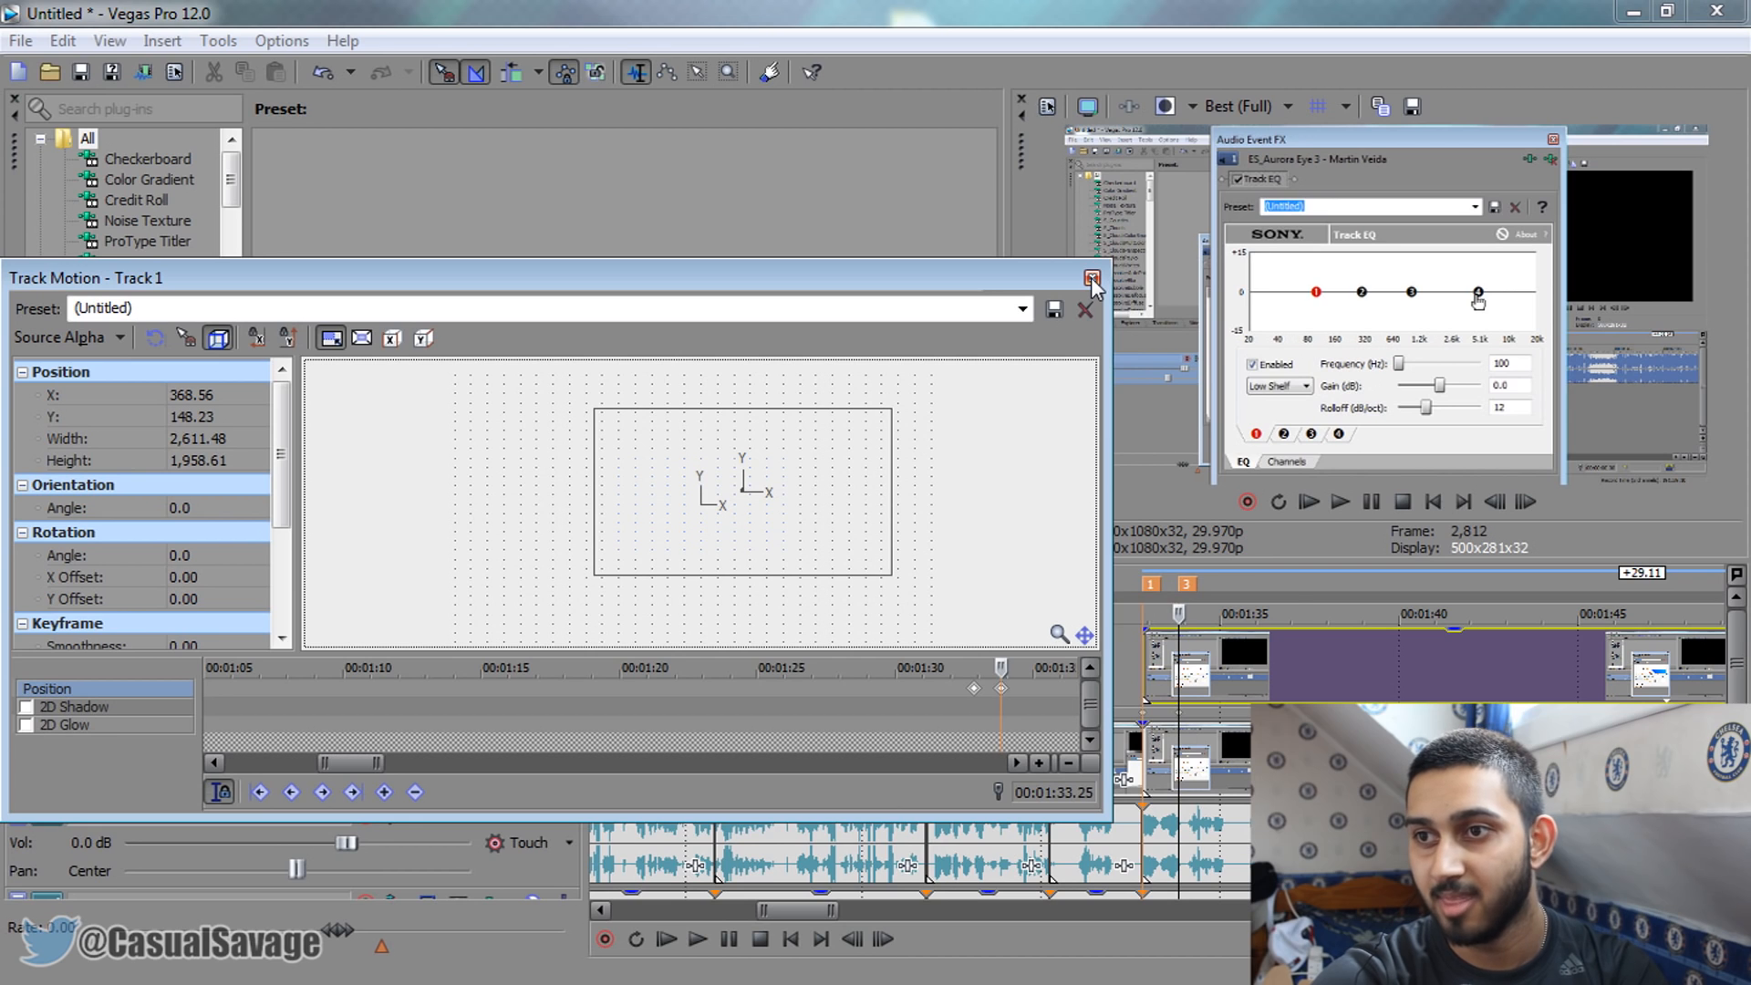
# Add a Track Motion keyframe at 00:02:01.06 with the enlarged frame kept as it is
pyautogui.scroll(-3, 1323, 757)
pyautogui.click(1463, 680)
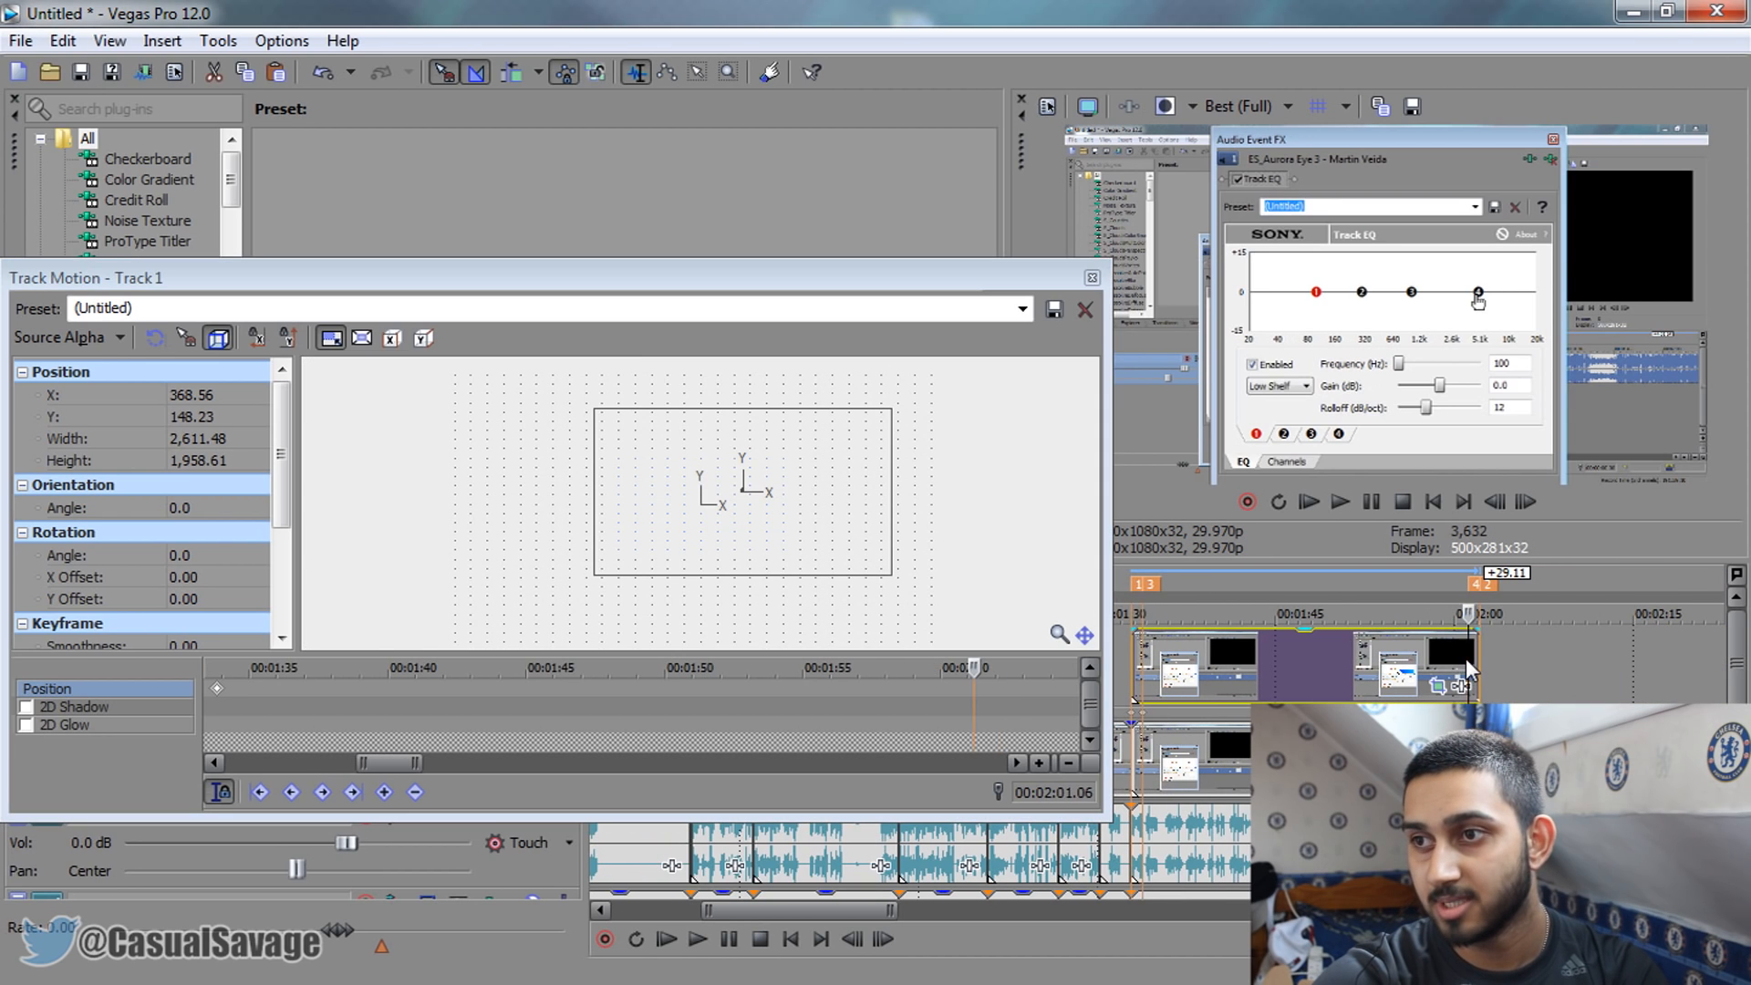
pyautogui.scroll(1, 1447, 664)
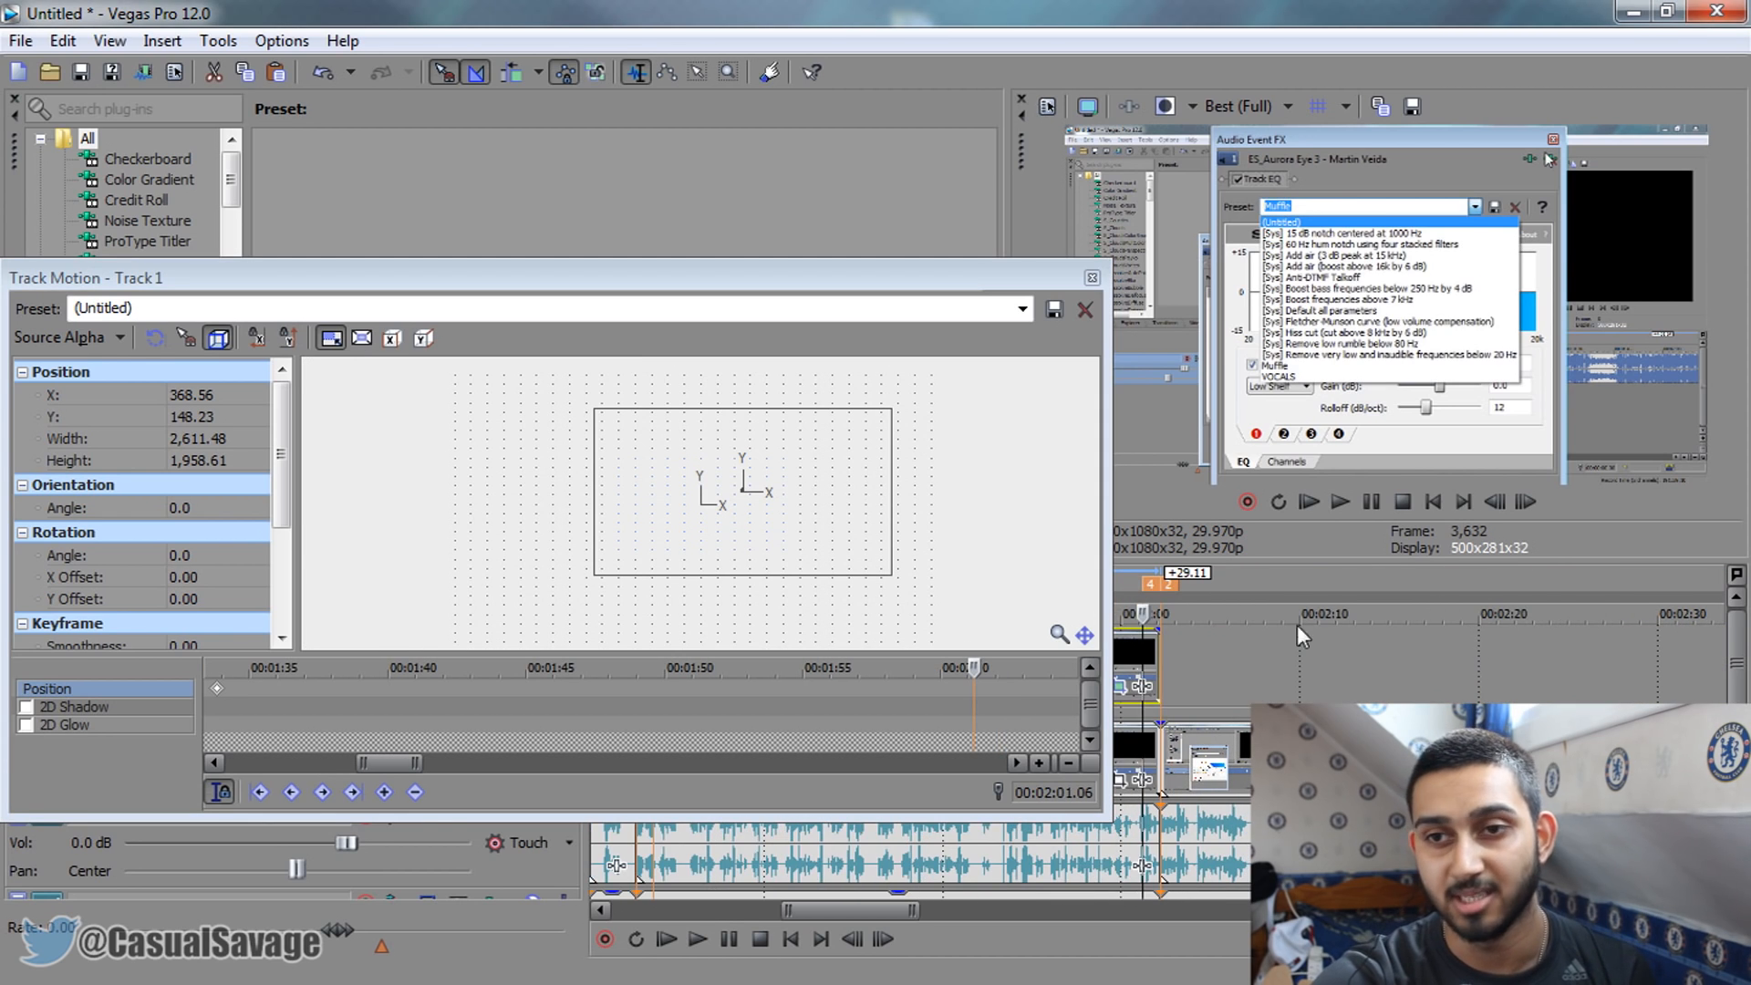
pyautogui.click(384, 792)
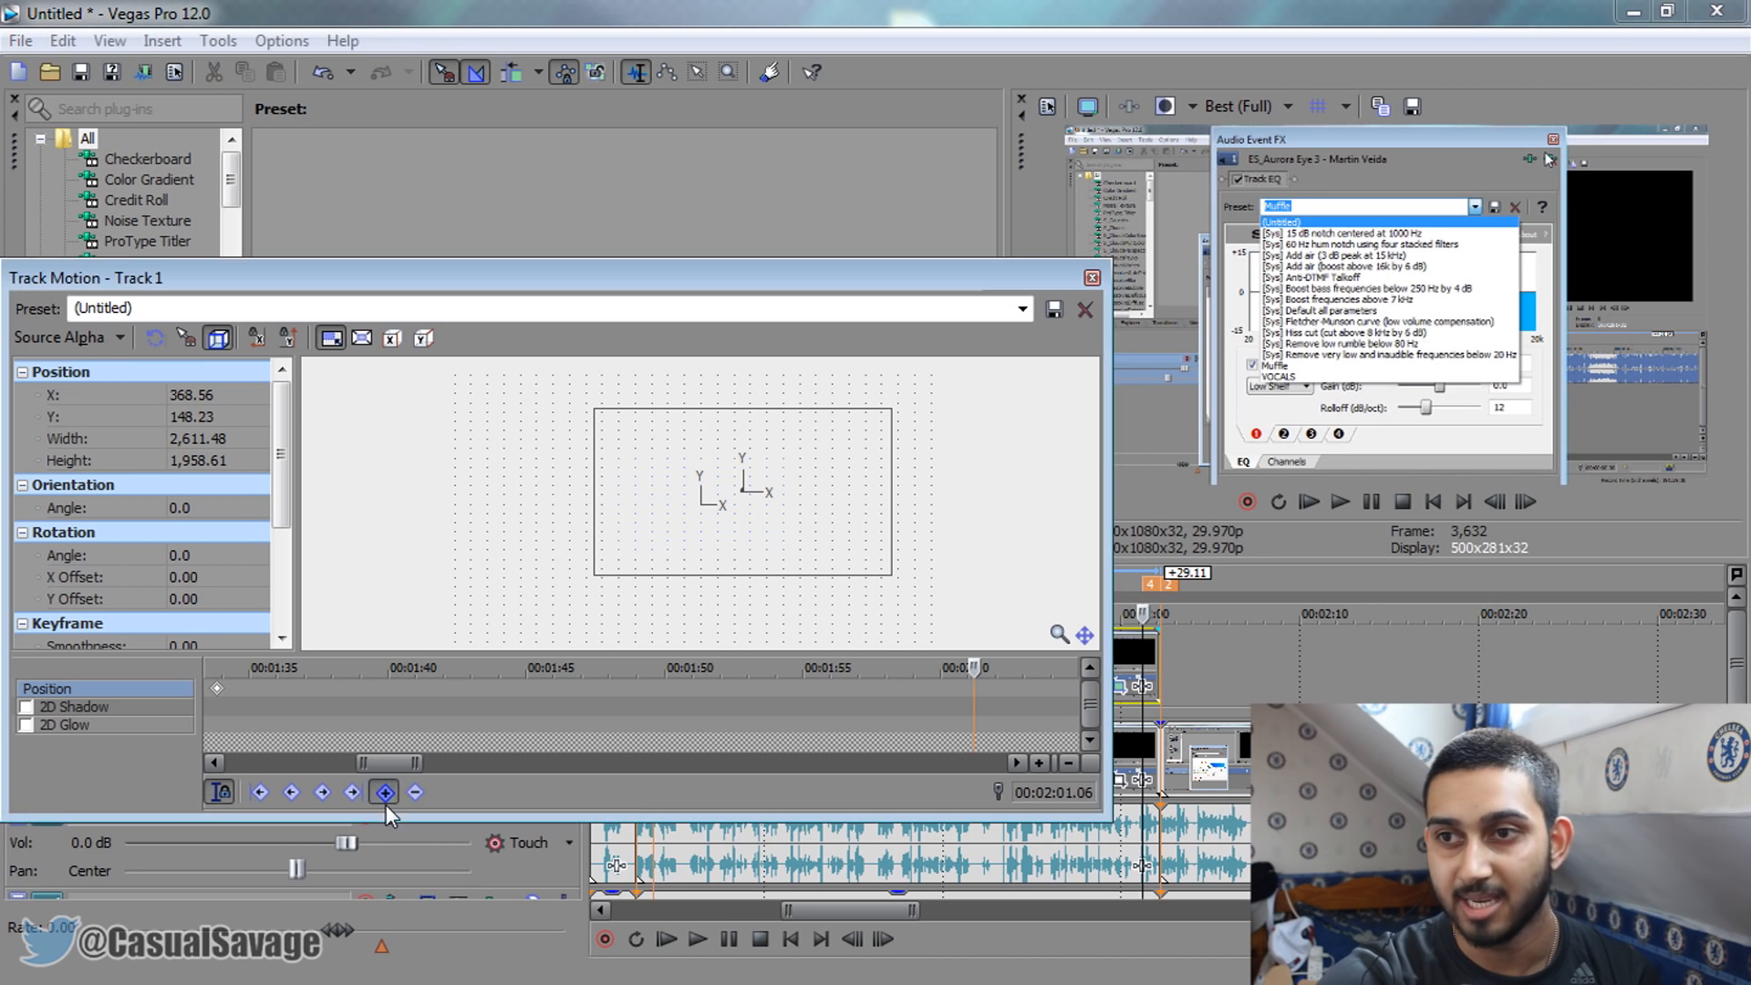
# Restore the track motion frame to its original size and position at 00:02:02.06, and close Track Motion
pyautogui.click(1158, 682)
pyautogui.click(835, 503)
pyautogui.rightClick(839, 514)
pyautogui.click(906, 565)
pyautogui.click(1092, 278)
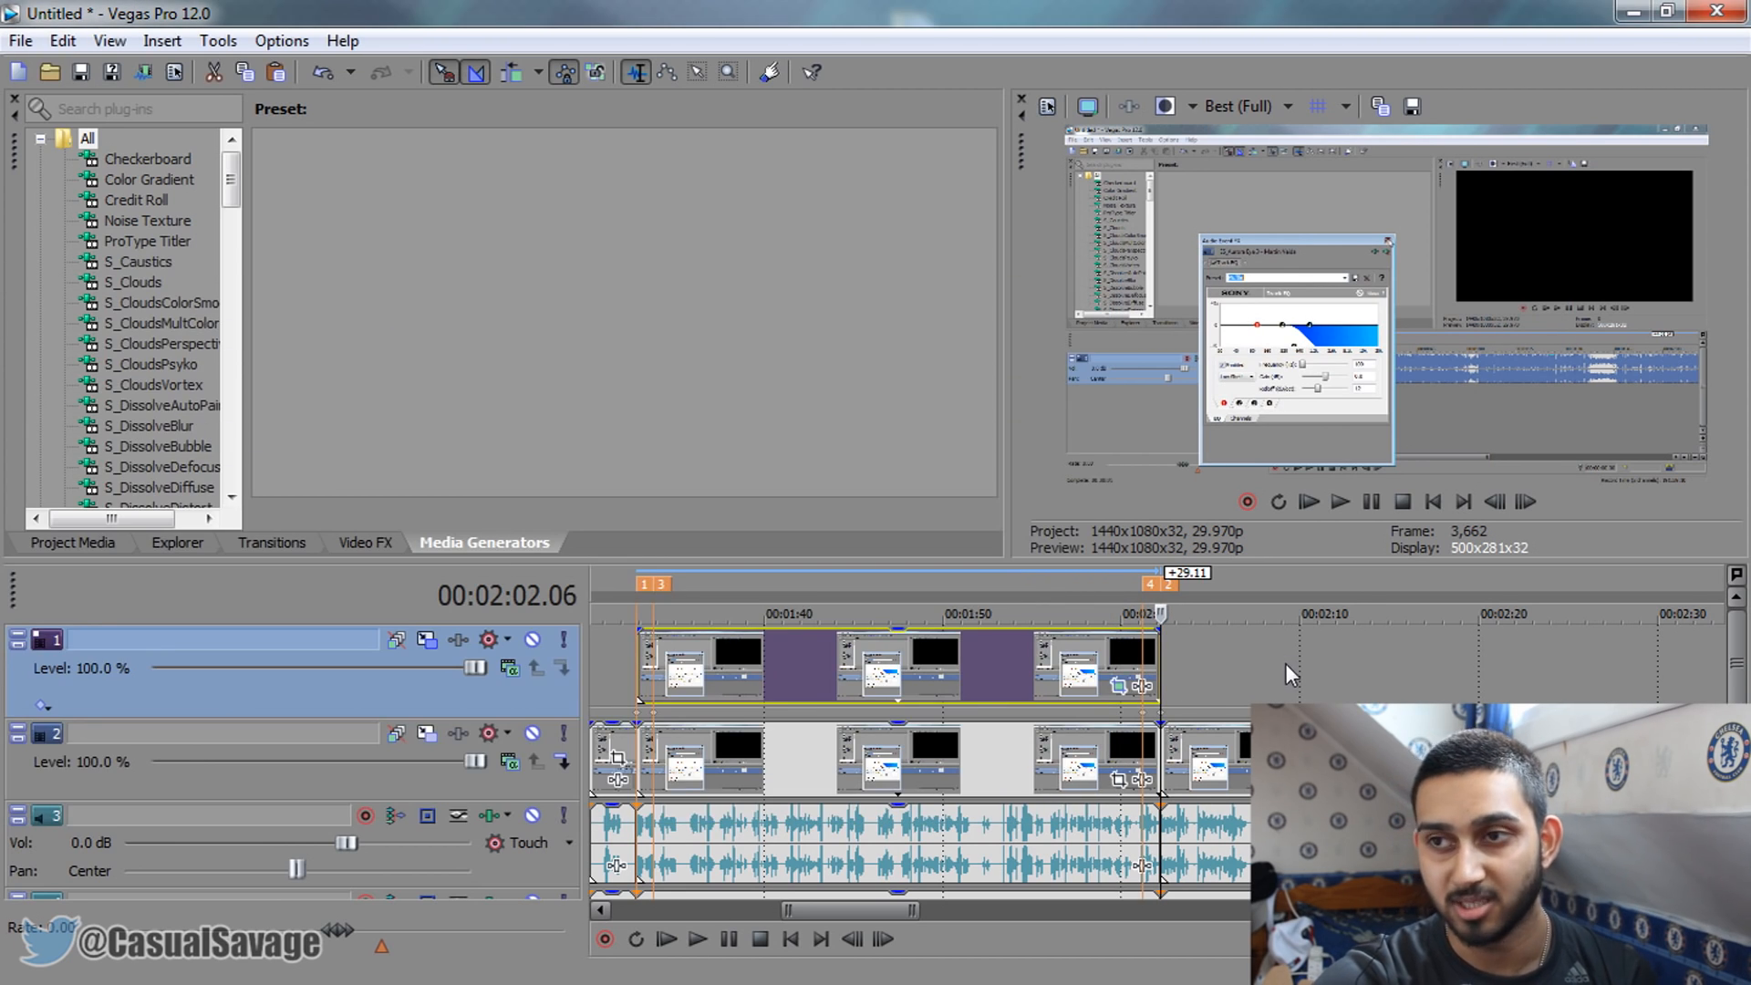
# Apply the Gaussian Blur effect's Light Blur preset to the original equalizer segment on track 2 and dock its settings window
pyautogui.click(669, 767)
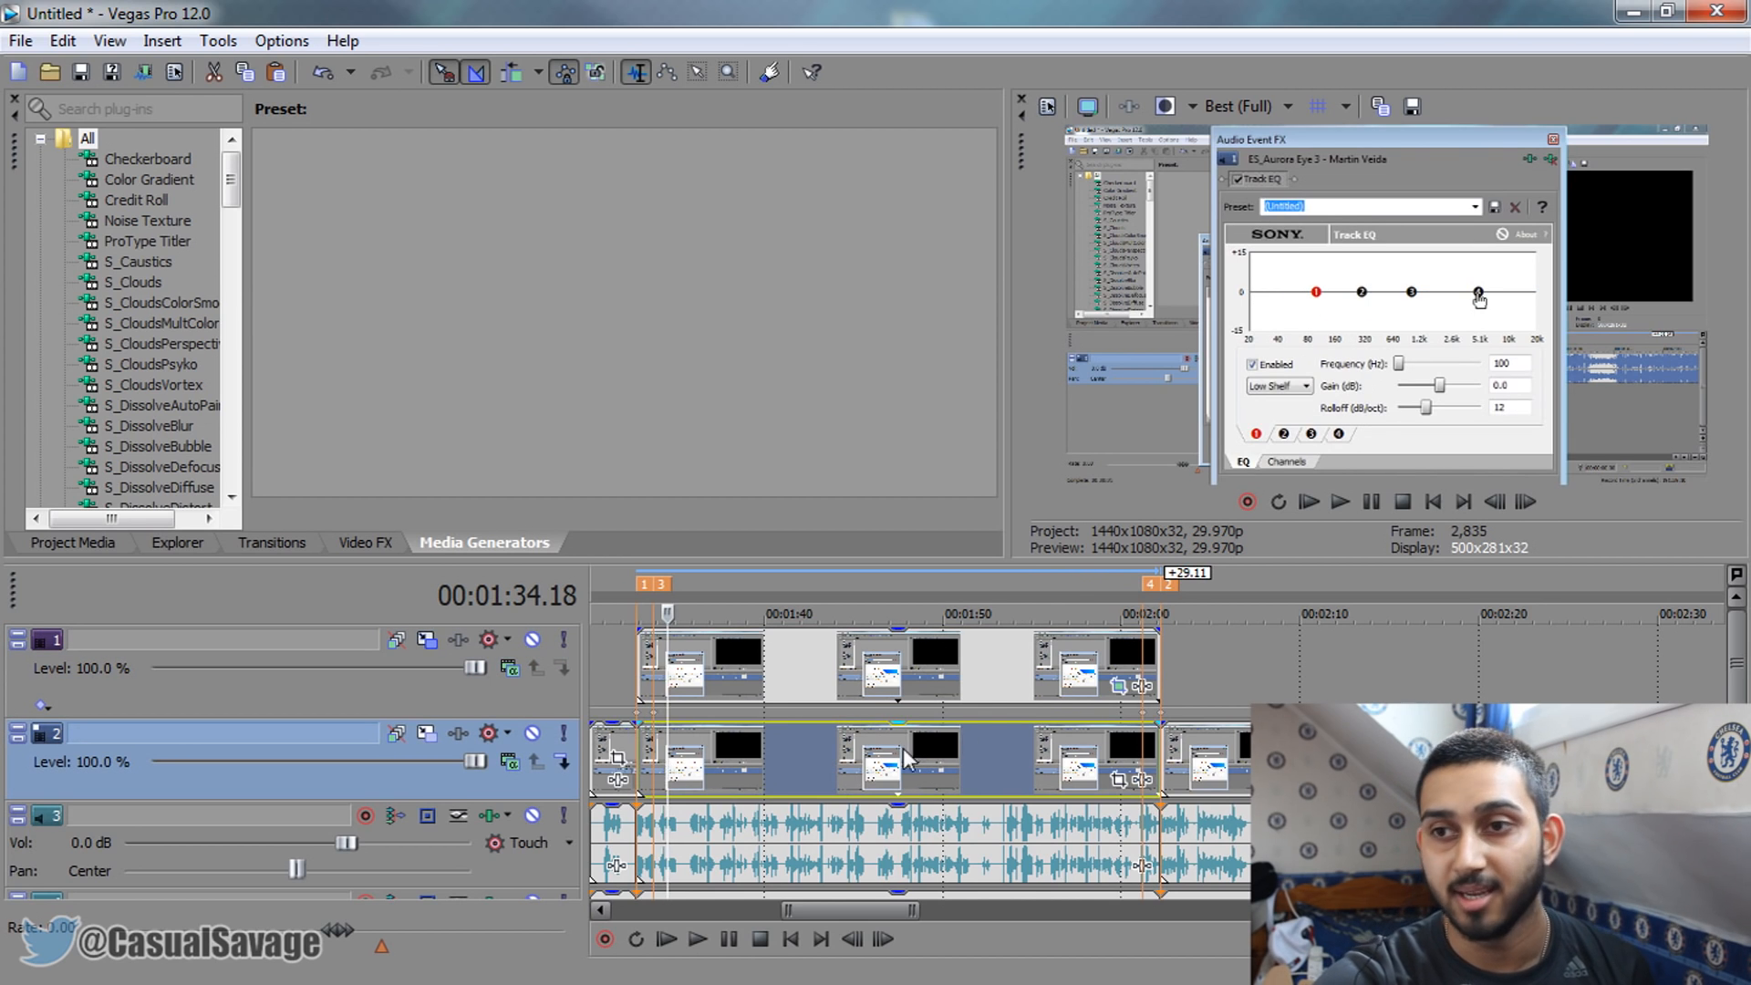
pyautogui.scroll(3, 902, 749)
pyautogui.click(365, 541)
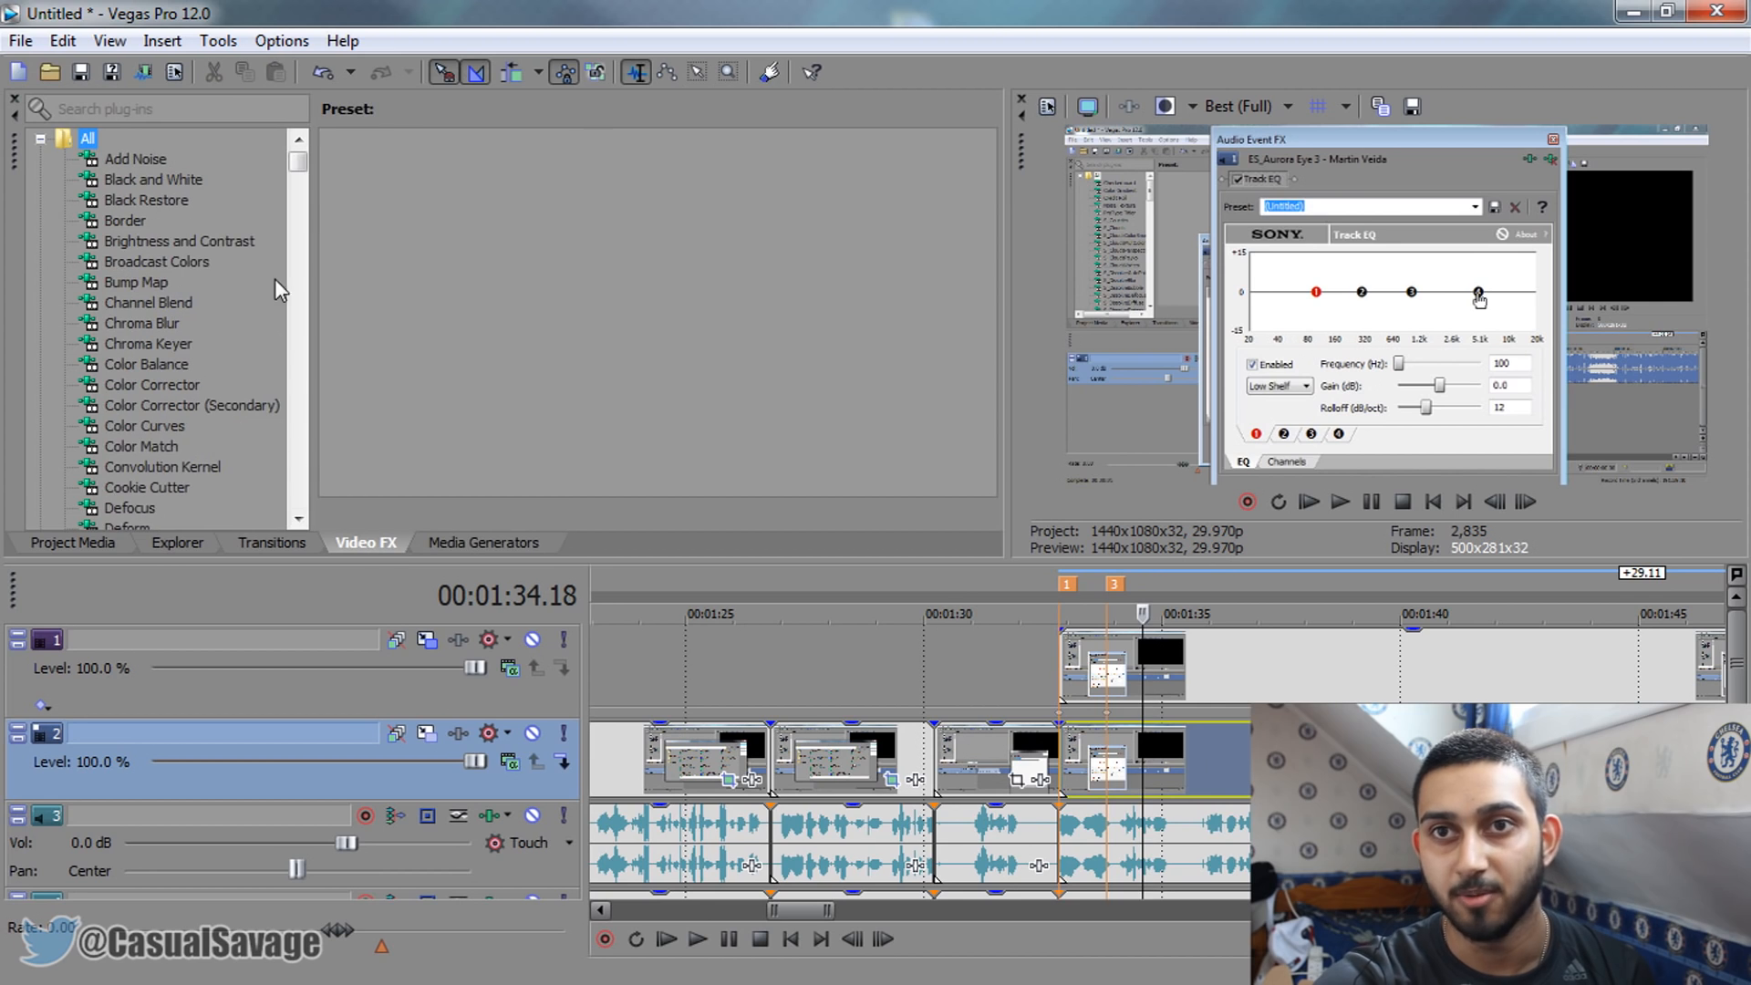
pyautogui.moveTo(298, 153)
pyautogui.mouseDown()
pyautogui.moveTo(299, 208)
pyautogui.moveTo(302, 181)
pyautogui.mouseUp()
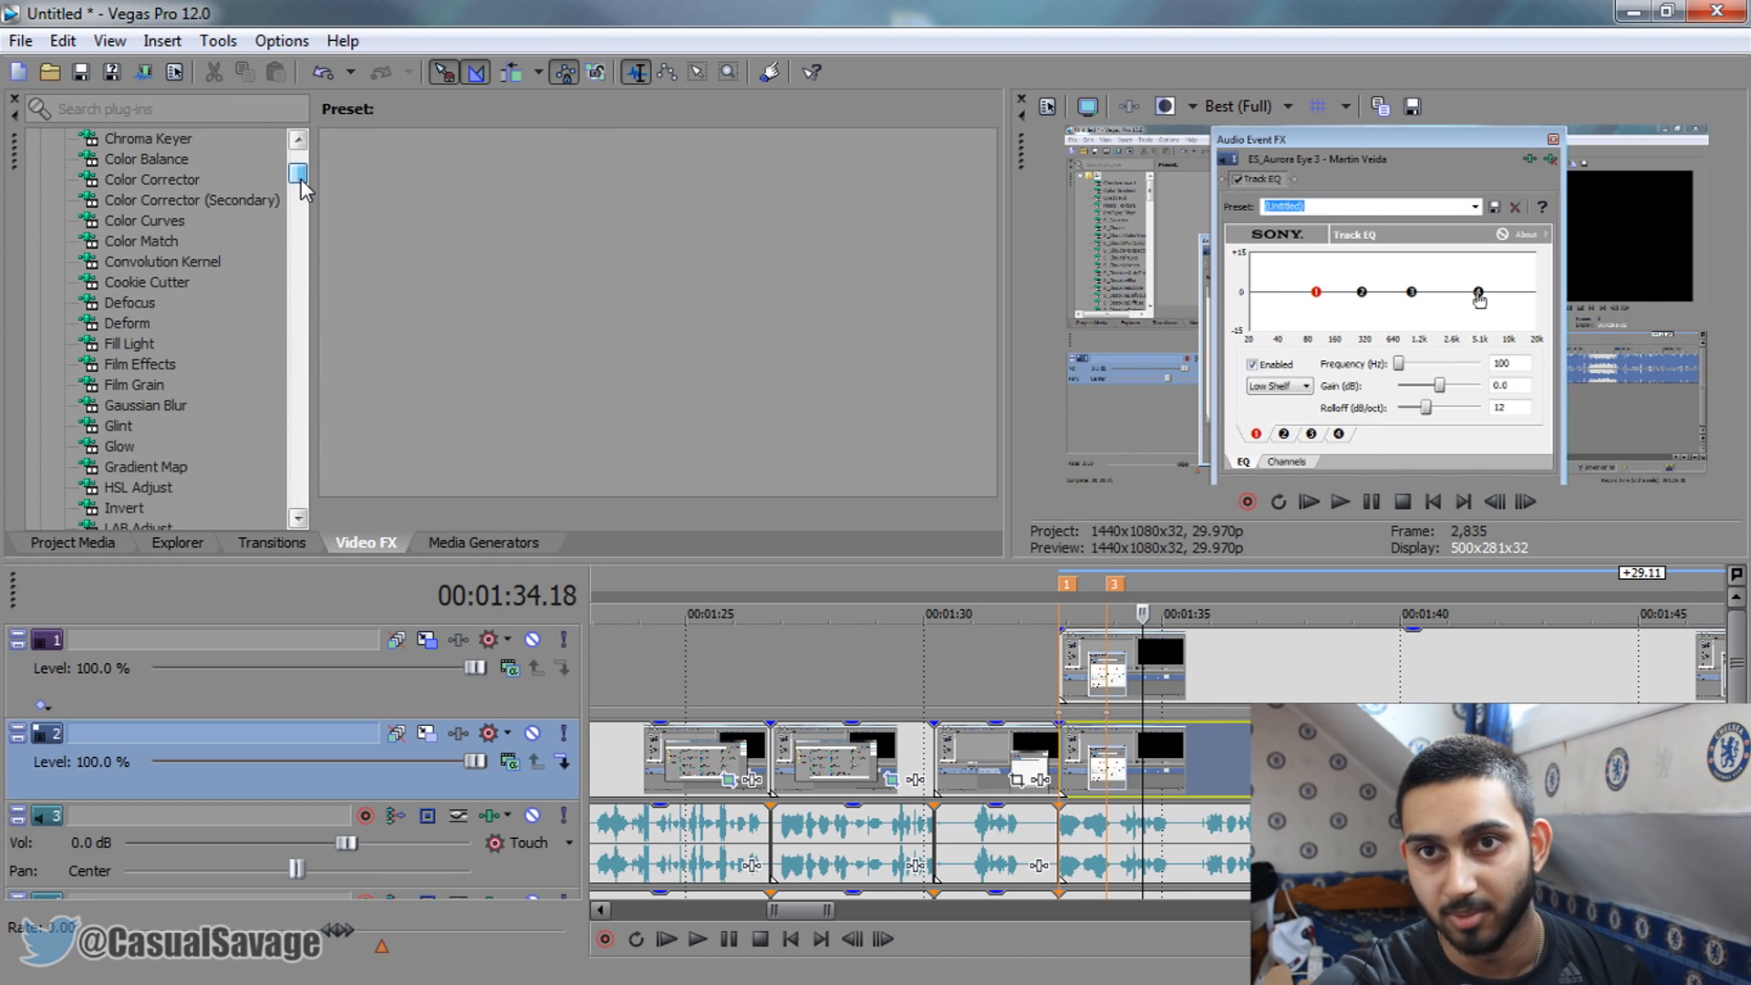
pyautogui.click(146, 405)
pyautogui.click(693, 187)
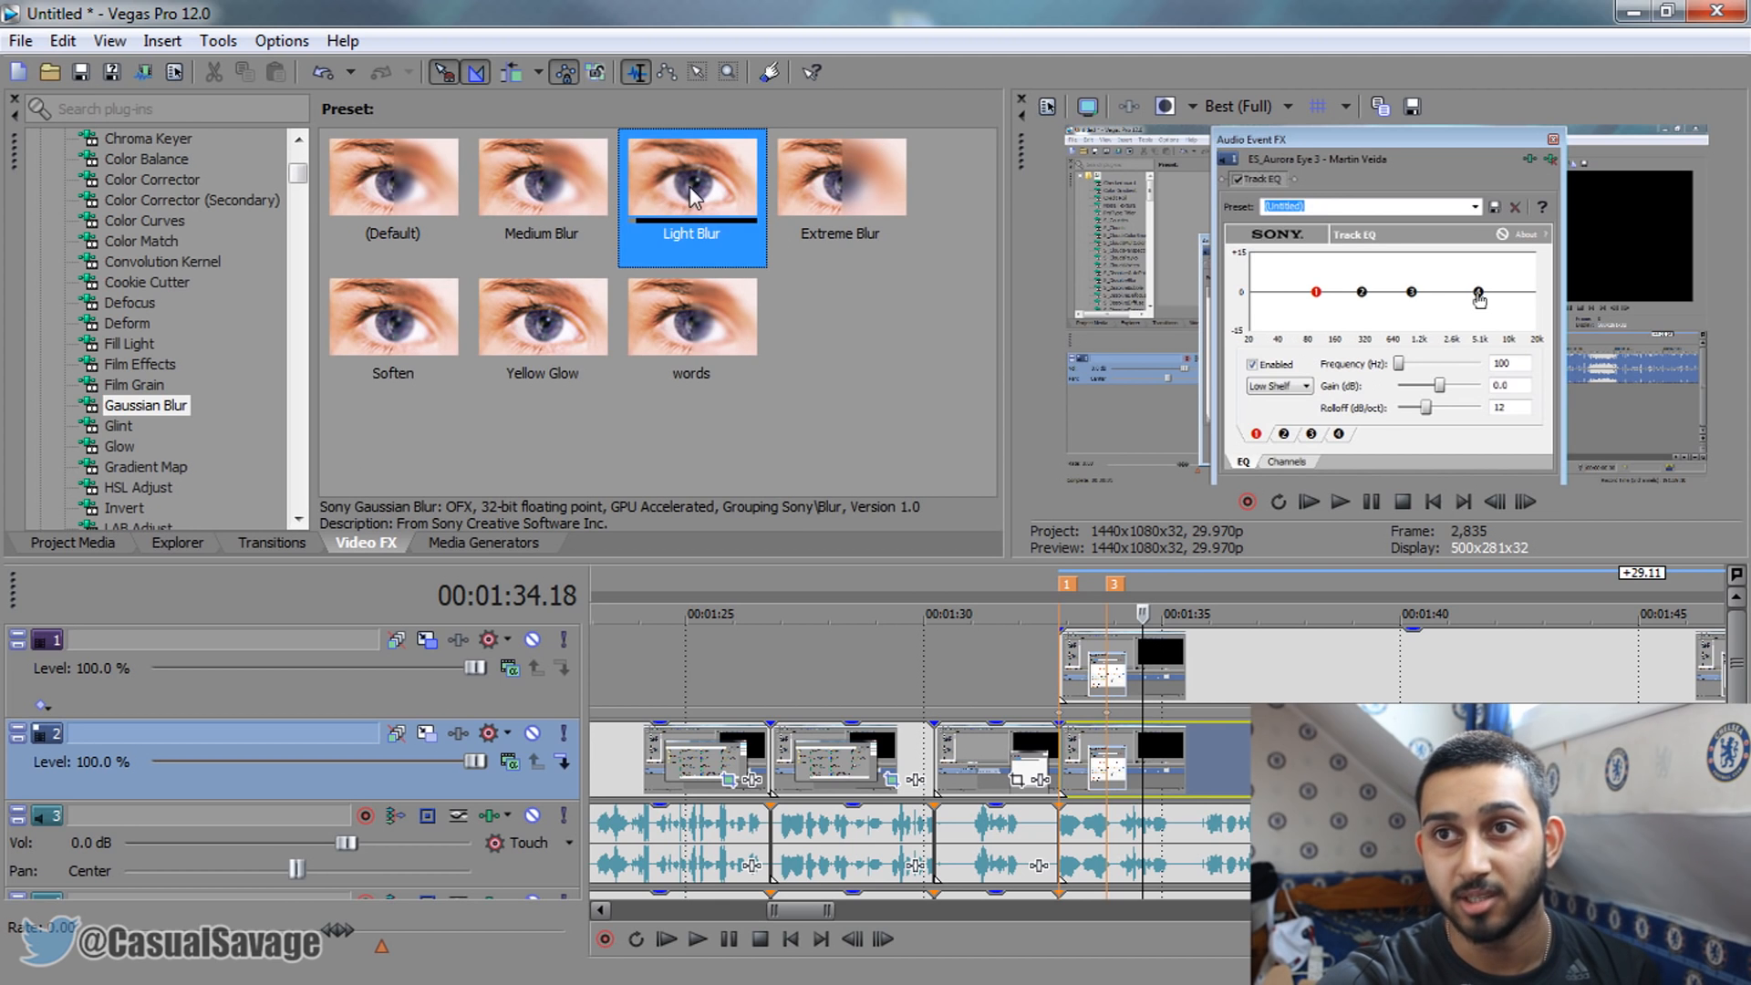
pyautogui.moveTo(1001, 505); pyautogui.dragTo(1162, 764)
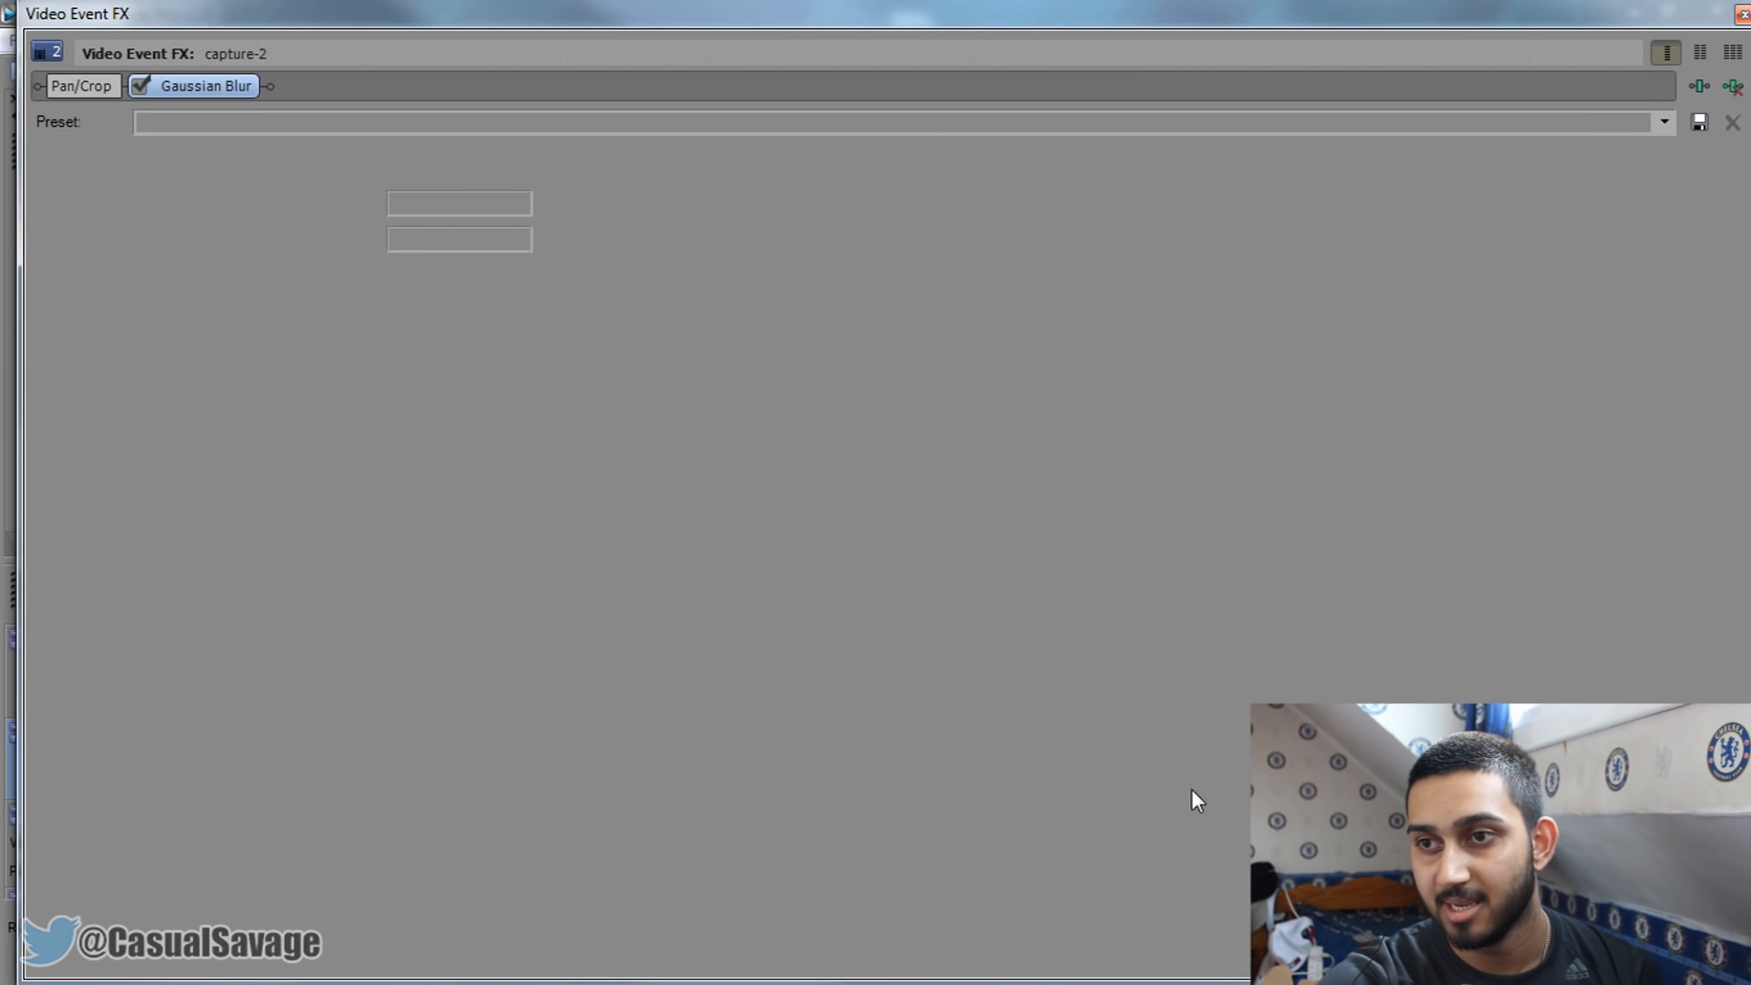
pyautogui.moveTo(379, 20); pyautogui.dragTo(655, 135)
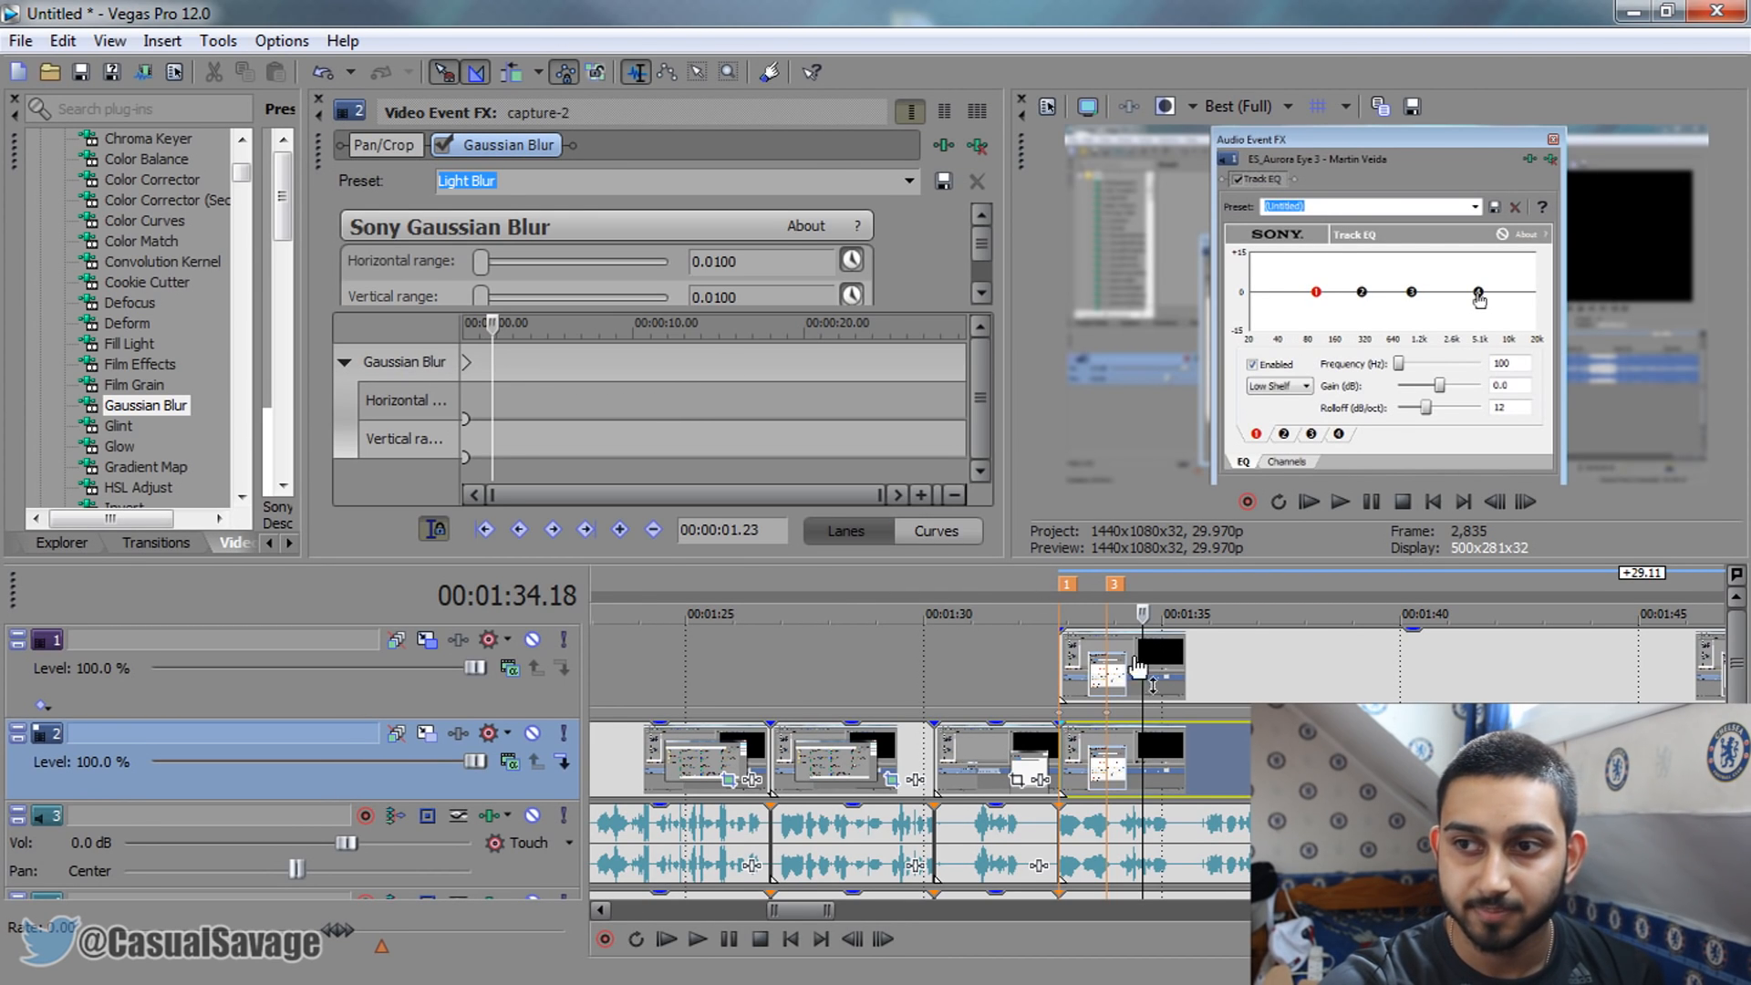
# Add a Gaussian Blur keyframe at the third marker and reduce the horizontal and vertical range to the minimum on the first keyframe
pyautogui.click(1105, 774)
pyautogui.click(619, 531)
pyautogui.click(466, 423)
pyautogui.moveTo(480, 295); pyautogui.dragTo(461, 259)
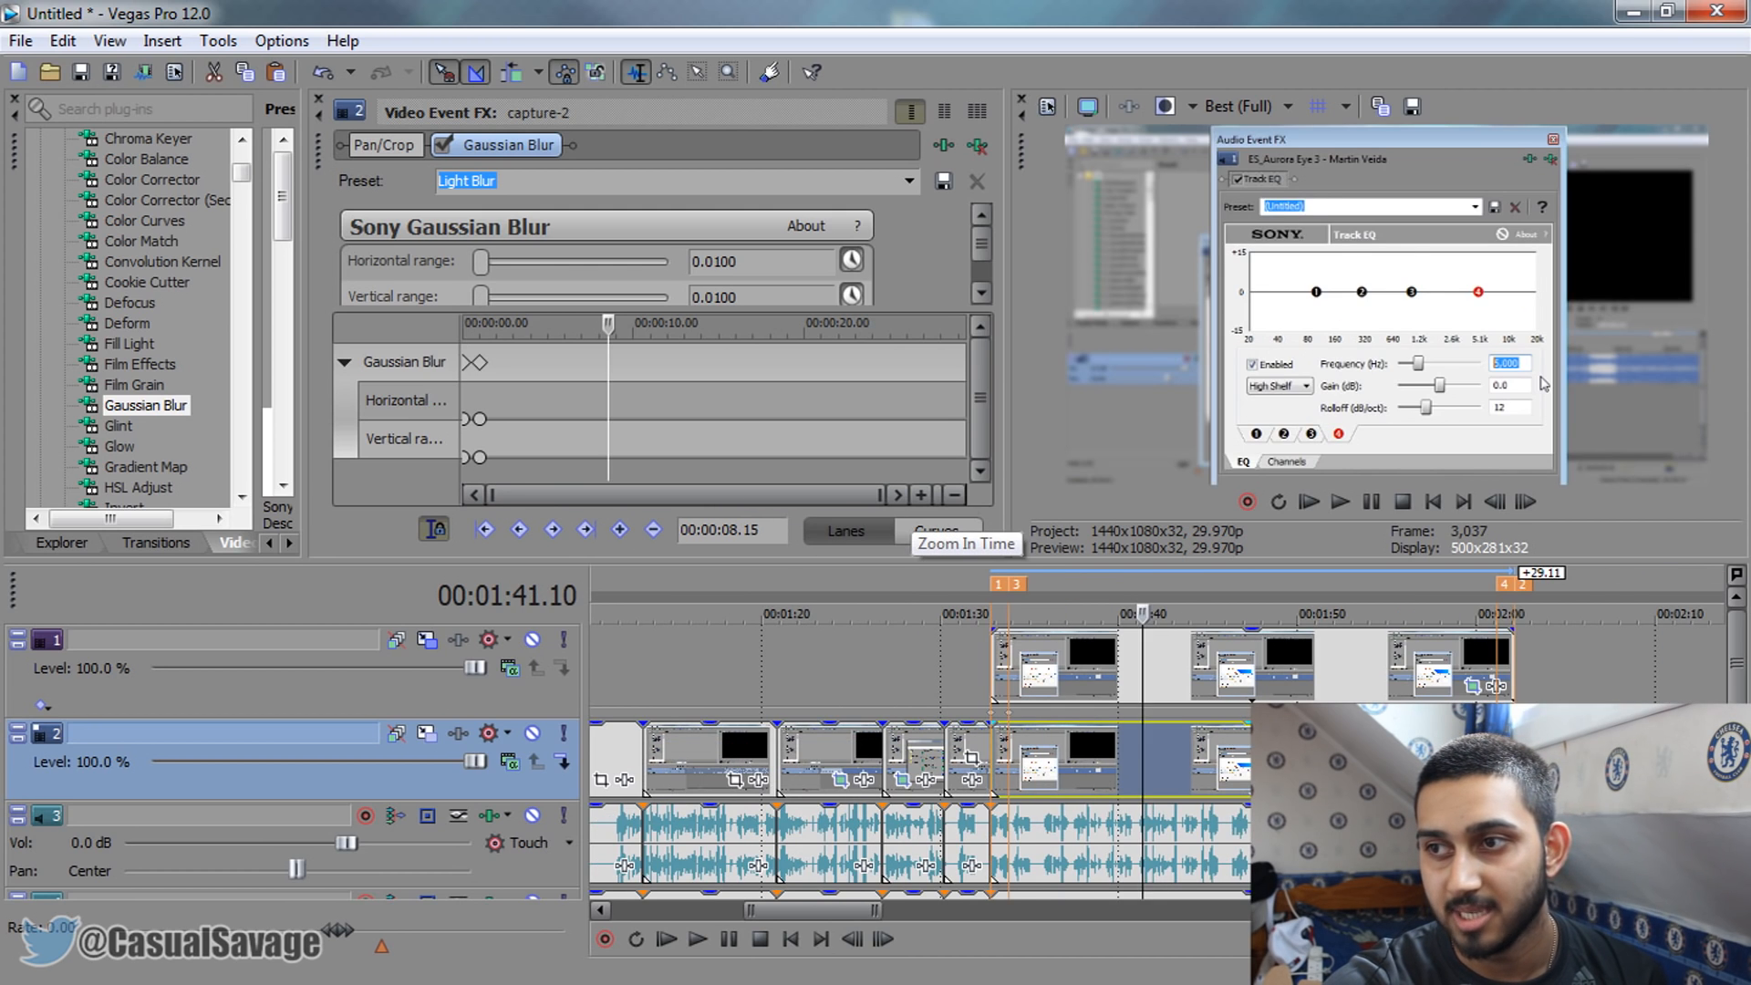
# Add a blur keyframe at 00:02:01.06, set both blur ranges to 0.0000 at 00:02:02.06, and close the effect settings
pyautogui.click(1496, 759)
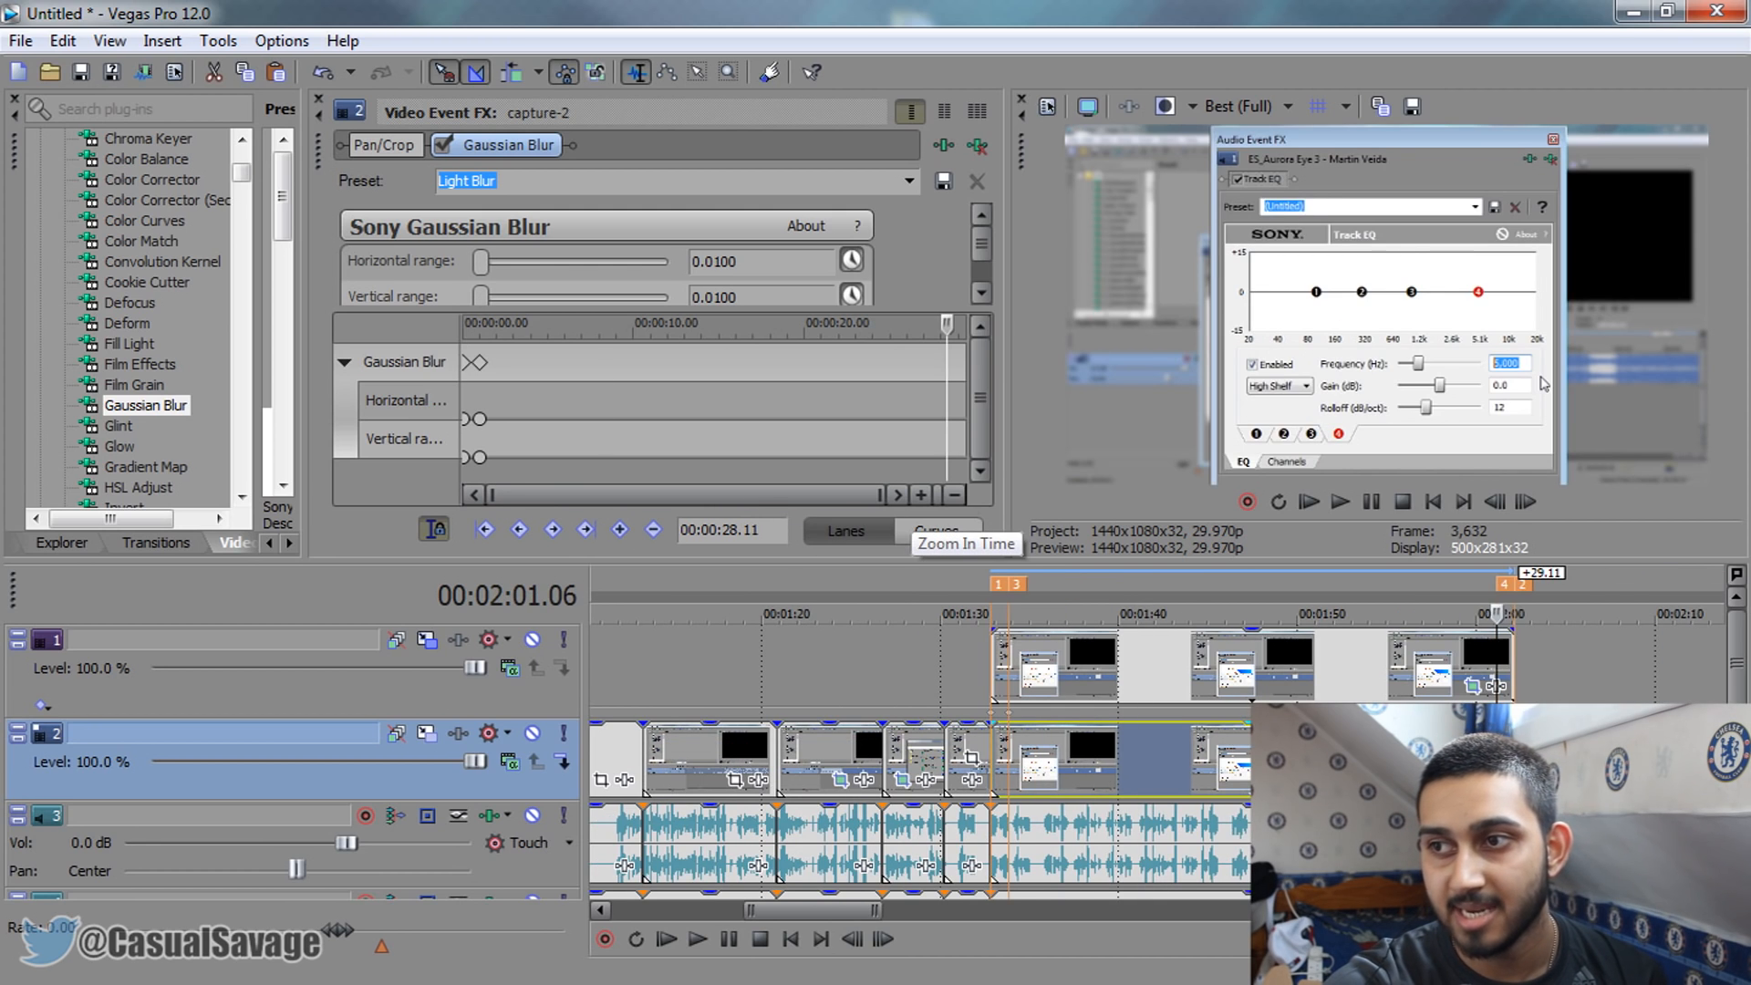
pyautogui.click(630, 533)
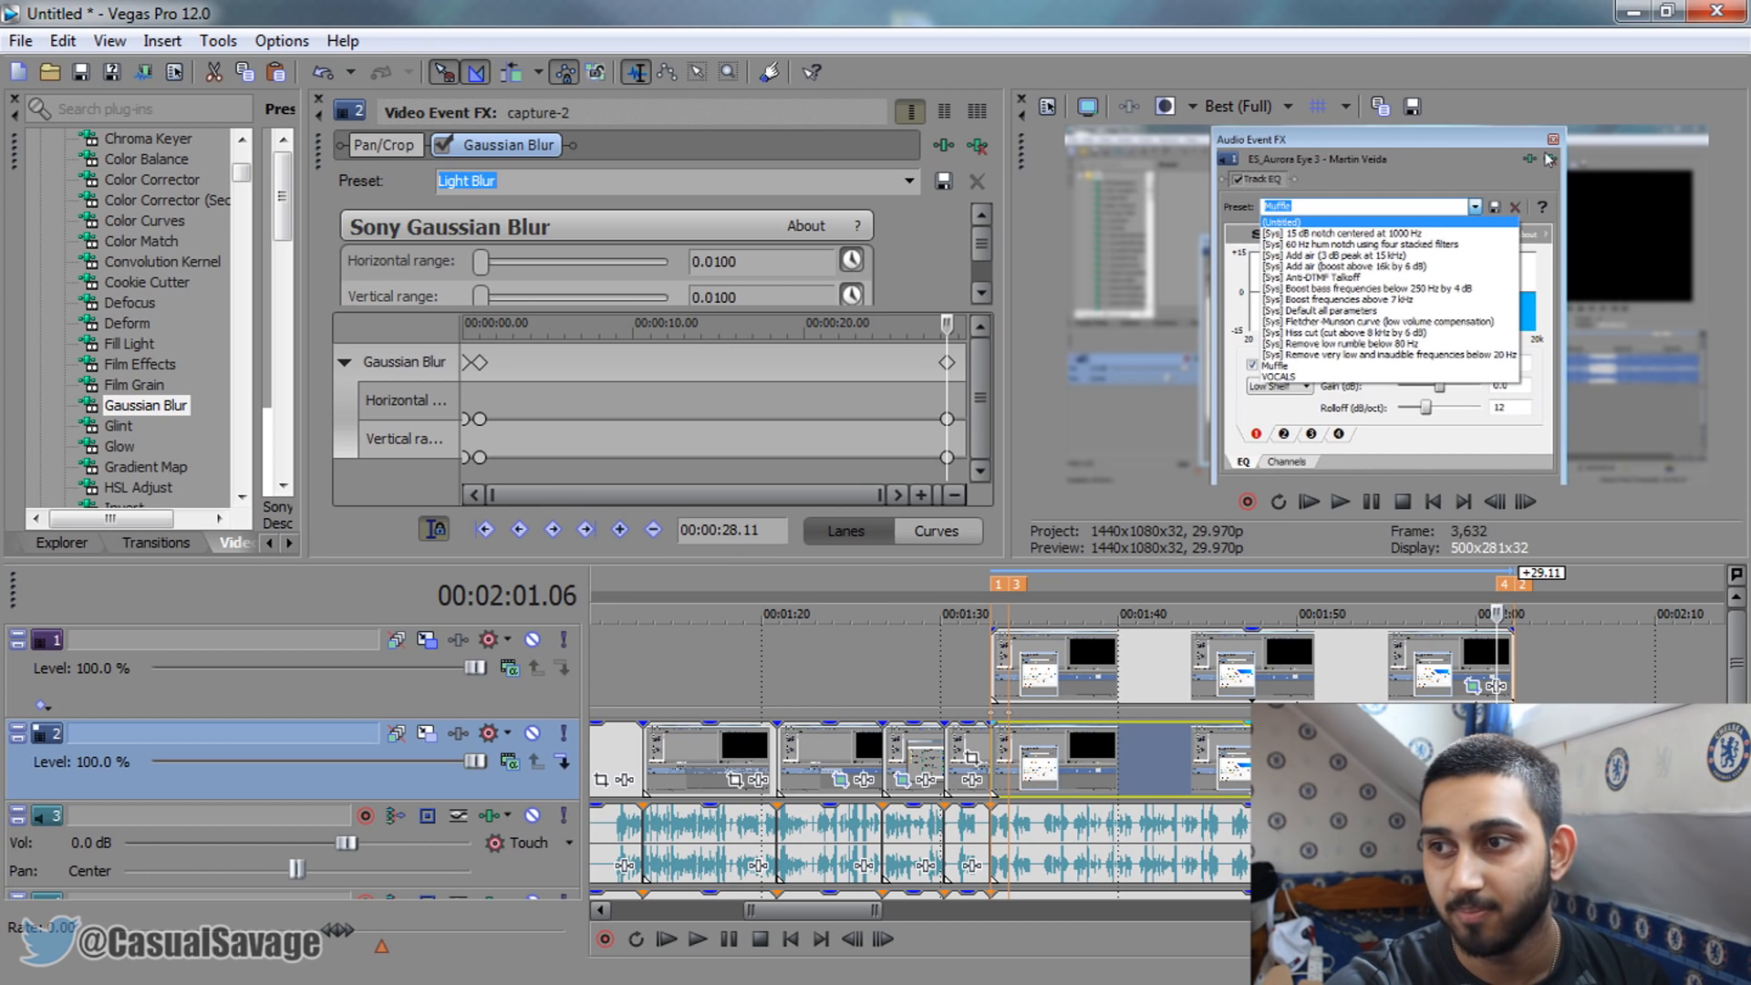
pyautogui.click(1515, 759)
pyautogui.moveTo(483, 296)
pyautogui.mouseDown()
pyautogui.moveTo(451, 291)
pyautogui.moveTo(492, 267)
pyautogui.mouseUp()
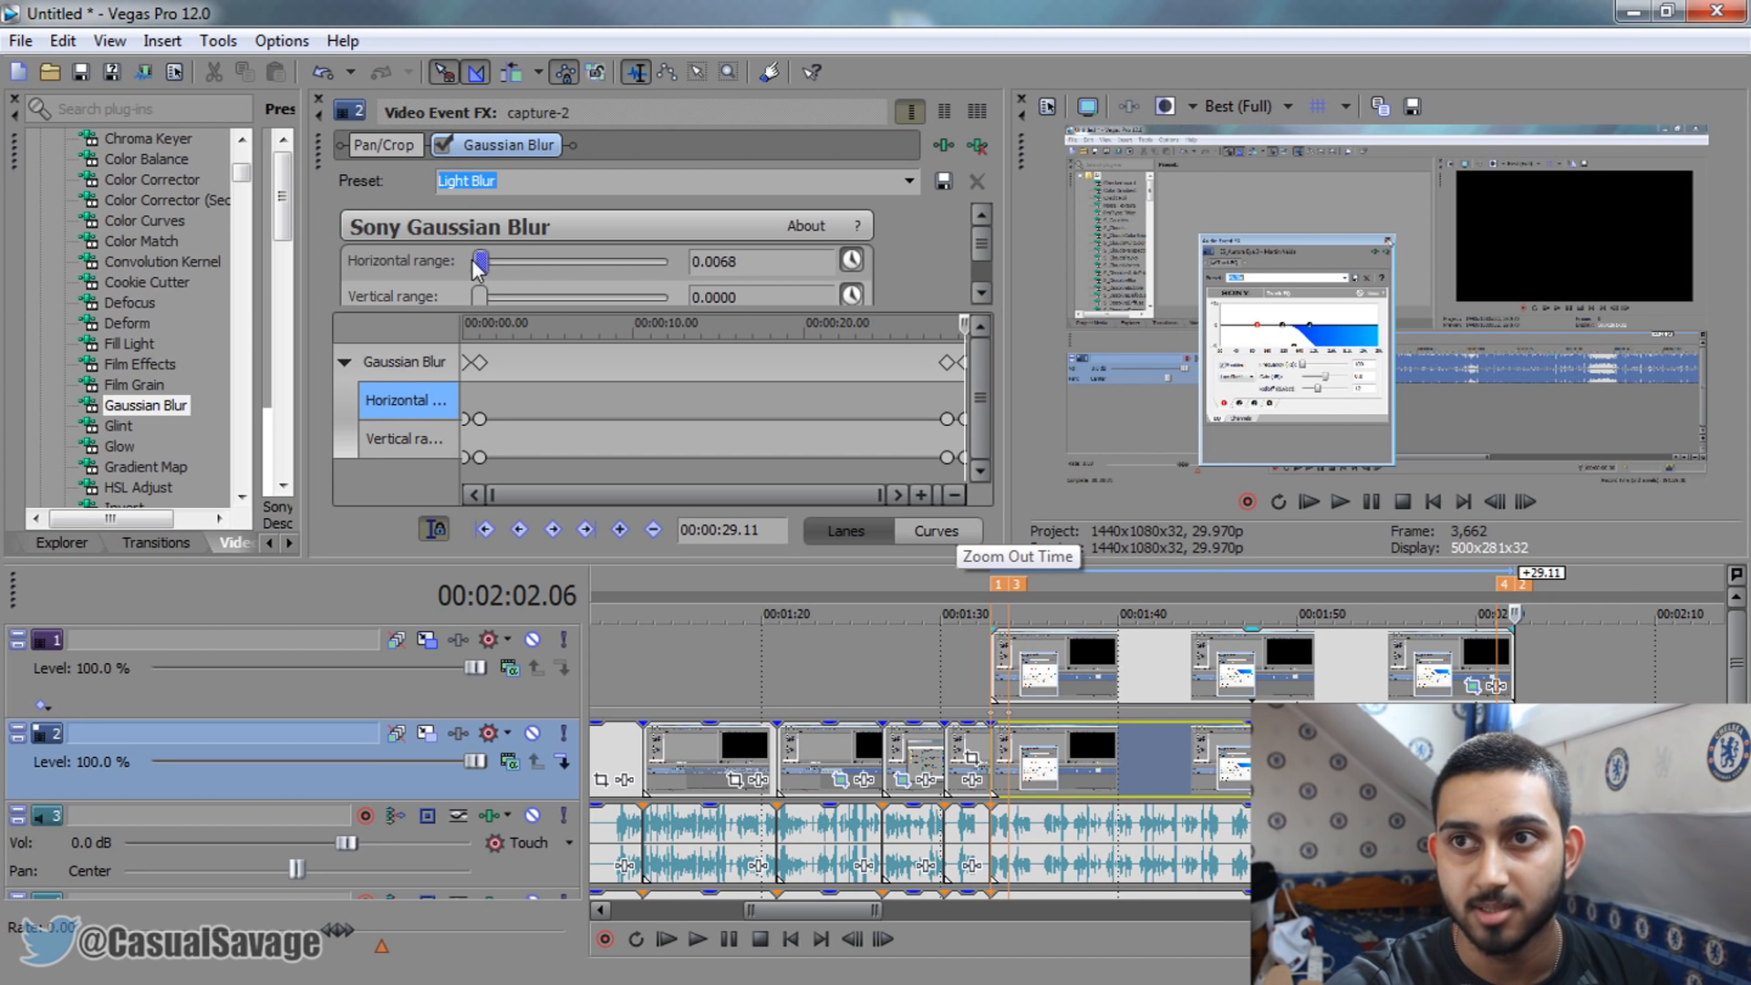
pyautogui.moveTo(490, 265); pyautogui.dragTo(383, 219)
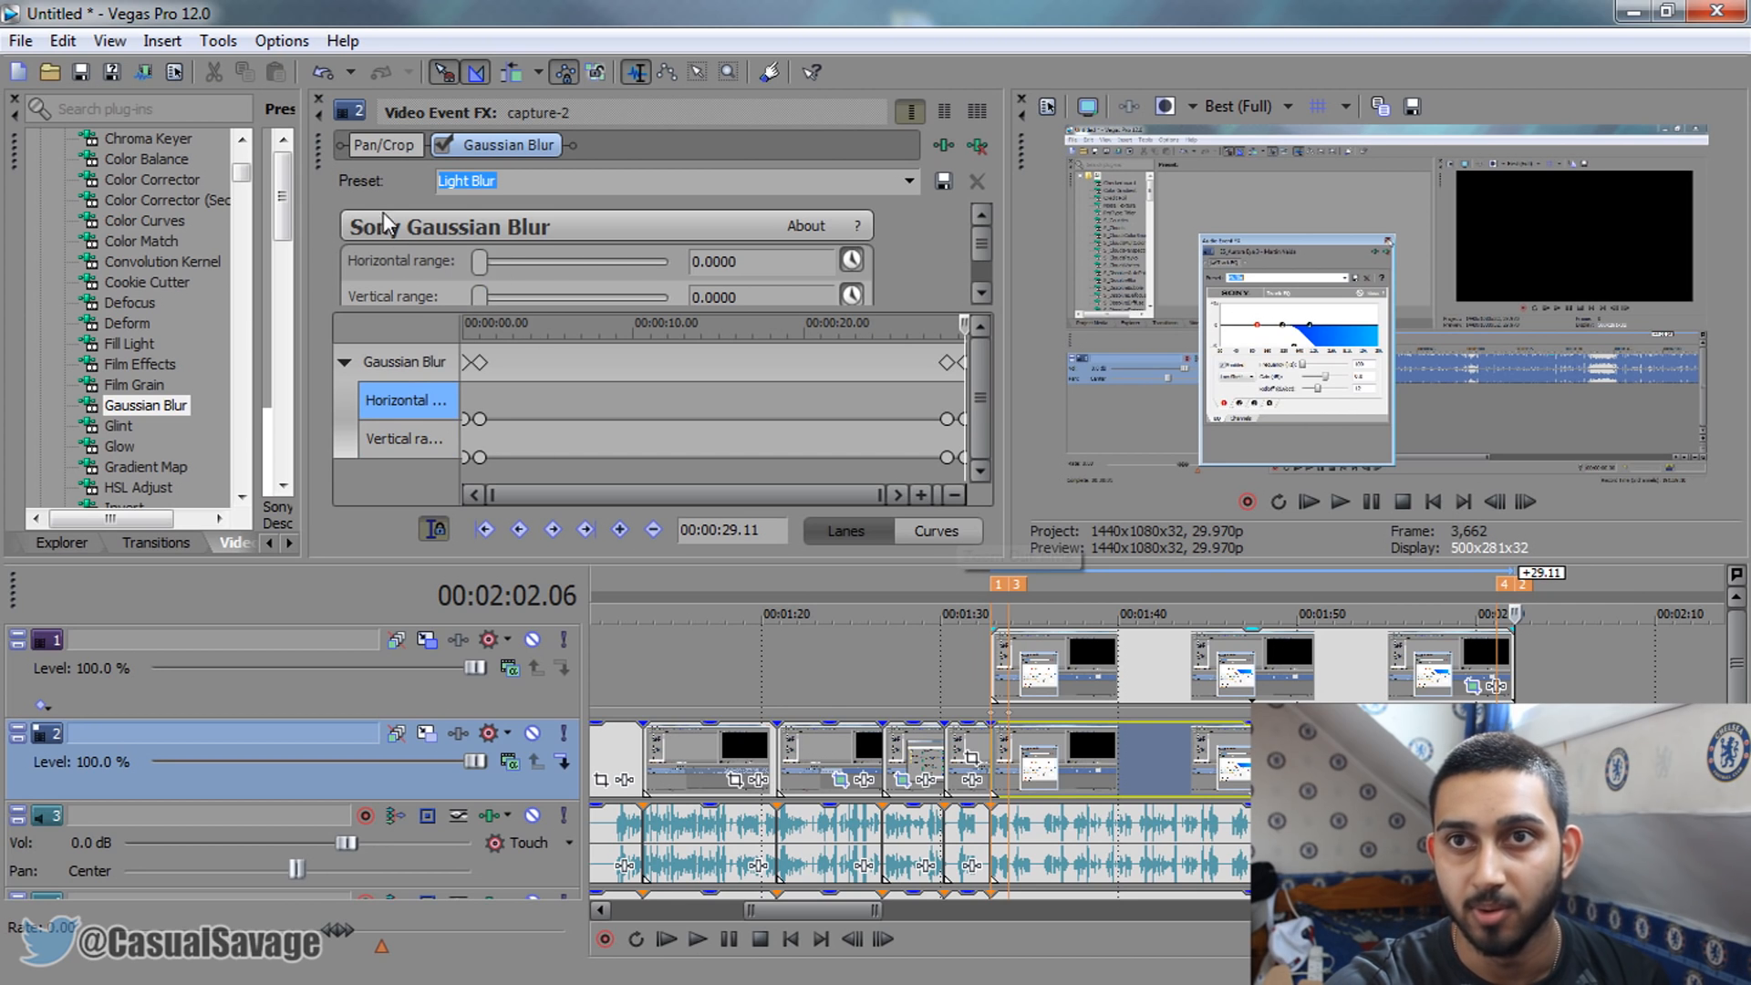
pyautogui.click(319, 99)
# Set the preview quality to Good (Auto) and play back the transition into the zoomed, blurred equalizer segment
pyautogui.click(988, 672)
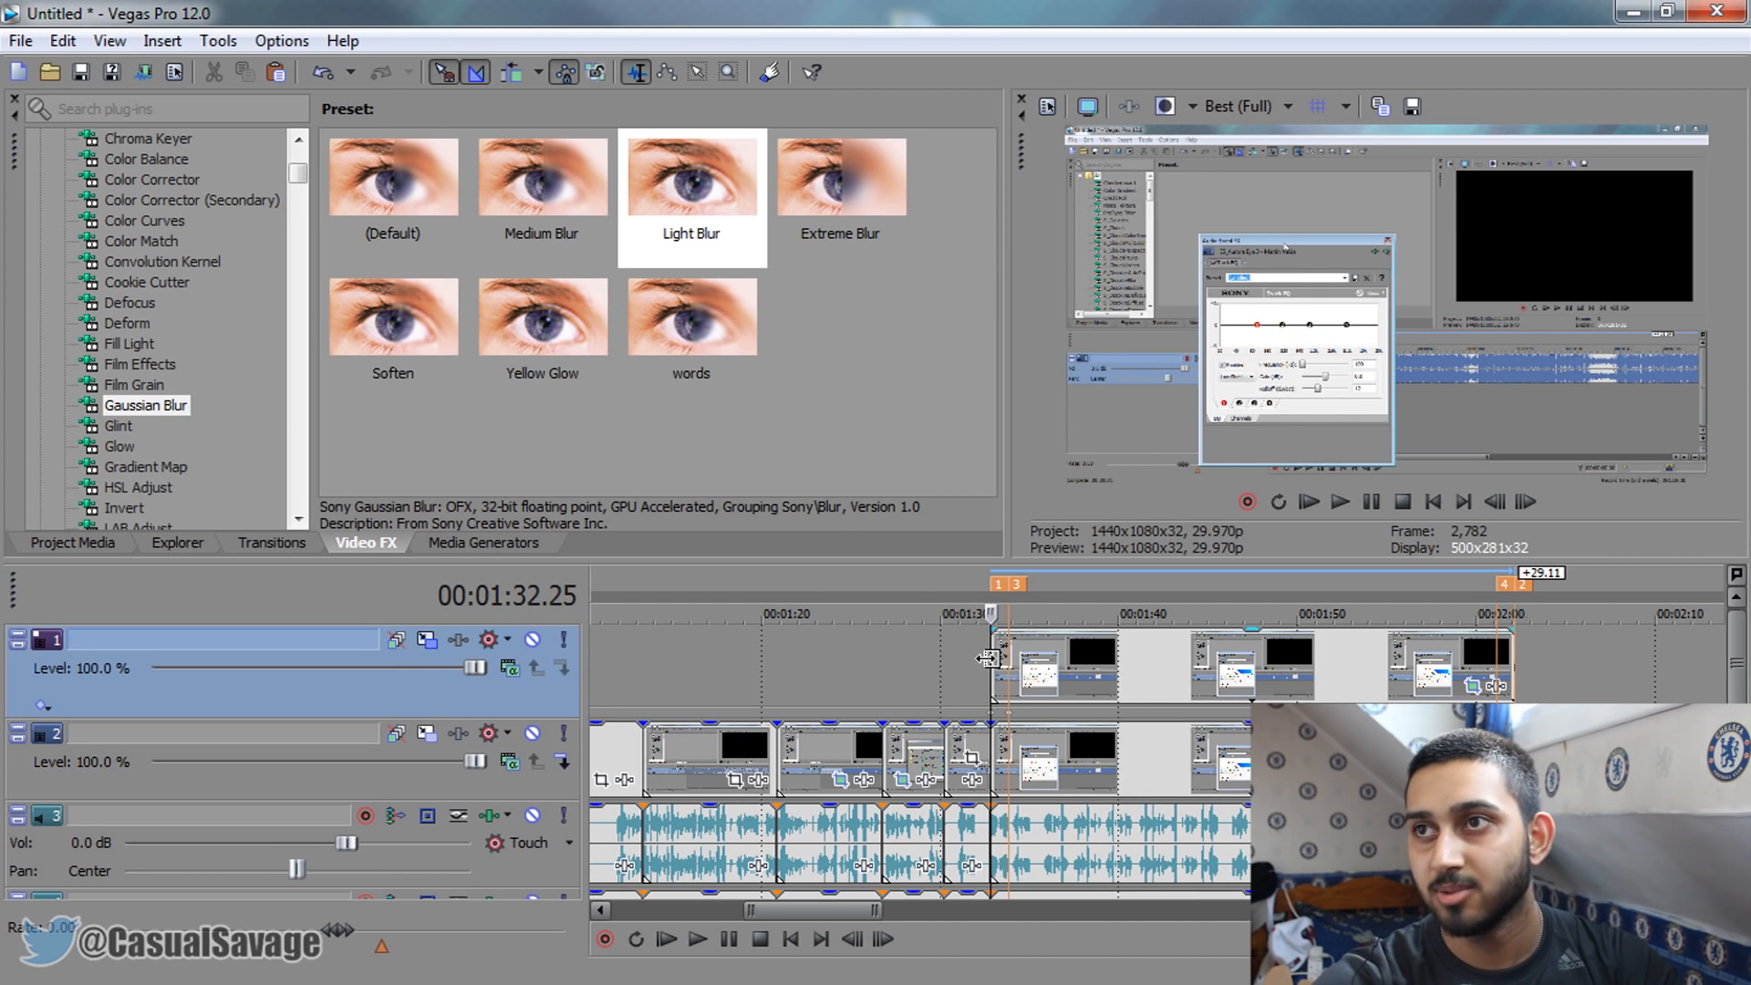
pyautogui.click(1249, 106)
pyautogui.moveTo(1275, 188)
pyautogui.click(1431, 196)
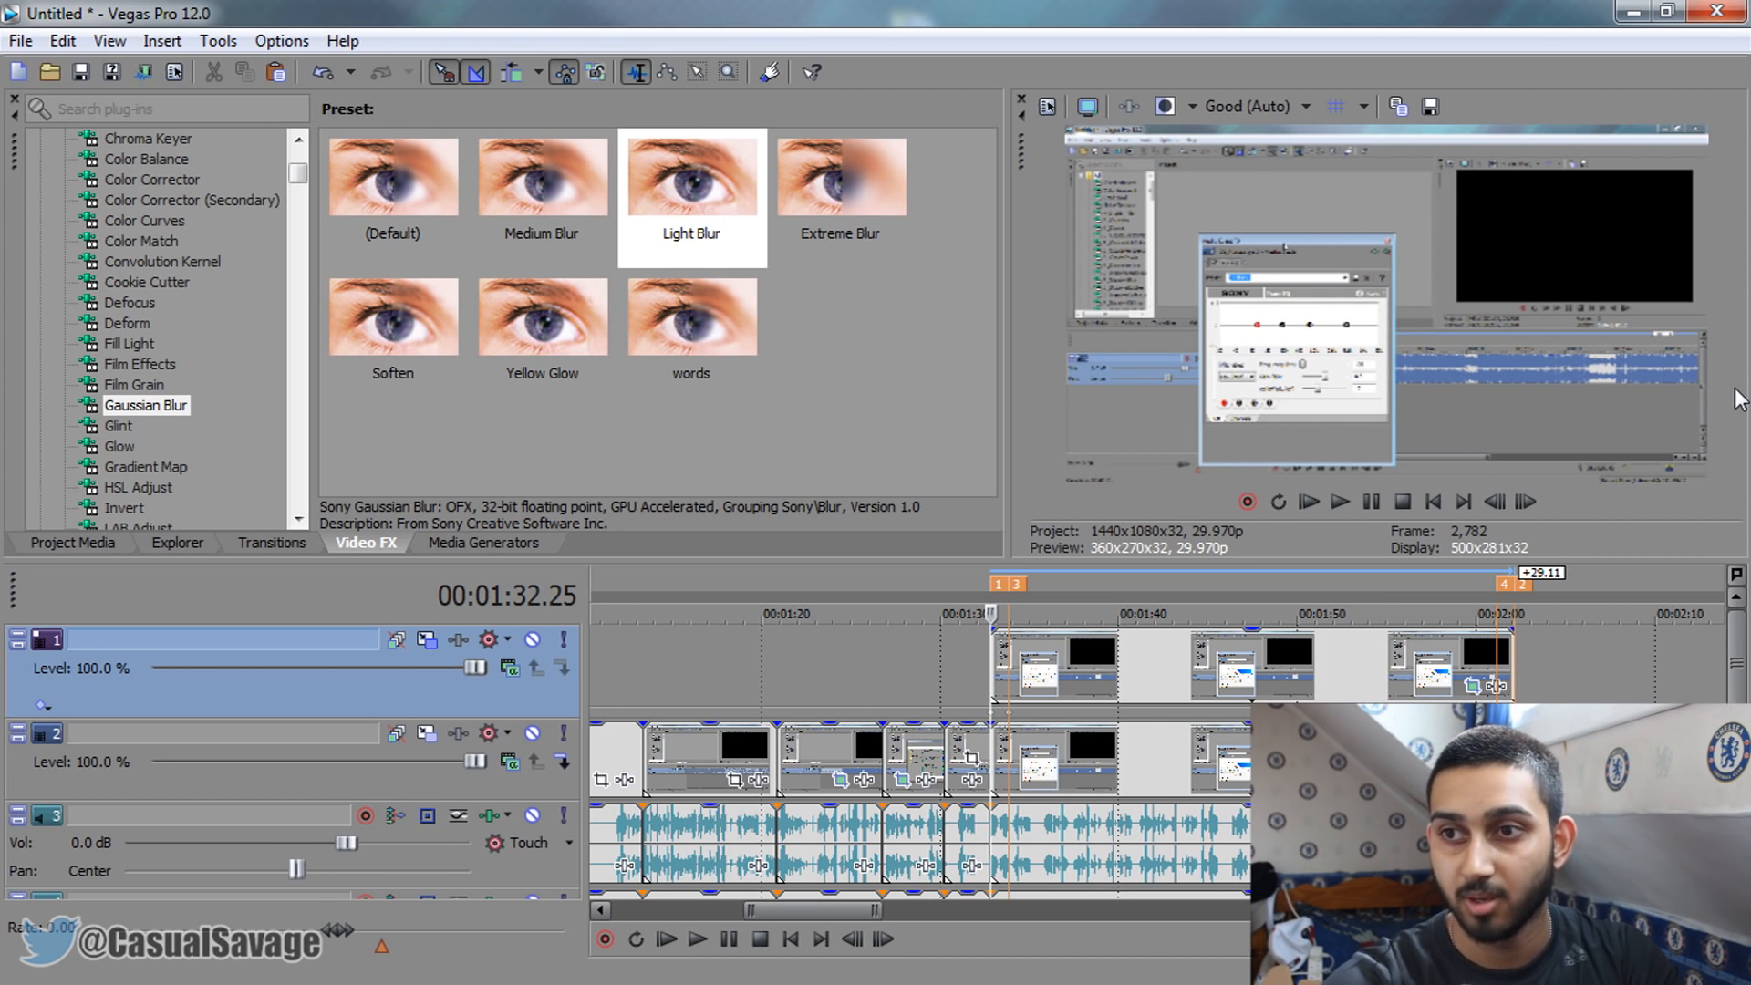
pyautogui.press('space')
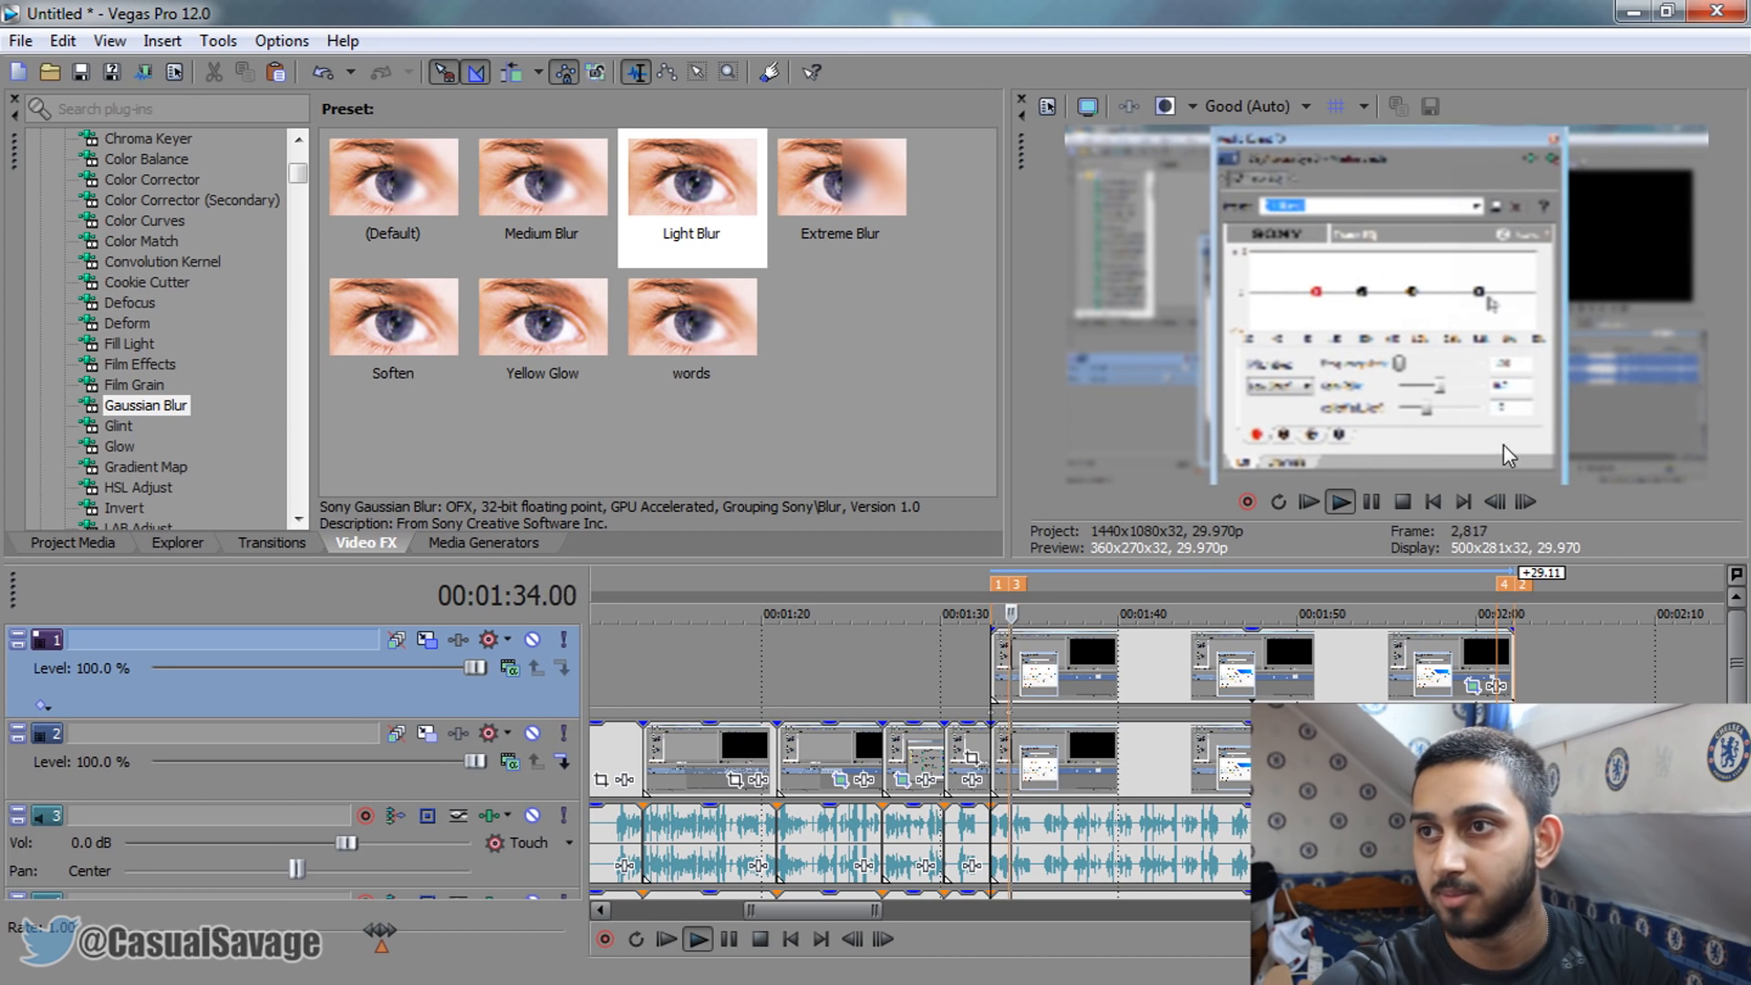
pyautogui.click(954, 578)
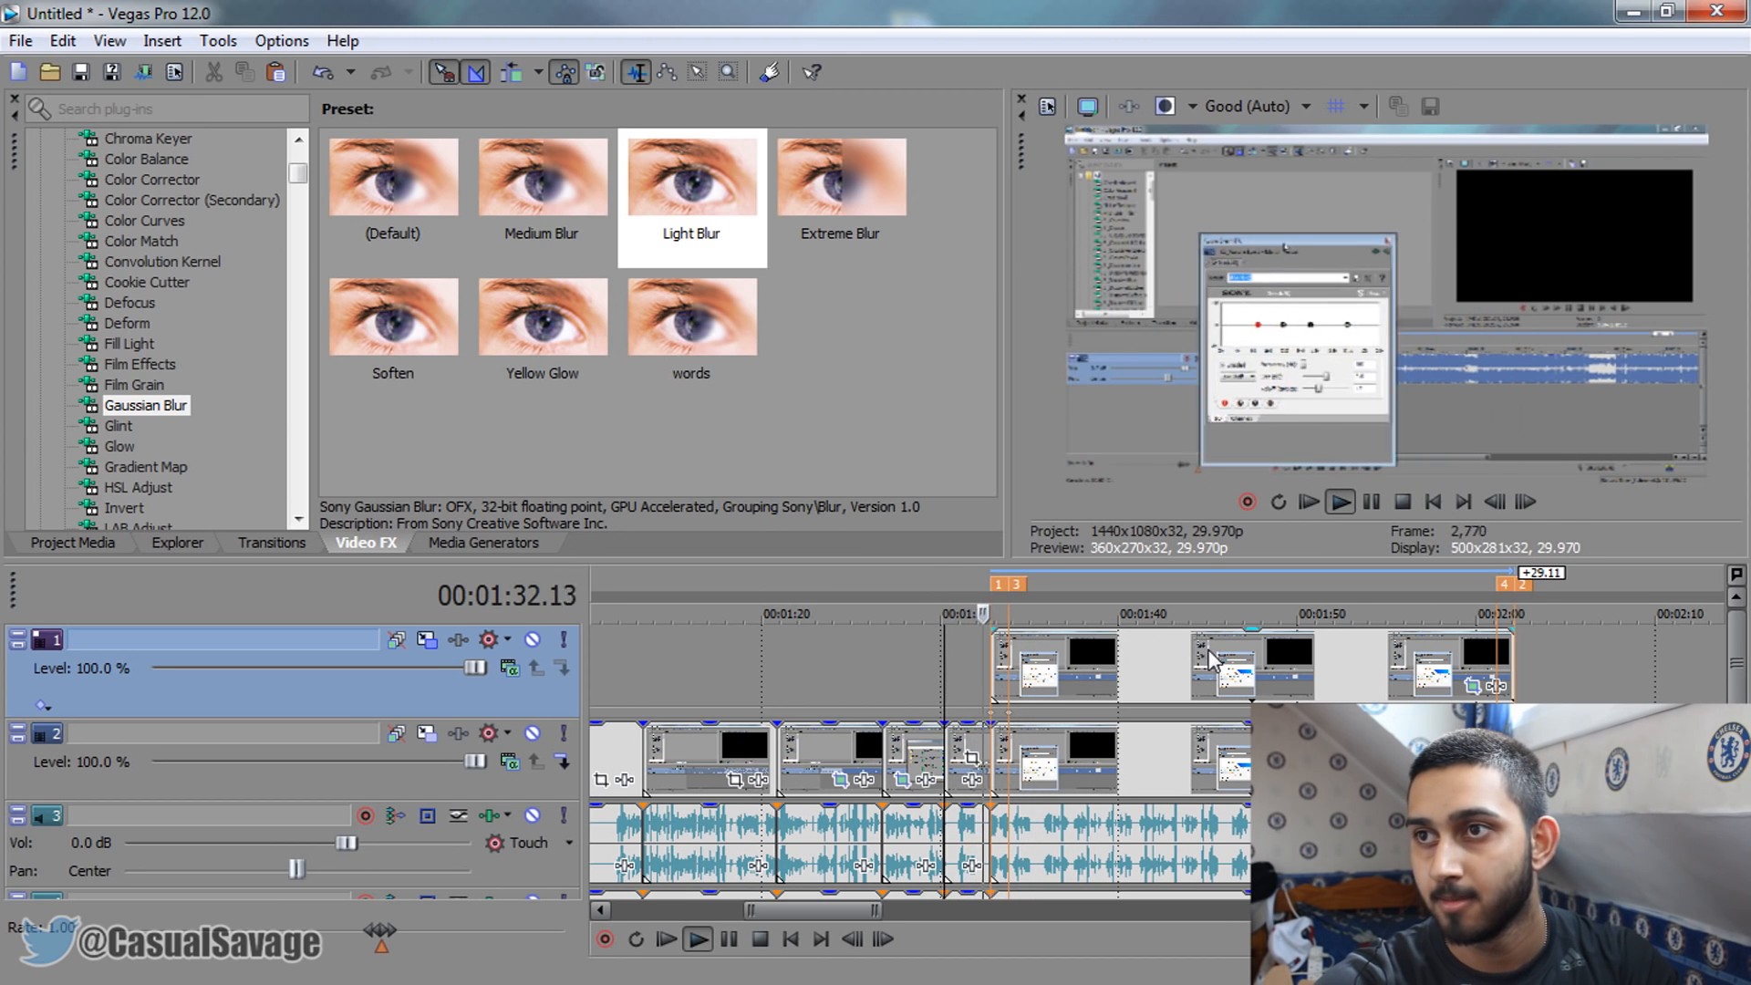
# Play back the zoomed, blurred equalizer segment from its zoom-in to the zoom-out at 00:02:02.06
pyautogui.click(1377, 507)
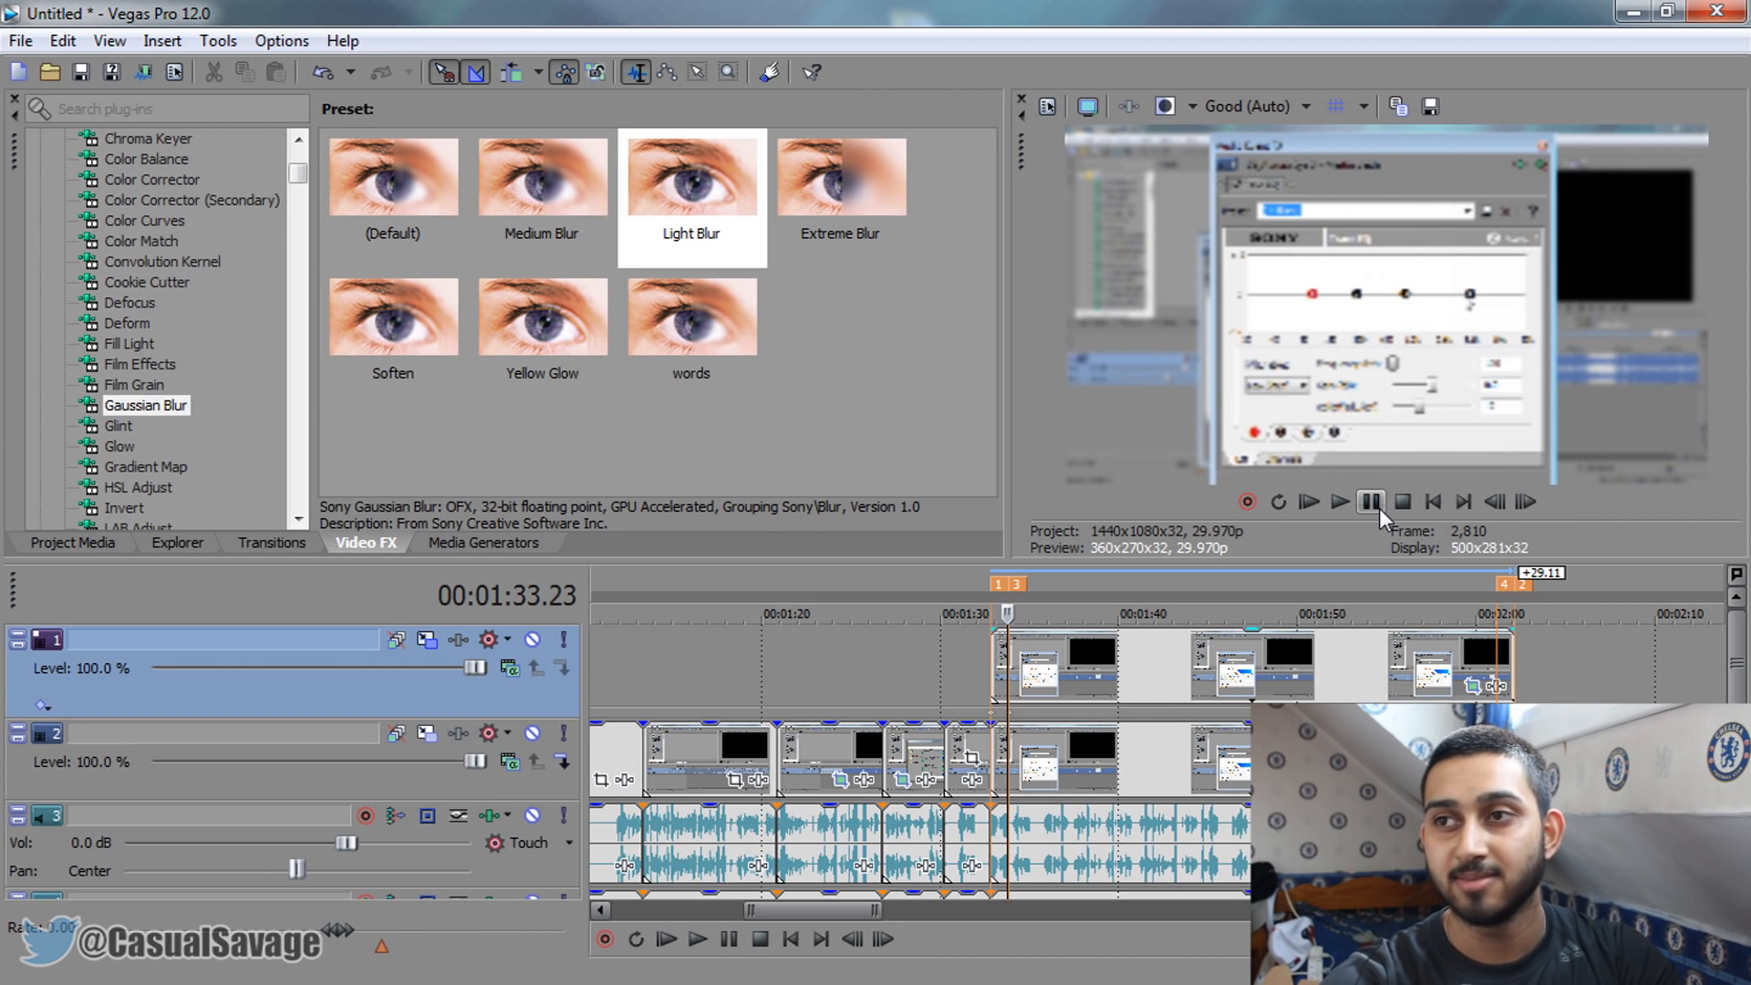
pyautogui.click(1380, 507)
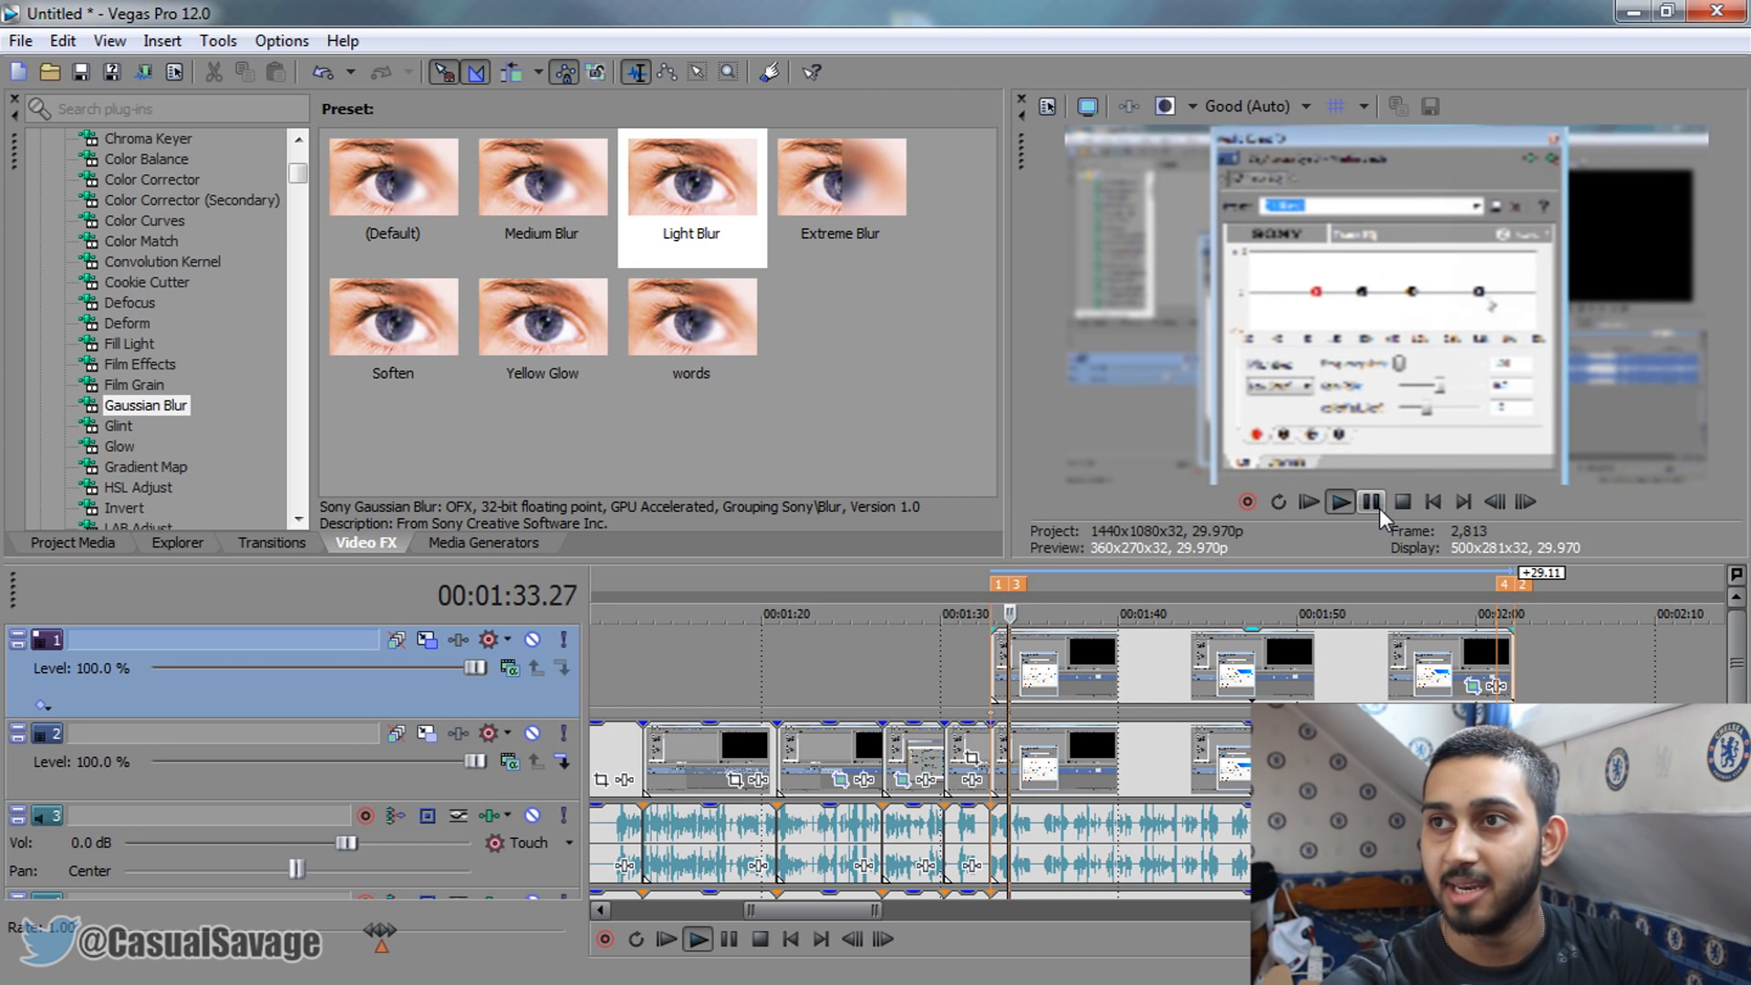
pyautogui.click(1179, 578)
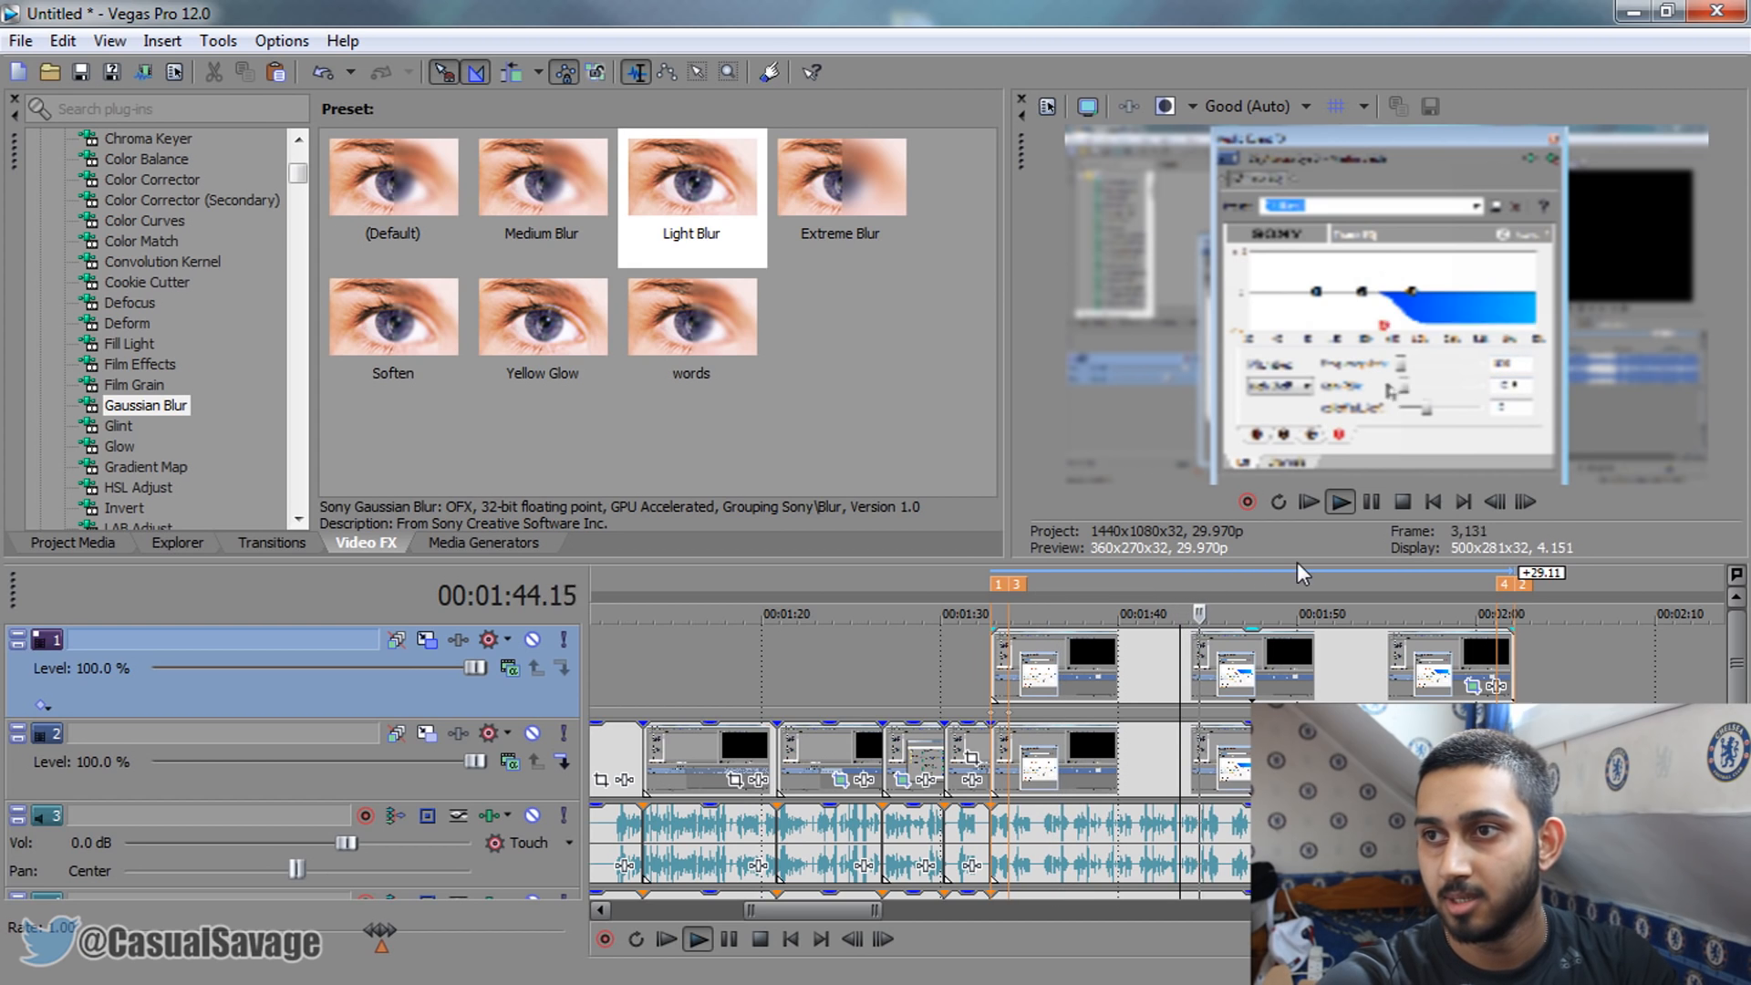
pyautogui.click(1402, 502)
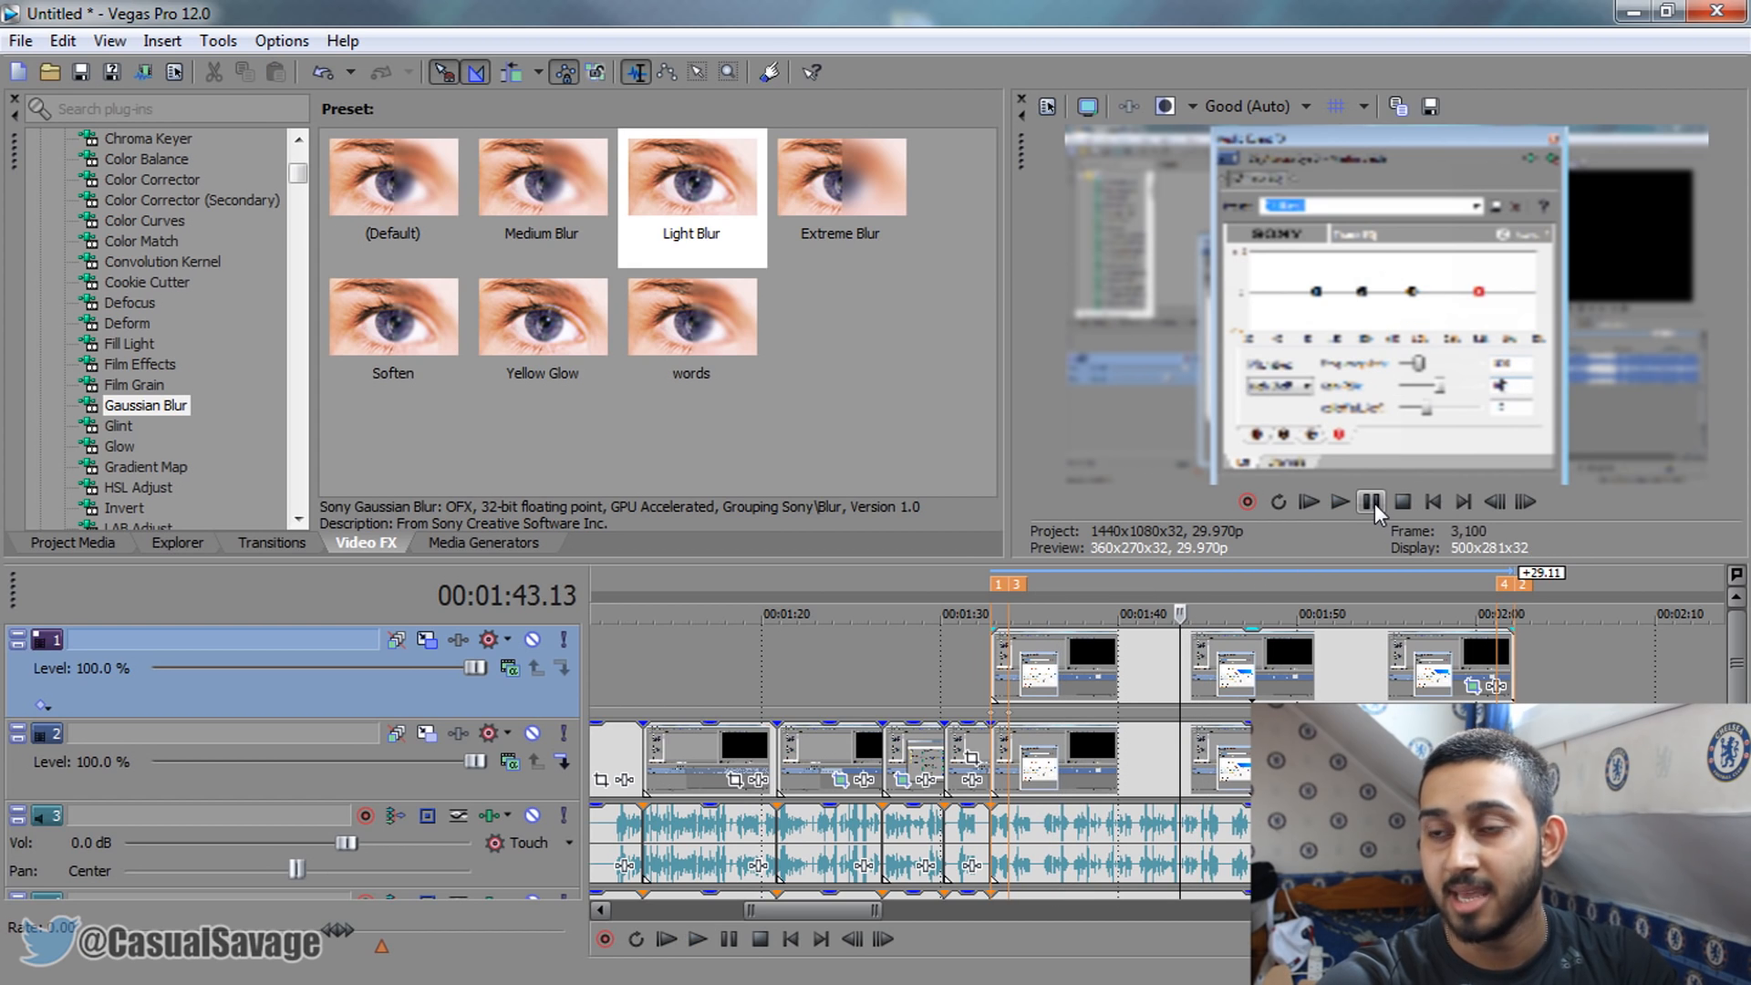
pyautogui.click(1282, 580)
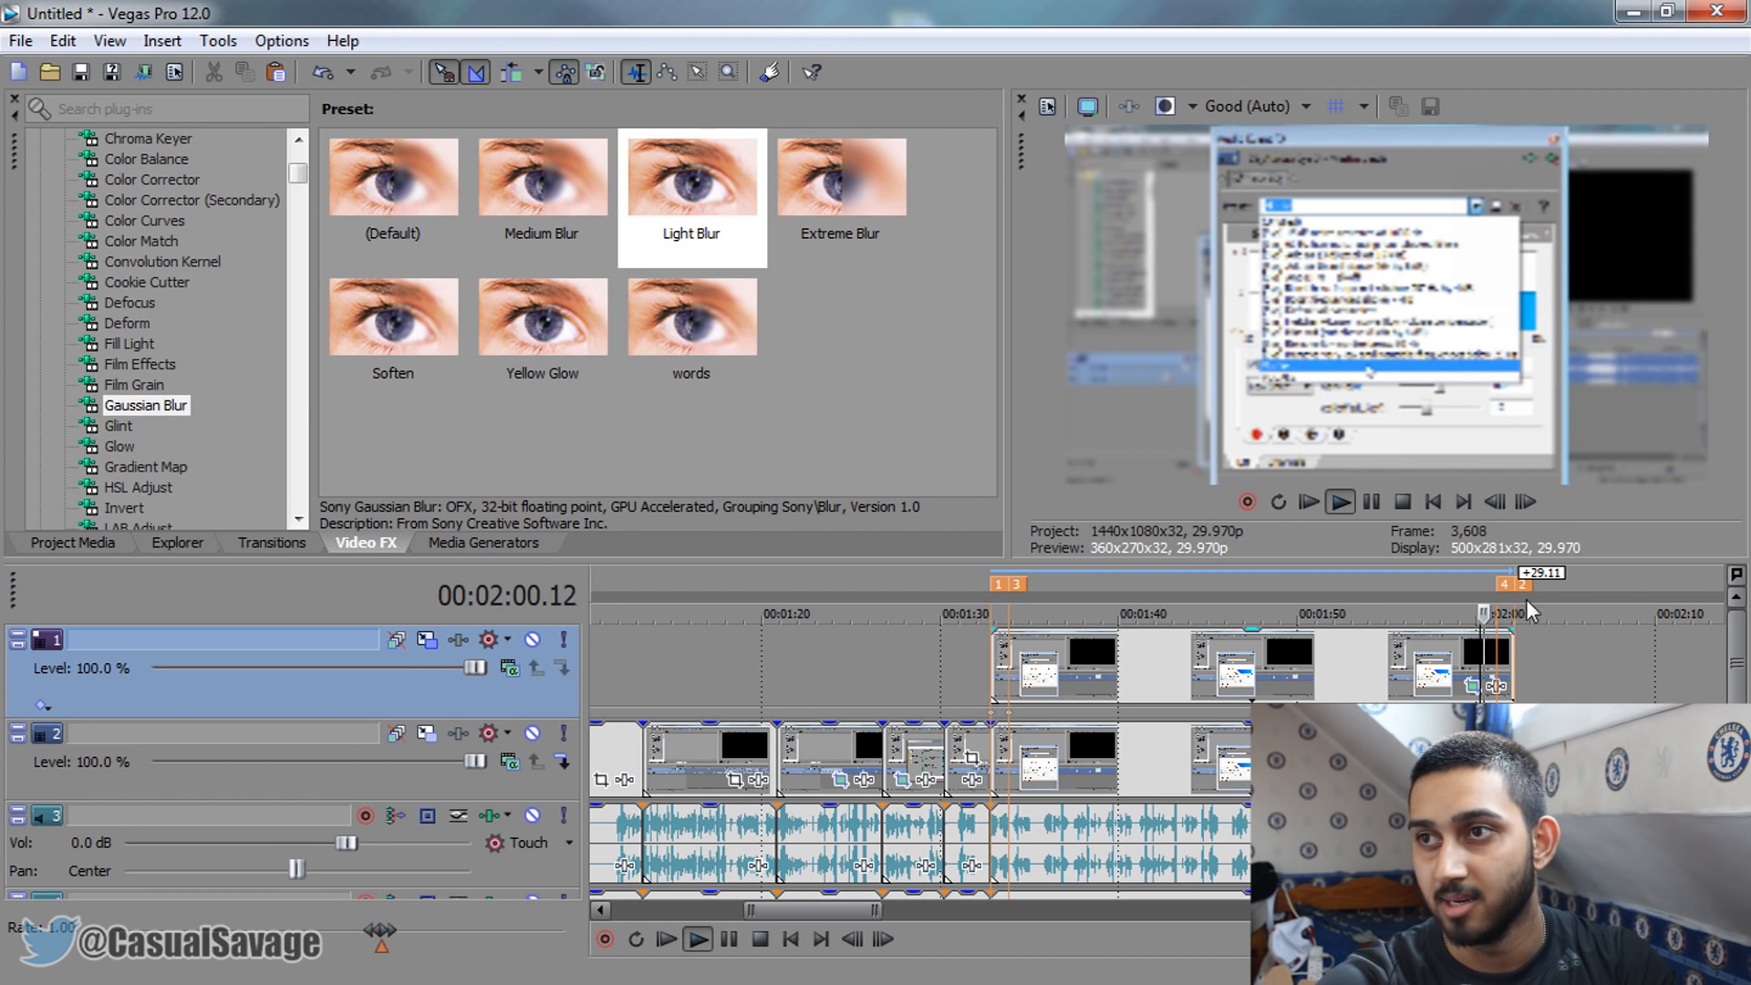
pyautogui.click(1371, 502)
pyautogui.click(1497, 757)
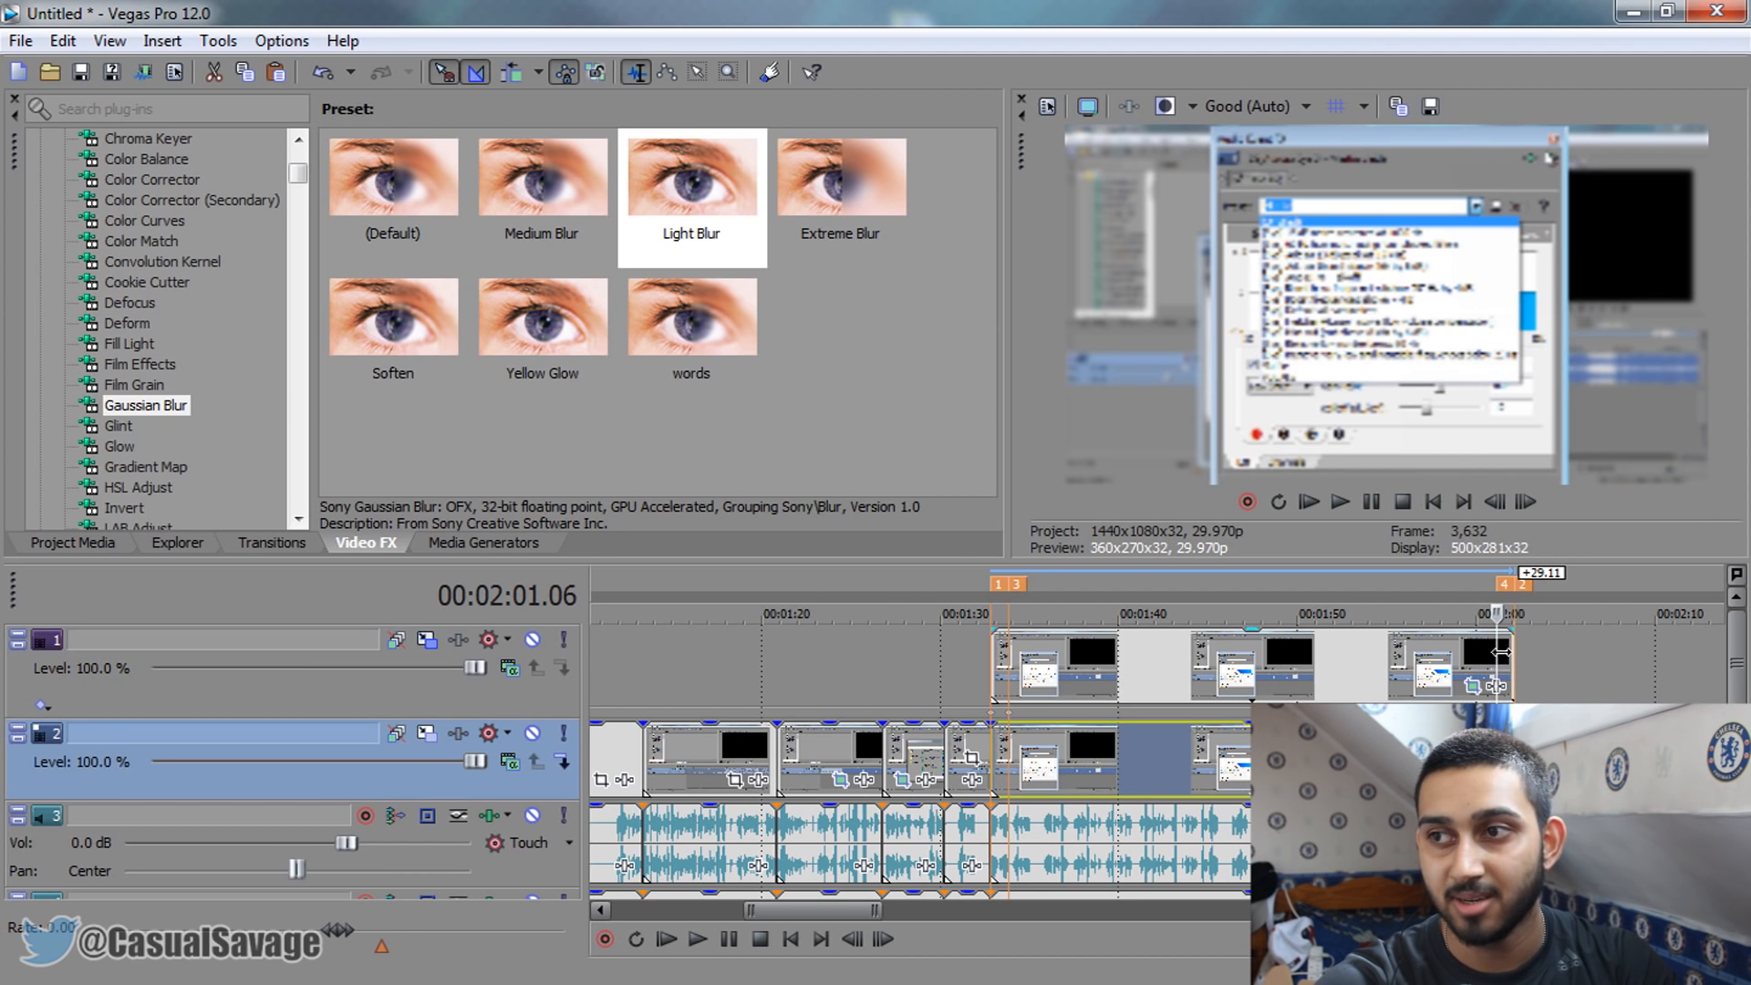
pyautogui.click(1501, 652)
pyautogui.click(1507, 644)
pyautogui.scroll(5, 1507, 644)
pyautogui.scroll(-6, 1224, 717)
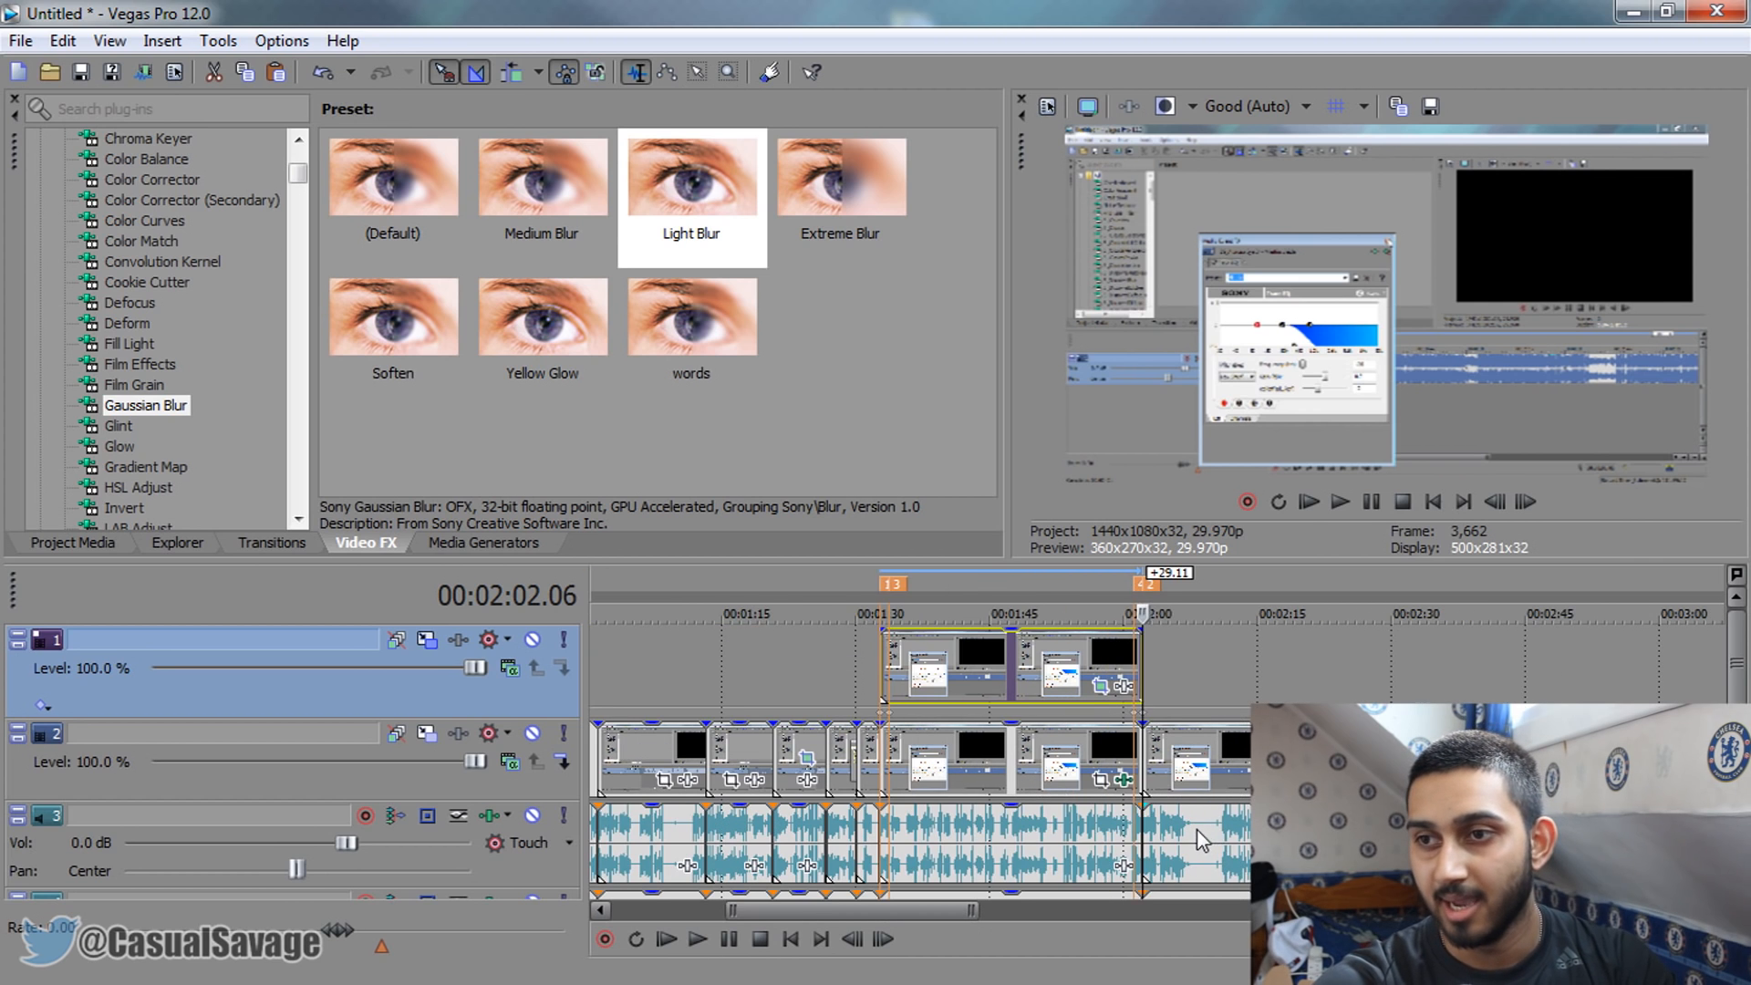
pyautogui.hotkey('ctrl', 's')
pyautogui.click(947, 597)
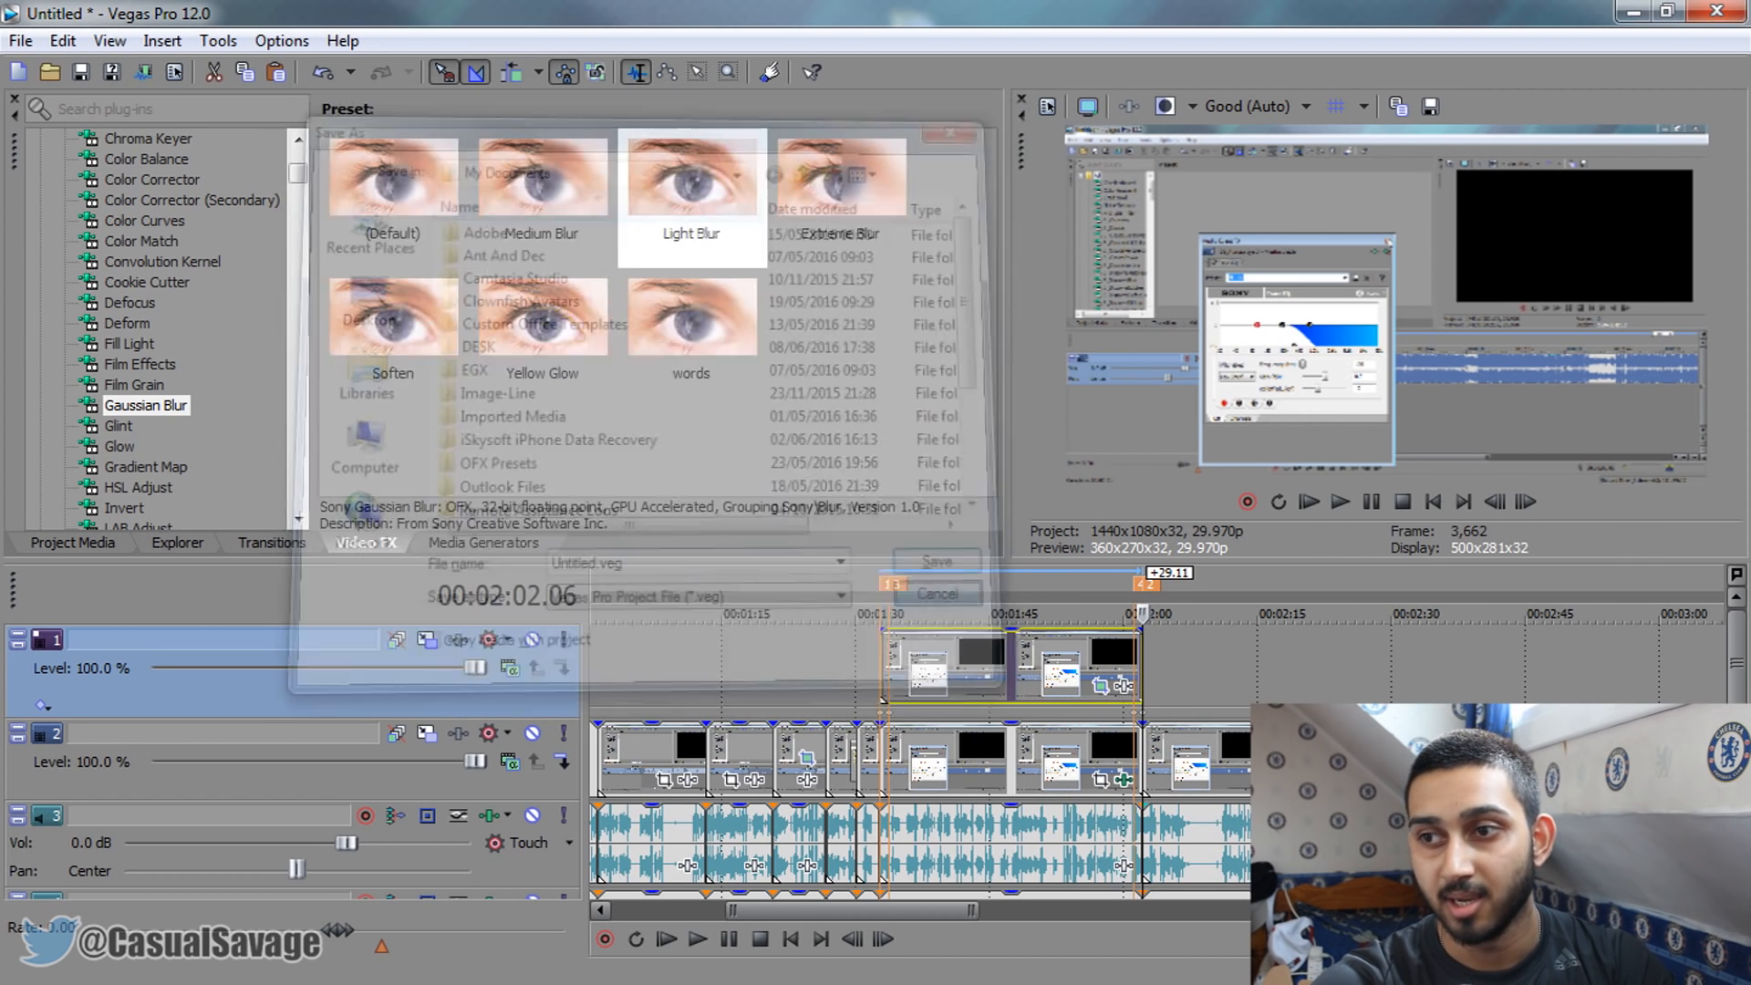
pyautogui.scroll(2, 1222, 871)
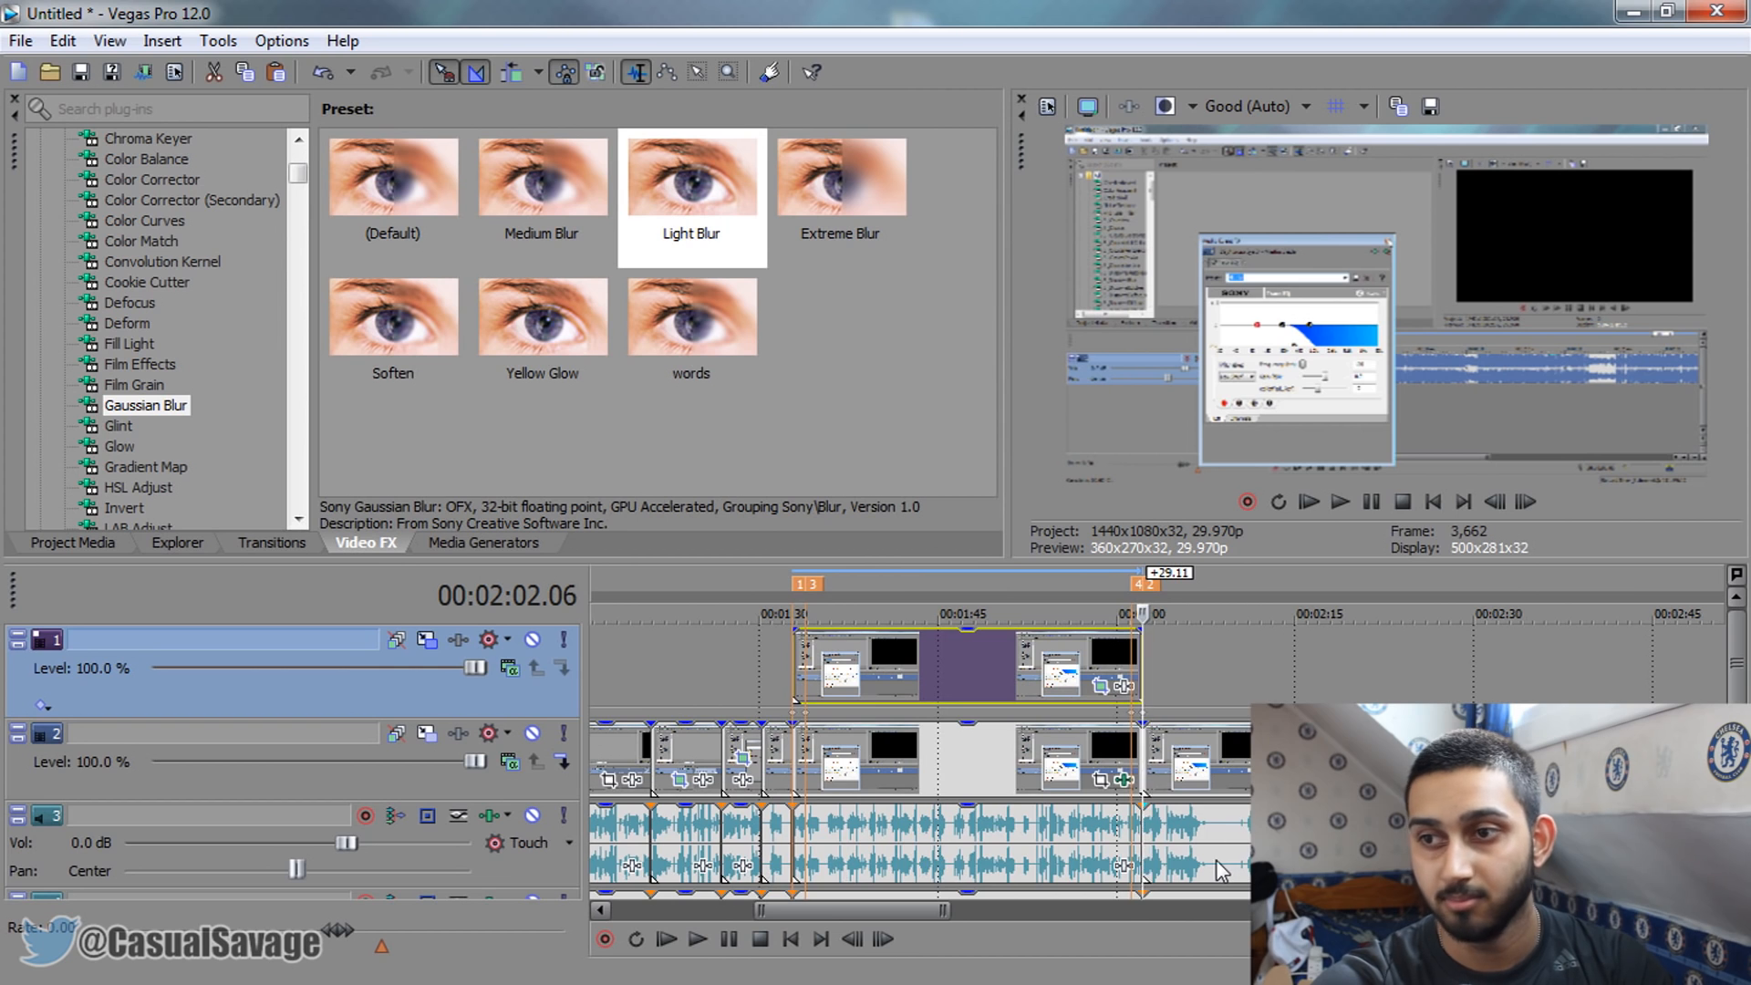
# Check the other equalizer pop-up parts on the timeline, around 00:03:12 and between 00:01:48 and 00:02:08
pyautogui.click(1218, 858)
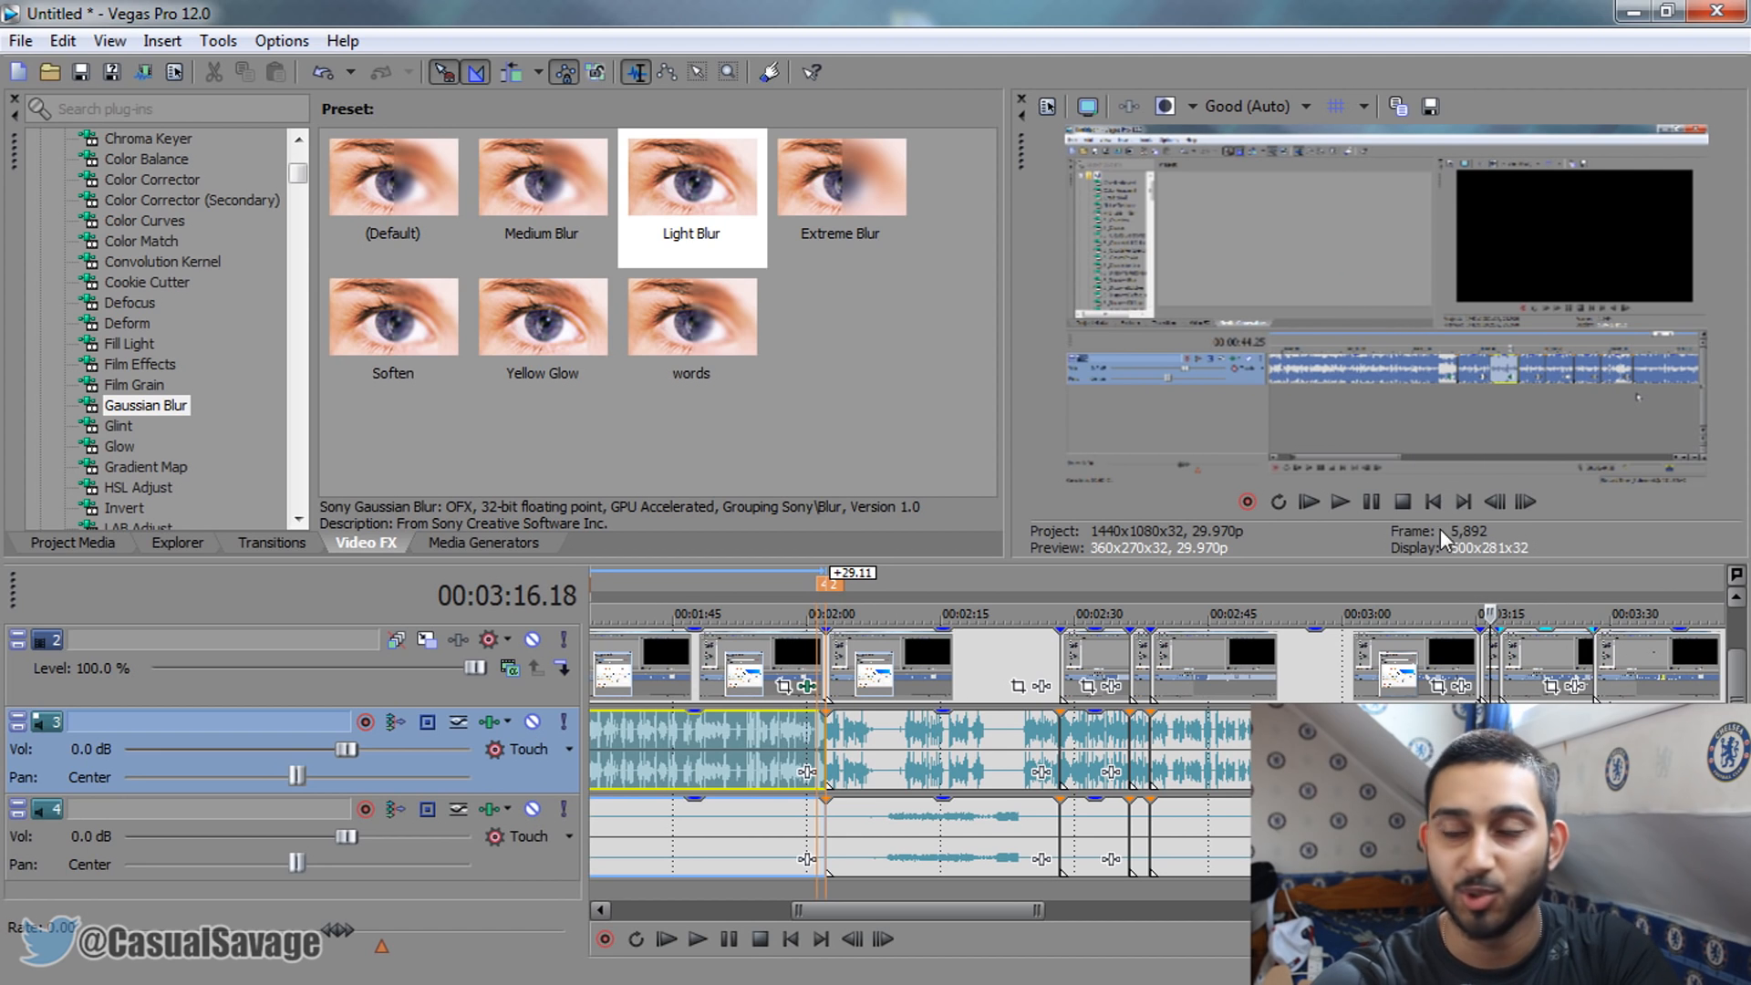
pyautogui.click(1457, 666)
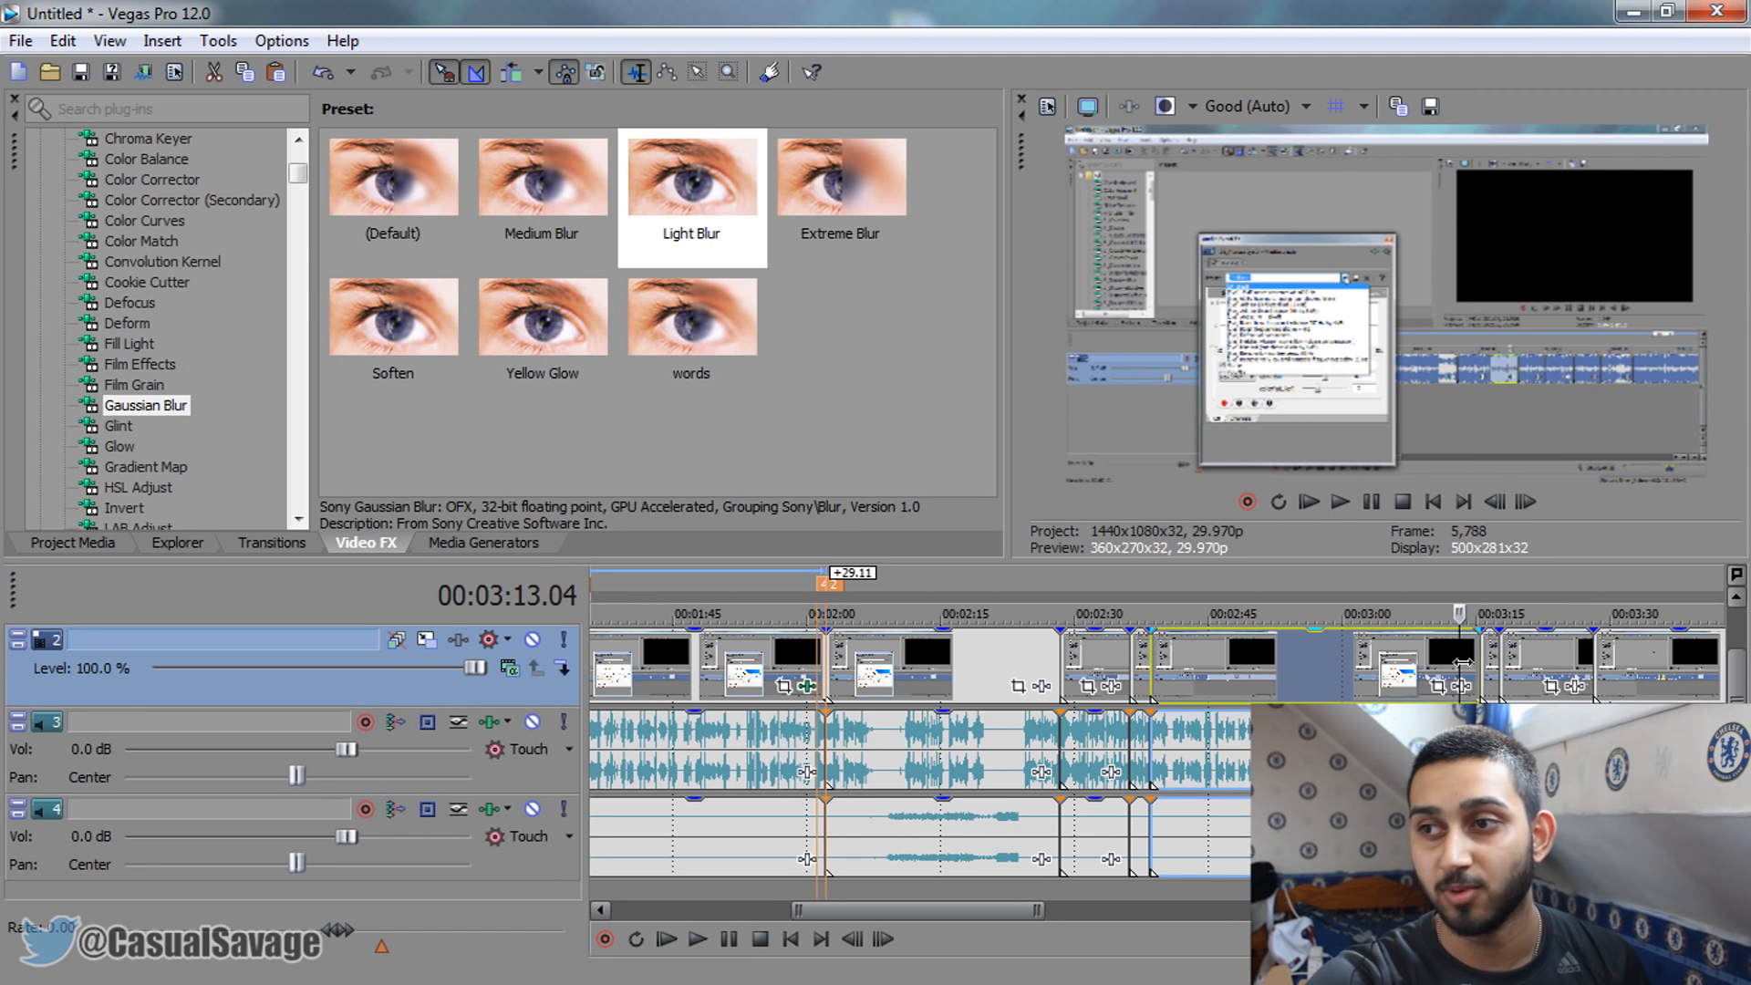
pyautogui.click(1456, 661)
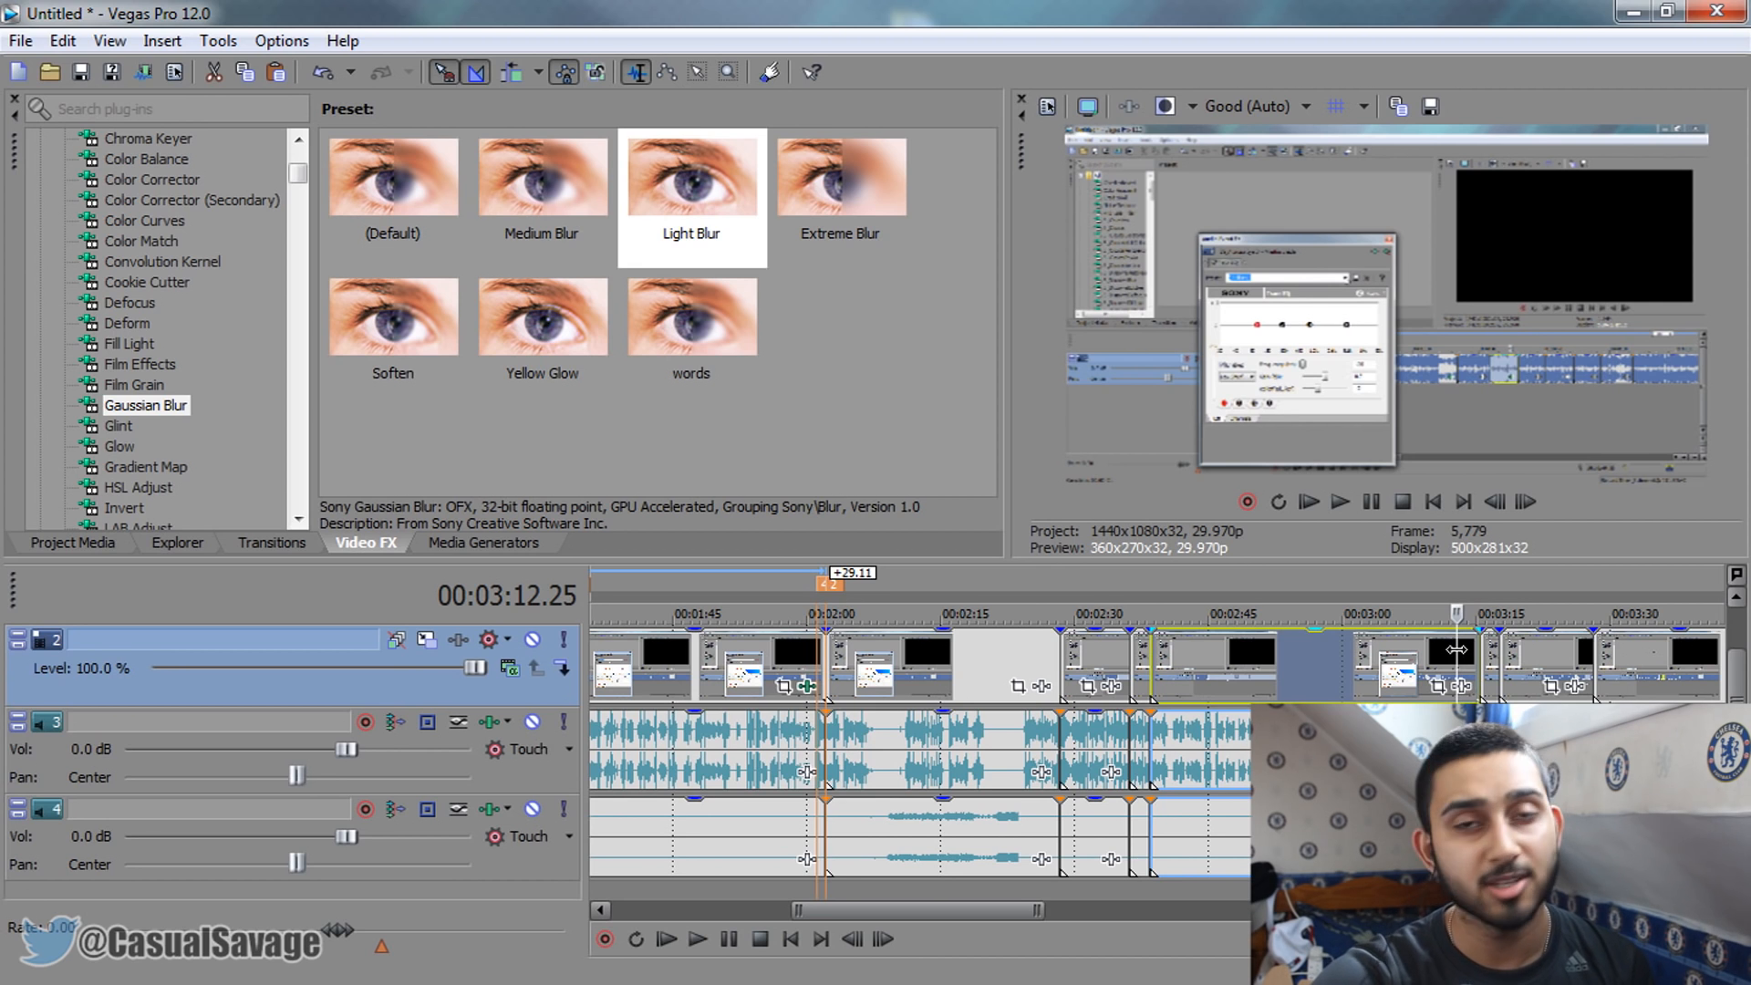
pyautogui.scroll(-3, 1421, 663)
pyautogui.click(929, 658)
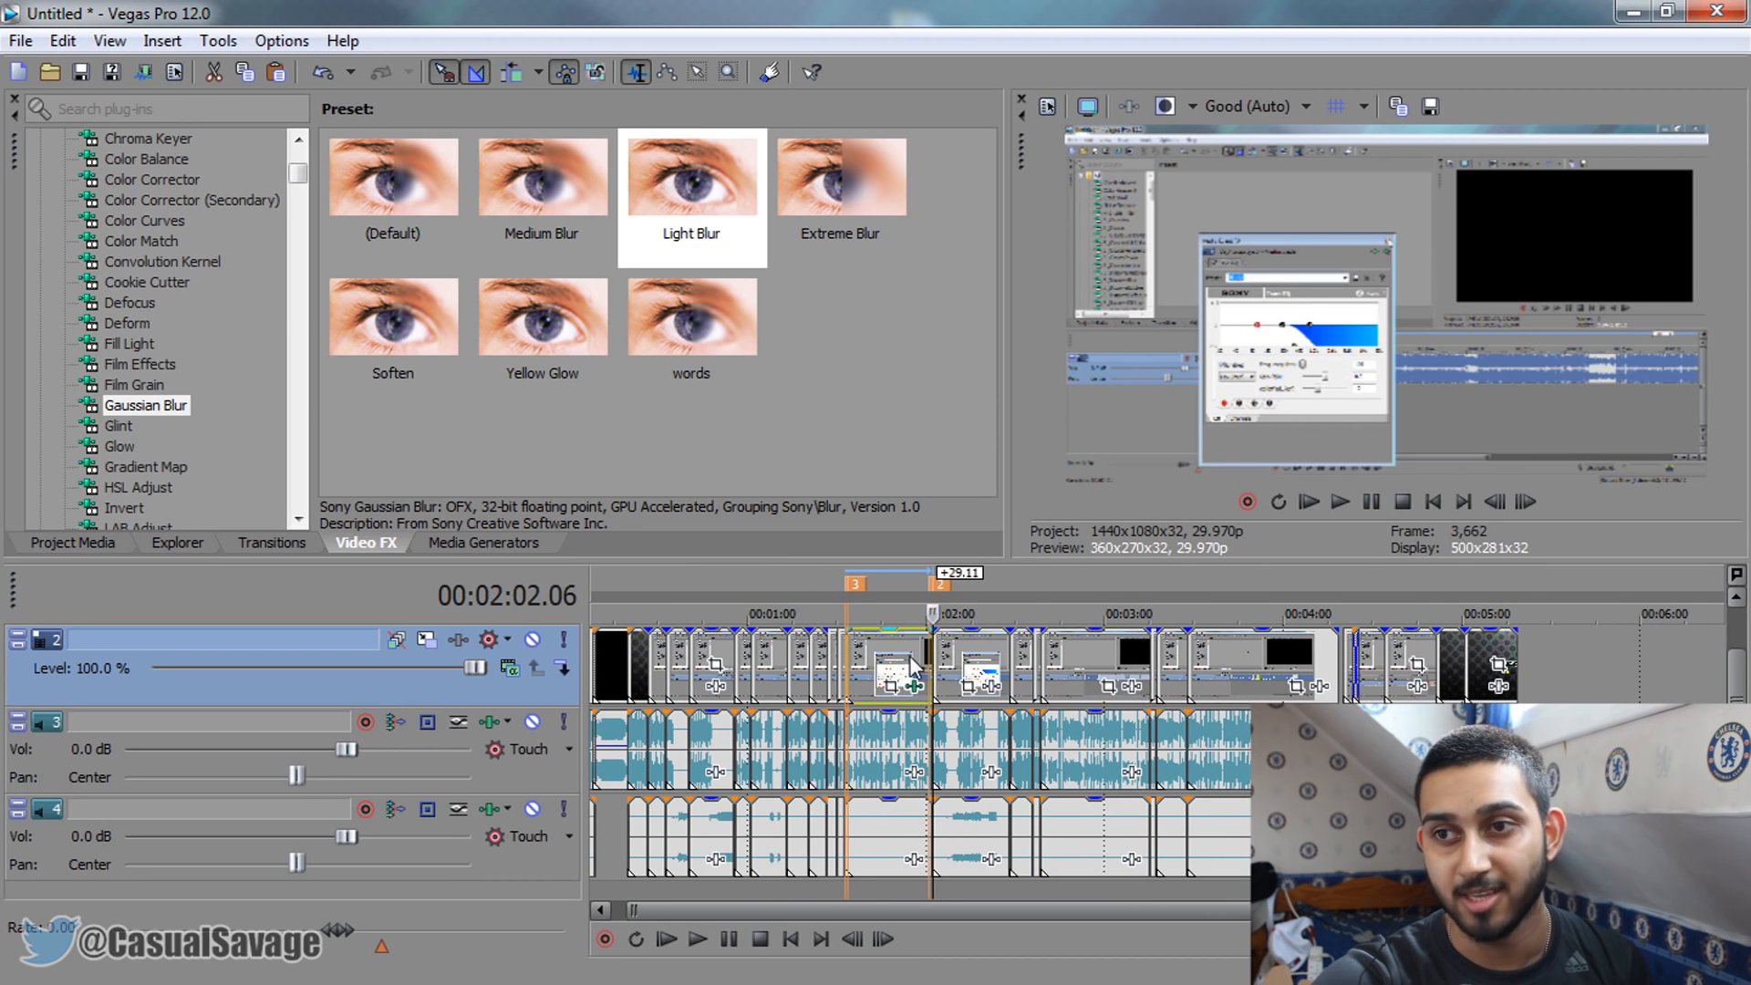
pyautogui.click(910, 657)
pyautogui.moveTo(906, 655); pyautogui.dragTo(893, 656)
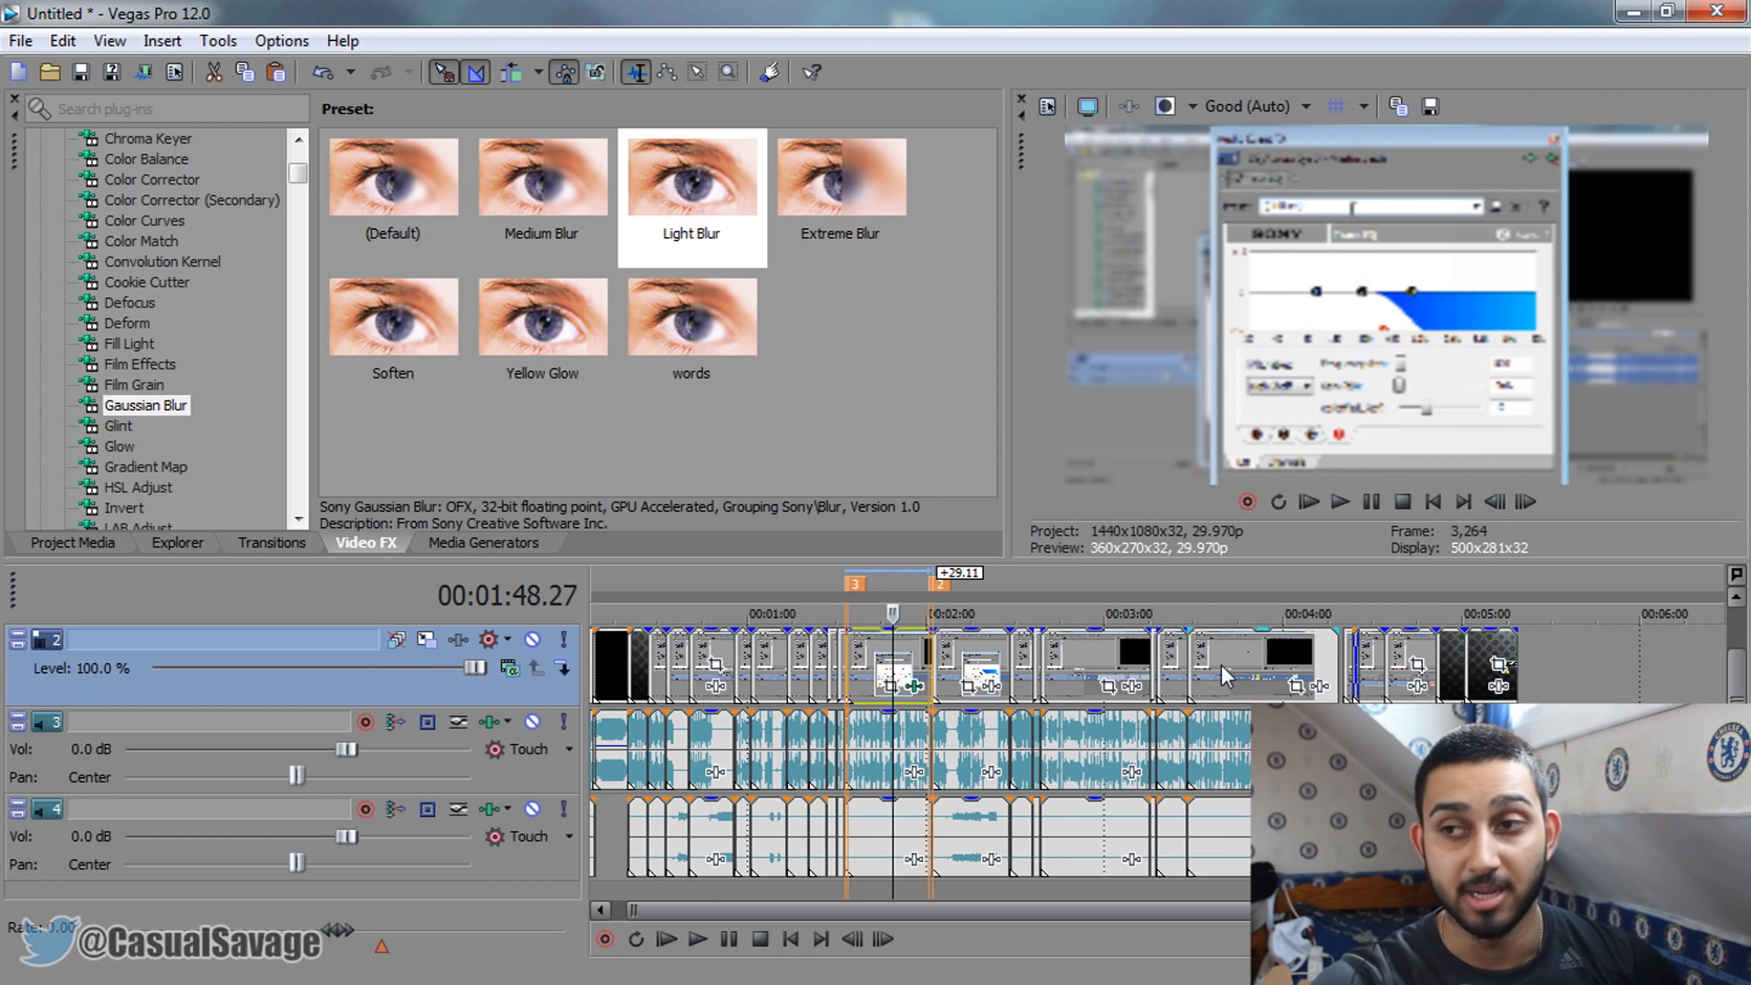
pyautogui.click(951, 656)
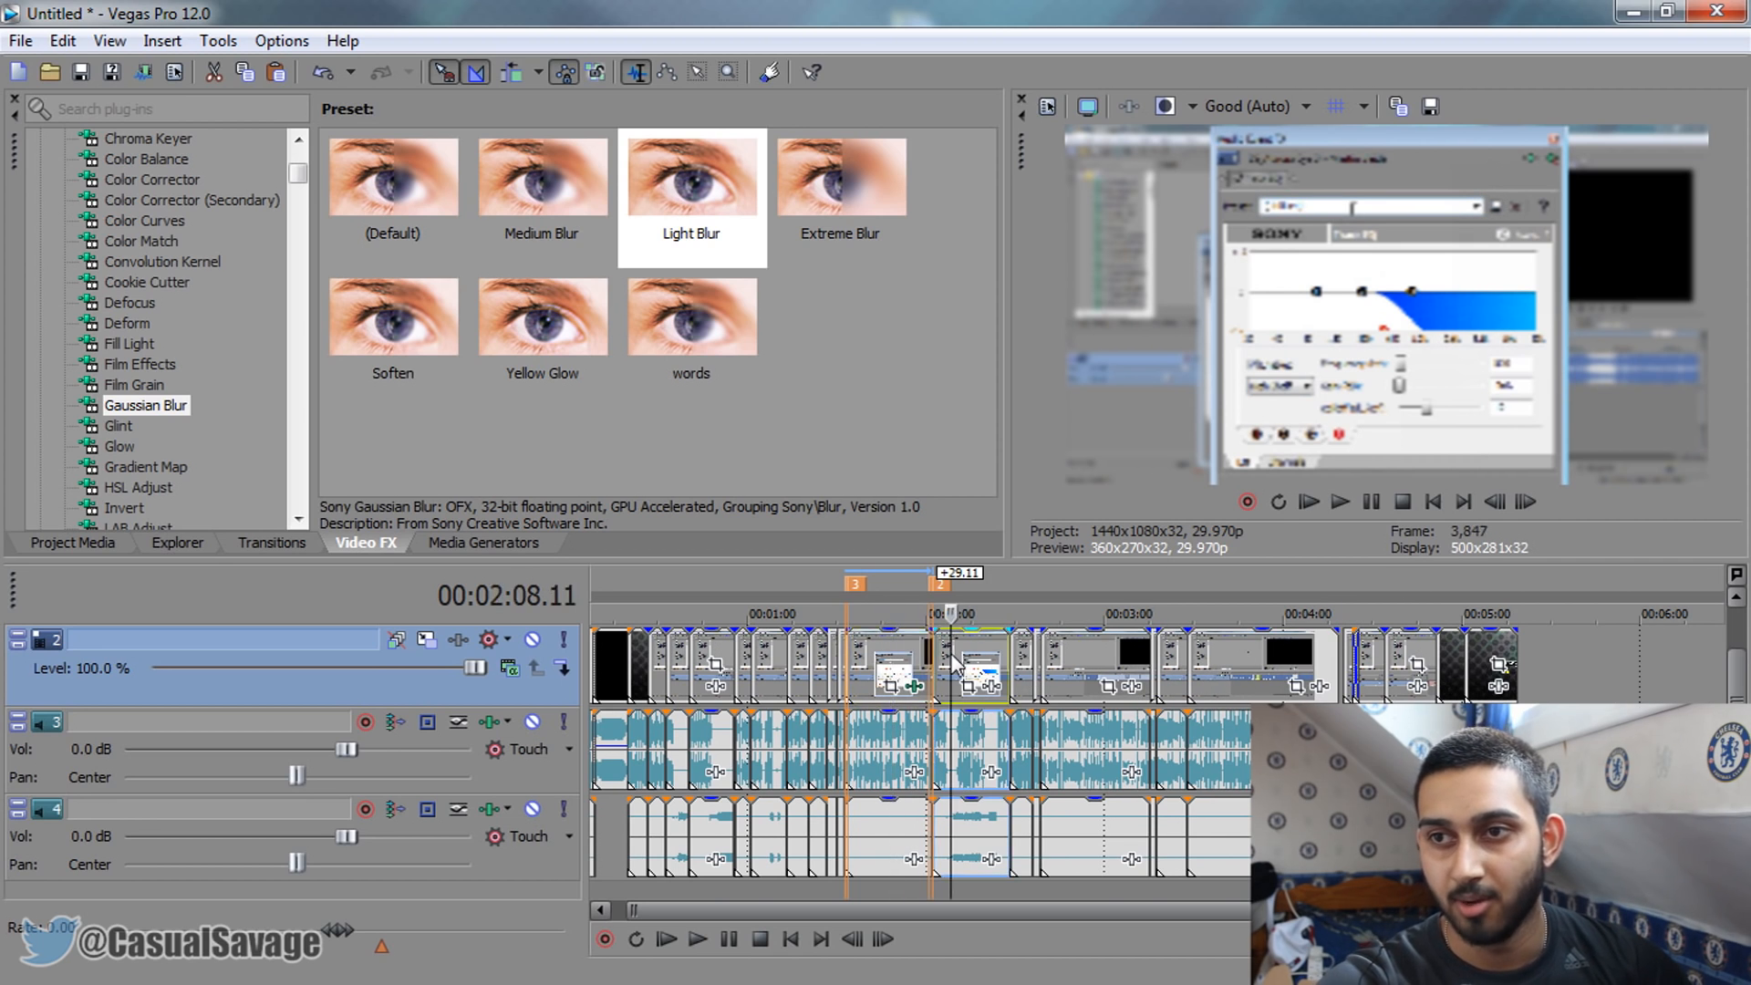
pyautogui.click(934, 659)
# Add one timeline marker at 00:03:34.17 and another at about 00:03:38 to bound the multi-selection part
pyautogui.scroll(1, 1054, 662)
pyautogui.scroll(3, 1053, 661)
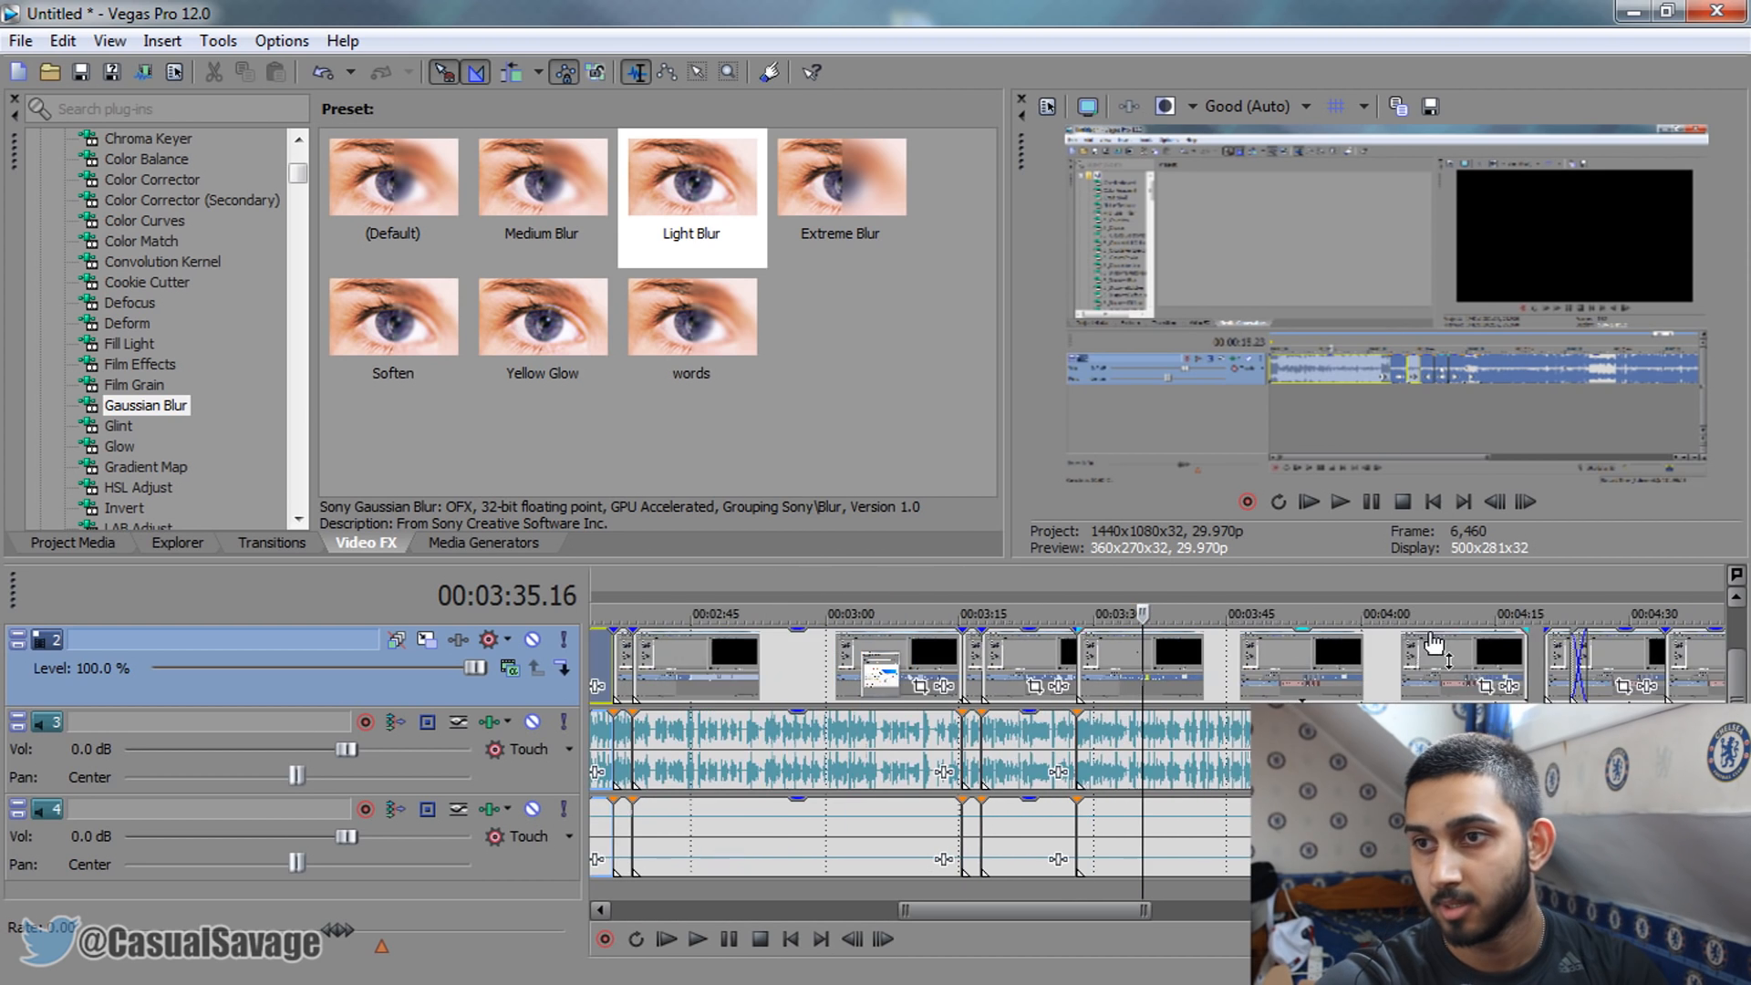
pyautogui.scroll(2, 1283, 682)
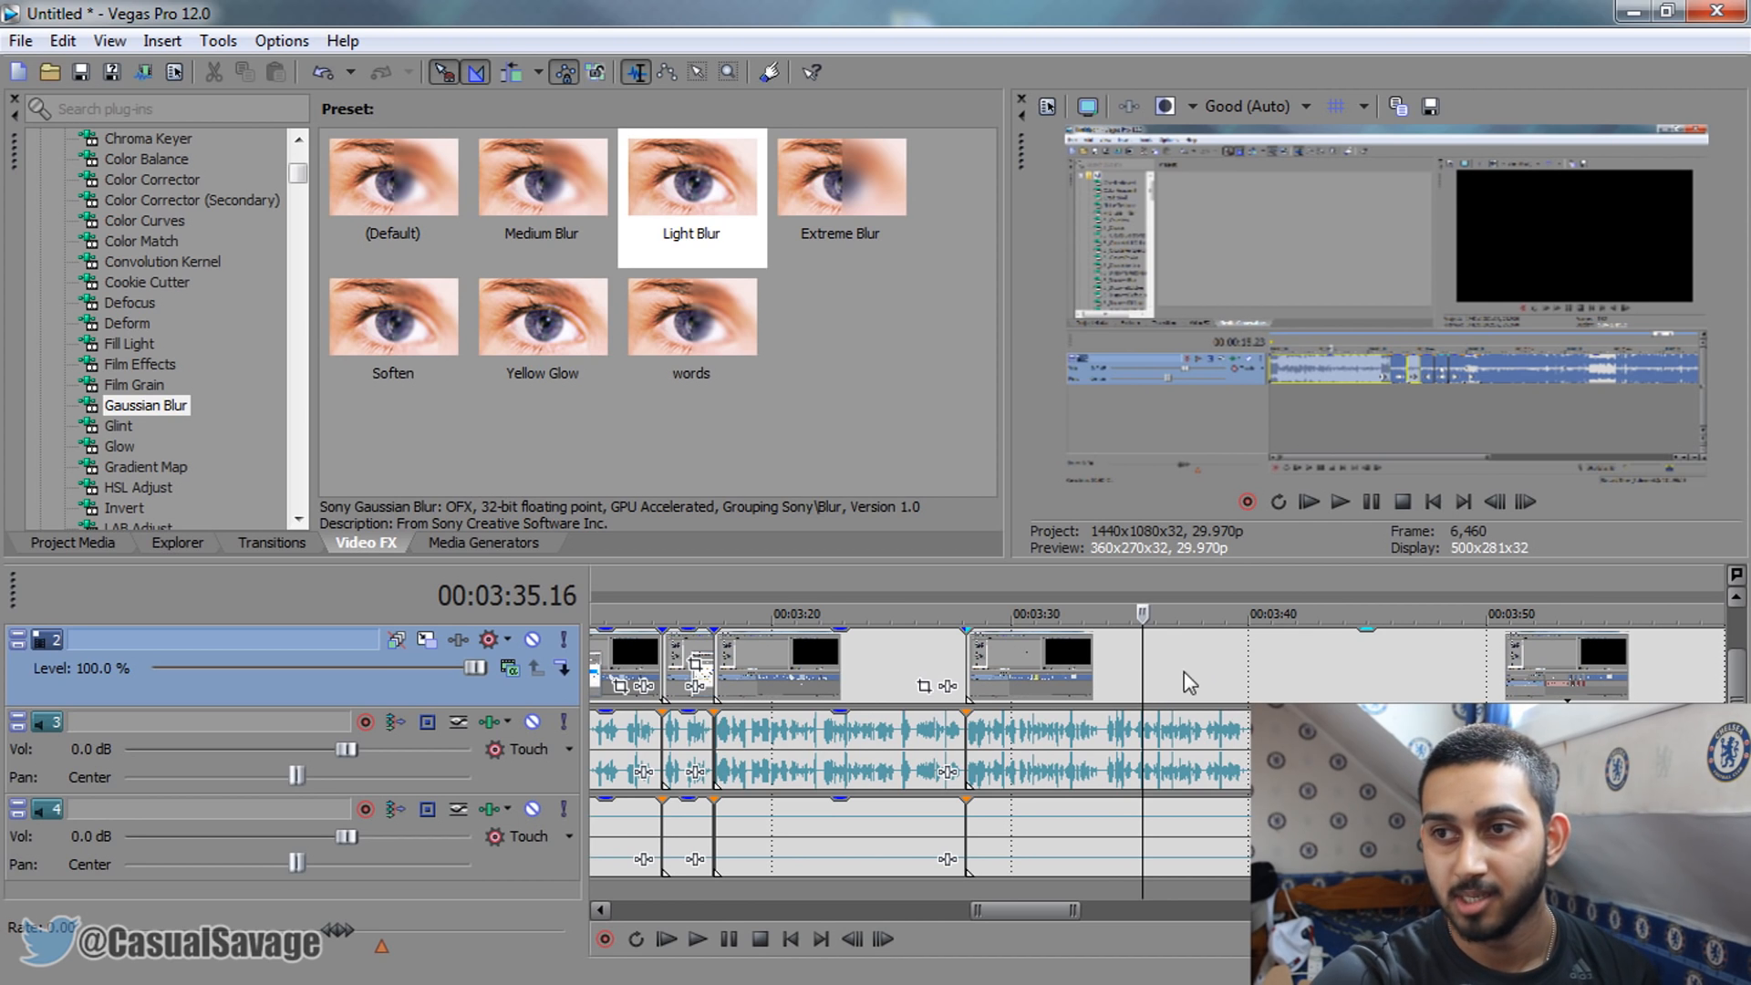
pyautogui.click(1123, 672)
pyautogui.click(1119, 672)
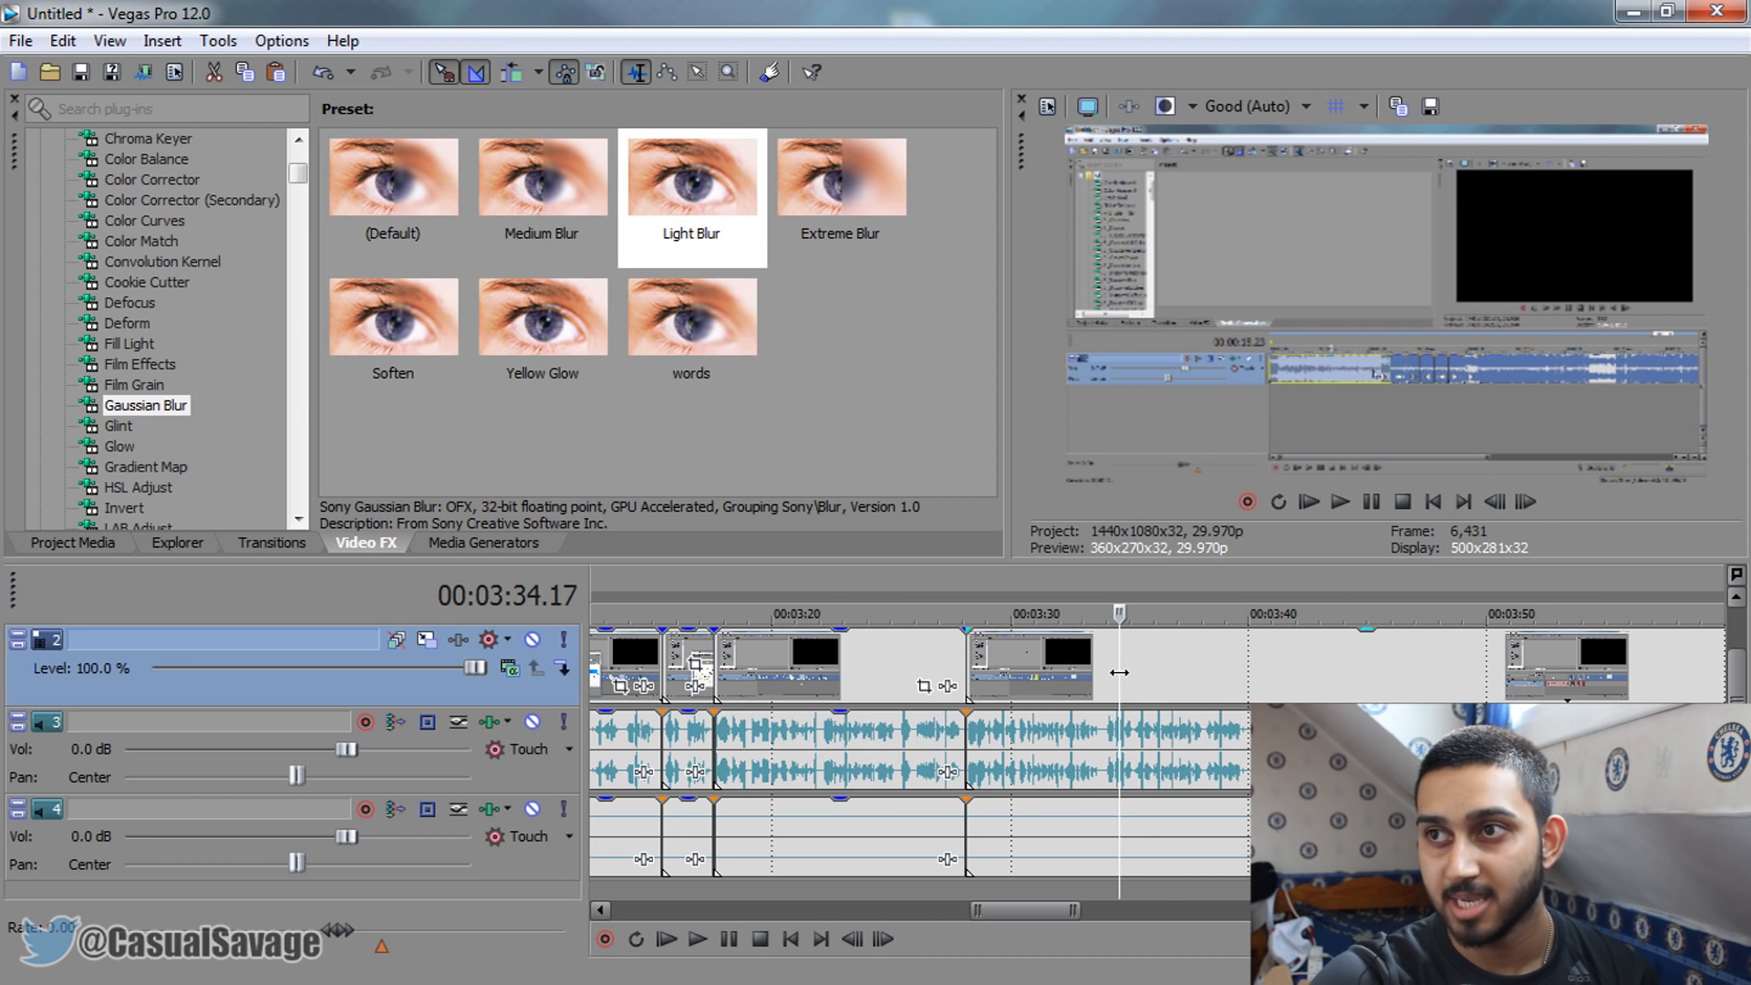
pyautogui.click(1119, 677)
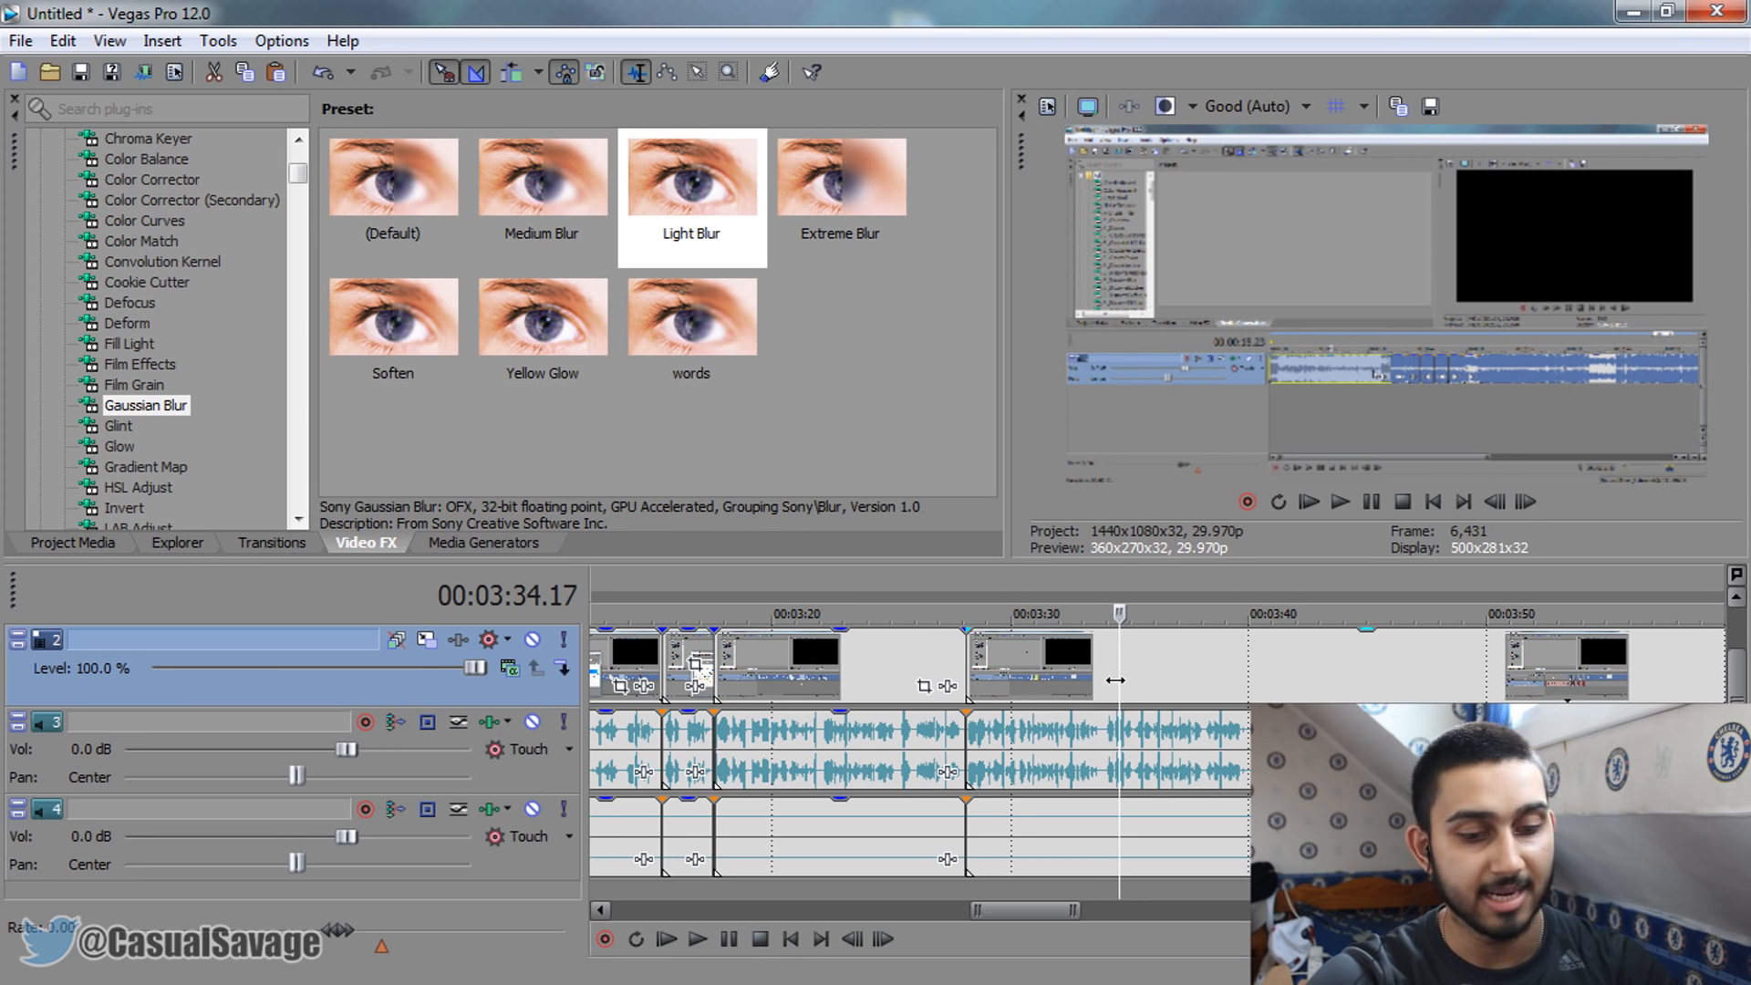
pyautogui.press('m')
pyautogui.click(1370, 502)
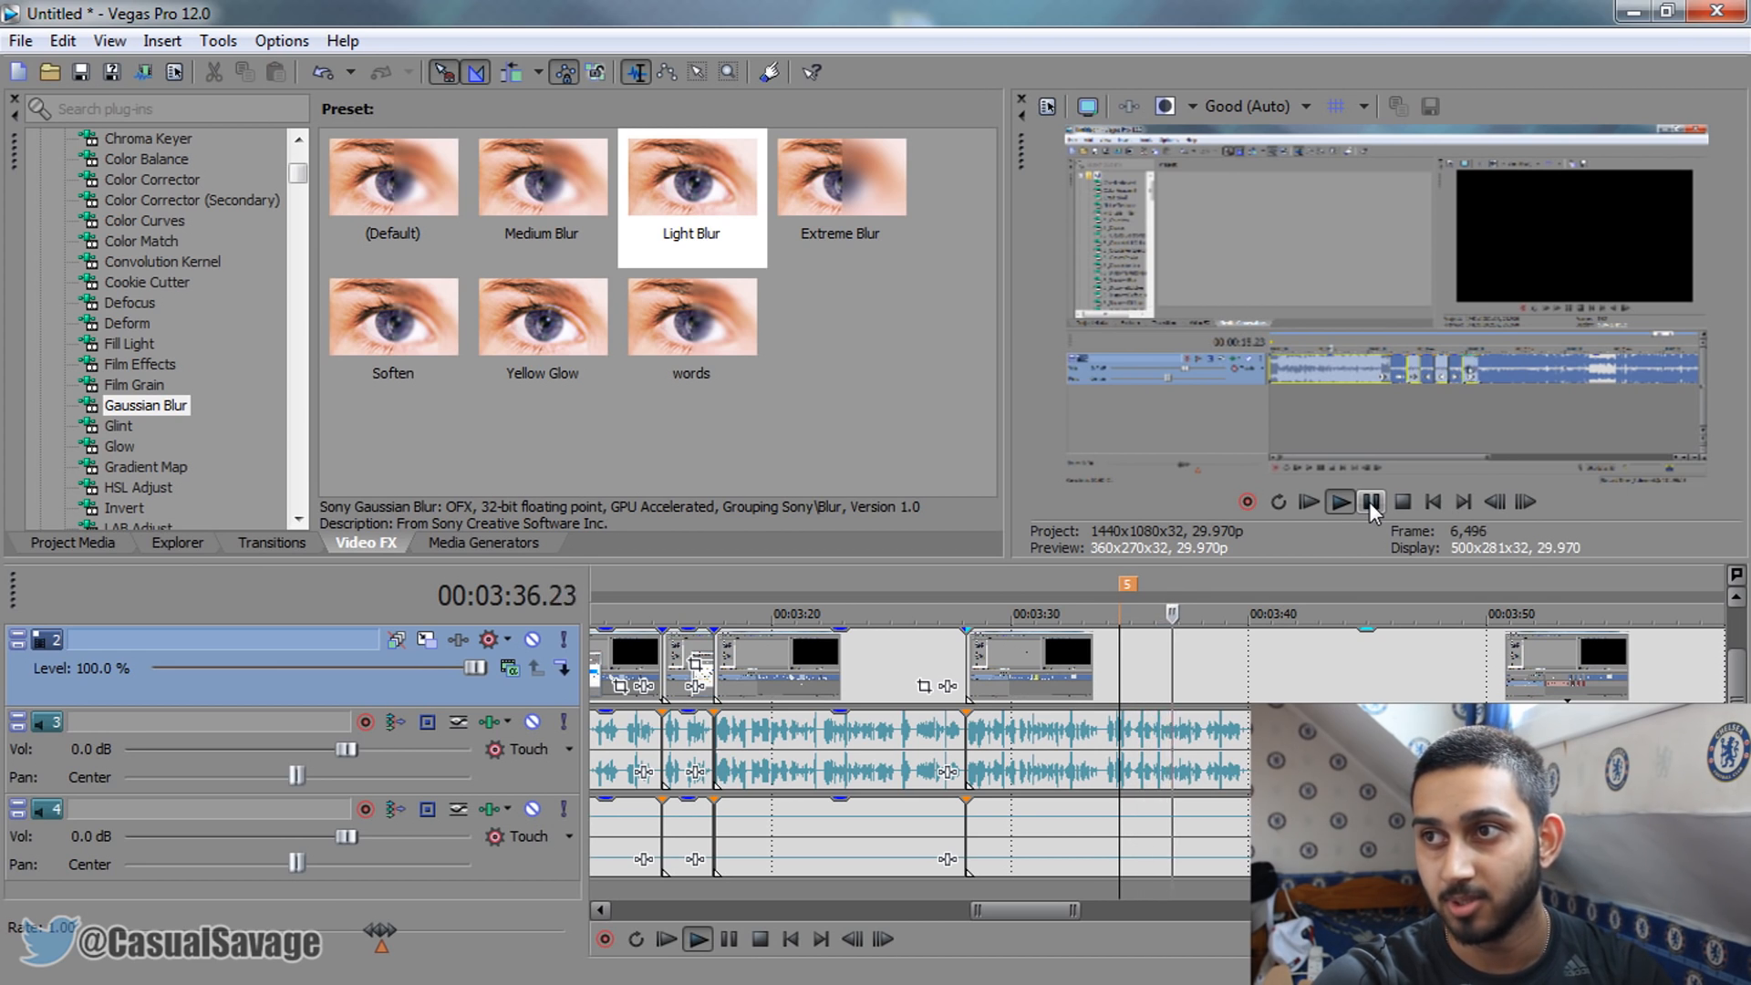
pyautogui.click(1370, 502)
pyautogui.press('m')
# Insert a new video track above the screen-recording track, with the cursor at 00:03:34.17
pyautogui.click(1116, 682)
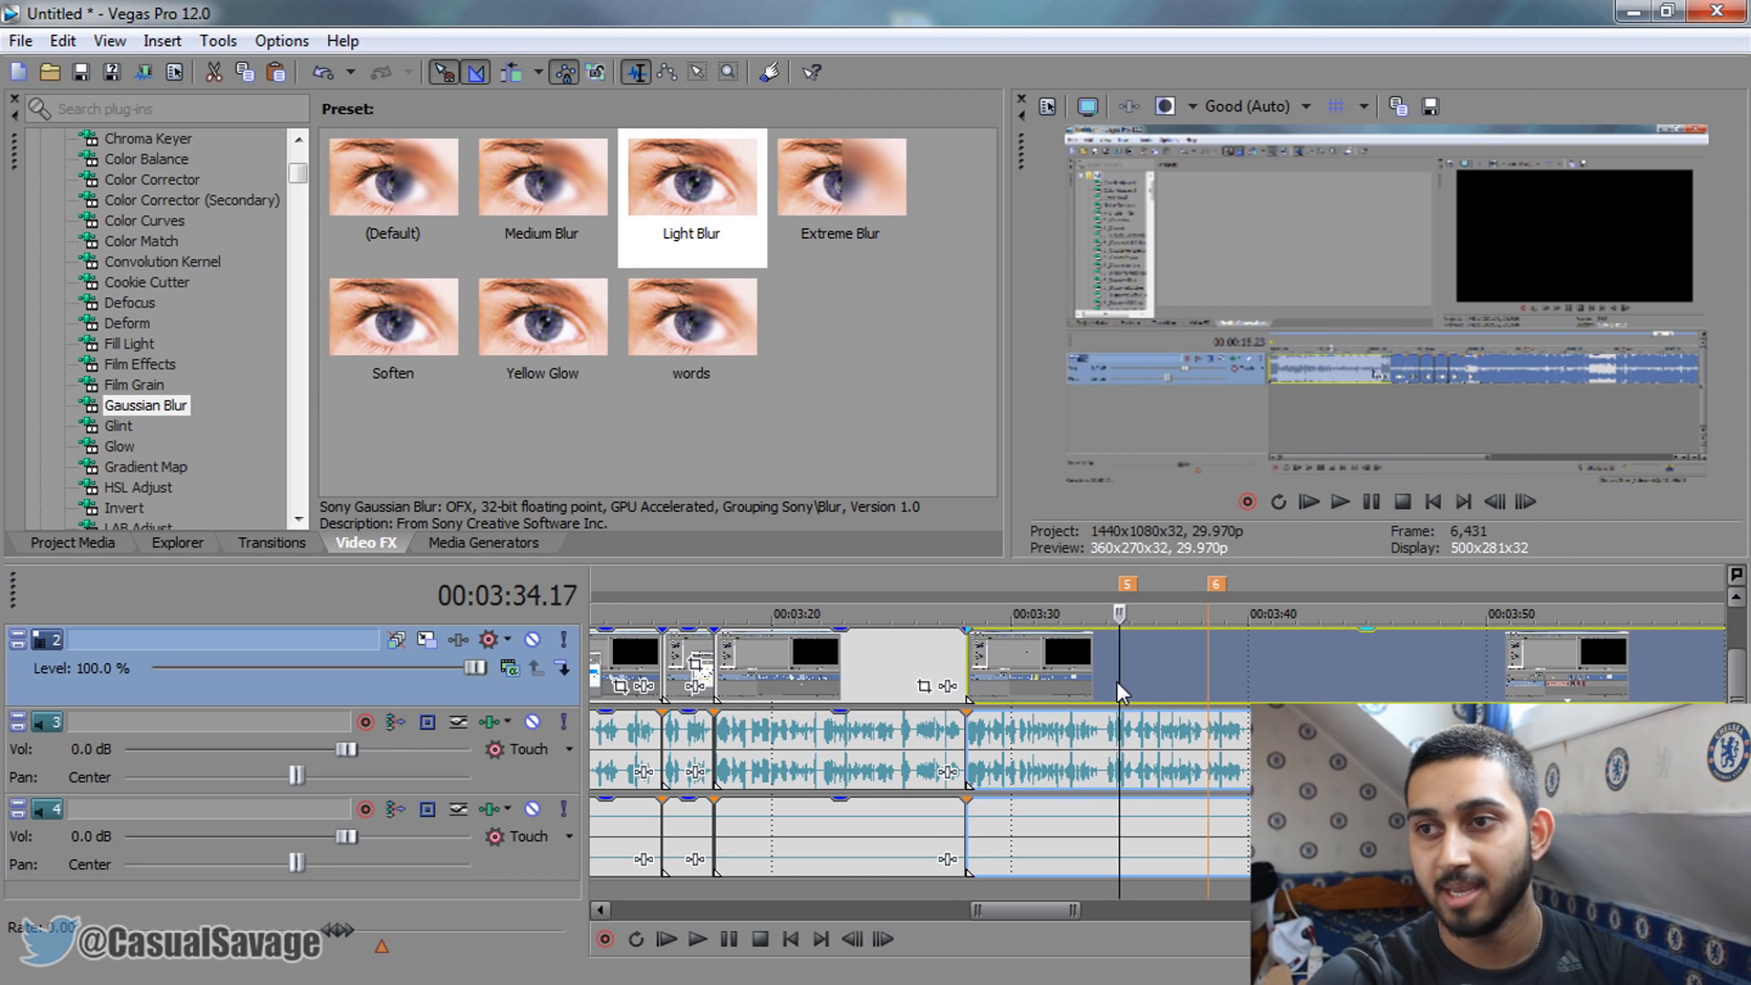
pyautogui.rightClick(555, 695)
pyautogui.click(722, 368)
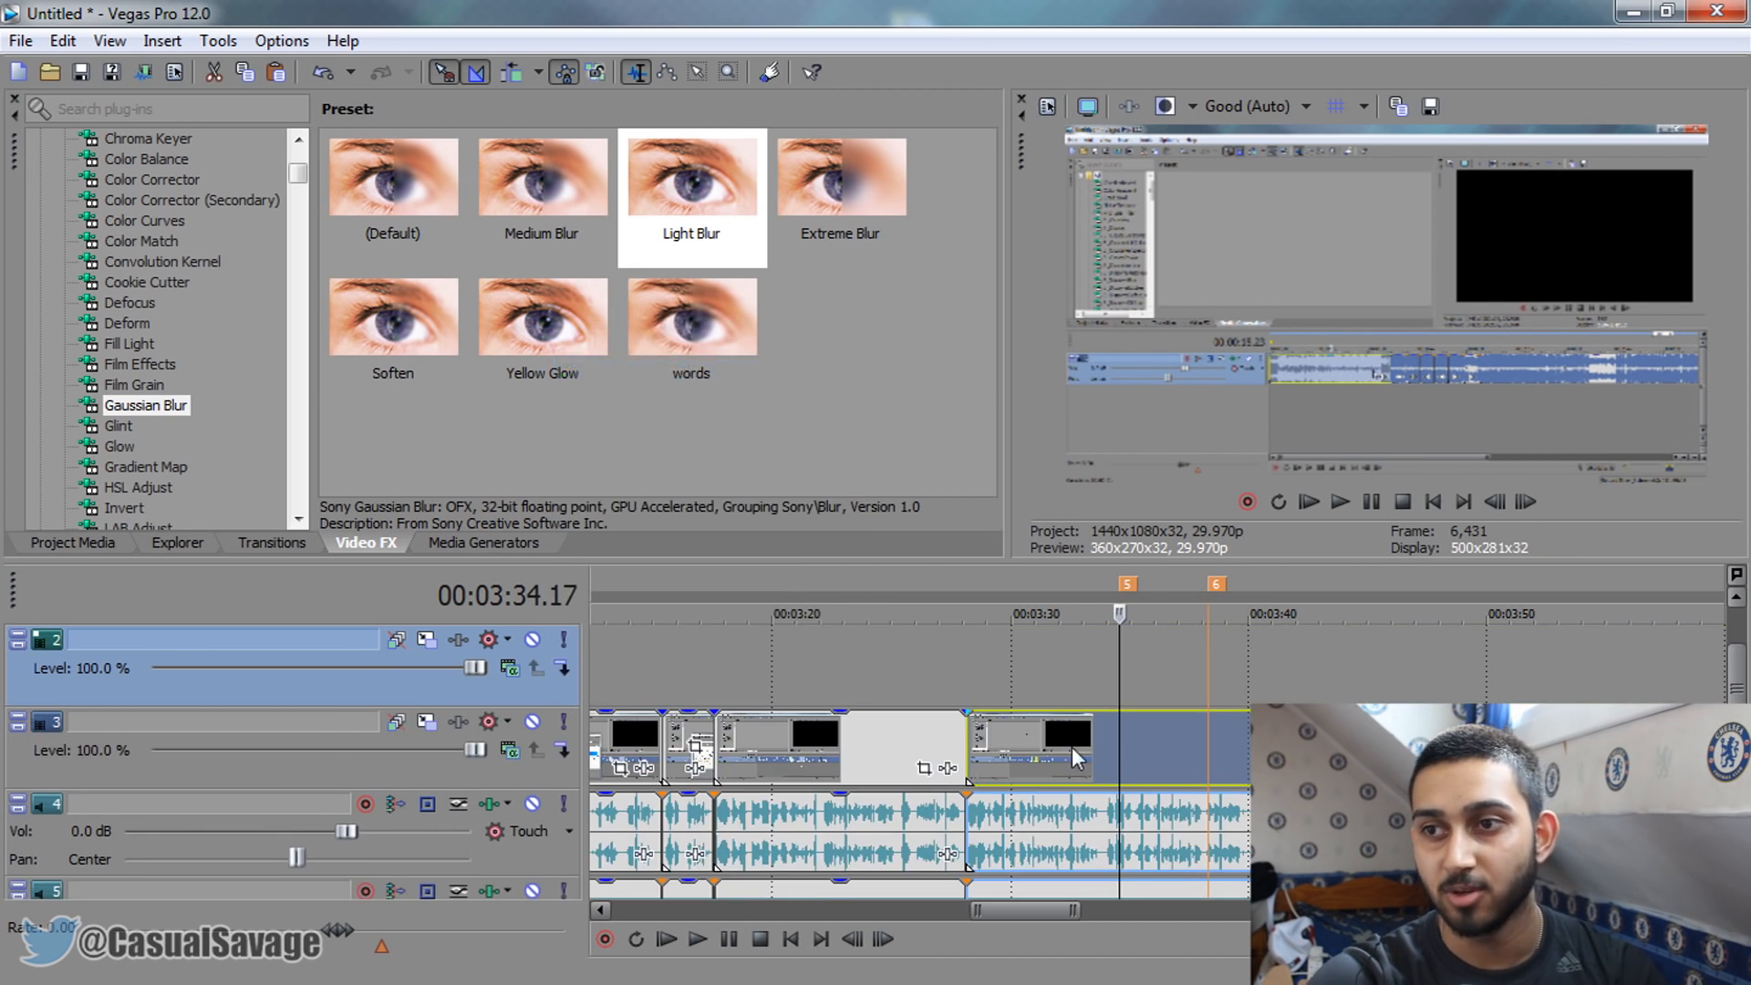
pyautogui.click(1112, 679)
# Add a (Legacy) Text event with the Soft Shadow preset to the new video track at 00:03:34.17
pyautogui.click(449, 545)
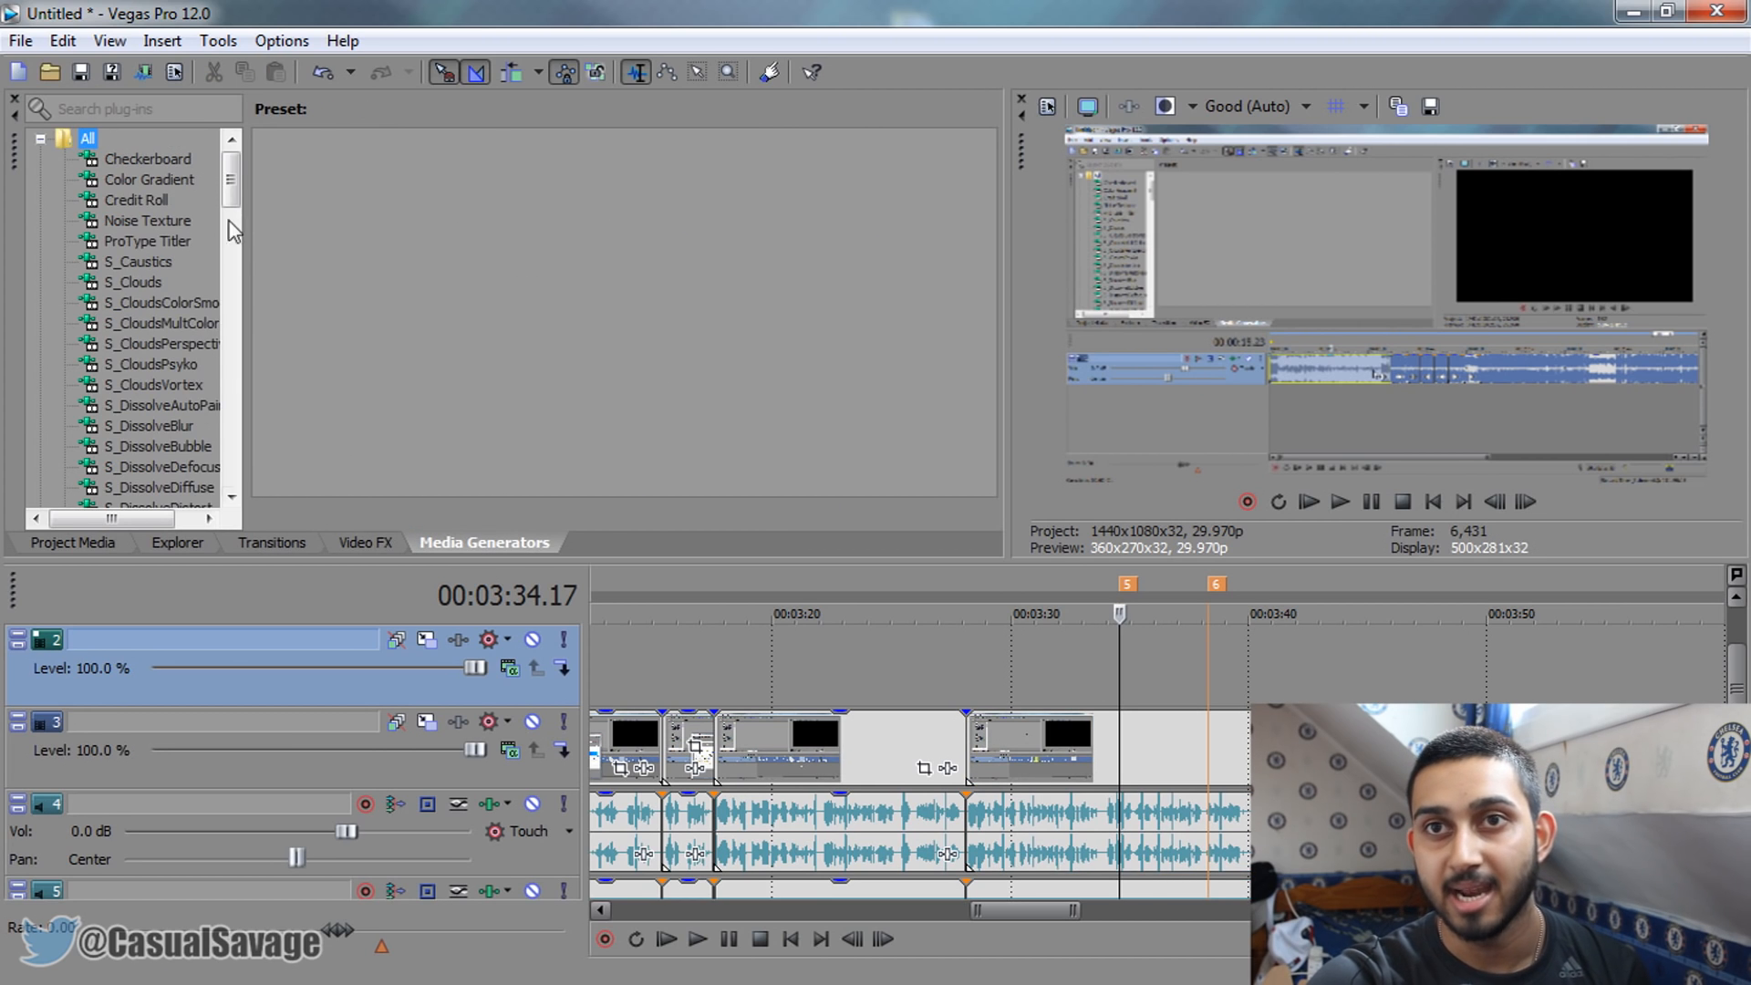
pyautogui.scroll(-7, 182, 356)
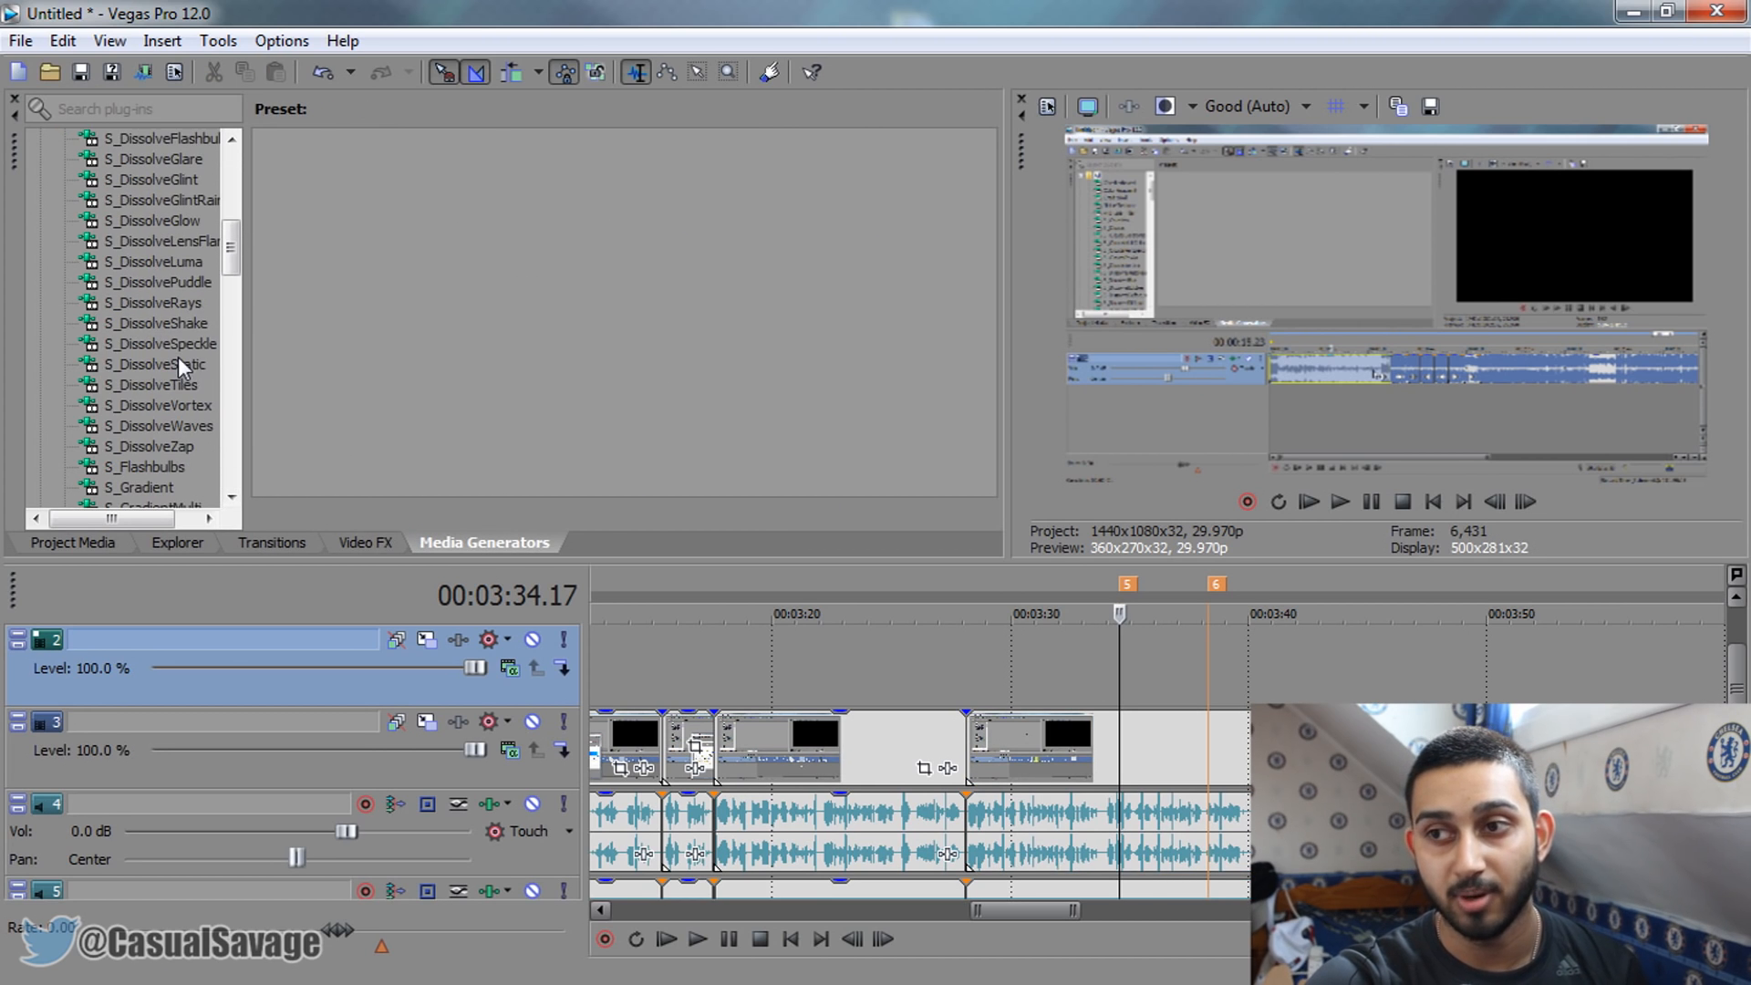
pyautogui.scroll(-4, 175, 357)
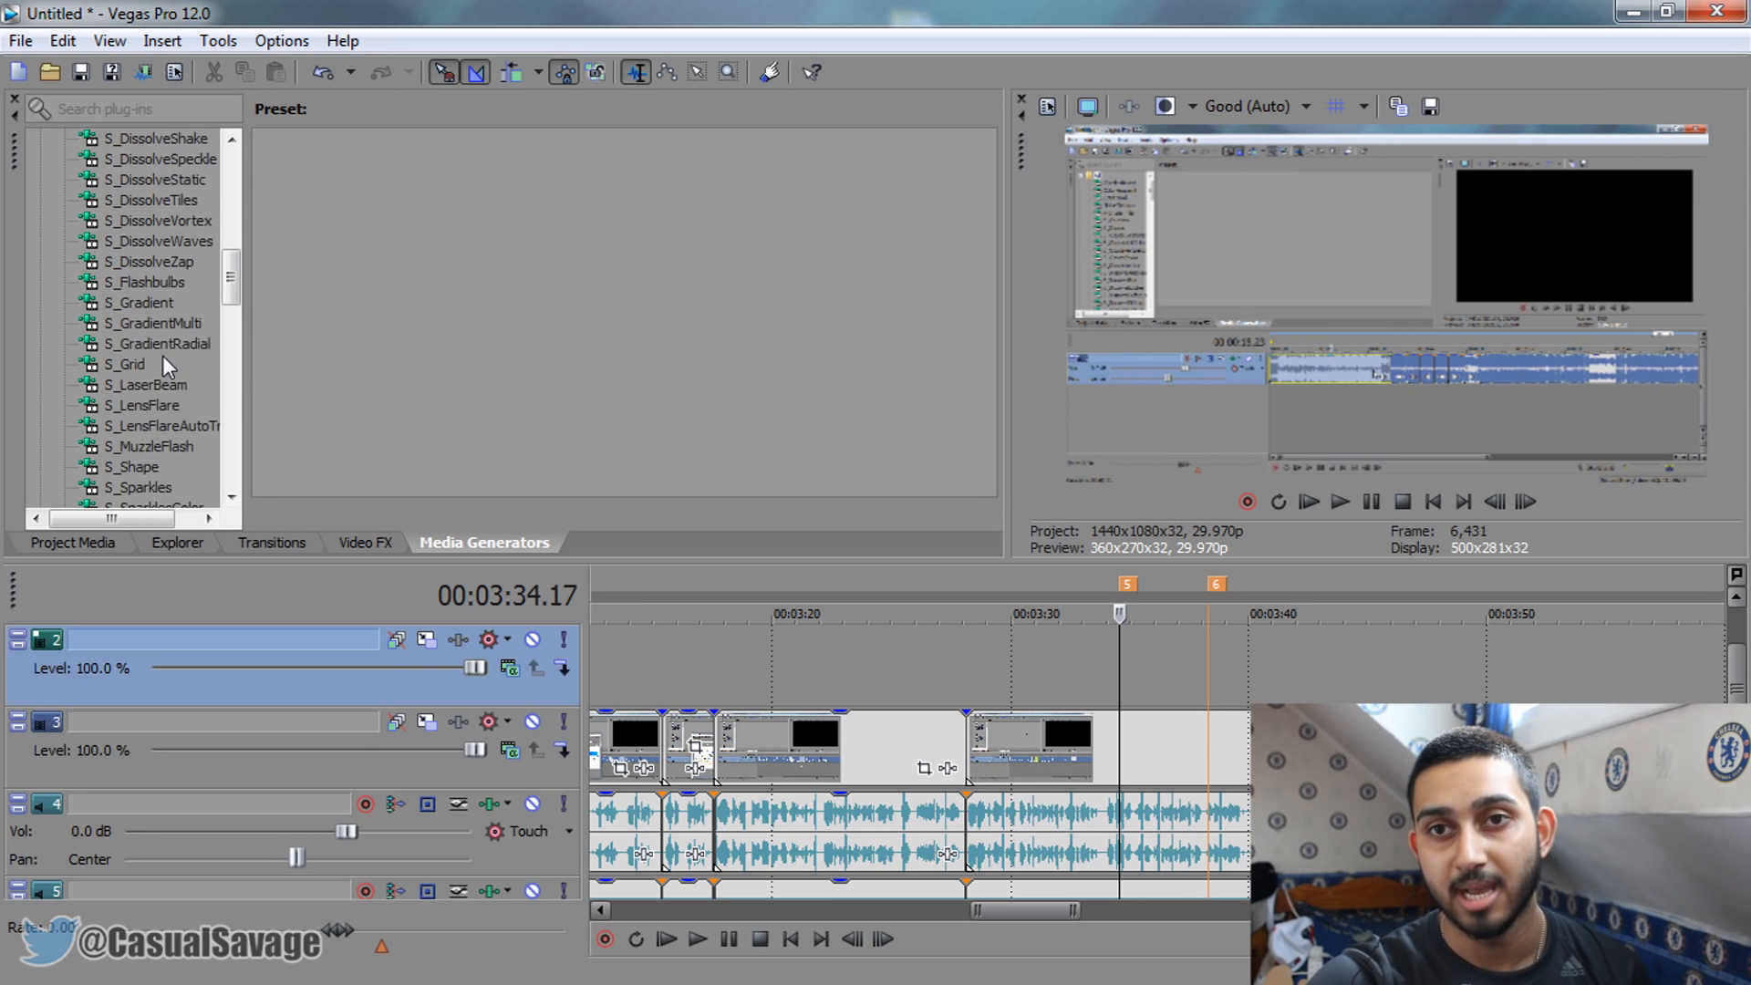
pyautogui.scroll(-15, 160, 392)
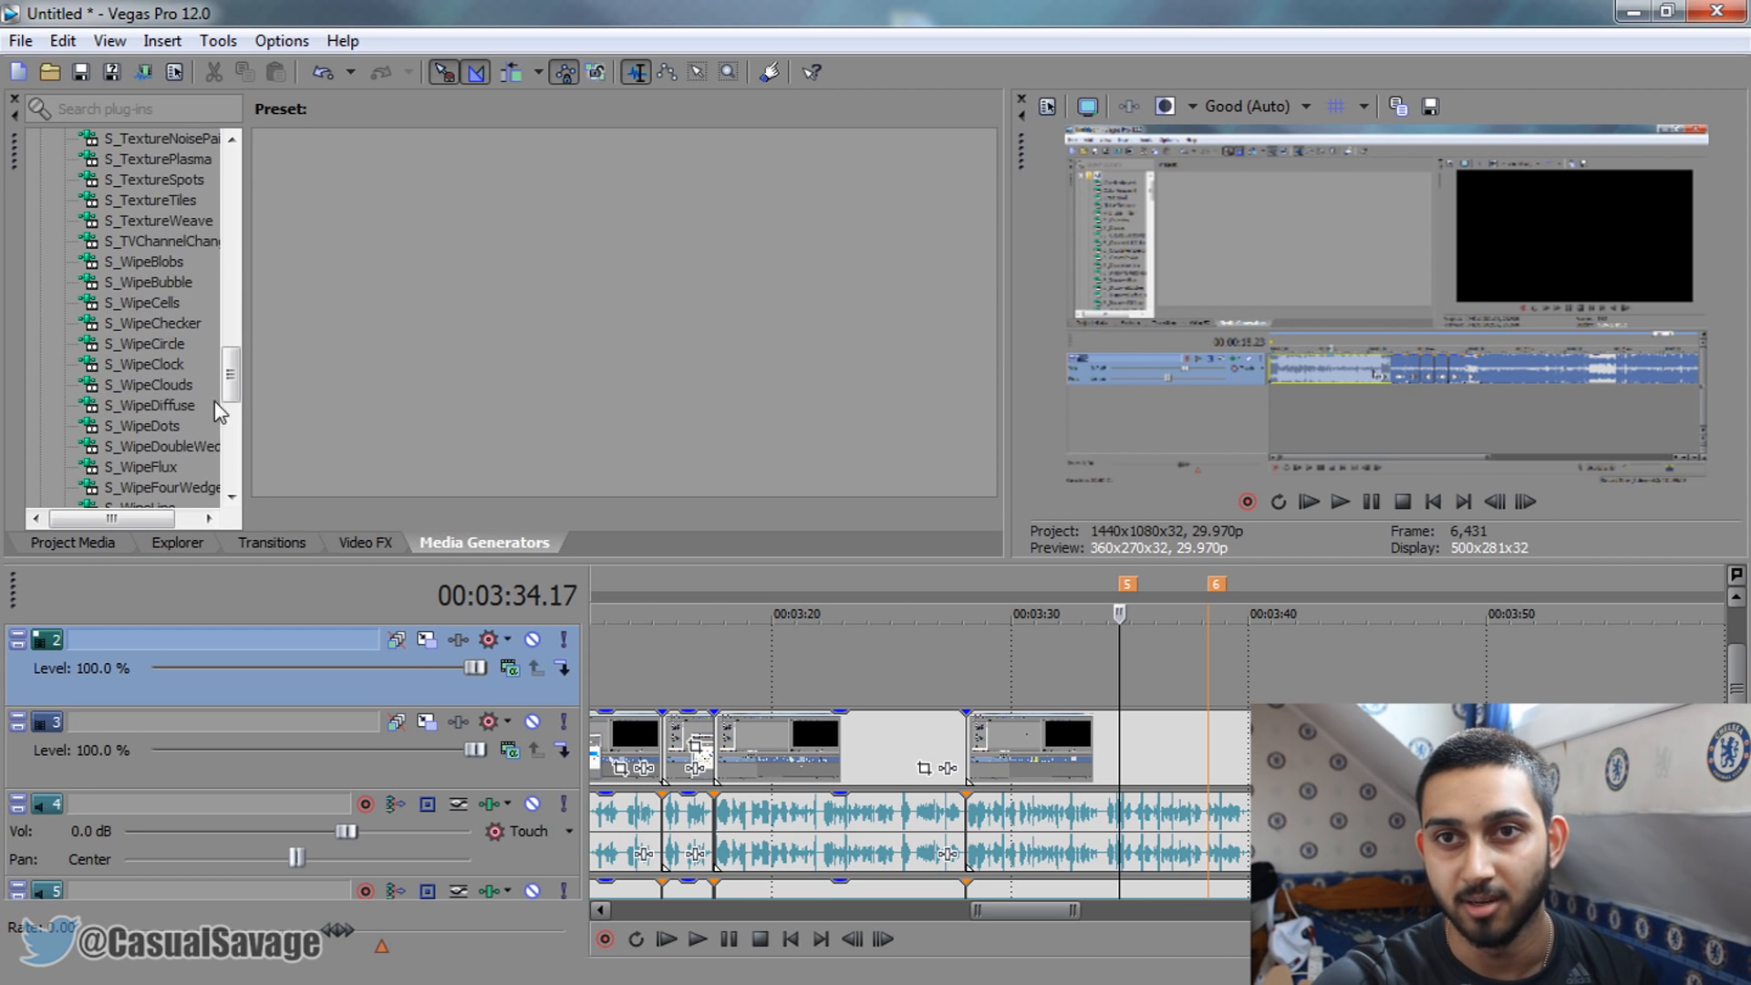
pyautogui.scroll(-4, 174, 461)
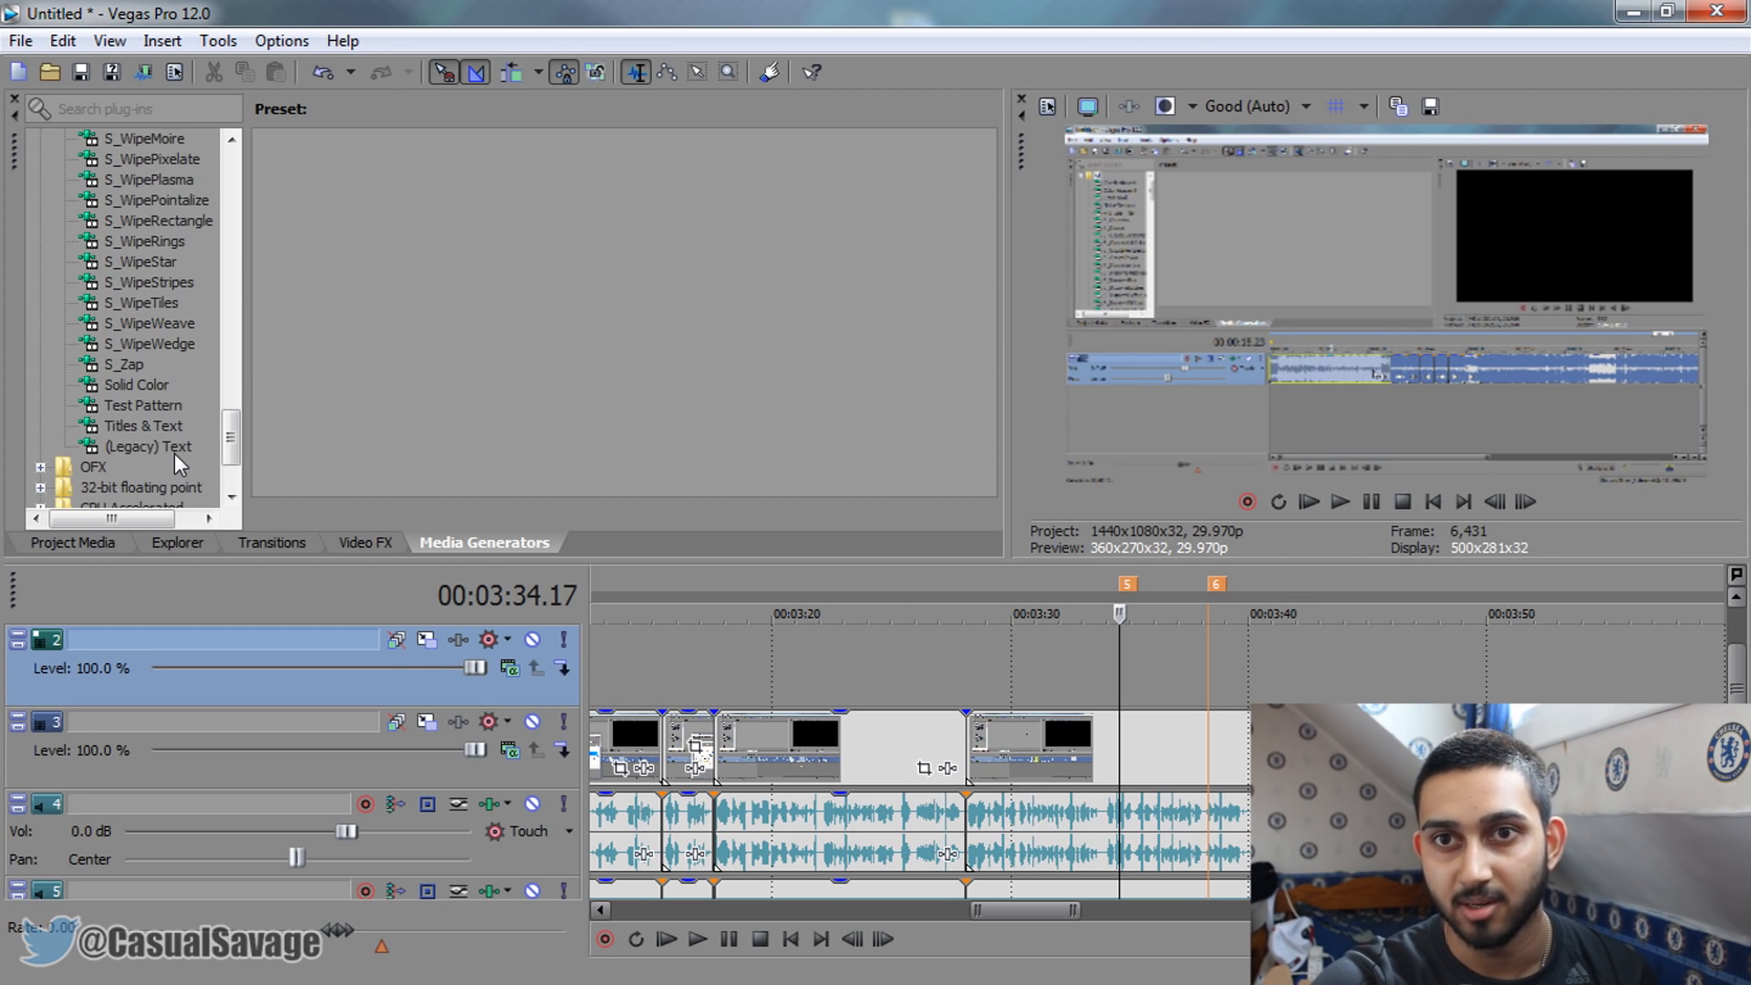
pyautogui.click(175, 453)
pyautogui.moveTo(736, 187); pyautogui.dragTo(1129, 678)
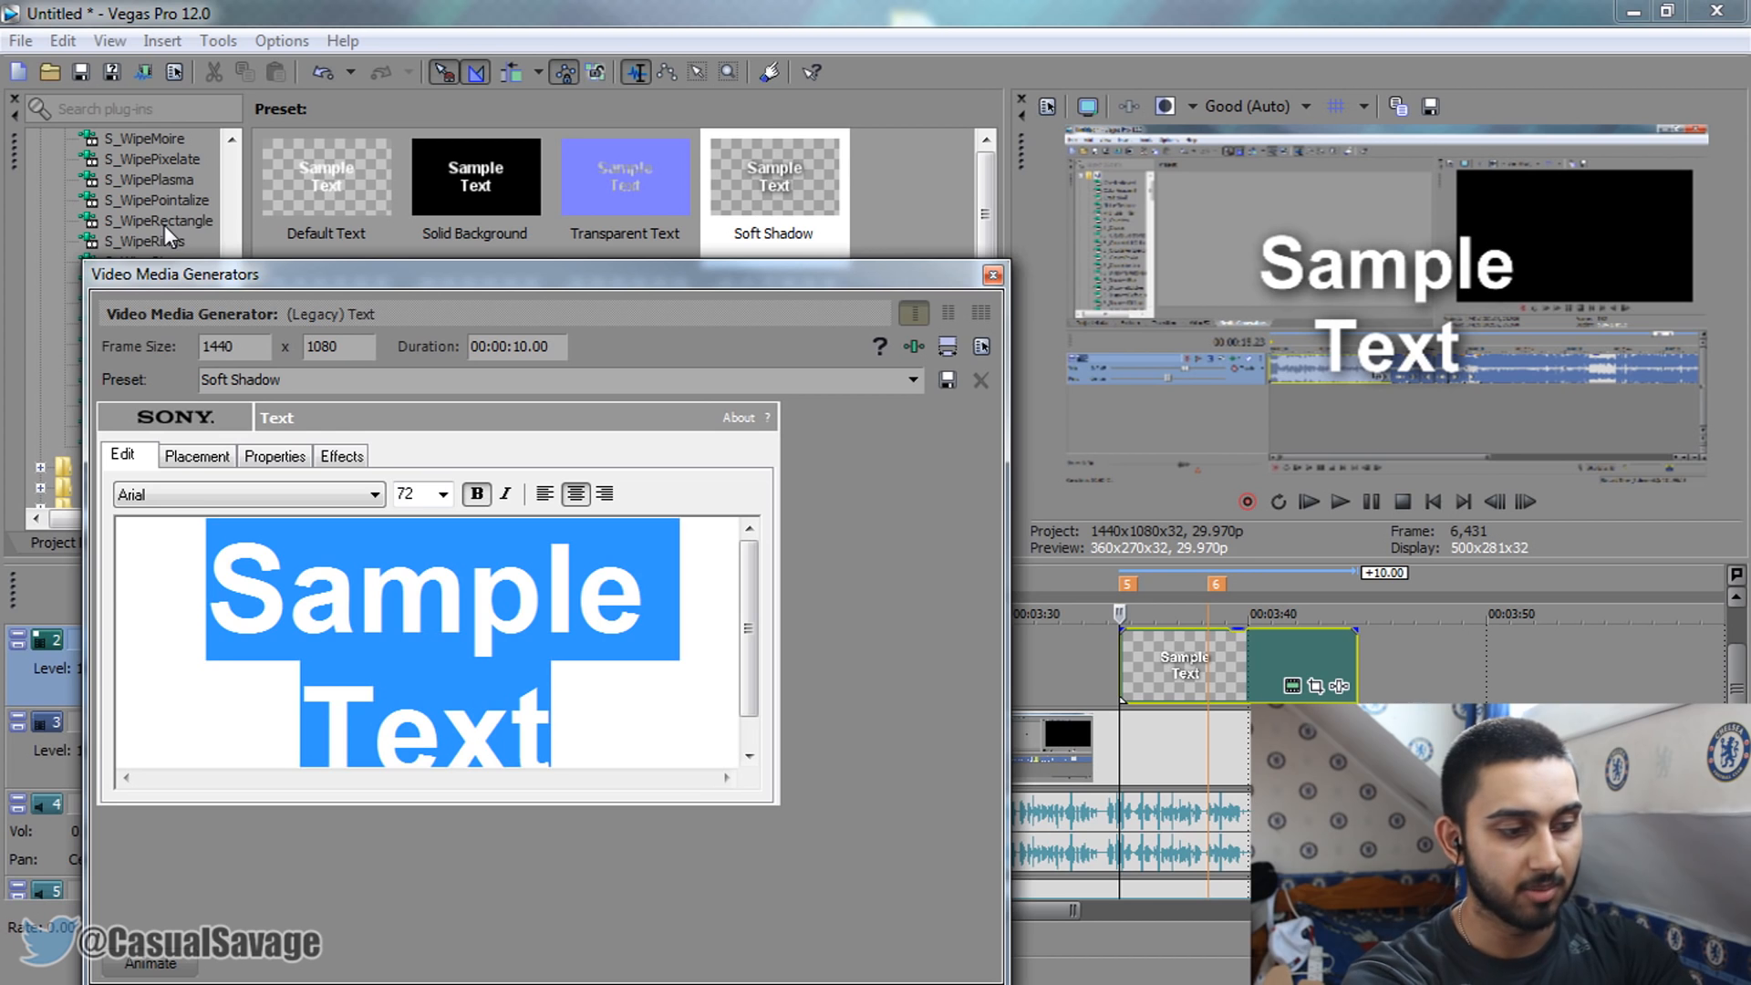
# Replace the sample text with 'Hold "CTRL" and left click other parts'
pyautogui.write('Hold')
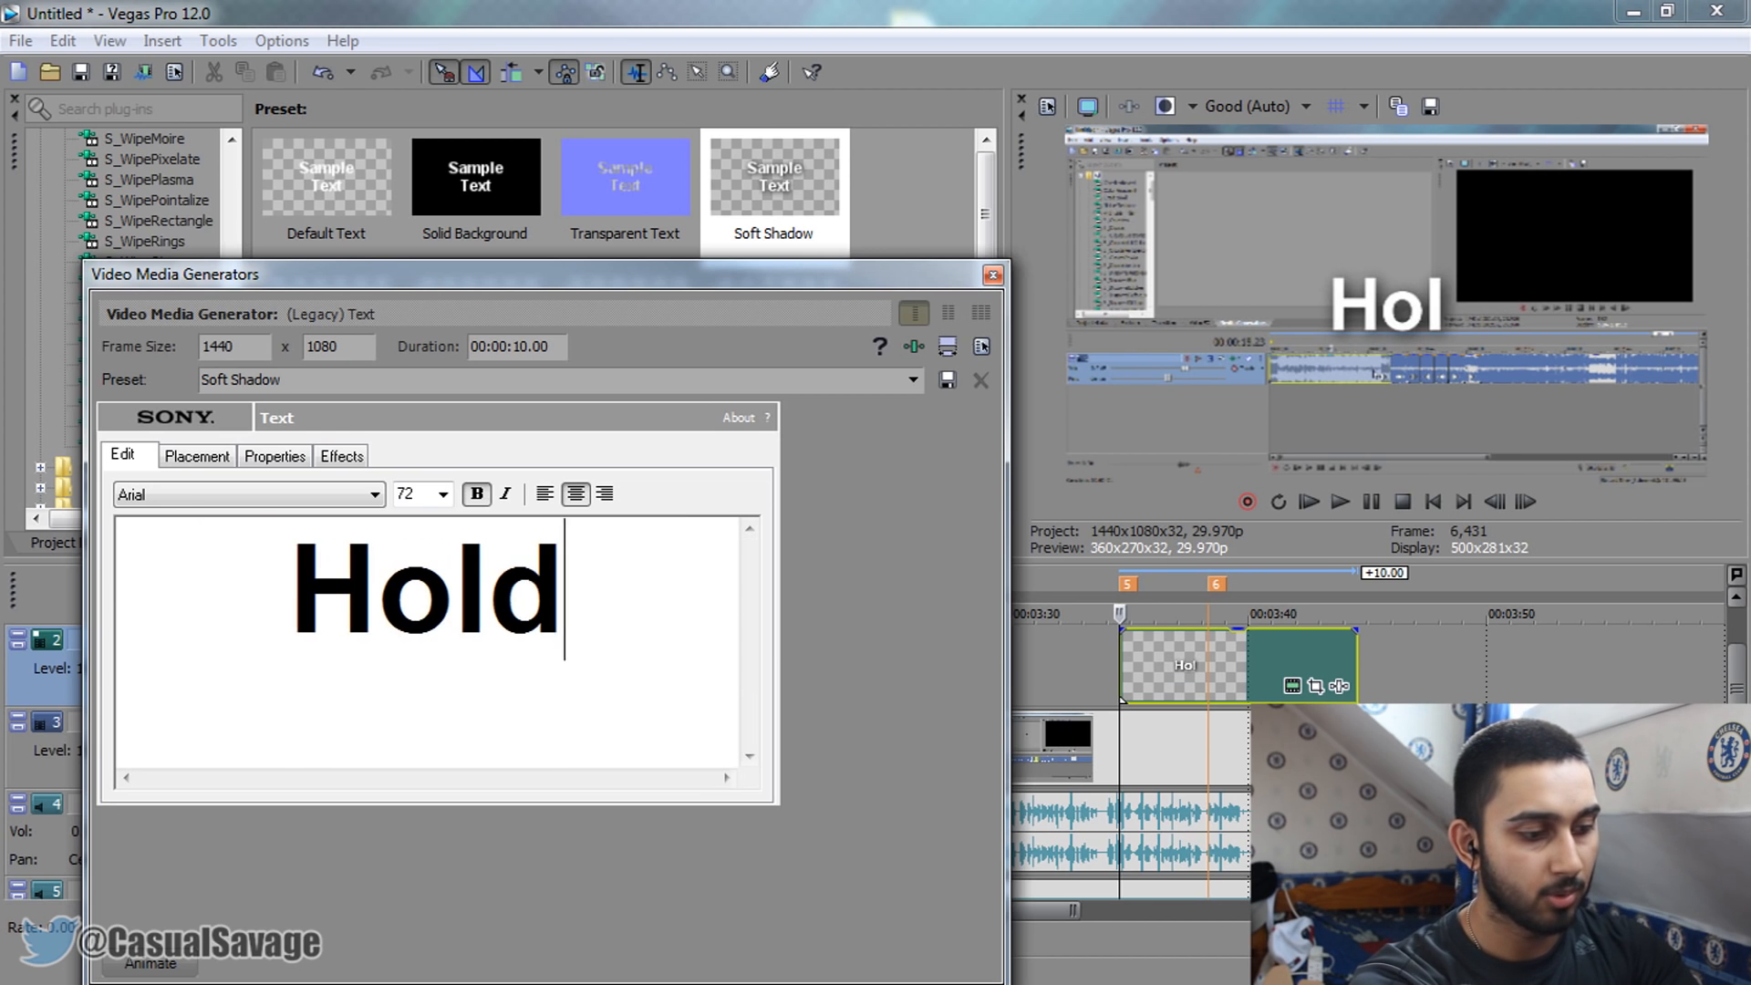
pyautogui.write(' "CTROL')
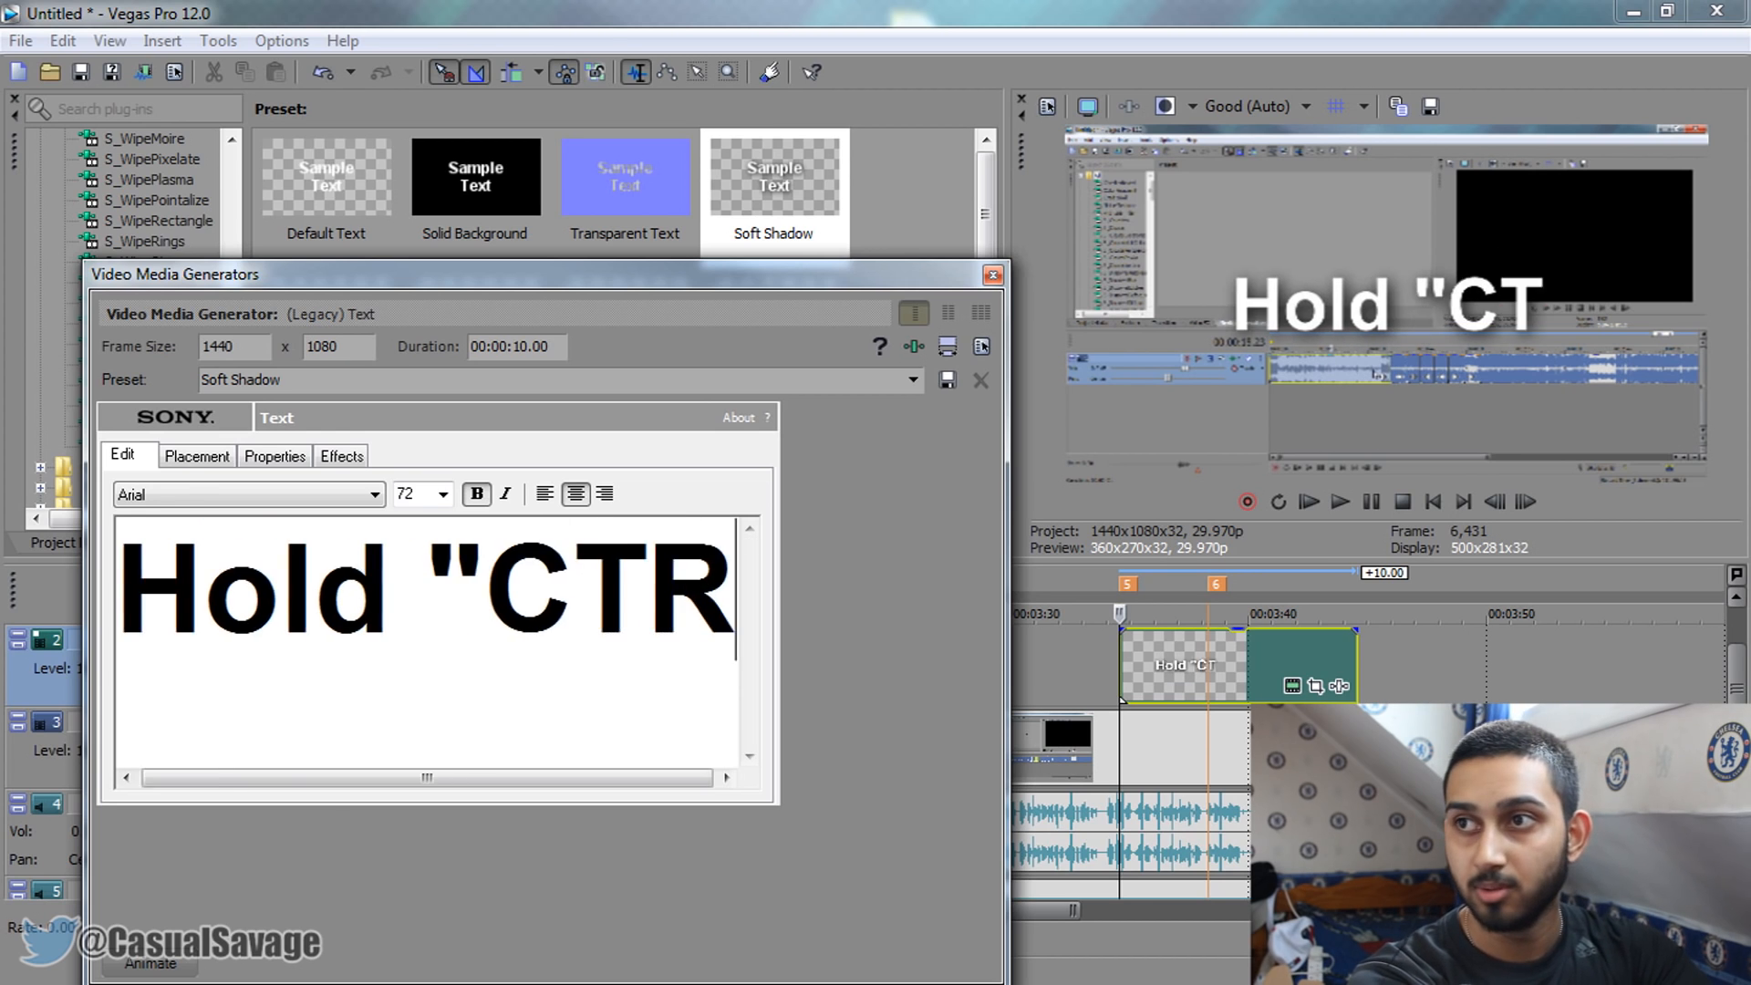
pyautogui.press('BackSpace')
pyautogui.press('BackSpace')
pyautogui.write('L')
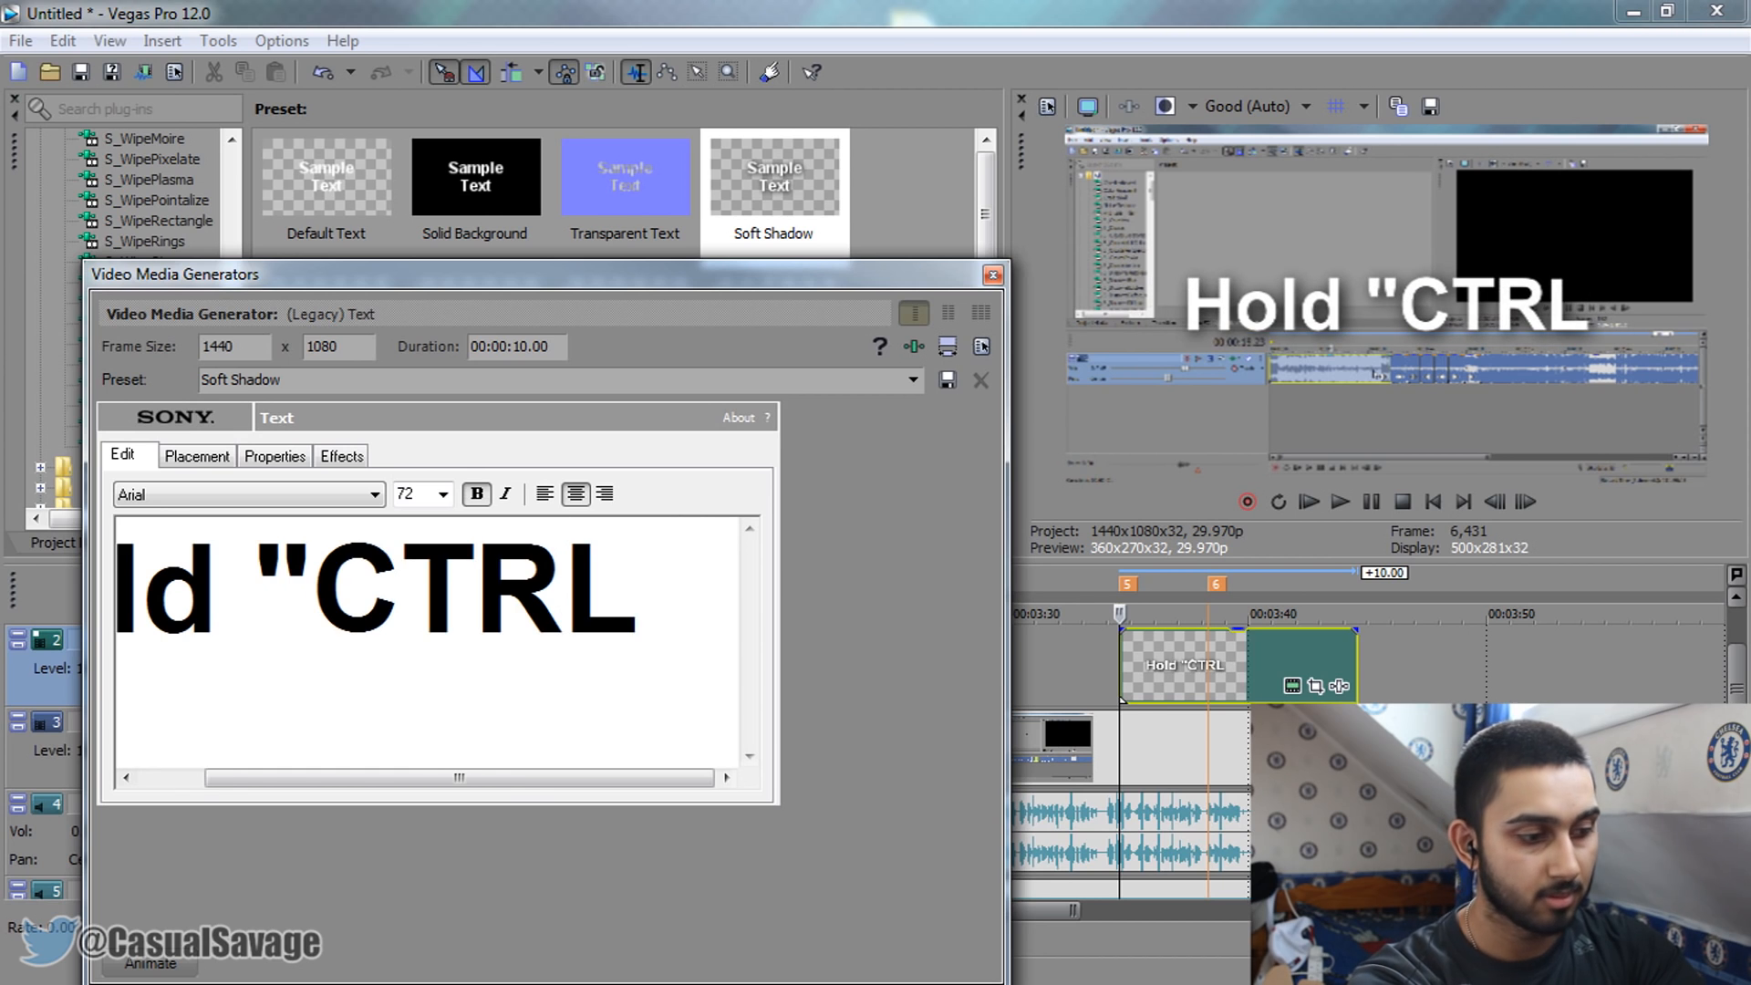
pyautogui.write('" and c')
pyautogui.press('BackSpace')
pyautogui.write('left click')
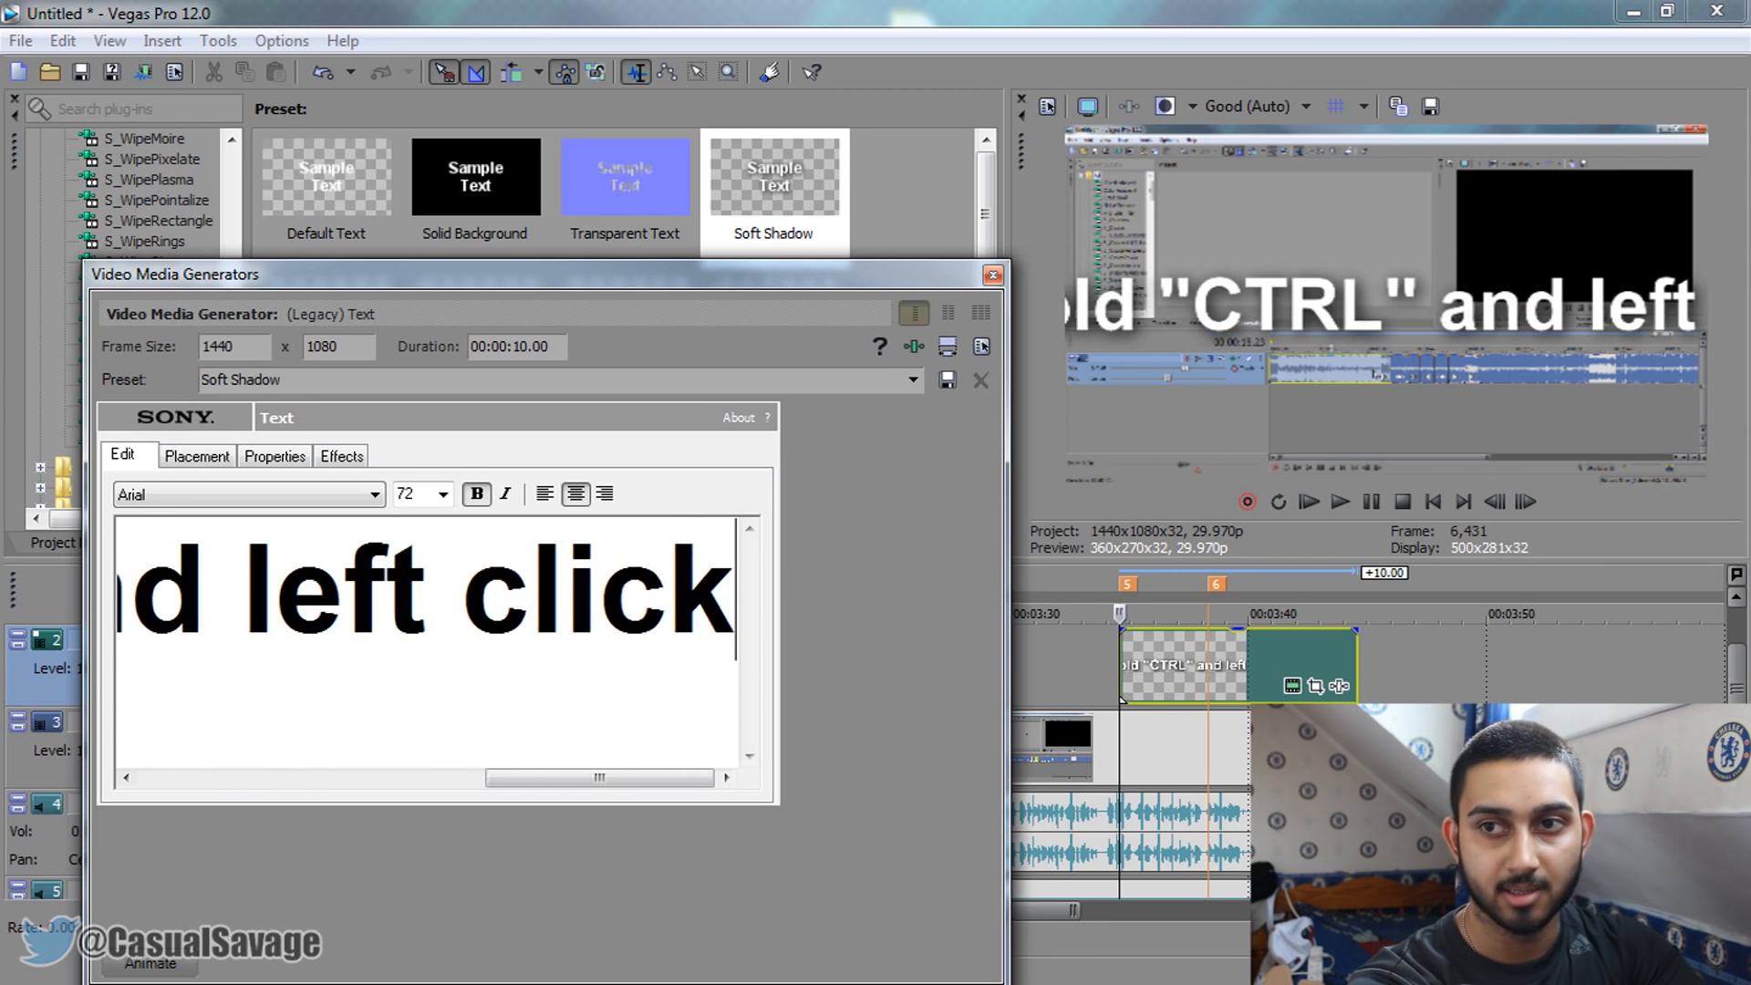
pyautogui.write(' other')
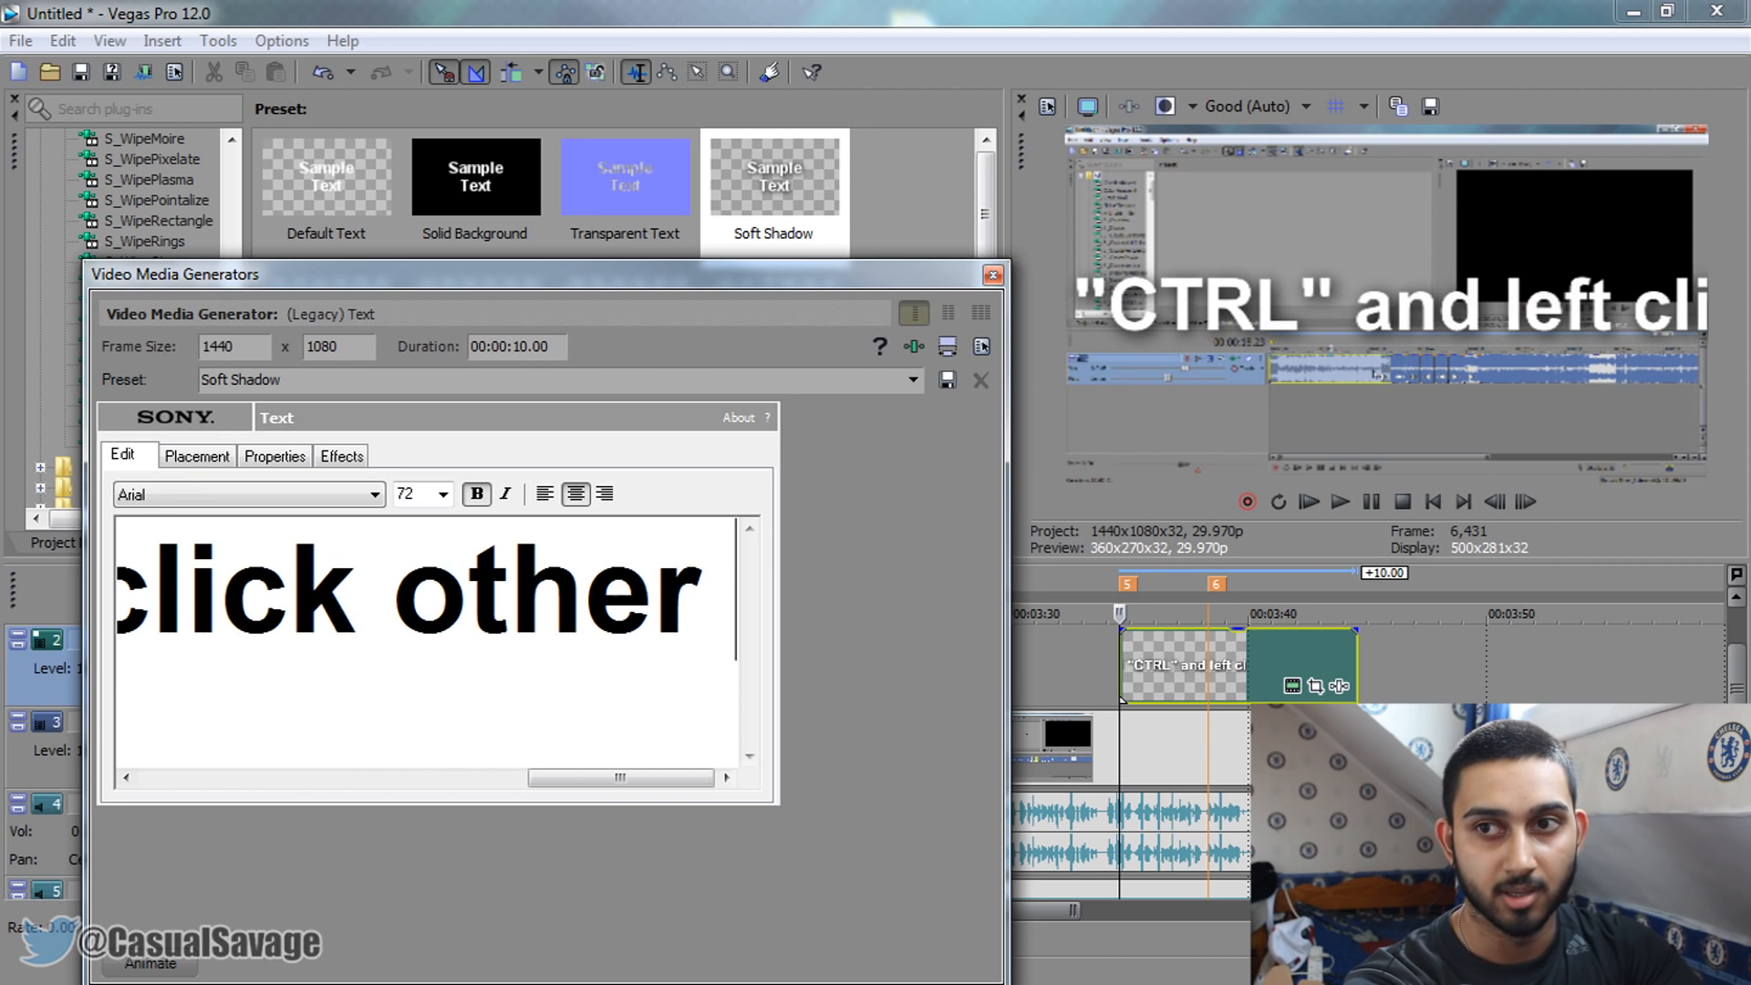
pyautogui.write(' parts')
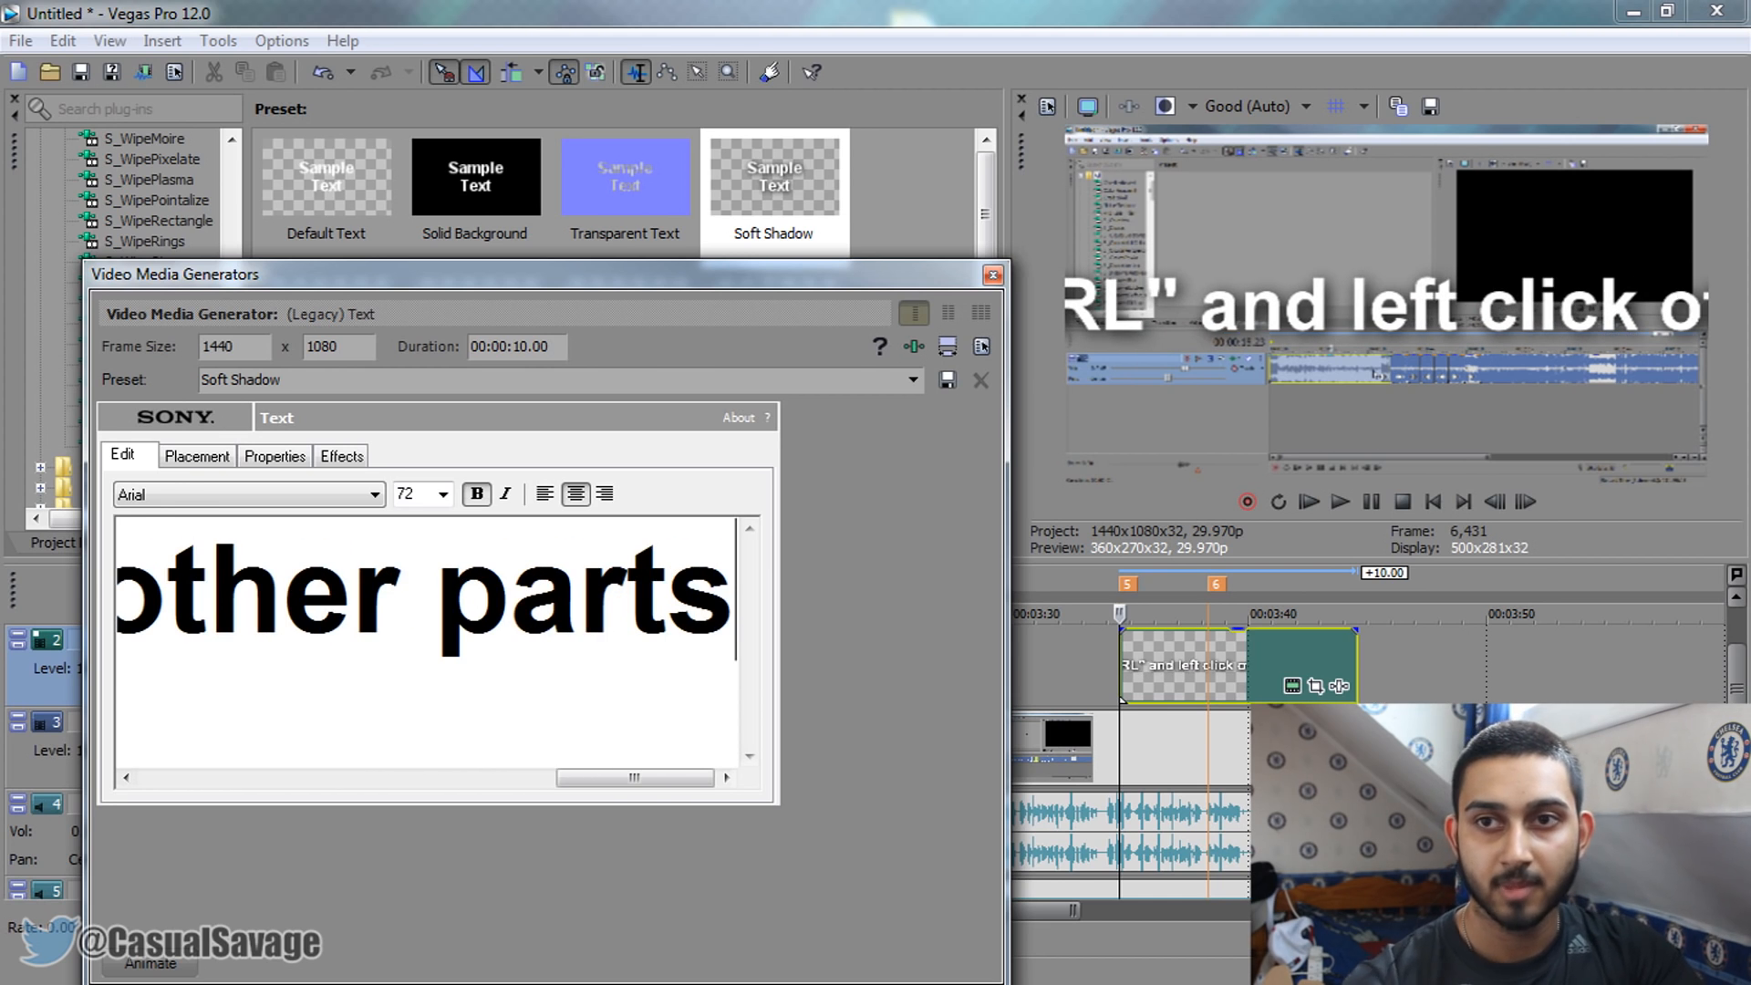
# Reduce the whole instruction text to font size 30 so the line fits inside the frame
pyautogui.hotkey('ctrl', 'a')
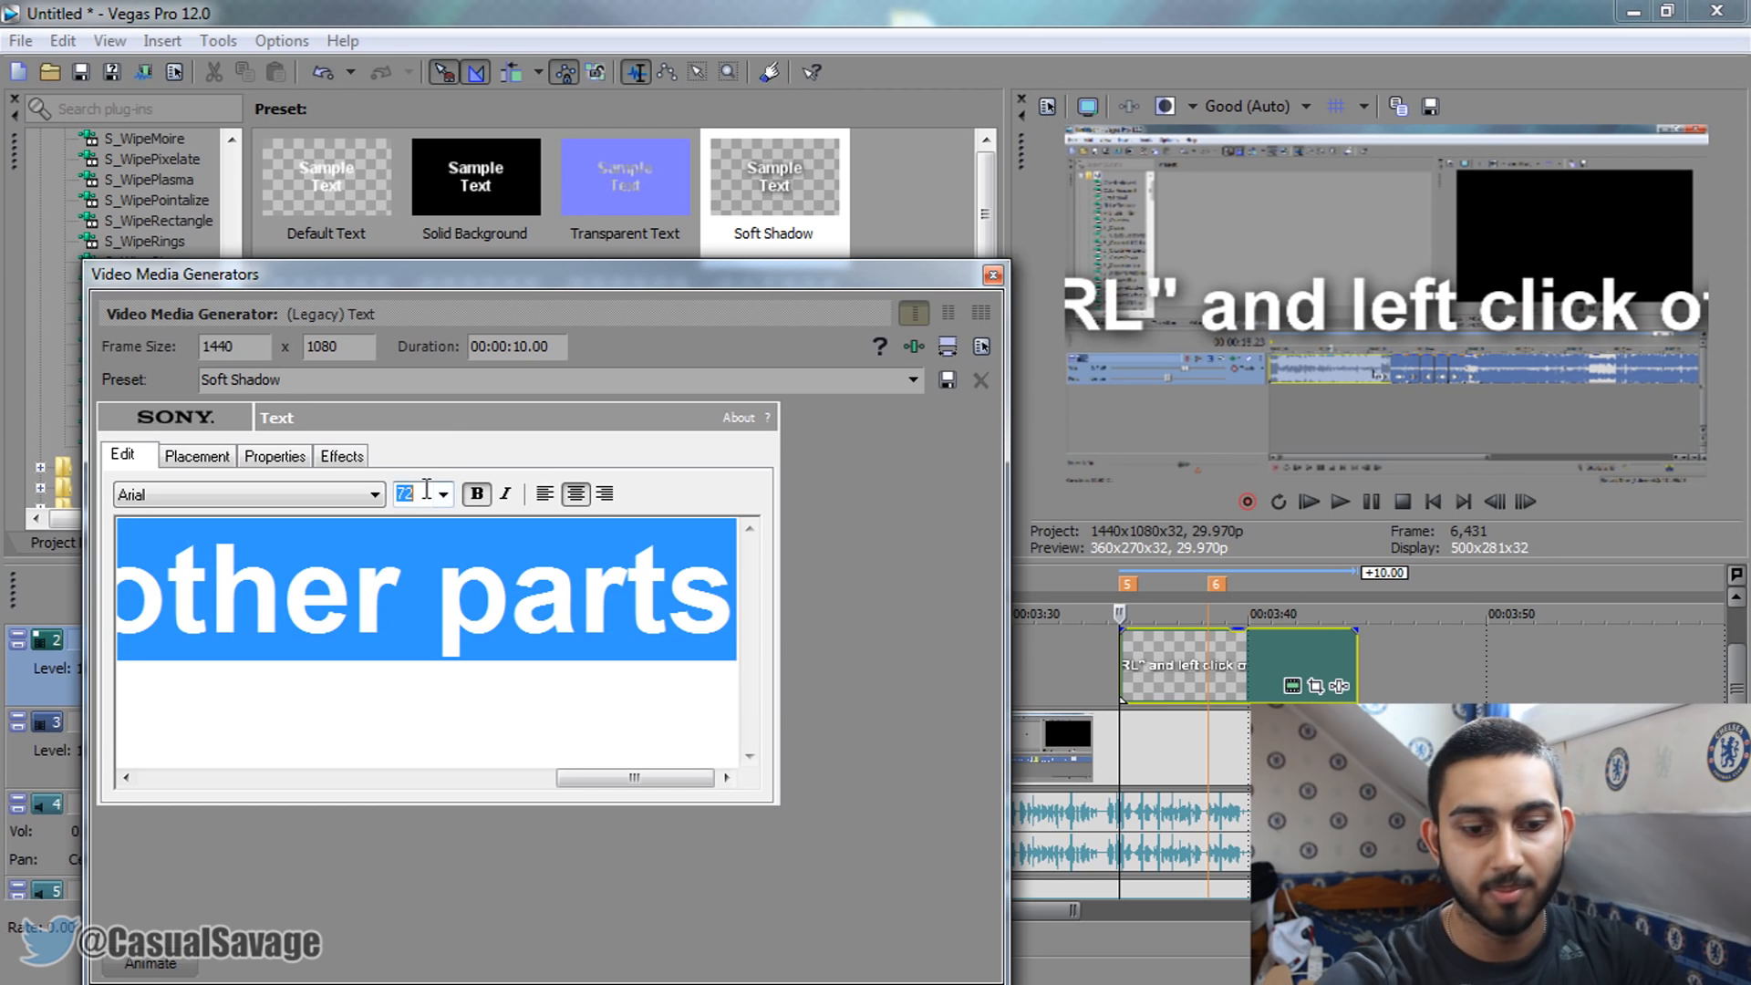
pyautogui.press('Return')
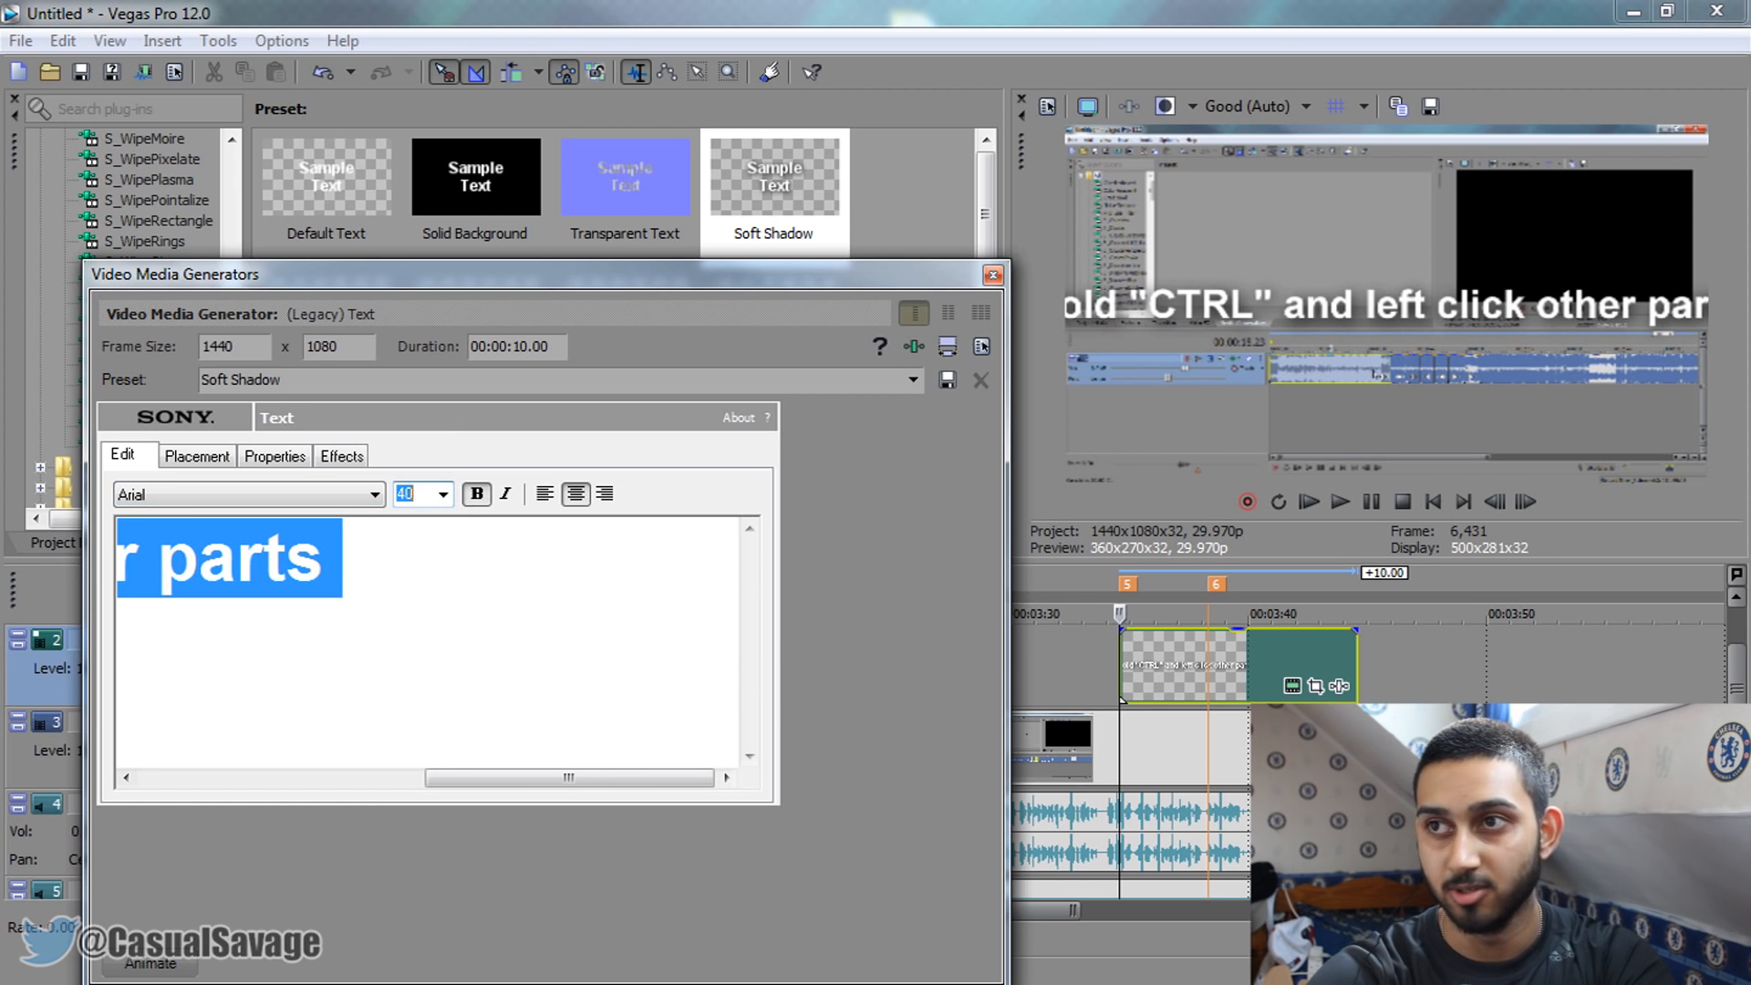
pyautogui.press('Return')
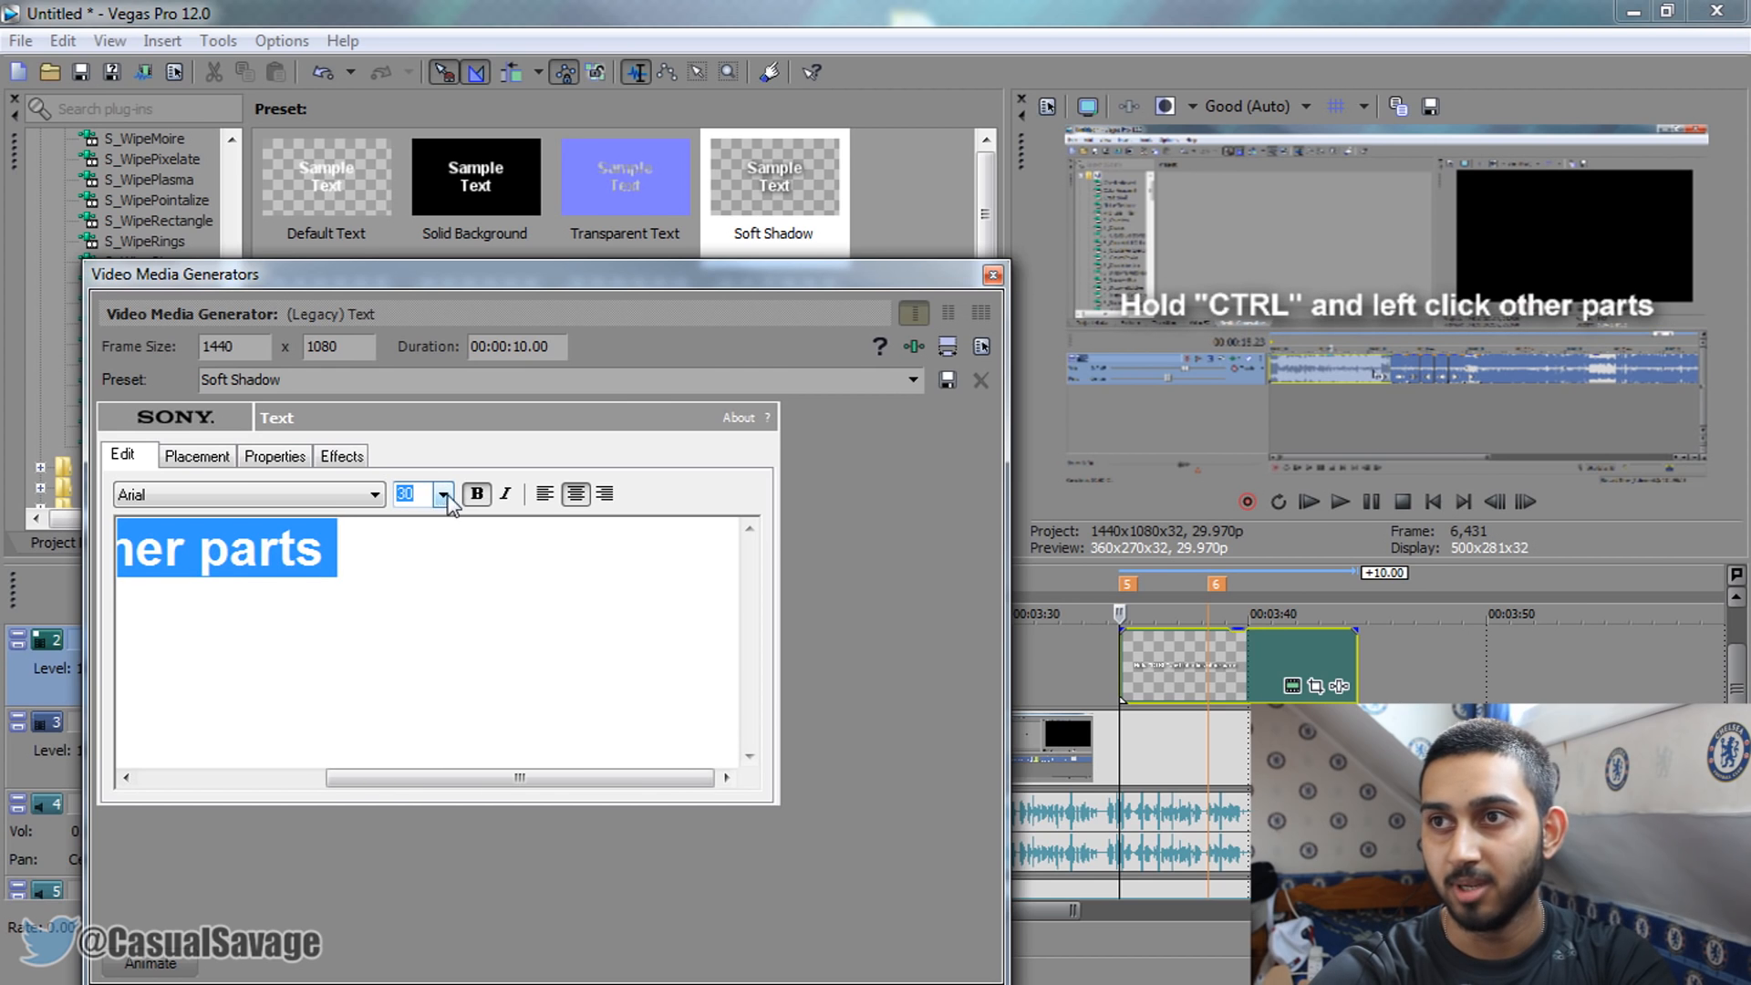
# Give the text a black outline with feather 0.000 and width 0.109, and turn off its shadow
pyautogui.click(343, 463)
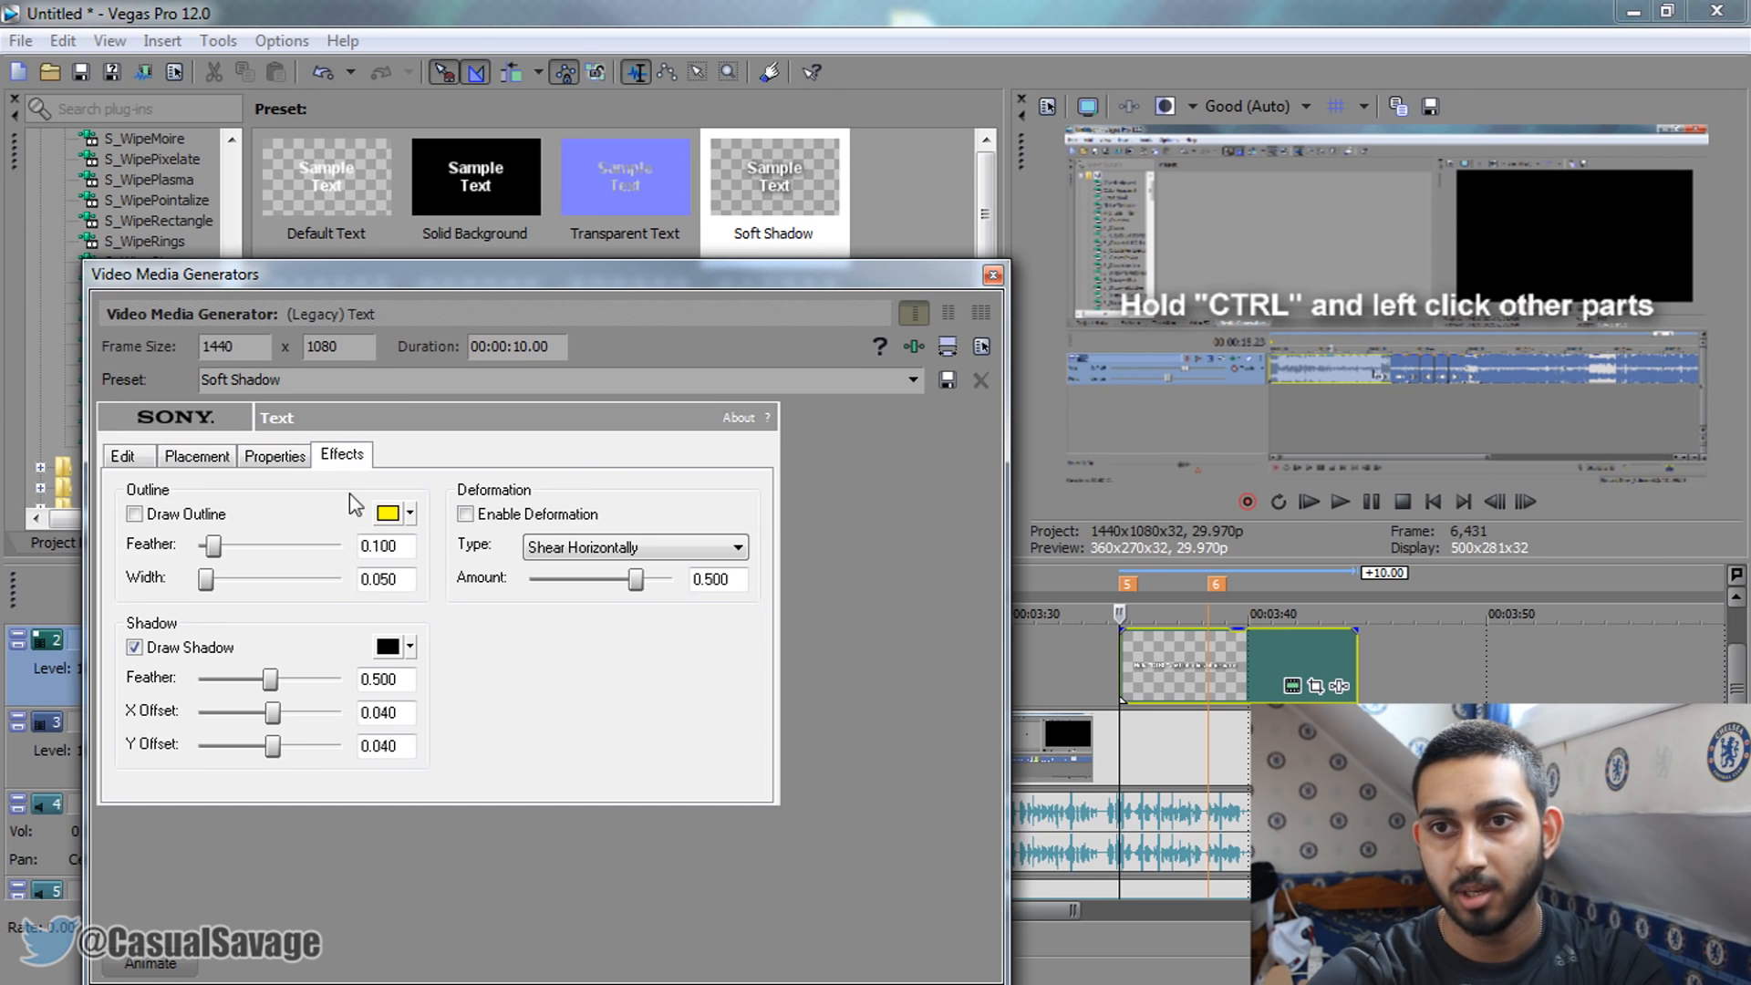
pyautogui.click(134, 515)
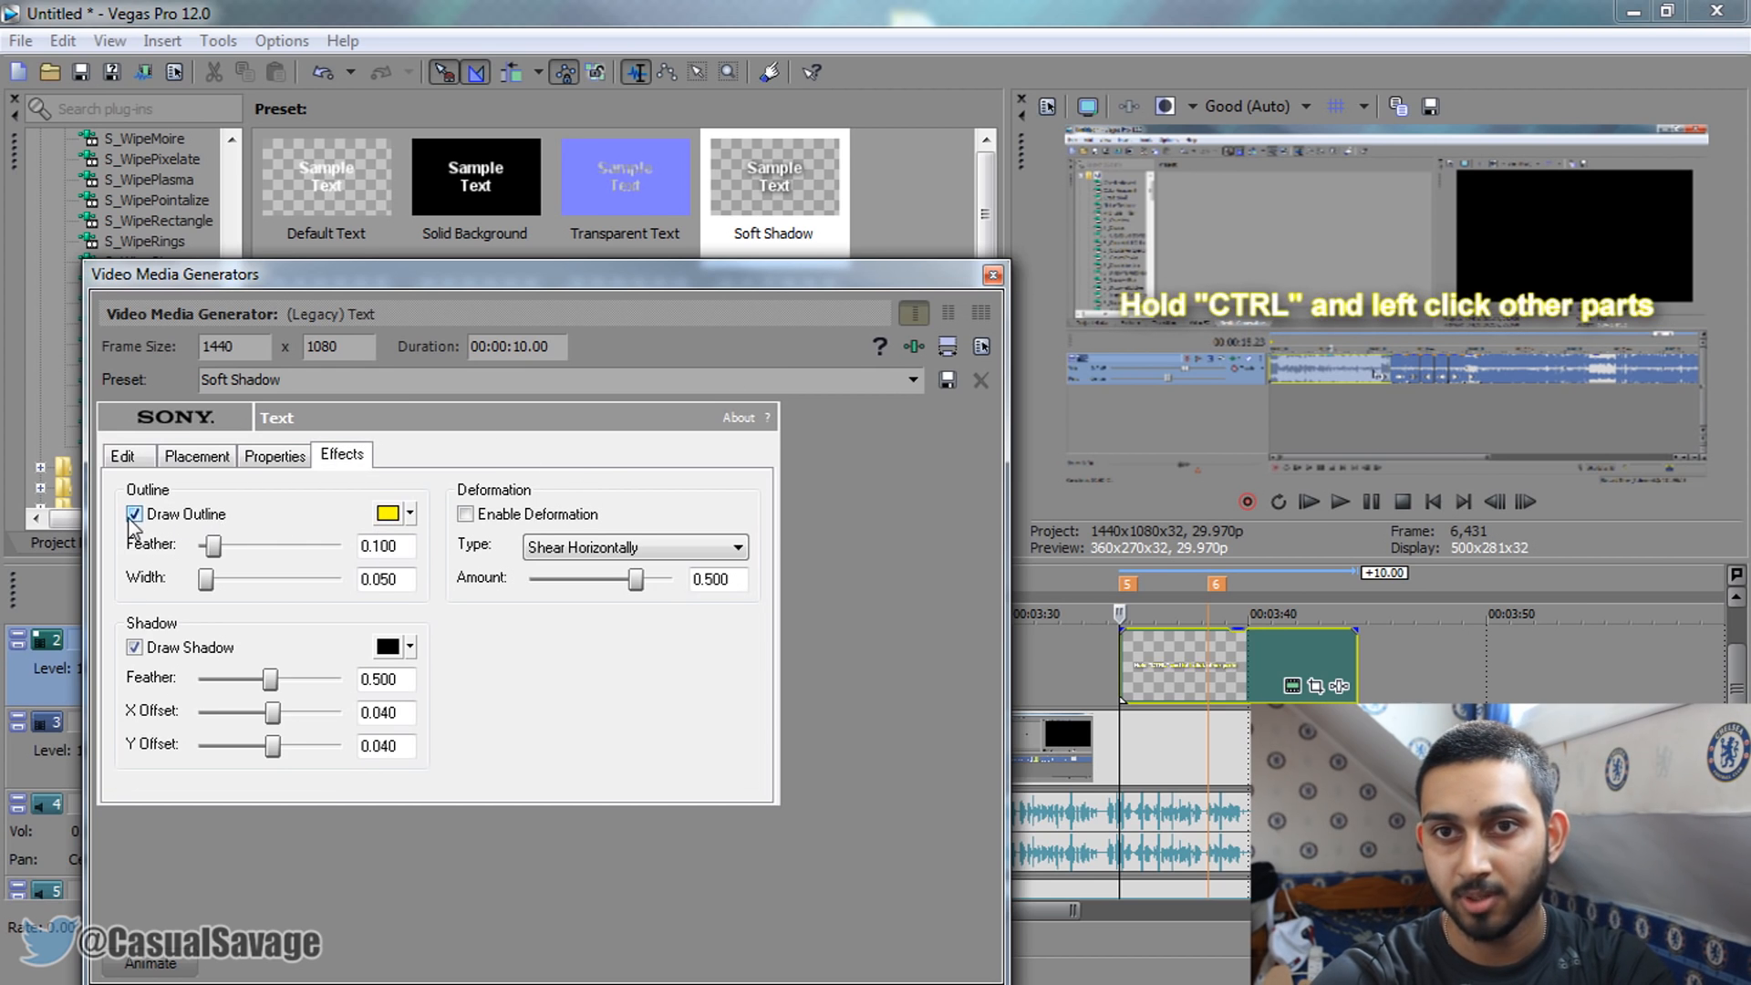
pyautogui.click(389, 514)
pyautogui.click(501, 615)
pyautogui.click(537, 756)
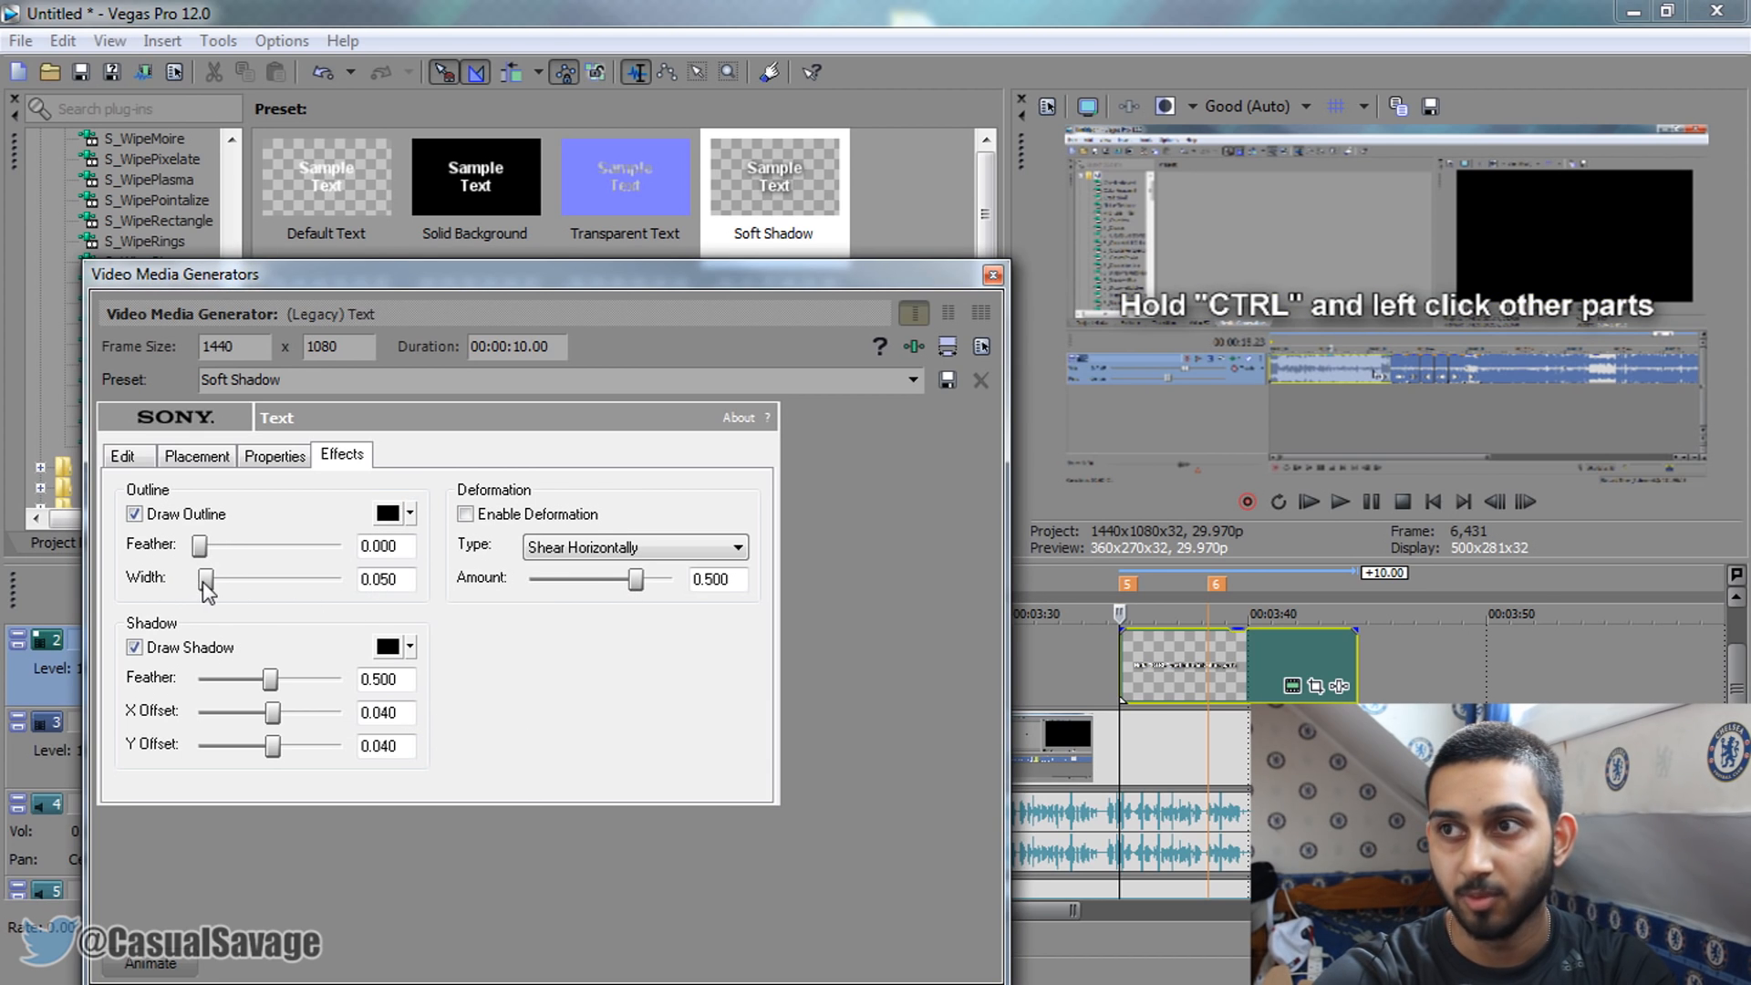
pyautogui.moveTo(215, 591); pyautogui.dragTo(216, 591)
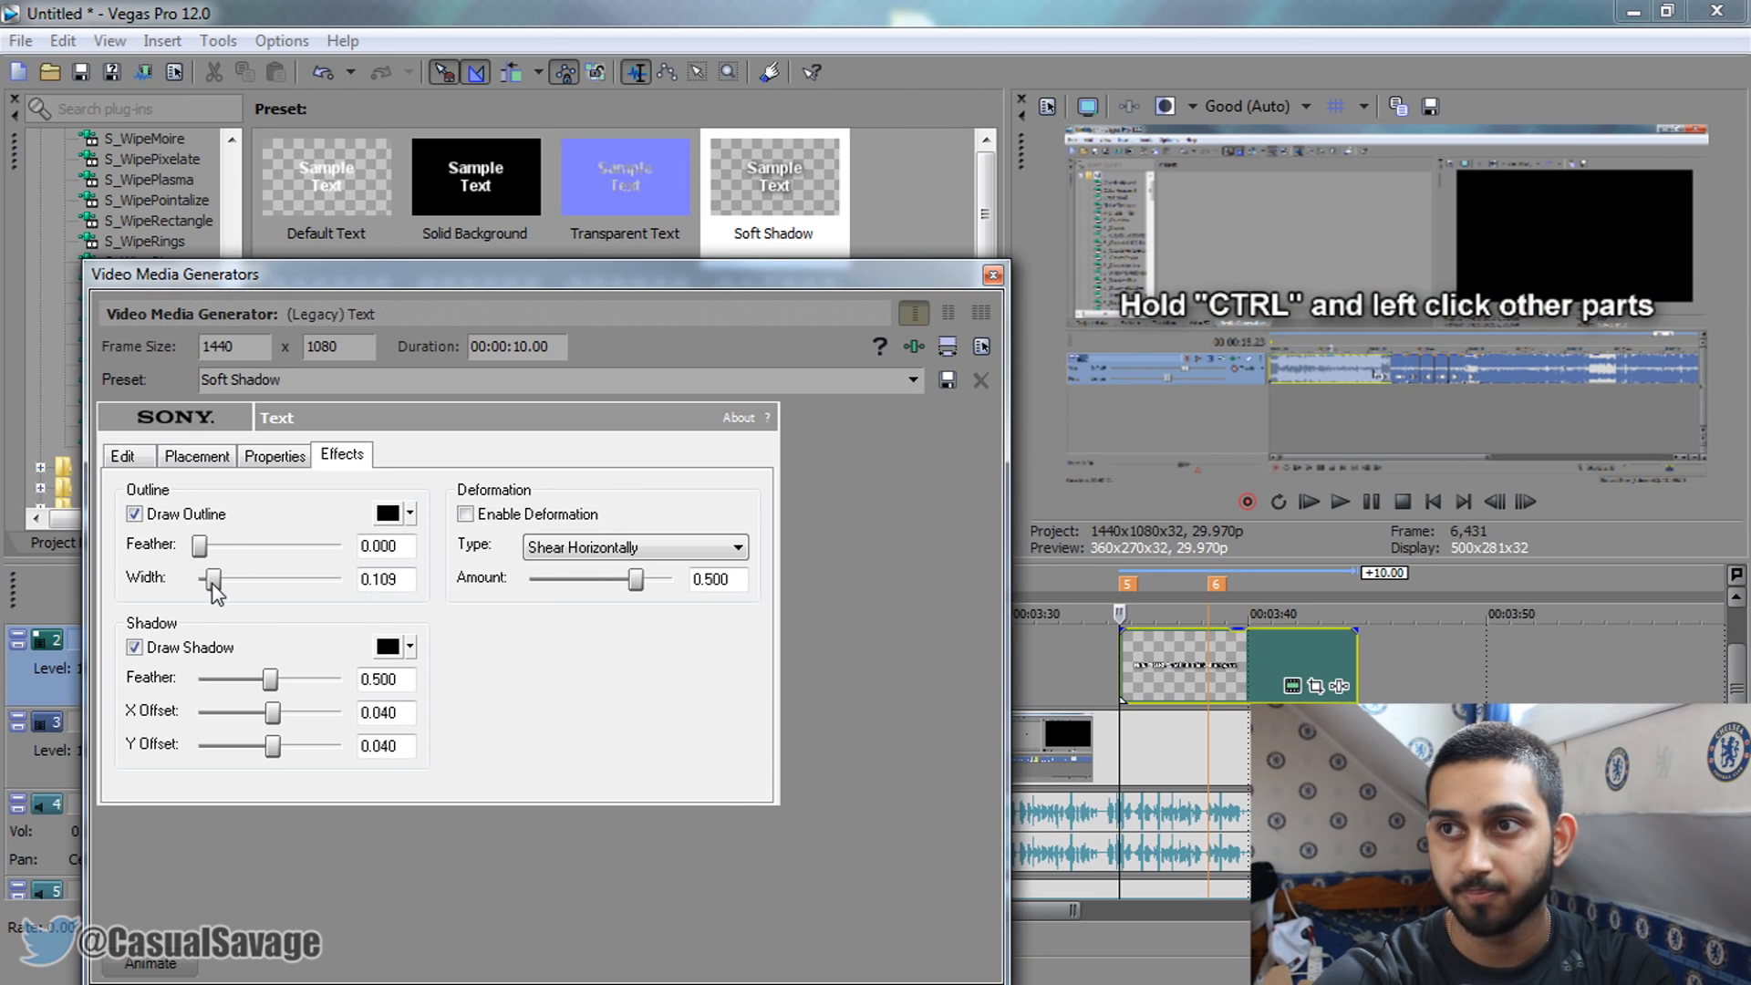
pyautogui.click(135, 649)
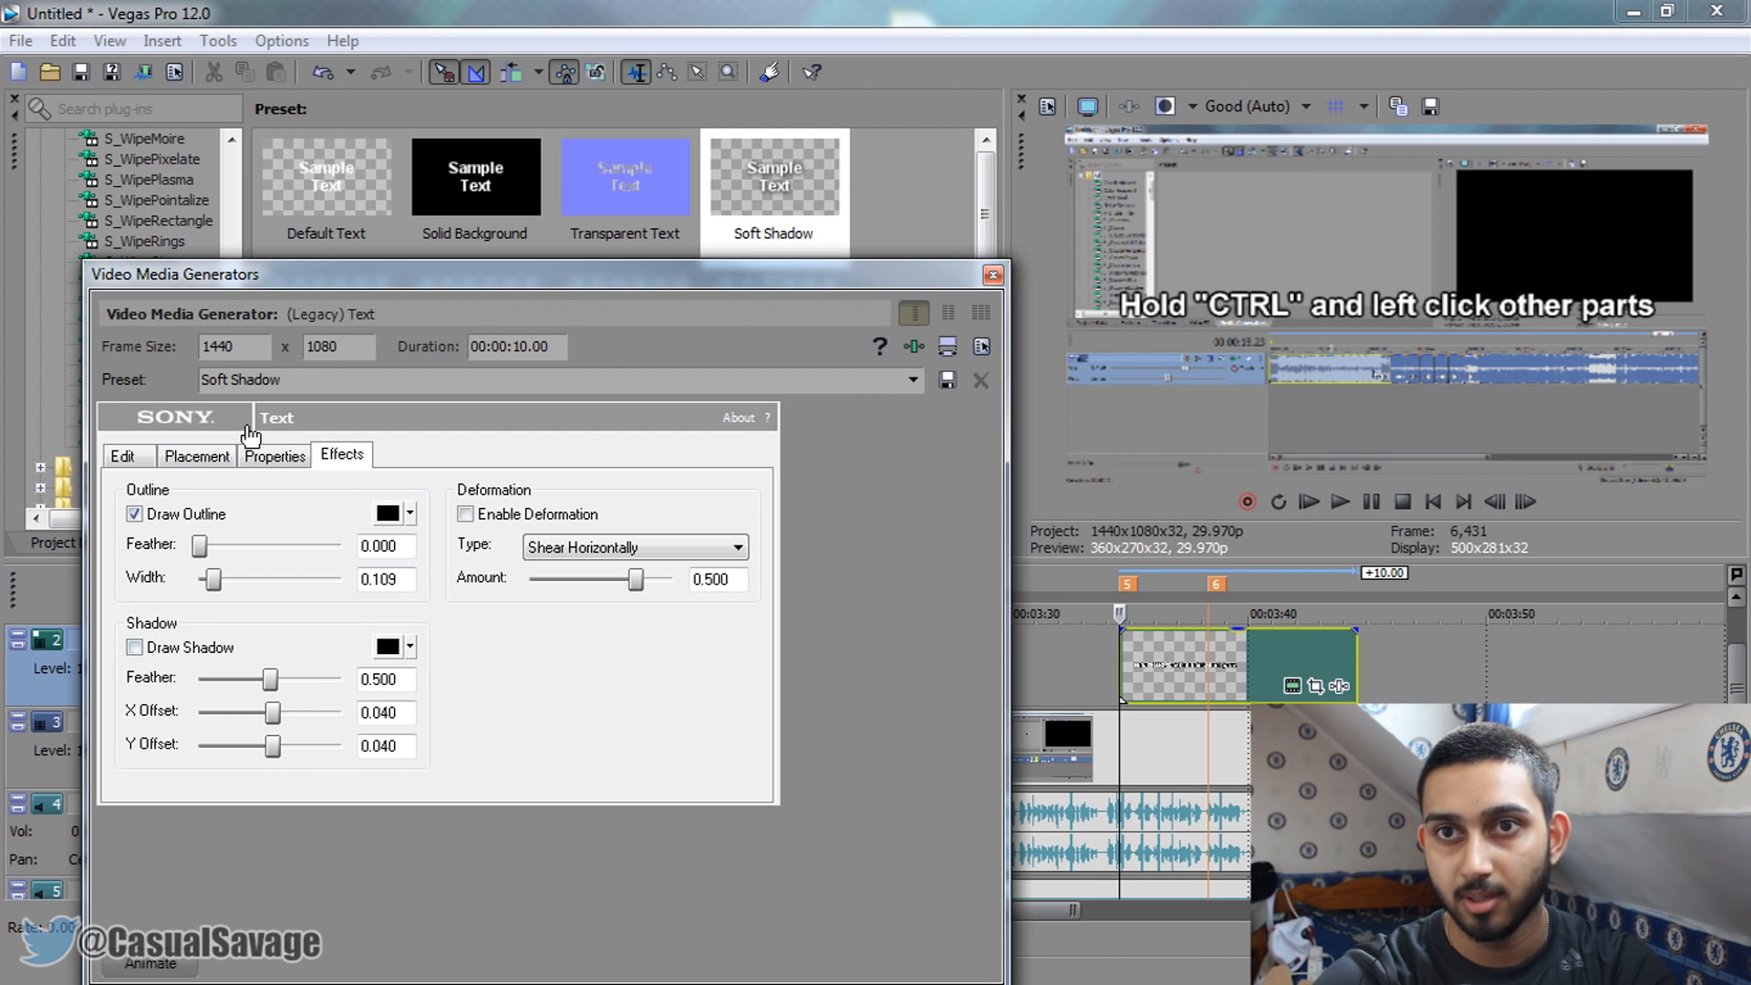
# Set the text color to cyan (R 0, G 228, B 224) and close the generator settings
pyautogui.click(272, 456)
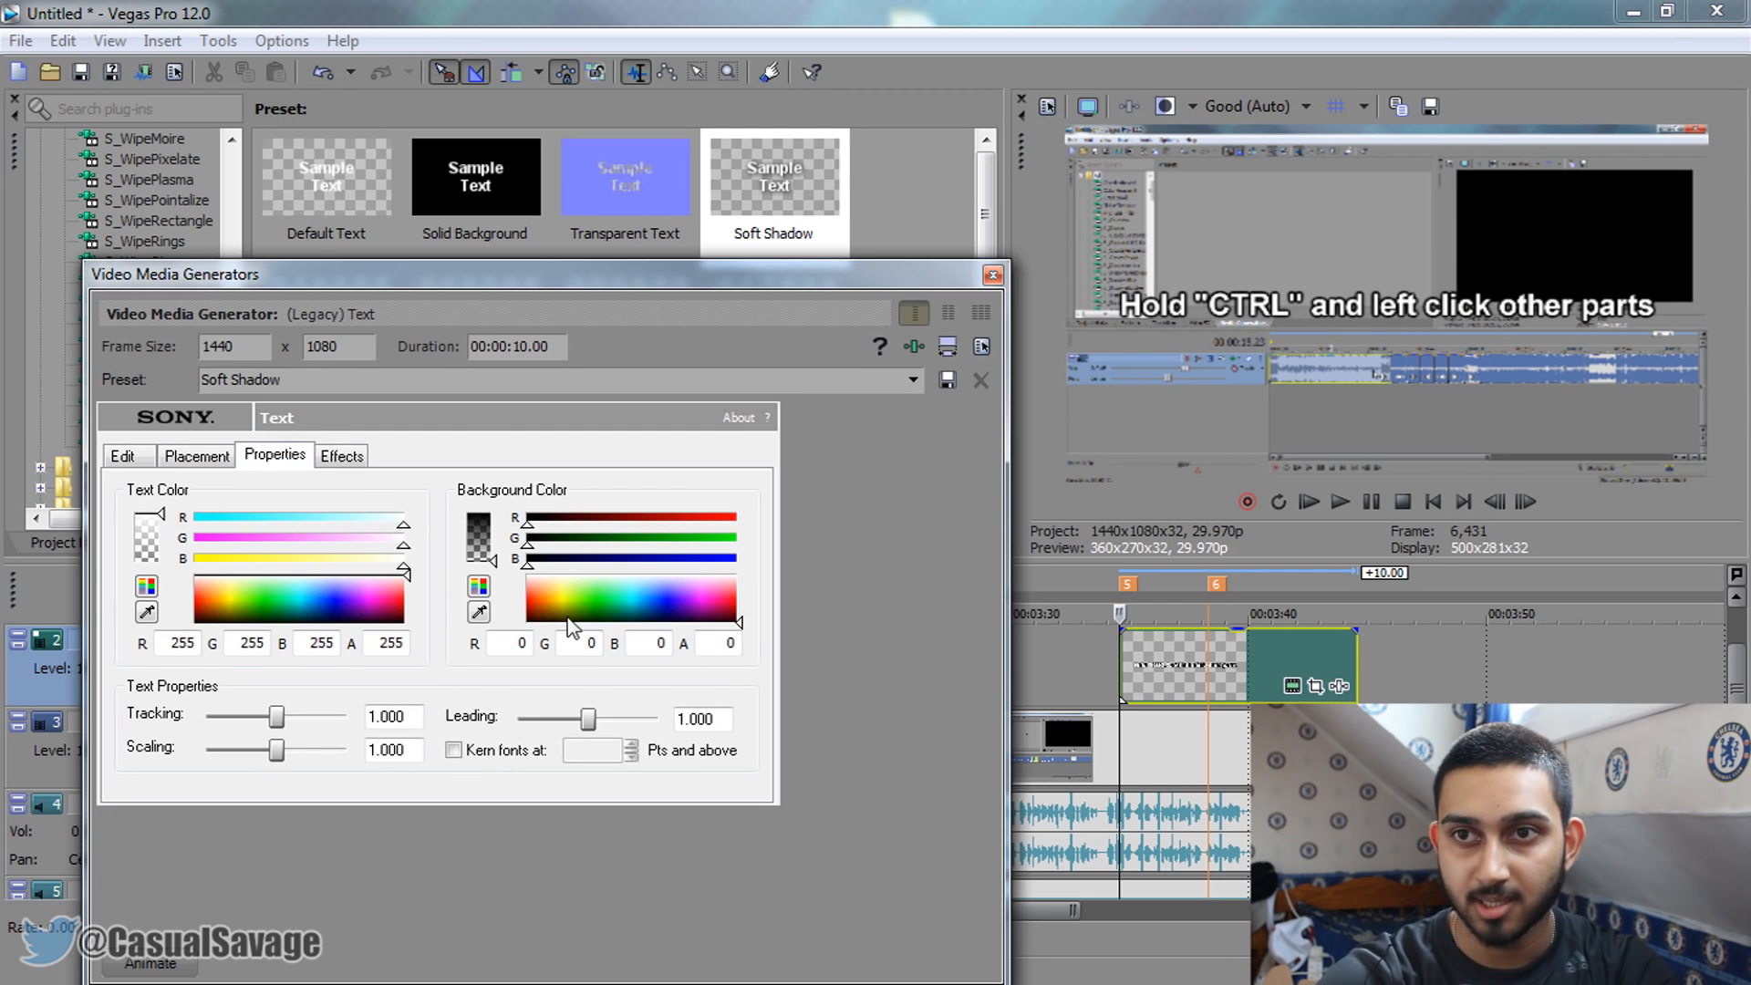
pyautogui.click(298, 602)
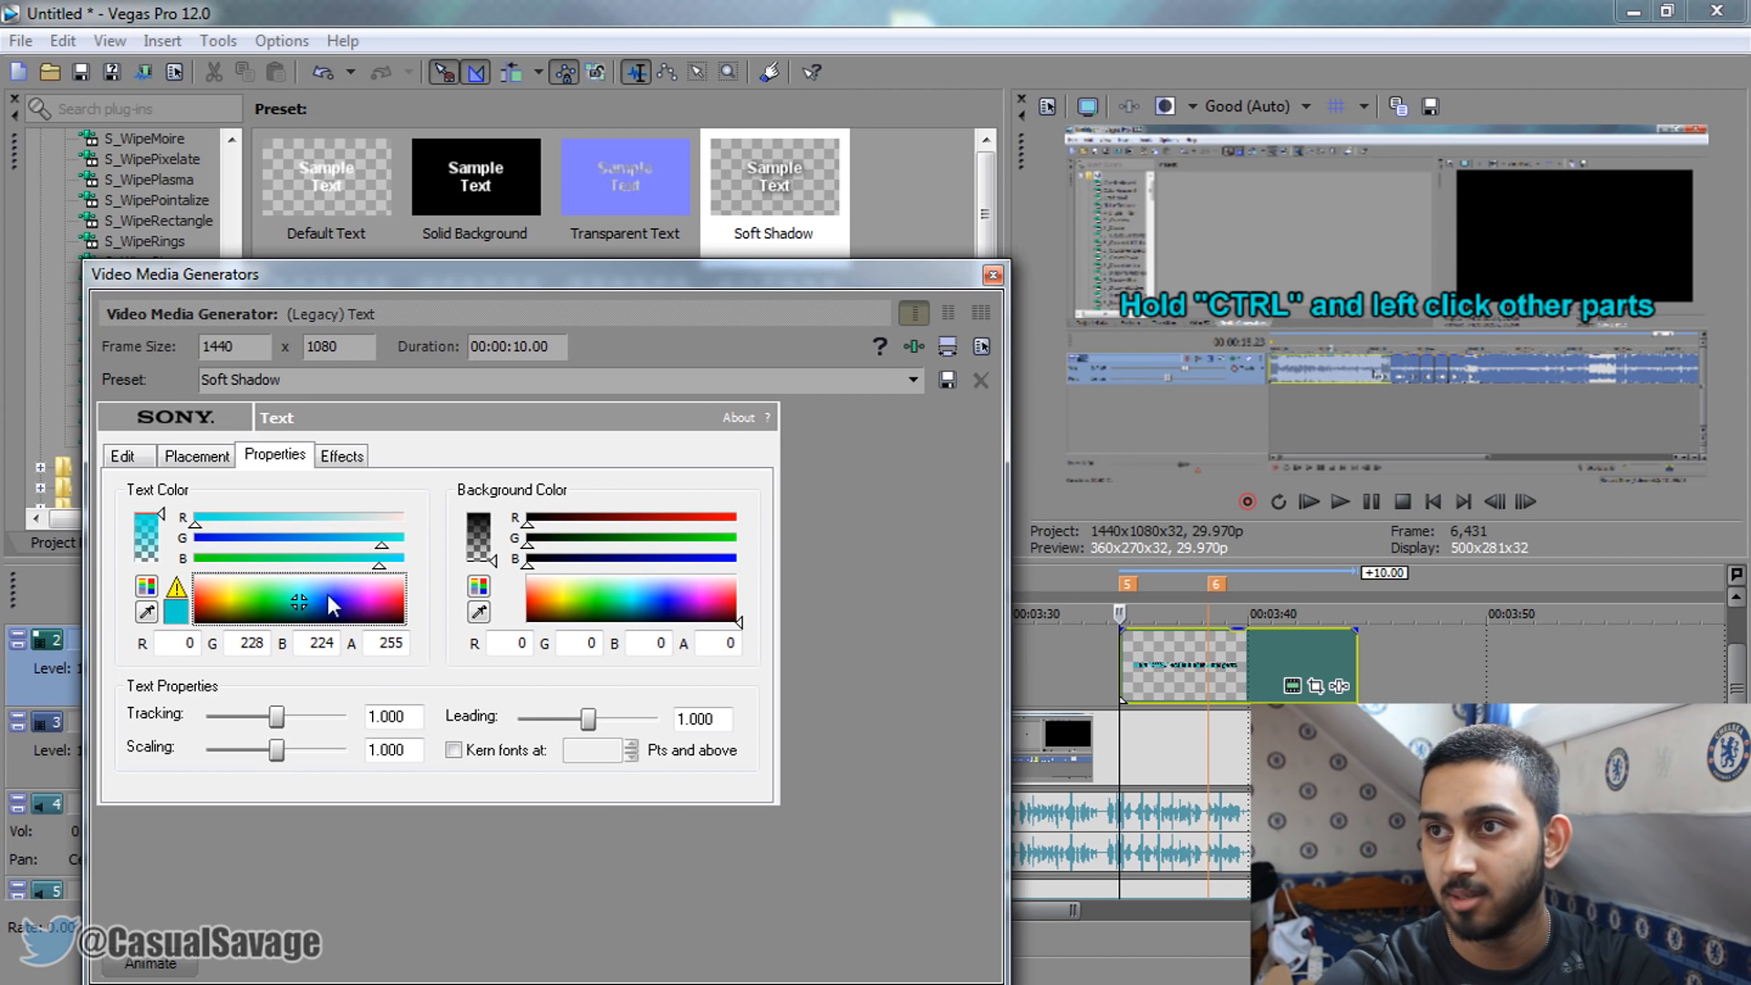
pyautogui.click(992, 276)
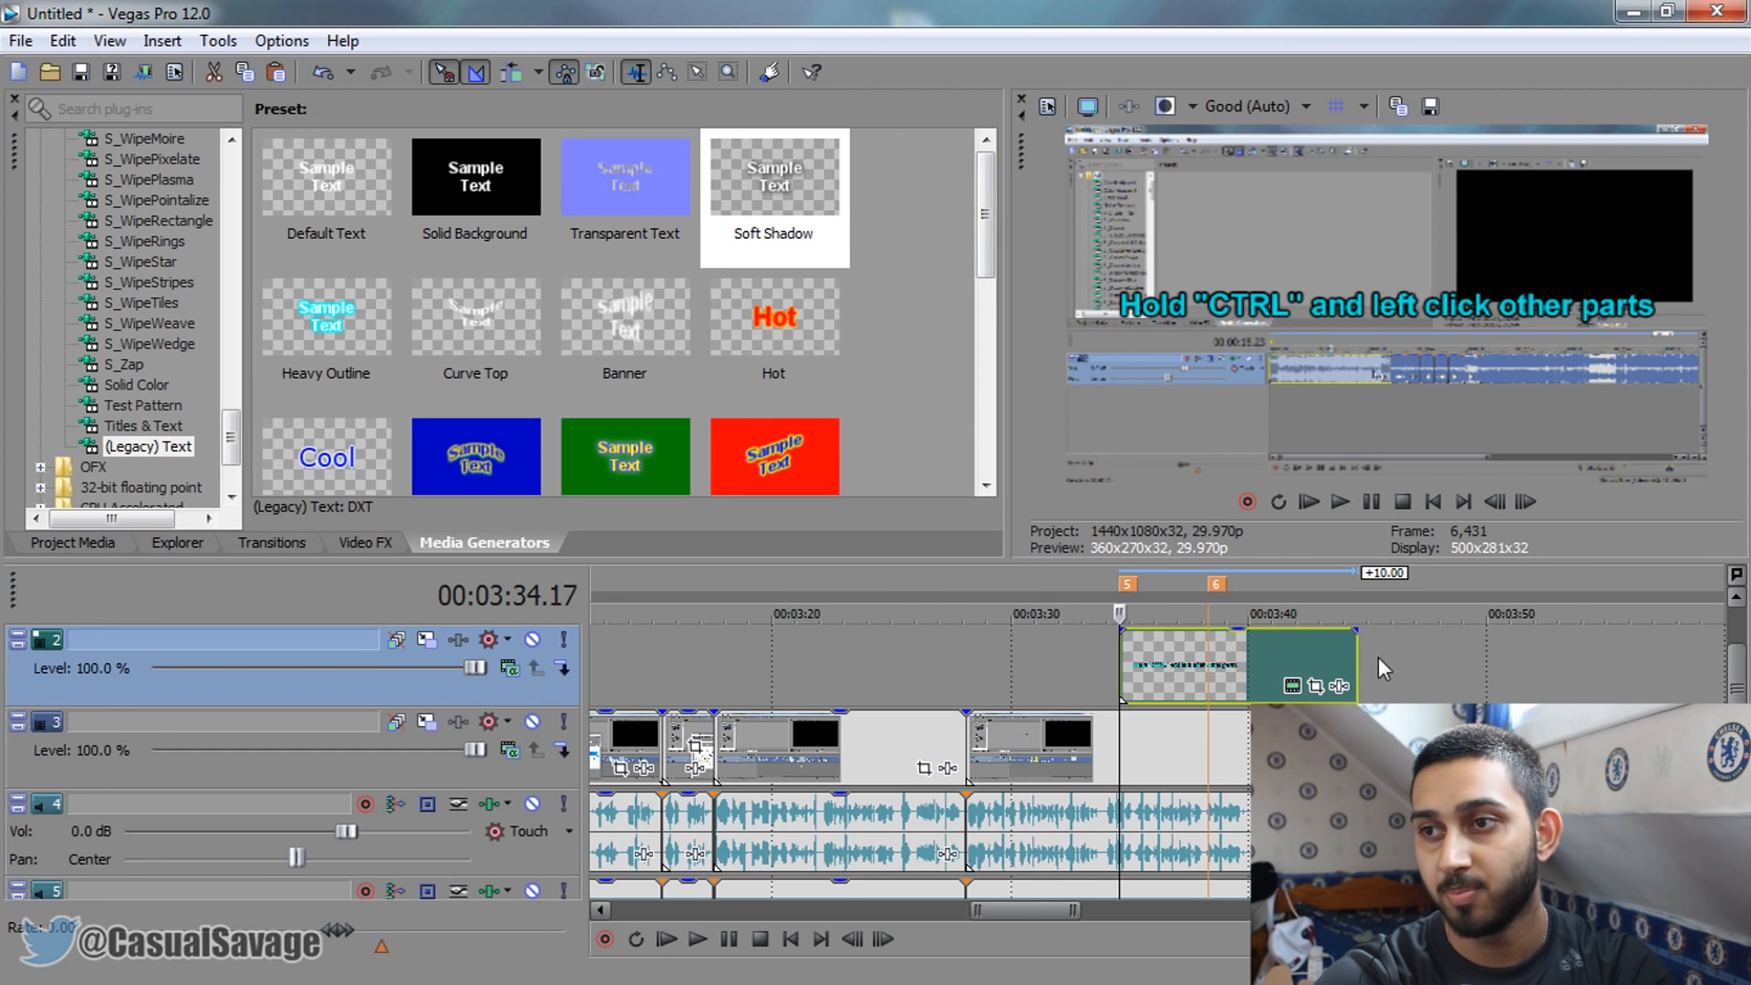
# Trim the text event's end to marker 6 and lower the text in the frame by setting its Pan/Crop Y Center to 146.9
pyautogui.moveTo(1356, 656); pyautogui.dragTo(1174, 694)
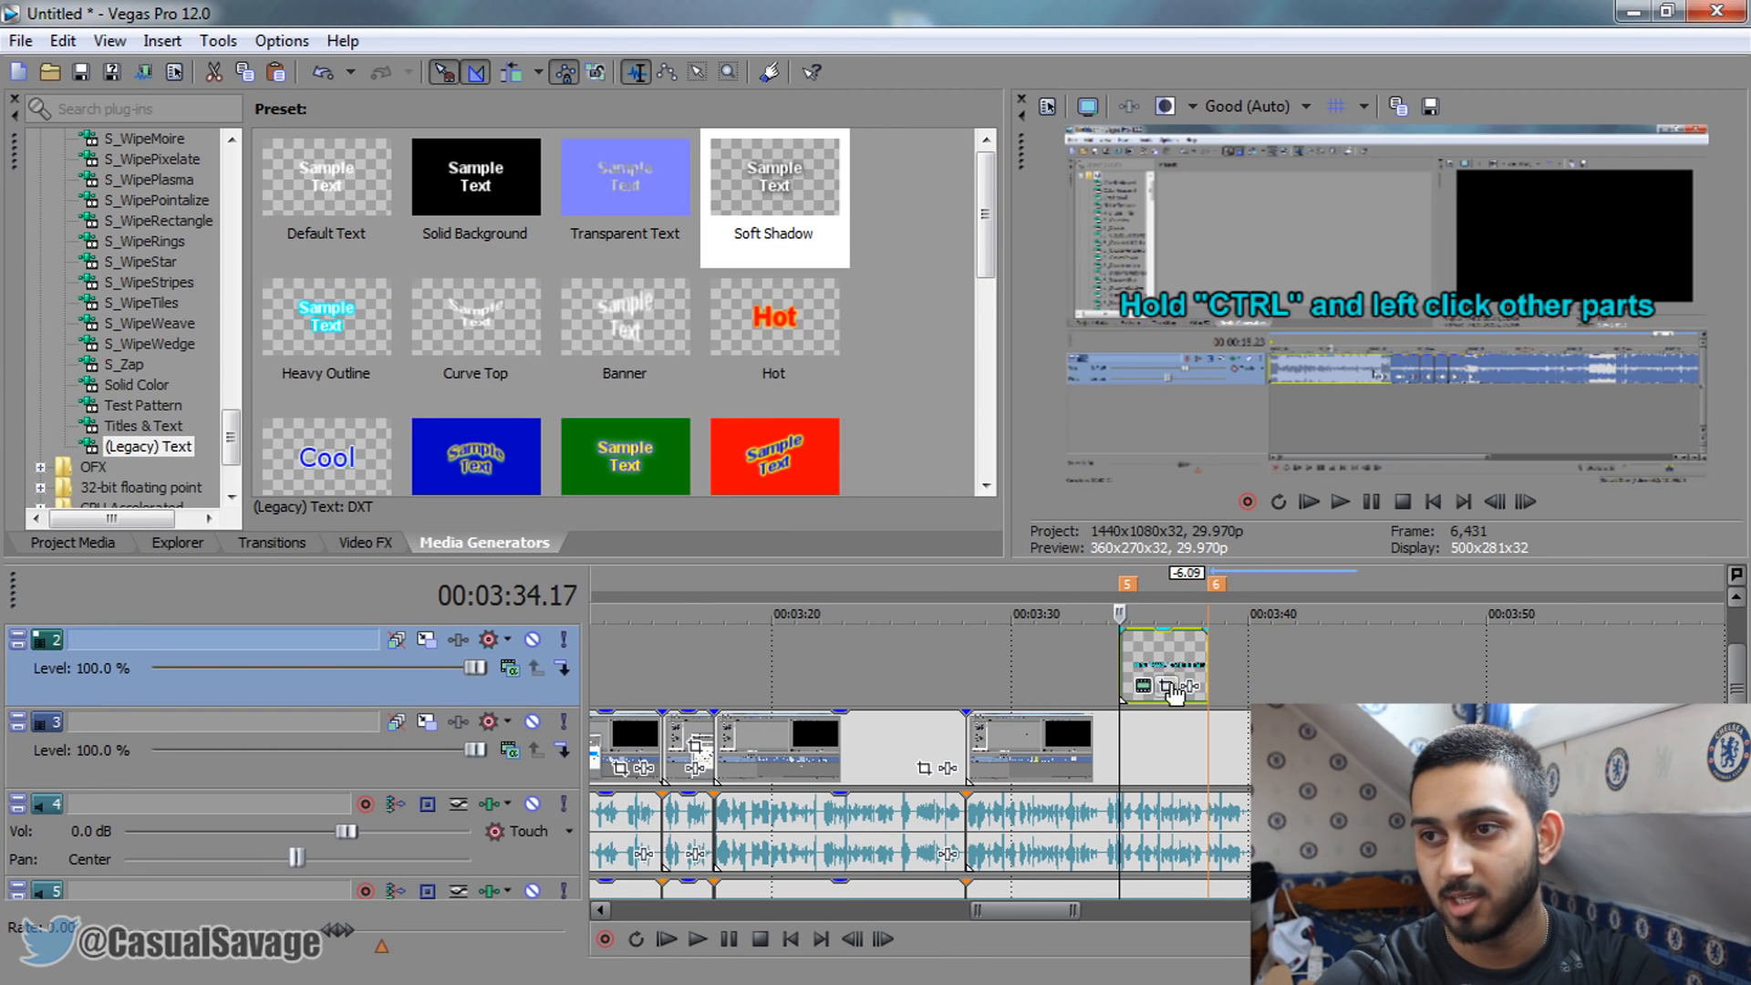
pyautogui.click(1168, 687)
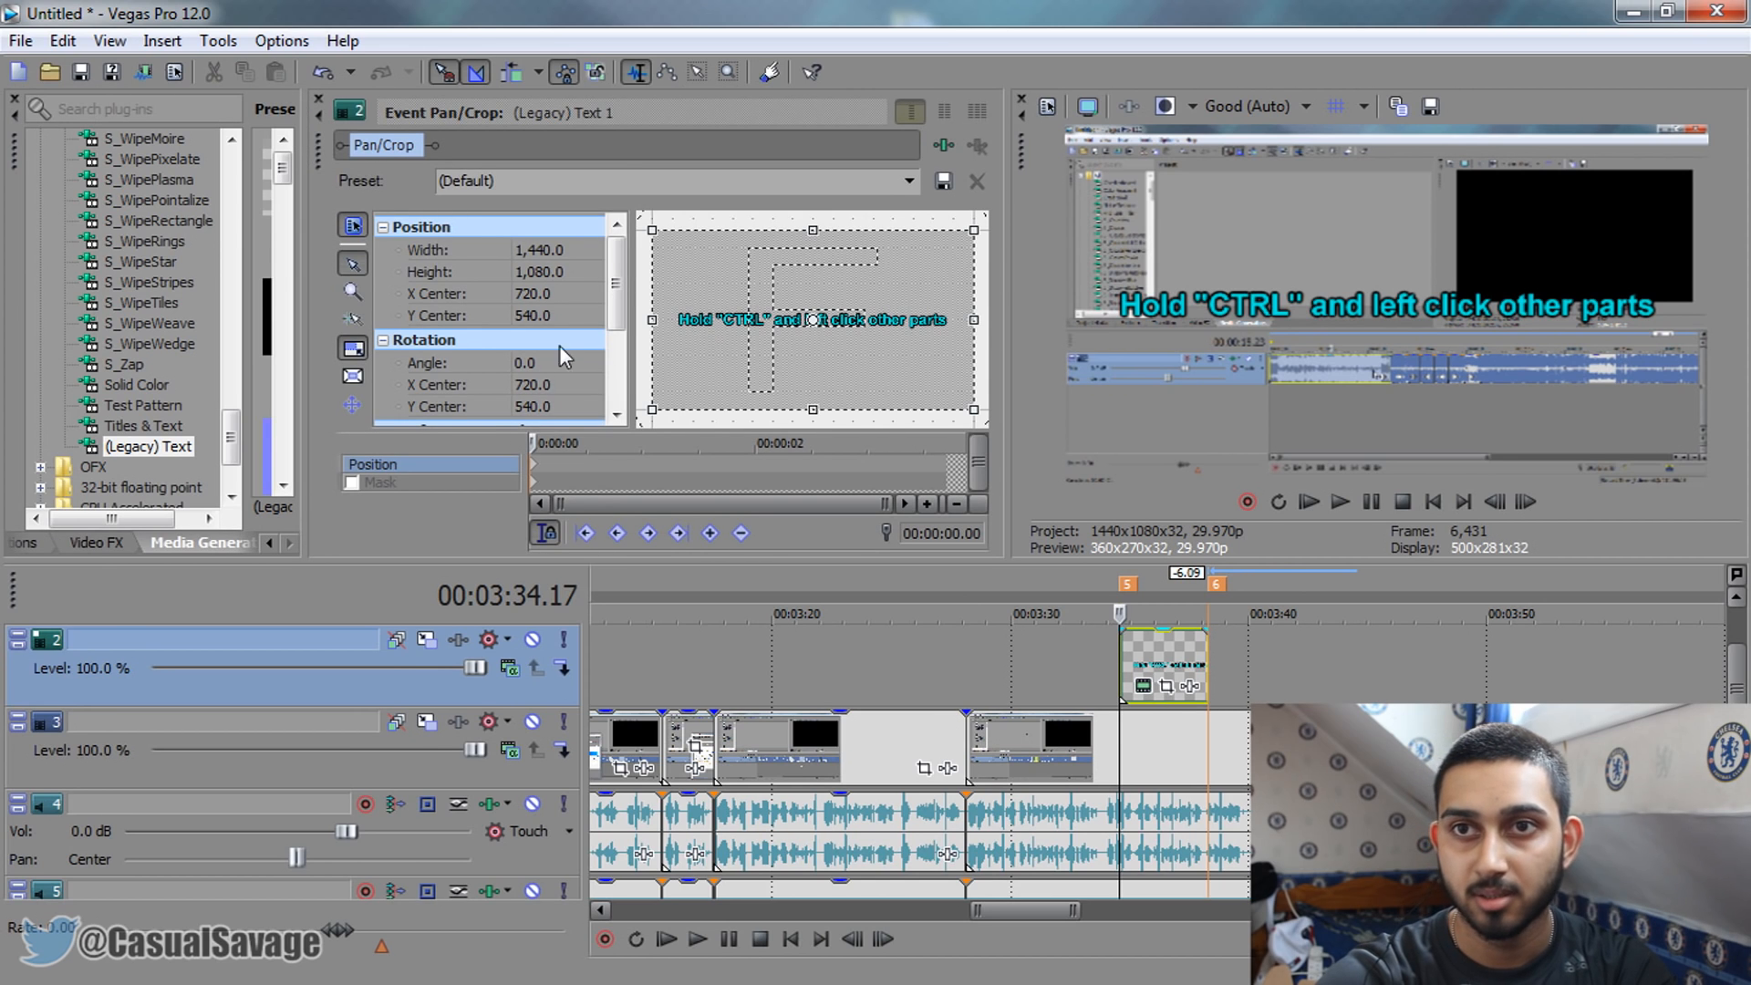
pyautogui.moveTo(674, 374); pyautogui.dragTo(674, 369)
pyautogui.press('Up')
pyautogui.press('Up')
pyautogui.press('Up')
pyautogui.press('Up')
pyautogui.press('Up')
pyautogui.press('Up')
pyautogui.press('Up')
pyautogui.press('Up')
pyautogui.press('Up')
pyautogui.press('Up')
pyautogui.press('Up')
pyautogui.press('Up')
pyautogui.press('Up')
pyautogui.press('Up')
pyautogui.press('Up')
pyautogui.press('Up')
pyautogui.press('Up')
pyautogui.press('Up')
pyautogui.press('Up')
pyautogui.press('Up')
pyautogui.press('Down')
pyautogui.press('Down')
pyautogui.press('Down')
pyautogui.press('Down')
pyautogui.press('Down')
pyautogui.press('Down')
pyautogui.press('Up')
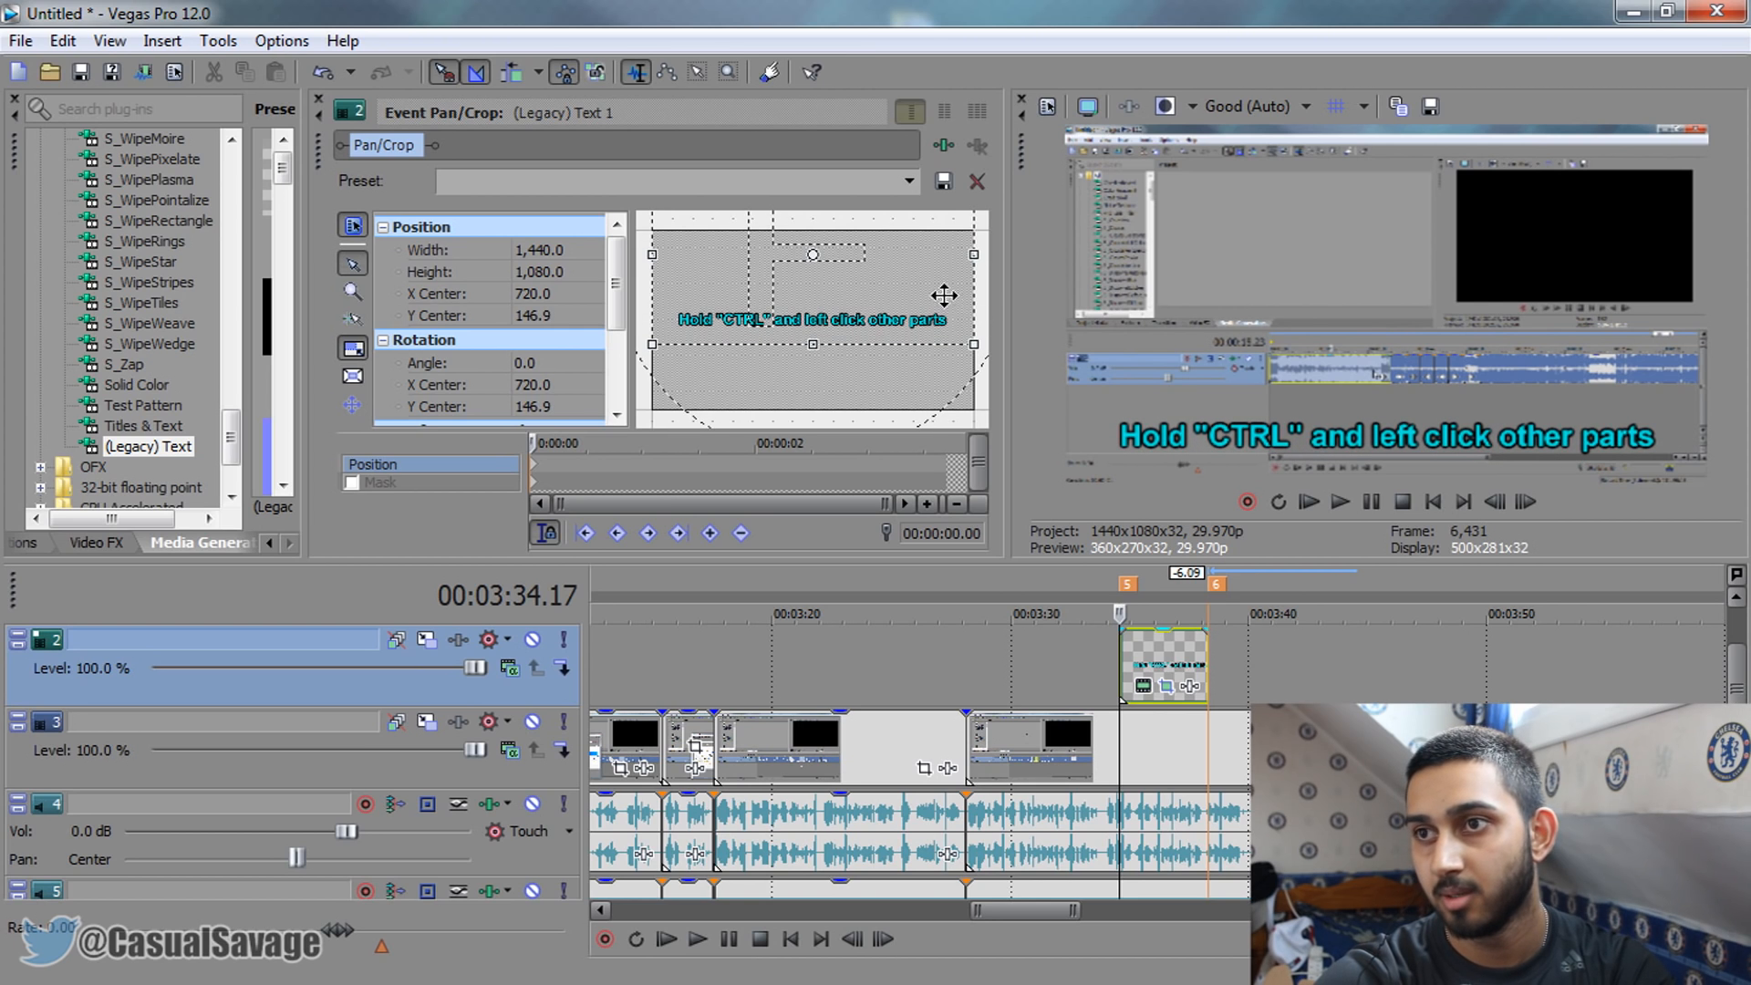
pyautogui.click(319, 98)
# Add a fade-in and a fade-out of about half a second each to the text event and play it back from 00:03:33.00
pyautogui.click(1082, 664)
pyautogui.scroll(4, 1085, 664)
pyautogui.moveTo(1256, 627); pyautogui.dragTo(1293, 628)
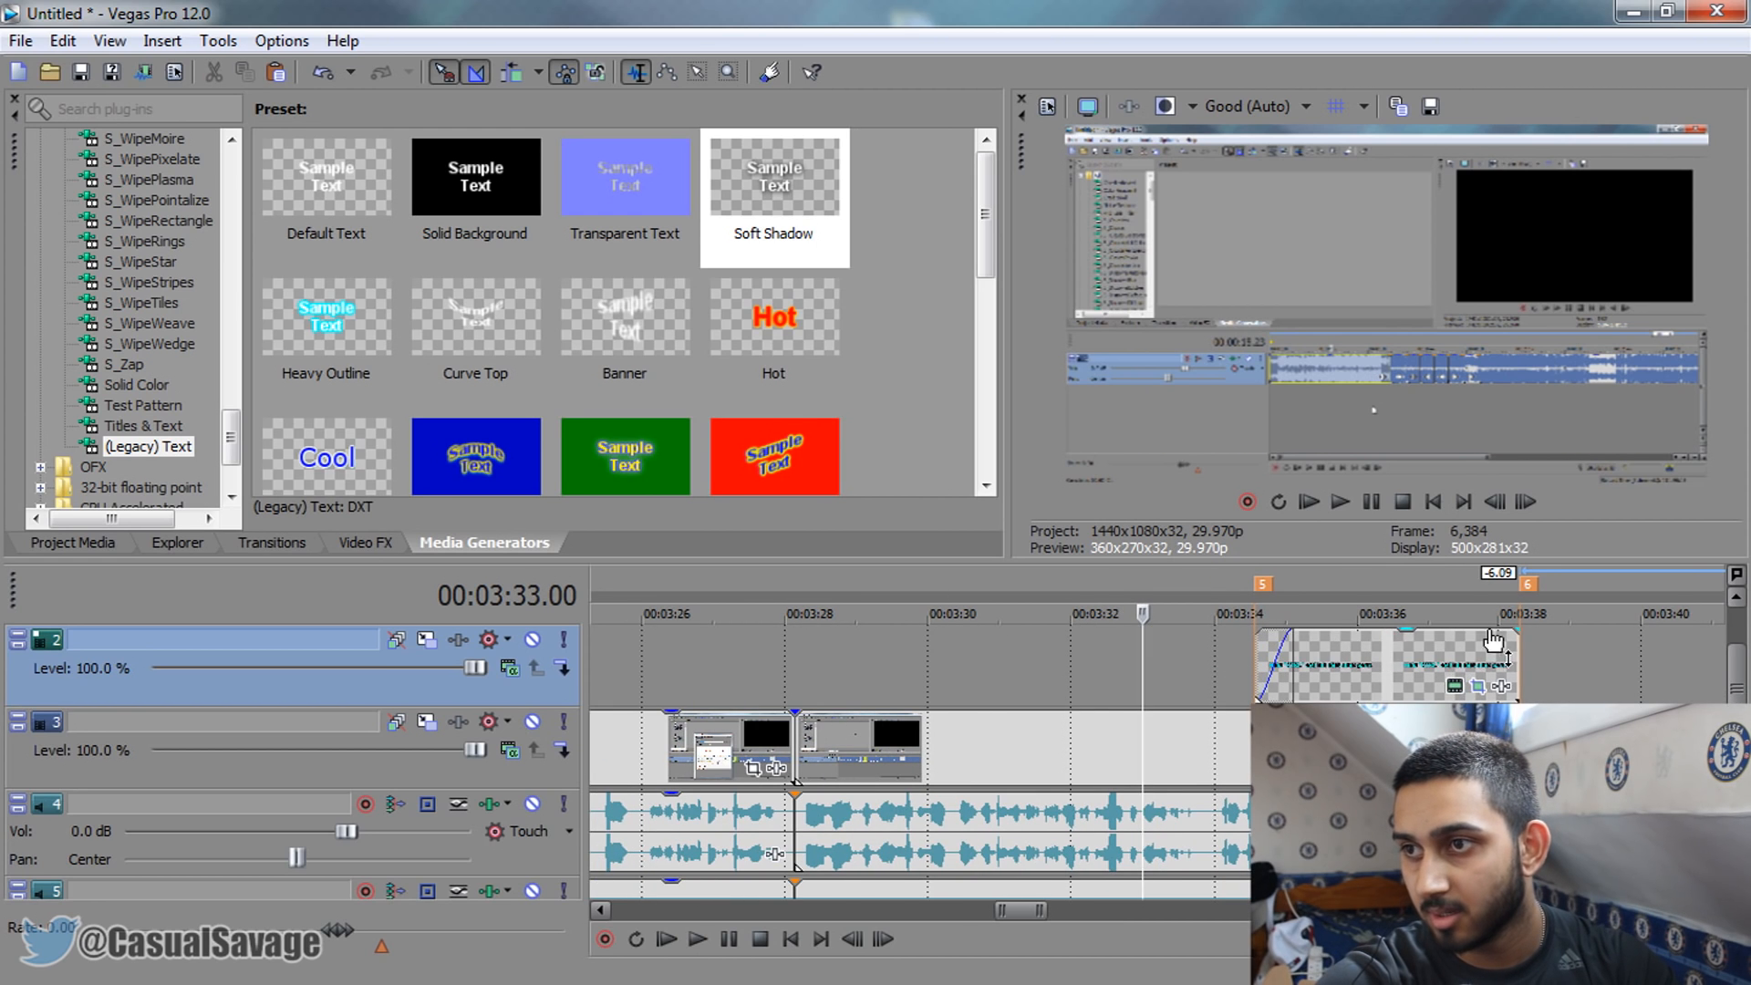
pyautogui.moveTo(1517, 629); pyautogui.dragTo(1478, 630)
pyautogui.scroll(-3, 1599, 703)
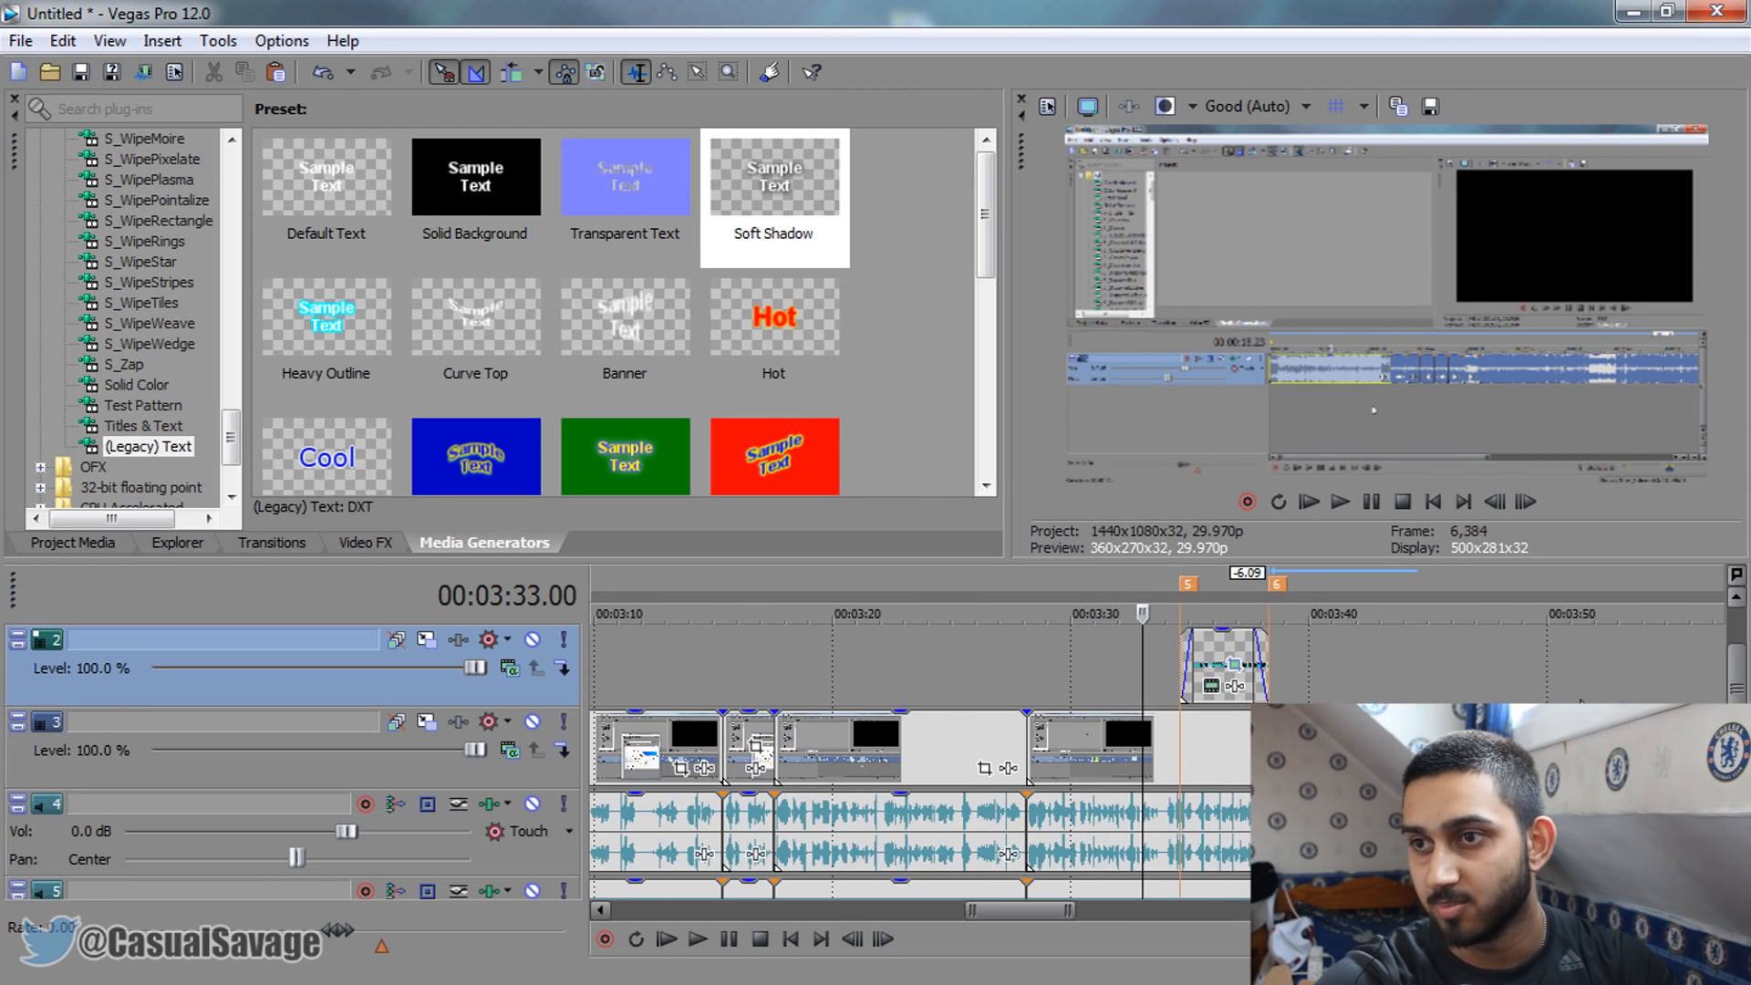
pyautogui.press('space')
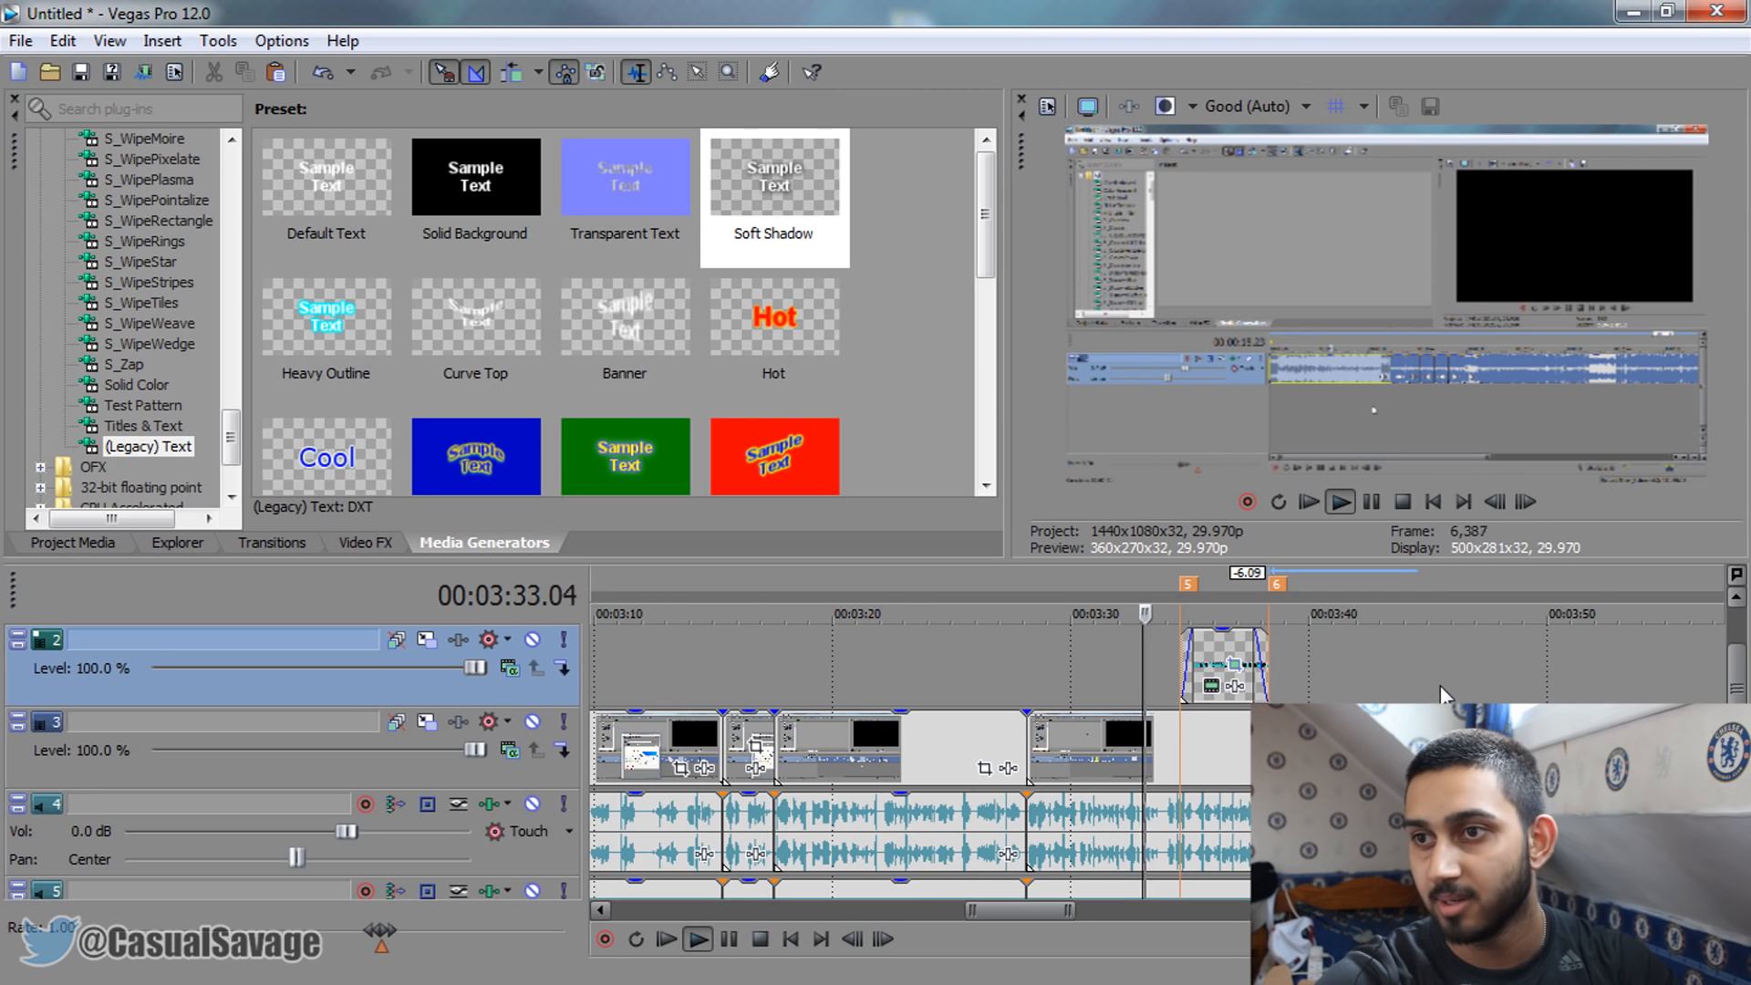
pyautogui.click(1375, 507)
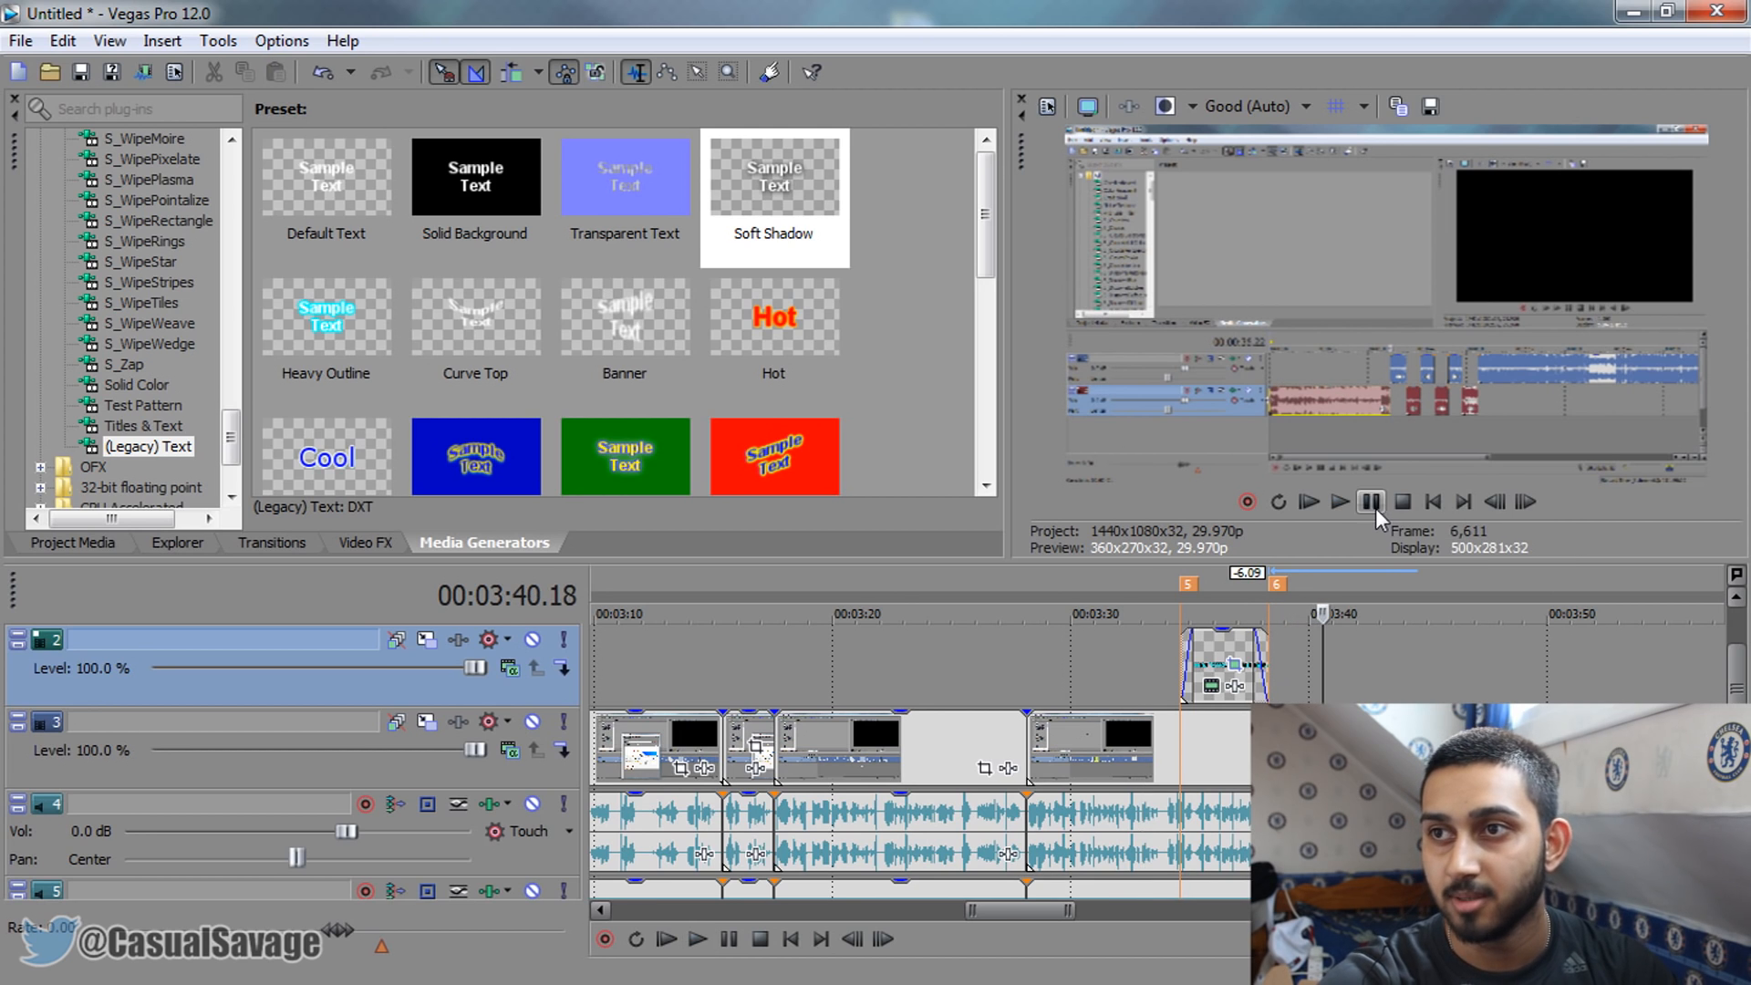
# Split the screen recording and its audio at 00:03:40.07, just after the text event
pyautogui.scroll(1, 1349, 611)
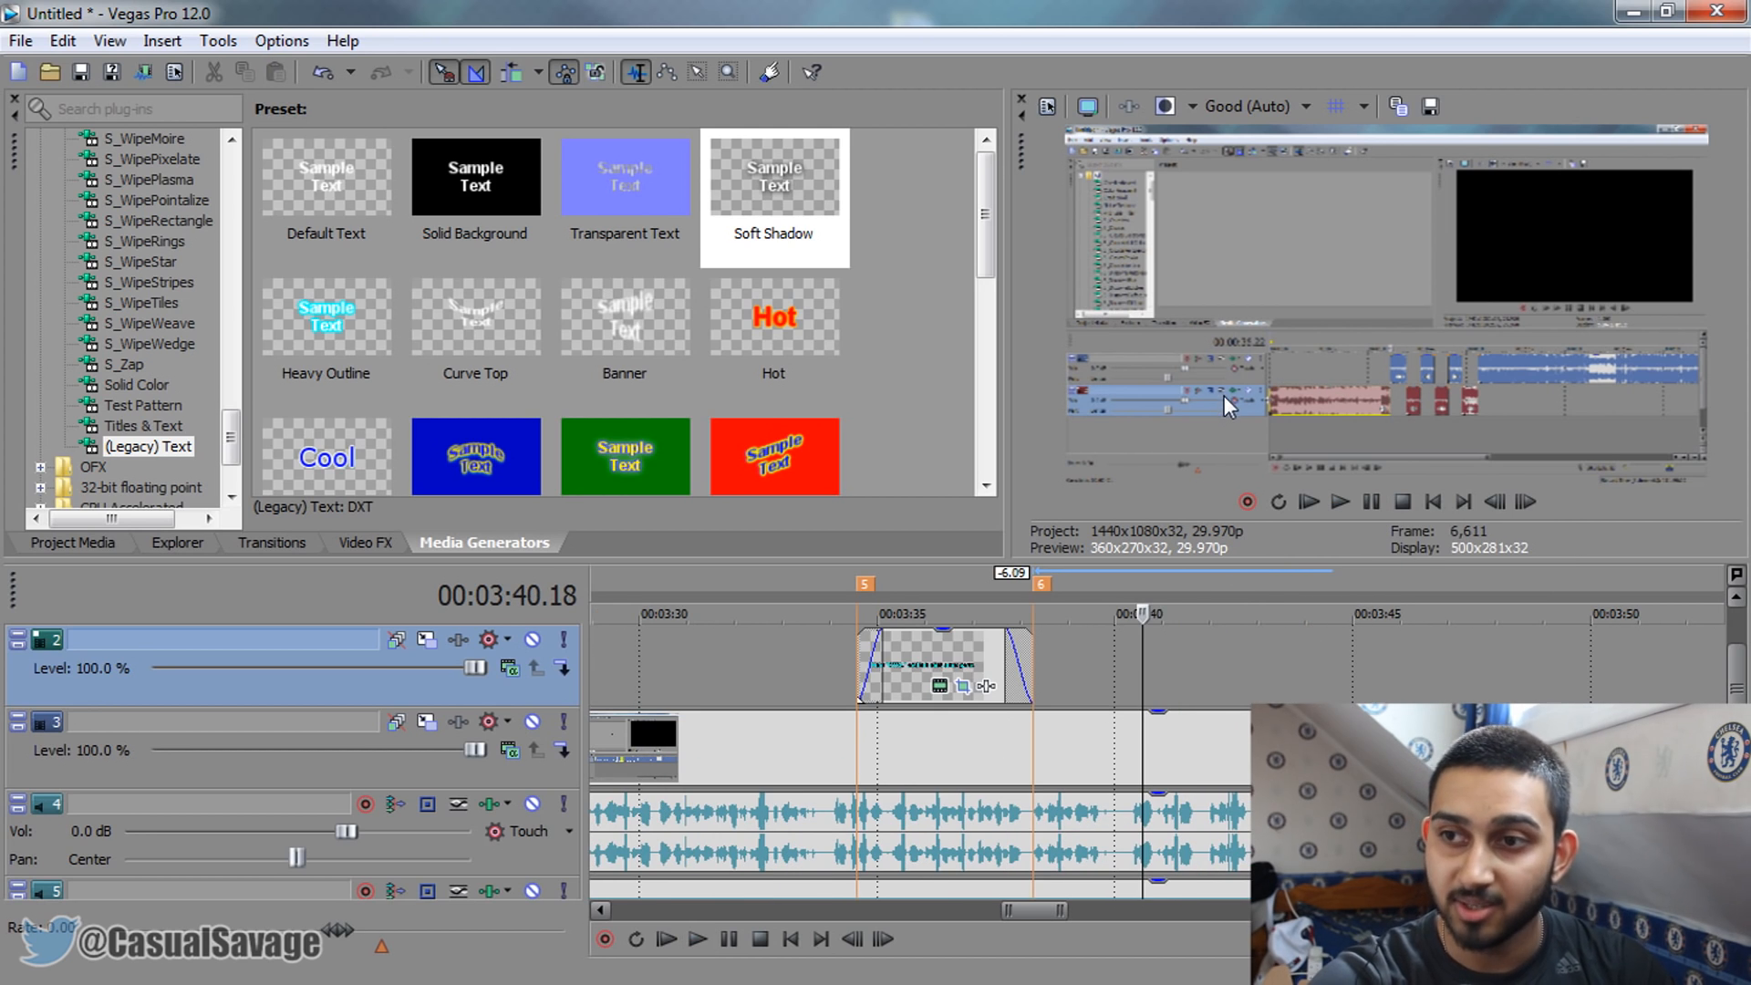
pyautogui.click(1126, 747)
pyautogui.press('s')
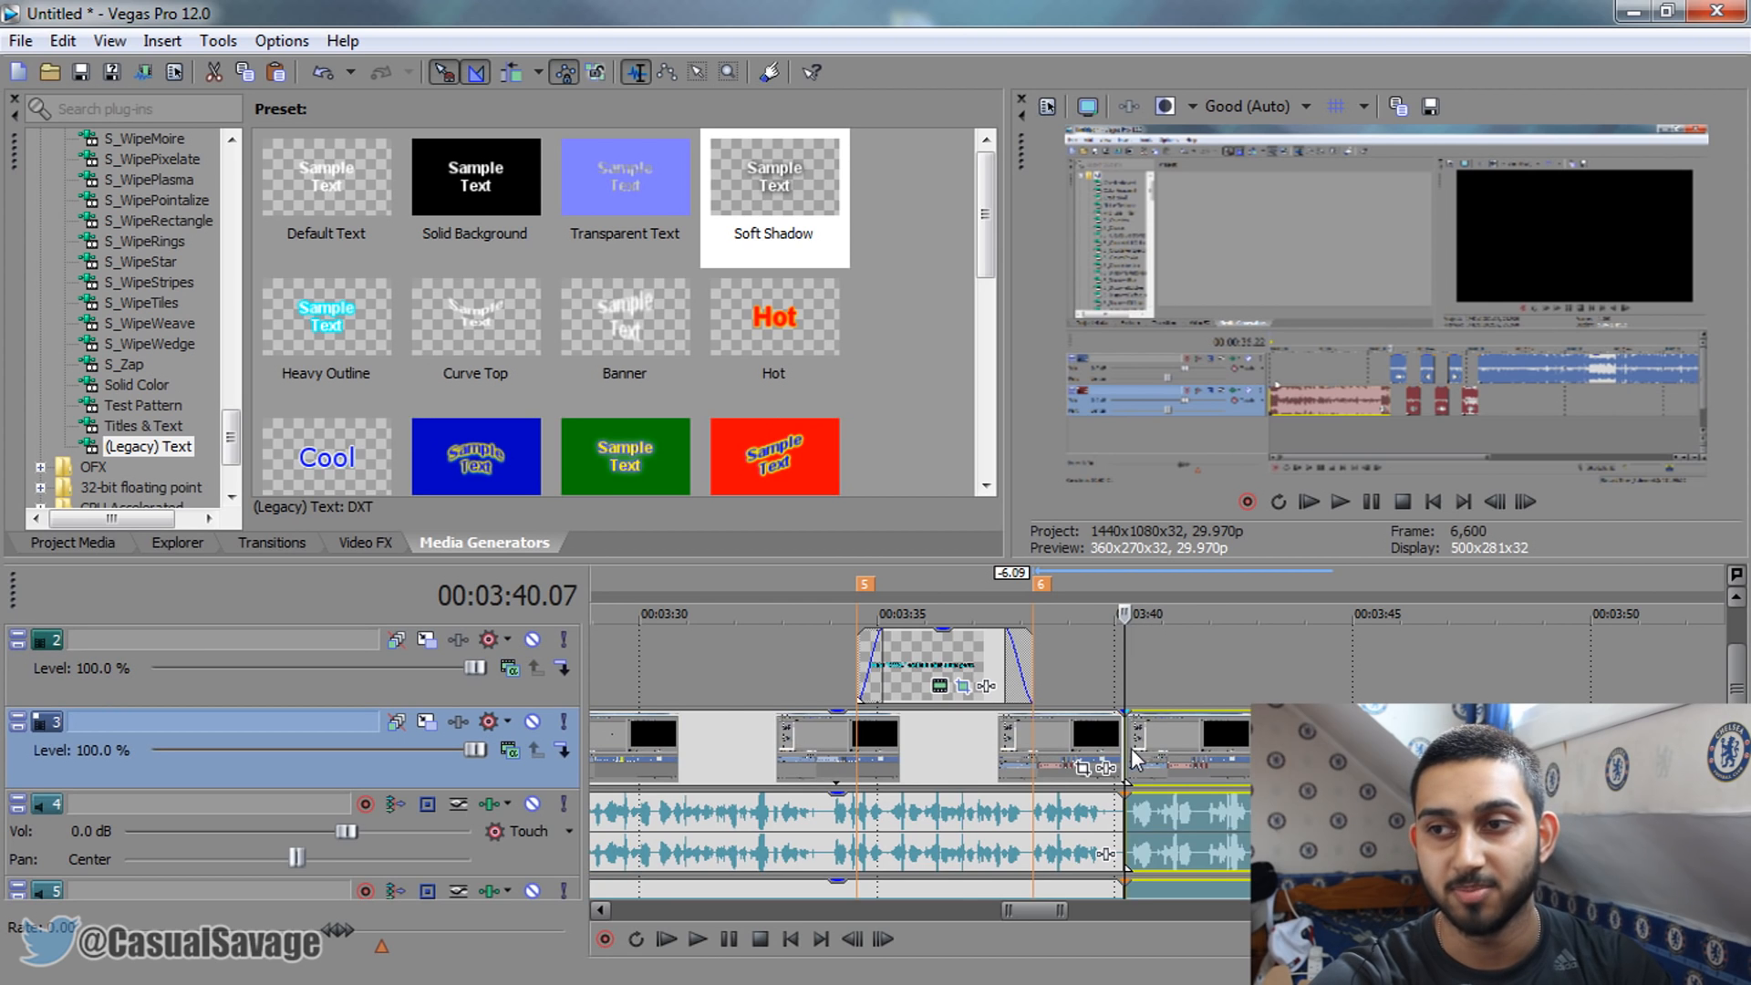
# At 00:03:41.20, zoom the new clip's Pan/Crop onto the track headers: width 541.0, height 305.5, center X 297.8, Y 526.0
pyautogui.scroll(-4, 1186, 803)
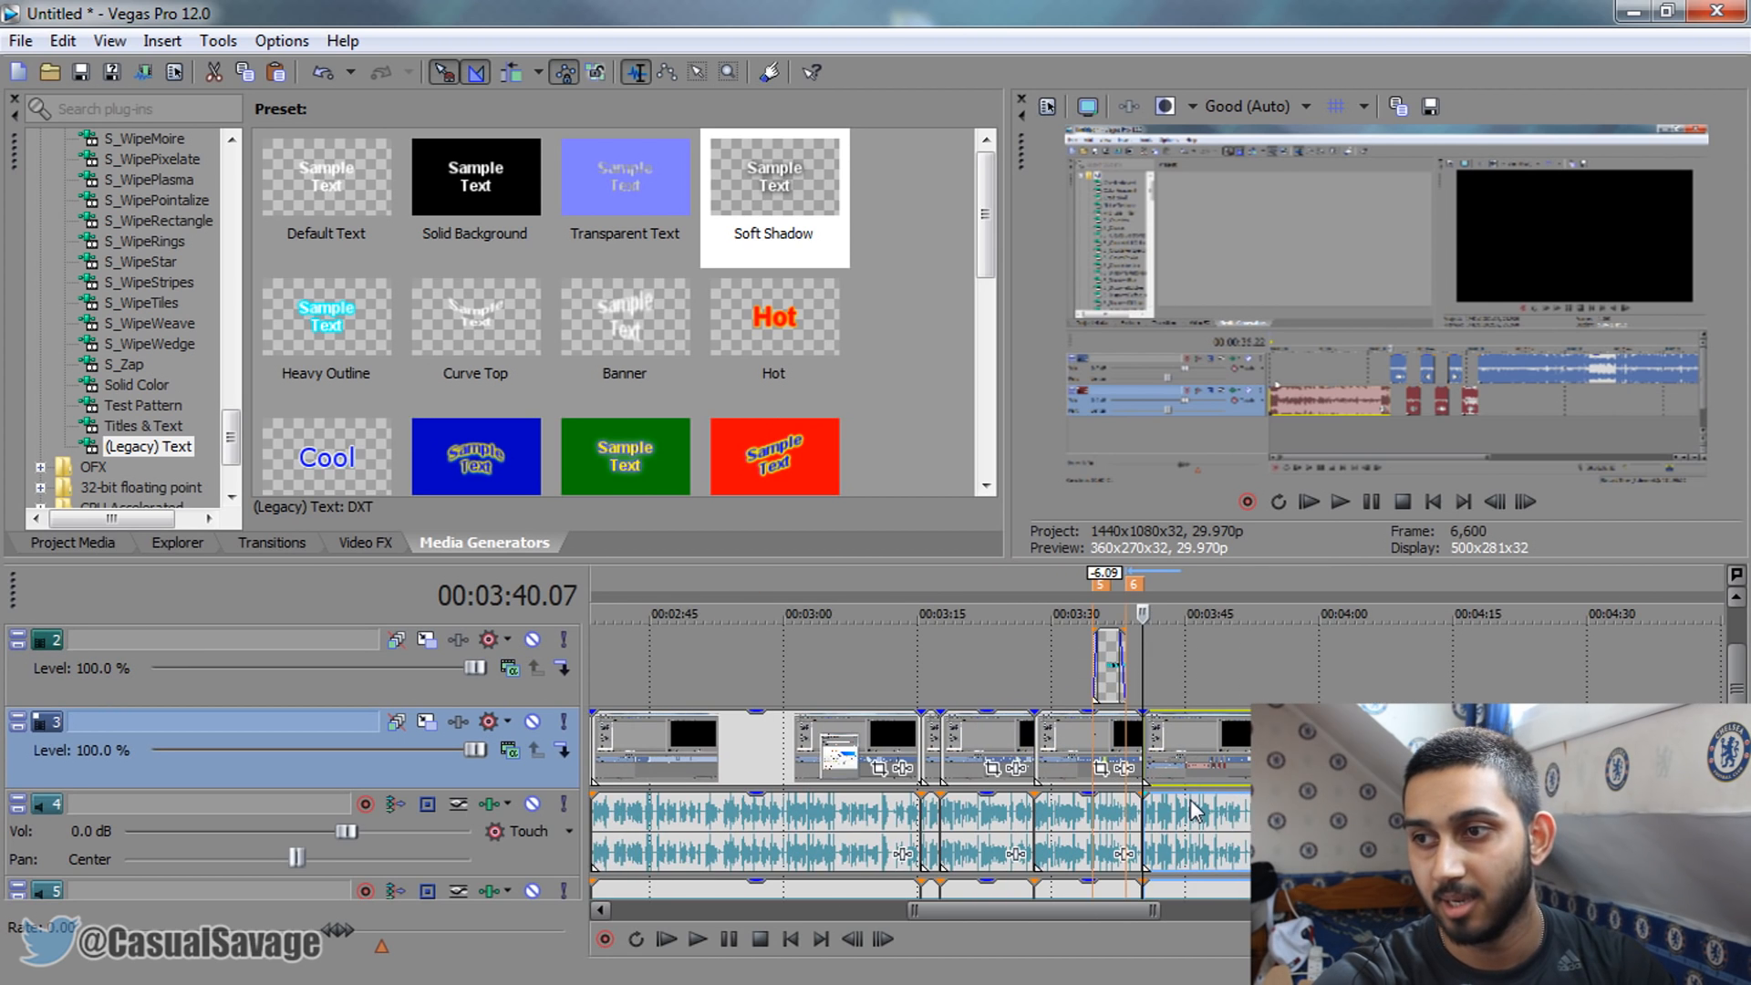
pyautogui.click(1340, 502)
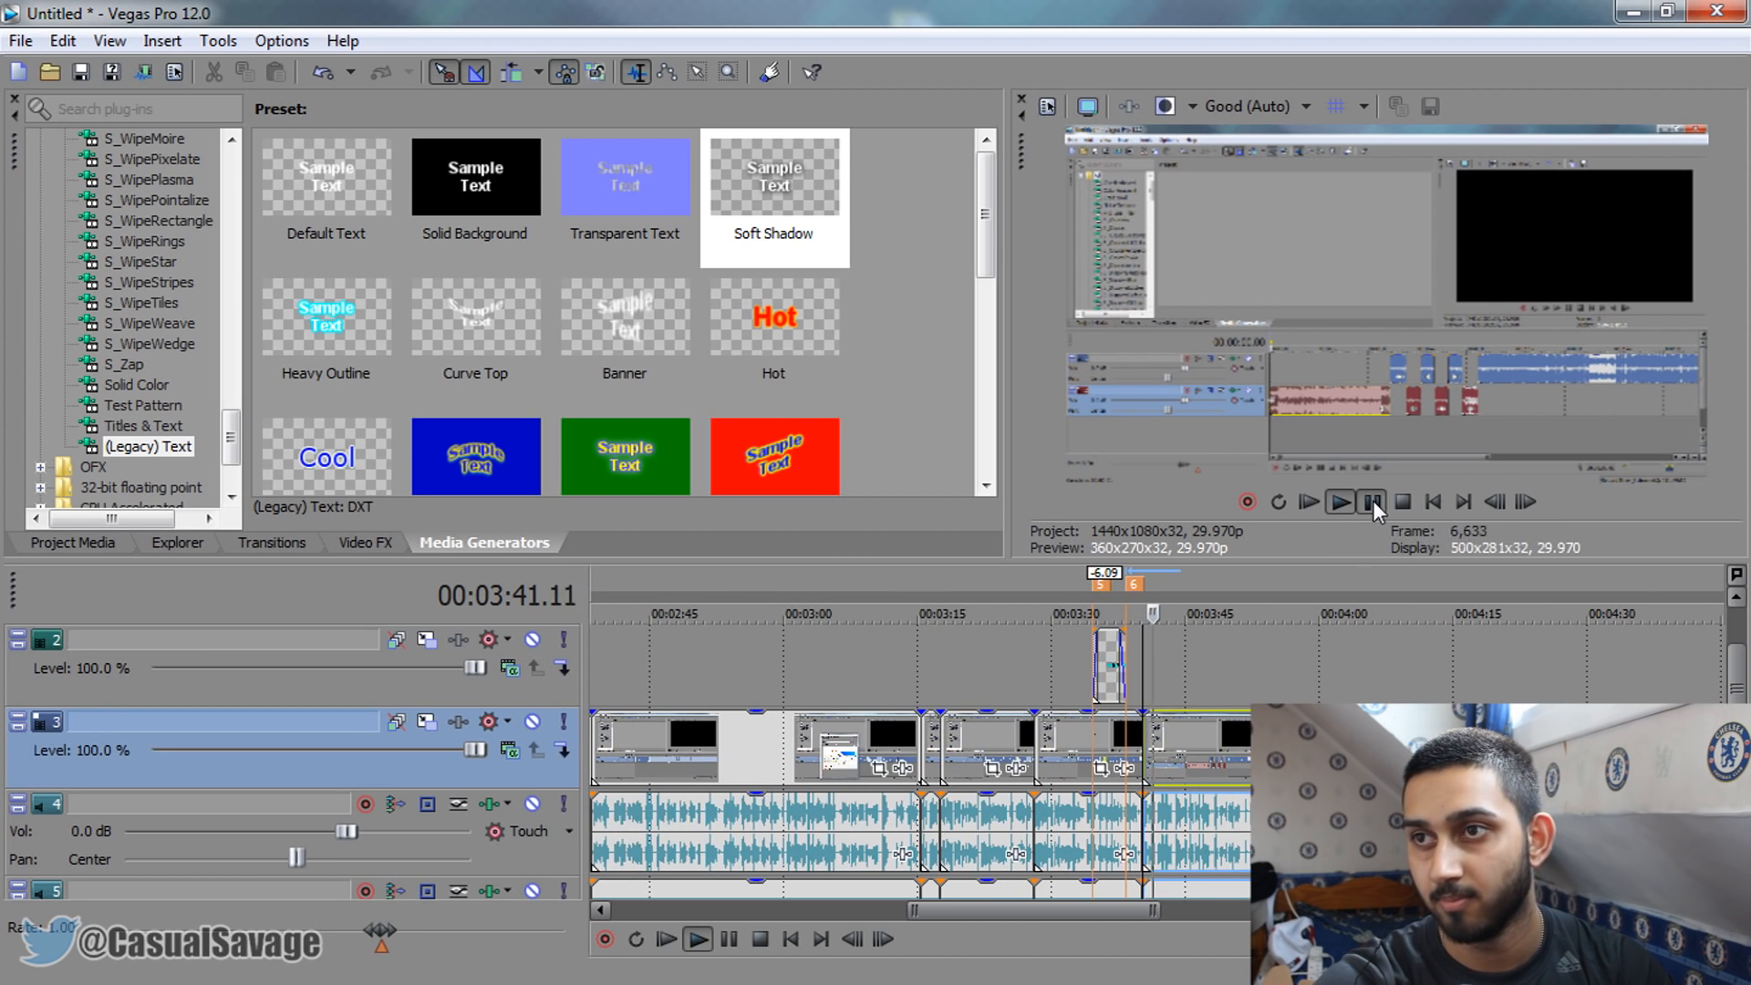
pyautogui.click(1372, 502)
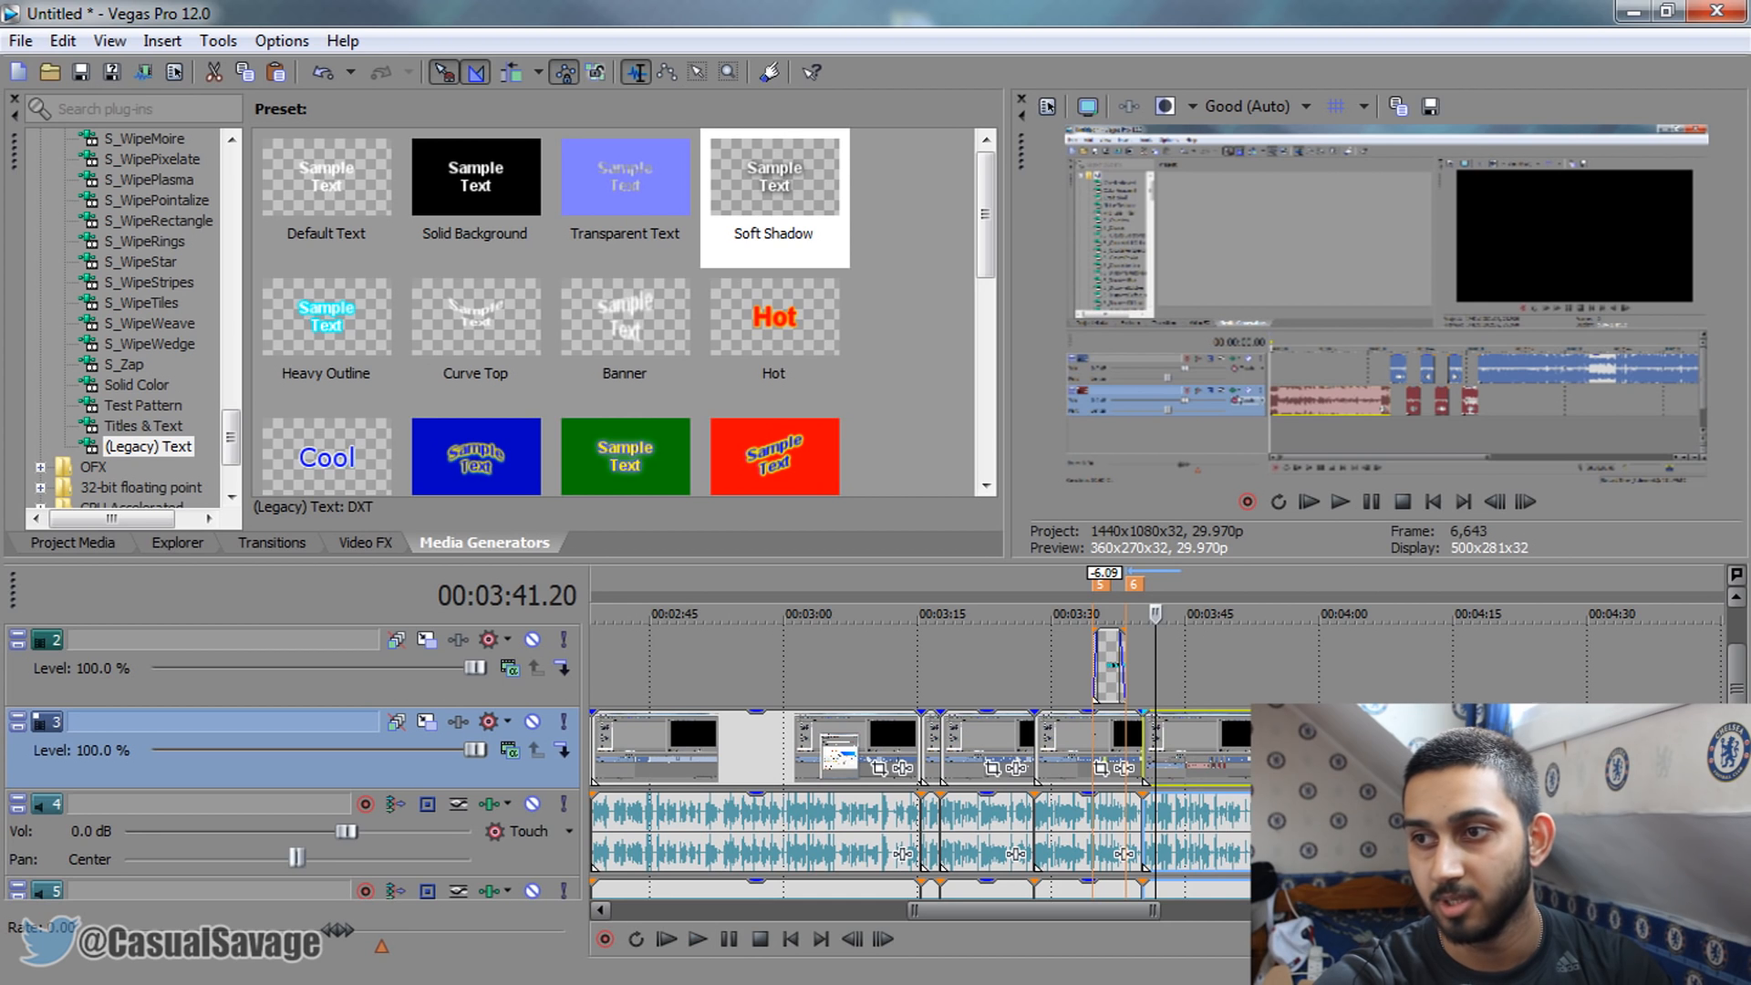
pyautogui.click(1443, 768)
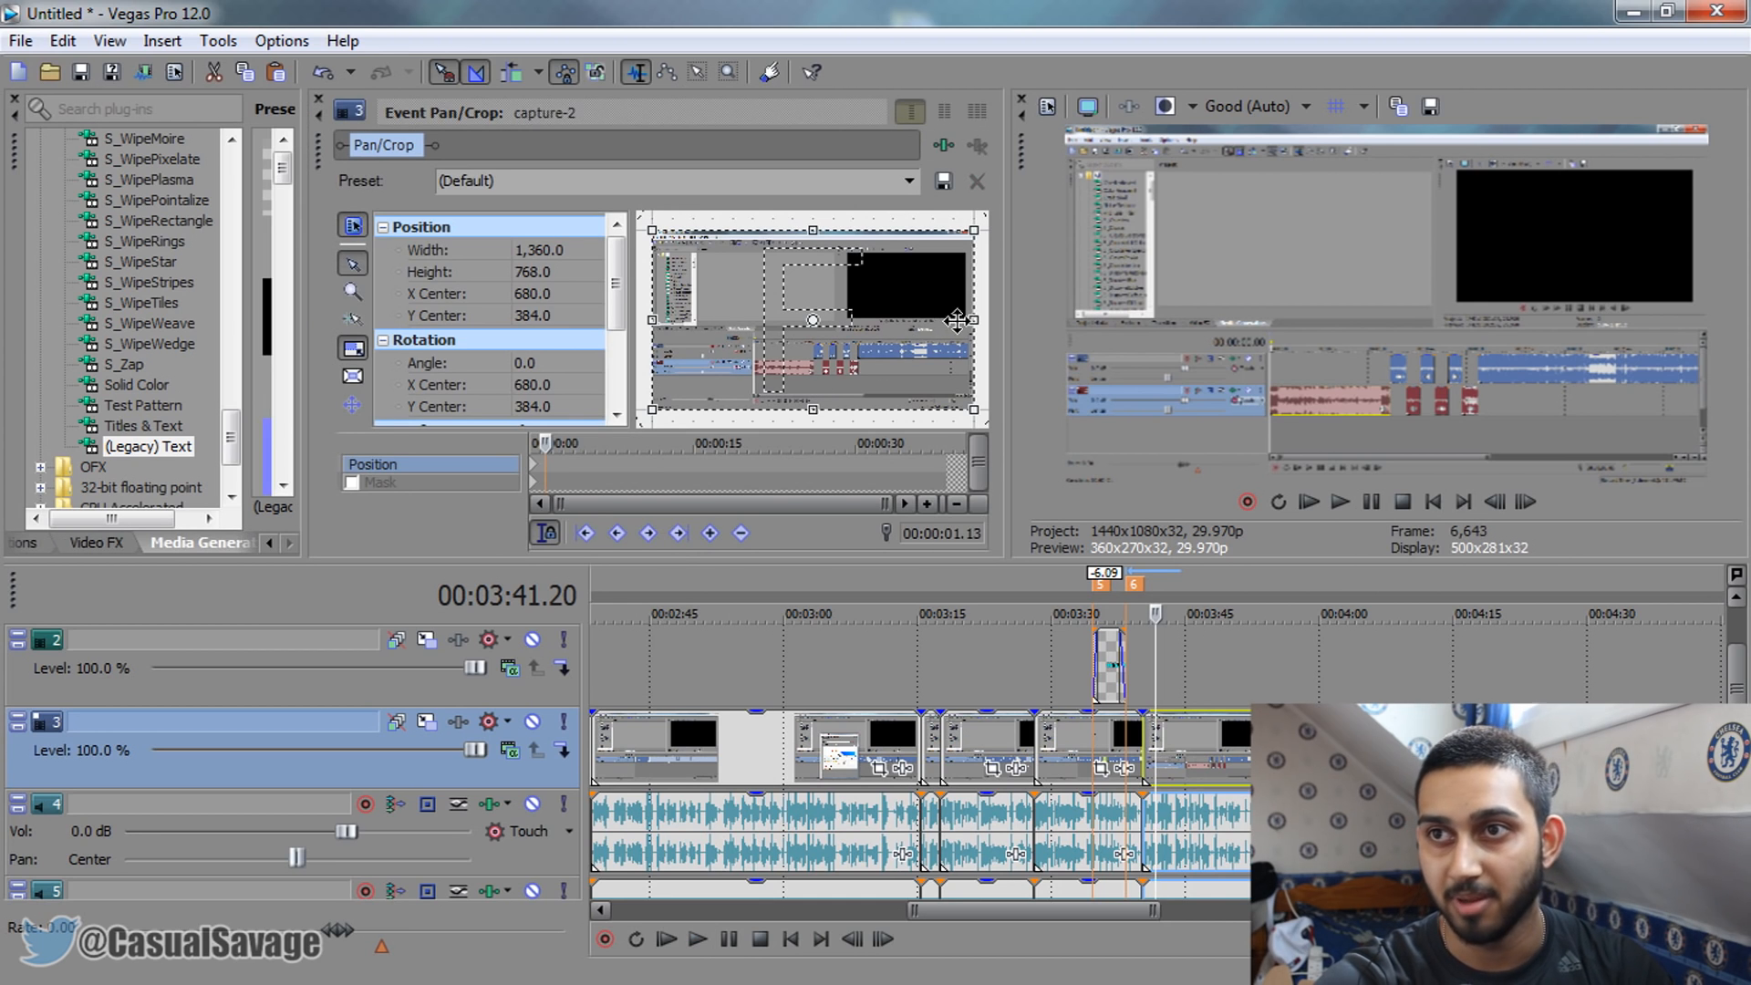
pyautogui.moveTo(974, 320); pyautogui.dragTo(951, 320)
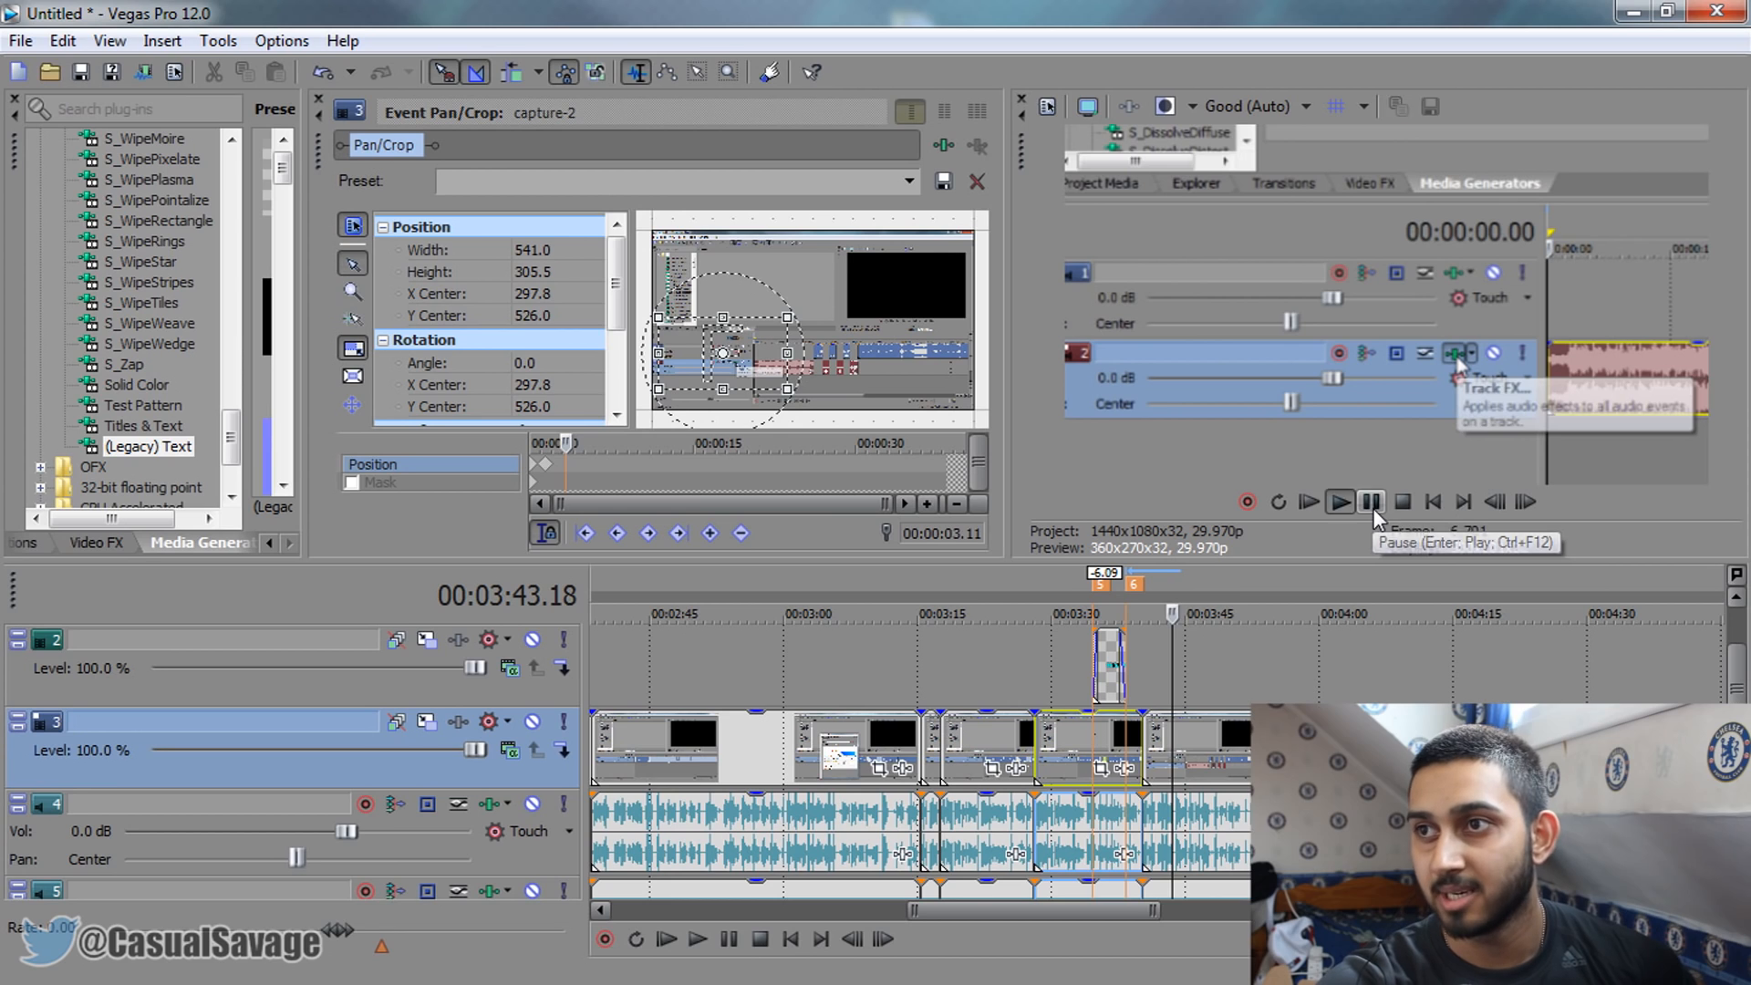
# Add a holding Pan/Crop keyframe at 00:00:03.15 and pan to the plug-in window at 00:00:04.08, centered at X 456.1, Y 405.8
pyautogui.click(1372, 507)
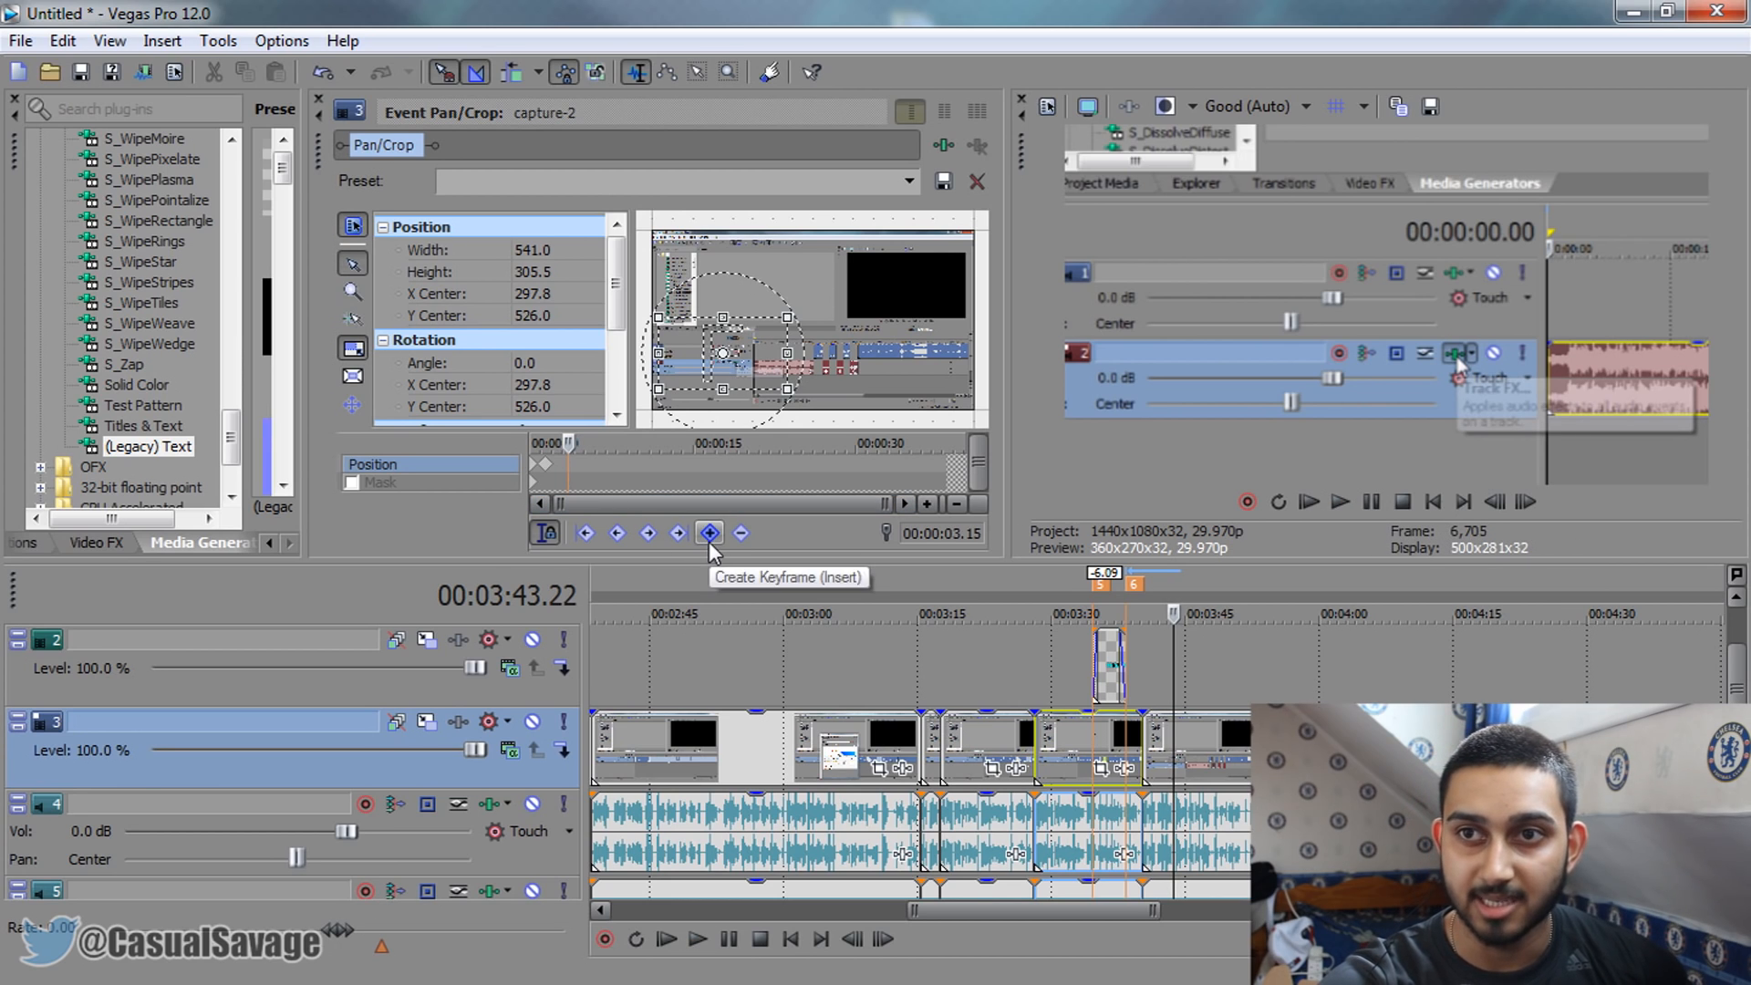
pyautogui.click(710, 534)
pyautogui.click(1387, 504)
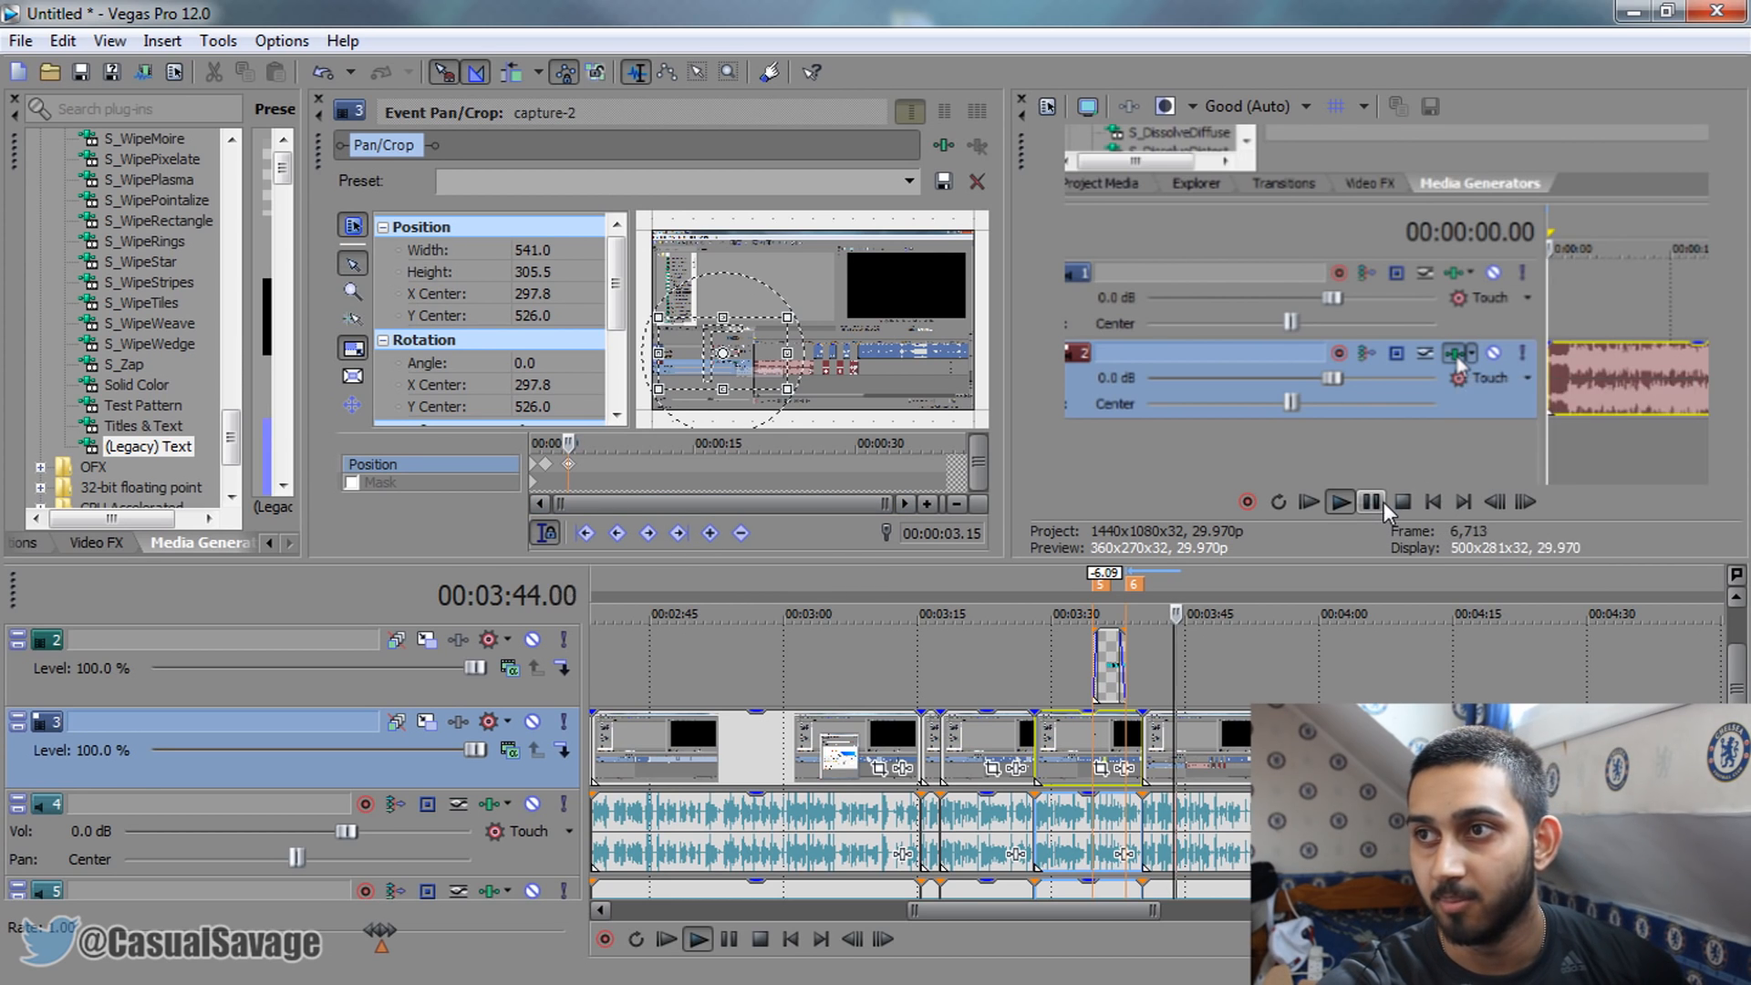
pyautogui.moveTo(760, 366); pyautogui.dragTo(795, 333)
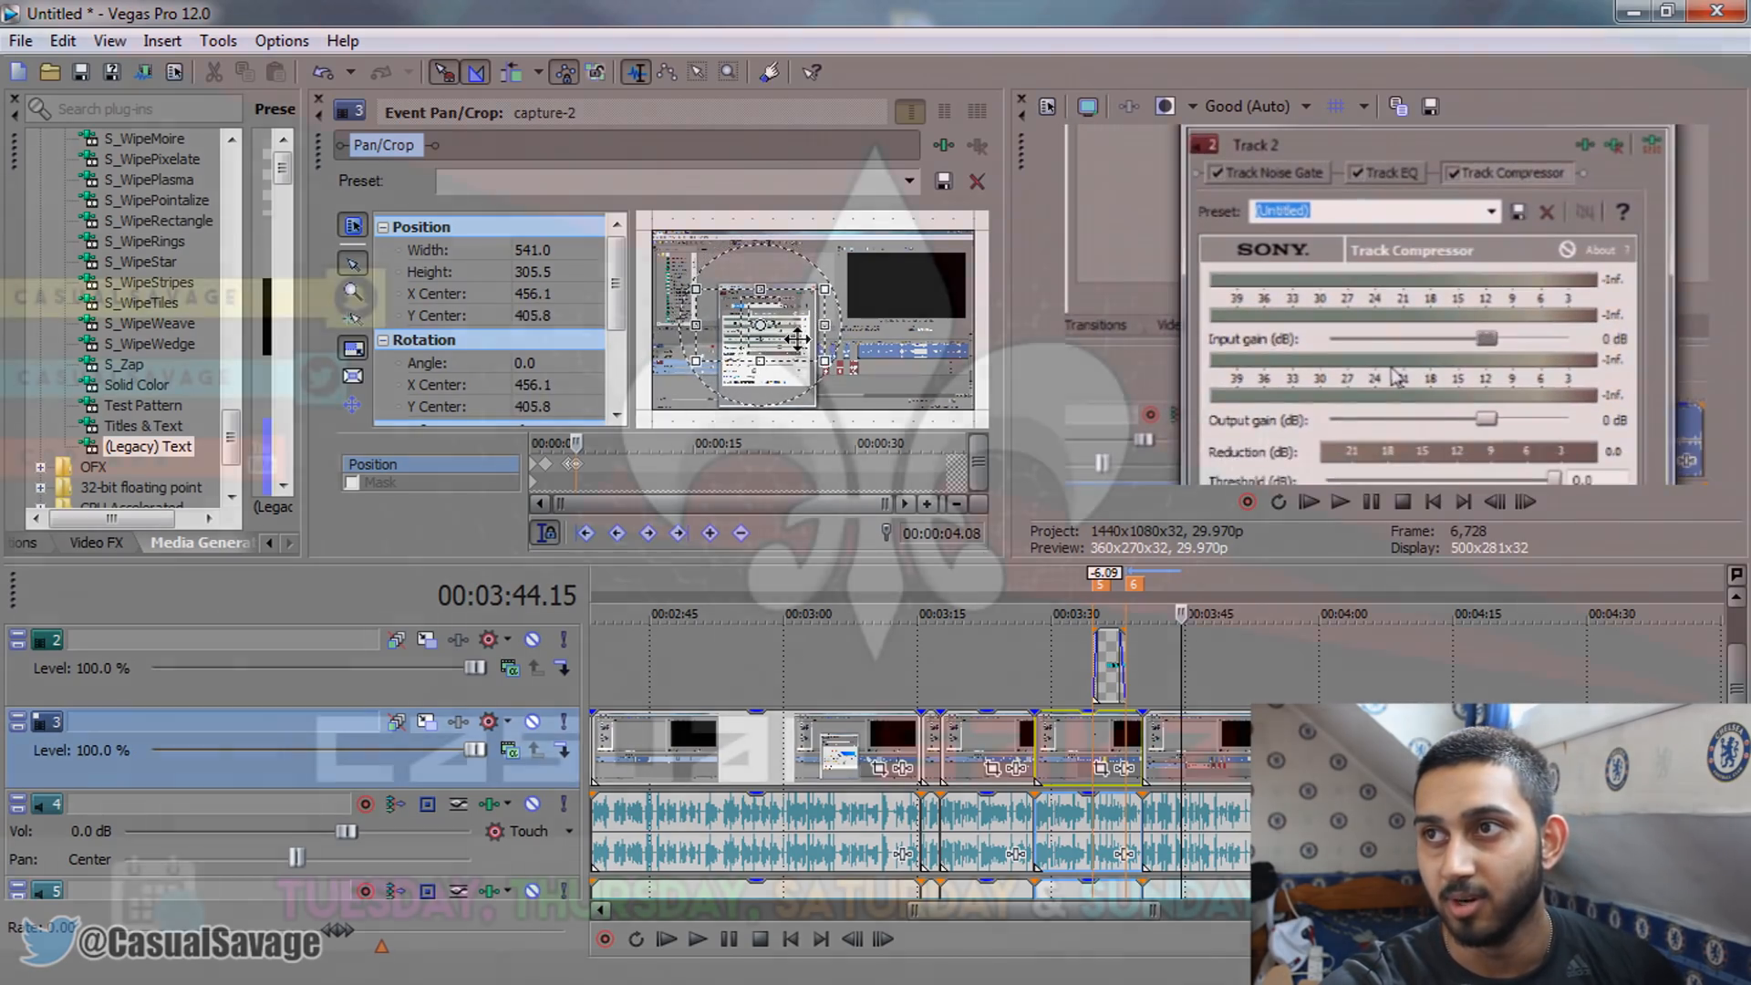